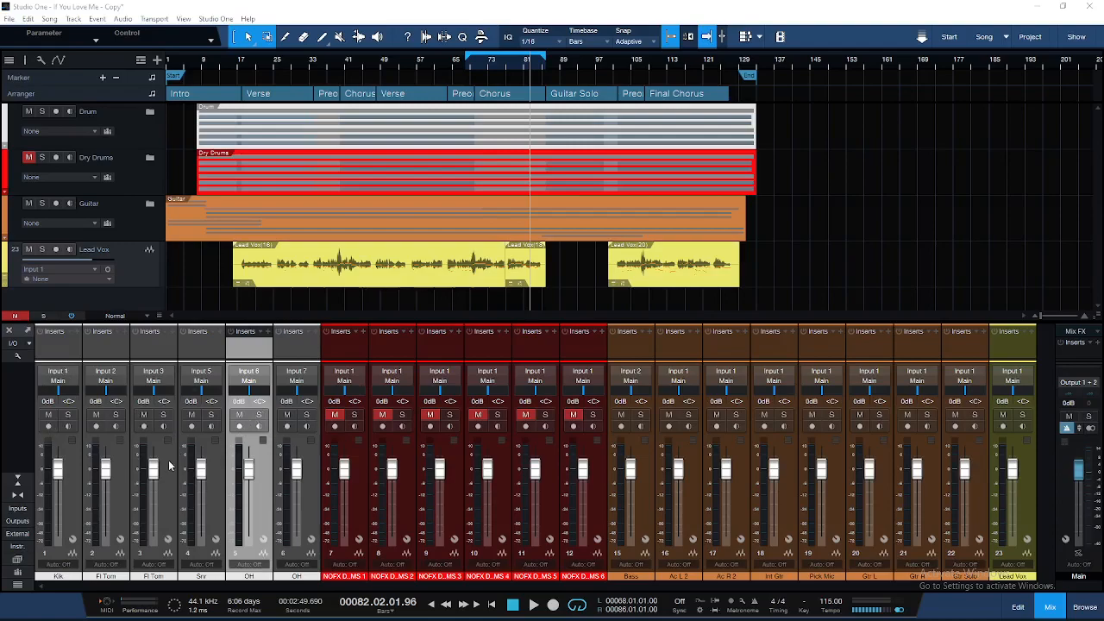
left_click(77, 465)
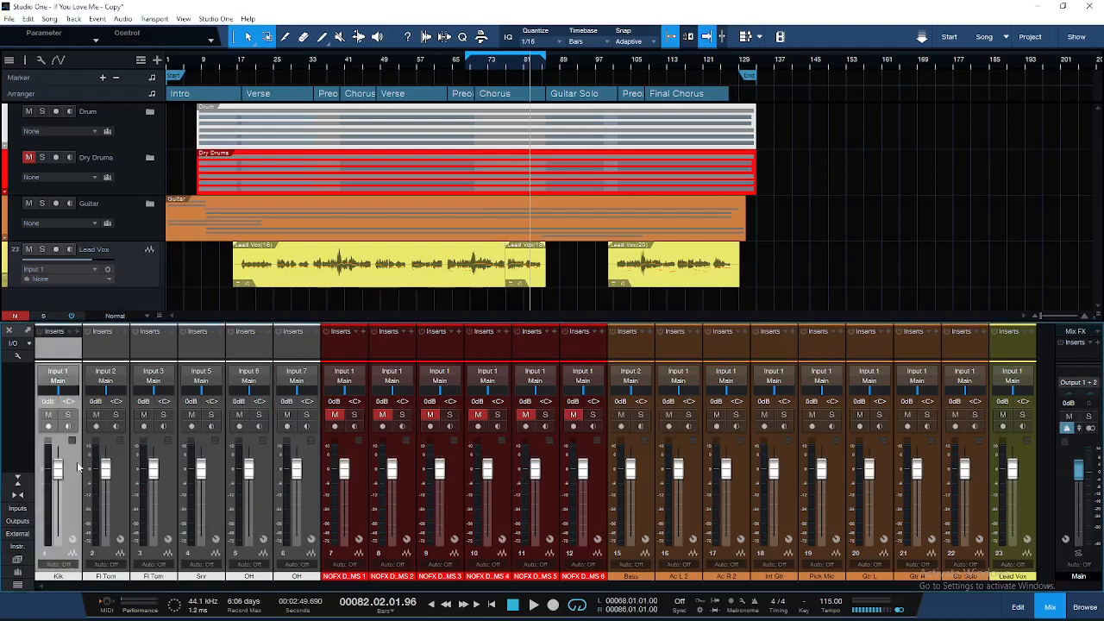
left_click(303, 465, "shift")
left_click(76, 468)
left_click_drag(246, 308, 415, 136)
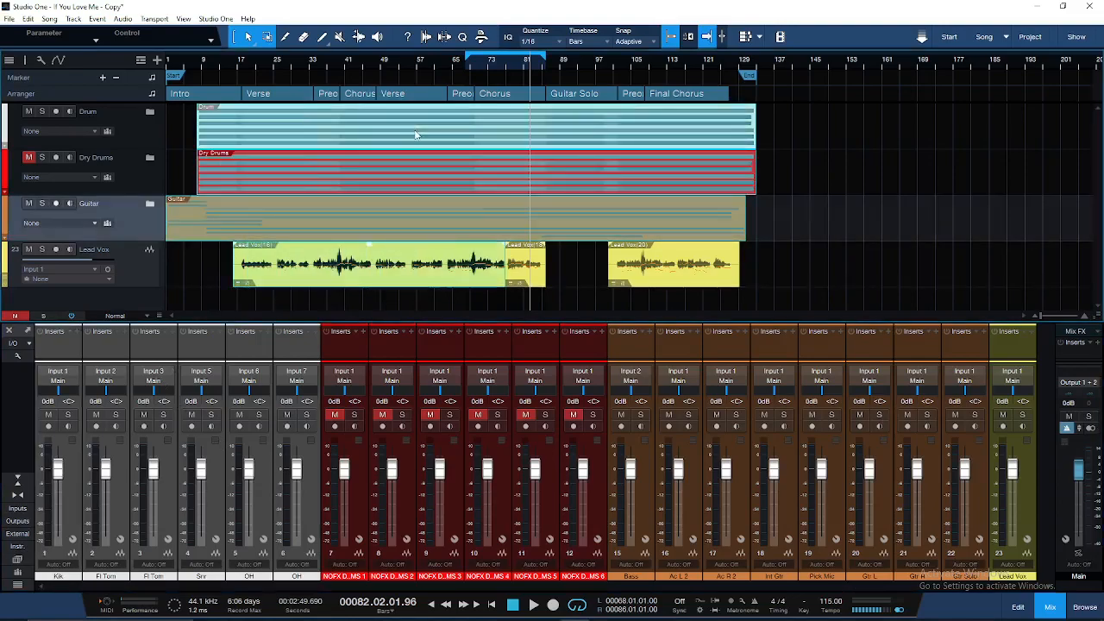
left_click(314, 468)
left_click(80, 488)
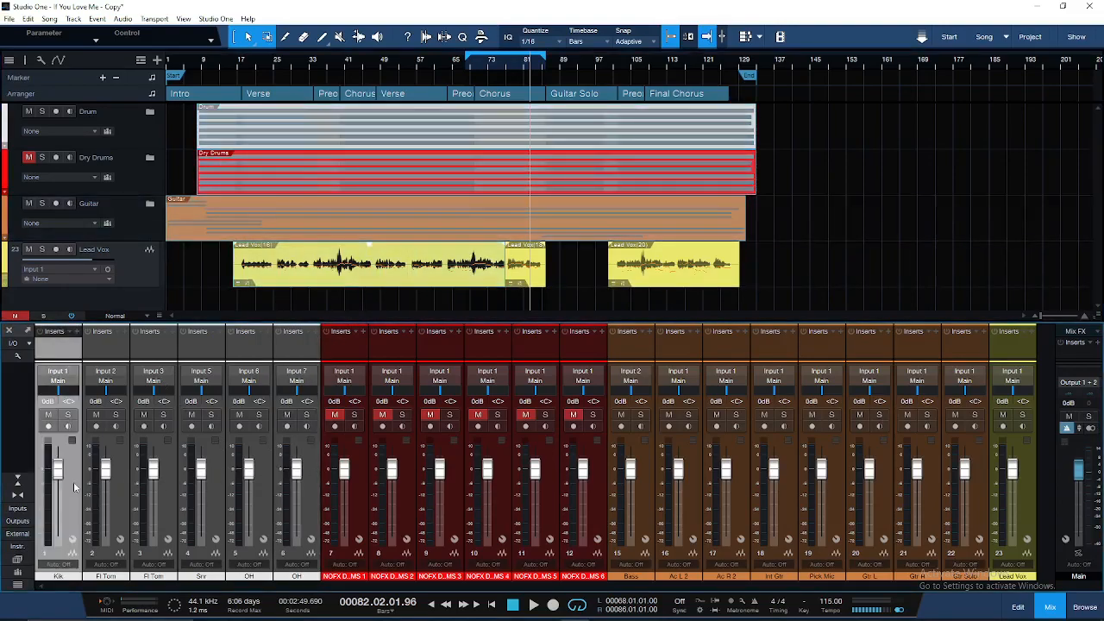
left_click(118, 483)
left_click(306, 485)
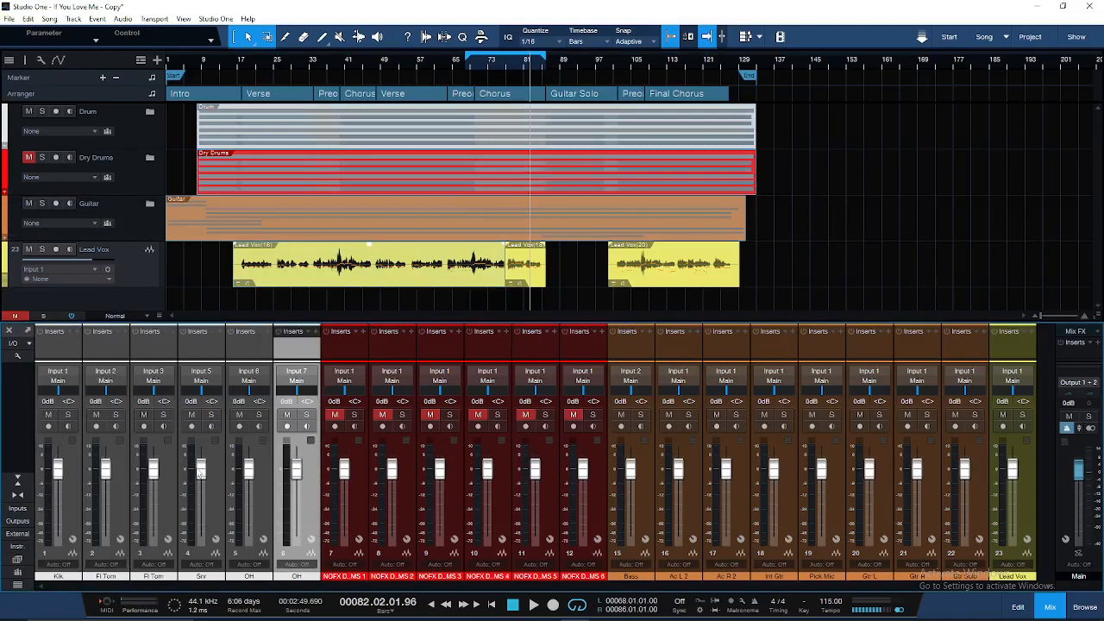
Enlarge the mixer and insert the Lindell 80 Channel on all channels from Kik to Lead Vox at once
left_click(468, 293)
left_click_drag(395, 321, 419, 177)
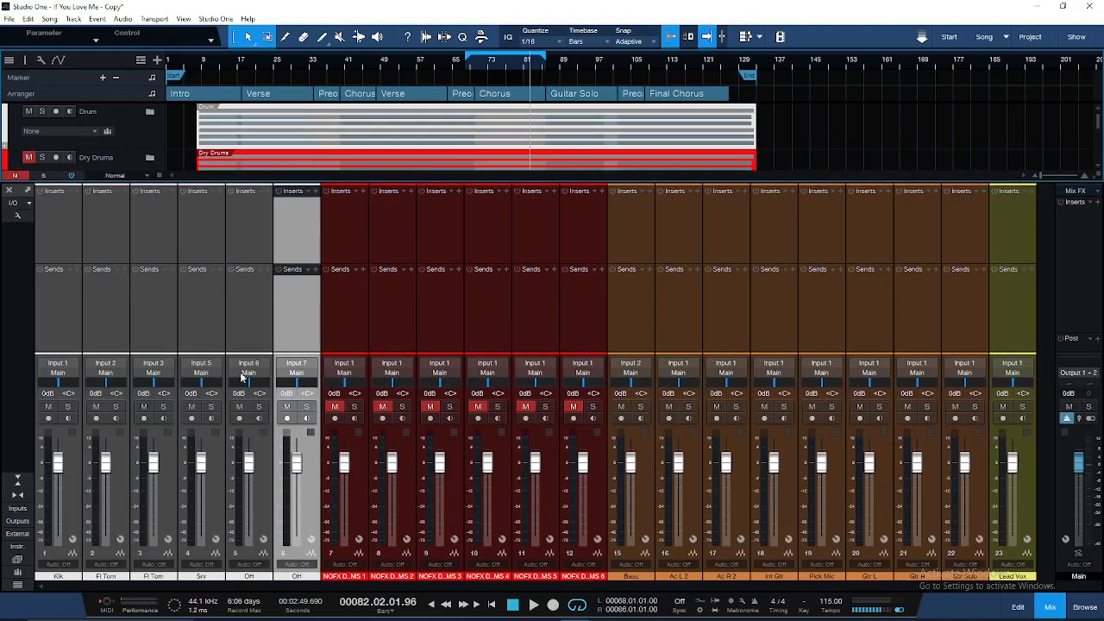
left_click(76, 460)
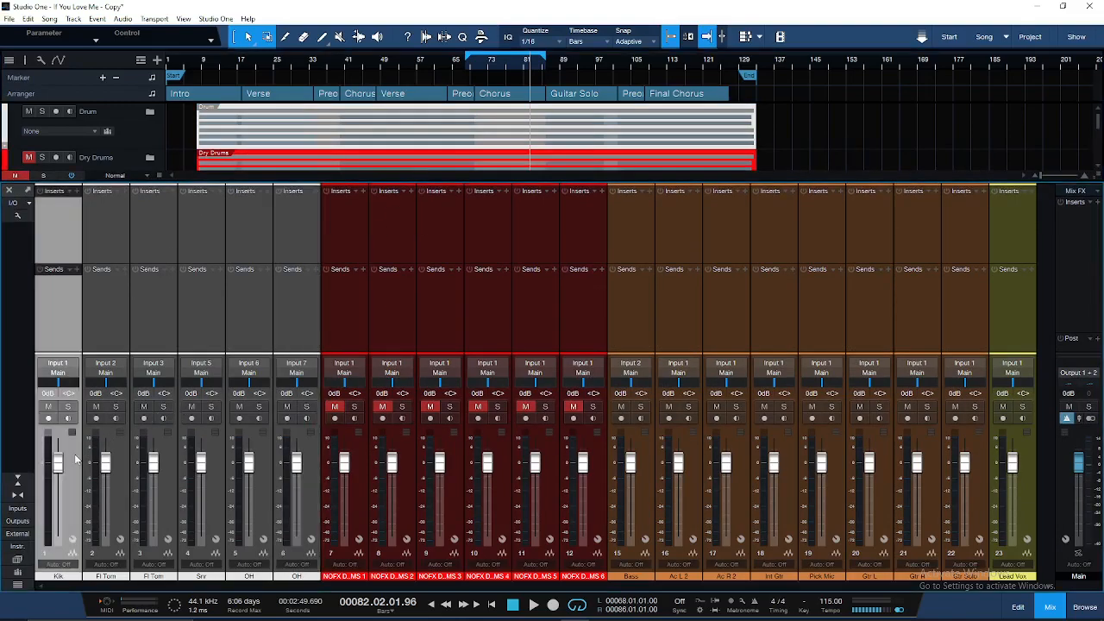
left_click(1033, 465)
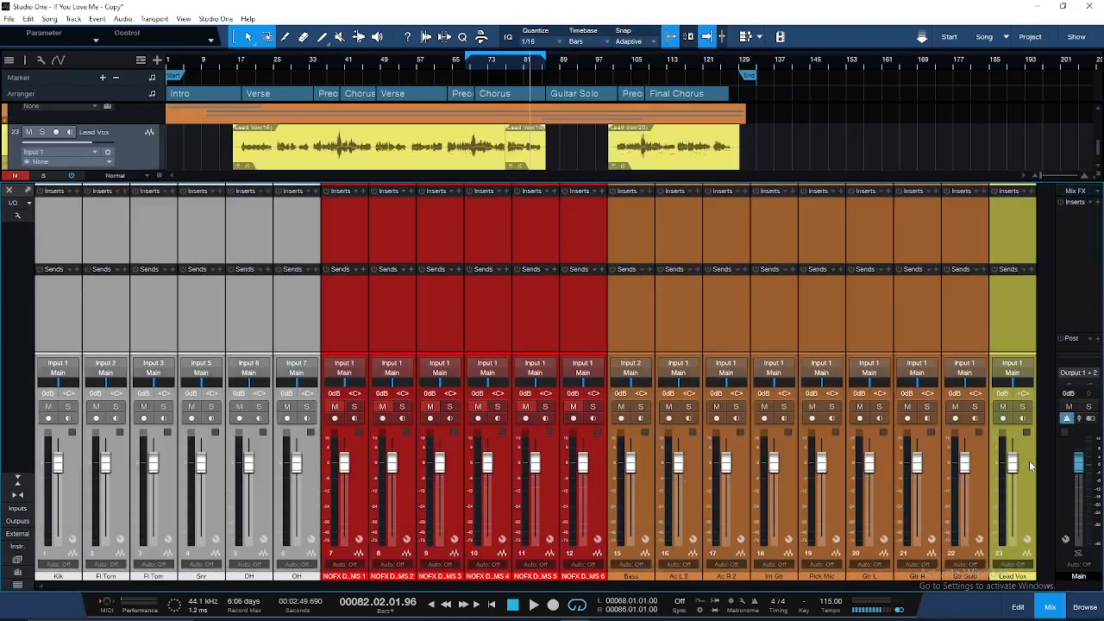
left_click(78, 193)
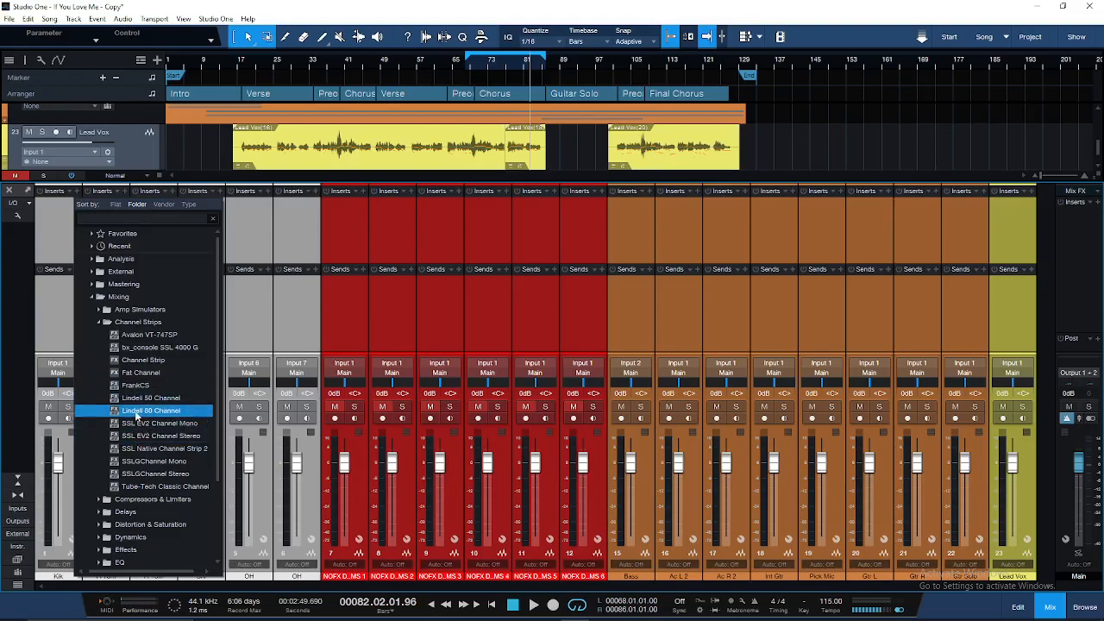
left_click(136, 412)
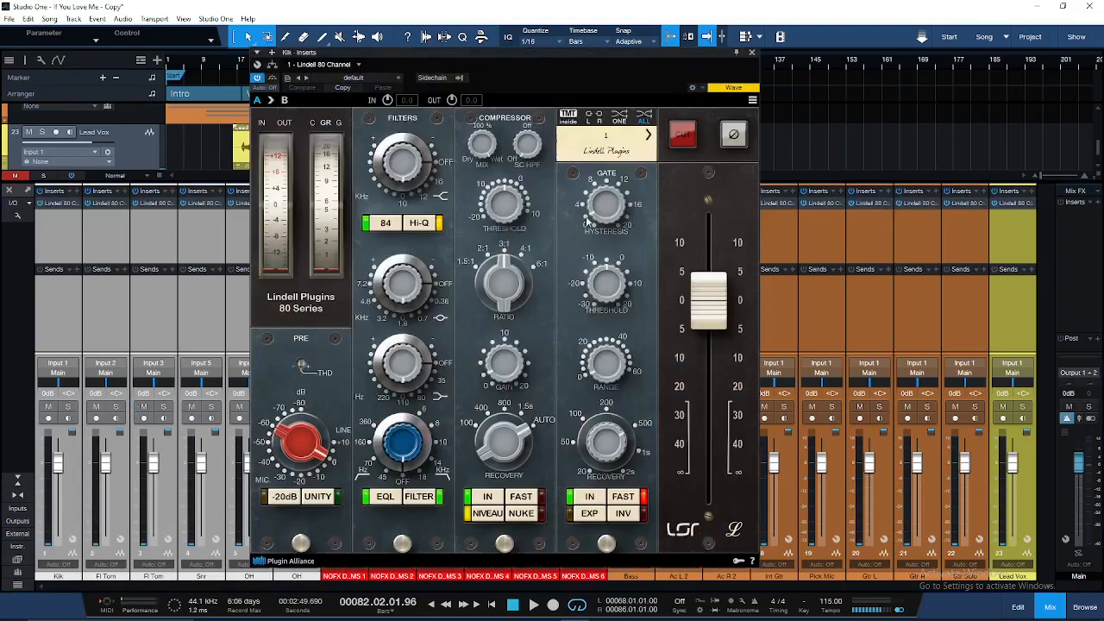
Check the Lindell 80 Channel on the Kik, NOFX DRUMS 1 and Ac R 2 channels, and close the plug-in window
left_click_drag(507, 62, 460, 320)
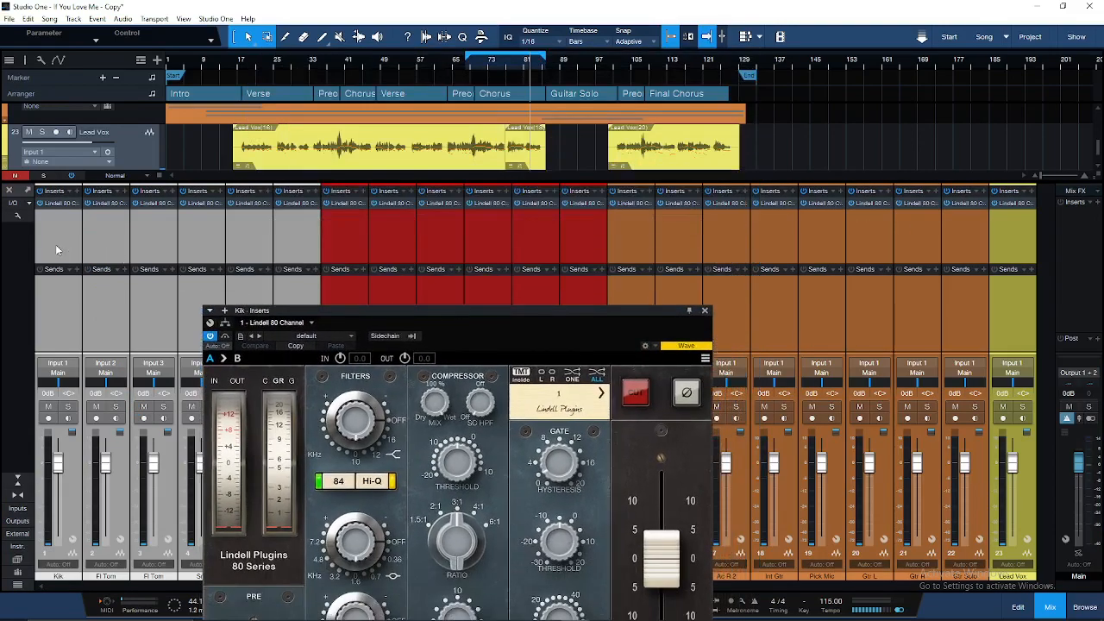
left_click(59, 239)
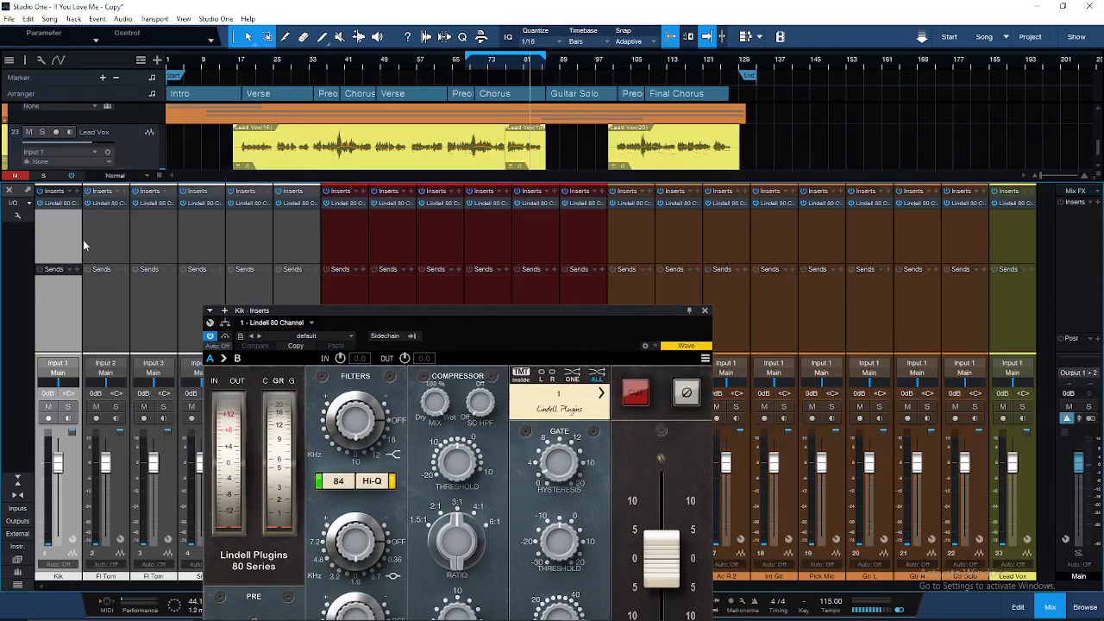
left_click(342, 235)
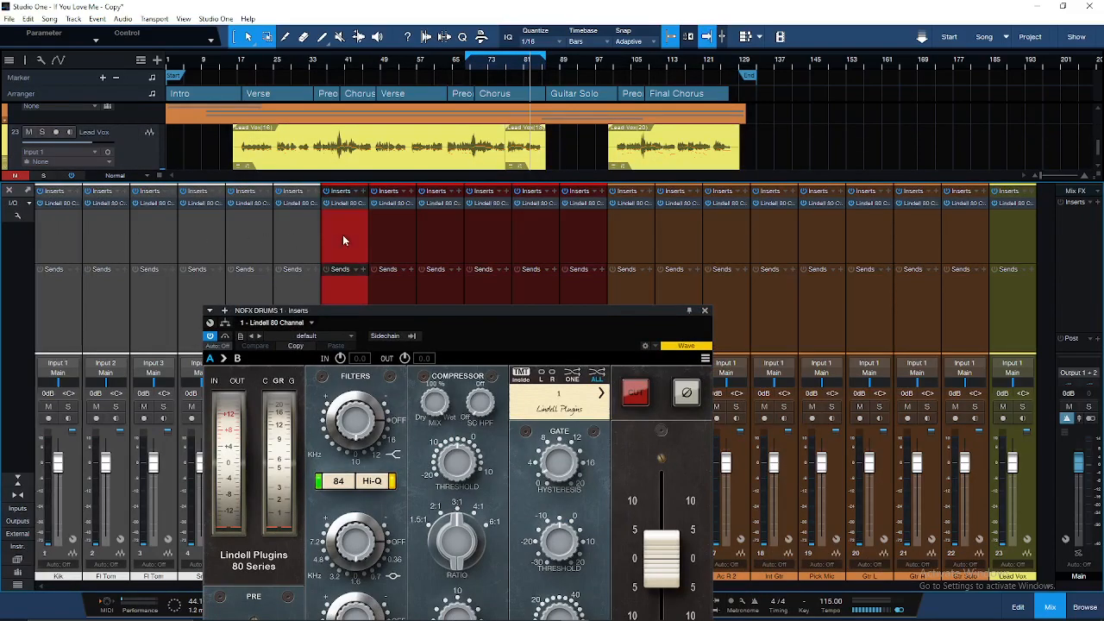
left_click(740, 241)
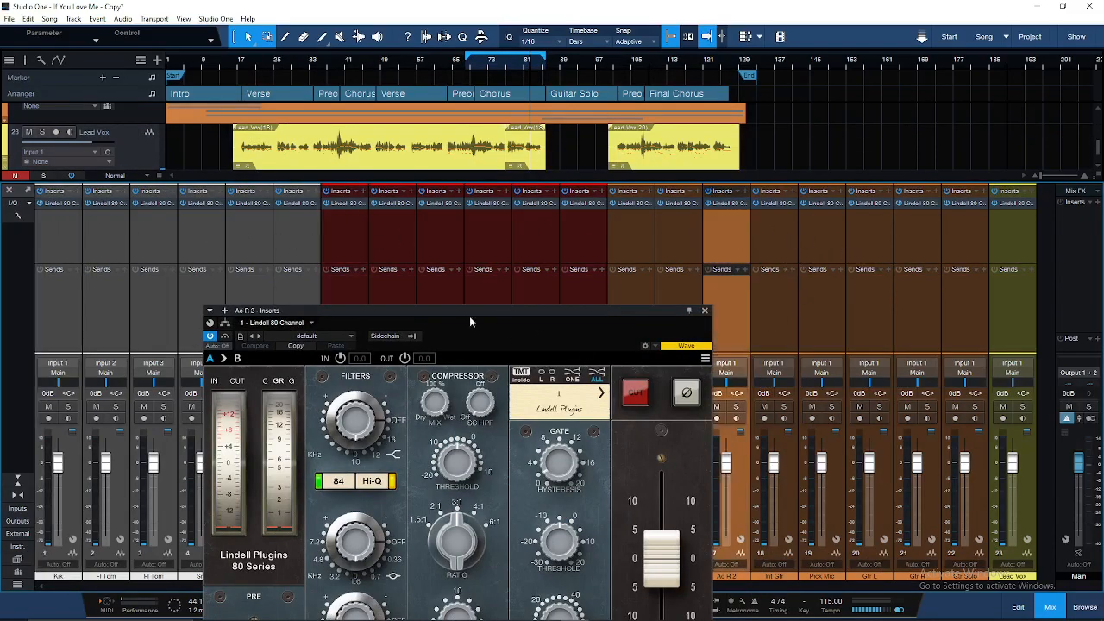
left_click_drag(470, 313, 591, 119)
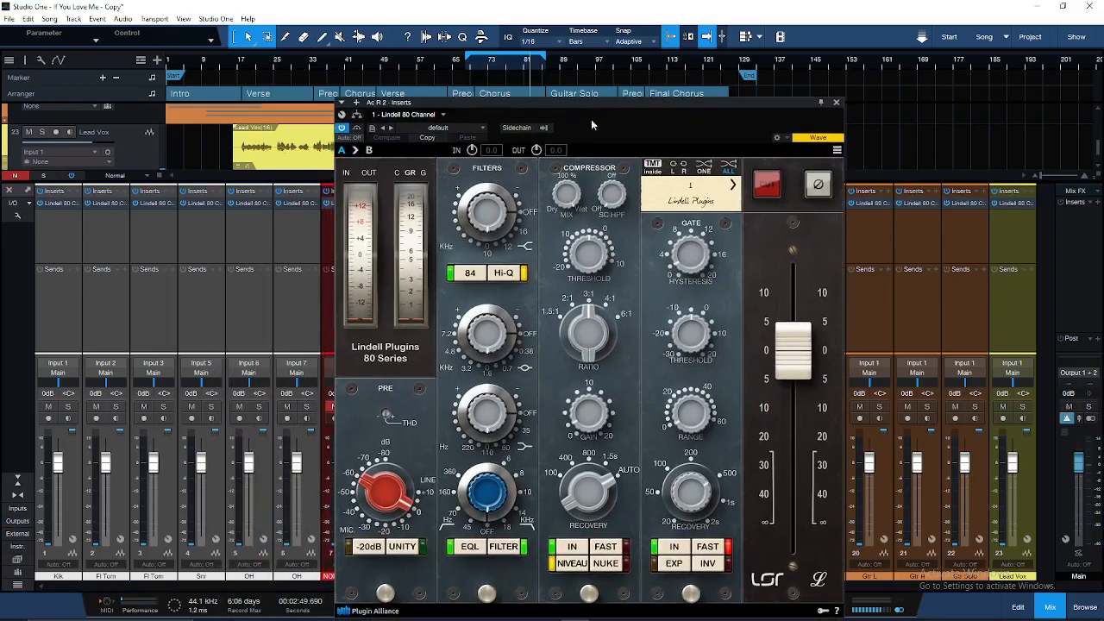
left_click(835, 103)
Select all channels from Kik to Lead Vox, toggle their inserts together and play the chorus to compare the sound
left_click(59, 207)
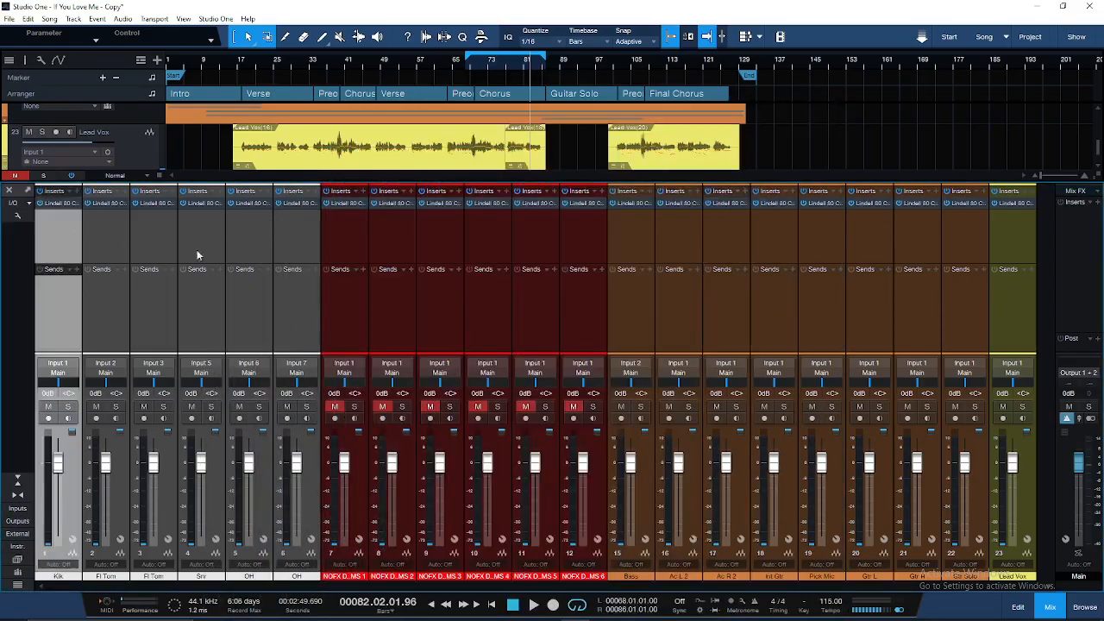
left_click(1010, 245, "shift")
left_click(40, 191)
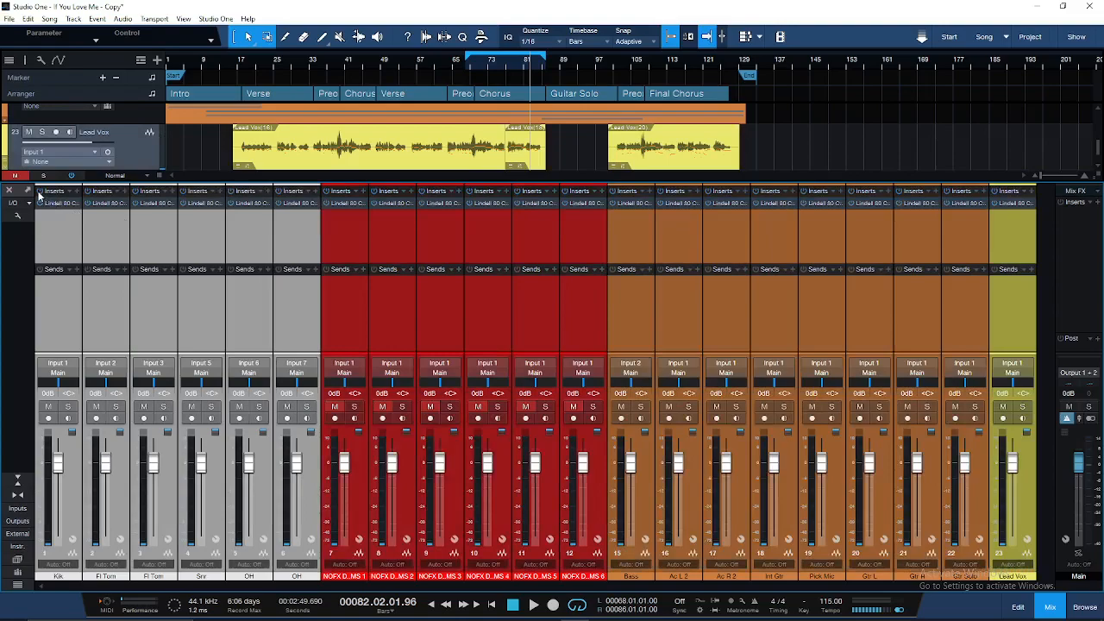
left_click(471, 67)
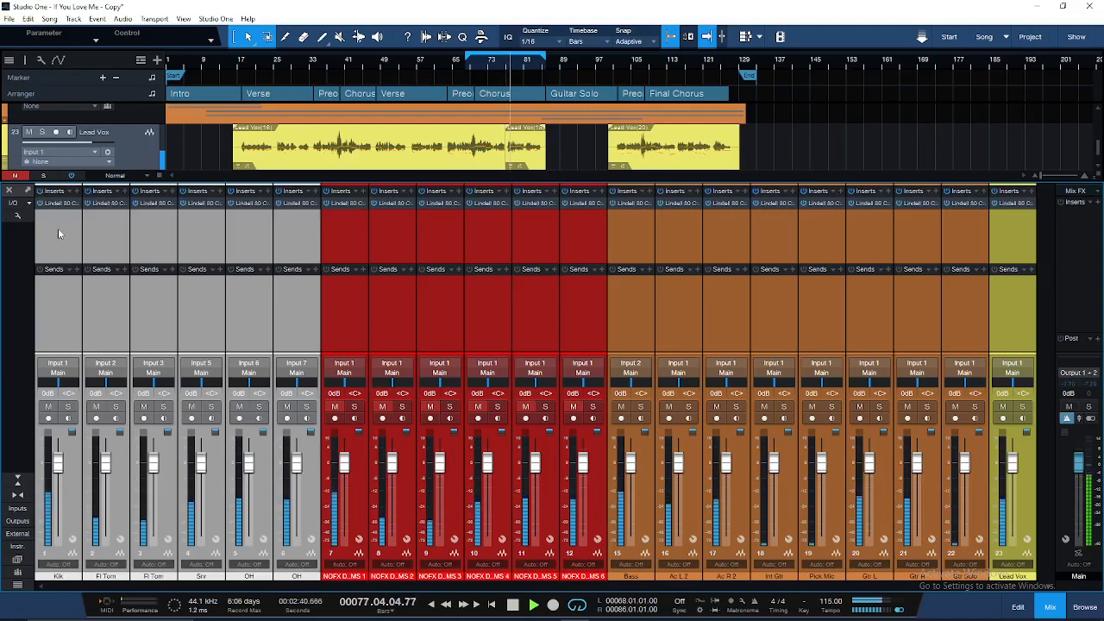
key("space")
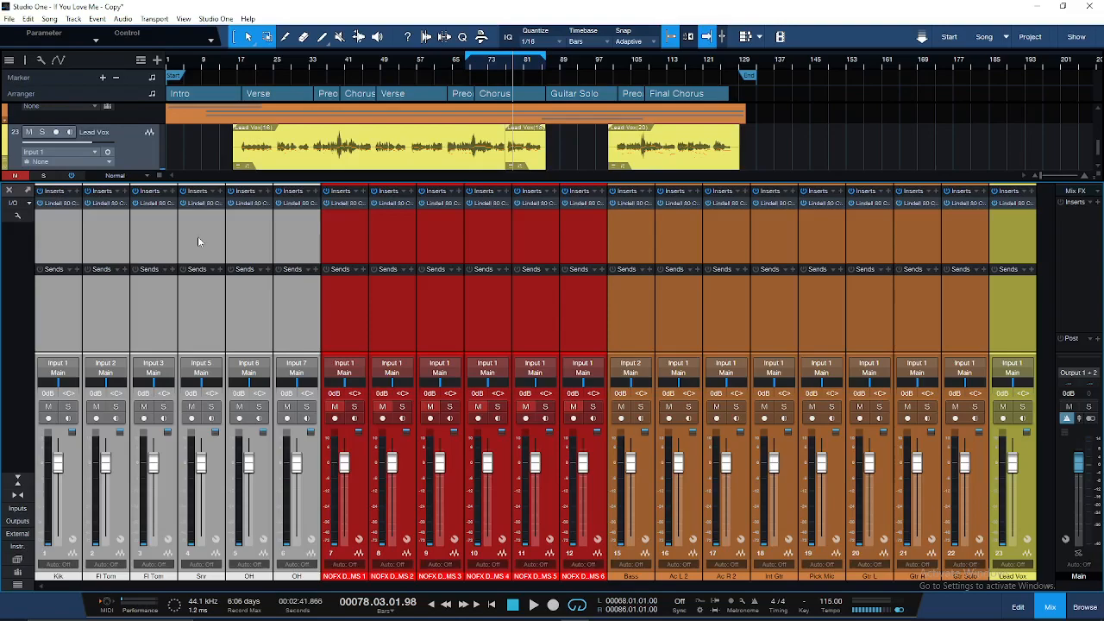
Open the Kik channel's Lindell 80 Channel and set its preamp gain to 0.00 dB
left_click(61, 208)
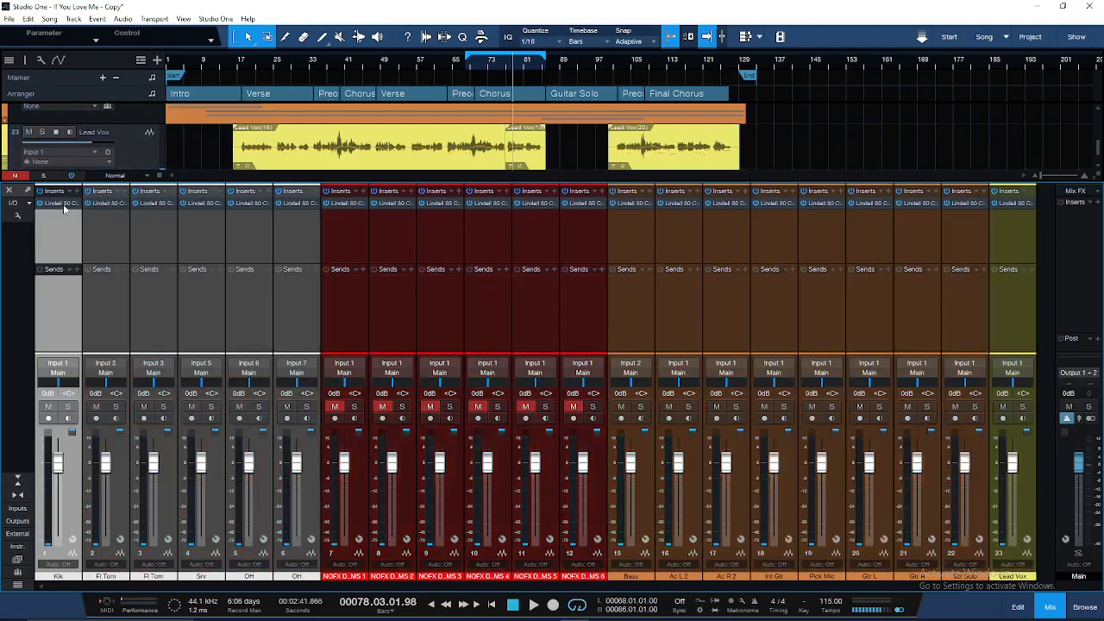
double_click(64, 203)
left_click_drag(340, 314, 315, 81)
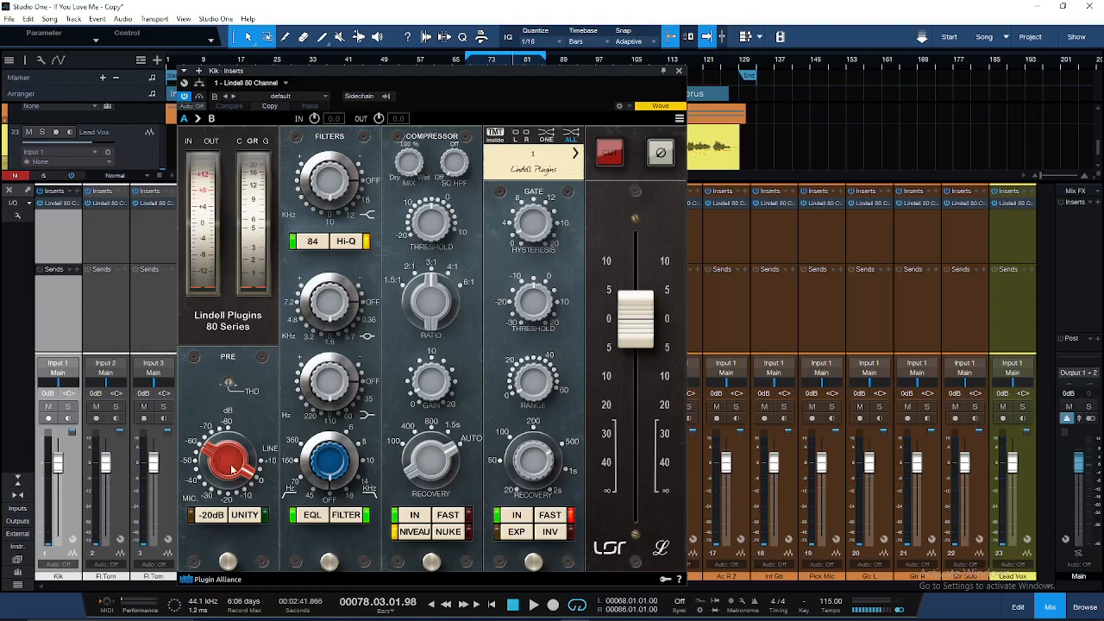
mouse_move(229, 468)
left_mouse_down()
mouse_move(244, 394)
mouse_move(230, 463)
left_mouse_up()
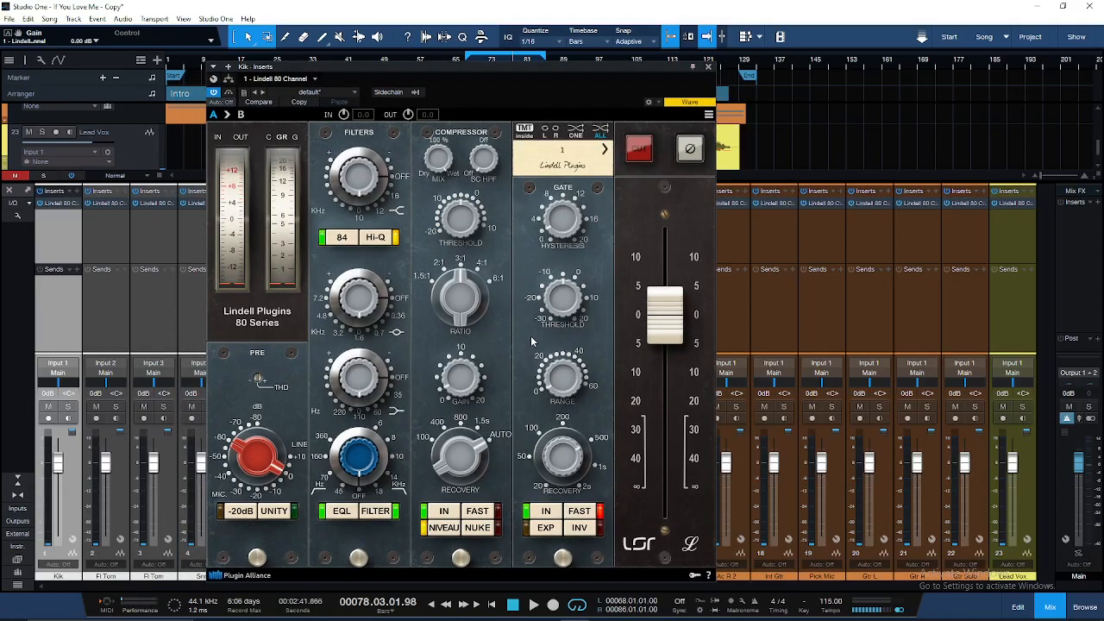
Assign new TMT channels to all Lindell 80 Channel instances and close the Kik plug-in window
left_click(600, 131)
left_click_drag(532, 66, 505, 79)
left_click(681, 81)
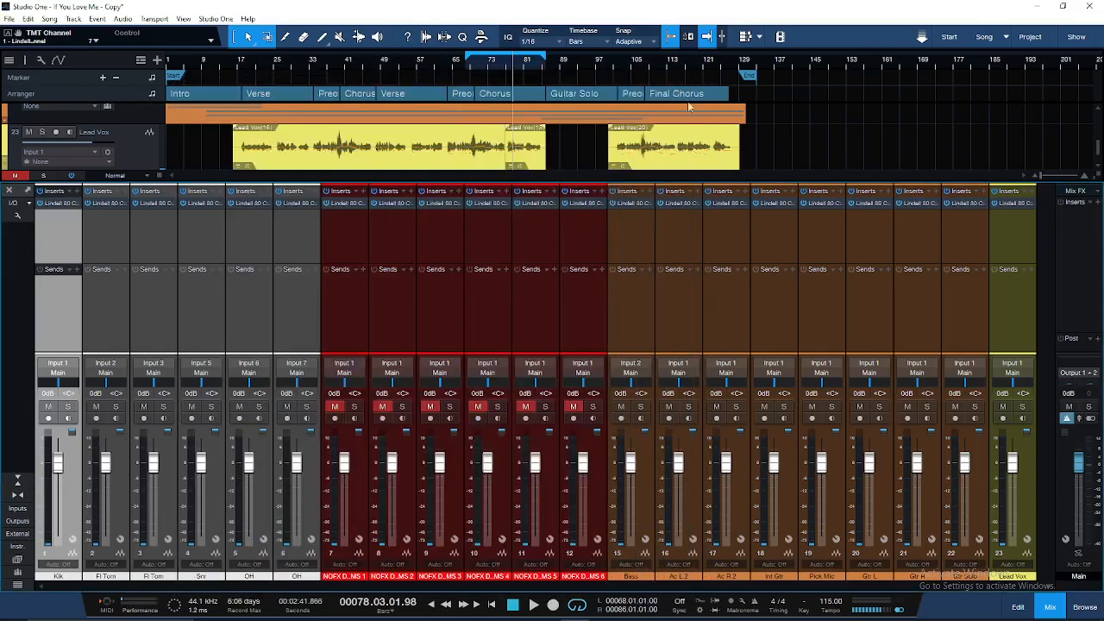
Open the Lindell 80 Channel on Gtr L, solo that channel and start playback
left_click(880, 480)
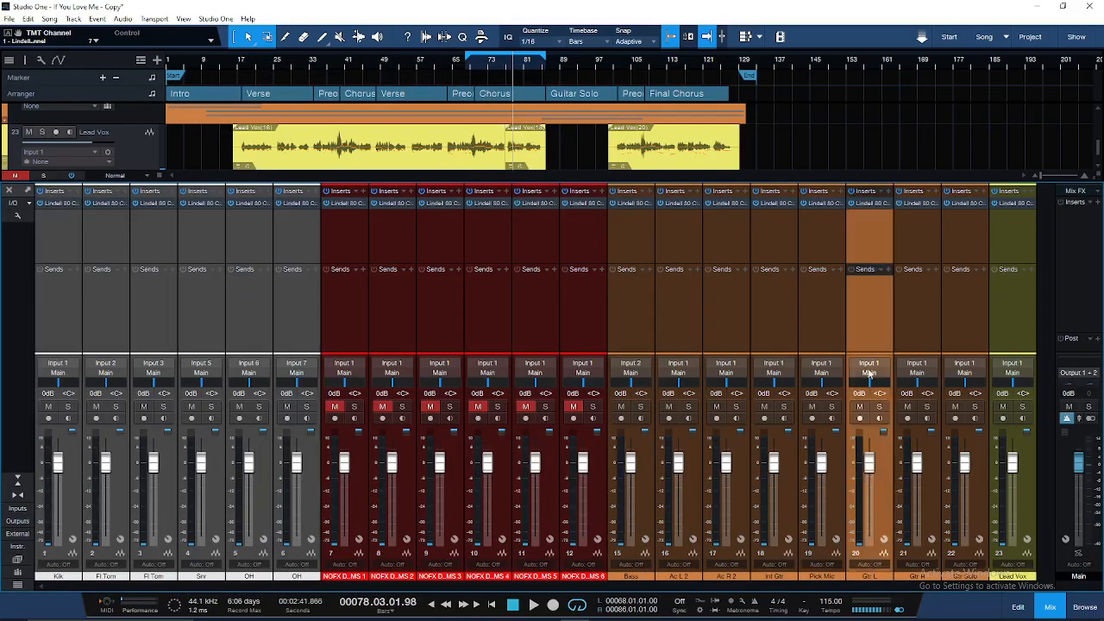
left_click(864, 205)
left_click_drag(445, 95, 434, 68)
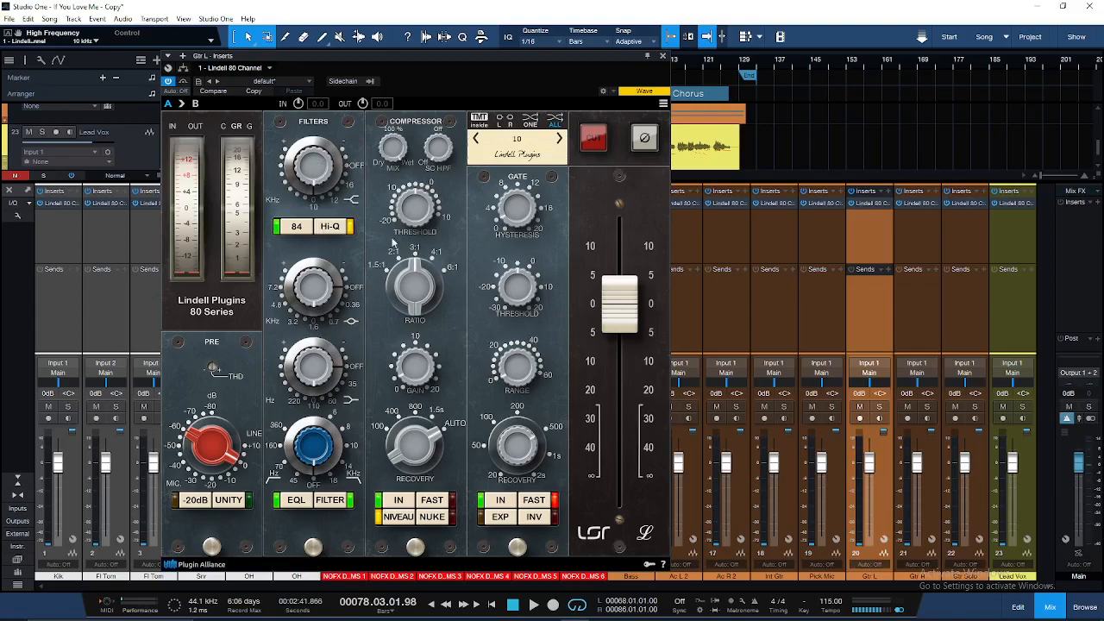
left_click(879, 406)
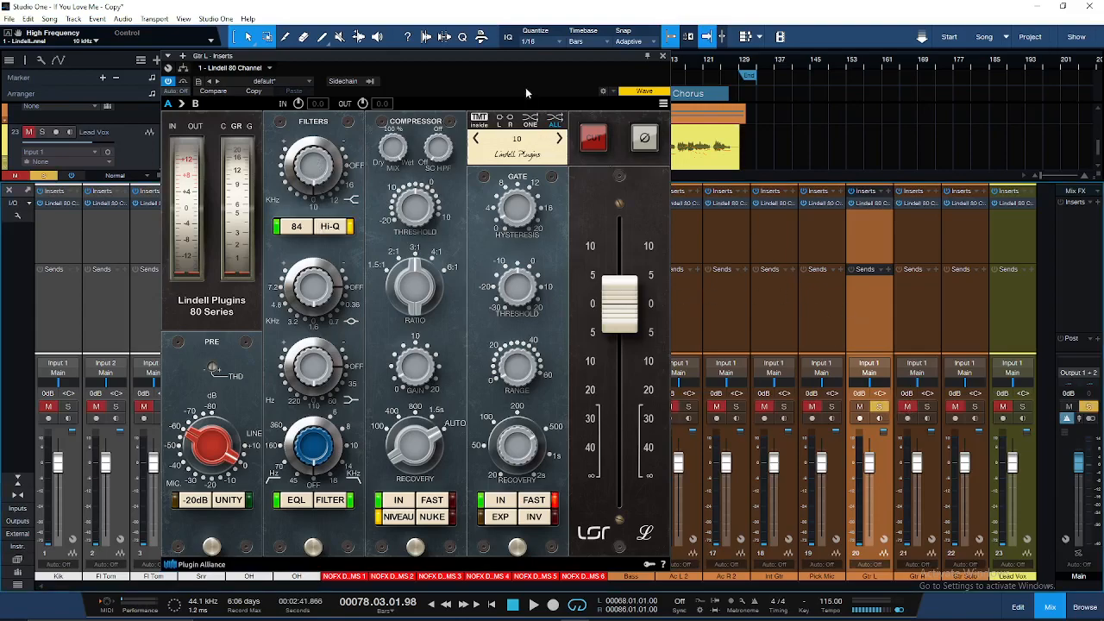
left_click_drag(526, 57, 525, 74)
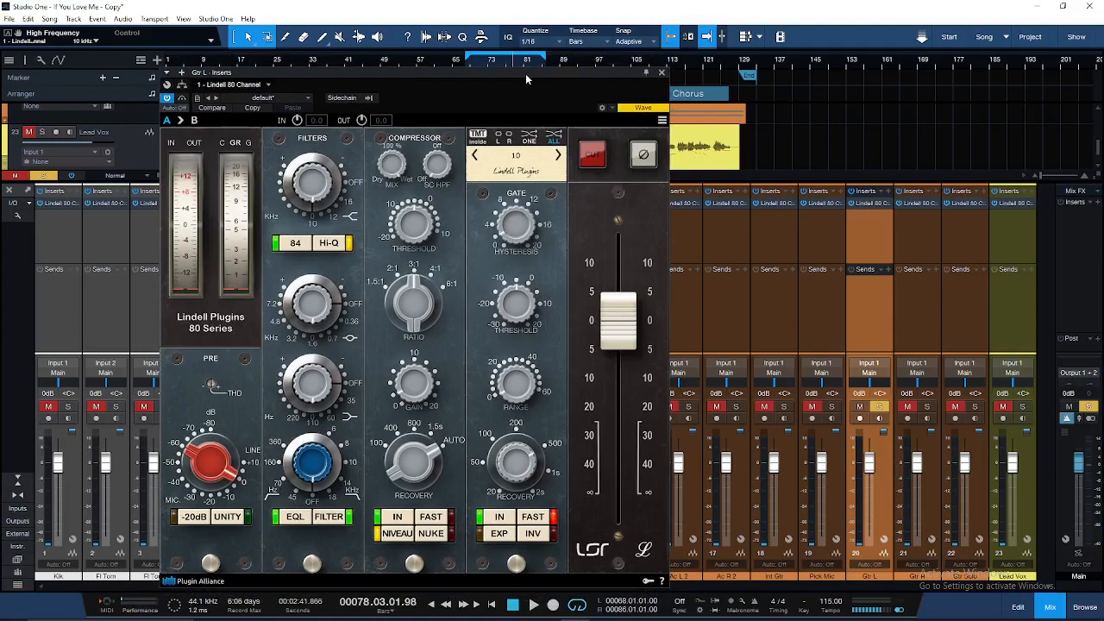
key("space")
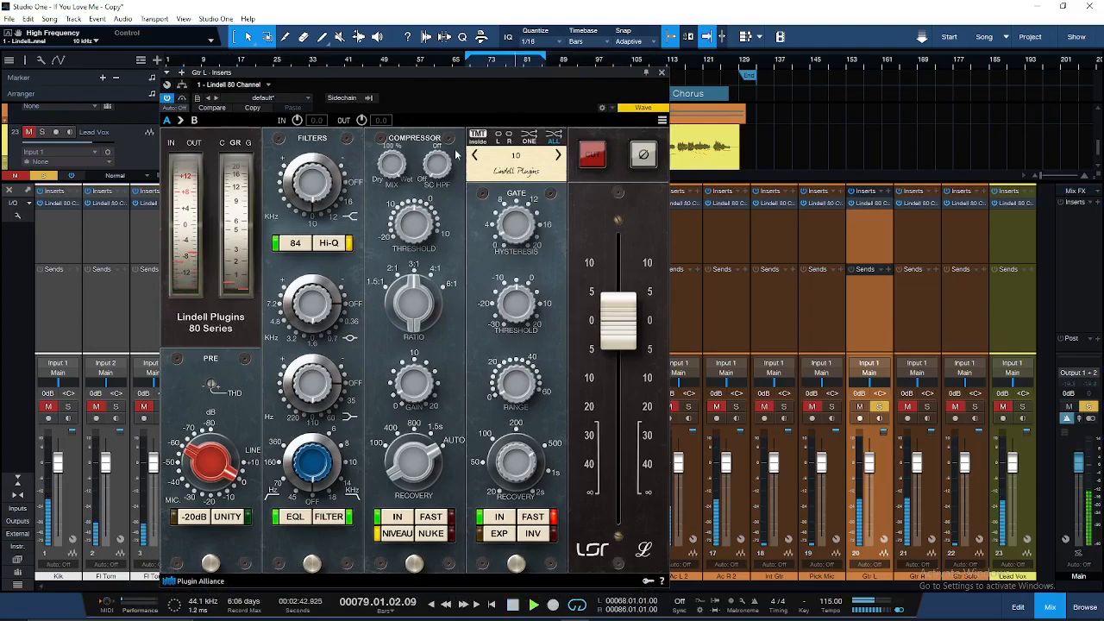
Try out the high-frequency EQ on Gtr L during playback, reset it to Off and stop playback
left_click_drag(312, 188, 303, 198)
double_click(302, 202)
key("space")
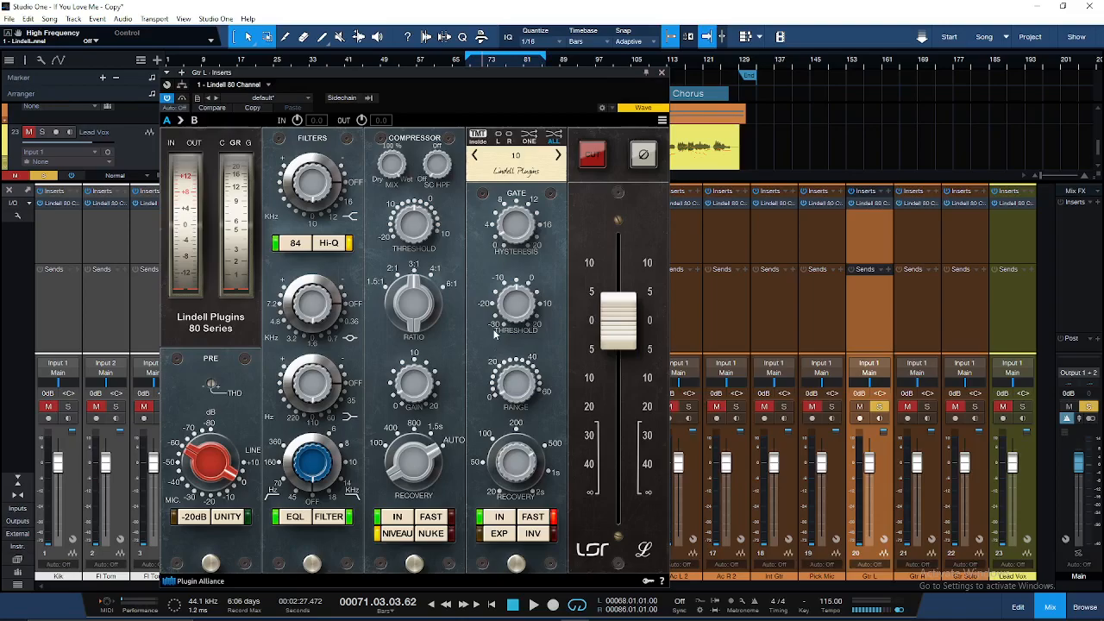
Unsolo Gtr L and solo the two Fl Tom channels with the Lindell 80 Channel window kept open
left_click_drag(381, 74, 567, 66)
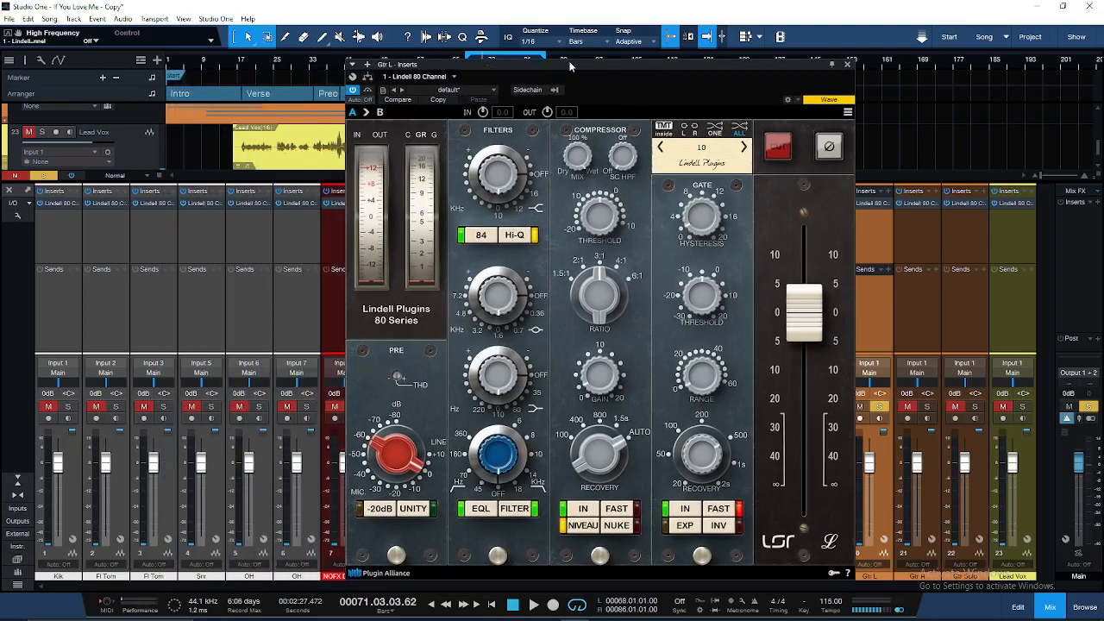
left_click(122, 456)
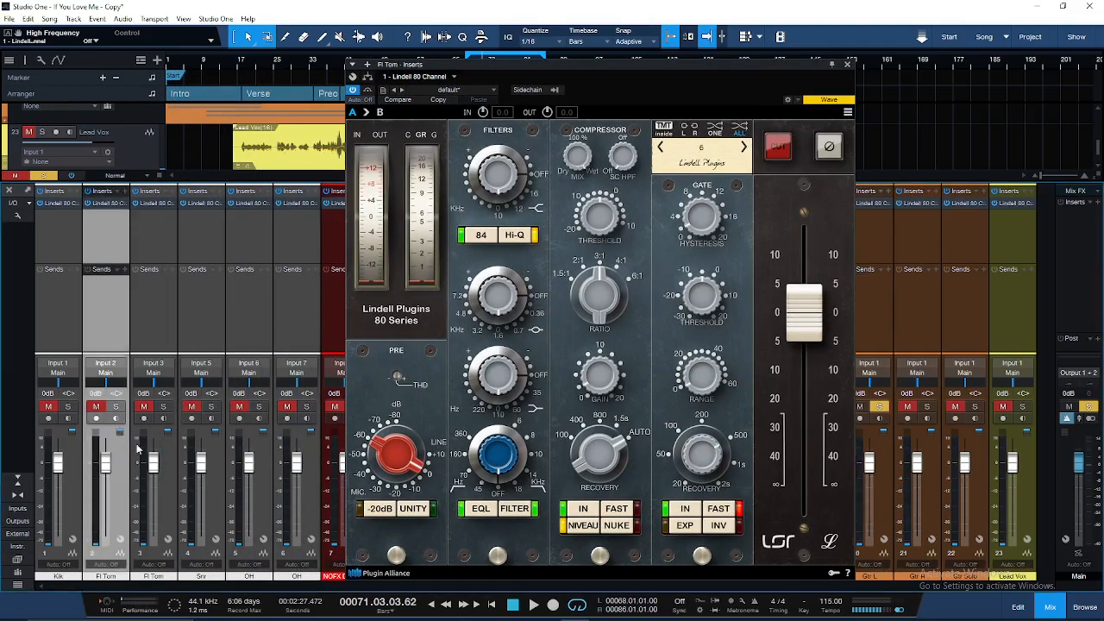
left_click(879, 406)
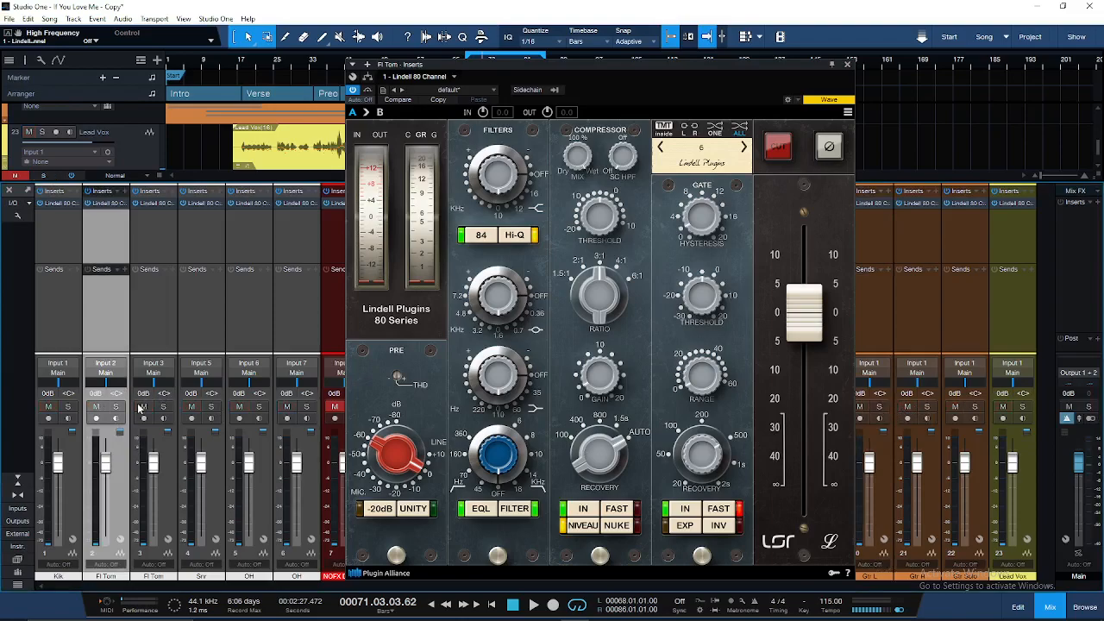
left_click(115, 407)
left_click(163, 407)
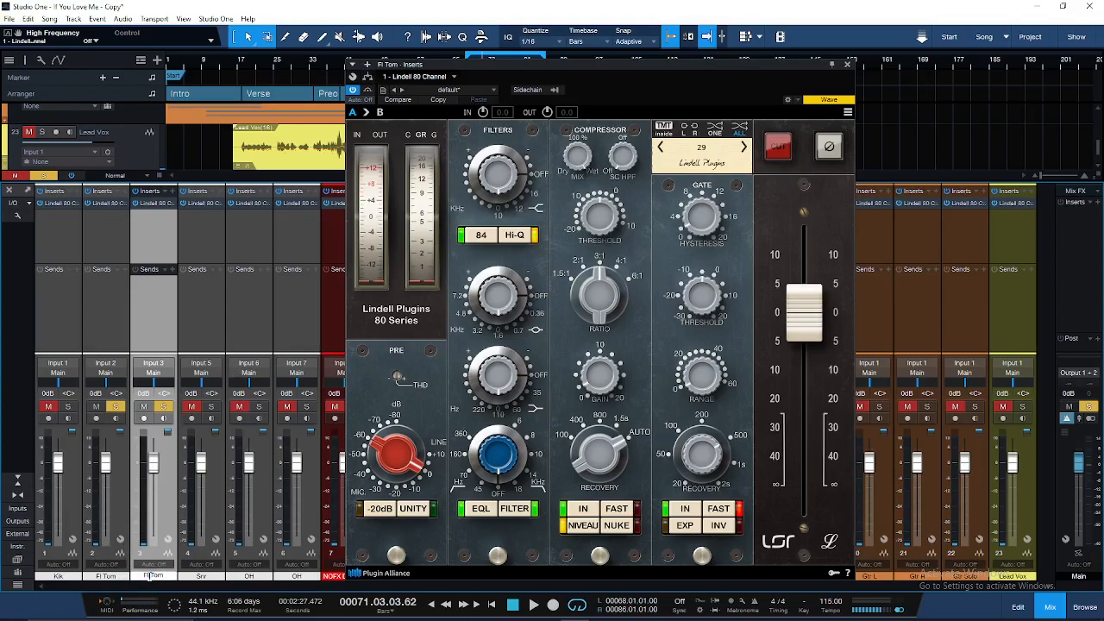
Rename the third channel as Rack Tom
key("BackSpace")
type("Rack")
key("Return")
Play the soloed toms and unsolo Fl Tom to hear Rack Tom alone
key("space")
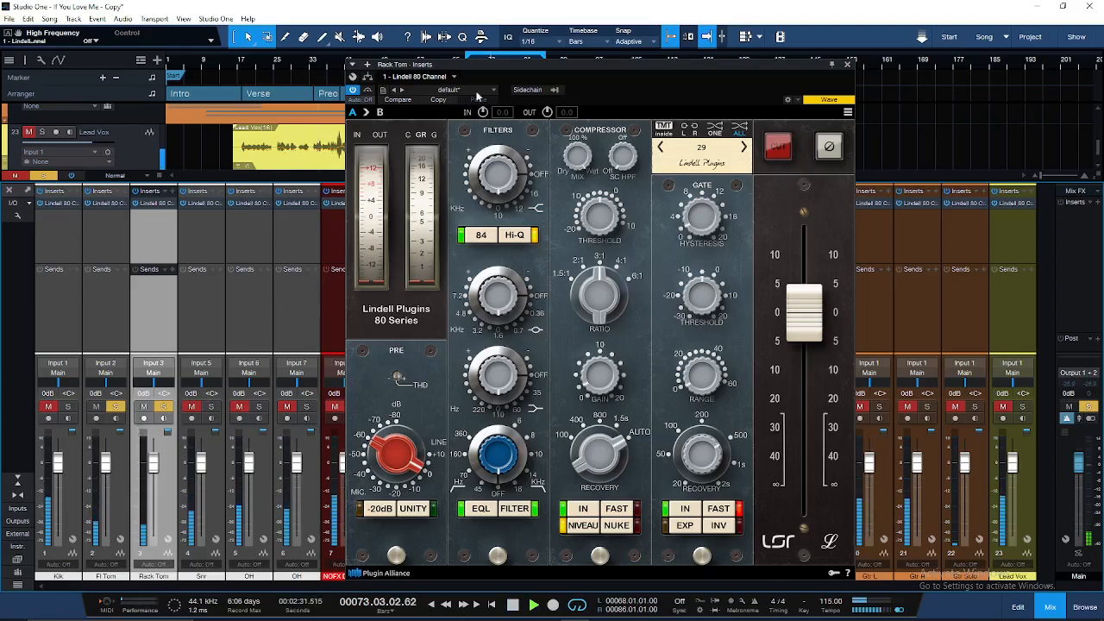
left_click_drag(509, 69, 610, 69)
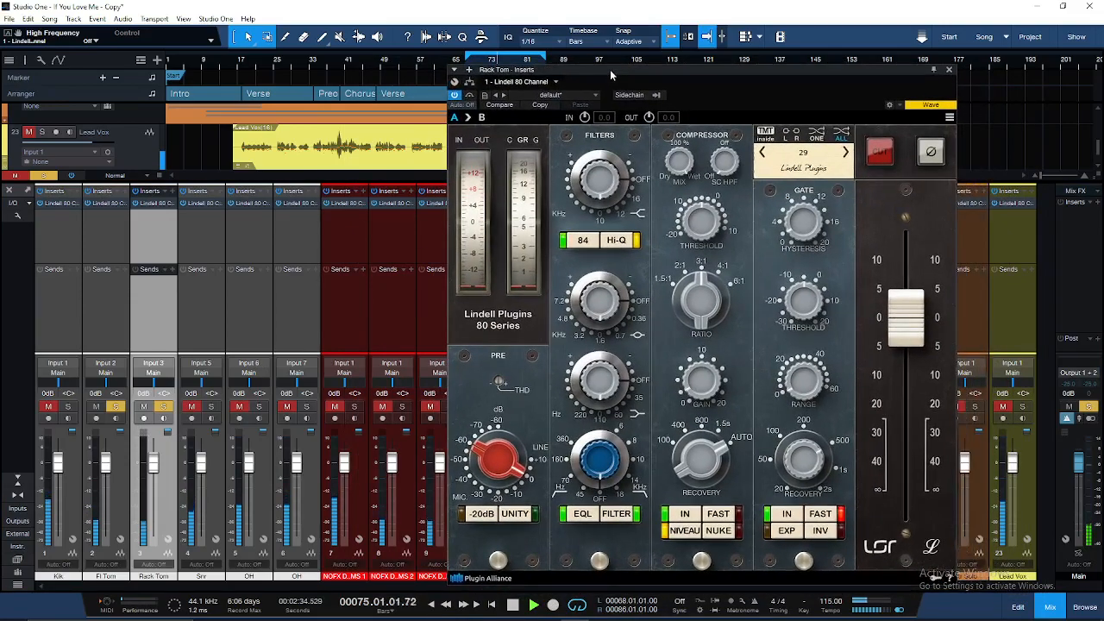
left_click(116, 406)
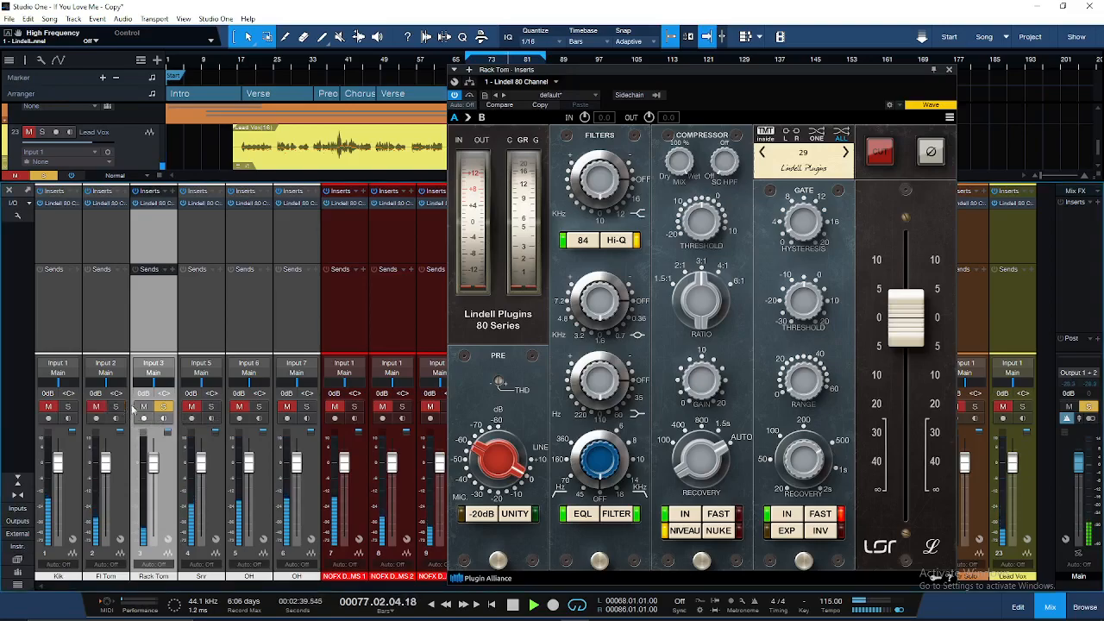
Unsolo Rack Tom and move its Lindell 80 Channel window to a clearer spot over the mixer
left_click(161, 408)
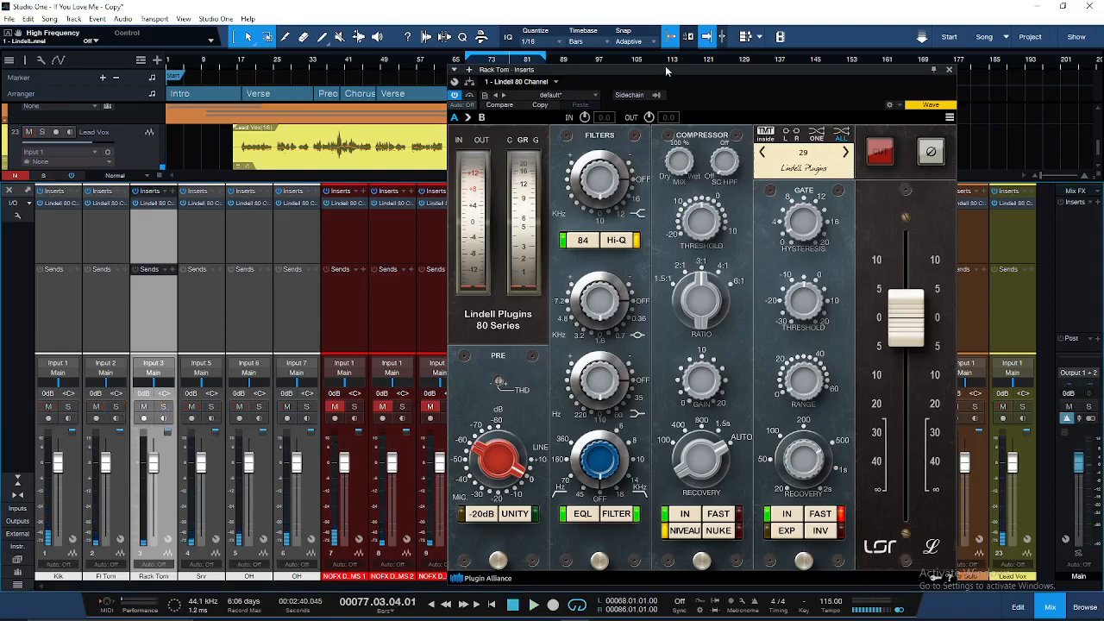
left_click_drag(692, 70, 533, 58)
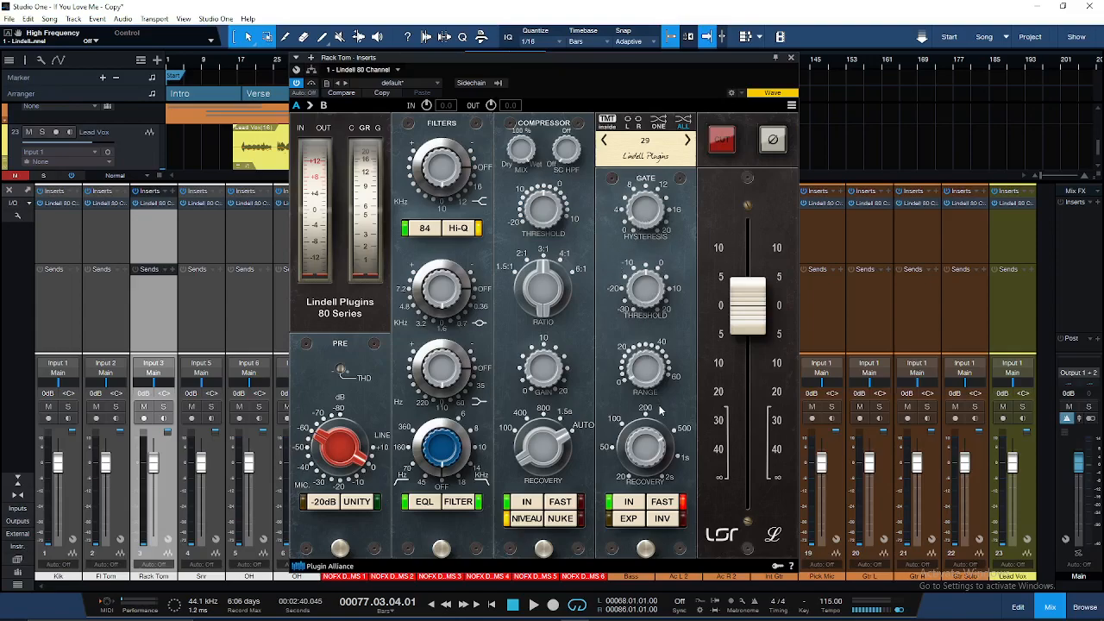
Try out the gate's hysteresis and range controls in Rack Tom's Lindell 80 Channel, leaving hysteresis at 0 dB
left_click_drag(643, 216, 651, 216)
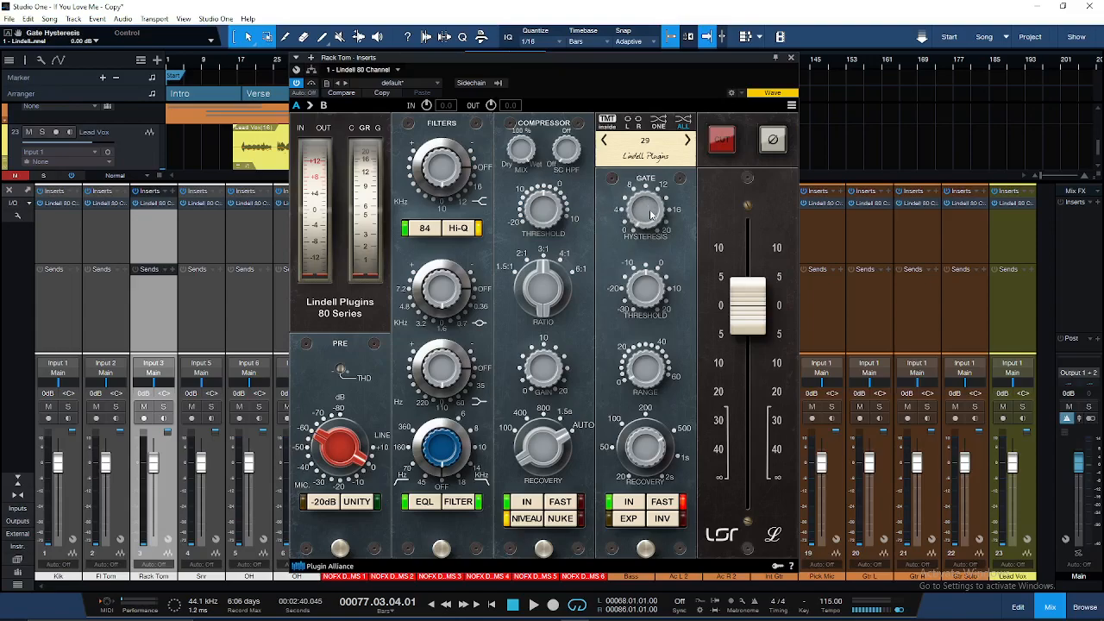
left_click_drag(642, 374, 642, 375)
left_click_drag(650, 379, 647, 372)
double_click(641, 368)
left_click_drag(641, 368, 641, 366)
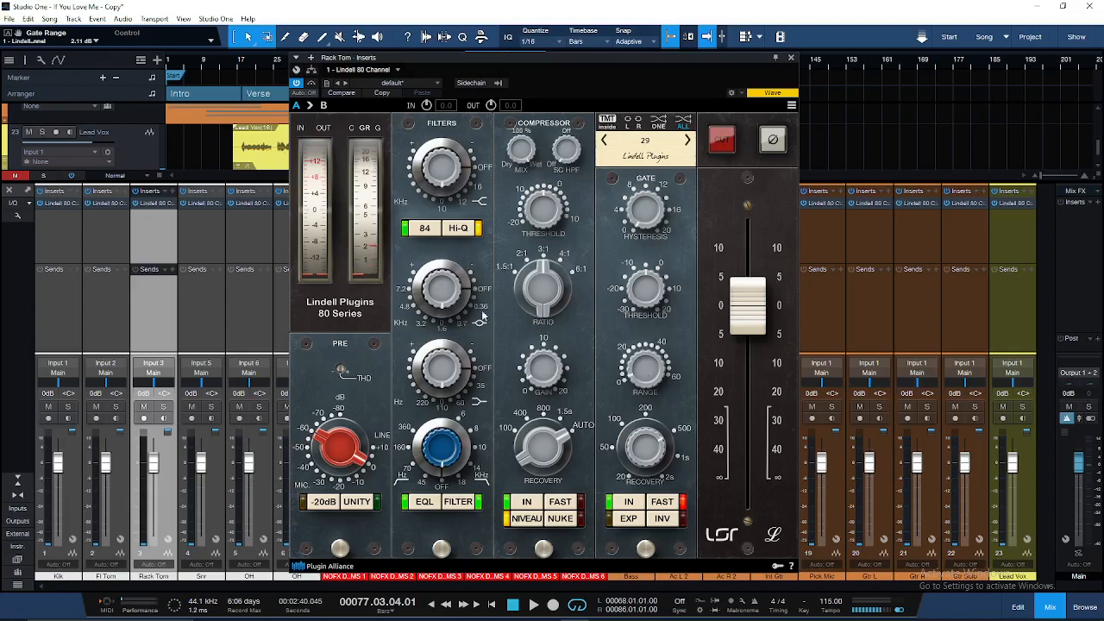
scroll(649, 375, "up", 1)
scroll(649, 374, "down", 2)
Move Rack Tom's Lindell 80 Channel fader to 1.50 dB, reset it to 0 dB and close the plug-in window
mouse_move(752, 312)
left_mouse_down()
mouse_move(757, 367)
mouse_move(760, 293)
mouse_move(763, 306)
left_mouse_up()
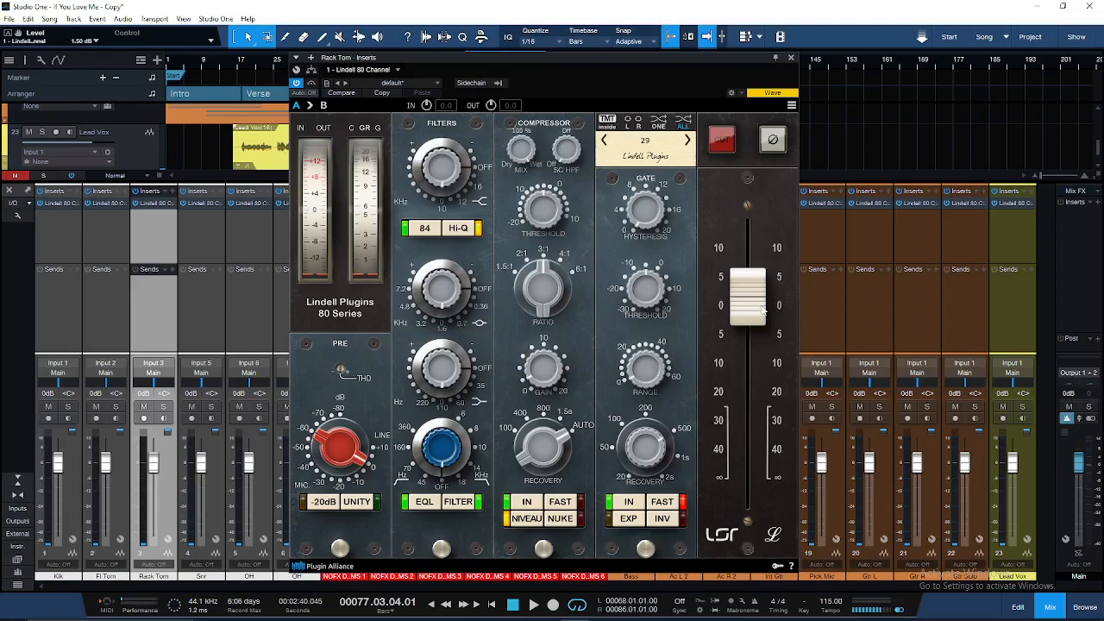
double_click(762, 309)
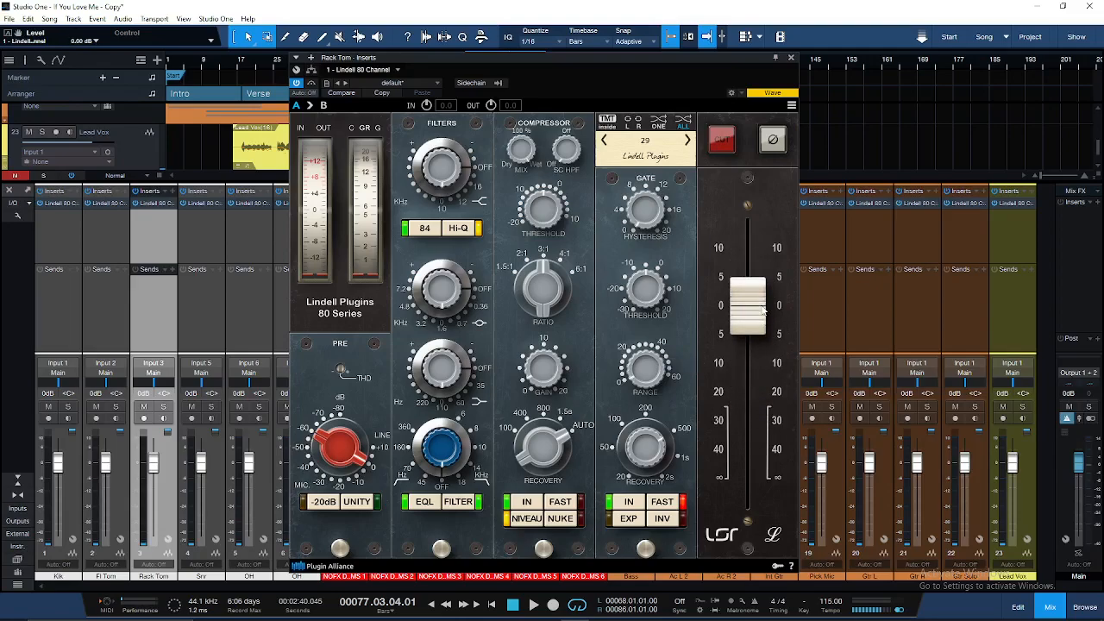
left_click(792, 59)
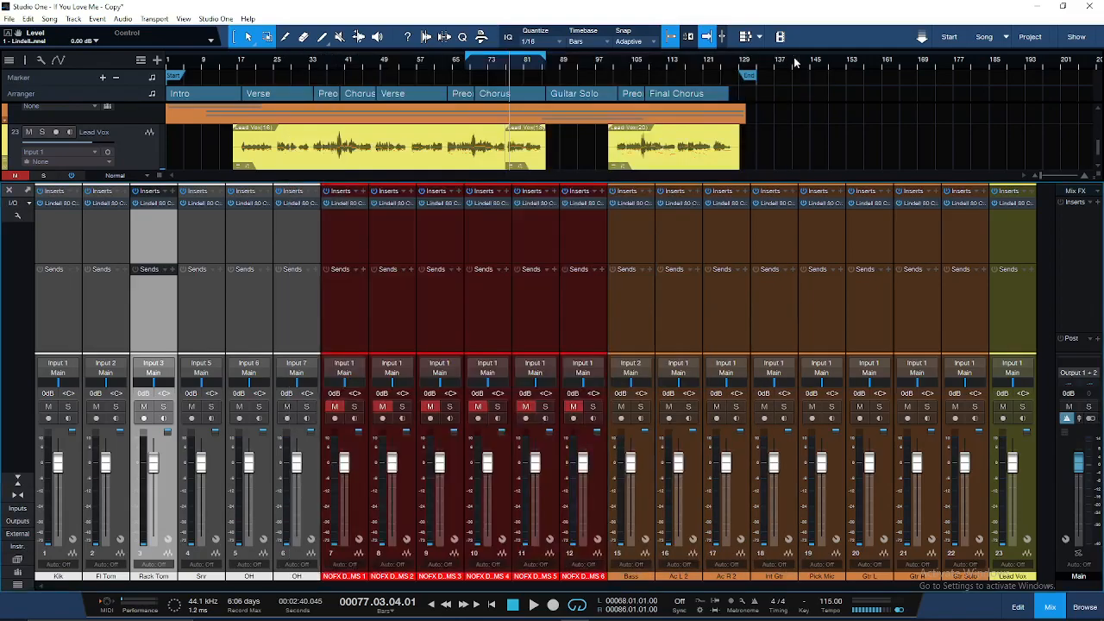
left_click(150, 204)
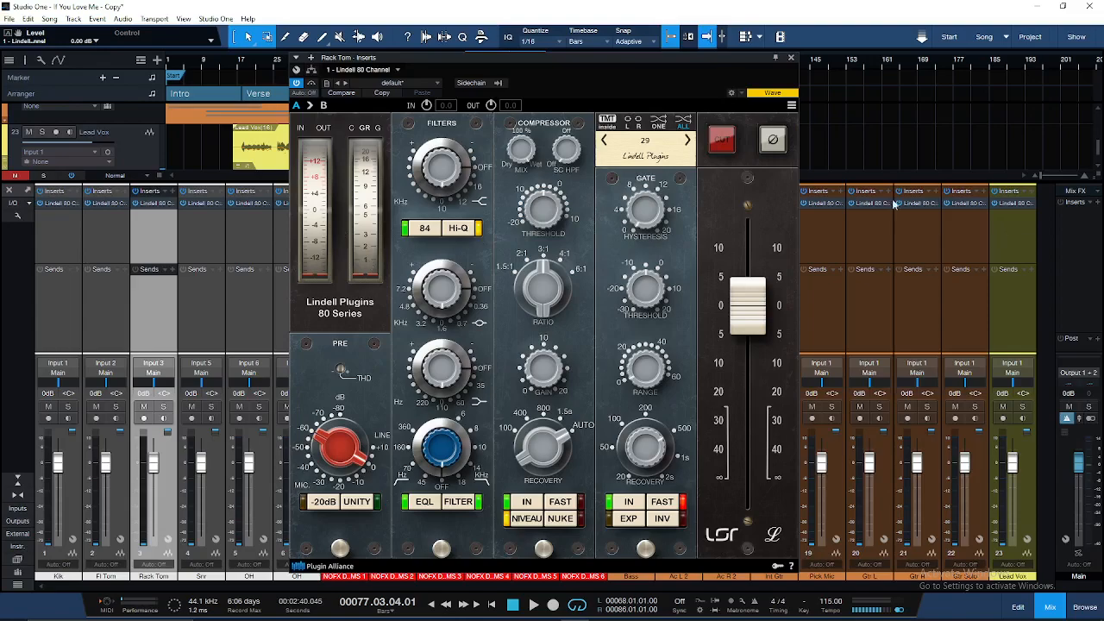
left_click(791, 58)
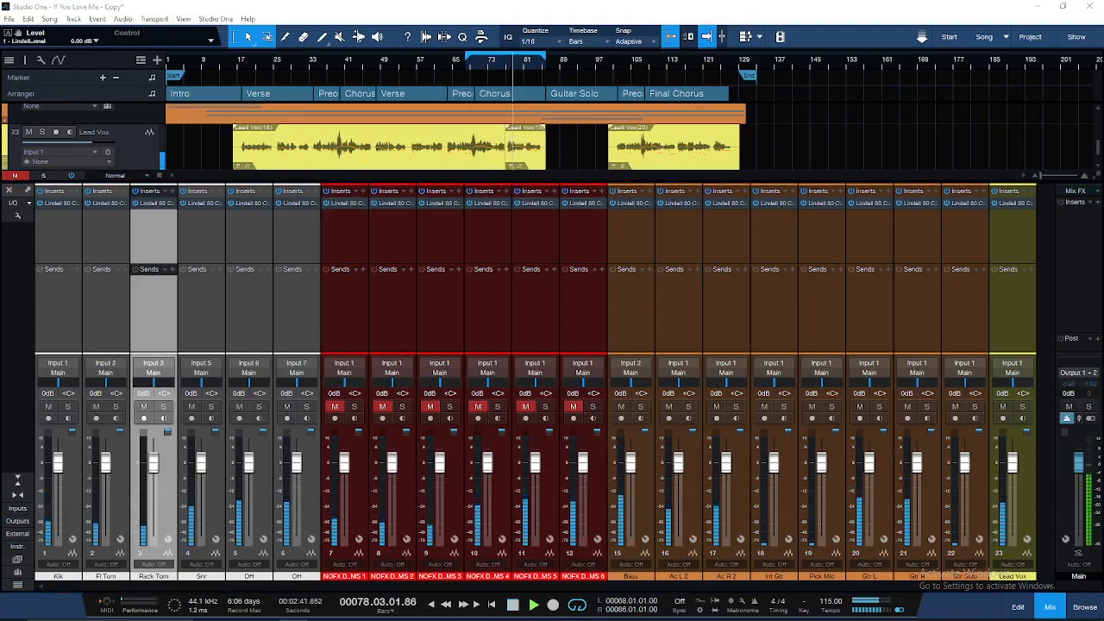
Play the full mix while selecting the Kik, Snr, OH and Lead Vox channels, and stop playback
left_click(73, 475)
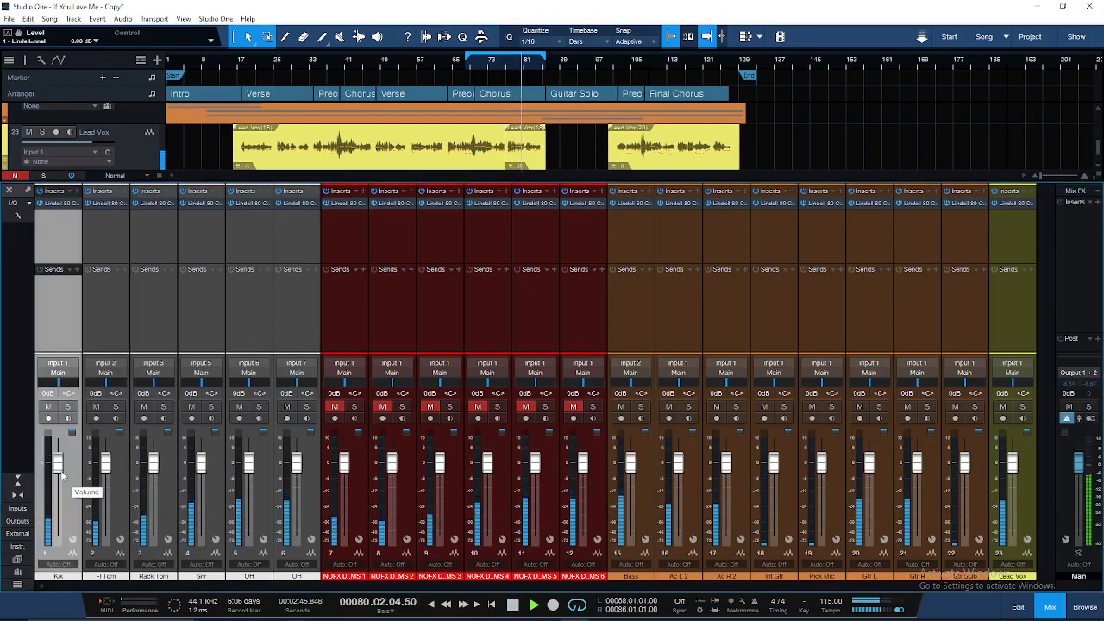
left_click(215, 476)
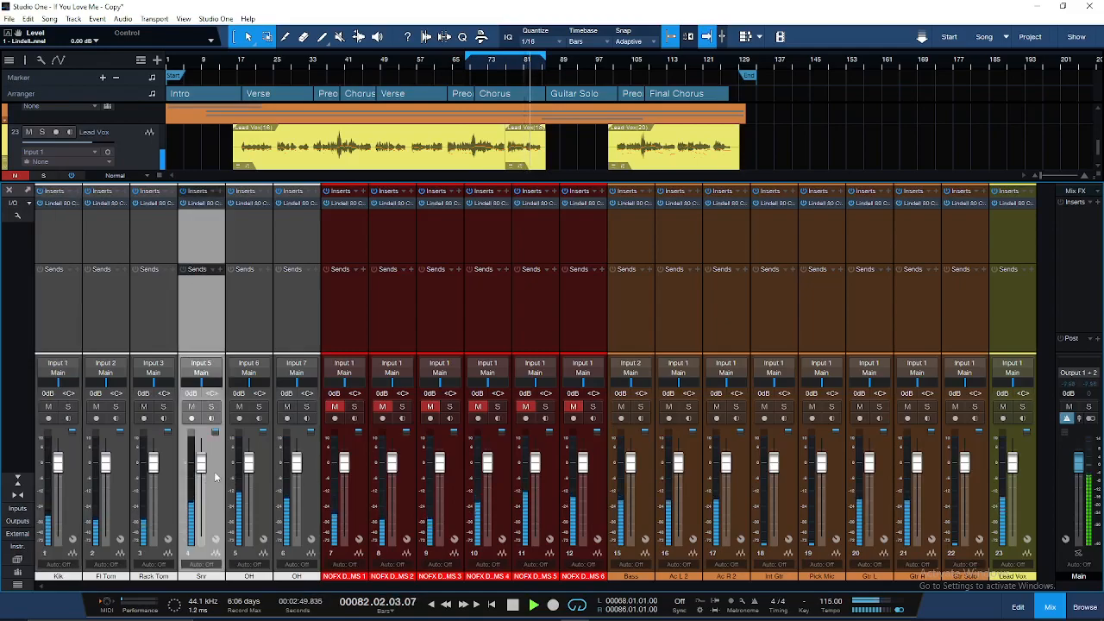
left_click(270, 486)
left_click(285, 487)
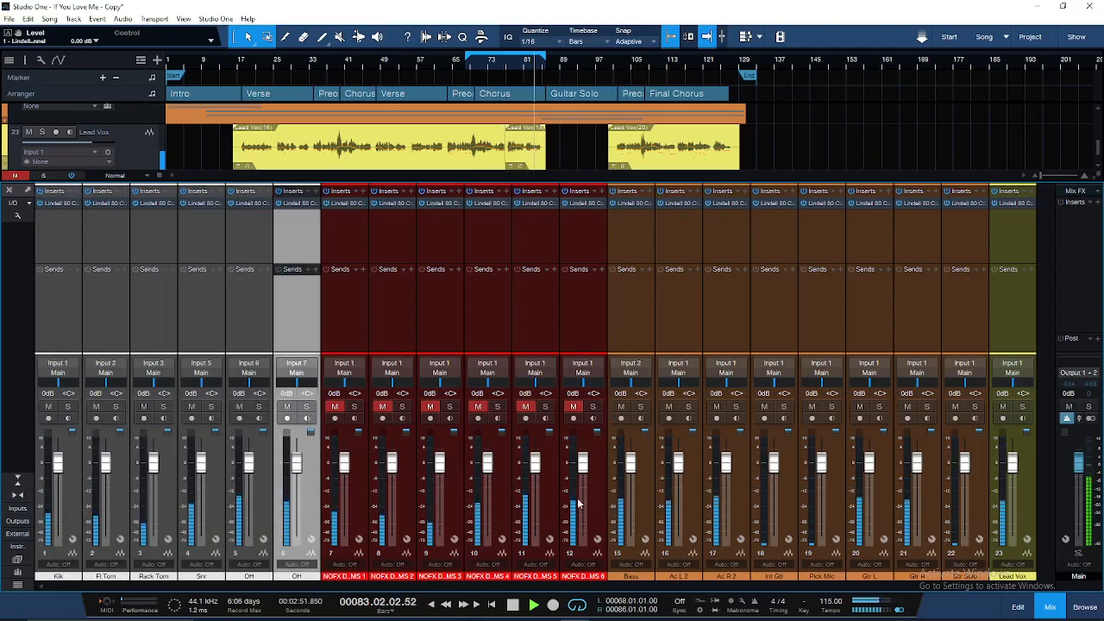
left_click(1028, 486)
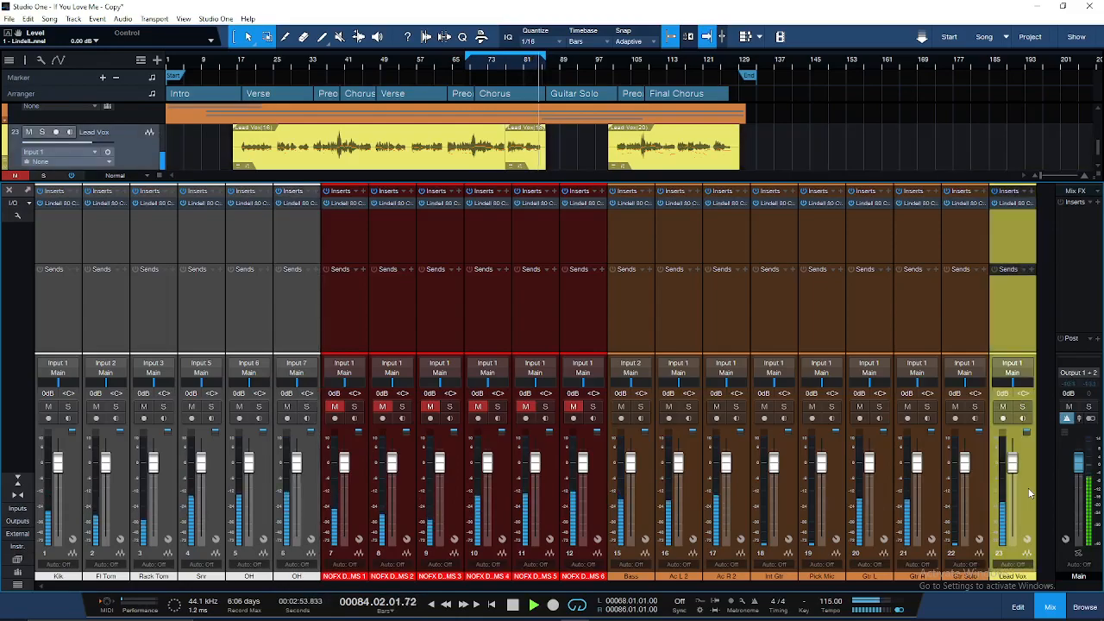
key("space")
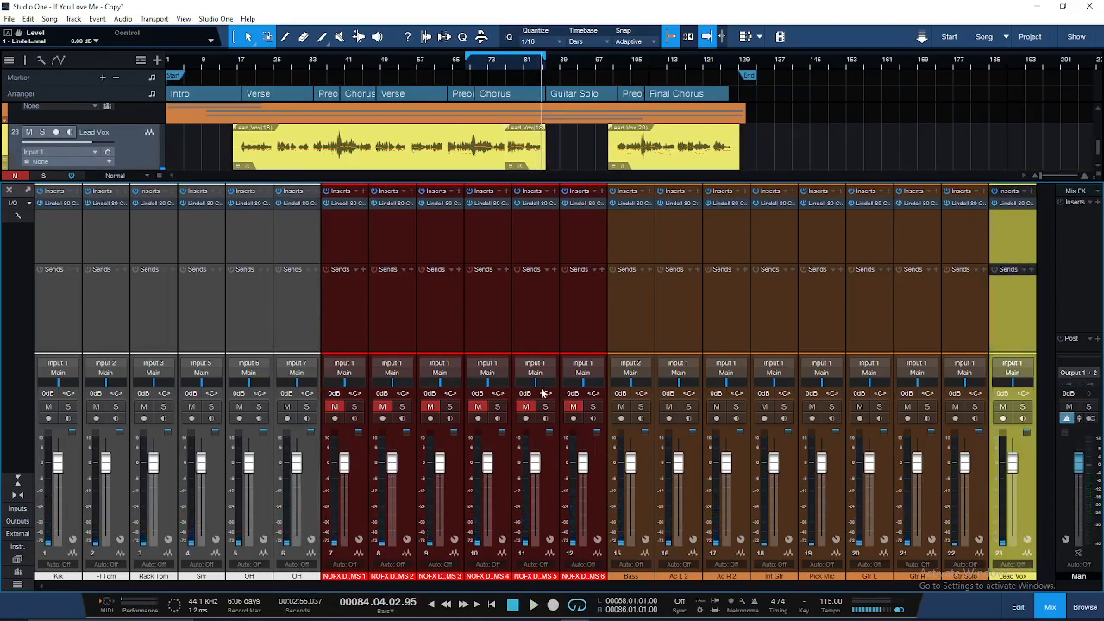
Examine the Lindell 80 Channel on the Kik channel and close its window
left_click(59, 243)
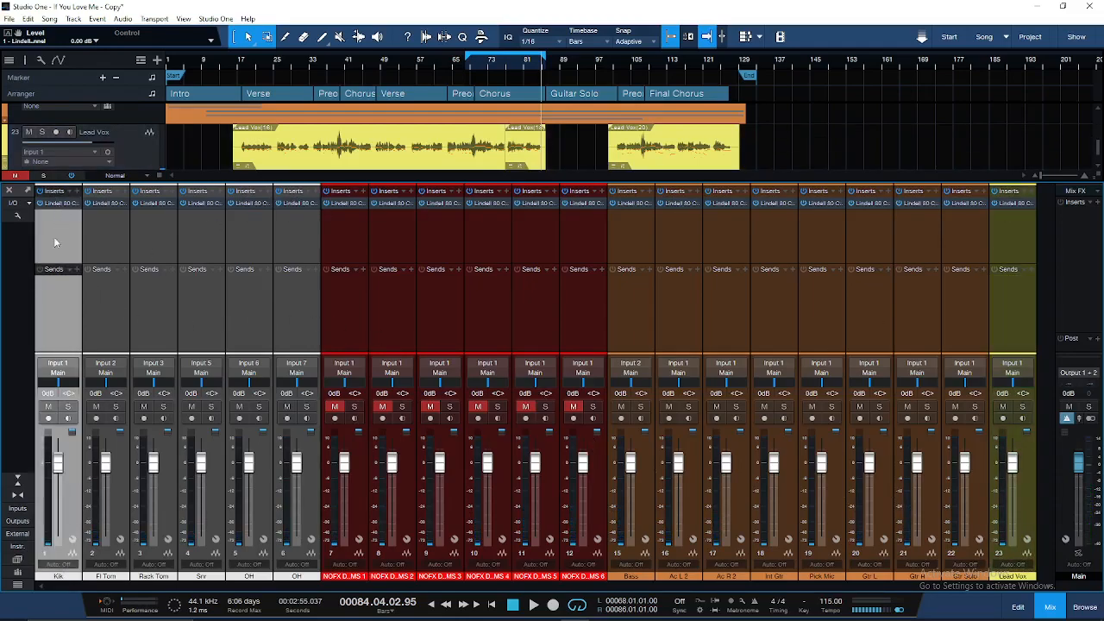
double_click(59, 203)
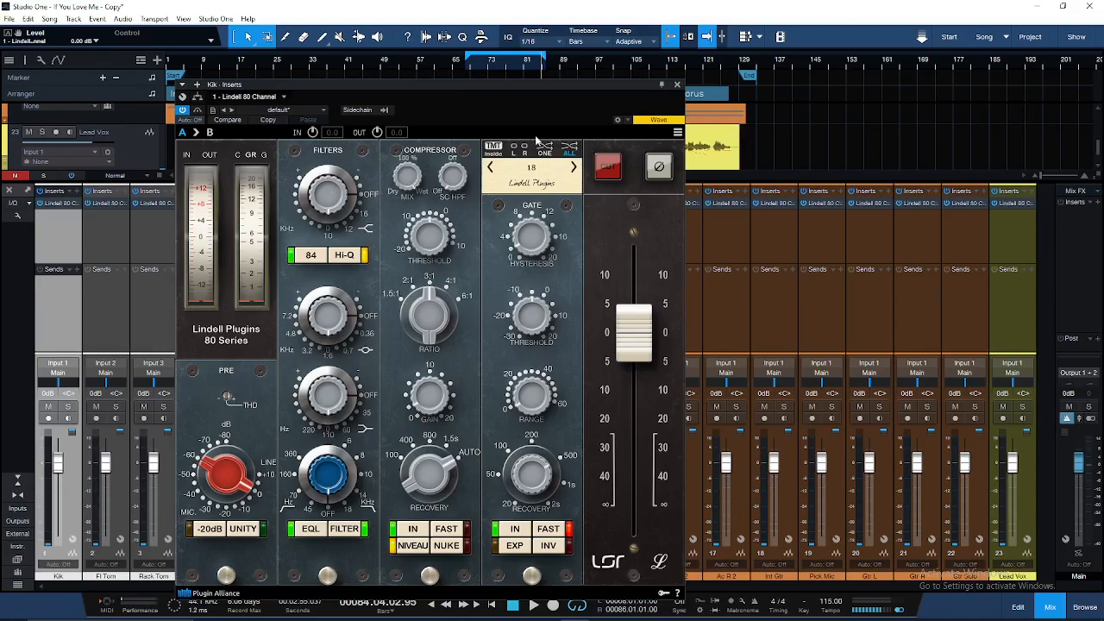
left_click(677, 85)
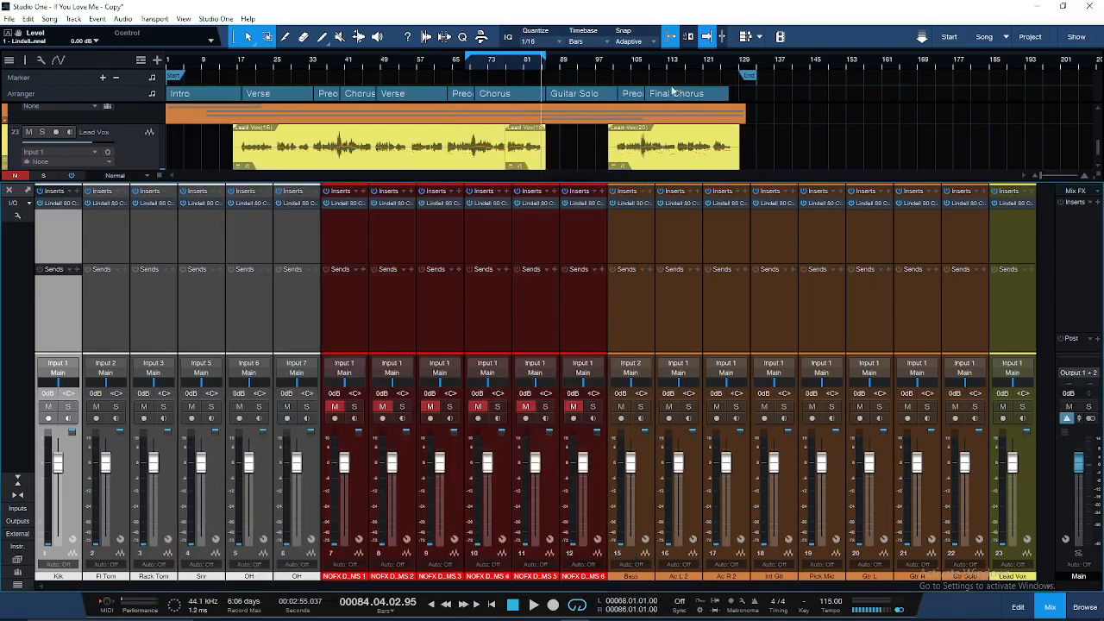
Solo the Kik channel and reopen its Lindell 80 Channel for adjusting during playback
left_click(68, 406)
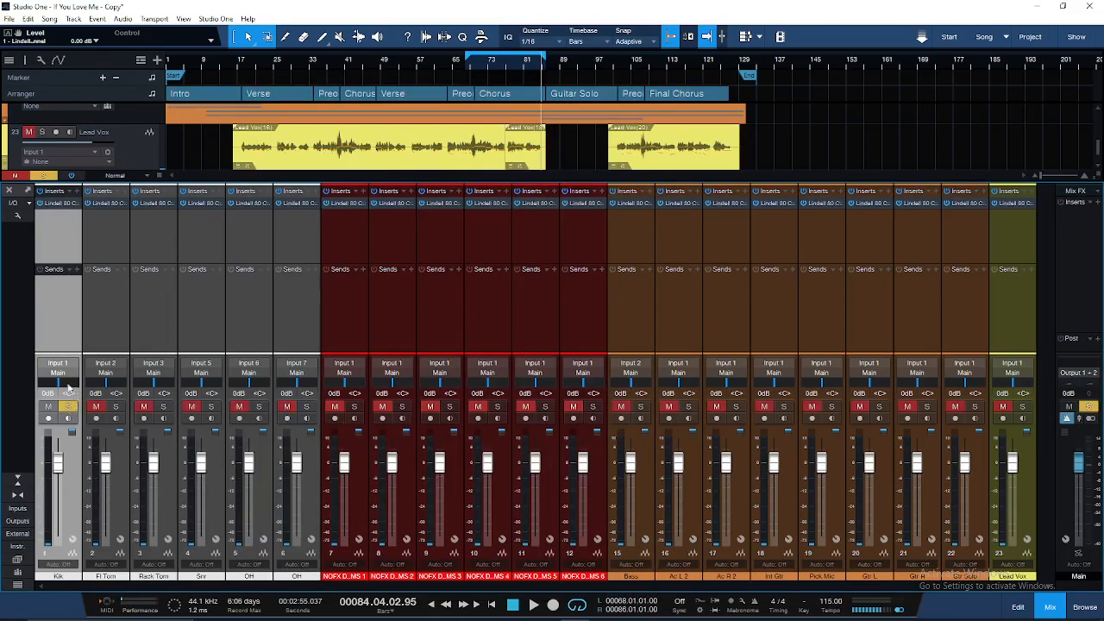
left_click(55, 203)
left_click_drag(506, 87, 462, 86)
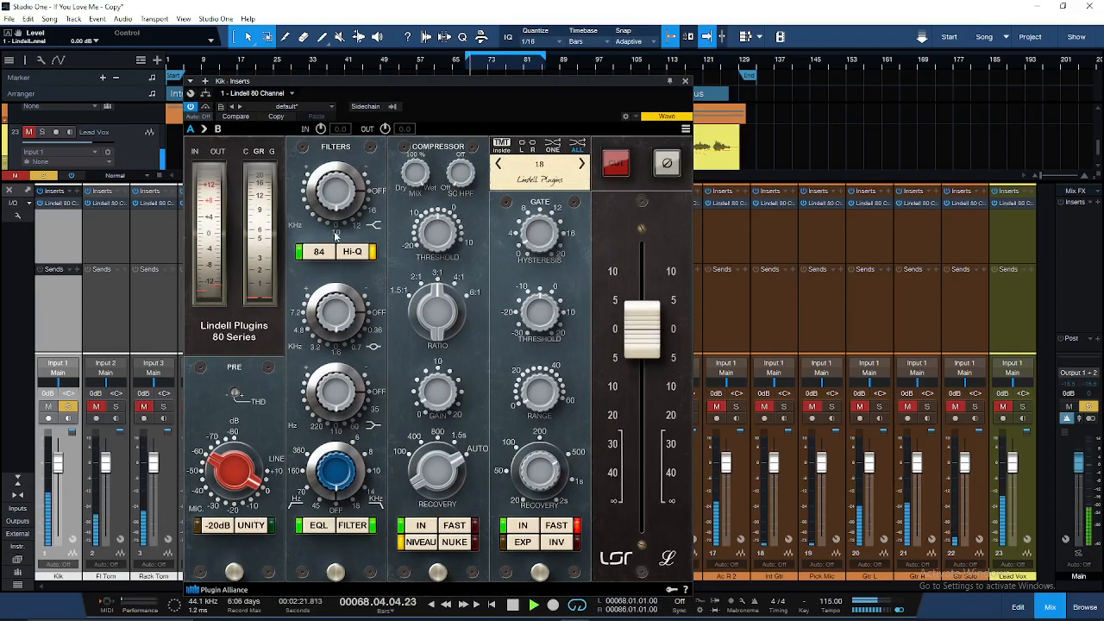
Boost the Kik's high gain to about 8.43 dB and mid gain to about 6.35 dB, and shape the low band at 35 Hz
mouse_move(336, 196)
left_click_drag(337, 197, 343, 175)
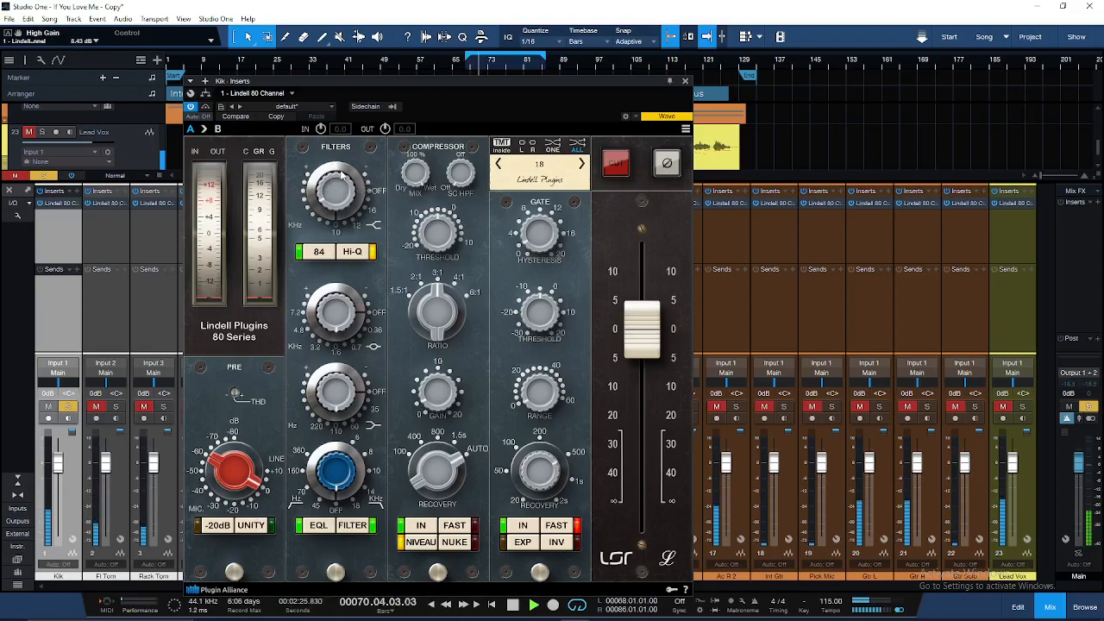
left_click_drag(328, 310, 329, 316)
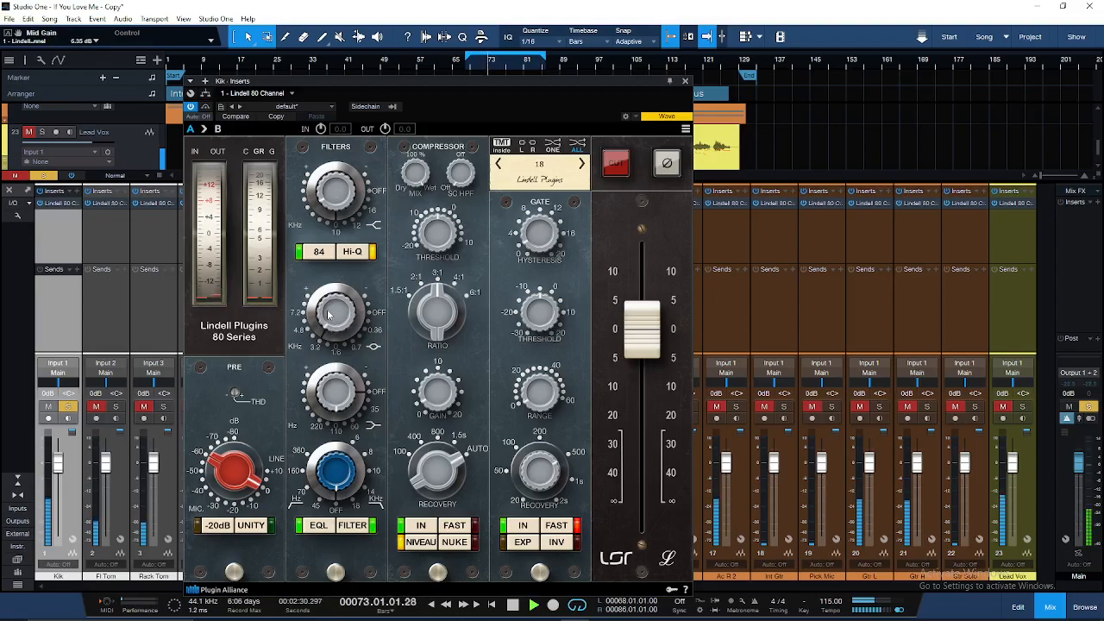
left_click(314, 411)
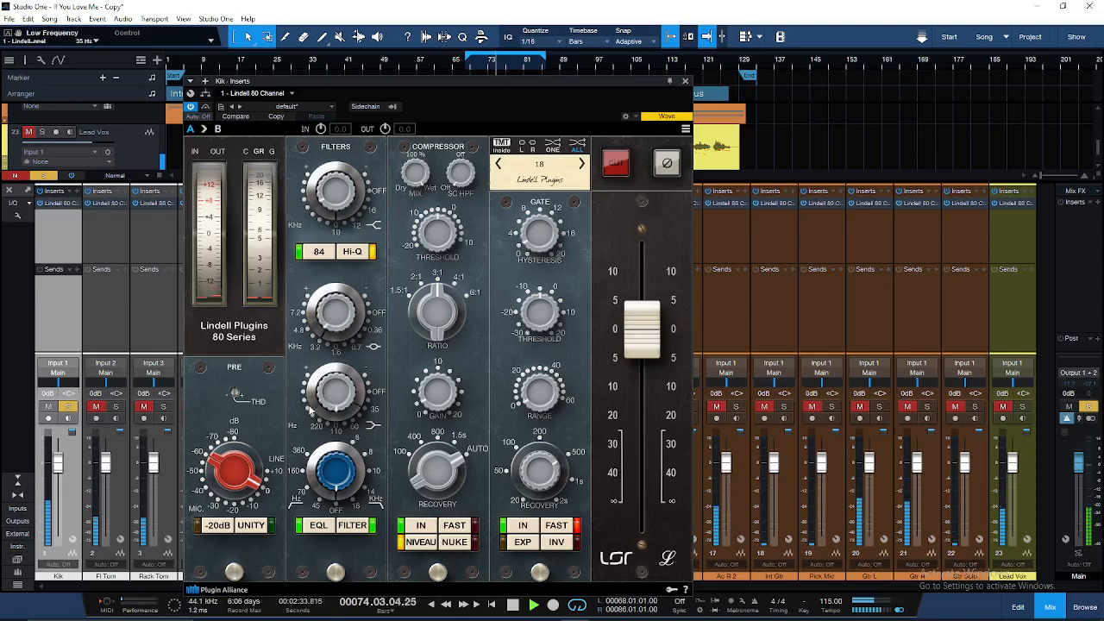
left_click_drag(328, 397, 332, 395)
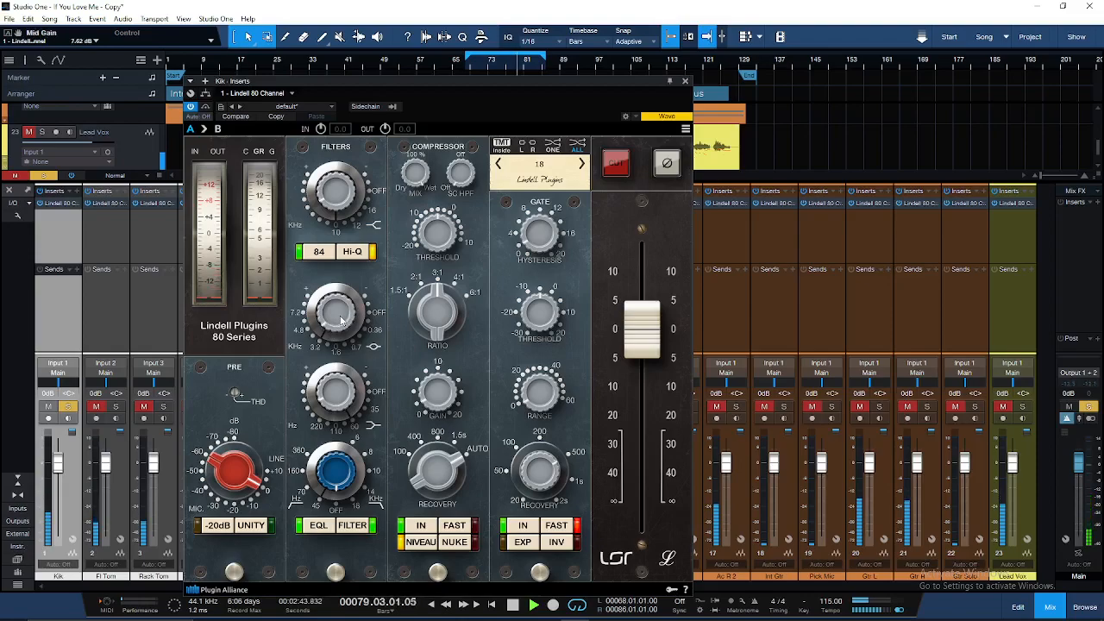
Rebalance the Kik's high and mid EQ gains by ear, setting high gain to about 9.58 dB
left_click_drag(339, 197, 339, 184)
left_click_drag(327, 326, 330, 320)
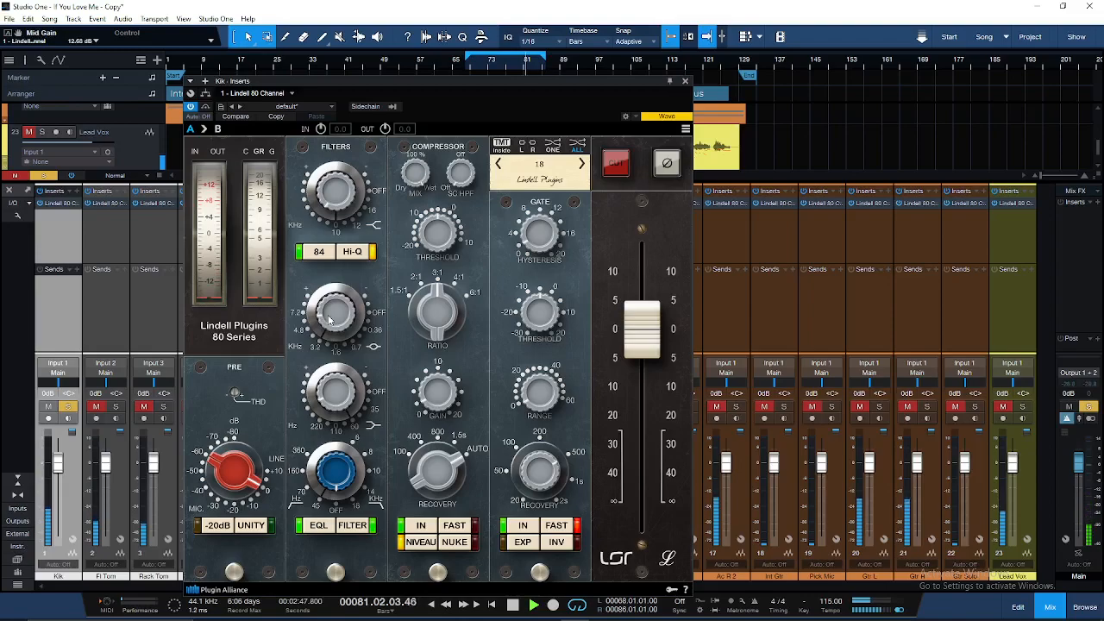
left_click_drag(338, 211, 337, 206)
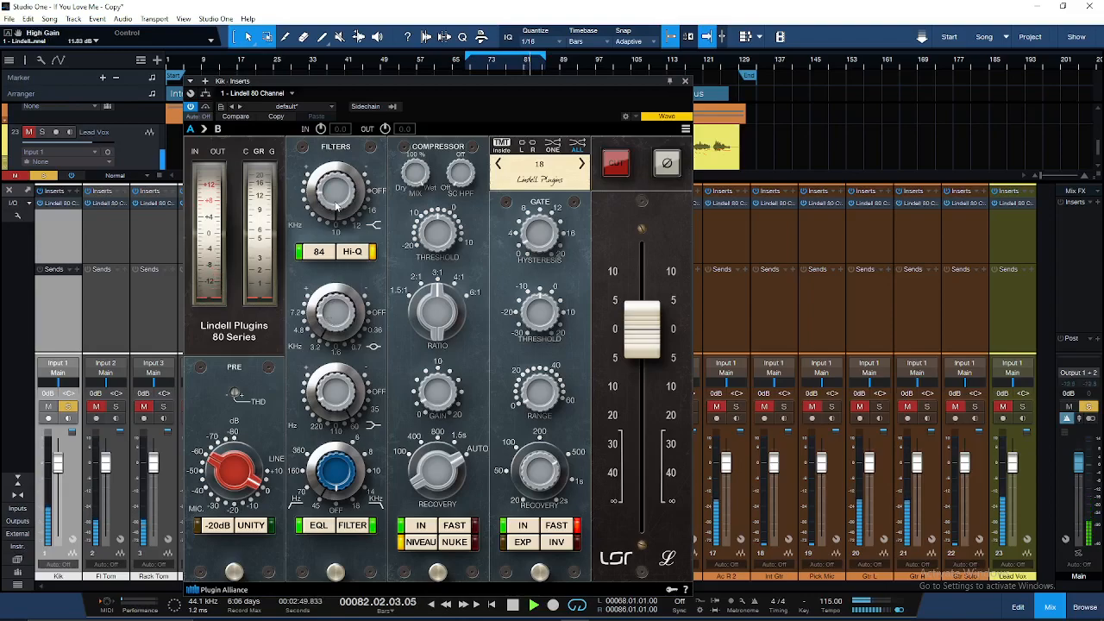
left_click_drag(341, 320, 341, 323)
left_click_drag(337, 202, 336, 205)
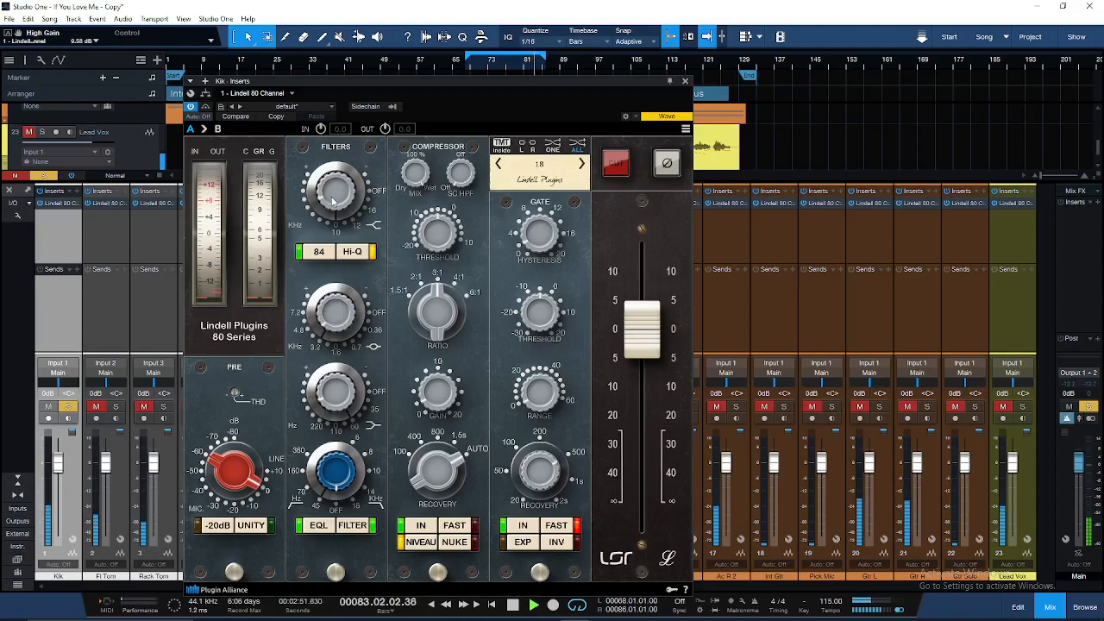
Set the Kik compressor to a -20 dB threshold, 3:1 ratio and 100 ms recovery, with Niveau off
left_click_drag(433, 245, 434, 245)
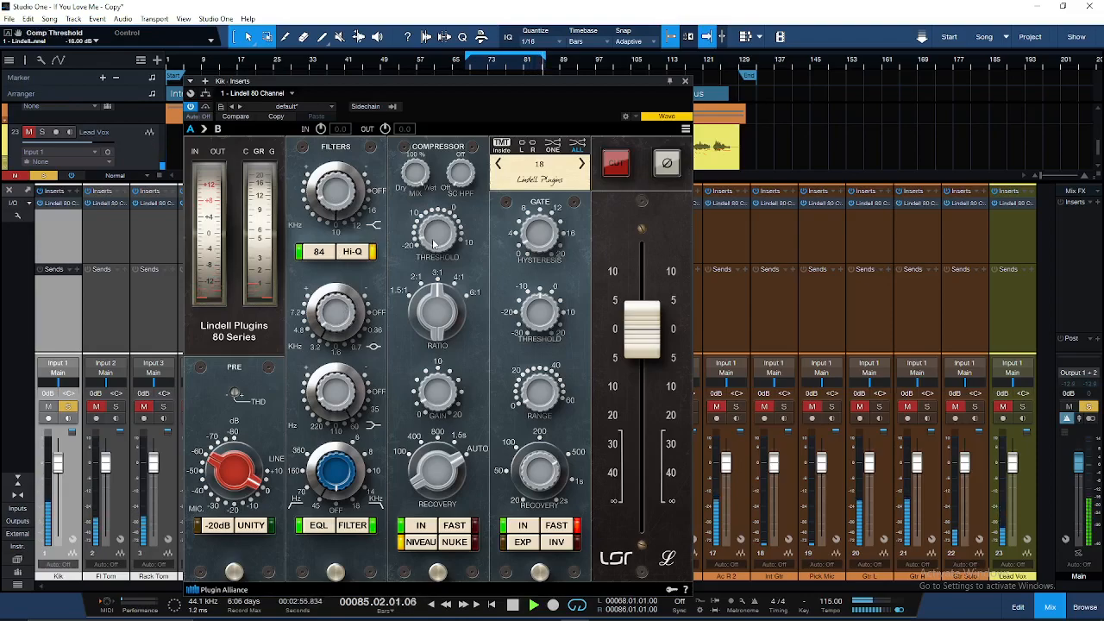
left_click_drag(448, 471, 447, 473)
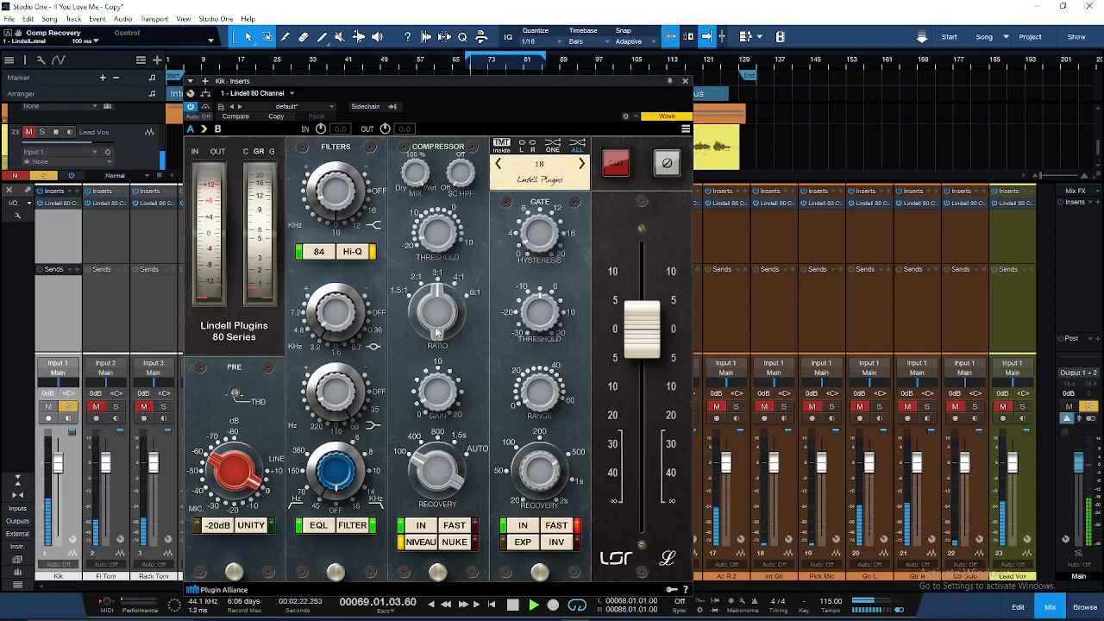
left_click_drag(437, 321, 437, 333)
scroll(437, 324, "up", 1)
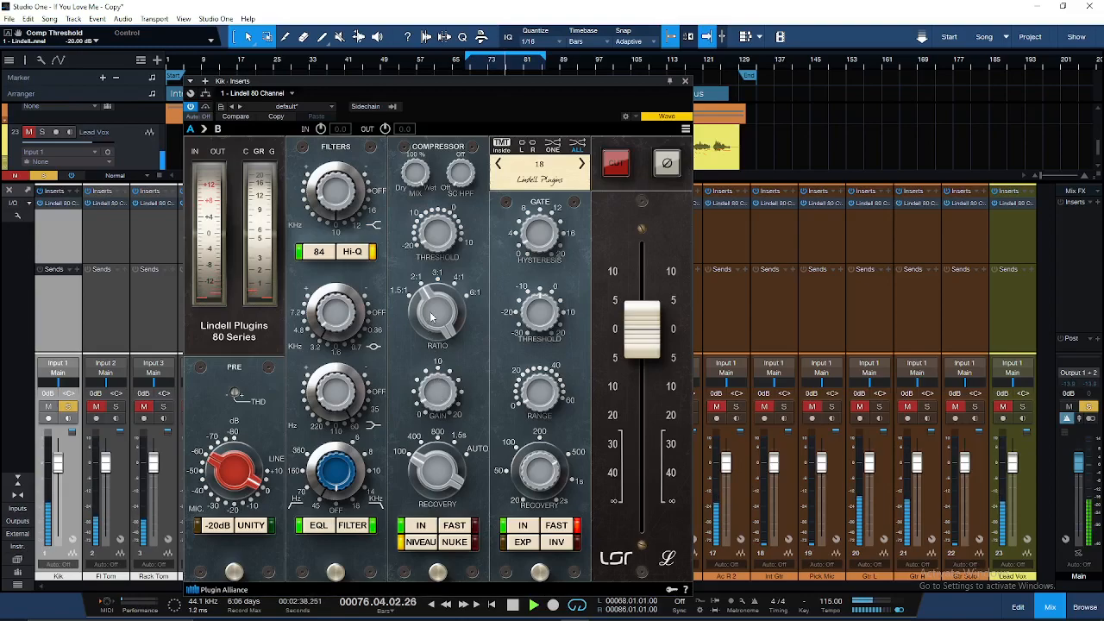
left_click_drag(441, 334, 429, 311)
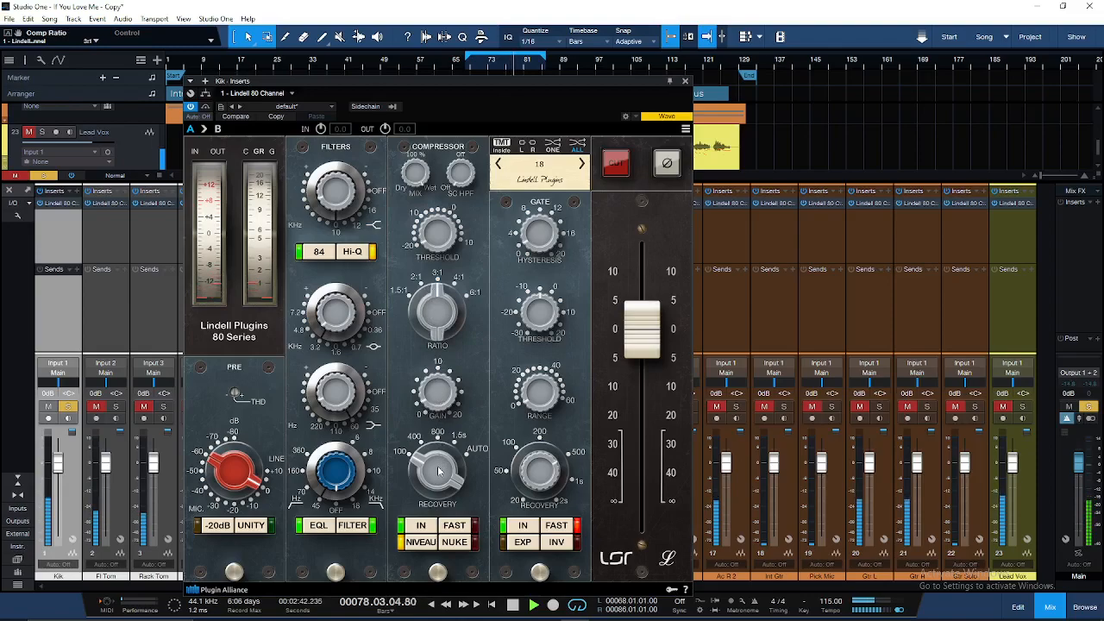
left_click(426, 545)
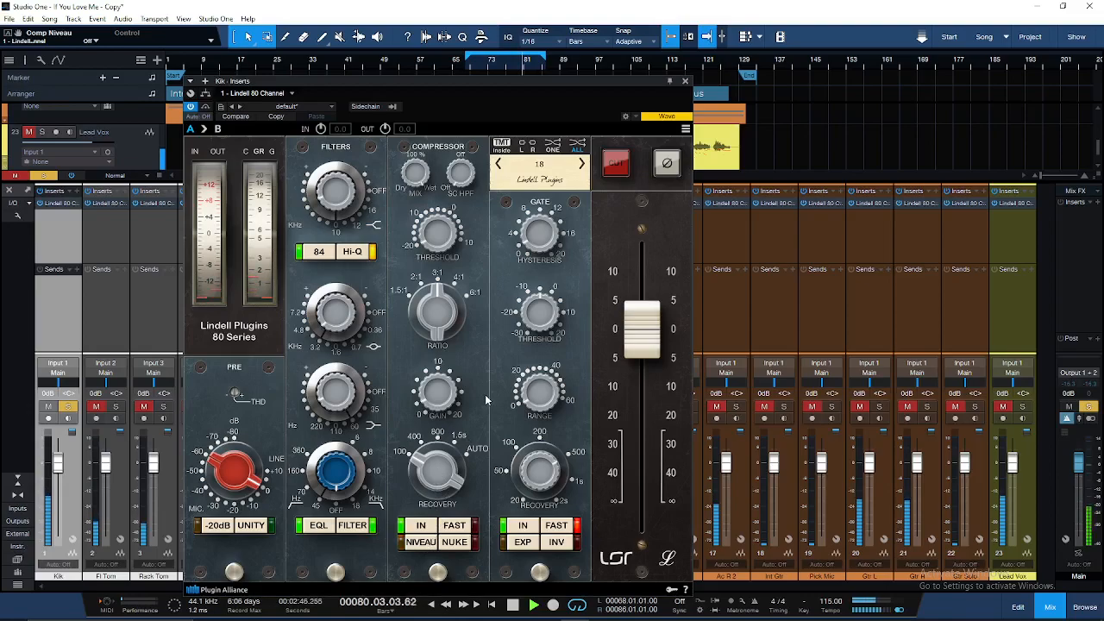
Raise the Kik's EQ high gain to about 14.10 dB and set its mid gain to about 8.89 dB
scroll(335, 207, "up", 5)
scroll(334, 207, "up", 3)
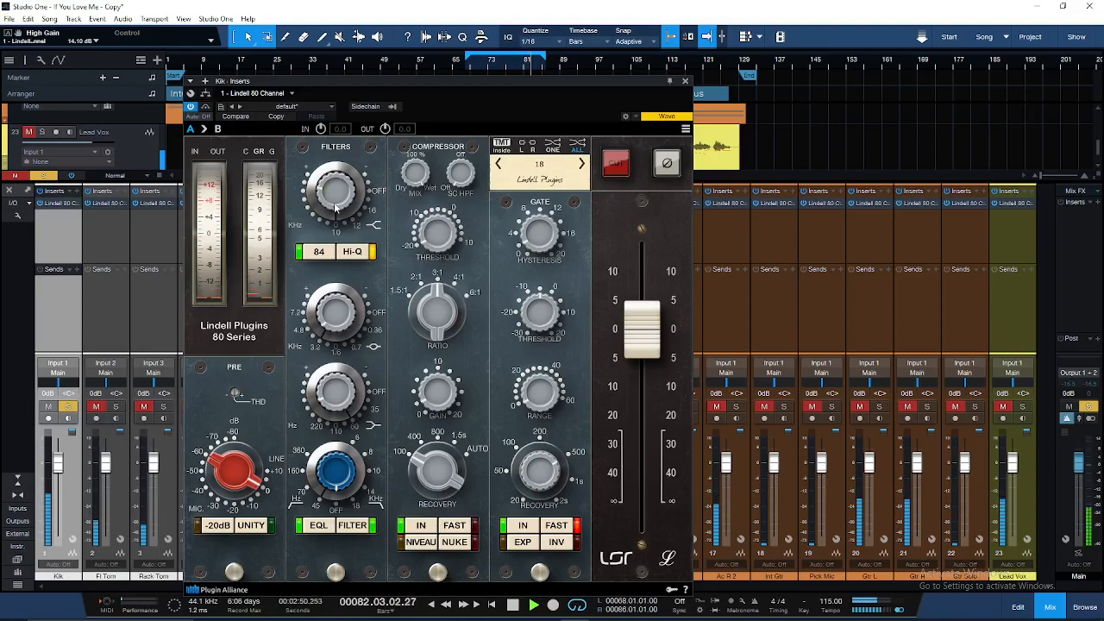
scroll(335, 207, "down", 2)
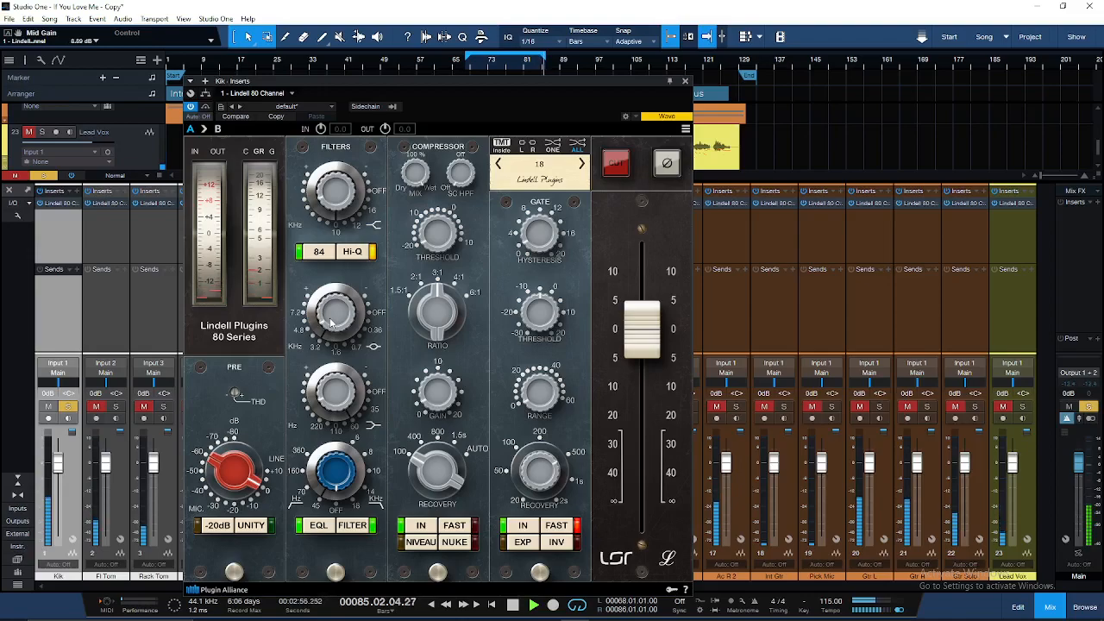
Adjust the Kik gate's threshold to about -19 dB during playback
scroll(335, 316, "down", 2)
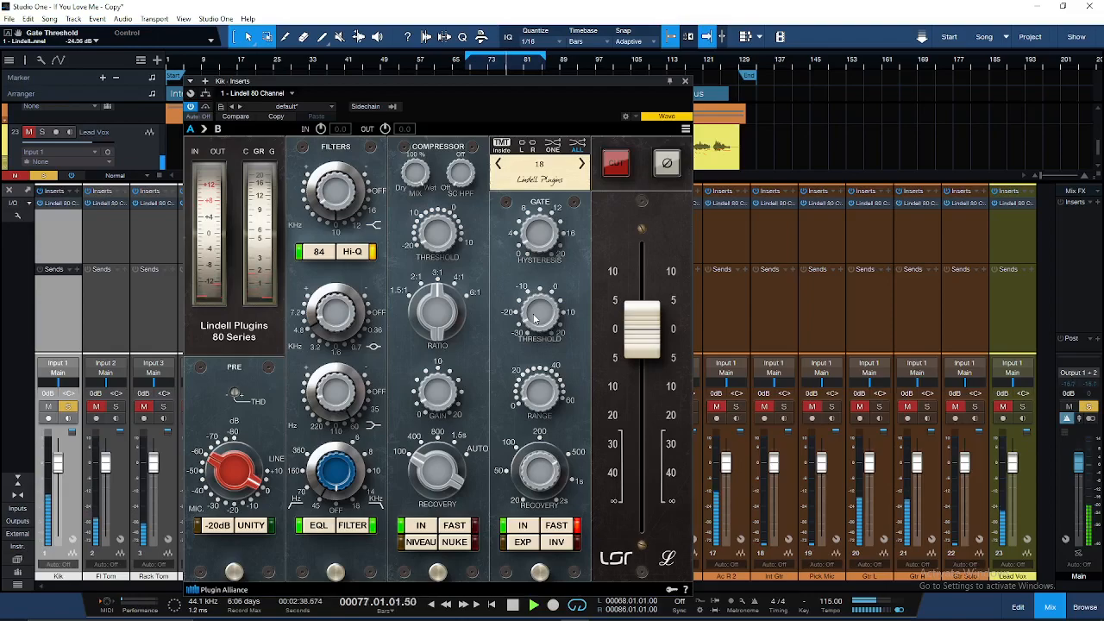
scroll(534, 319, "up", 3)
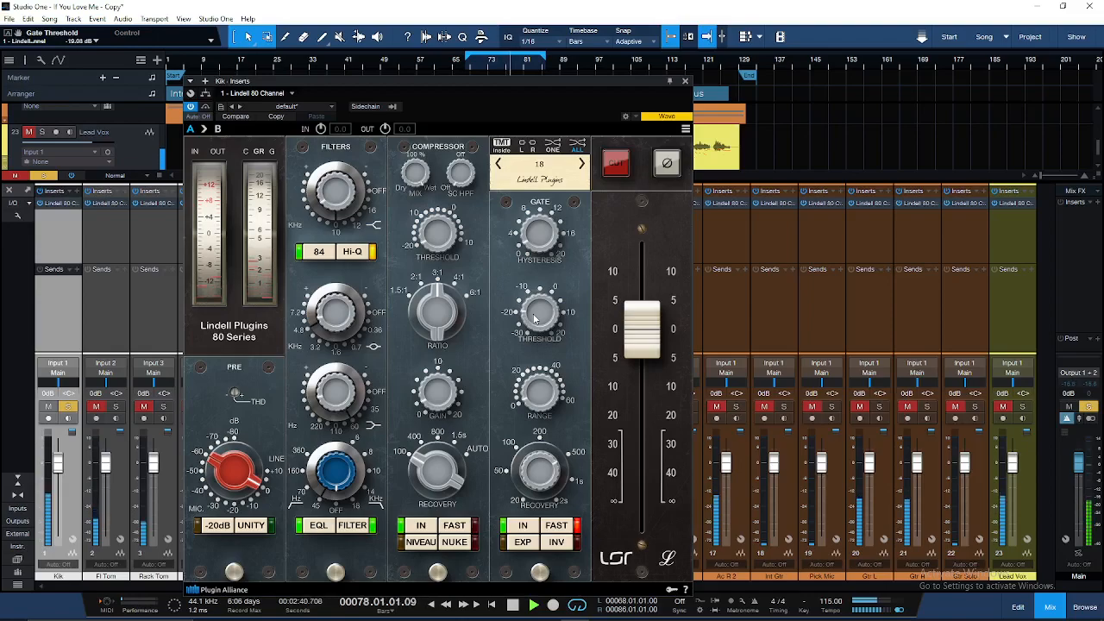
Raise the Kik gate's threshold to about -10.26 dB and adjust its hysteresis, range and recovery by ear, with recovery at 0.59 s
scroll(535, 320, "up", 2)
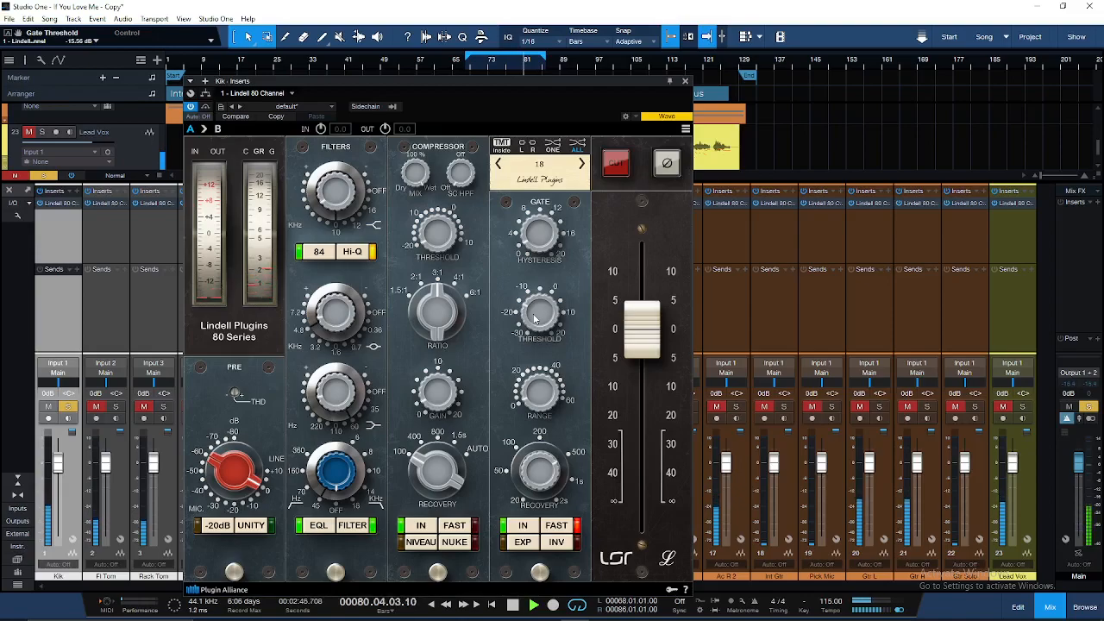
scroll(537, 477, "up", 1)
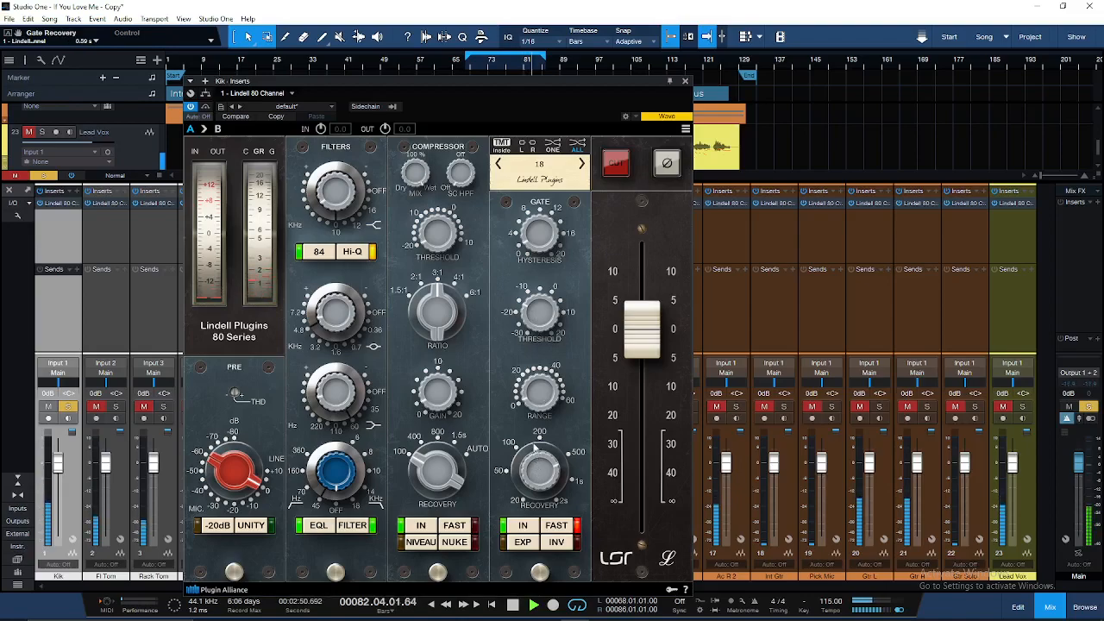
scroll(538, 324, "up", 1)
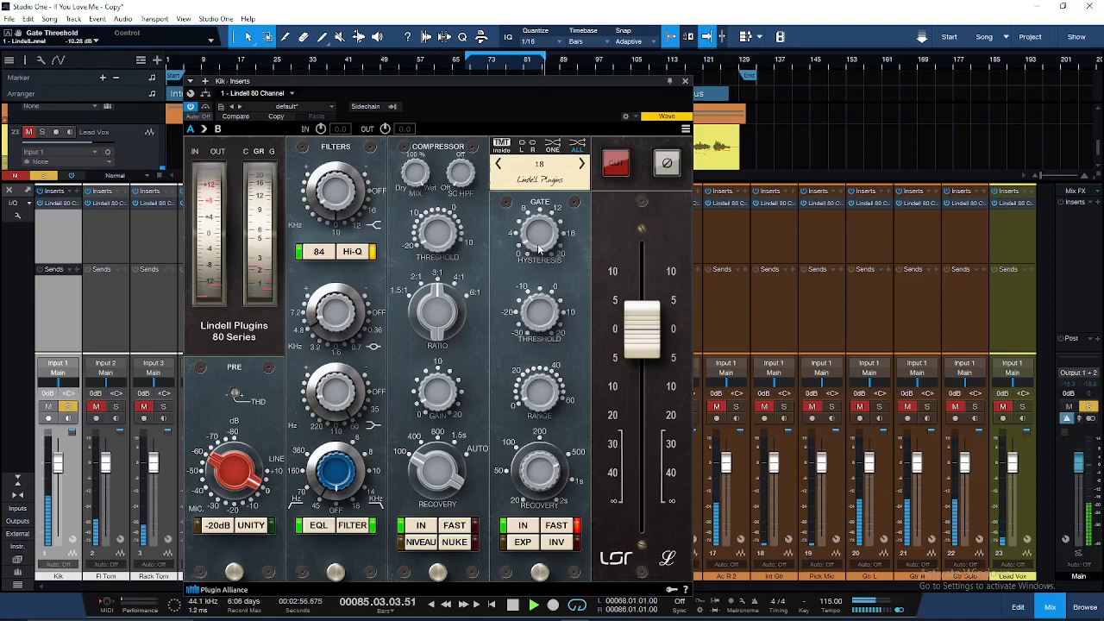
scroll(539, 397, "up", 2)
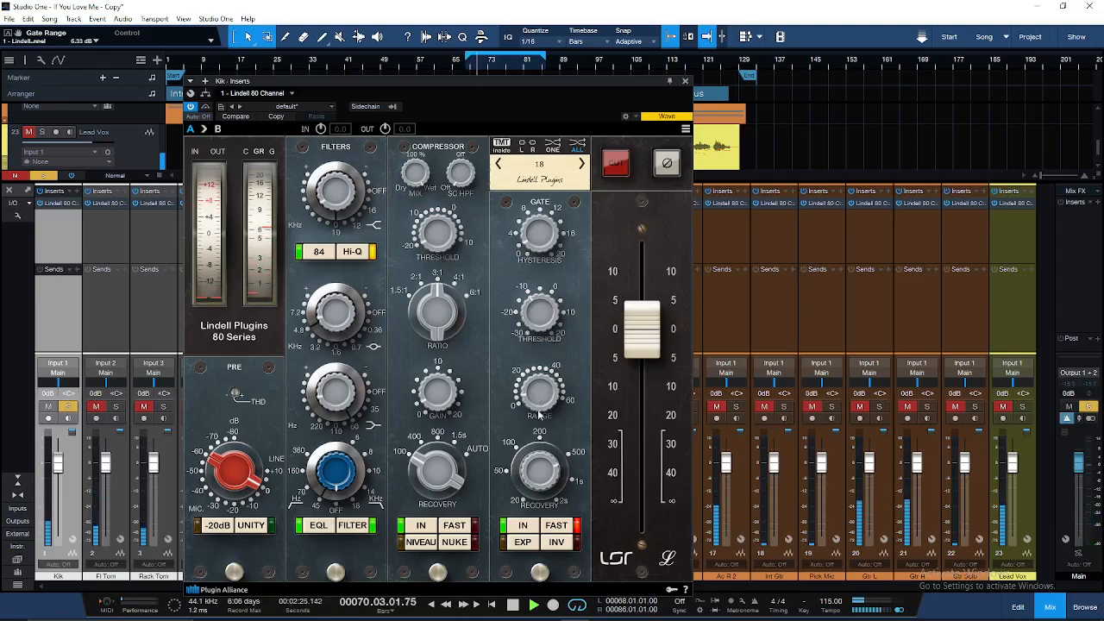
scroll(542, 477, "up", 5)
scroll(542, 477, "down", 3)
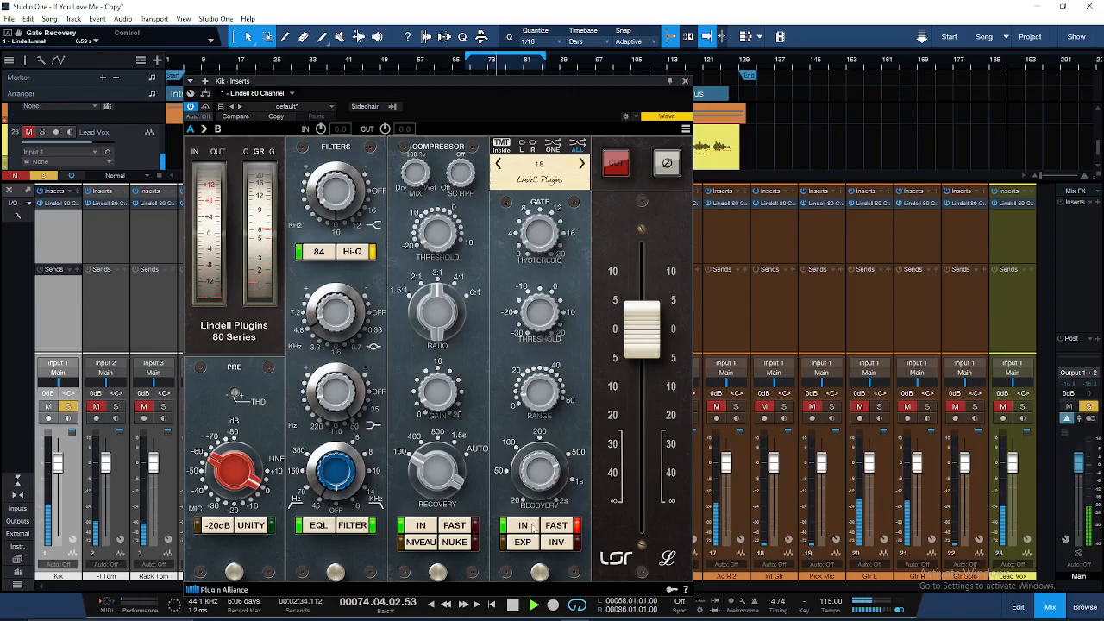
Close the Kik's plug-in, unsolo the Kik, and expand the Drum folder to show its individual tracks
left_click(684, 81)
left_click(68, 406)
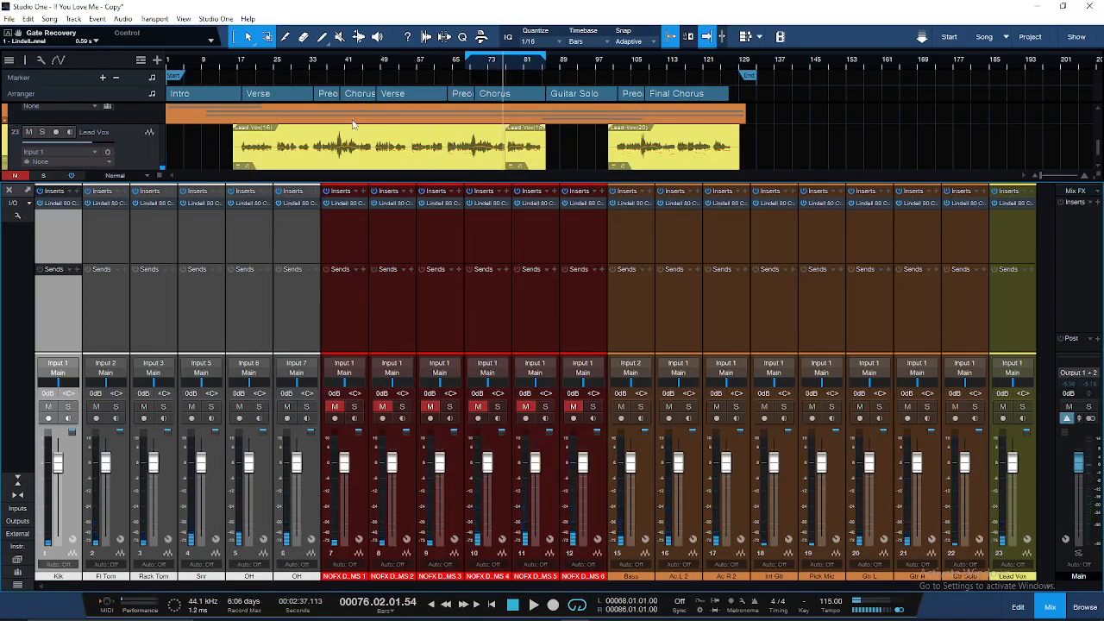
scroll(344, 136, "up", 10)
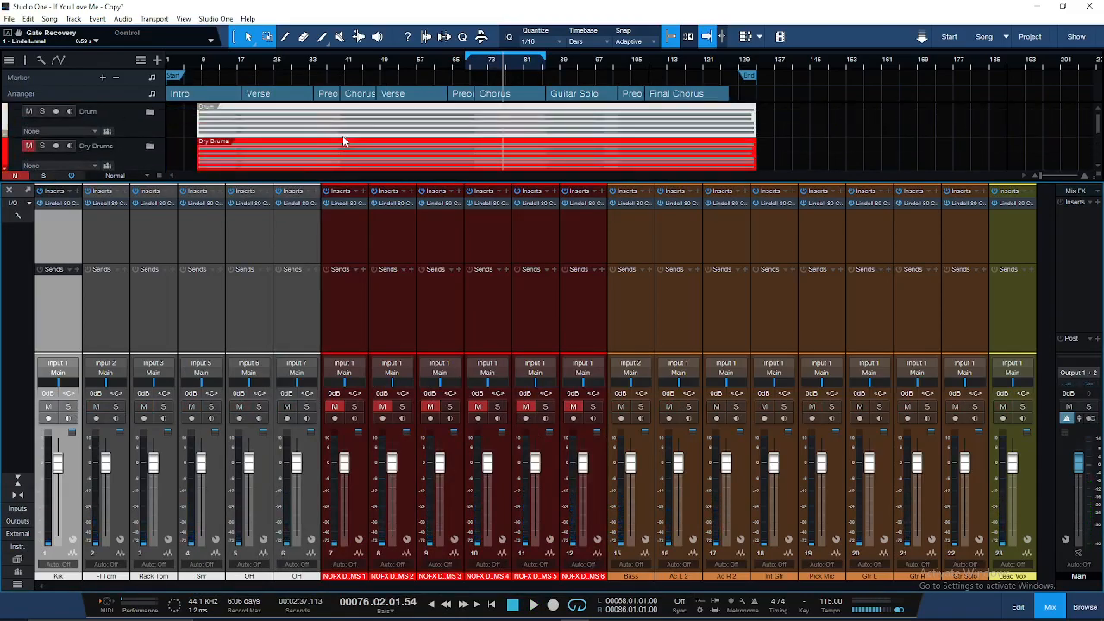
left_click(151, 112)
scroll(305, 144, "down", 1)
scroll(324, 134, "up", 2)
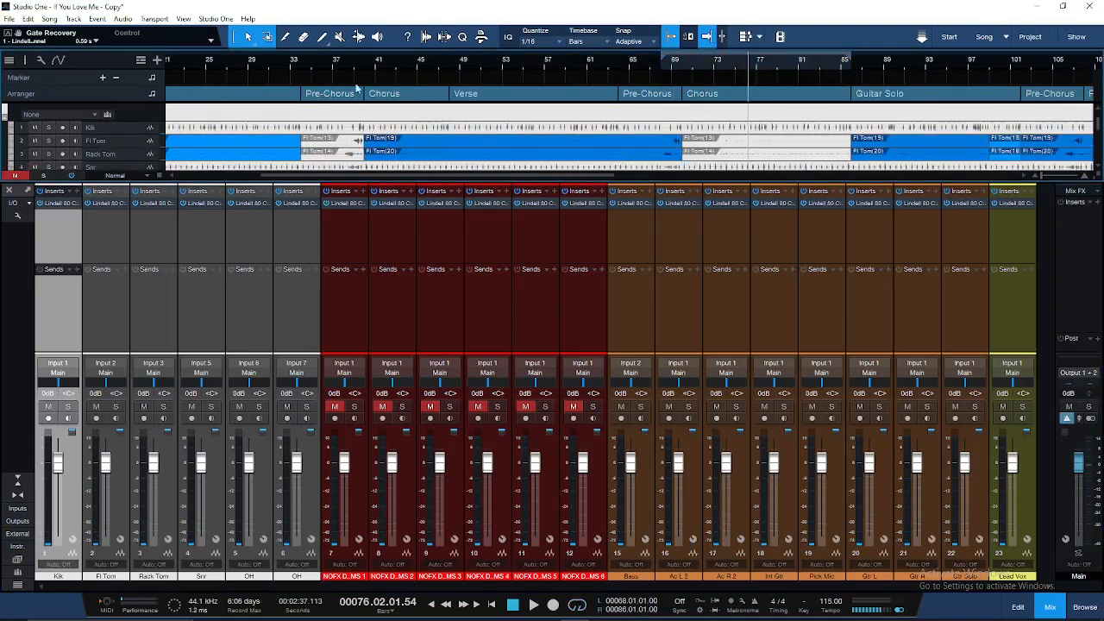
Loop the tom fill leading into the first Chorus, from bar 38 beat 2 to bar 40, and play it
left_click_drag(340, 53, 366, 53)
key("KP_1")
scroll(356, 117, "up", 3)
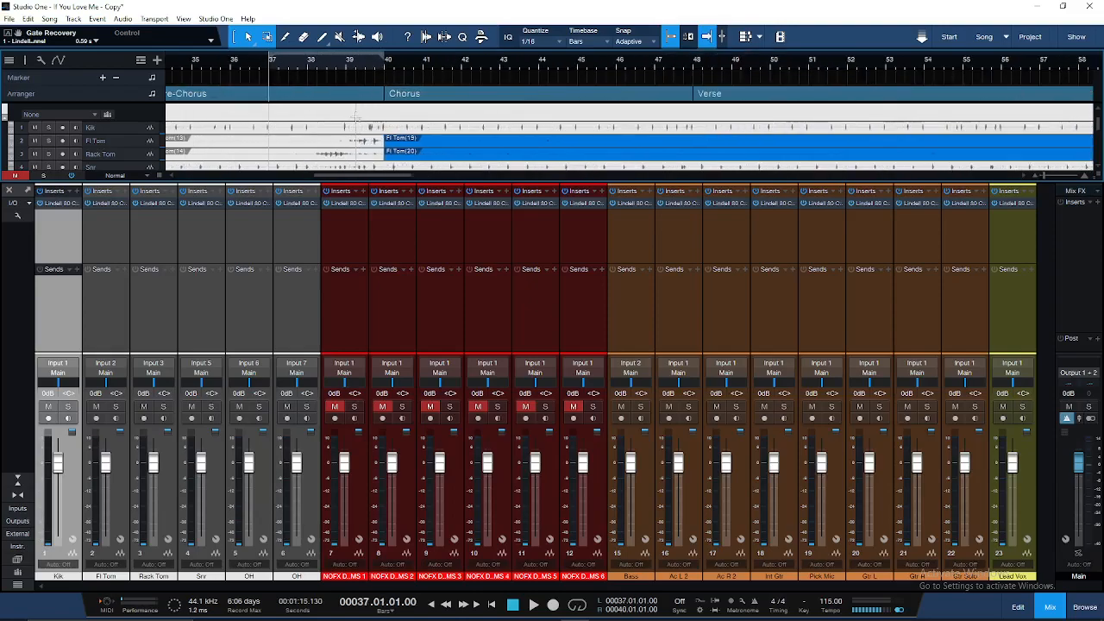
left_click_drag(271, 55, 313, 60)
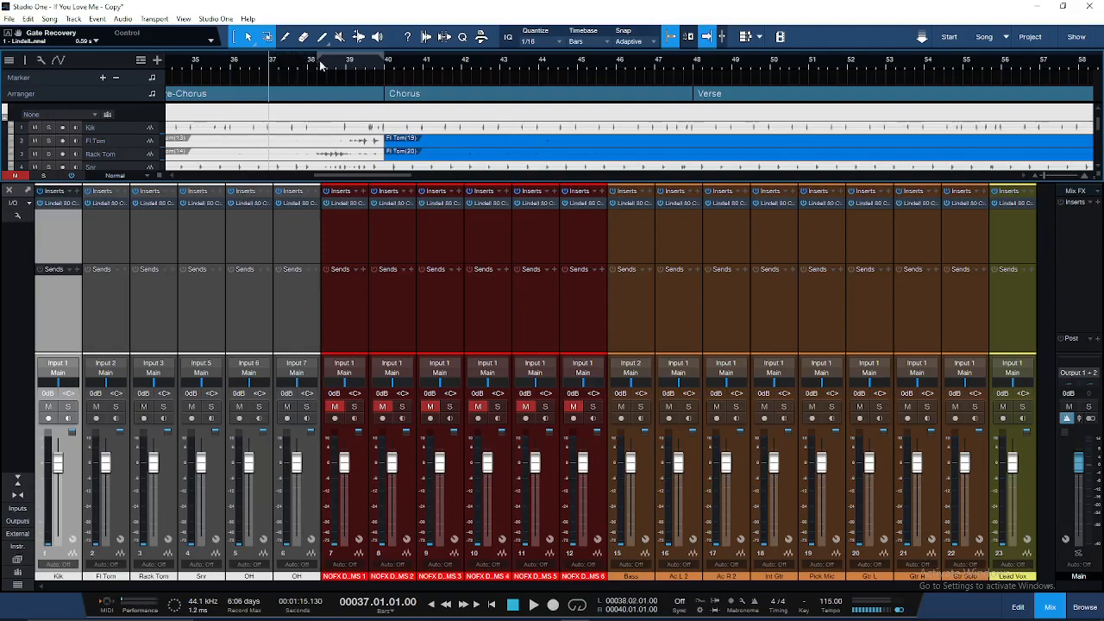
left_click_drag(385, 57, 385, 58)
left_click(316, 71)
key("space")
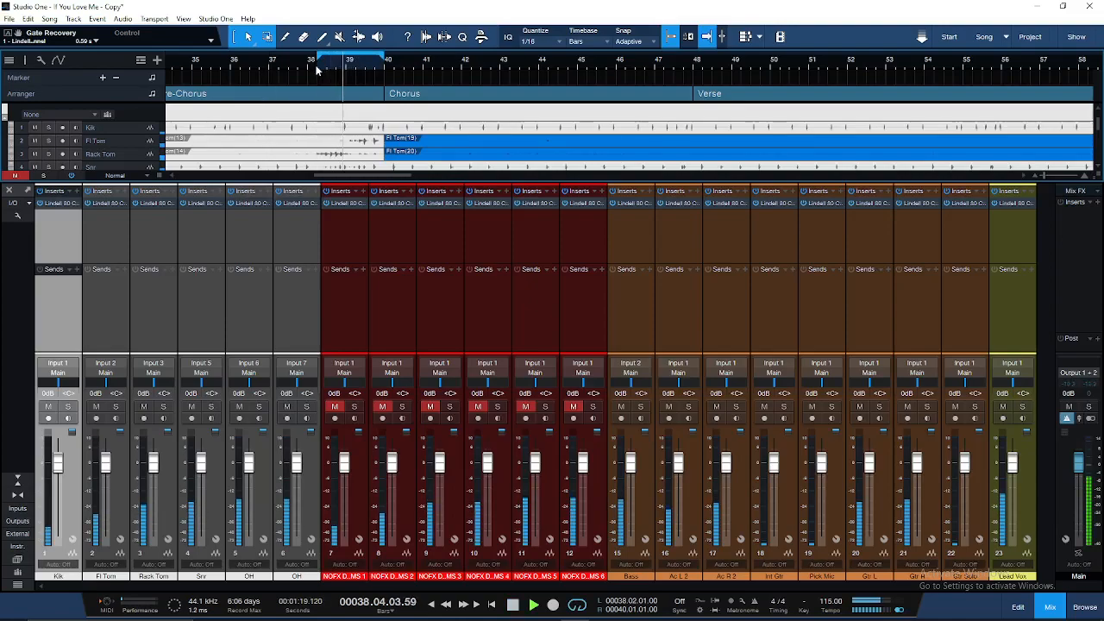
Solo the Fl Tom and Rack Tom channels together during playback
left_click(119, 141)
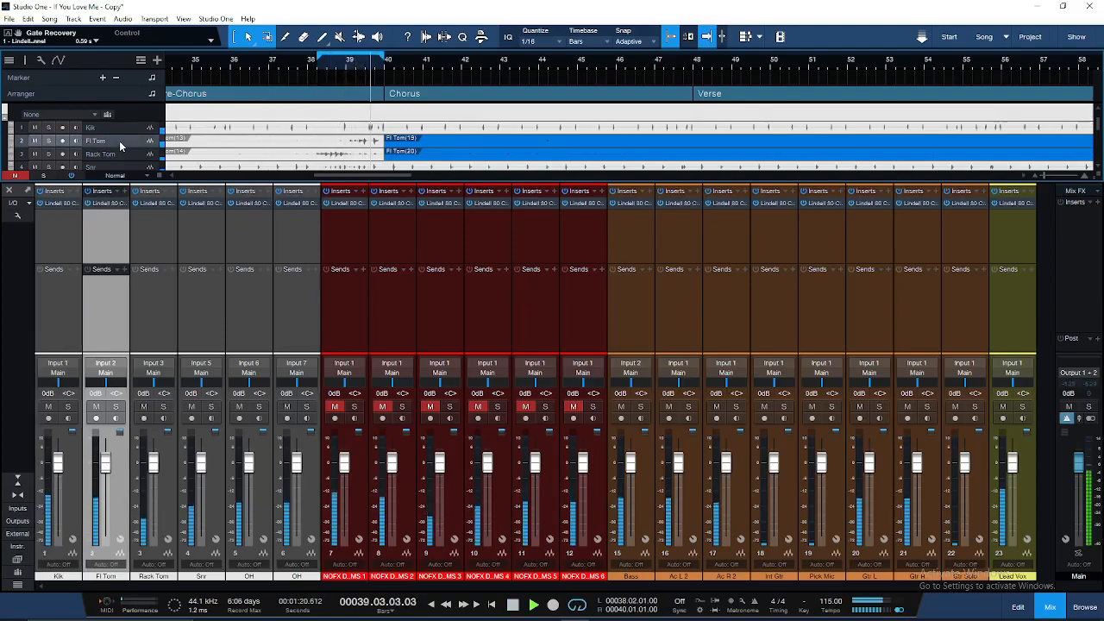
left_click(115, 406)
left_click(163, 406)
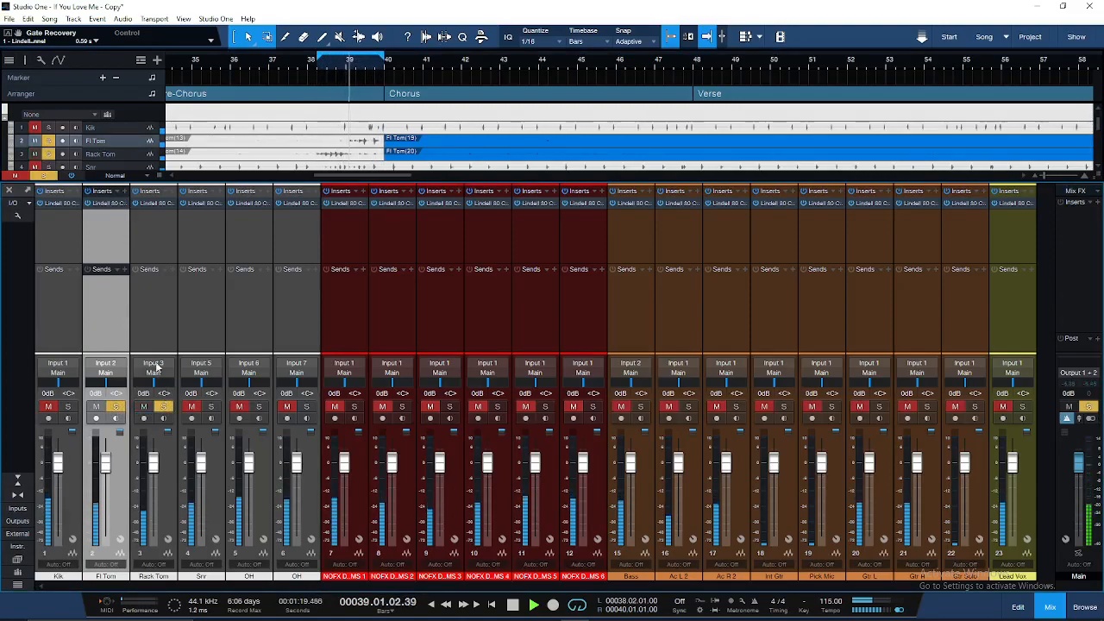
Open the Fl Tom's Lindell 80 Channel, boost its mid gain to about 2.52 dB and set the mid frequency to 1600 Hz
double_click(113, 203)
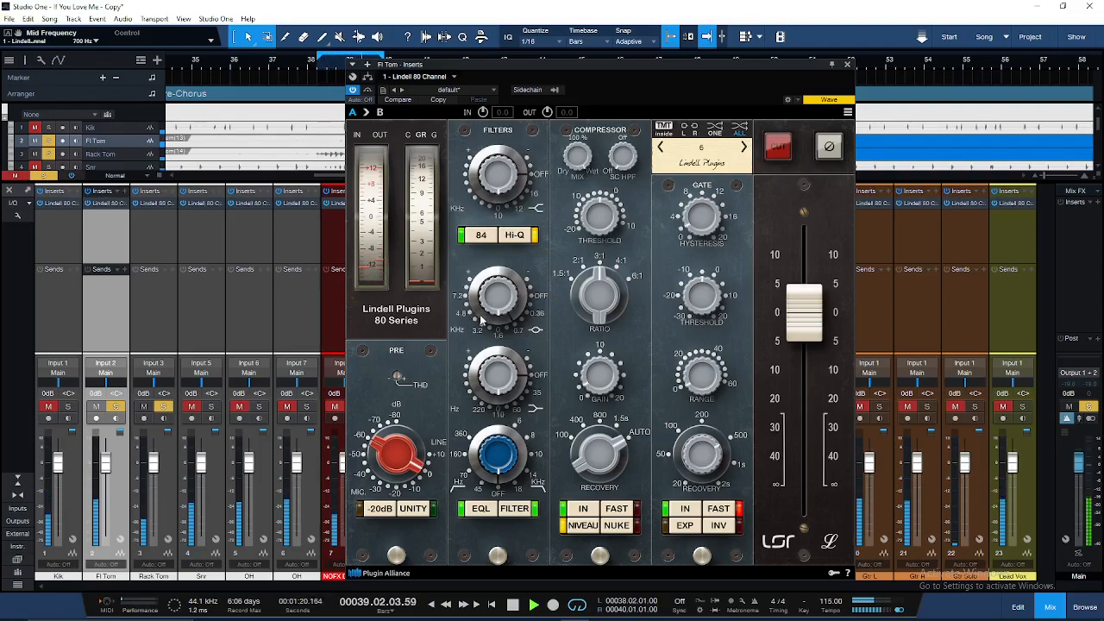
left_click_drag(494, 306, 494, 304)
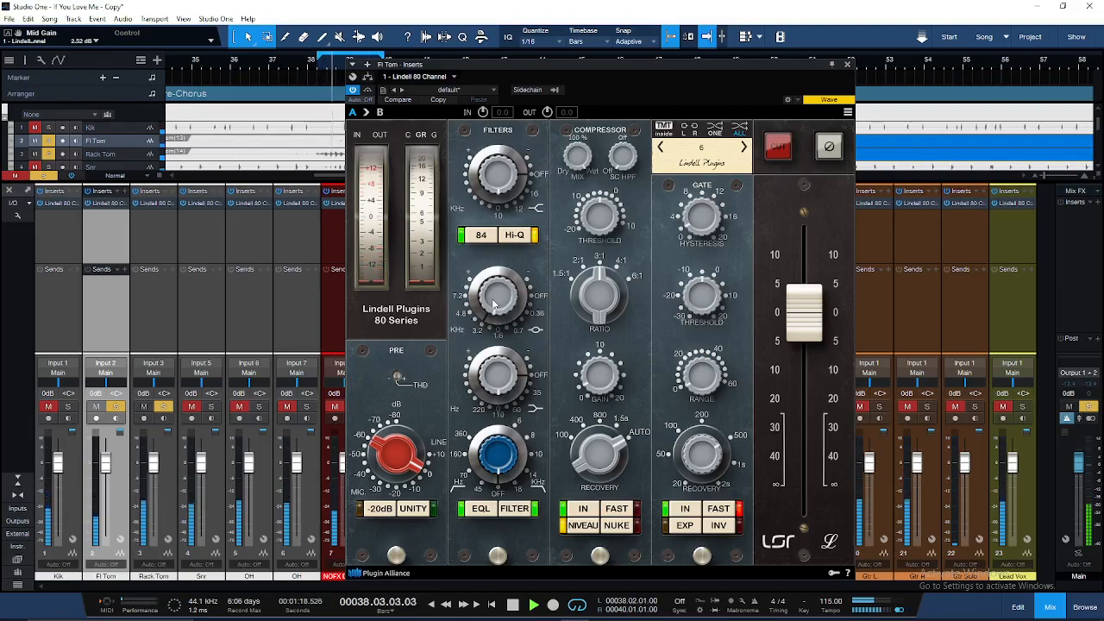
scroll(475, 309, "down", 1)
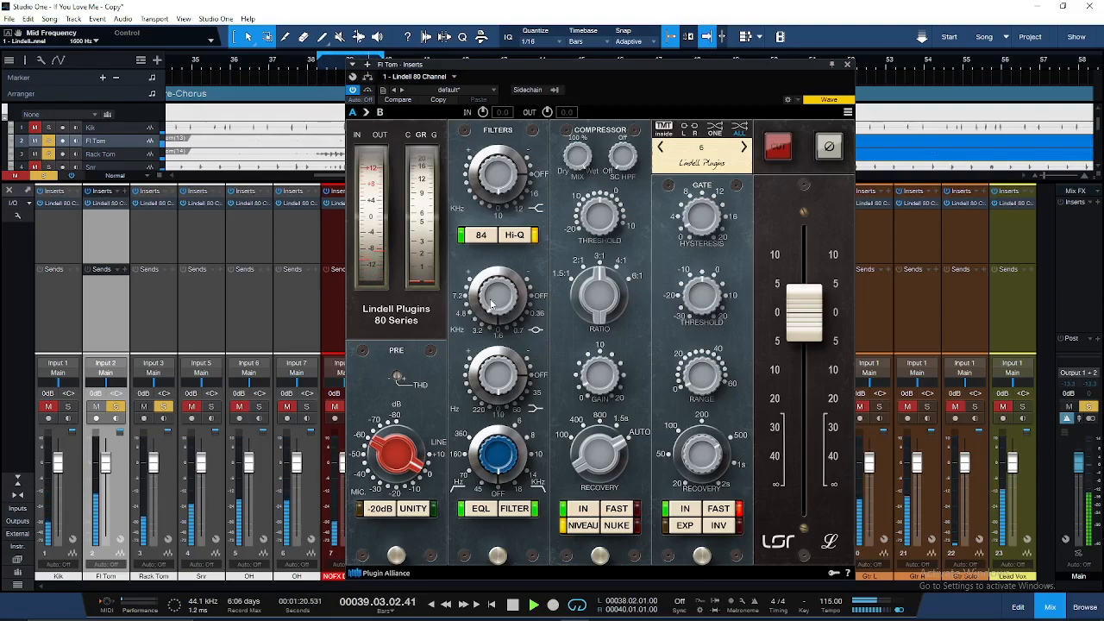
scroll(480, 396, "down", 1)
Set the Fl Tom's EQ low frequency to 220 Hz and its low gain to about 4.56 dB
left_click_drag(503, 378, 503, 376)
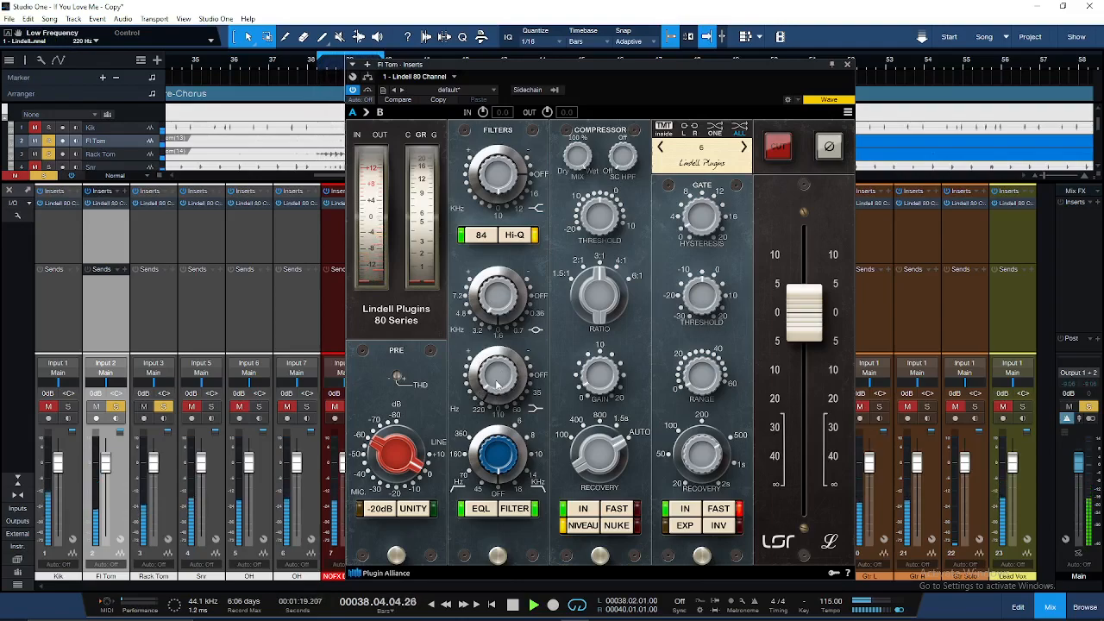
scroll(496, 385, "up", 5)
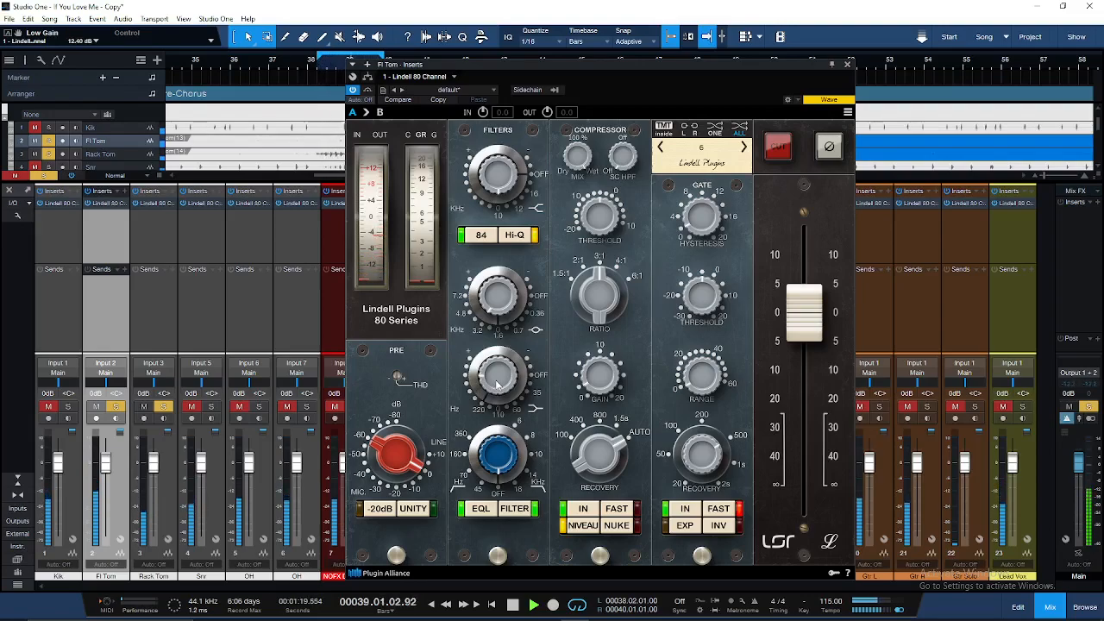
scroll(497, 384, "down", 4)
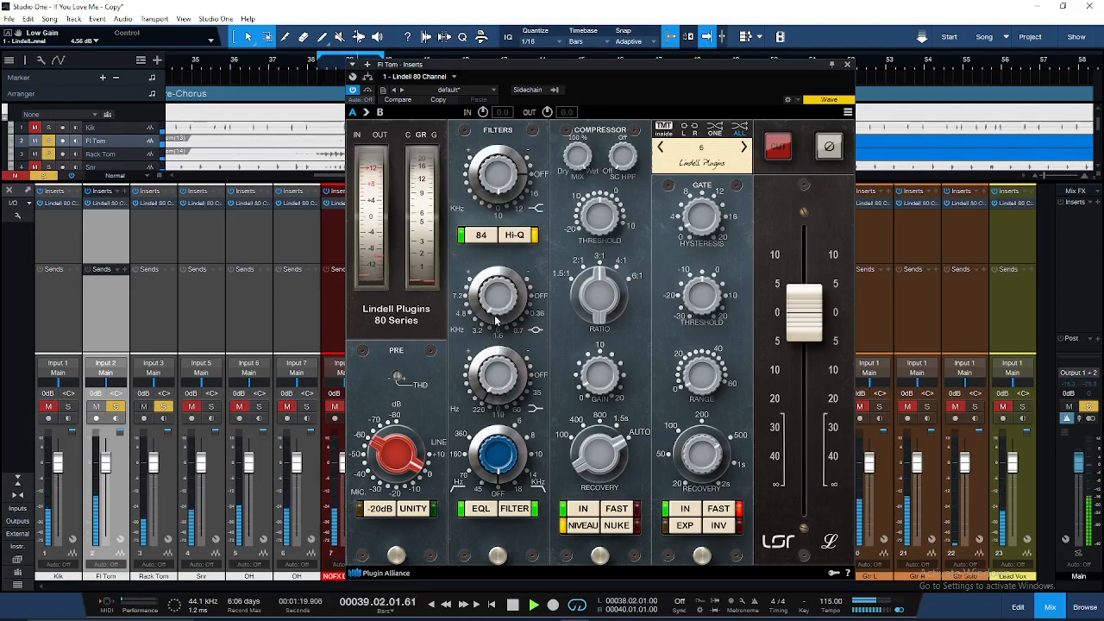
Sweep the Fl Tom's EQ mid gain through cuts and boosts, settling on a cut of about -6.32 dB
scroll(494, 302, "down", 6)
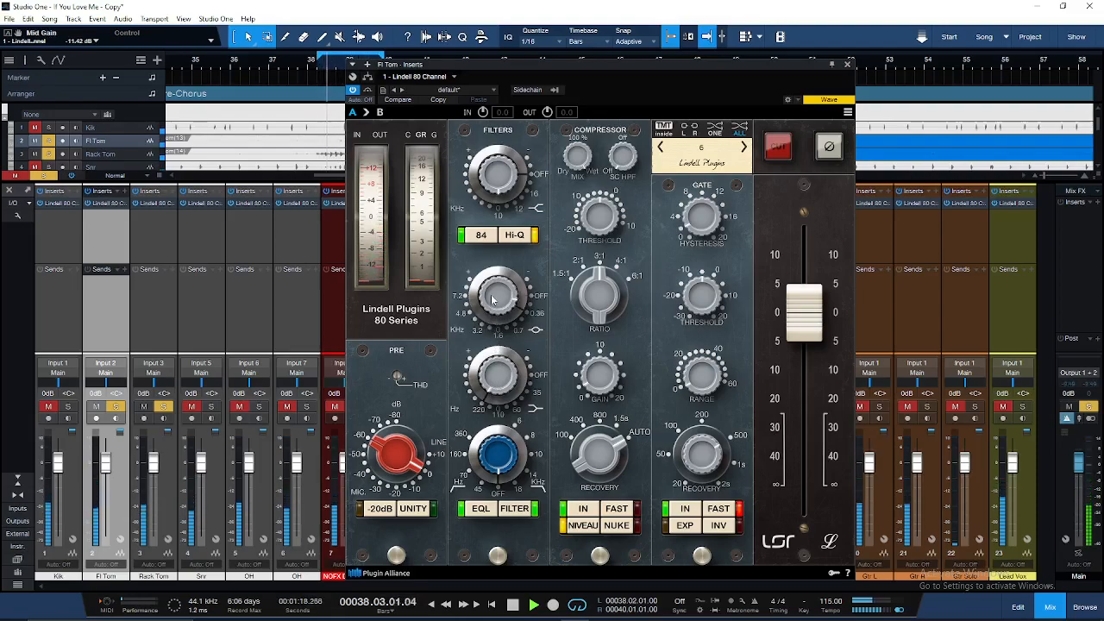
scroll(494, 300, "up", 7)
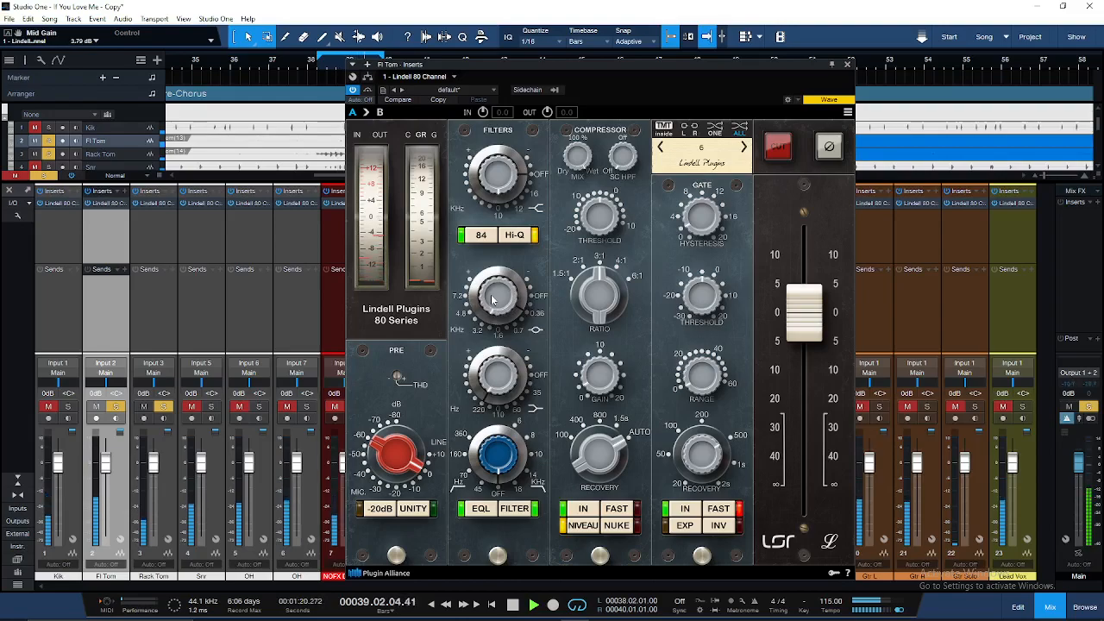
scroll(492, 300, "up", 3)
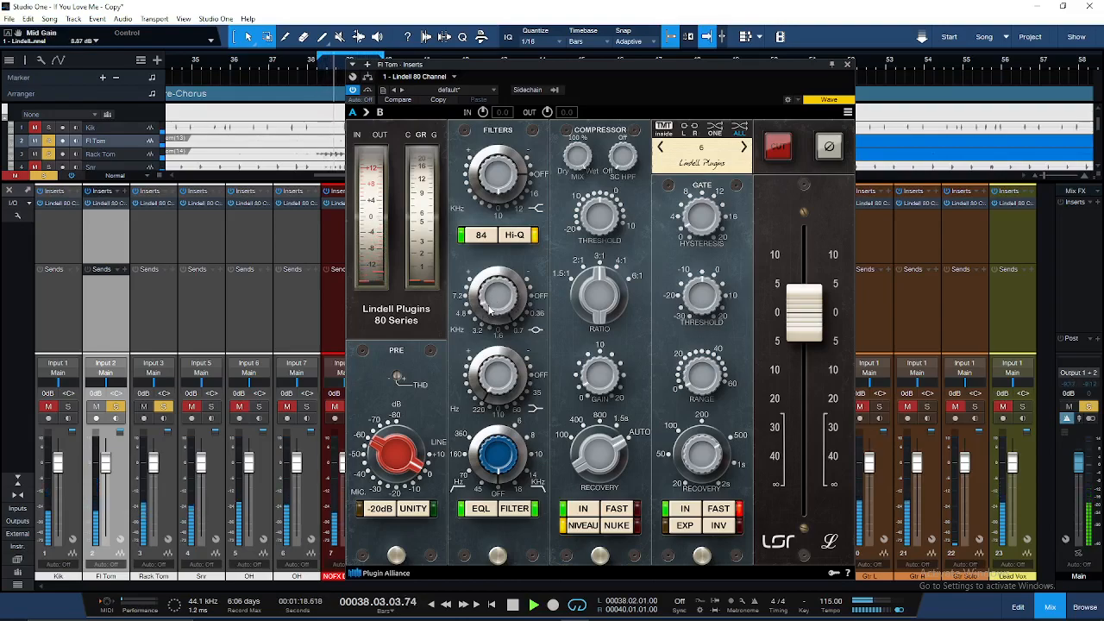
scroll(492, 306, "down", 8)
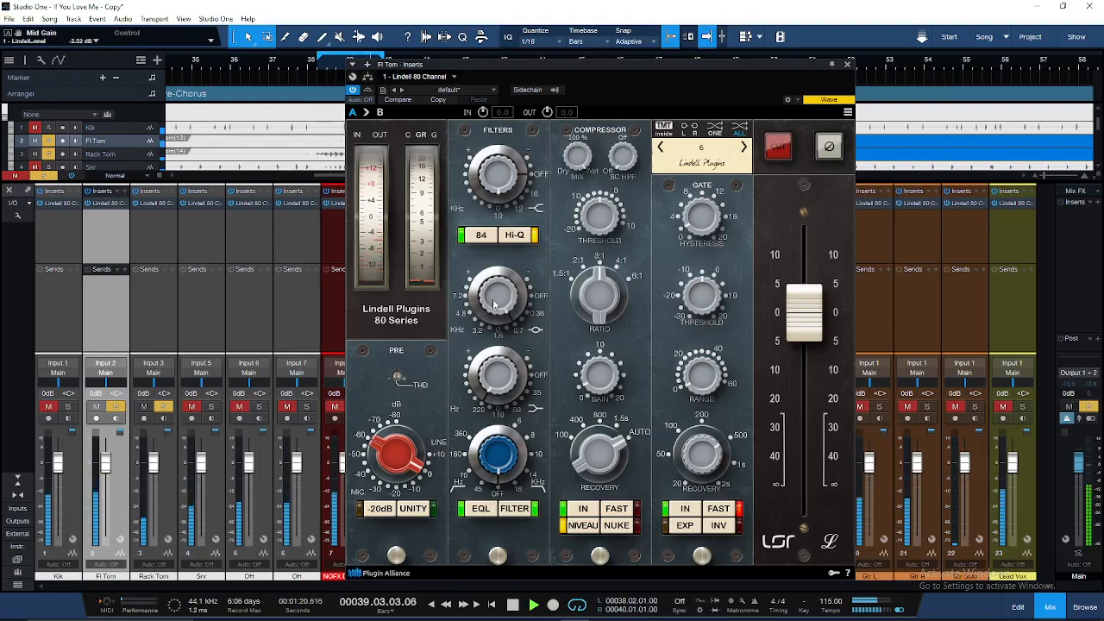
scroll(494, 303, "up", 1)
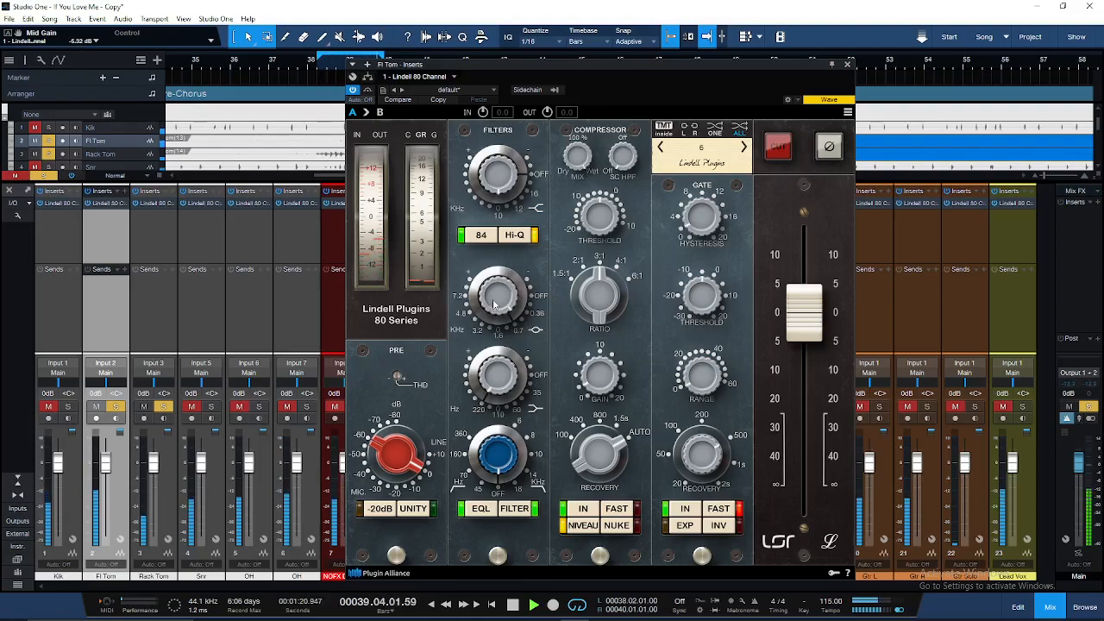
scroll(601, 297, "down", 1)
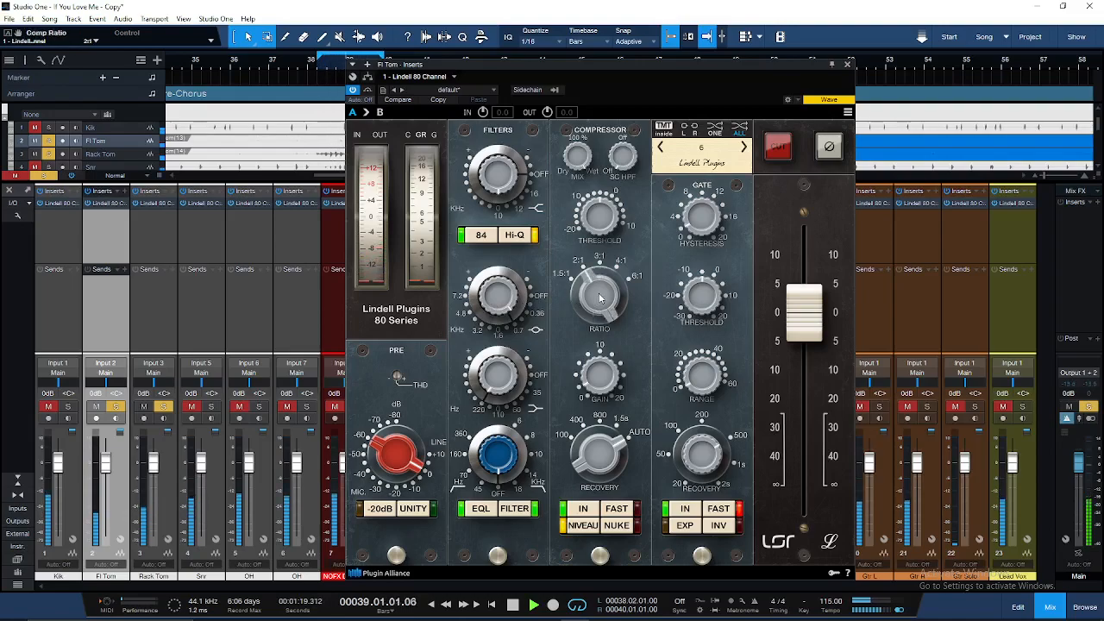
Set the Fl Tom compressor to 1.5:1 ratio, -20 dB threshold and 100 ms recovery, and raise the preamp gain to about 3.16 dB
scroll(604, 214, "down", 1)
scroll(604, 215, "down", 3)
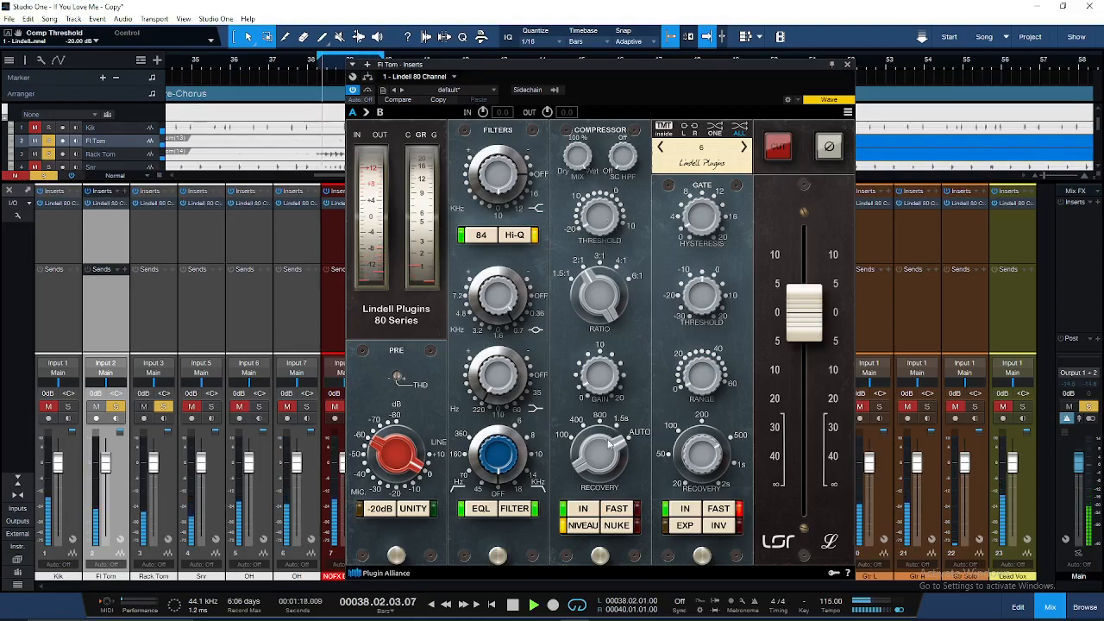
scroll(603, 464, "down", 2)
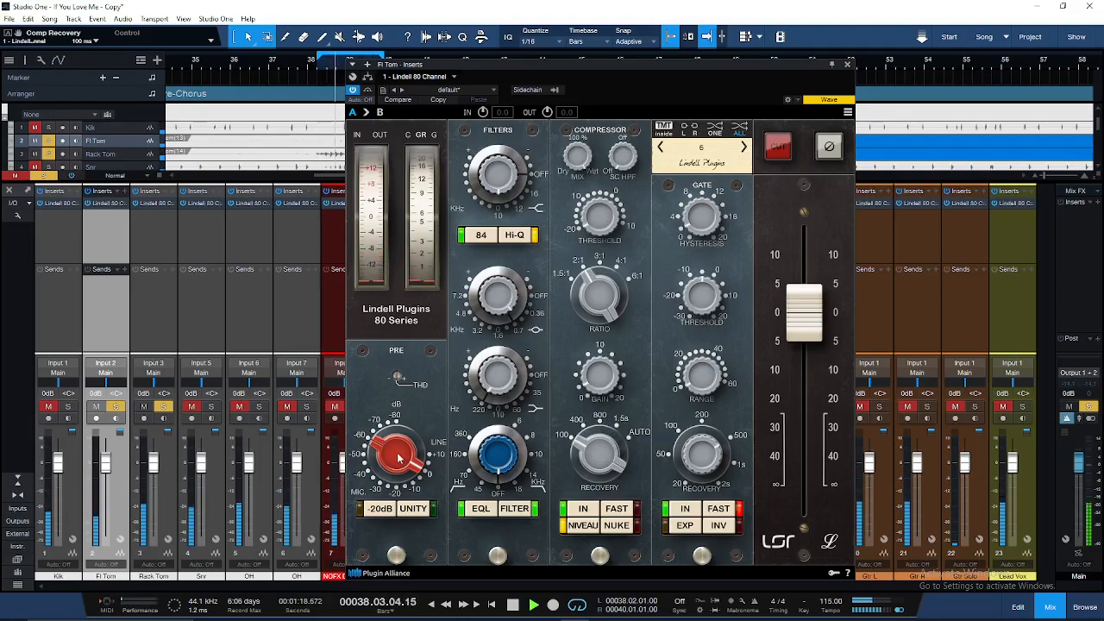
scroll(398, 458, "up", 1)
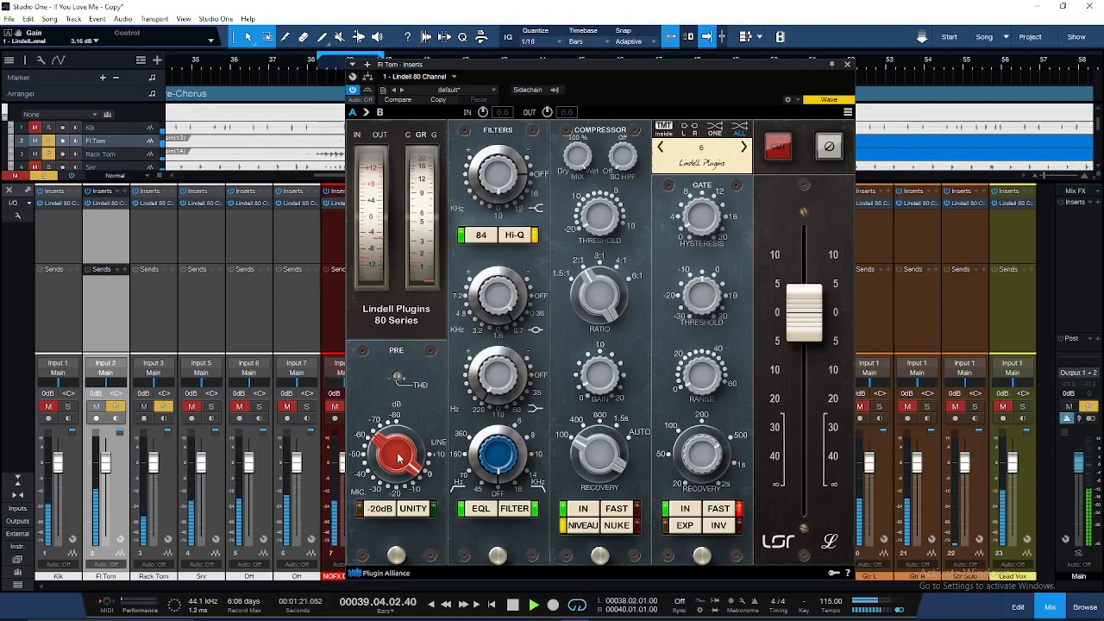
Solo the Kik along with the toms and check its Lindell 80 Channel settings during playback
left_click(62, 431)
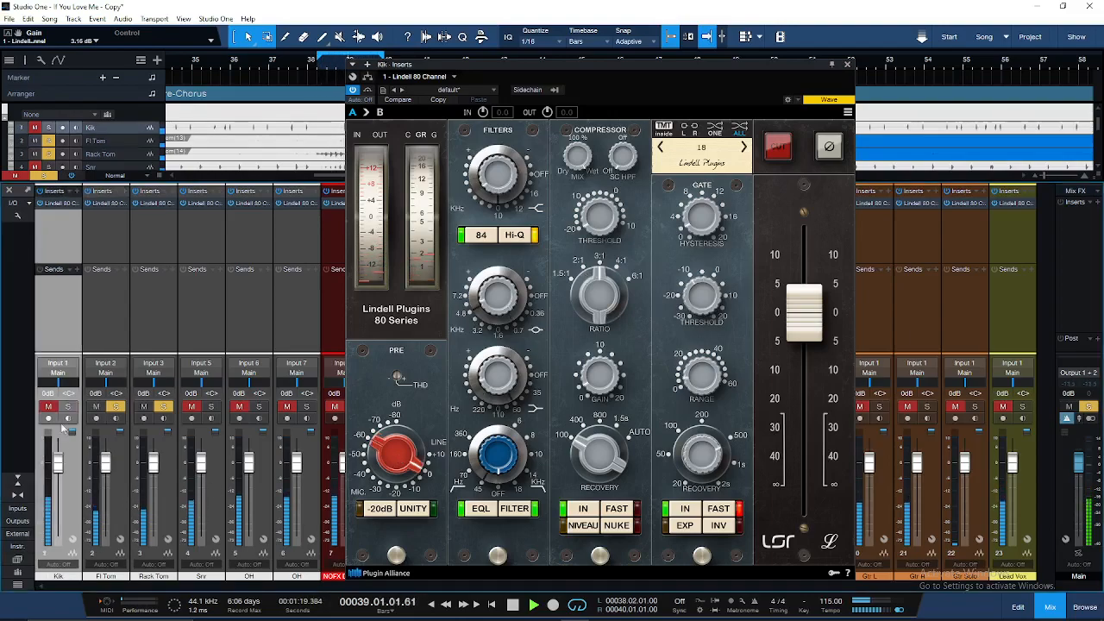
left_click(60, 204)
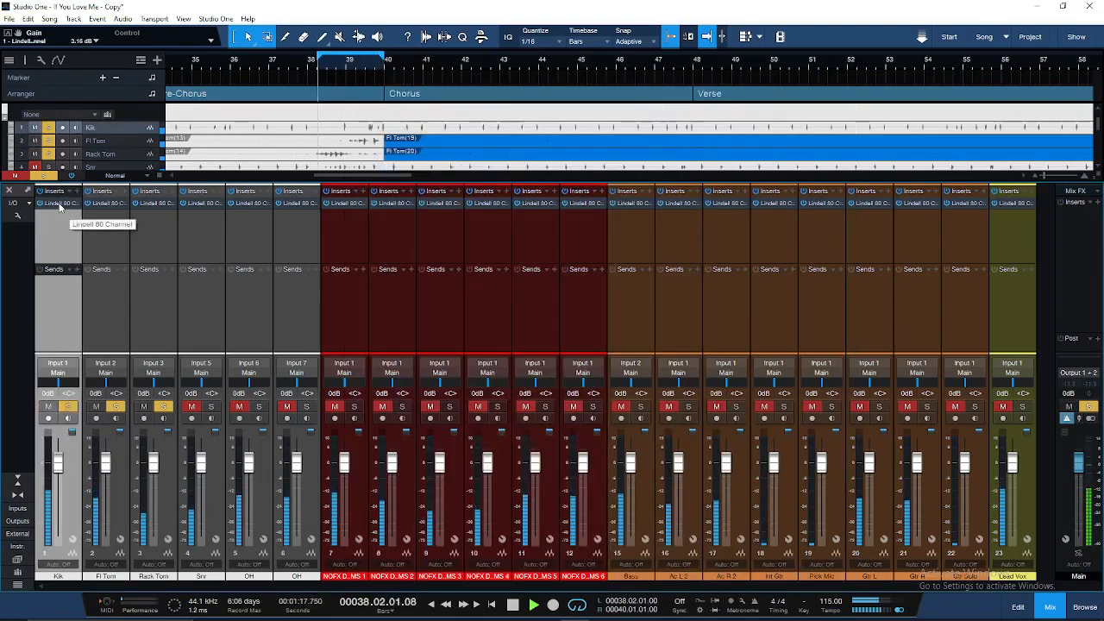
left_click(61, 205)
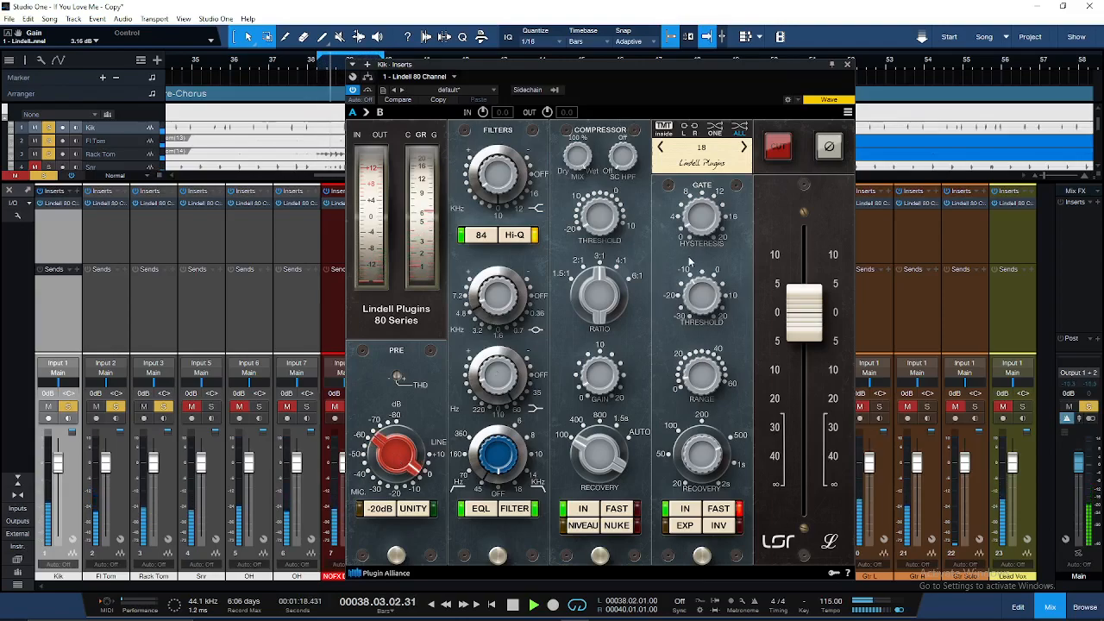
left_click(847, 64)
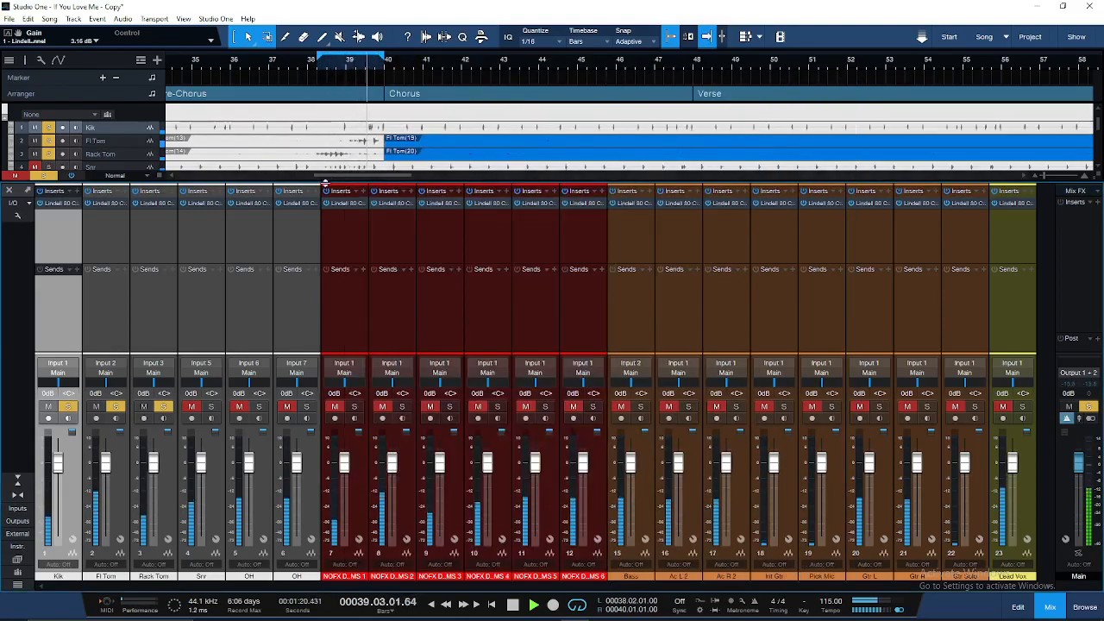
Raise the Kik's EQ mid gain to about 10.16 dB and close its plug-in
left_click(62, 204)
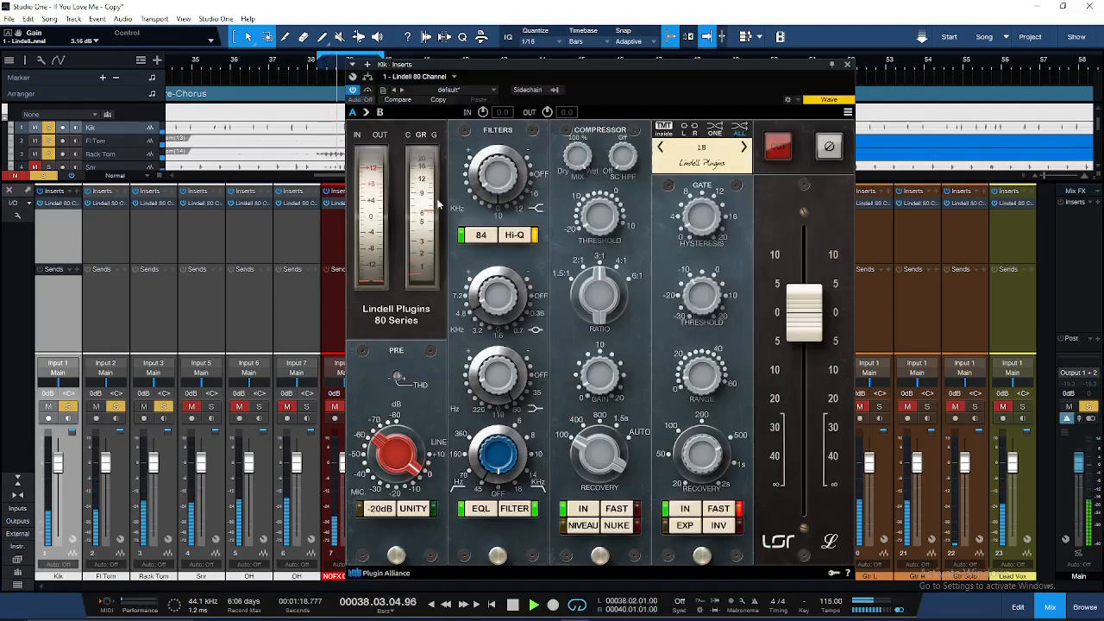
scroll(496, 298, "down", 1)
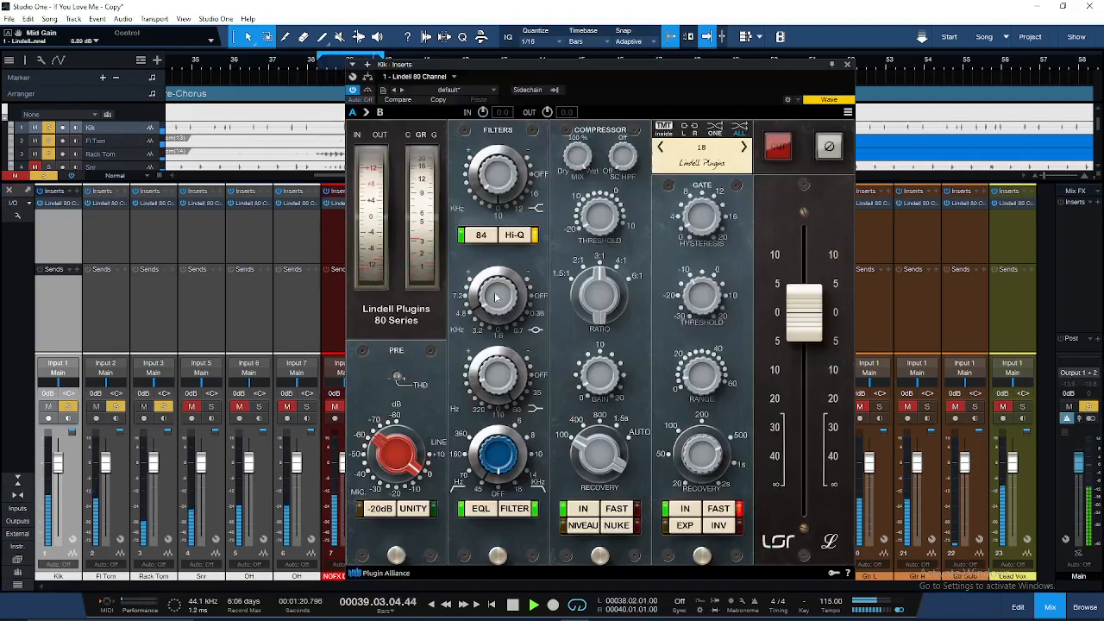
scroll(500, 297, "up", 1)
left_click(847, 64)
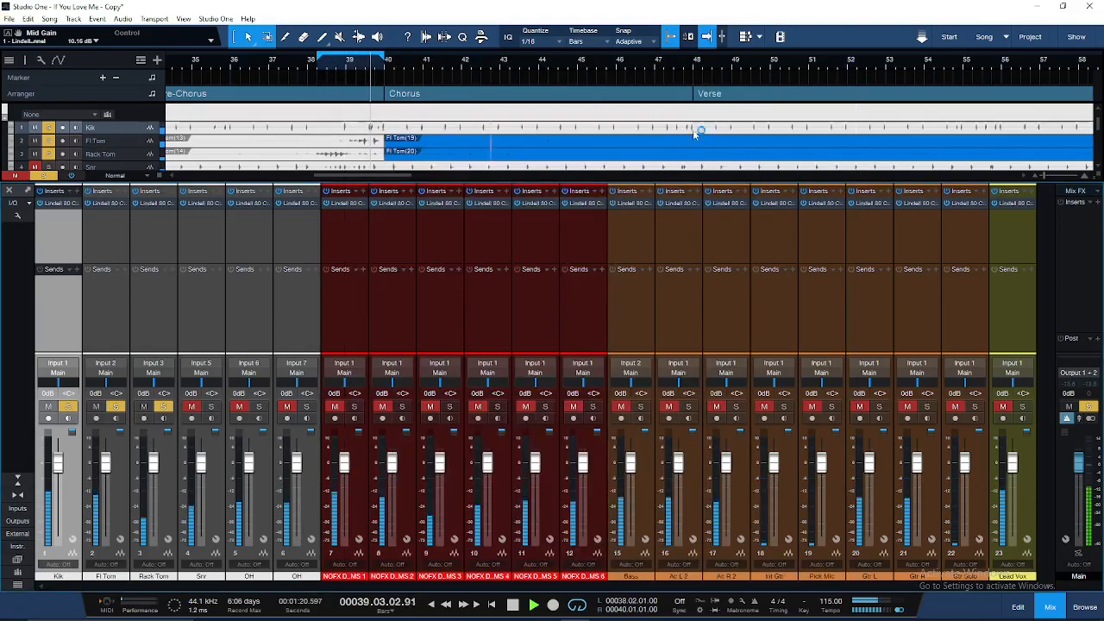
Open the Rack Tom's Lindell 80 Channel and boost its EQ low gain to about 11.28 dB and mid gain to about 5.07 dB
left_click(157, 204)
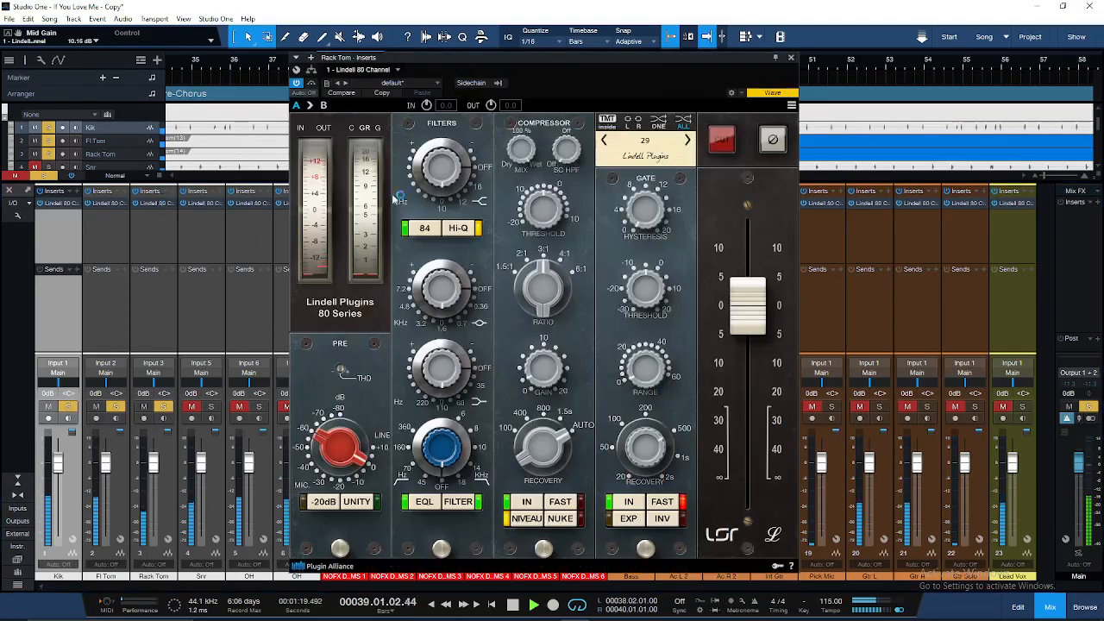
scroll(427, 372, "up", 3)
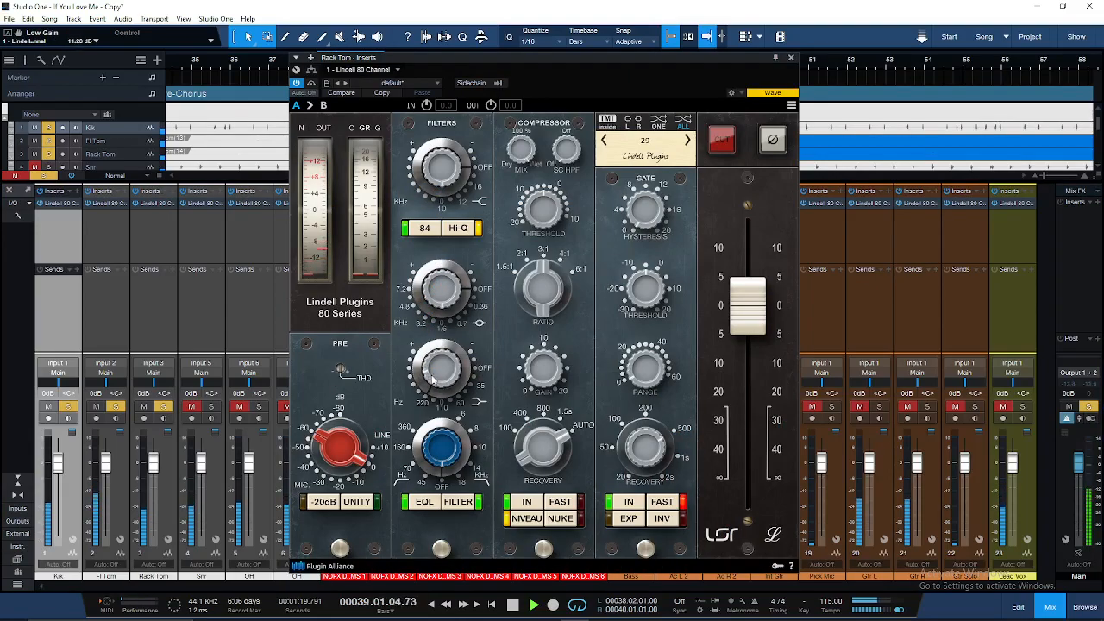
scroll(440, 375, "down", 4)
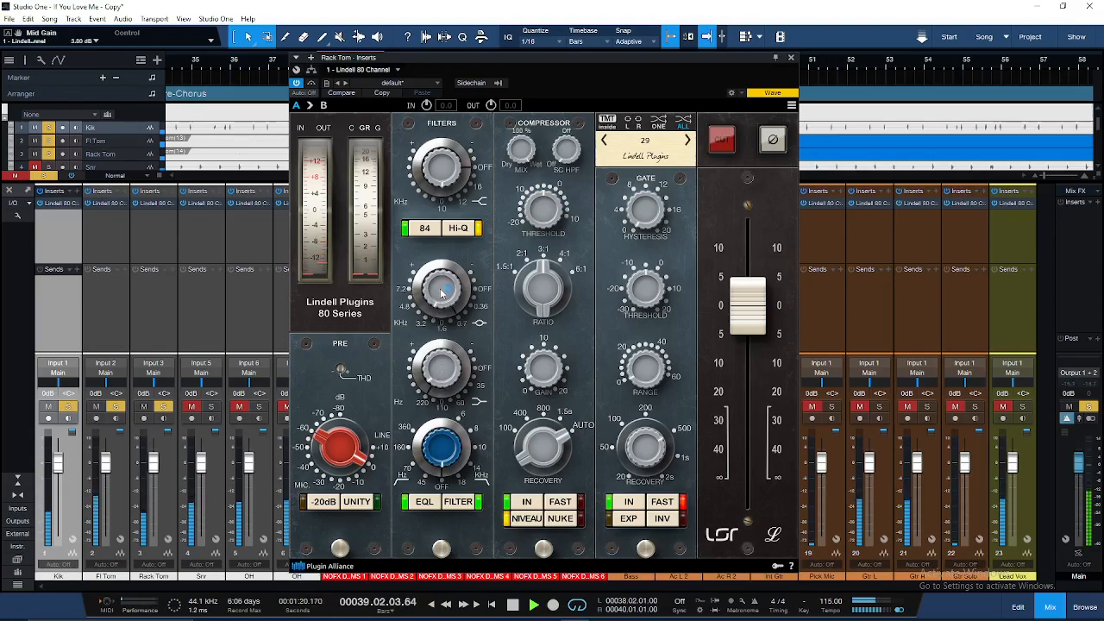
scroll(441, 293, "up", 2)
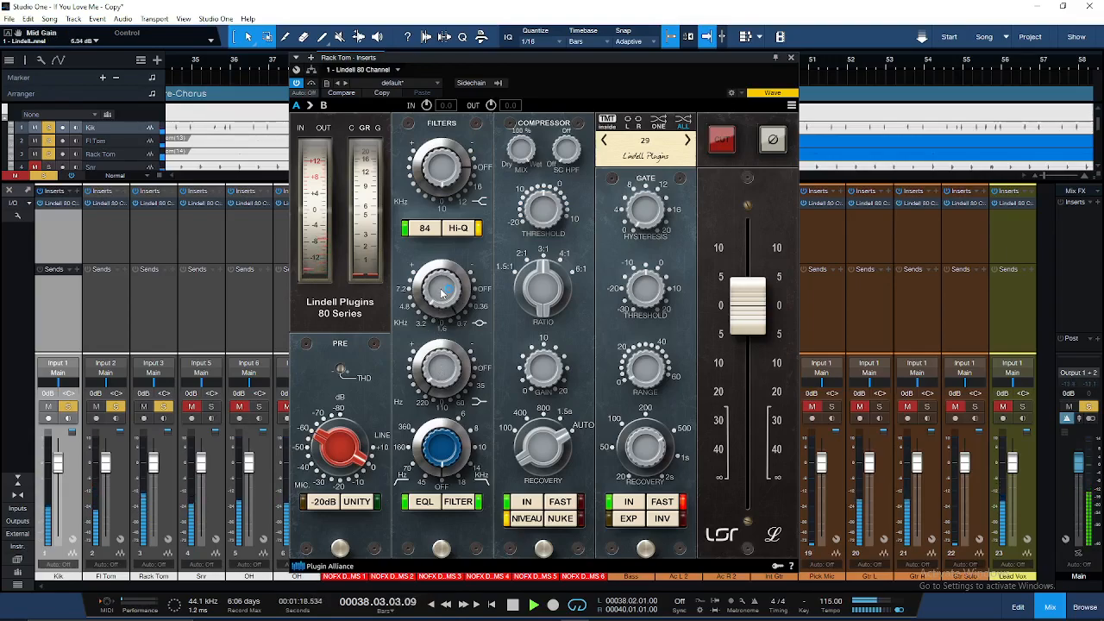
scroll(442, 294, "down", 1)
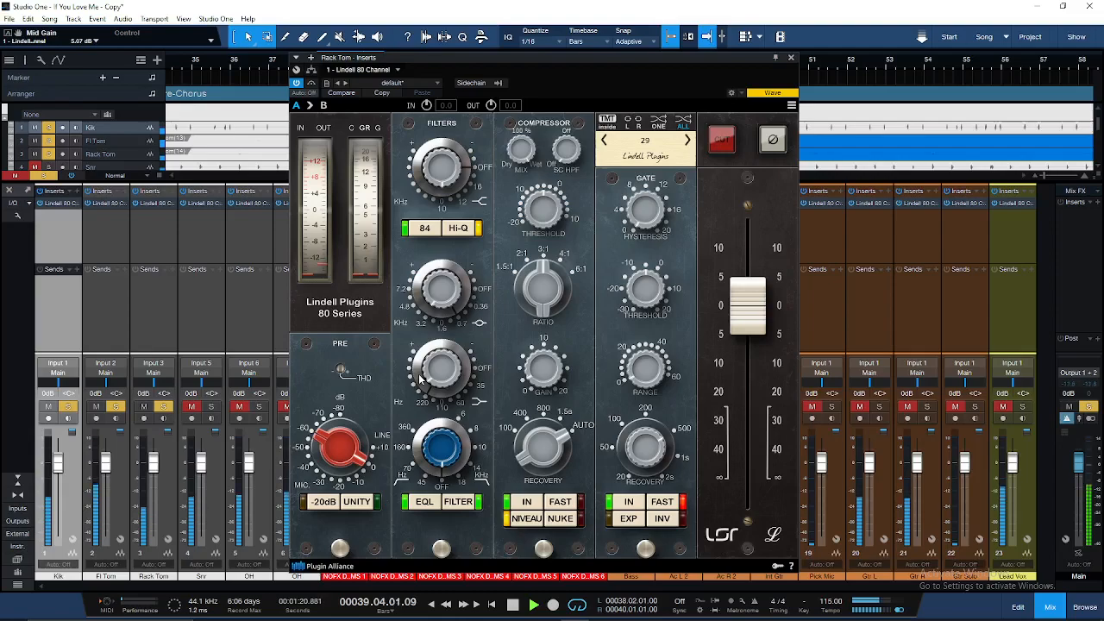
Set the Rack Tom's preamp gain to about 3.16 dB and its compressor threshold to -16 dB
scroll(542, 304, "down", 1)
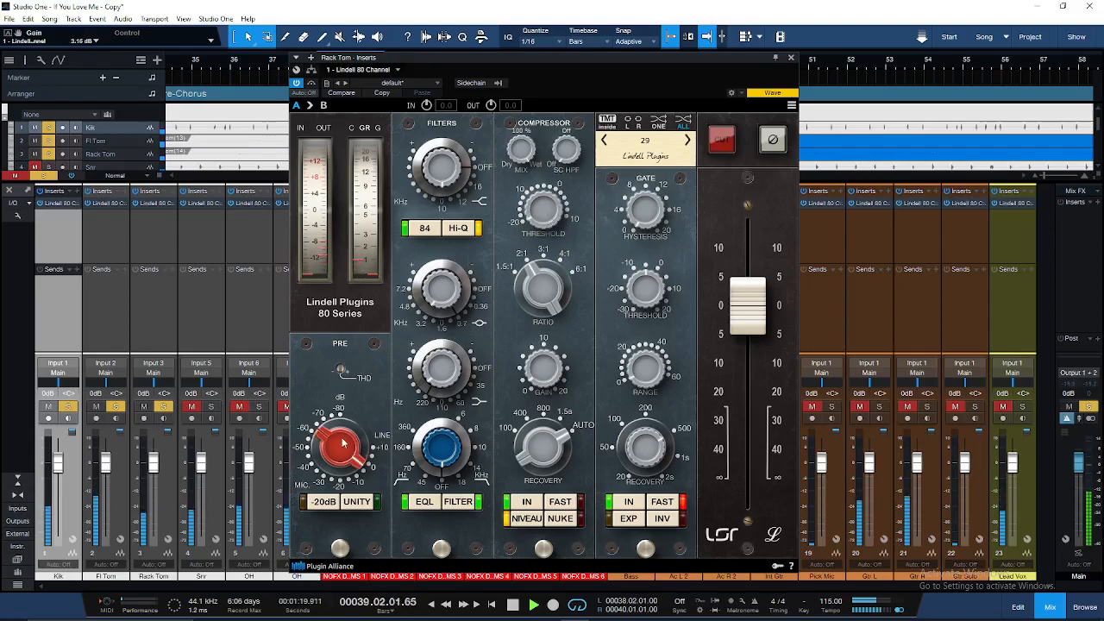
scroll(343, 443, "up", 2)
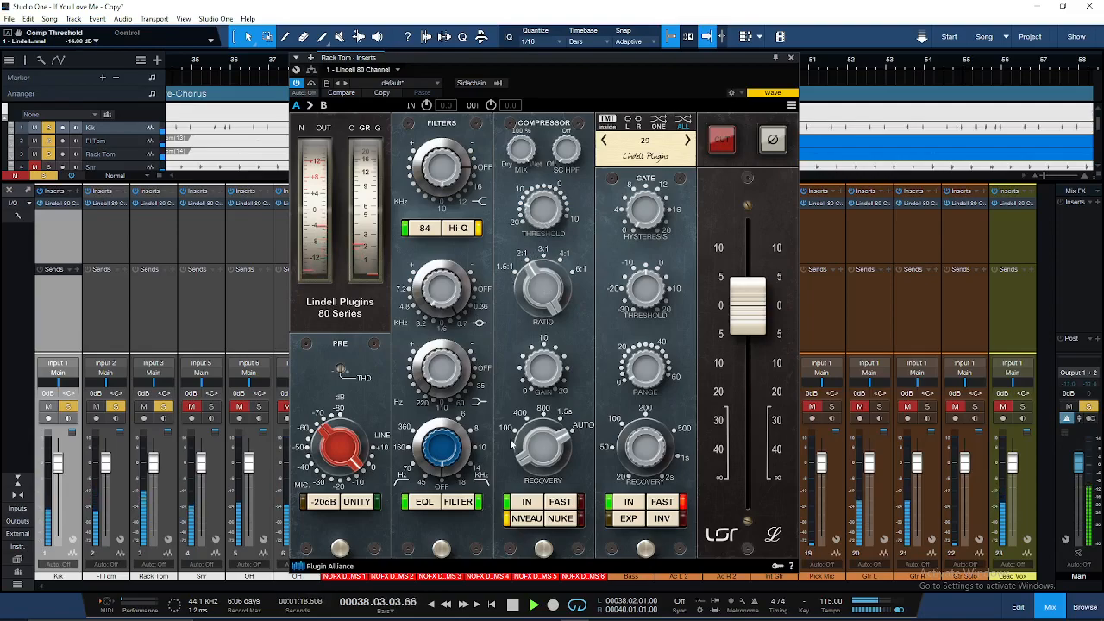
scroll(547, 223, "down", 2)
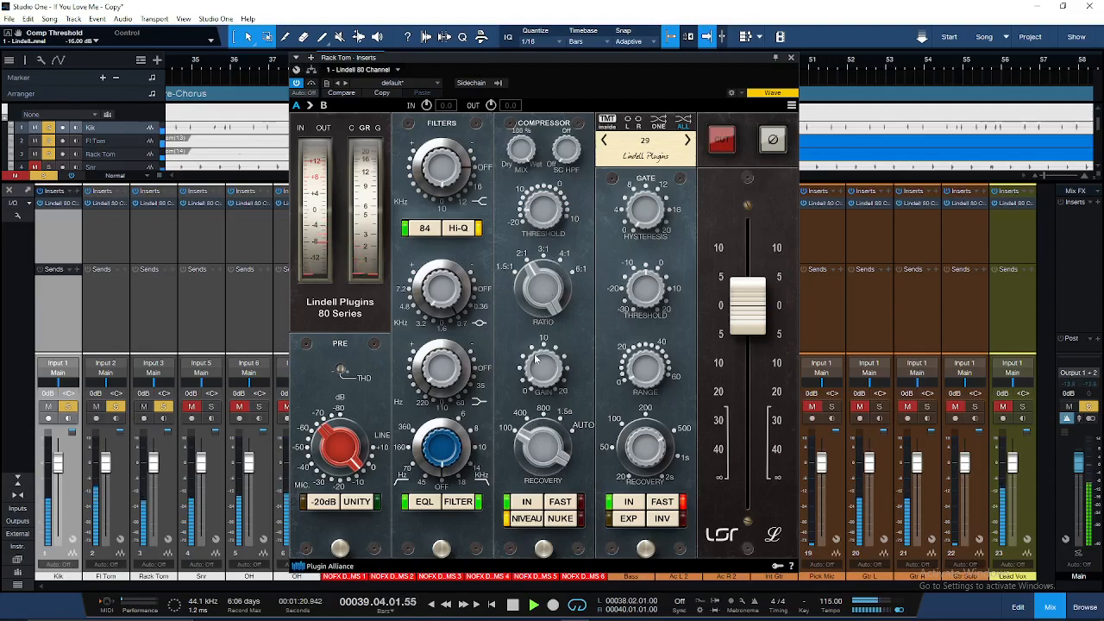
Raise the Rack Tom's compressor gain to above 2 dB
scroll(540, 373, "up", 2)
scroll(541, 373, "up", 2)
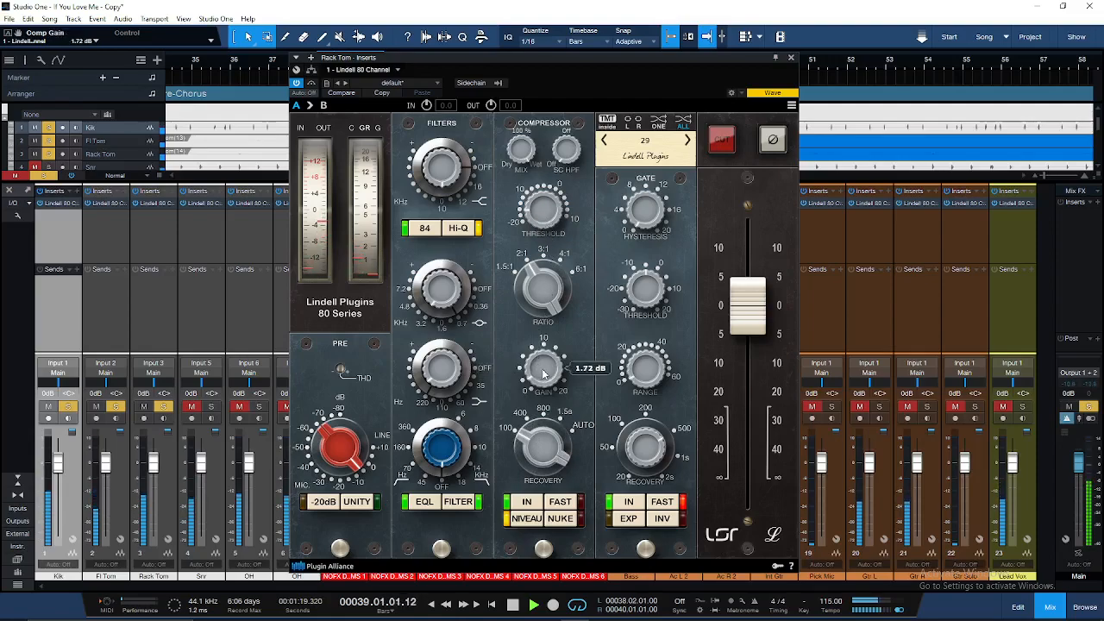
scroll(543, 372, "up", 2)
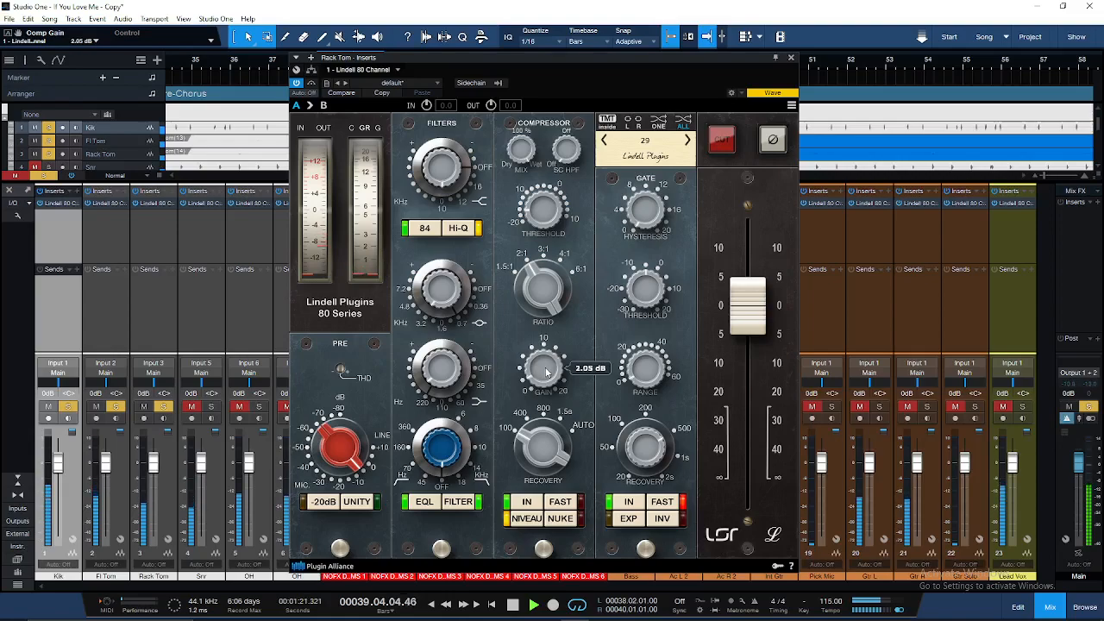
scroll(449, 383, "up", 2)
Sweep the Rack Tom's EQ mid gain, trying about 12.81 dB, with the high band at 10 kHz and the high-pass at 45 Hz
left_click_drag(449, 376, 445, 362)
left_click_drag(447, 290, 444, 288)
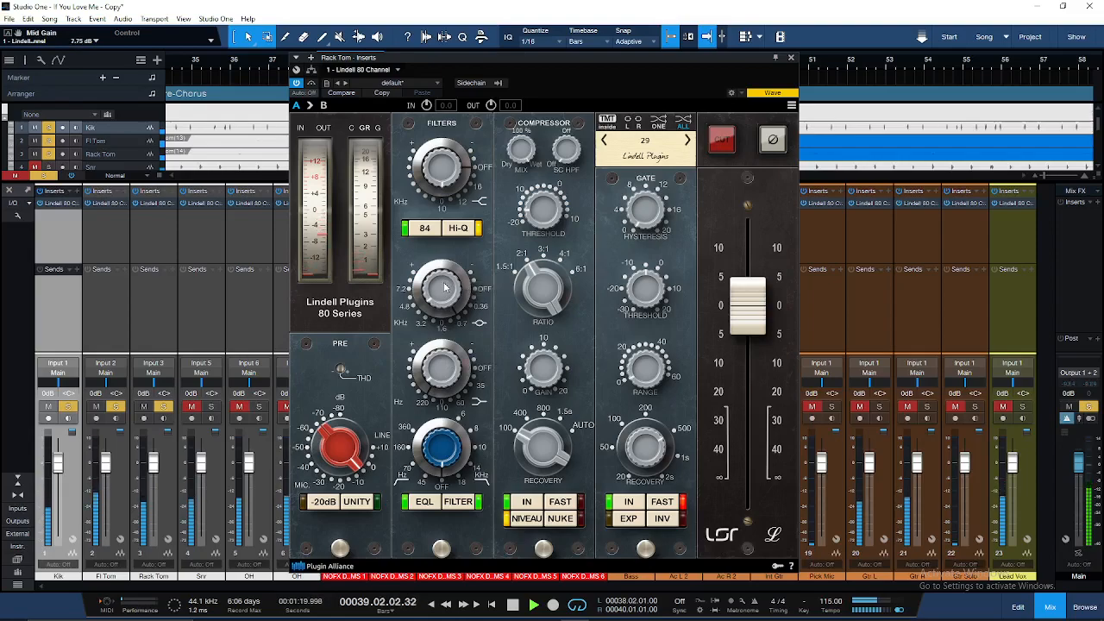
left_click_drag(442, 183, 440, 176)
scroll(440, 176, "down", 5)
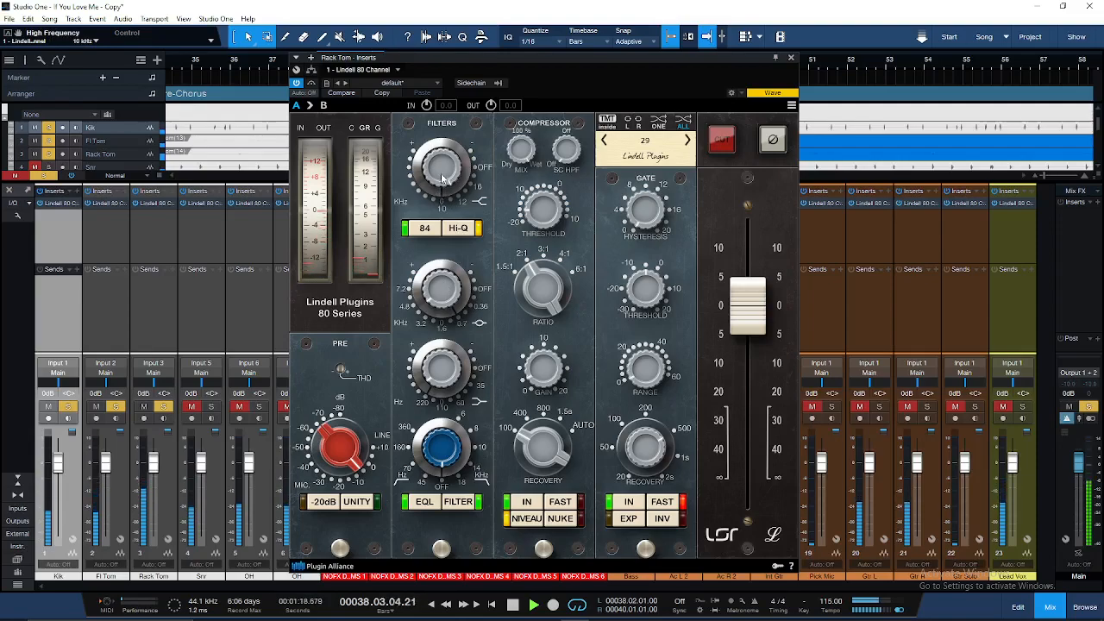
scroll(446, 296, "up", 3)
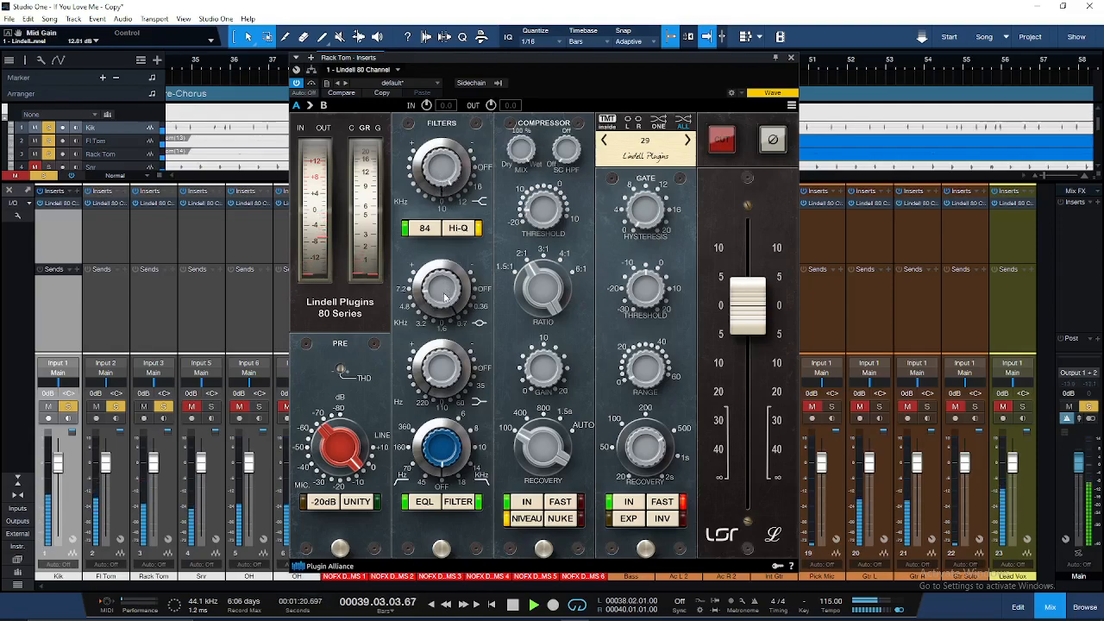
scroll(446, 296, "down", 8)
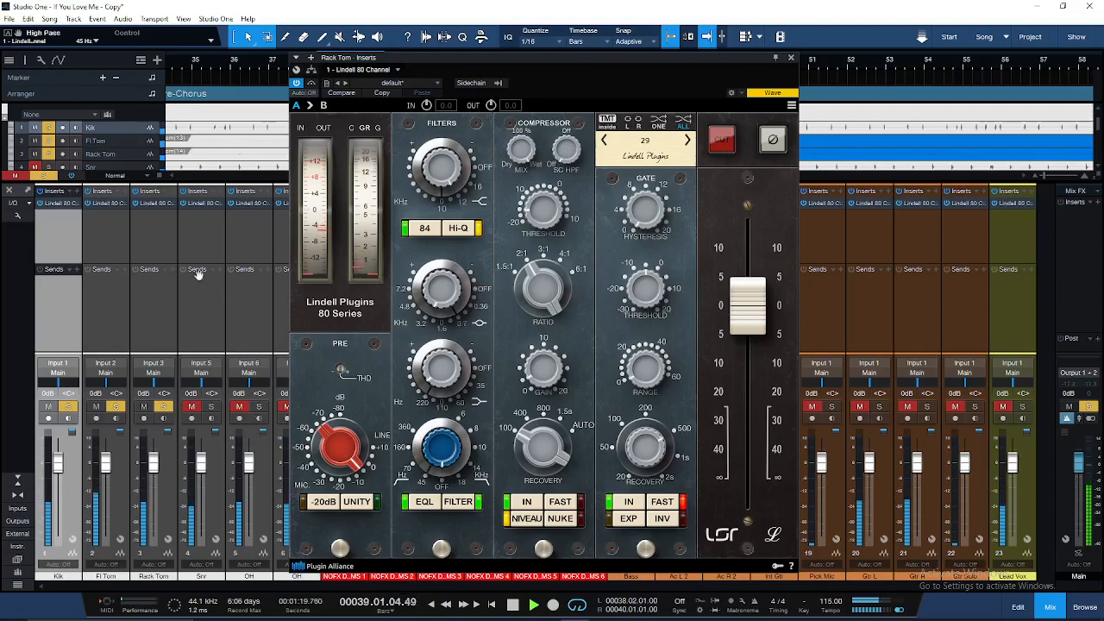
On the Fl Tom, cut the EQ mid gain to about -12.65 dB and raise the compressor gain to about 7.6 dB
left_click(115, 205)
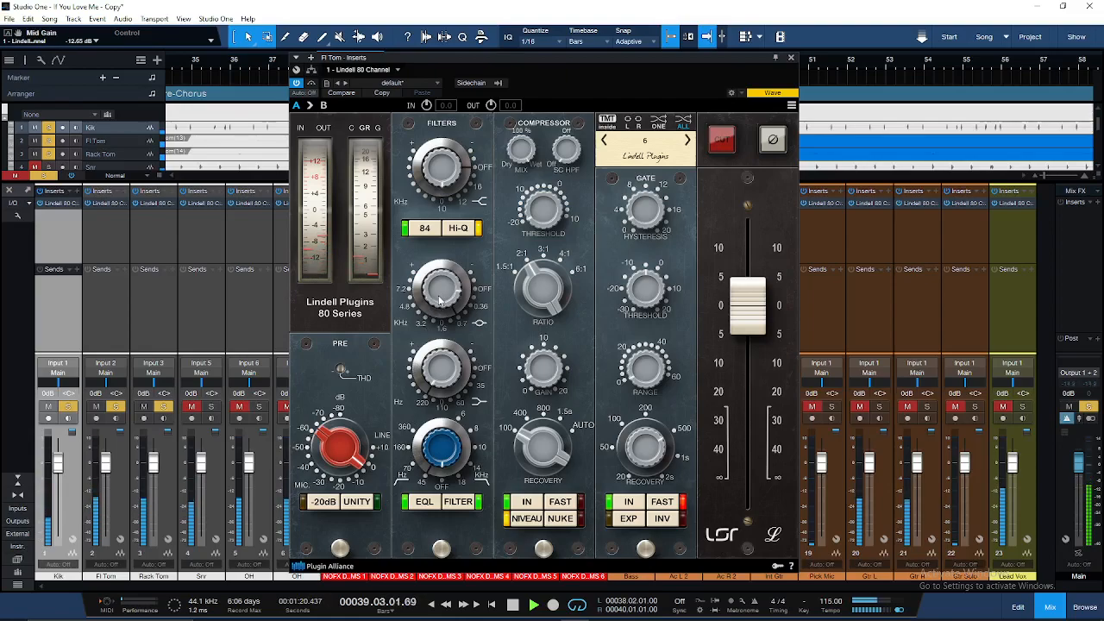
scroll(440, 300, "up", 3)
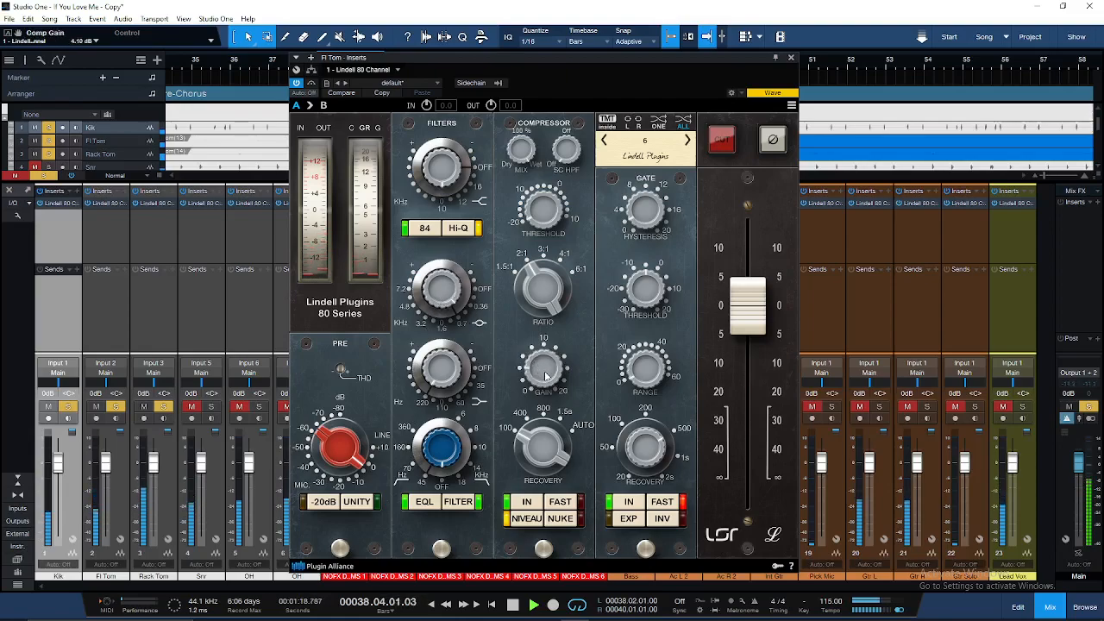
scroll(545, 376, "up", 2)
scroll(545, 376, "down", 2)
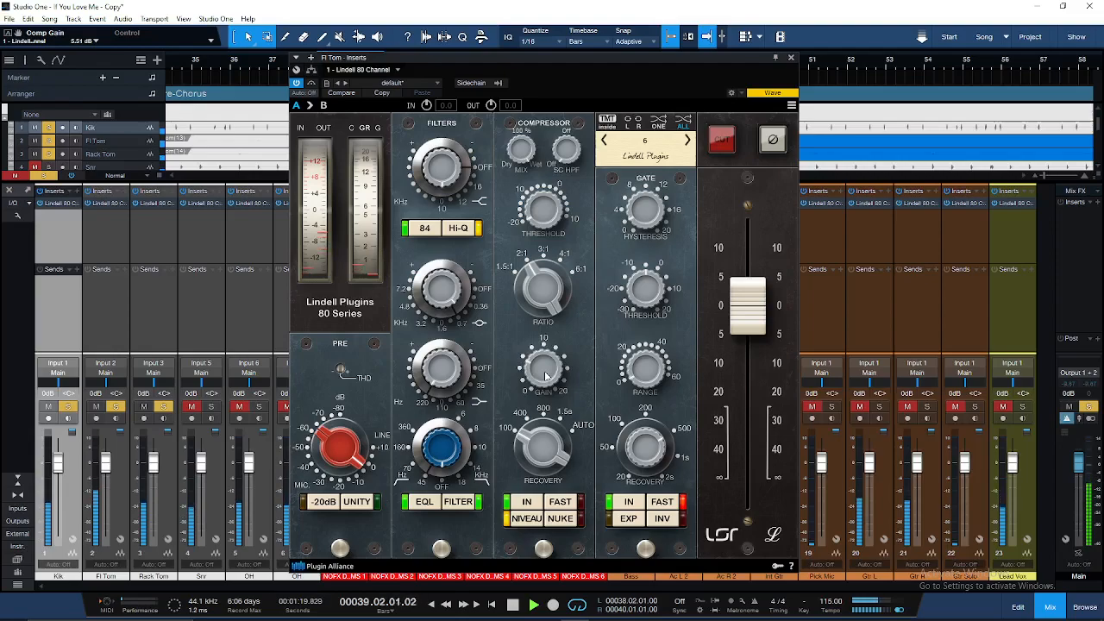
scroll(545, 376, "up", 3)
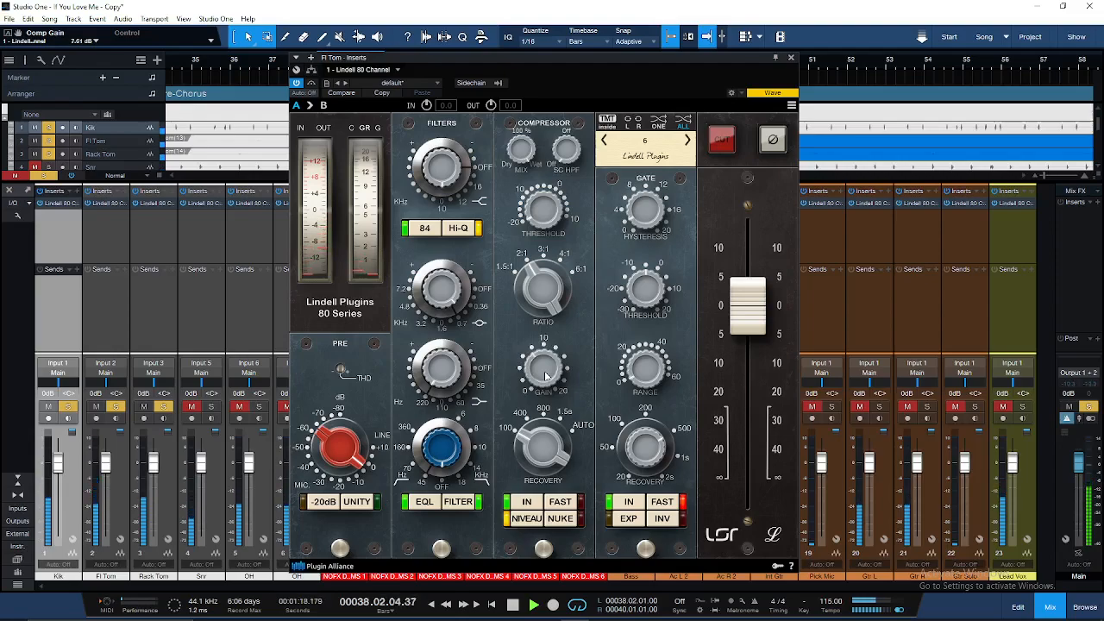
Return to the Rack Tom, set its compressor gain to about 6.27 dB and cut its EQ mid gain to about -13.82 dB
left_click(176, 479)
scroll(540, 377, "down", 3)
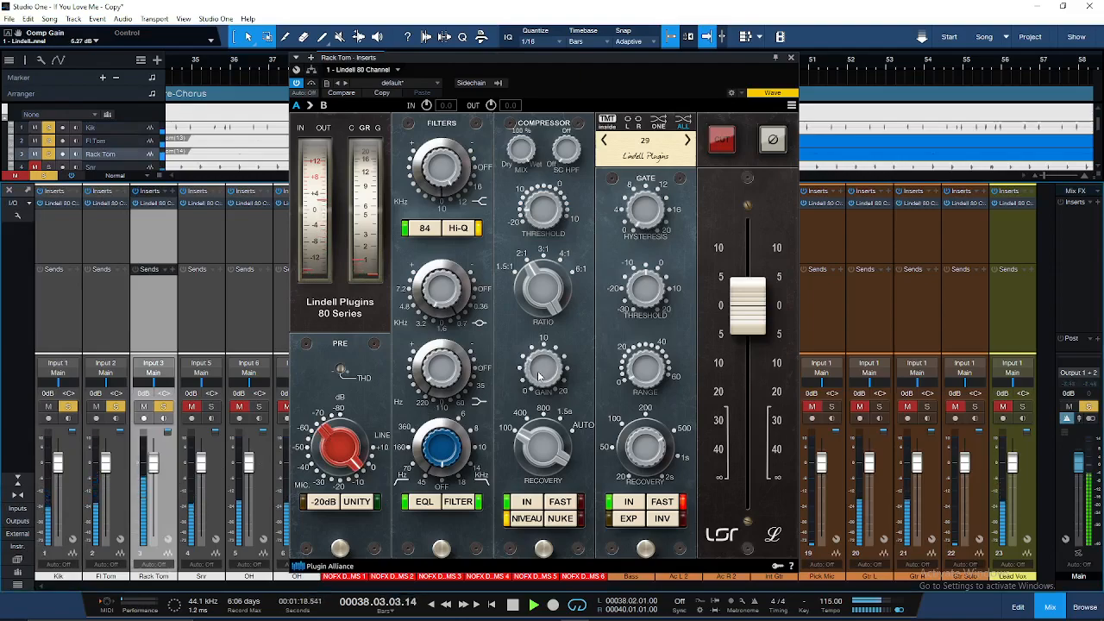
scroll(446, 289, "up", 2)
scroll(446, 290, "down", 6)
scroll(446, 290, "down", 8)
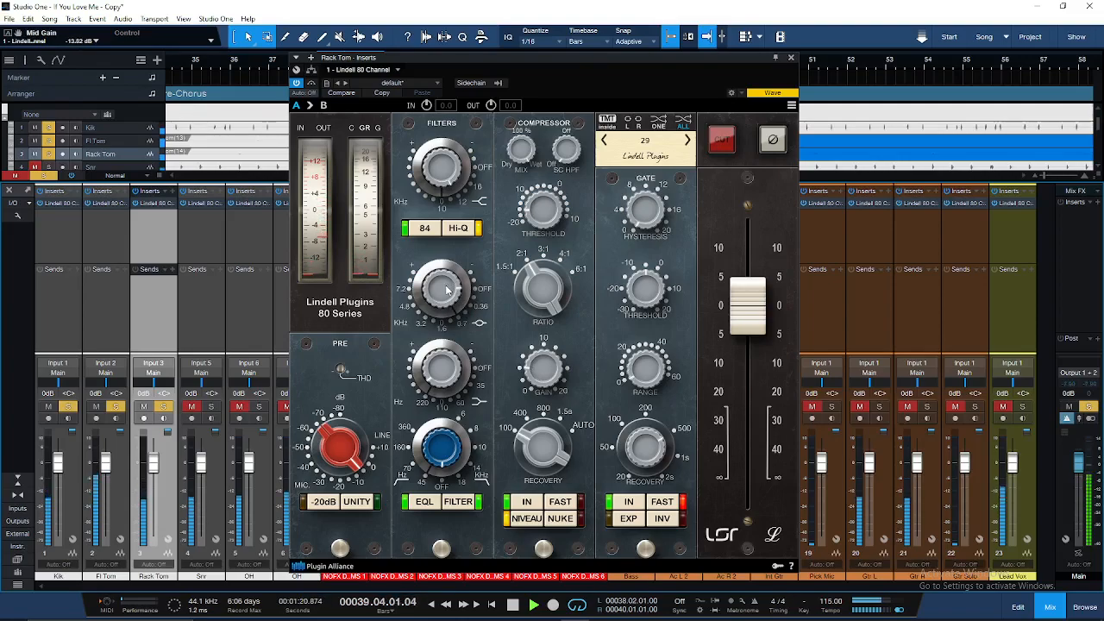
Set the Rack Tom's EQ low gain to about 10.63 dB and high-pass to 70 Hz, and turn off the high band and Hi-Q
scroll(447, 290, "up", 6)
scroll(443, 371, "up", 9)
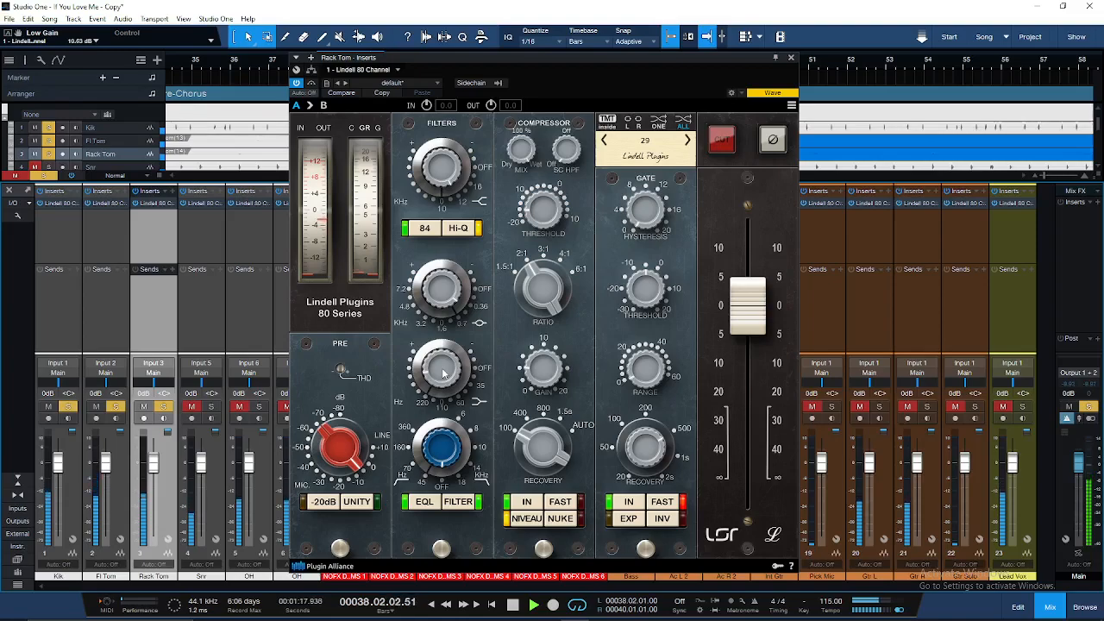
scroll(443, 373, "down", 1)
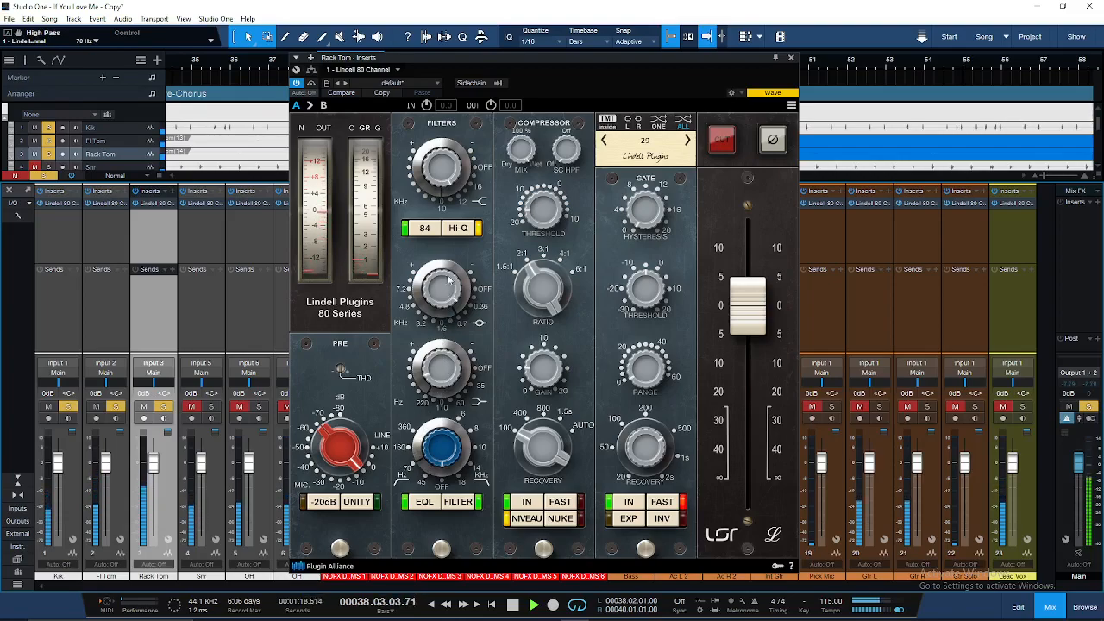
scroll(445, 184, "down", 4)
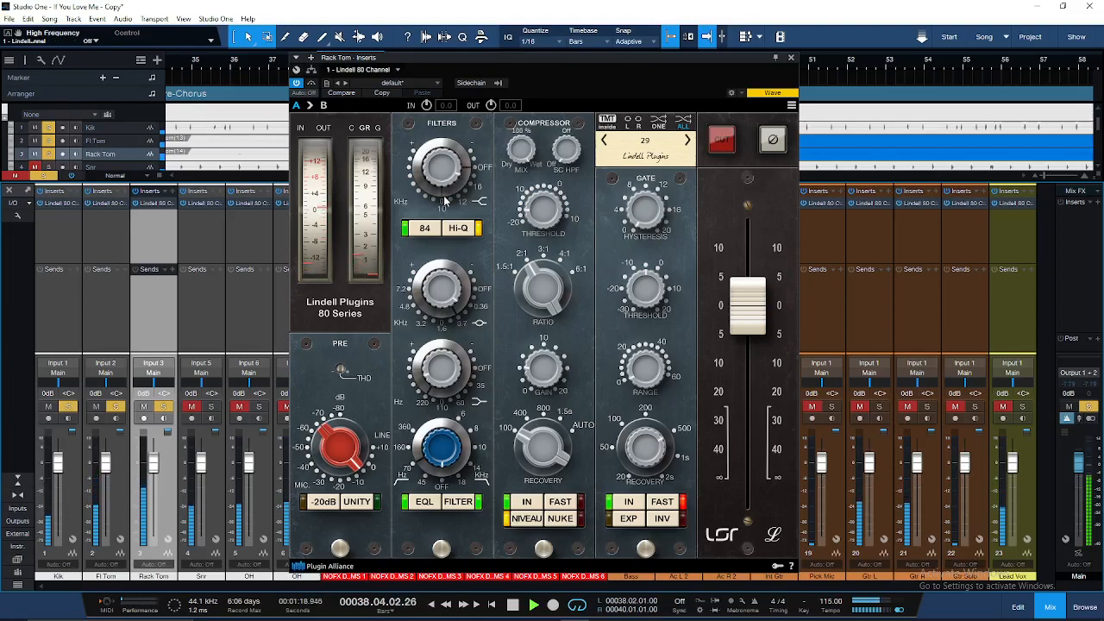
left_click(456, 232)
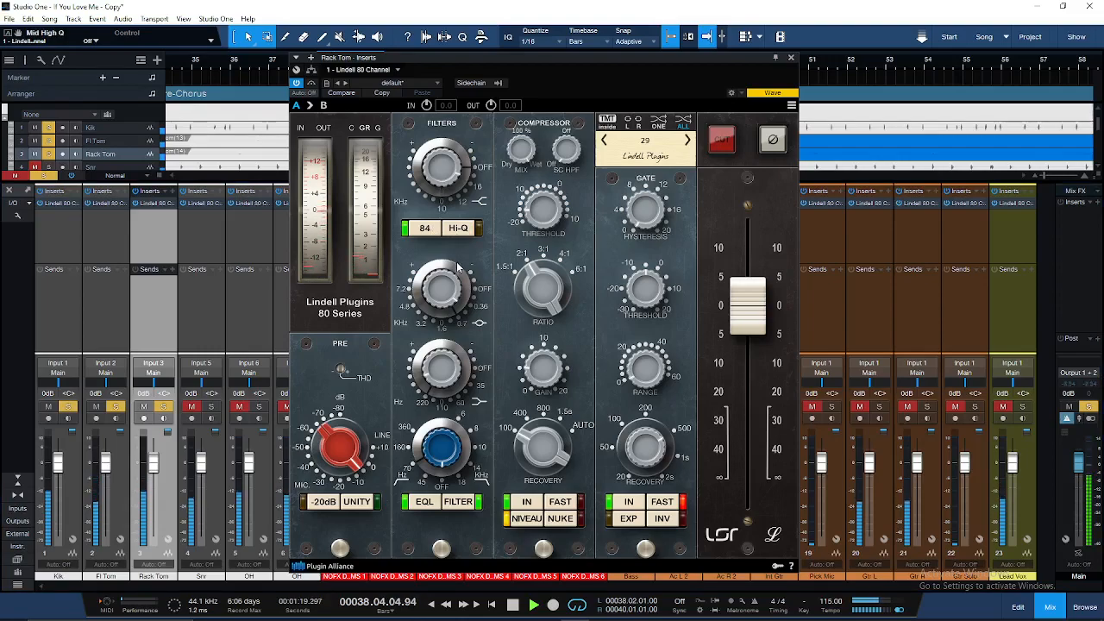
Insert the Pro-Q 3 equalizer on the Rack Tom after the Lindell 80 Channel
left_click(175, 201)
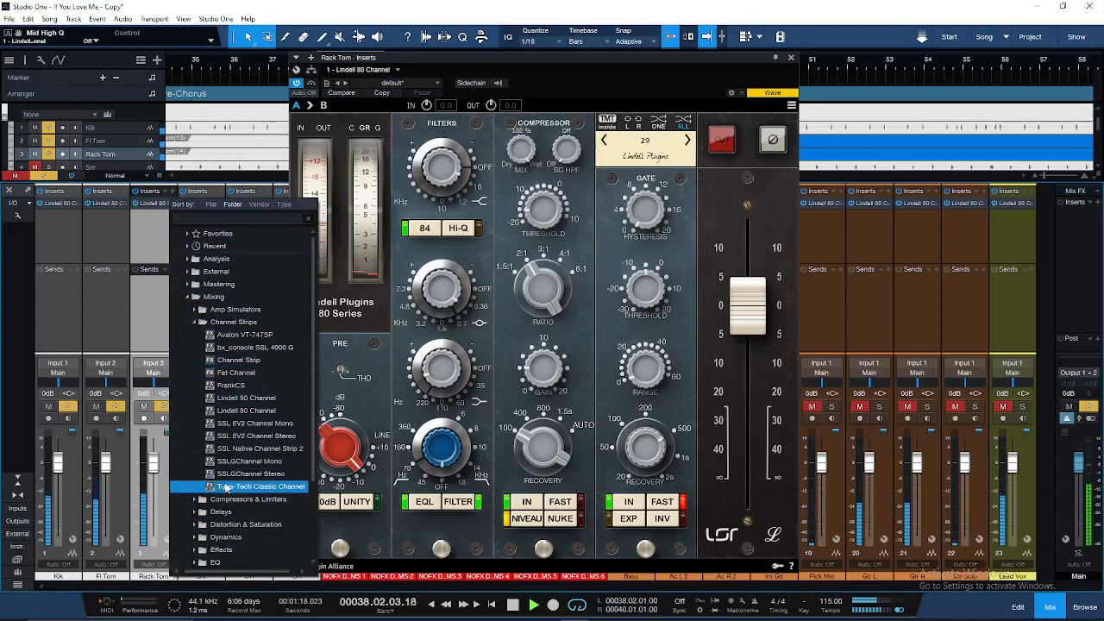
left_click(217, 562)
scroll(229, 493, "down", 2)
scroll(232, 492, "down", 2)
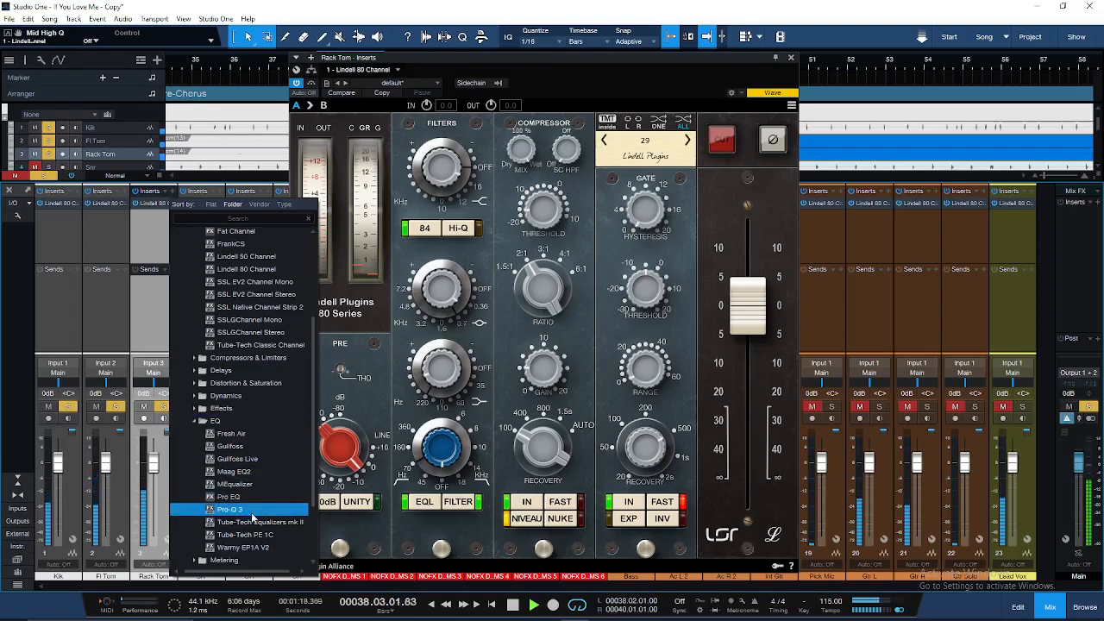
left_click(252, 510)
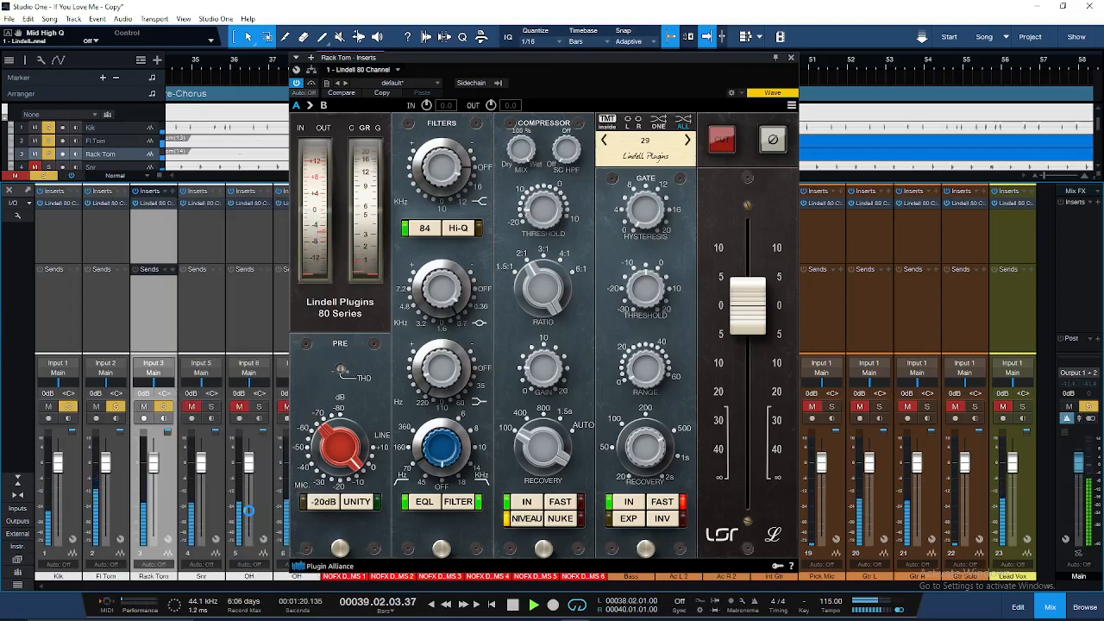
Add a bell band at about 406 Hz, boosted about 26.35 dB, and narrow it to a Q of about 14.43
left_click_drag(672, 237, 604, 180)
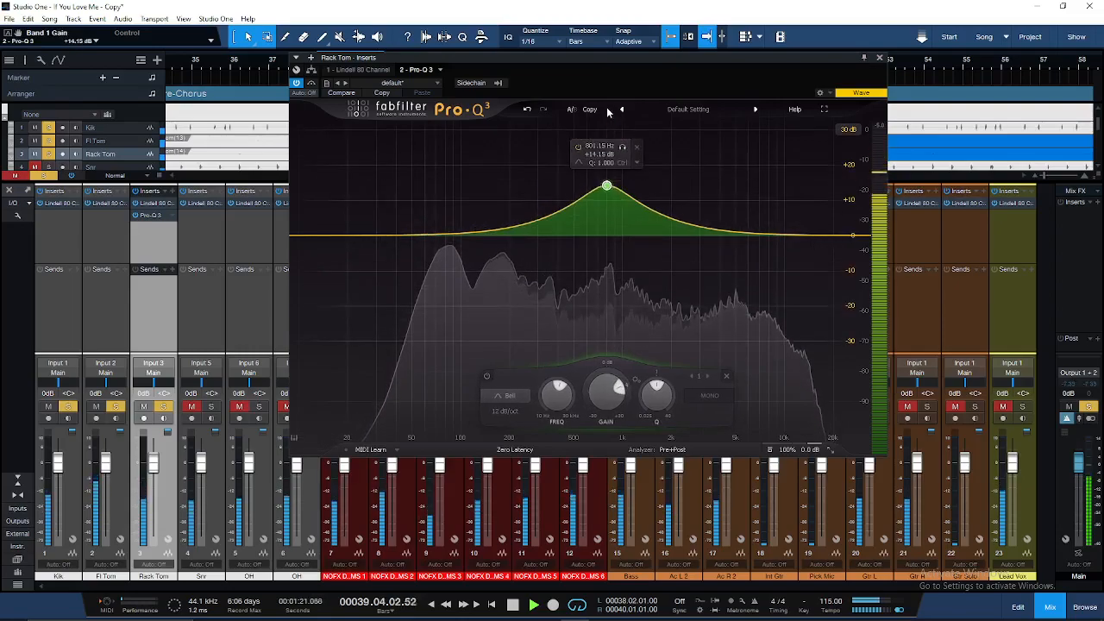
scroll(607, 182, "up", 8)
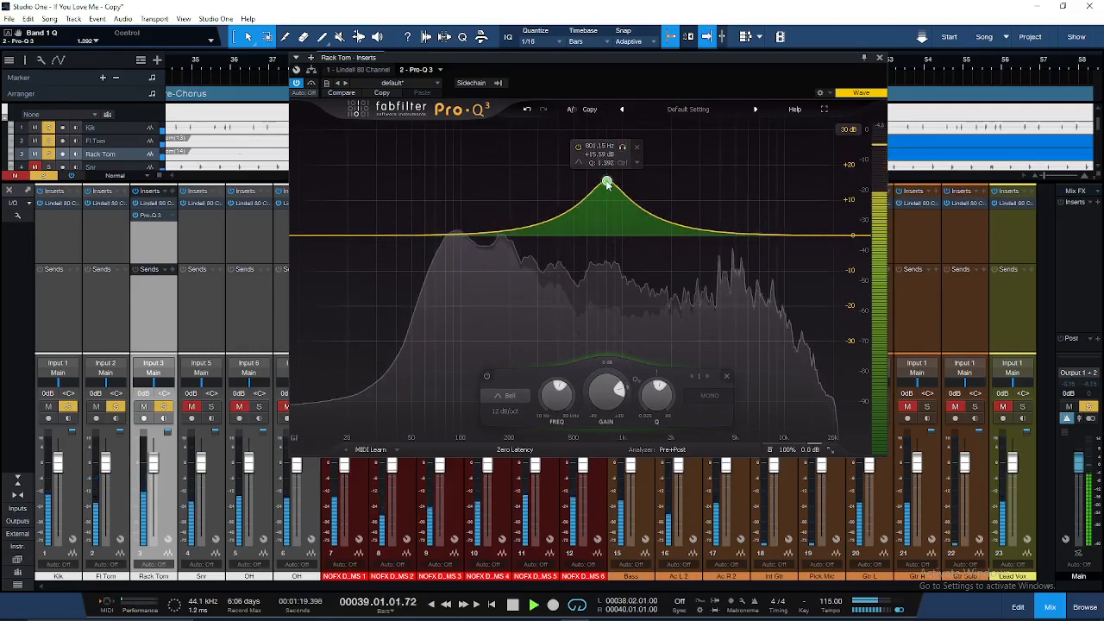
left_click_drag(607, 182, 559, 144)
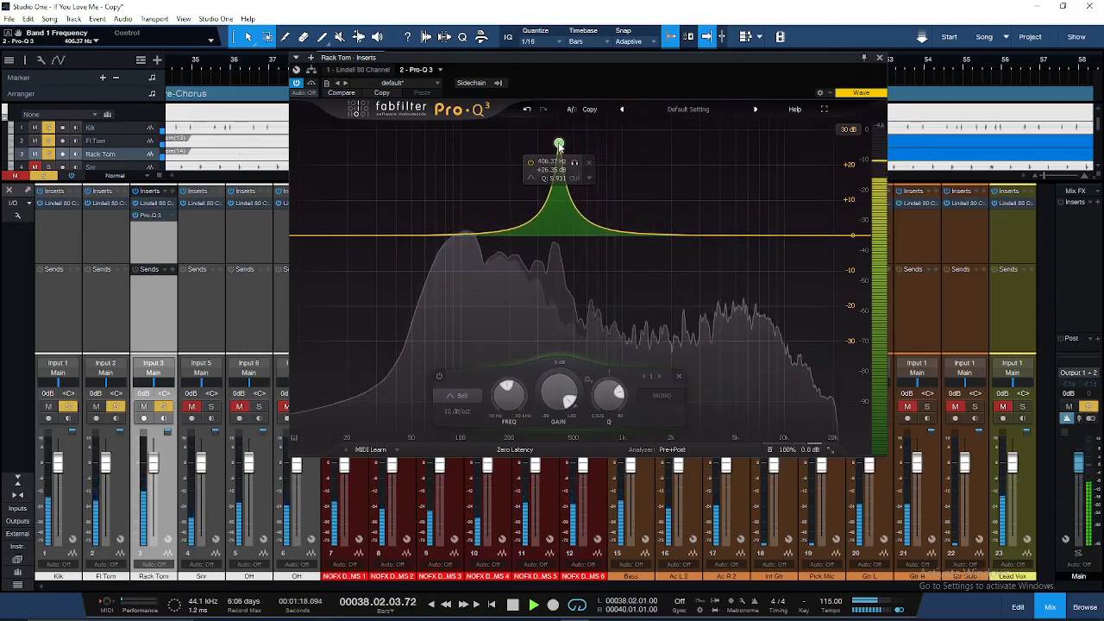
scroll(559, 144, "up", 5)
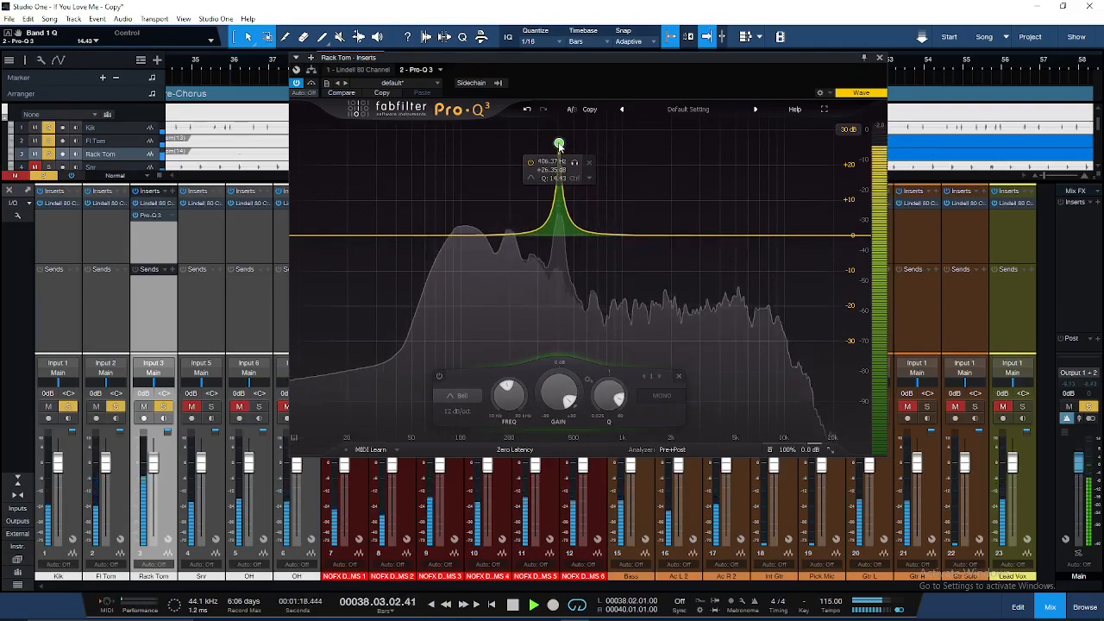
Turn the narrow boost into a deep cut at about 396.52 Hz and close Pro-Q 3
left_click(550, 191)
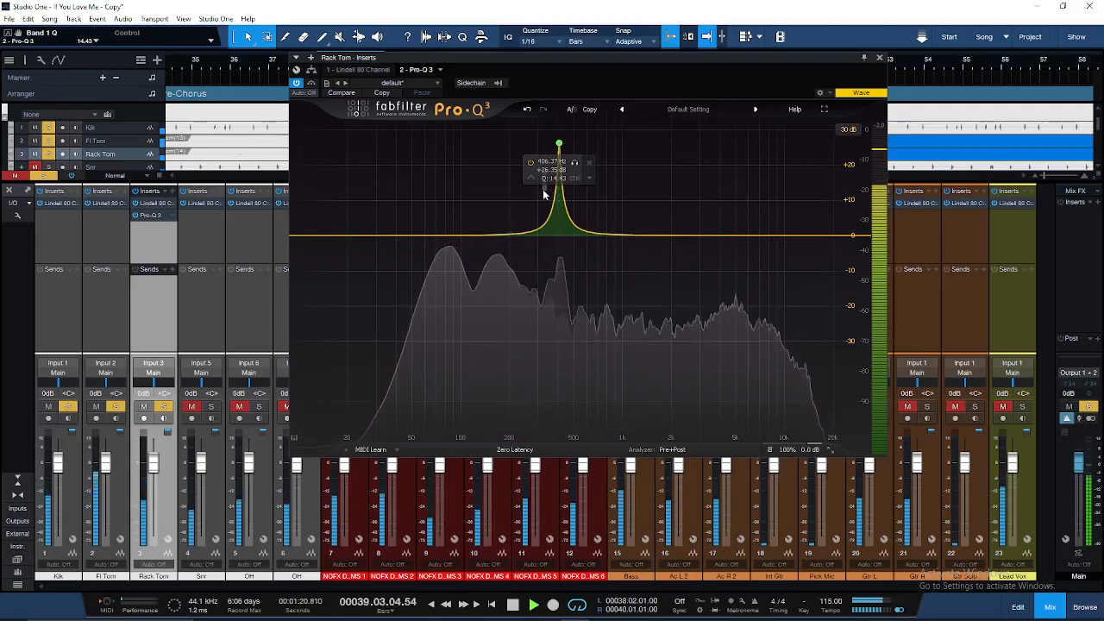
left_click_drag(559, 143, 557, 299)
left_click(879, 58)
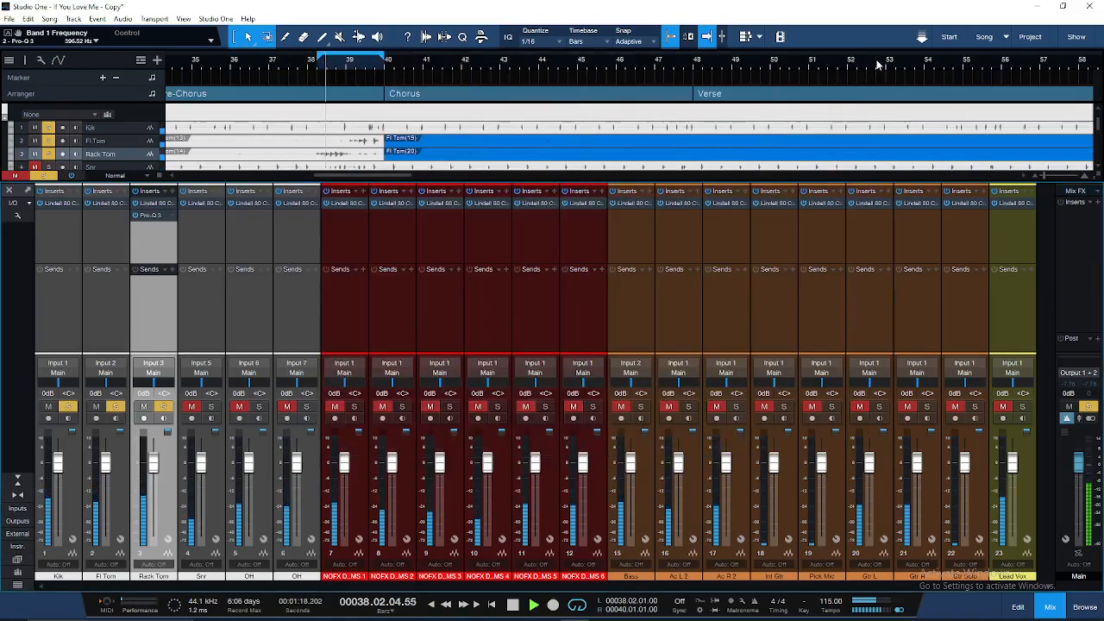
Move Pro-Q 3 ahead of the Lindell 80 Channel on the Rack Tom and select the Snr channel
left_click_drag(152, 215, 150, 203)
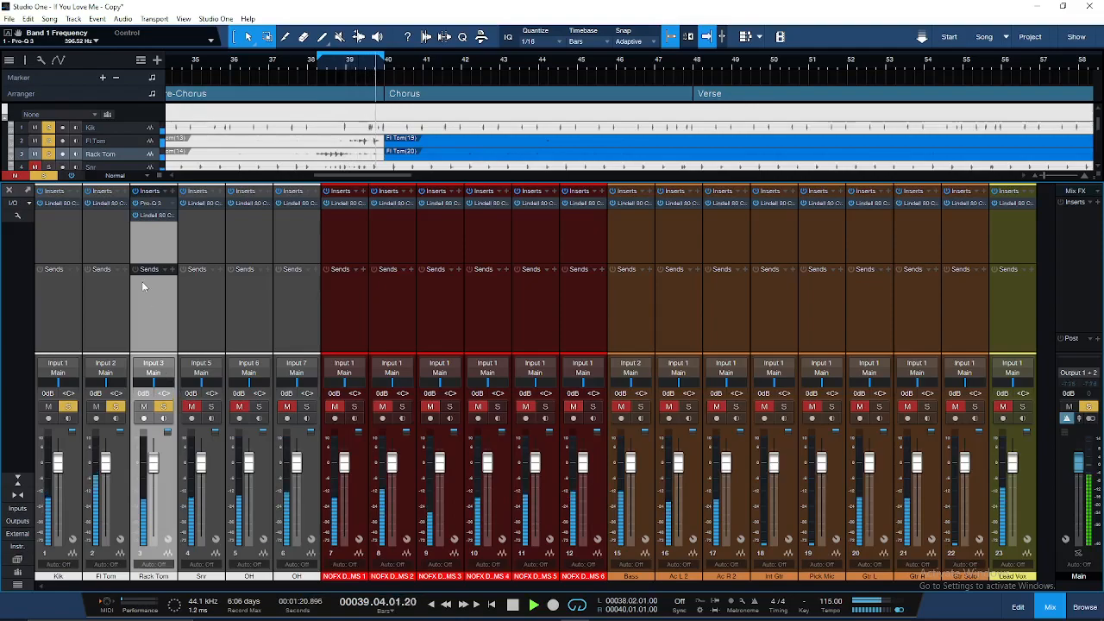
left_click(198, 228)
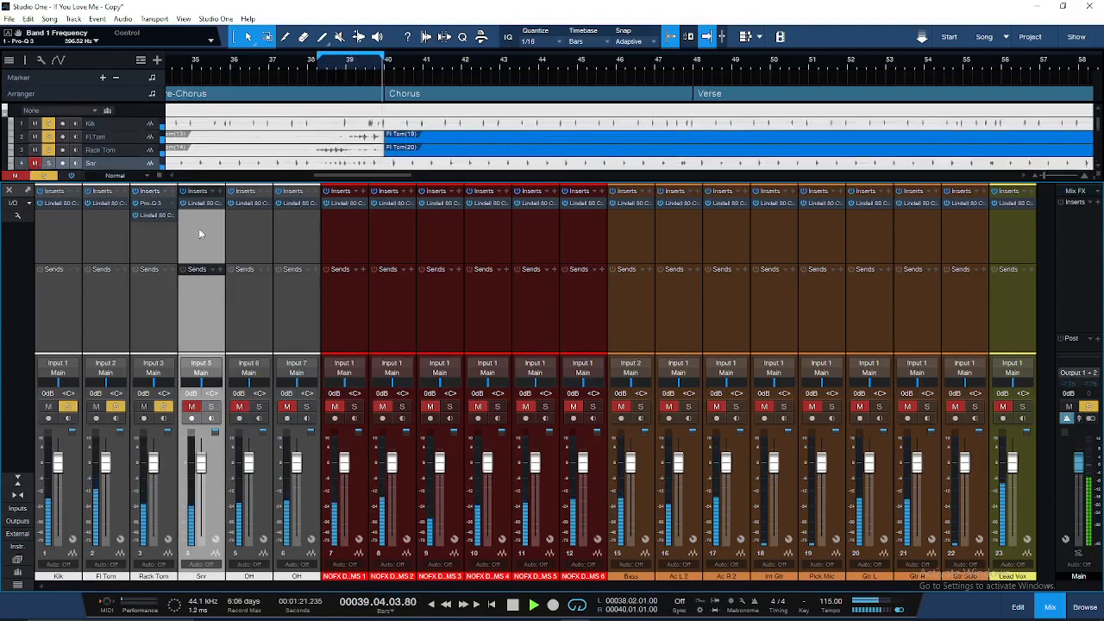
Open the Snr channel's Lindell 80 Channel and set the loop range from bar 68 to bar 86
left_click(204, 202)
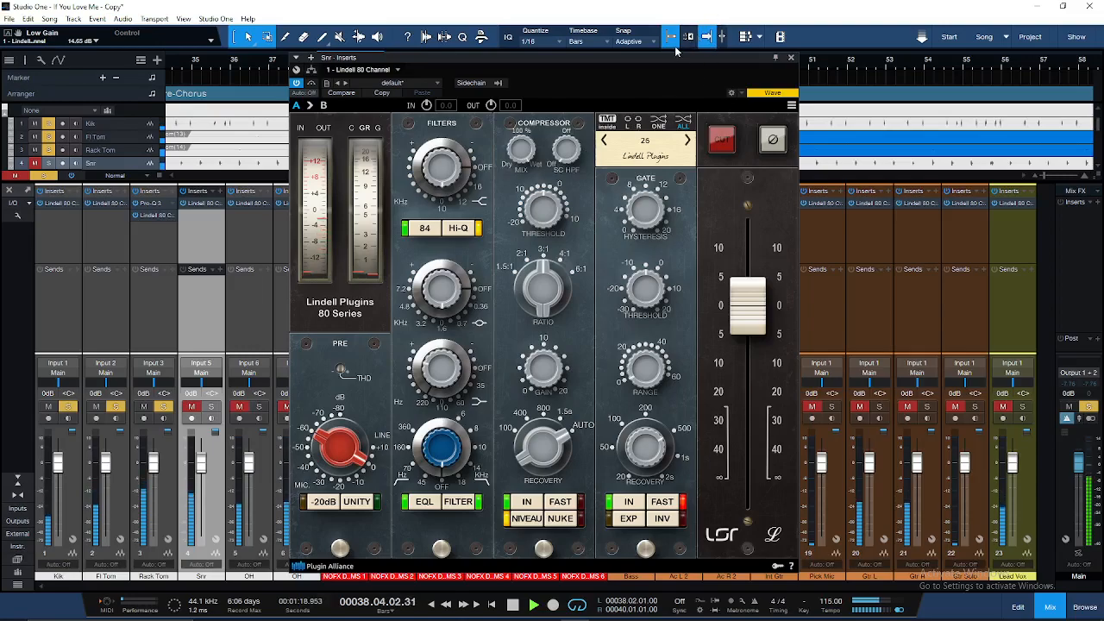
left_click_drag(664, 66, 476, 221)
left_click_drag(386, 176, 493, 184)
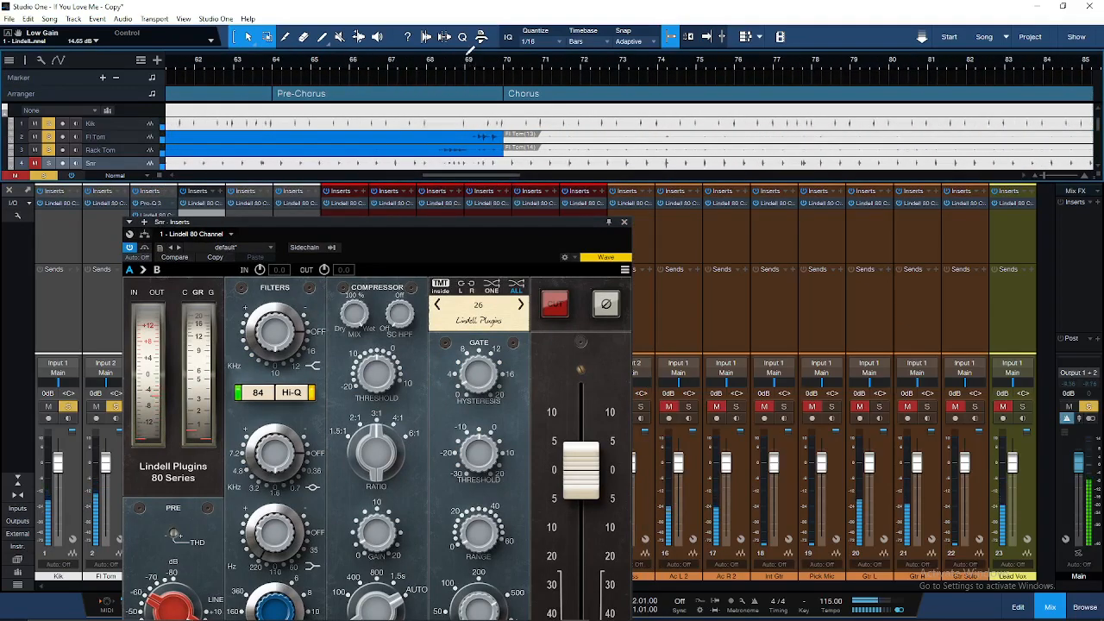
key("f")
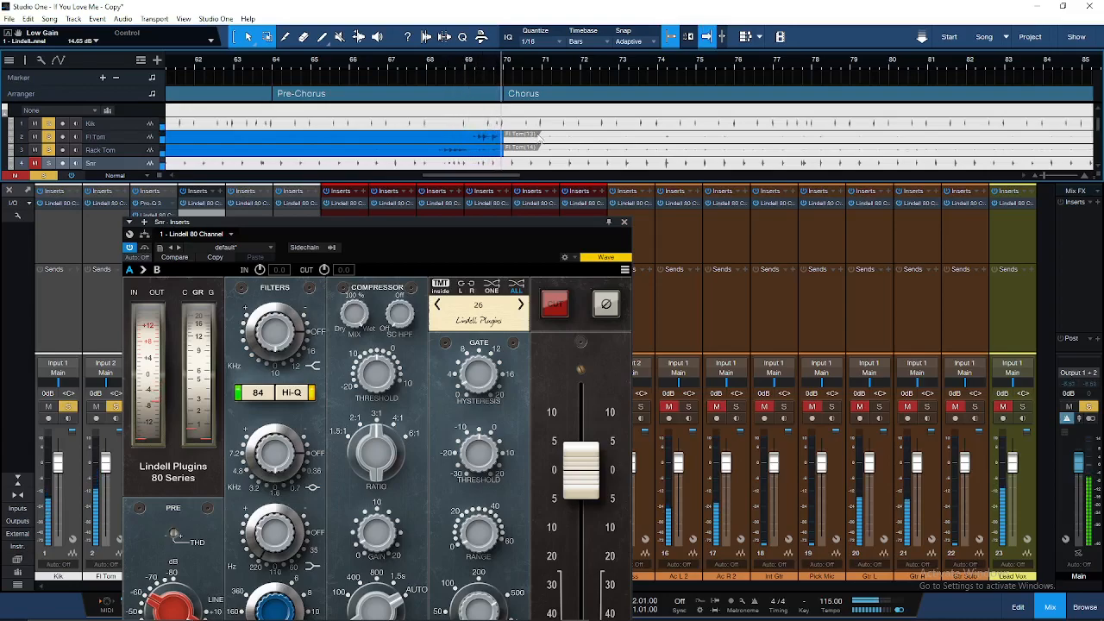
scroll(536, 137, "right", 2)
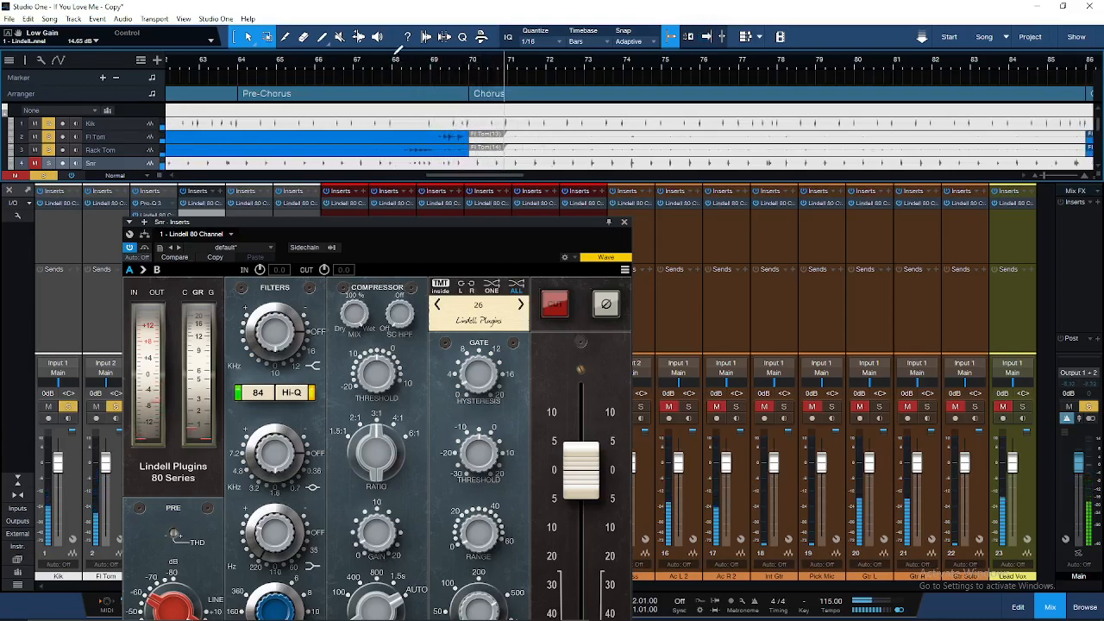
left_click_drag(392, 53, 1013, 53)
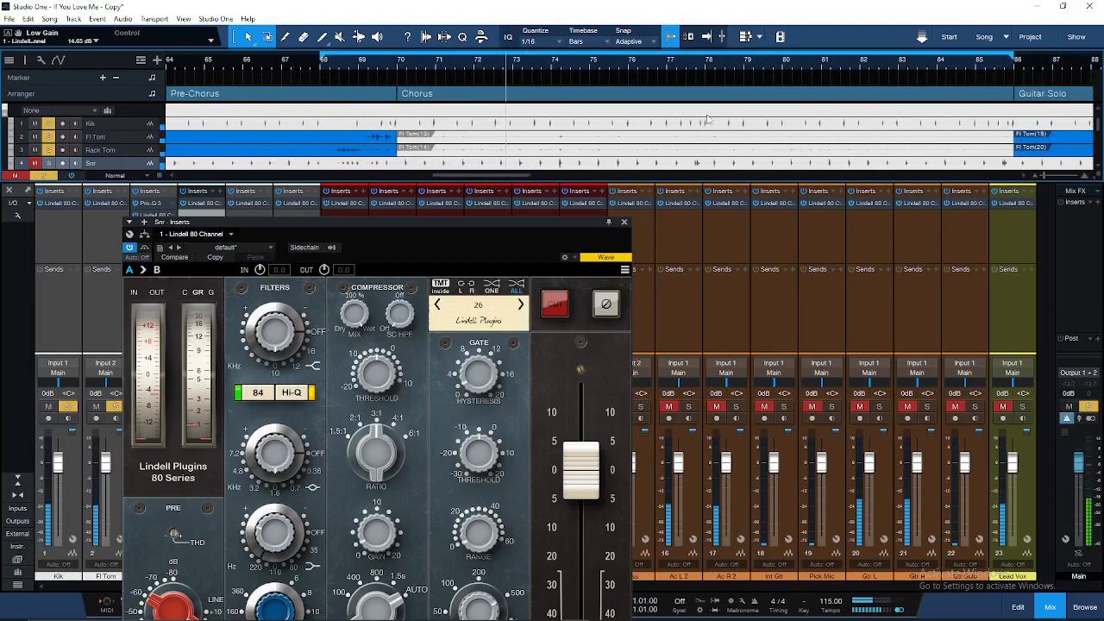
Solo the Snr channel and move its plug-in window clear of the solo controls
left_click_drag(445, 223, 566, 126)
left_click(213, 406)
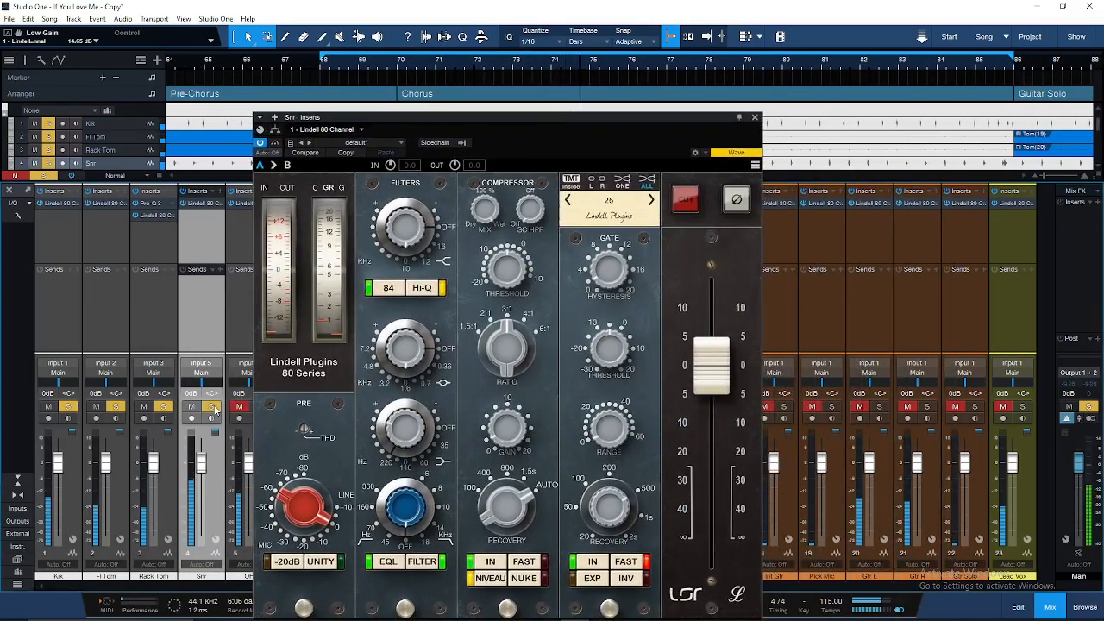
left_click_drag(495, 124, 455, 110)
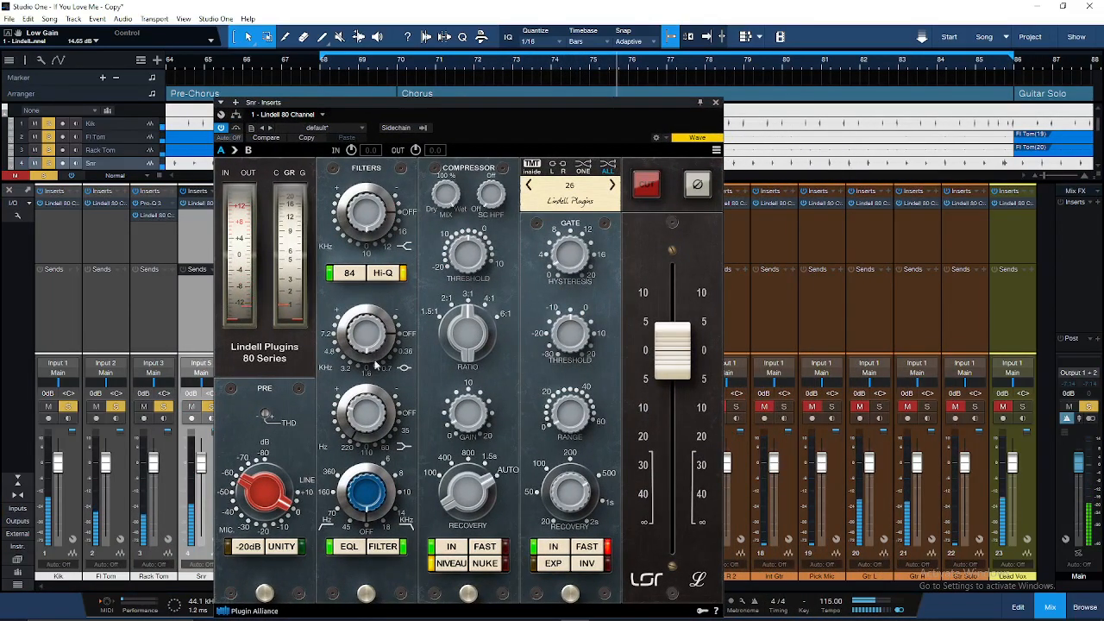
Set the snare's preamp gain to about 6.32 dB and its mid EQ frequency to 1600 Hz
scroll(362, 418, "down", 2)
scroll(266, 488, "up", 1)
scroll(265, 488, "up", 1)
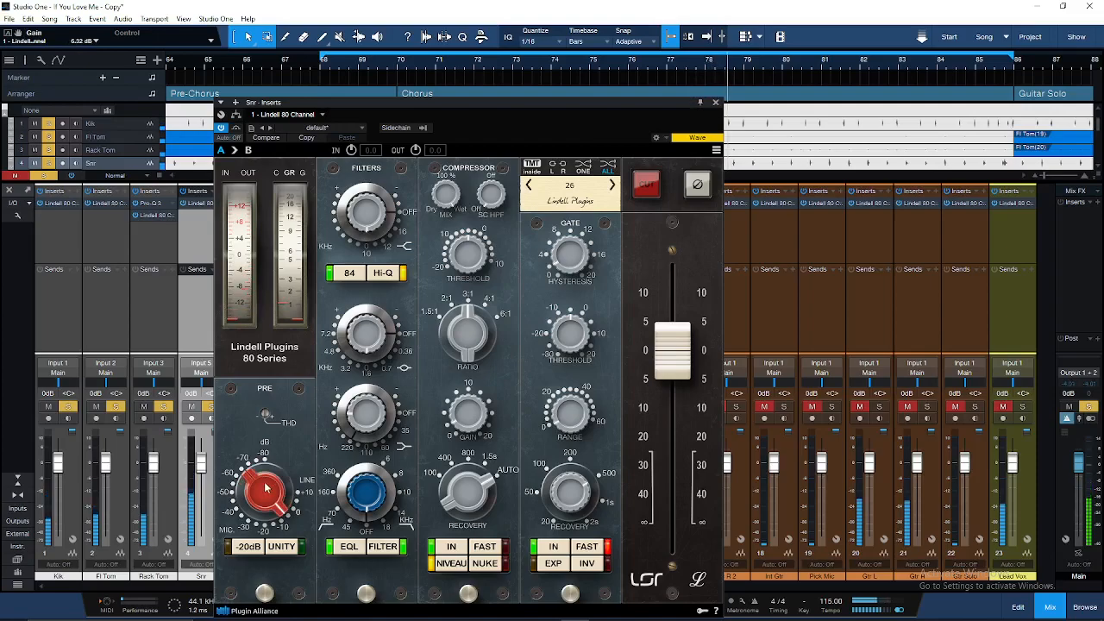
scroll(366, 412, "up", 1)
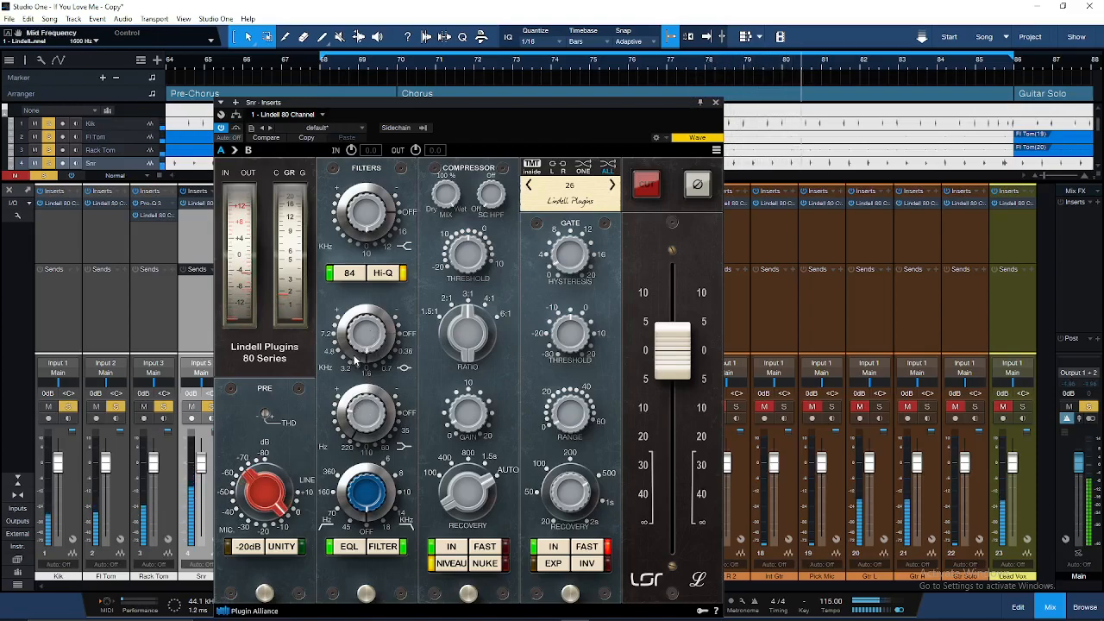
Boost the snare's mid EQ band by about 5.09 dB and set the high-pass filter to 70 Hz
scroll(361, 343, "up", 3)
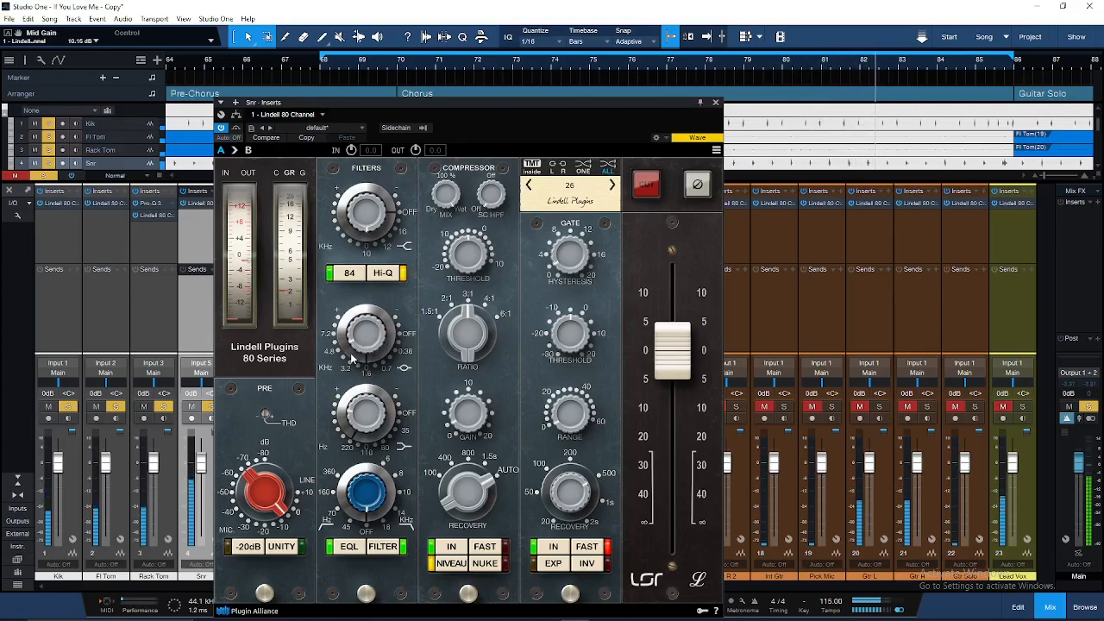
scroll(363, 347, "down", 4)
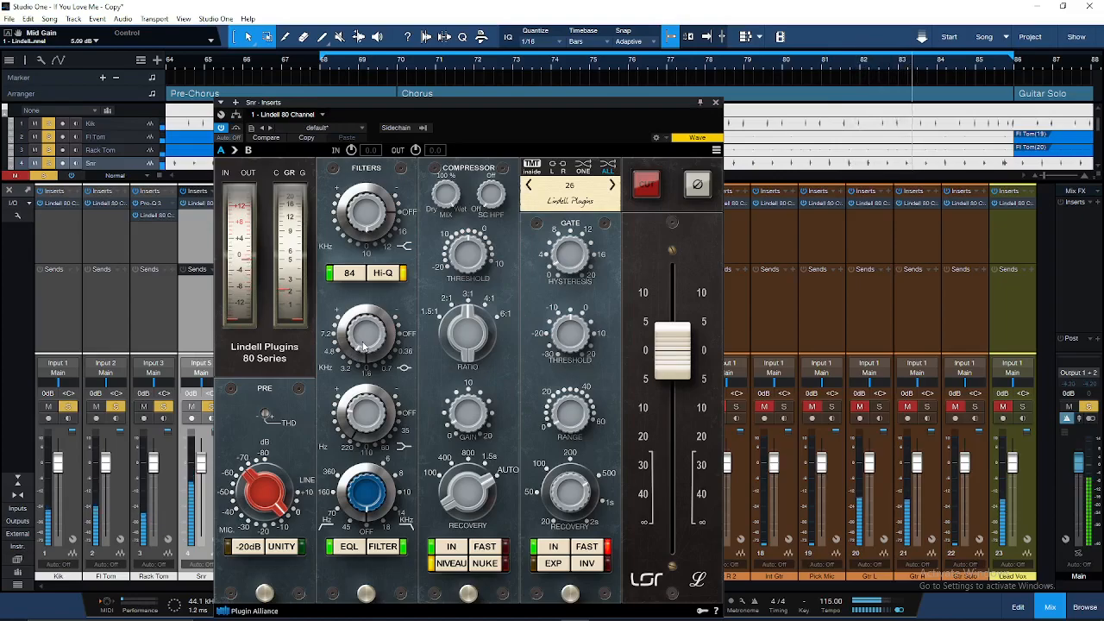
left_click_drag(367, 219, 366, 204)
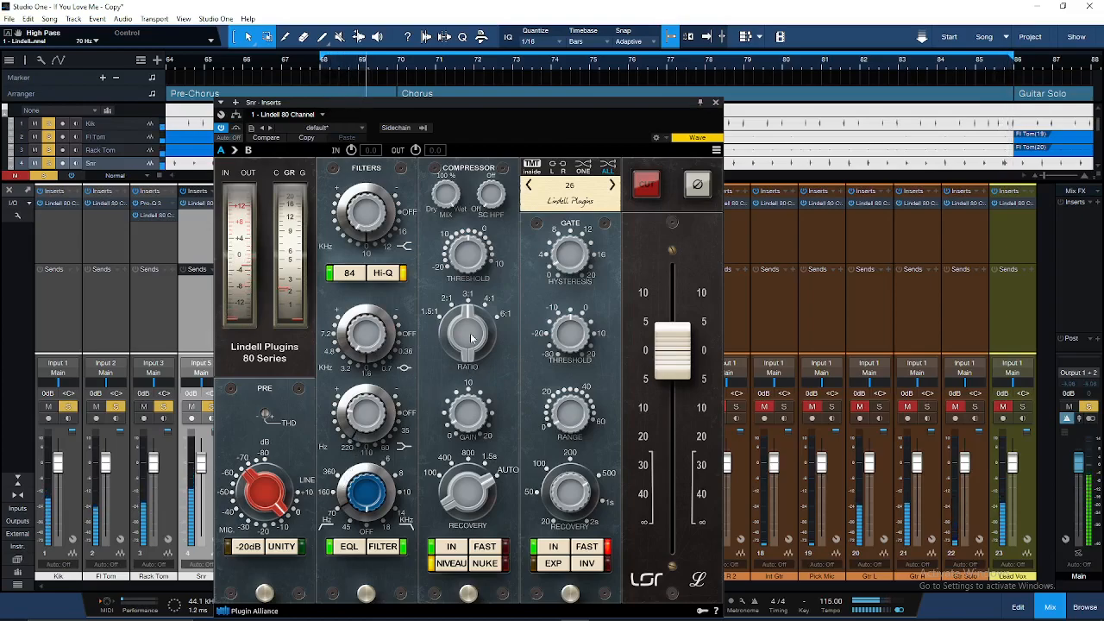
Set the snare's compressor to a 3:1 ratio, 100 ms recovery and a -16 dB threshold, and close the plug-in
scroll(470, 332, "down", 2)
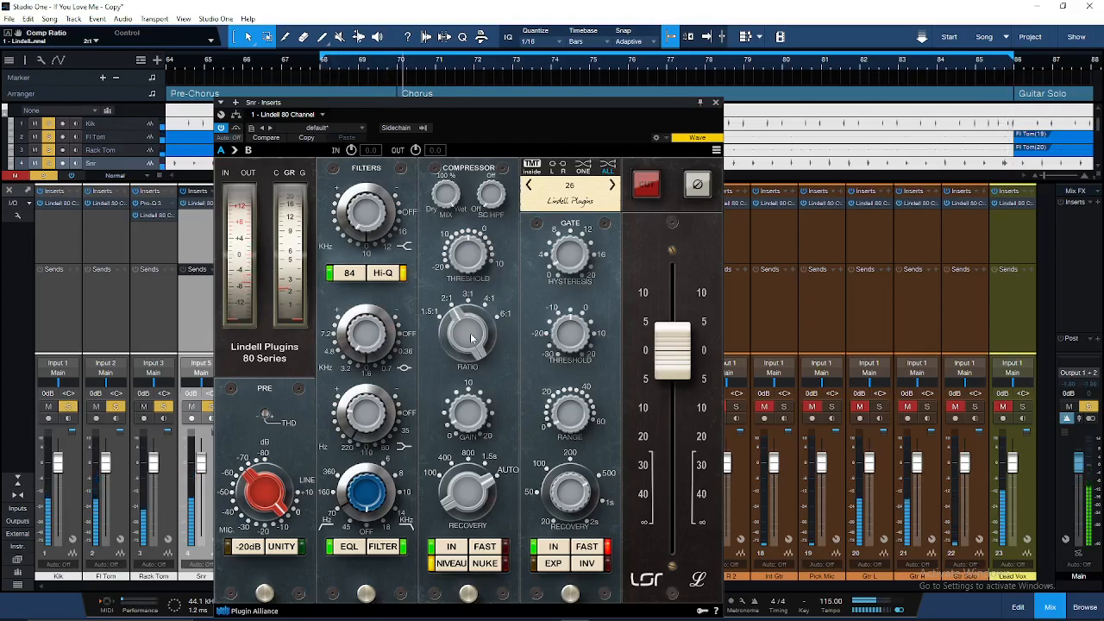
scroll(470, 336, "up", 1)
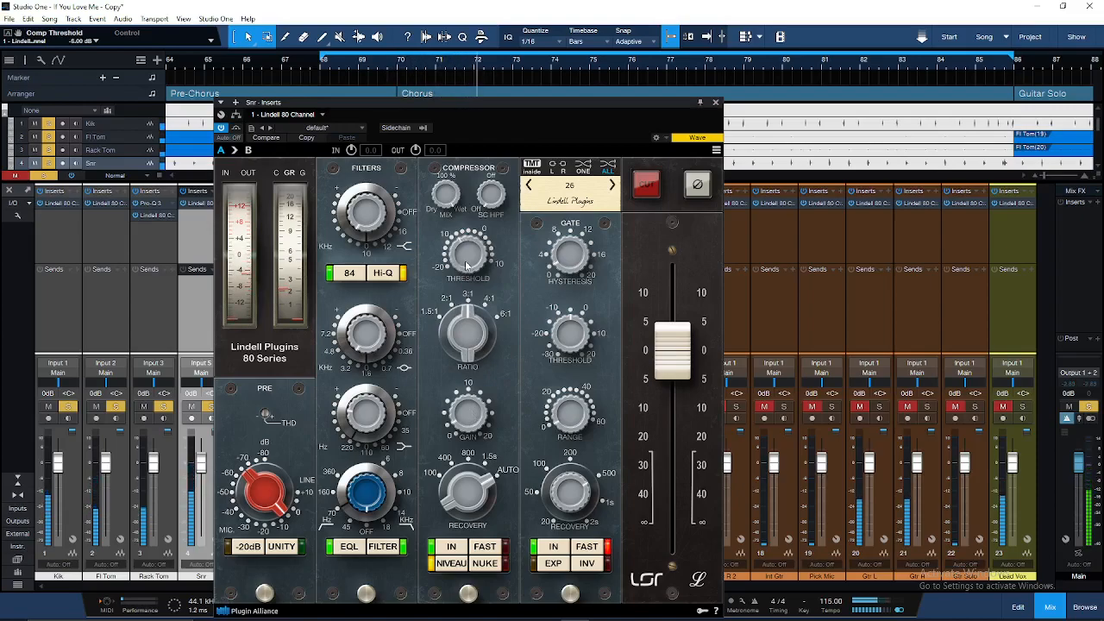
scroll(471, 479, "down", 3)
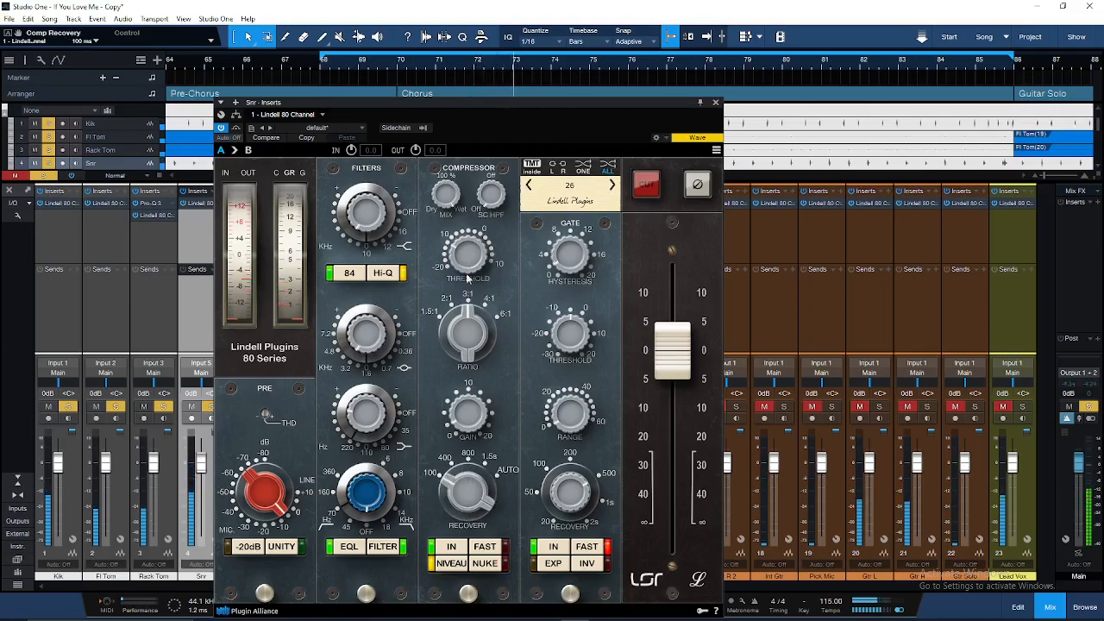
scroll(470, 255, "down", 2)
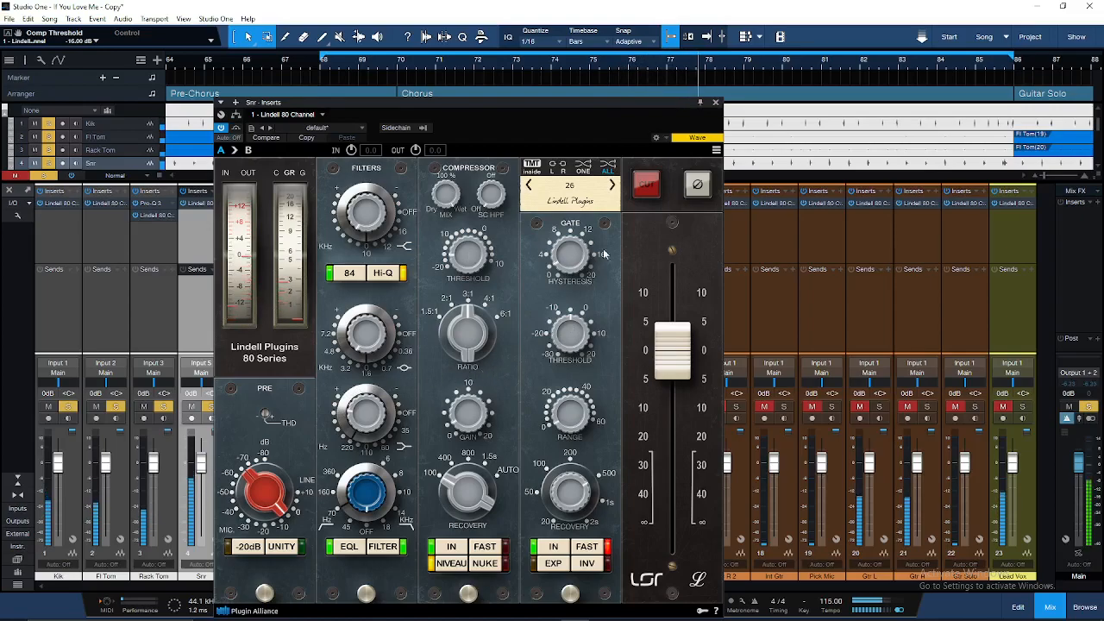
left_click(715, 102)
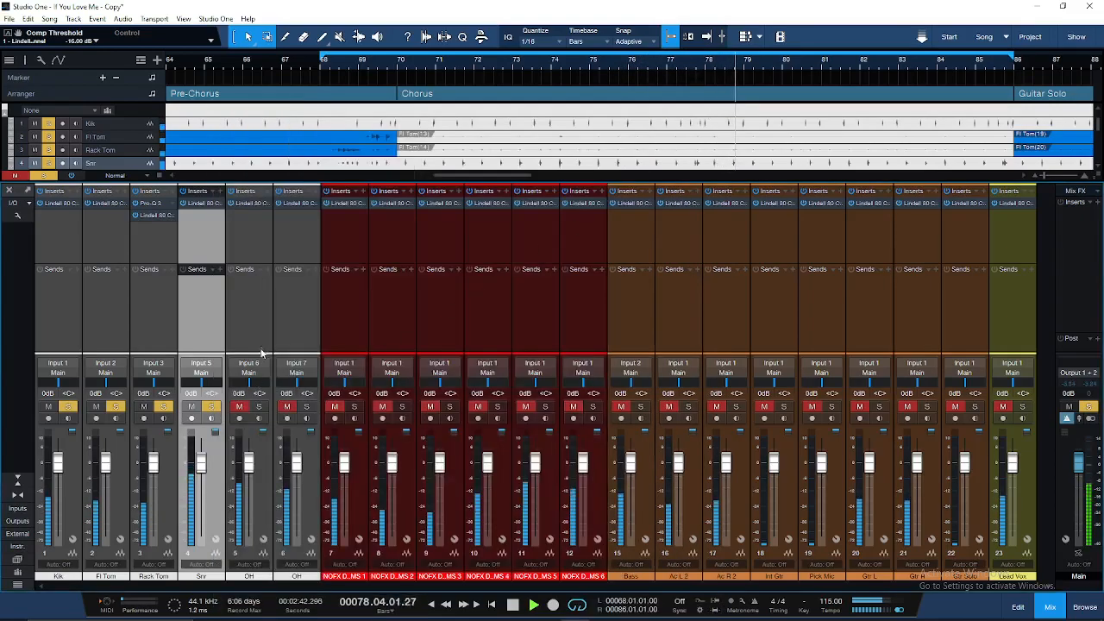
Solo the first OH channel, leaving the second OH channel muted
left_click(258, 406)
left_click(306, 406)
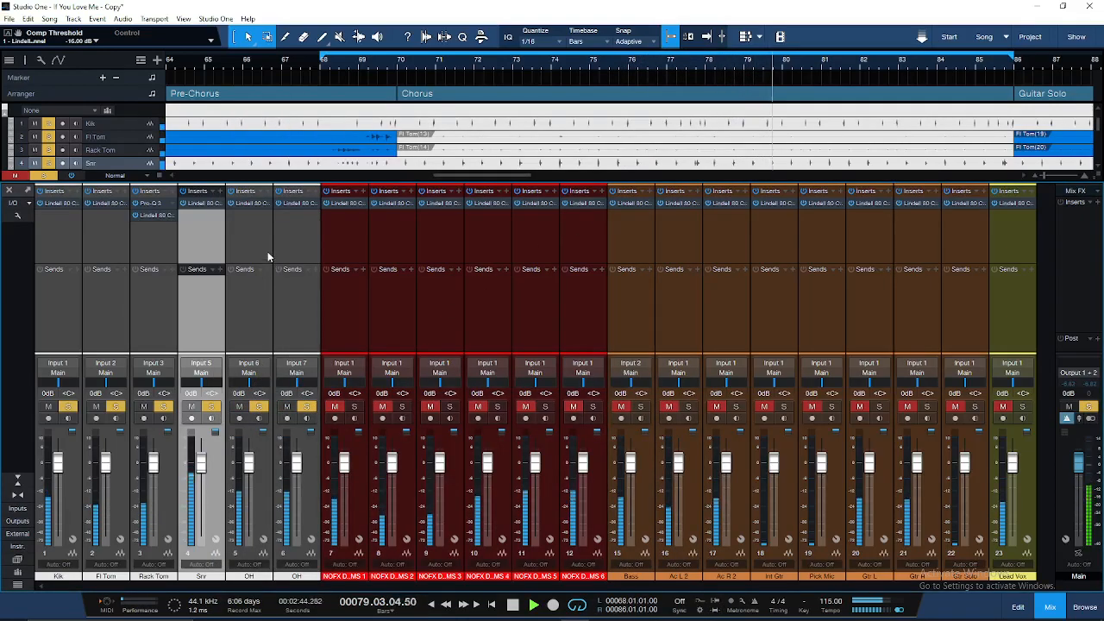
left_click(306, 406)
Switch the Snr and Rack Tom solos off and on again to compare the drums with and without them
left_click(212, 406)
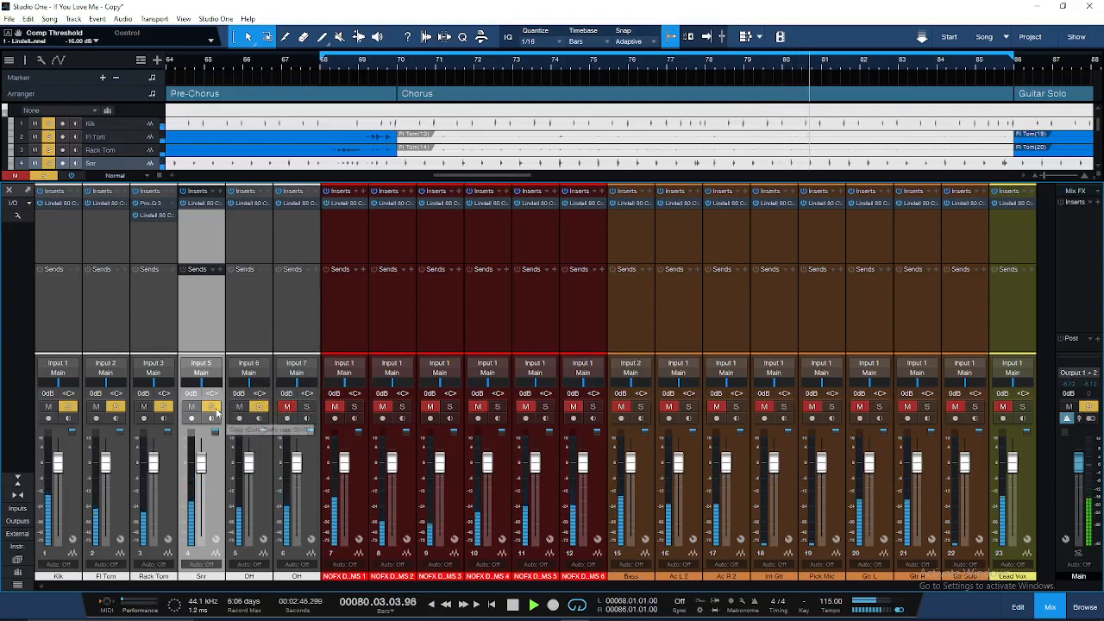
left_click(211, 406)
left_click(164, 406)
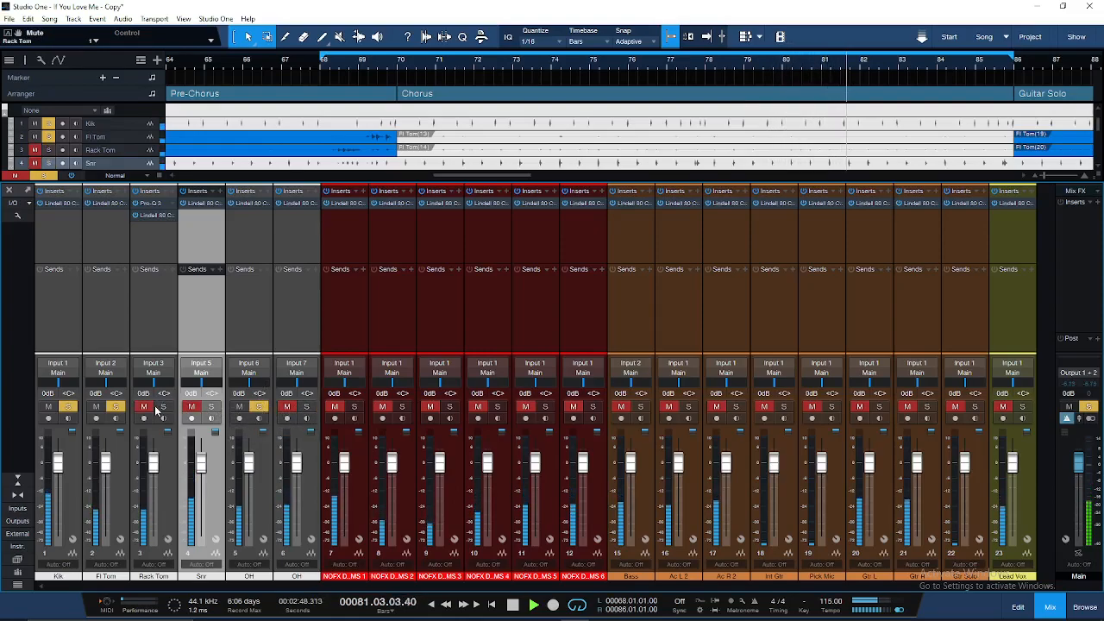
left_click(162, 407)
left_click(162, 407)
left_click(162, 407)
left_click(211, 406)
Open the first OH's Lindell 80 Channel, boost the highs by about 6.79 dB and set the mid frequency to 3200 Hz
left_click(252, 204)
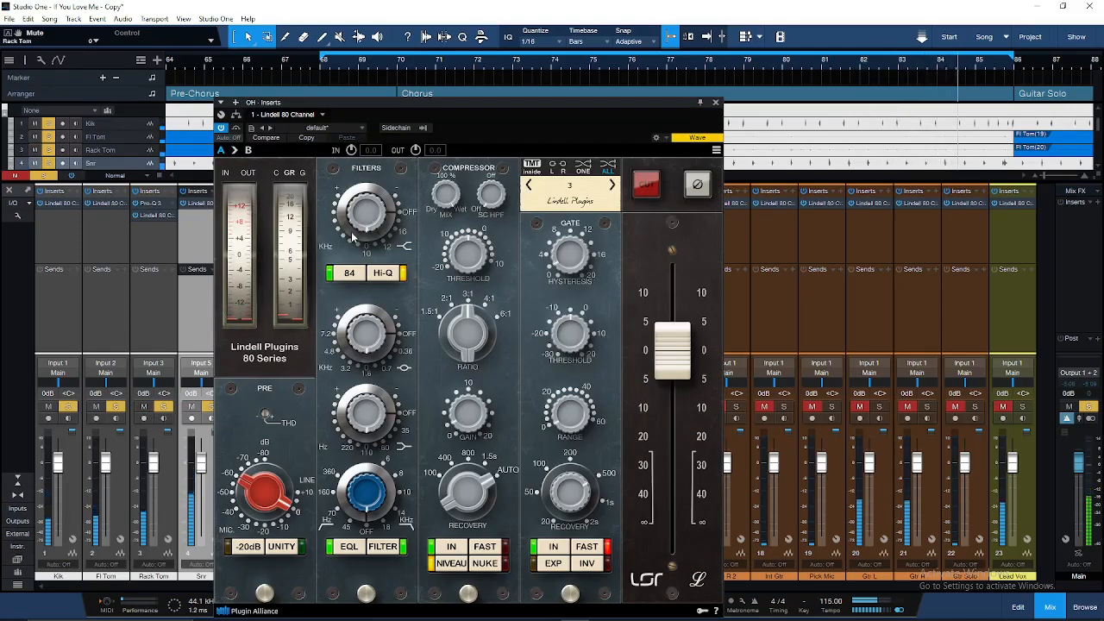
scroll(365, 216, "up", 2)
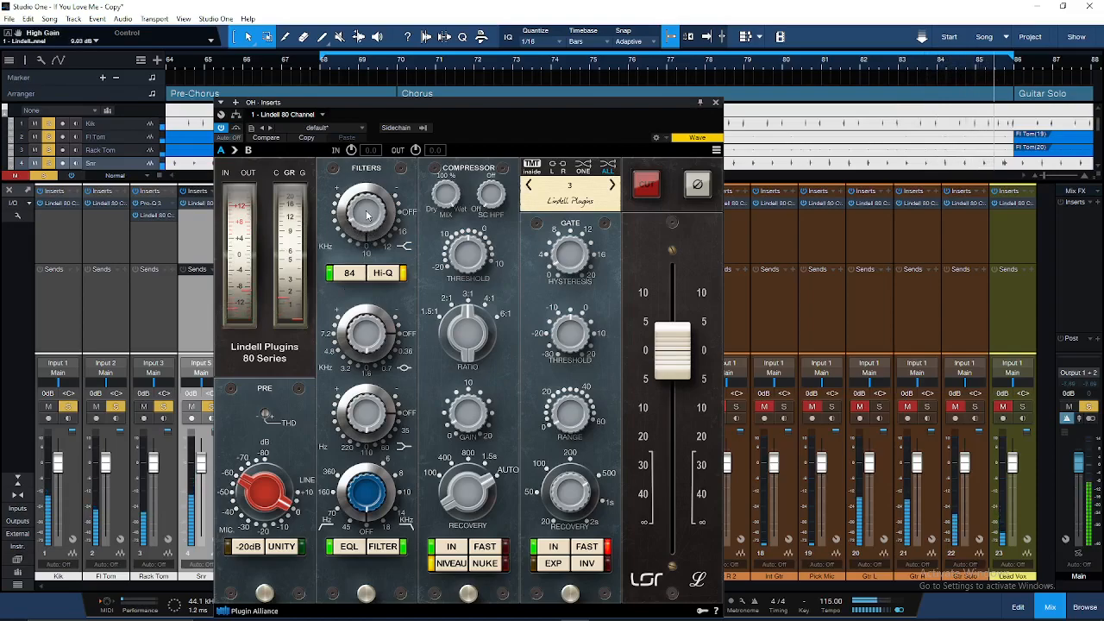
scroll(365, 215, "up", 1)
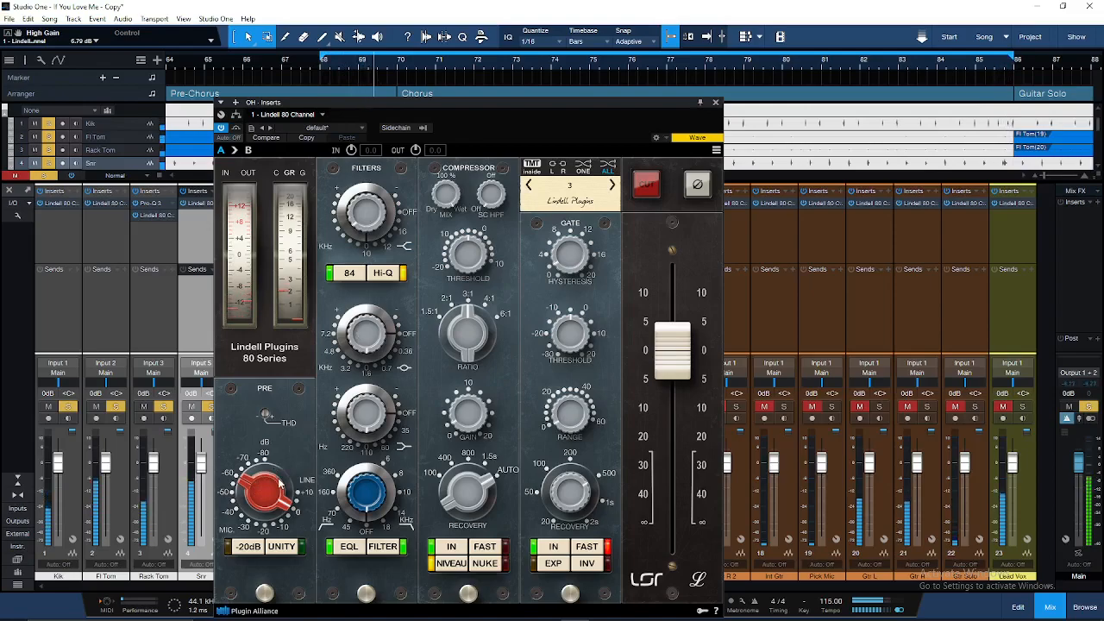
scroll(270, 489, "up", 1)
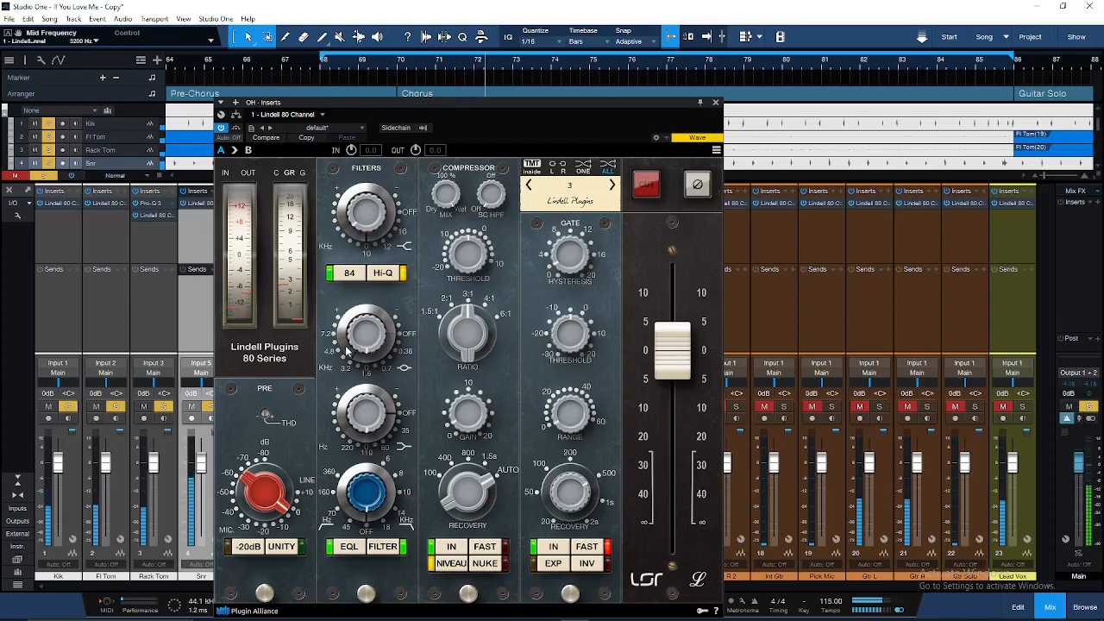
Adjust the first OH's mid gain, set its high gain to about 6.82 dB and close the plug-in
scroll(371, 336, "down", 3)
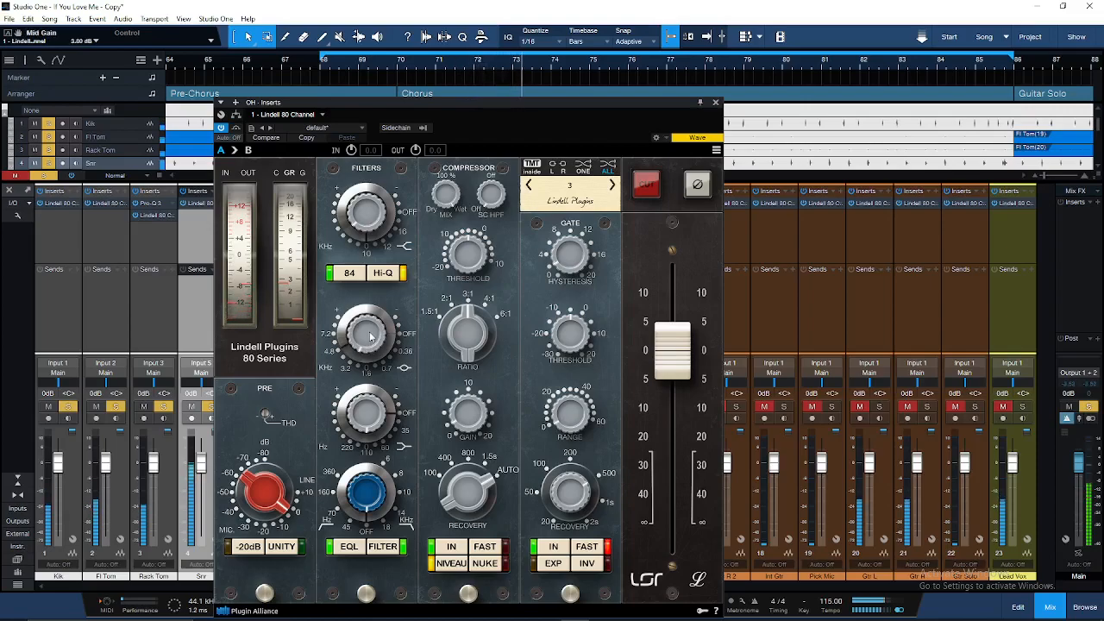
scroll(371, 213, "down", 1)
scroll(371, 213, "down", 4)
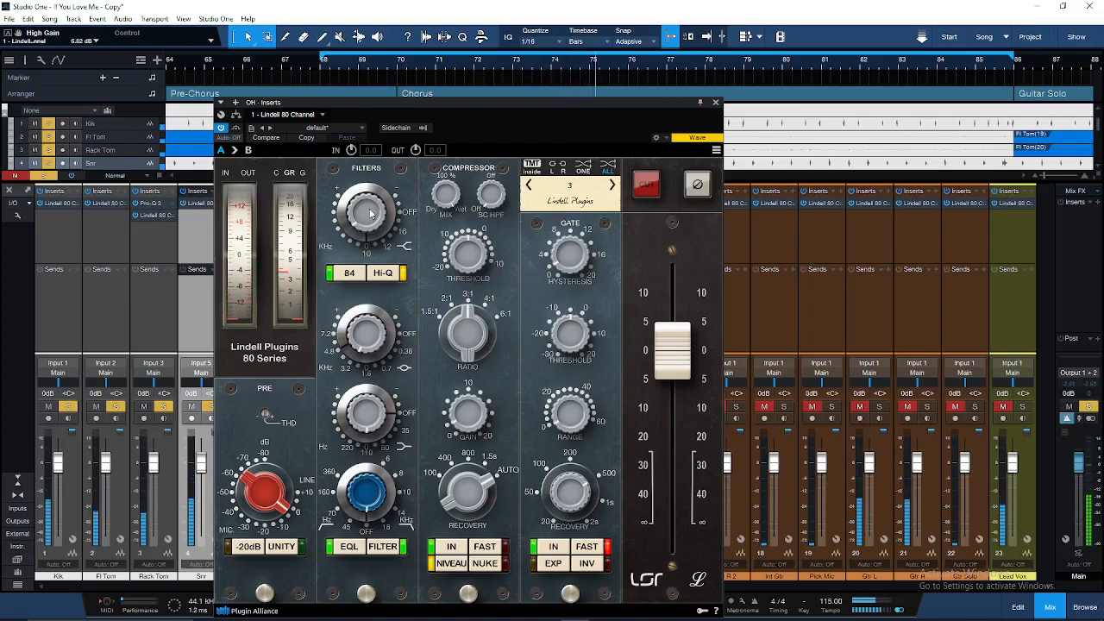
left_click(714, 102)
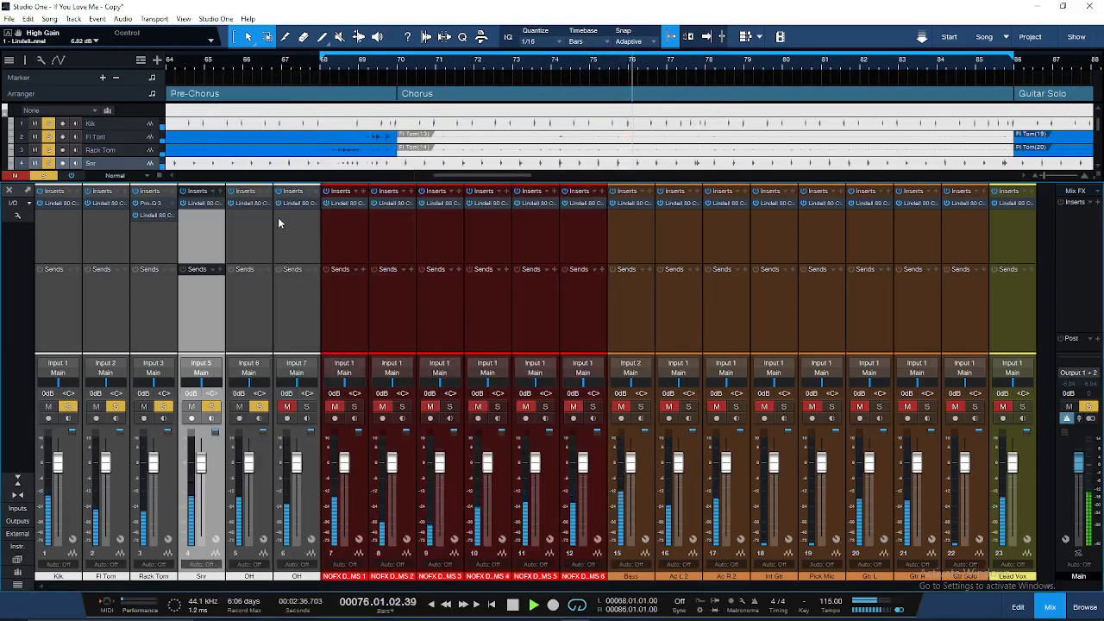
Check the Lindell 80 Channel settings on the second OH and solo that channel
left_click(255, 203)
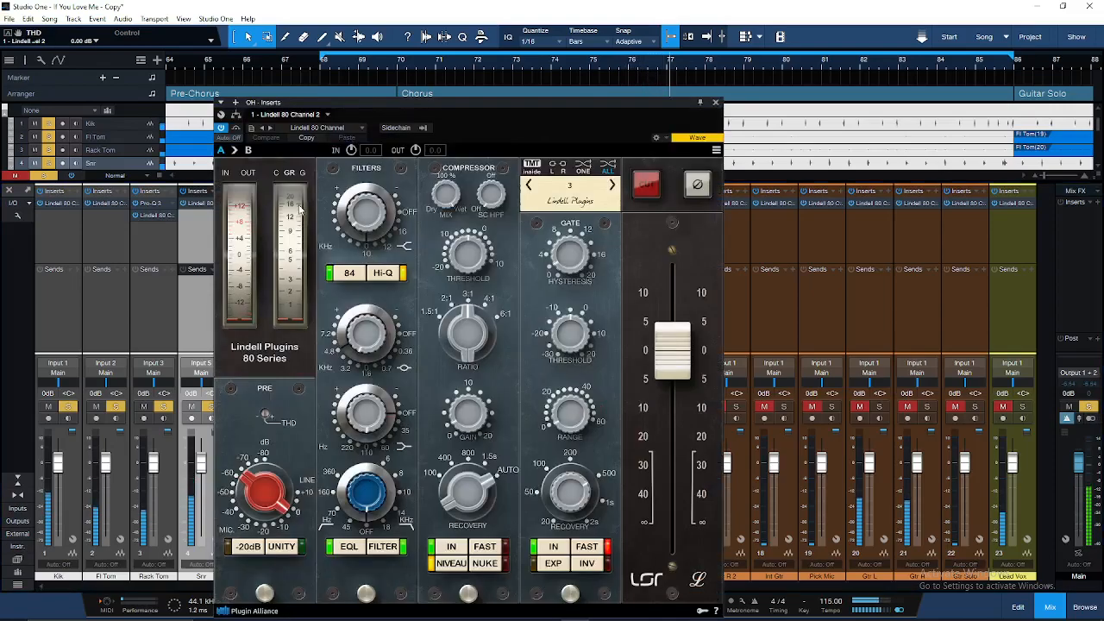
left_click(715, 102)
left_click(306, 407)
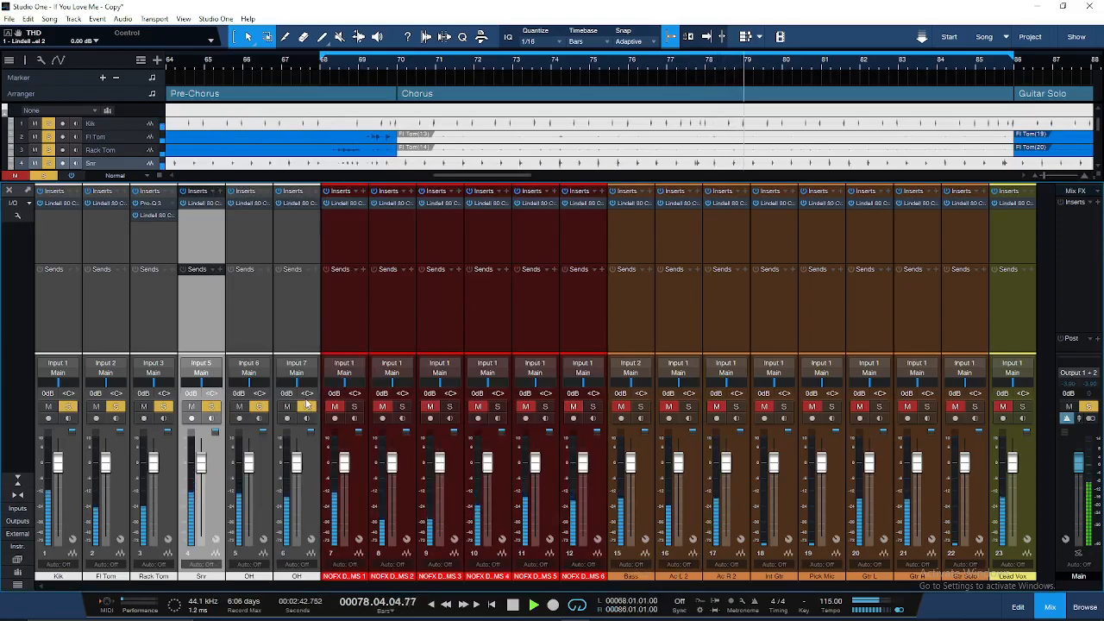
Open the first OH's Lindell 80 Channel and lower its output fader to -5.00 dB
left_click(254, 204)
left_click_drag(646, 331, 658, 387)
scroll(663, 388, "up", 4)
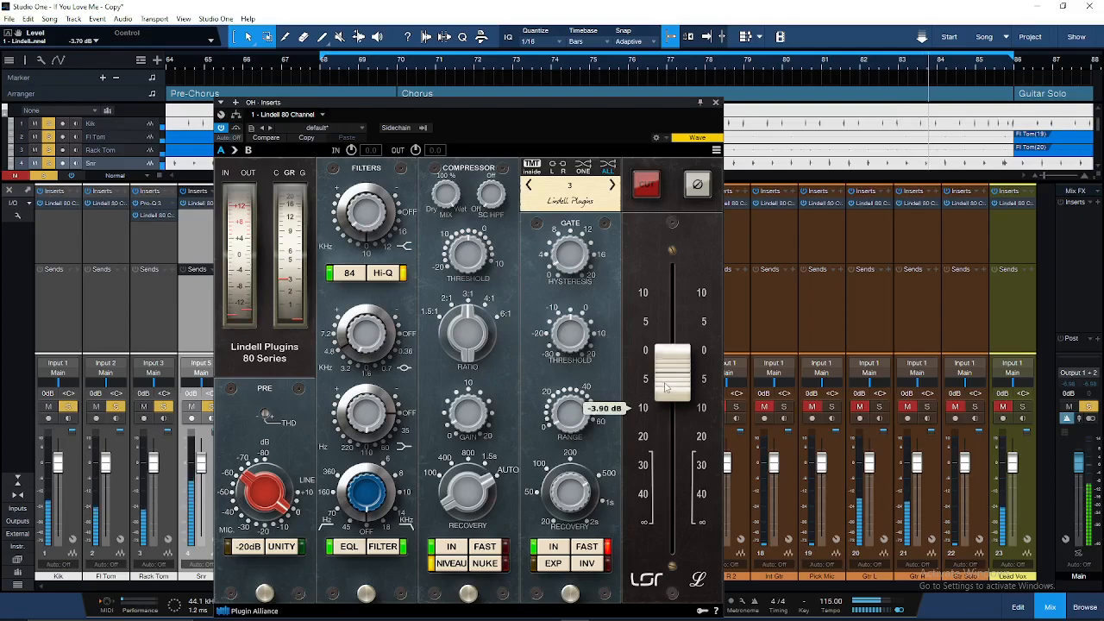
scroll(662, 392, "down", 1)
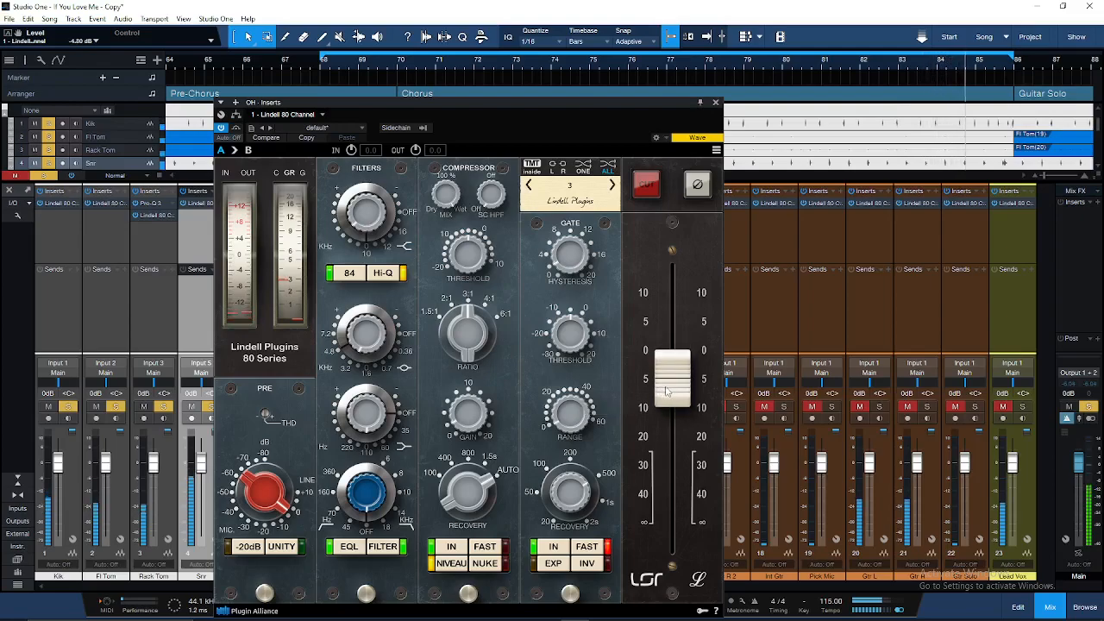
scroll(665, 393, "down", 2)
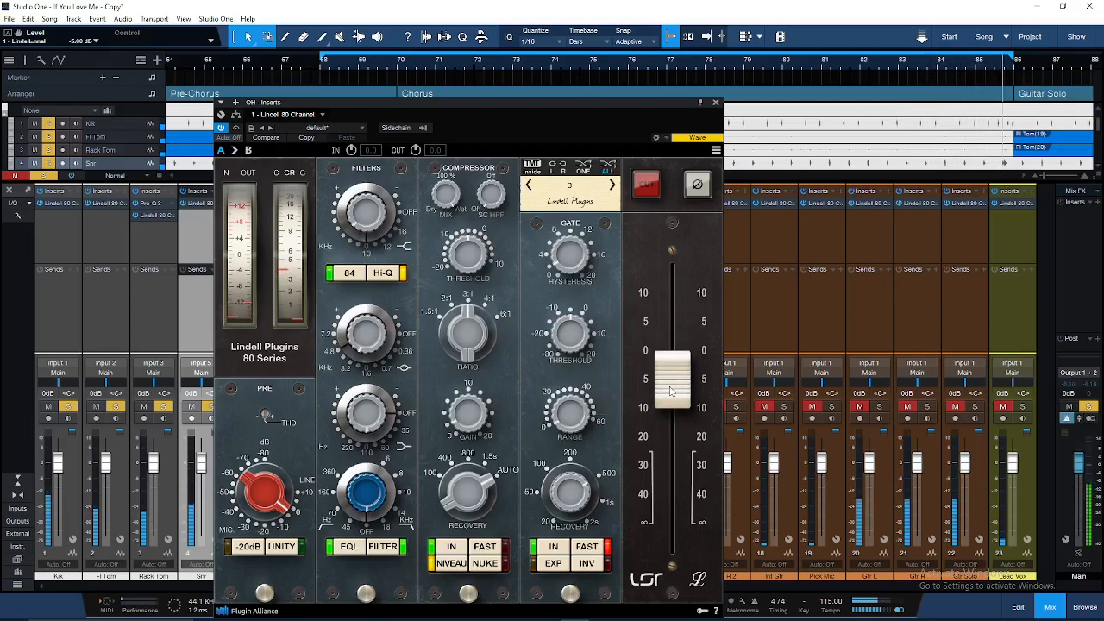
Reset the OH plug-in's output fader to 0 dB for comparison and bring it back to -5.00 dB
left_click(671, 391, "ctrl")
scroll(673, 366, "down", 7)
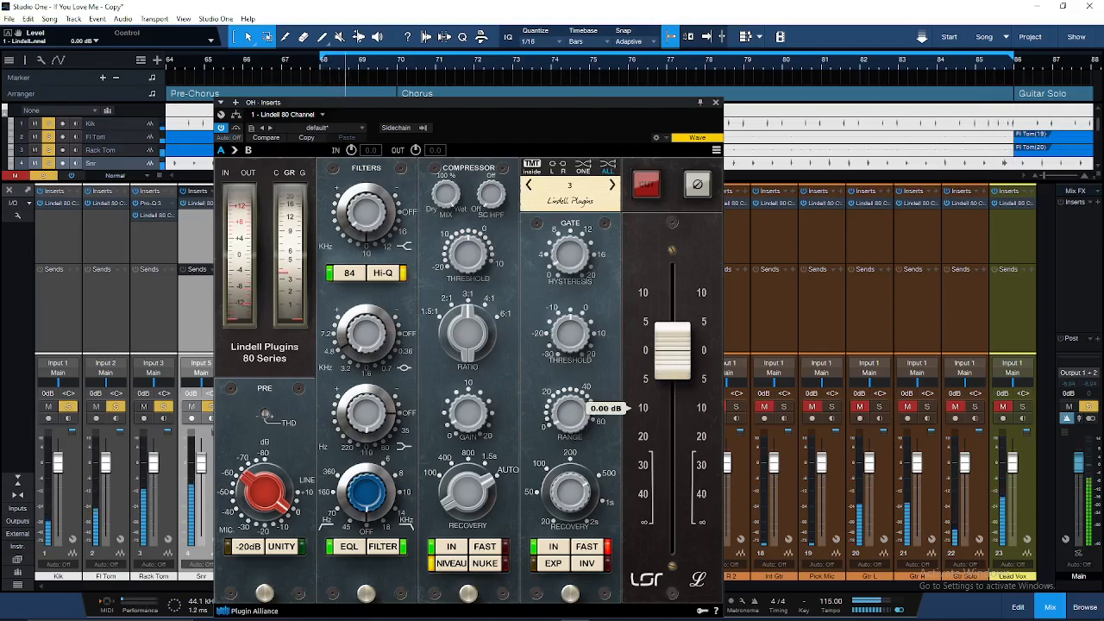
left_click_drag(671, 352, 670, 375)
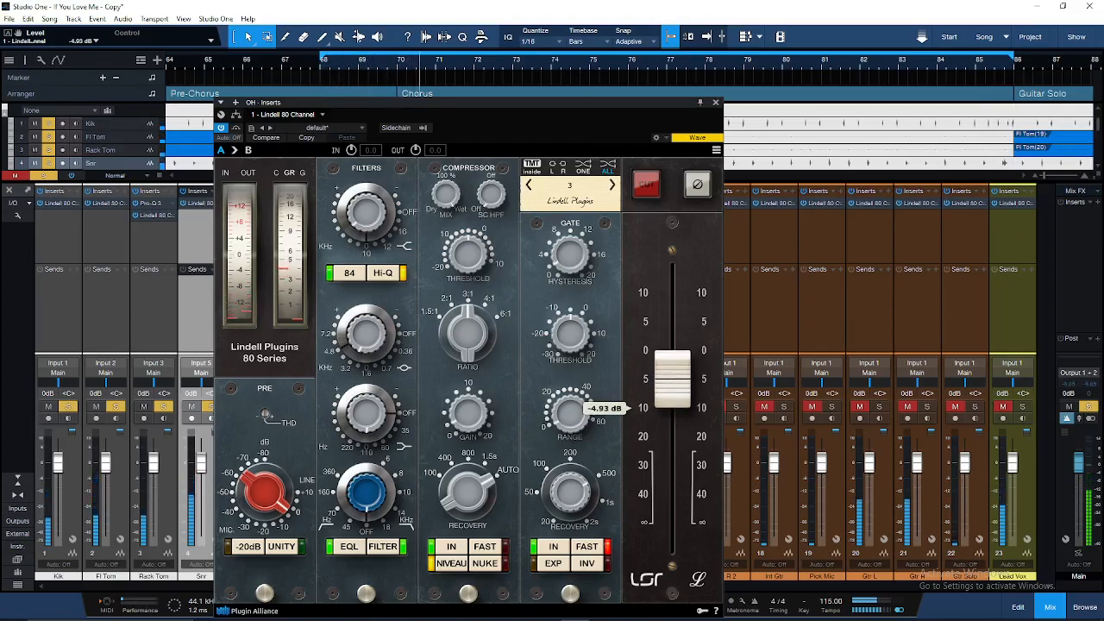
left_click_drag(672, 378, 672, 378)
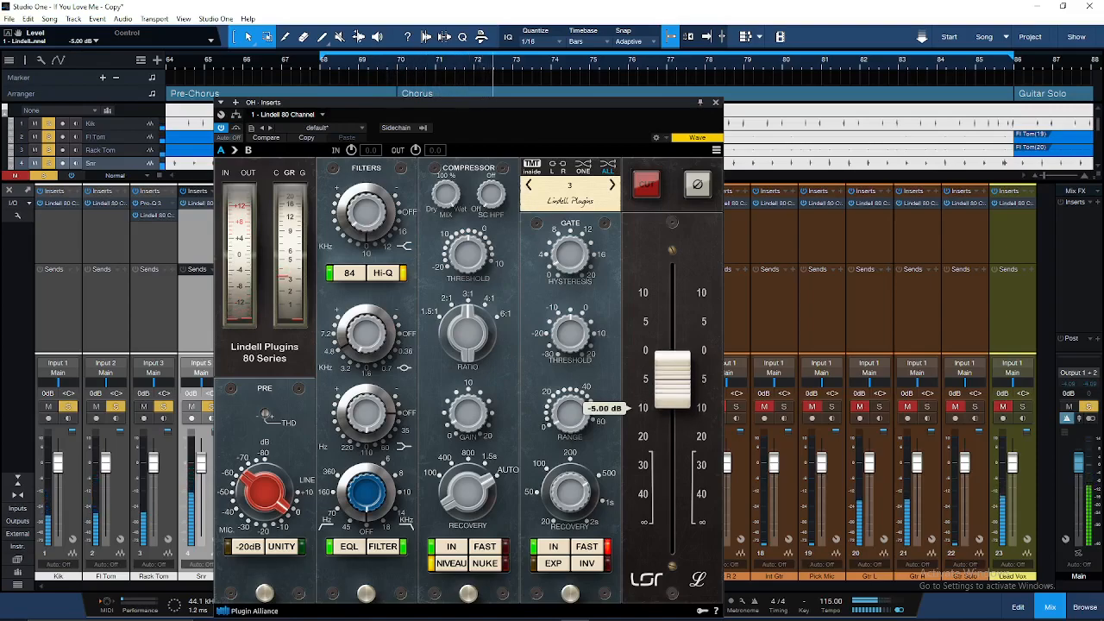
Switch to the second OH's Lindell 80 Channel, lower its output fader to -5.00 dB and close the plug-in
left_click(715, 102)
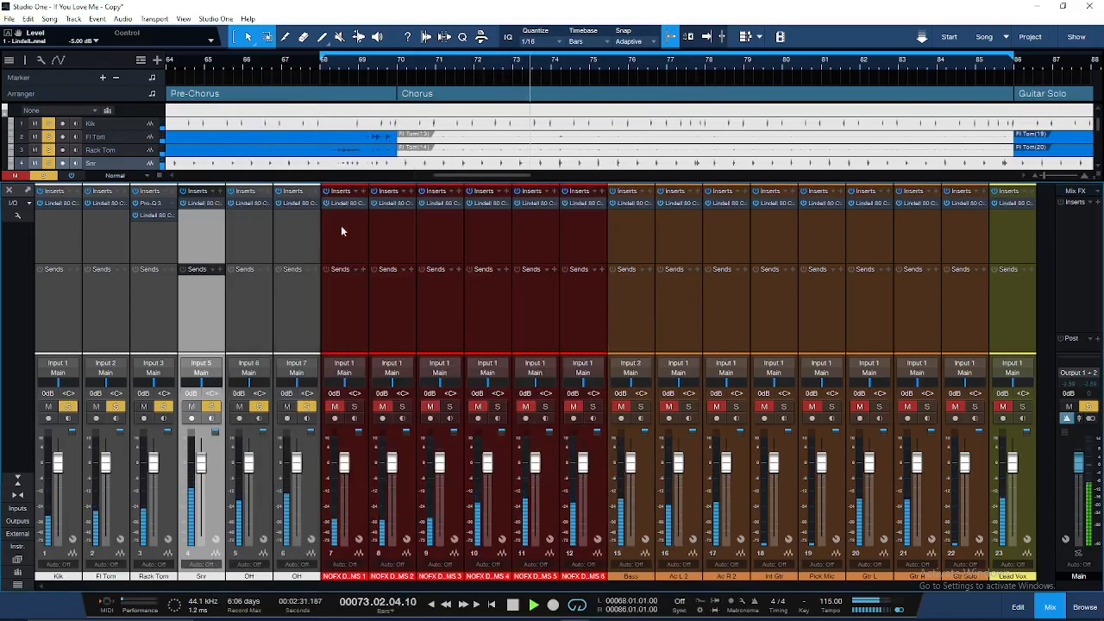
double_click(293, 203)
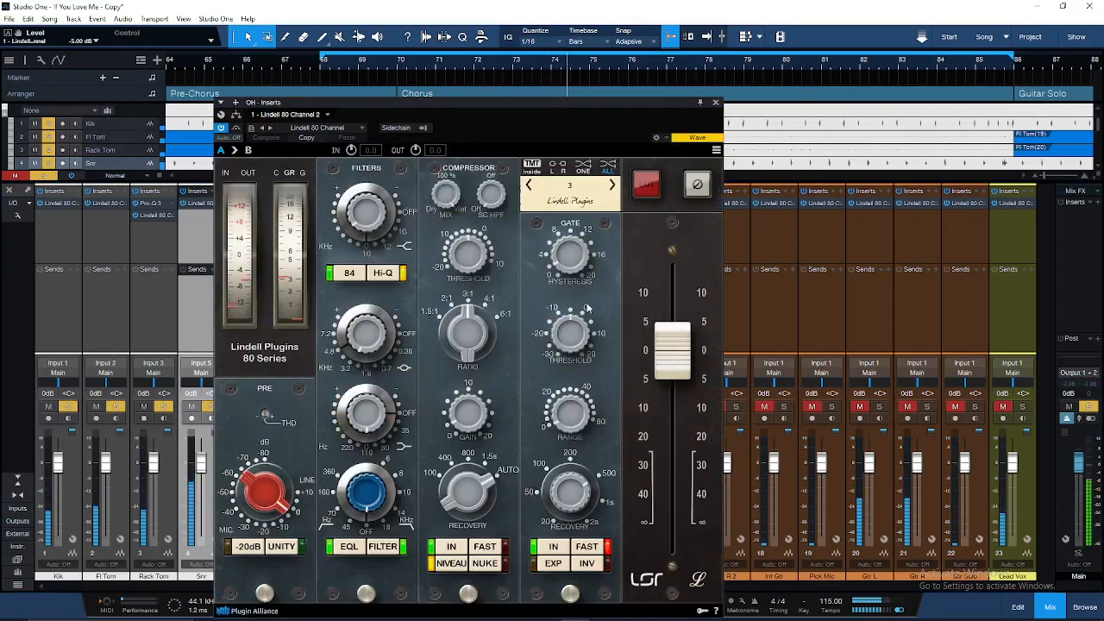
left_click_drag(663, 356, 664, 385)
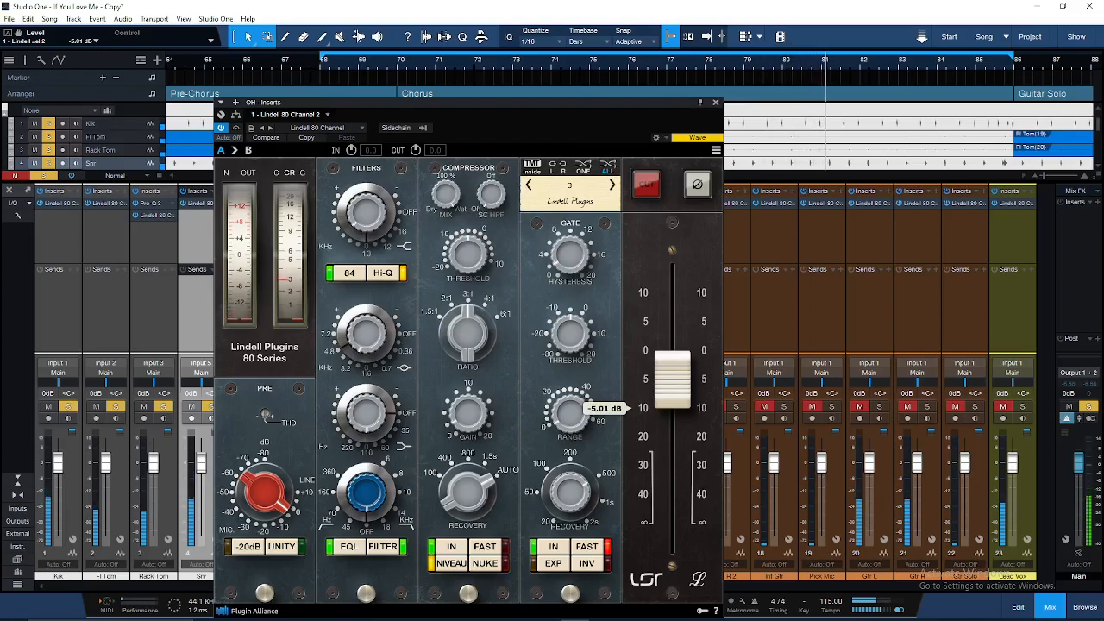
left_click_drag(663, 385, 664, 385)
left_click_drag(668, 389, 673, 389)
left_click(716, 102)
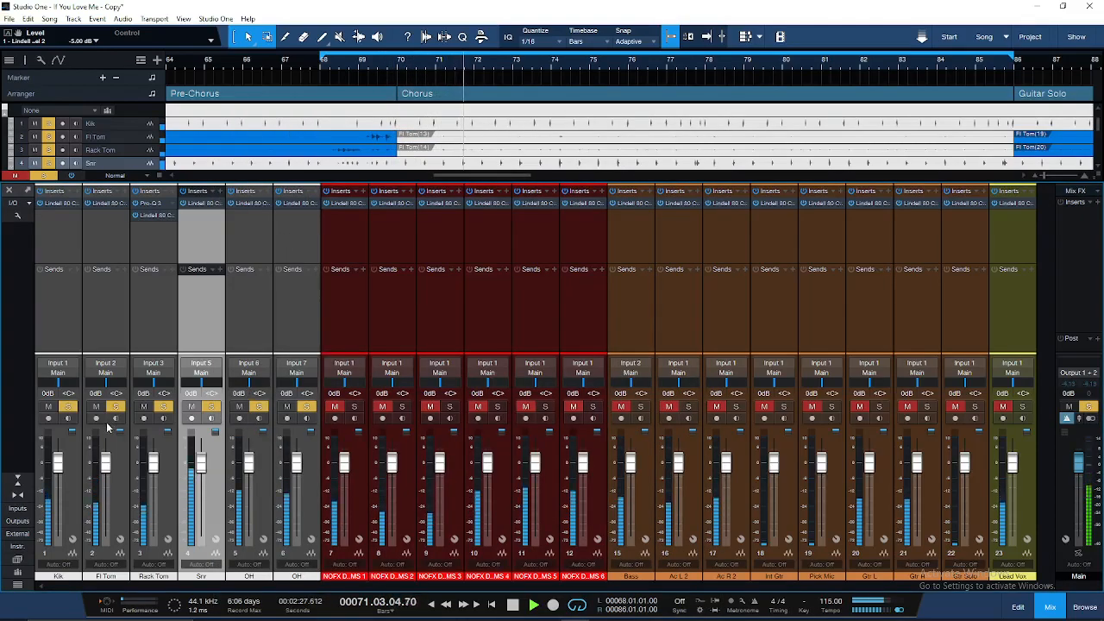
Open the Kik's Lindell 80 Channel, lower its compressor gain to about 2.01 dB and set the compressor threshold to 0 dB
left_click(75, 471)
left_click(314, 464, "shift")
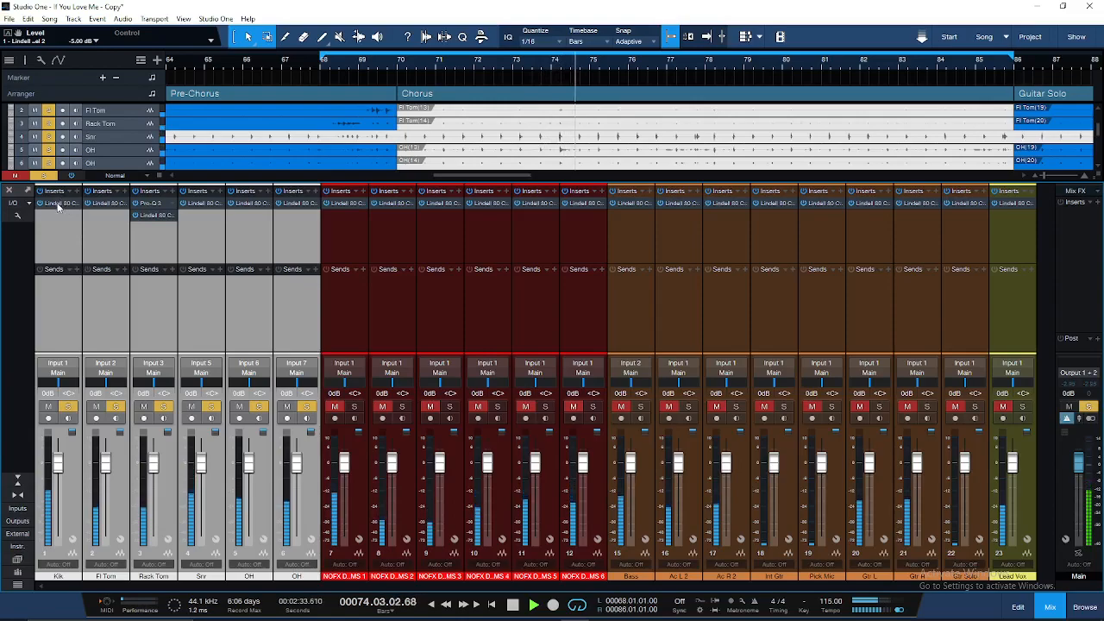
left_click(56, 202)
left_click(65, 203)
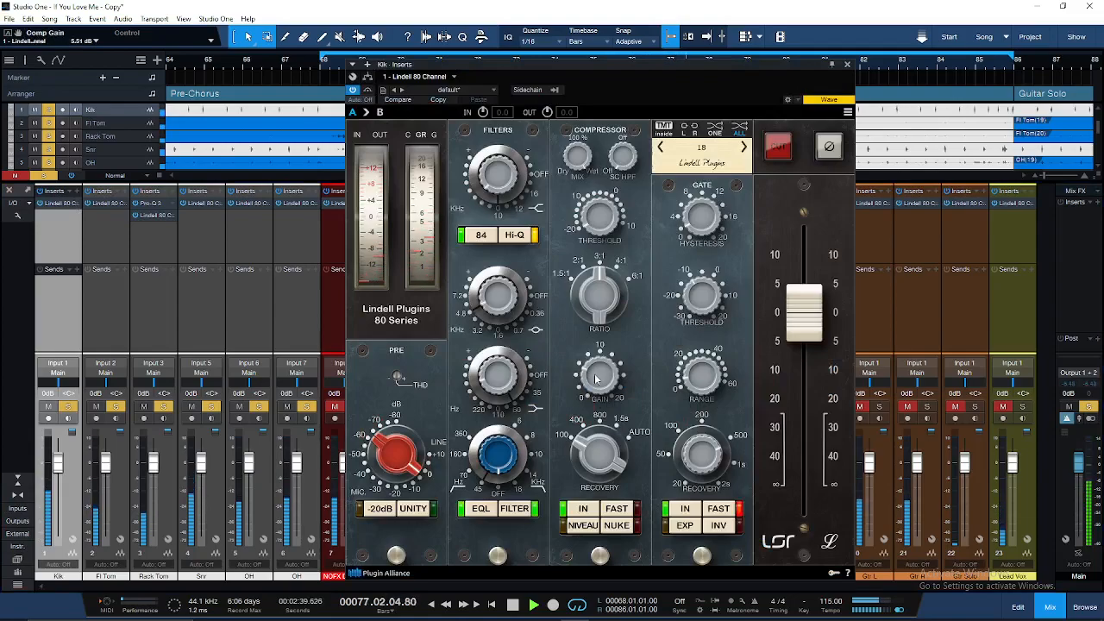
scroll(594, 378, "down", 7)
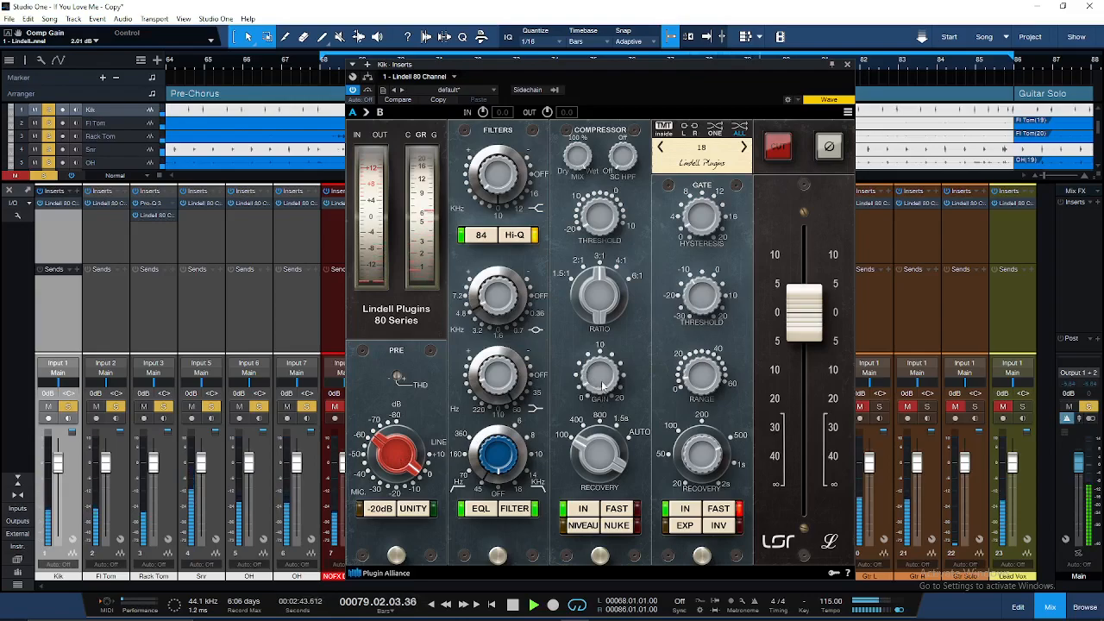
scroll(594, 228, "up", 8)
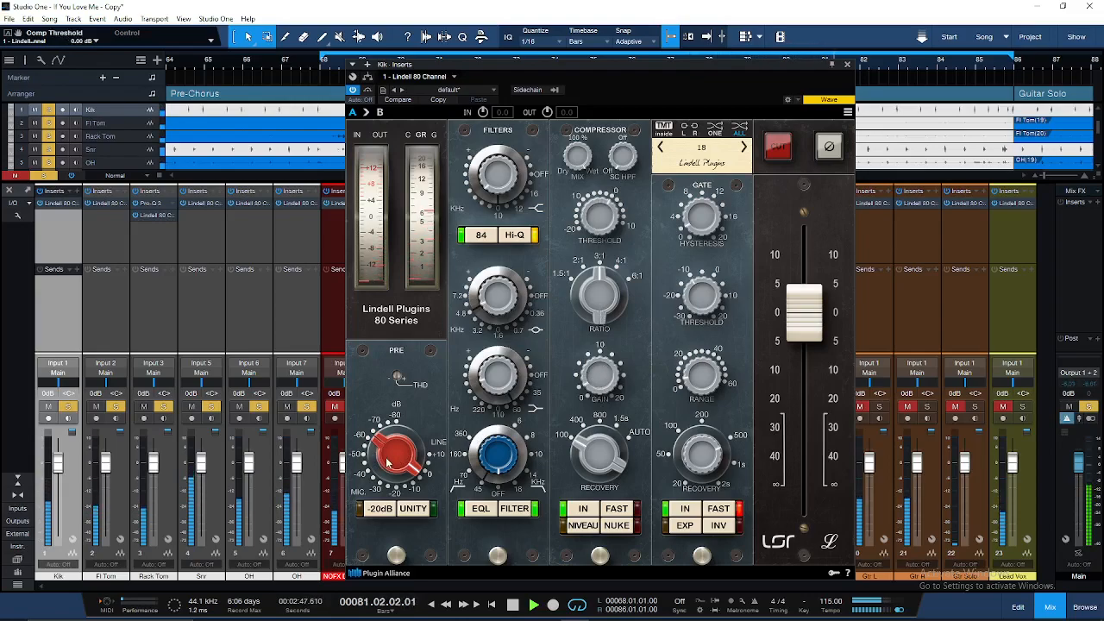
Try more preamp gain on the Kik, return it to 0 dB, set the compressor gain to about 2.44 dB and close the plug-in
scroll(387, 463, "up", 2)
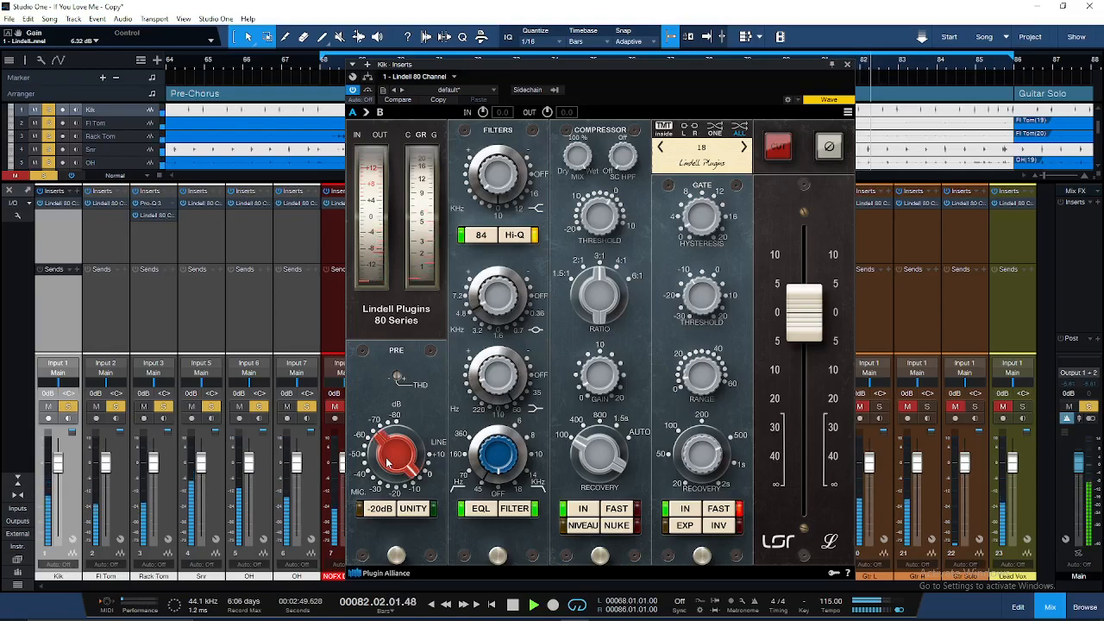
scroll(387, 463, "down", 3)
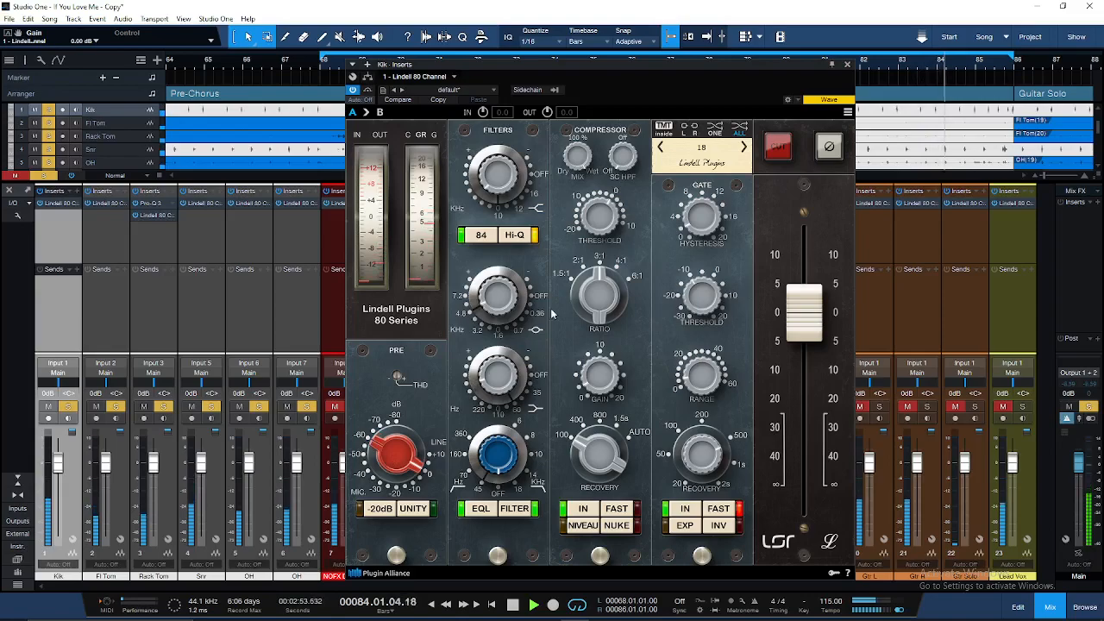
scroll(604, 221, "down", 4)
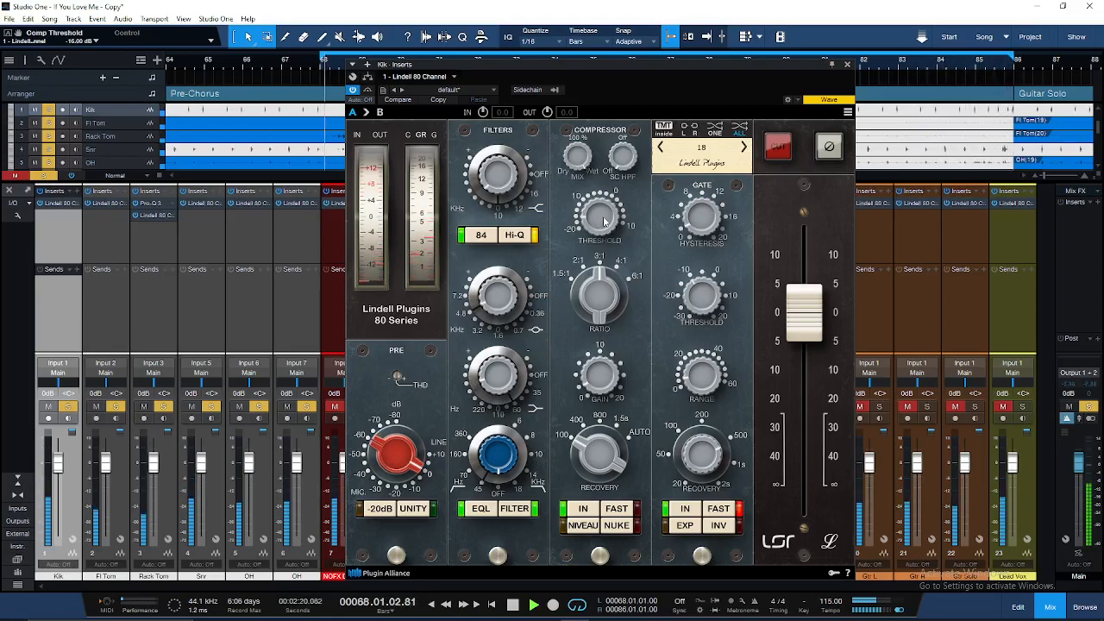
scroll(606, 386, "up", 2)
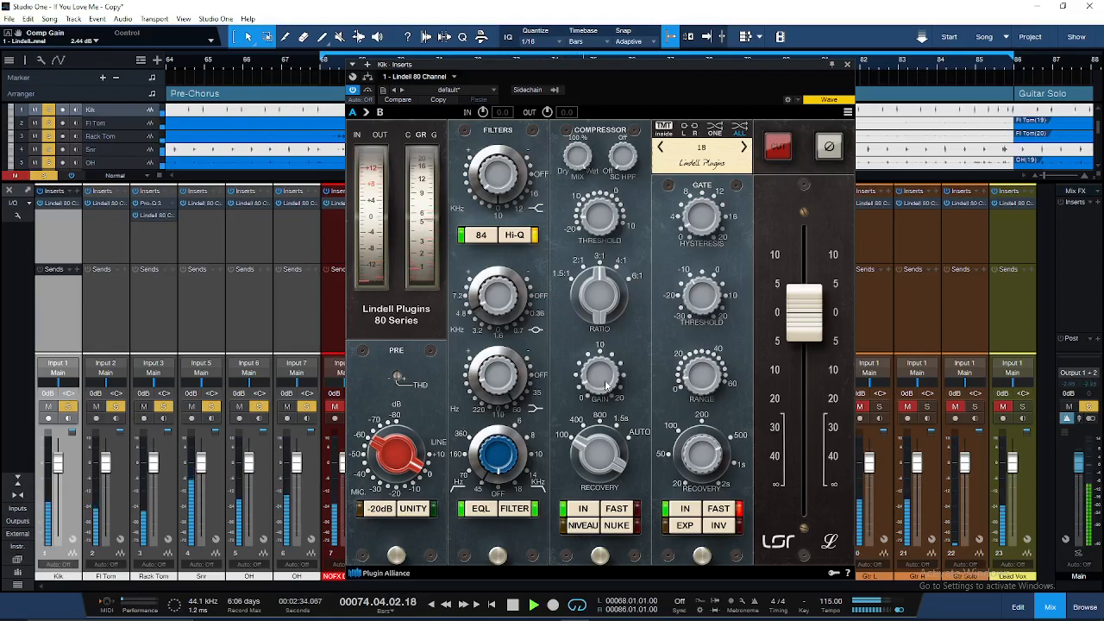
left_click(848, 65)
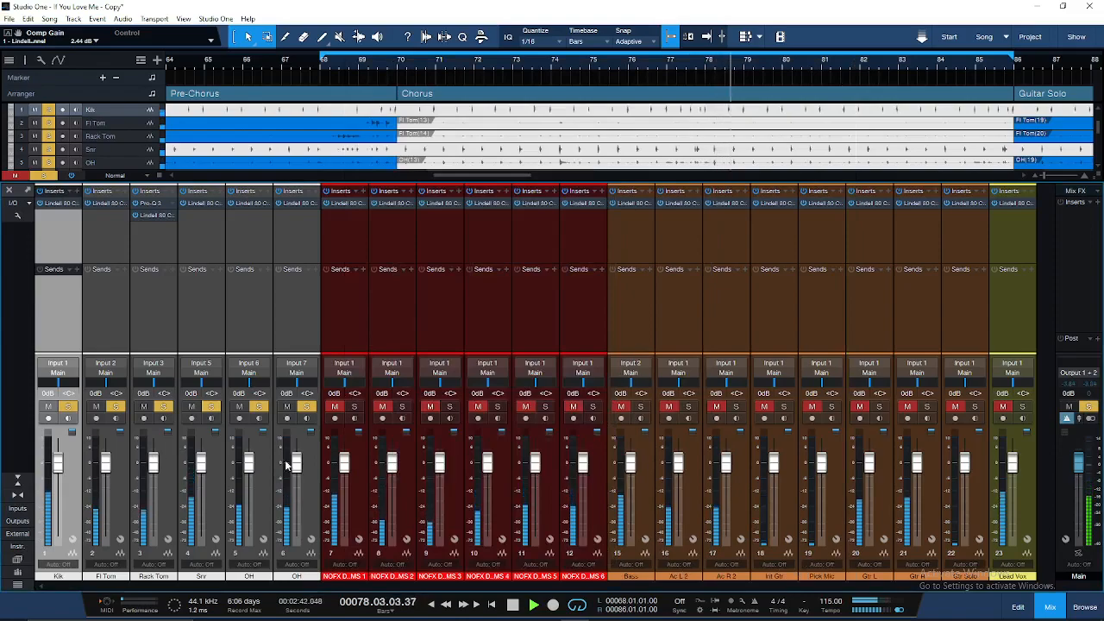
Select all drum channels from Kik to the second OH and take them out of solo
left_click(311, 459, "shift")
left_click(307, 408)
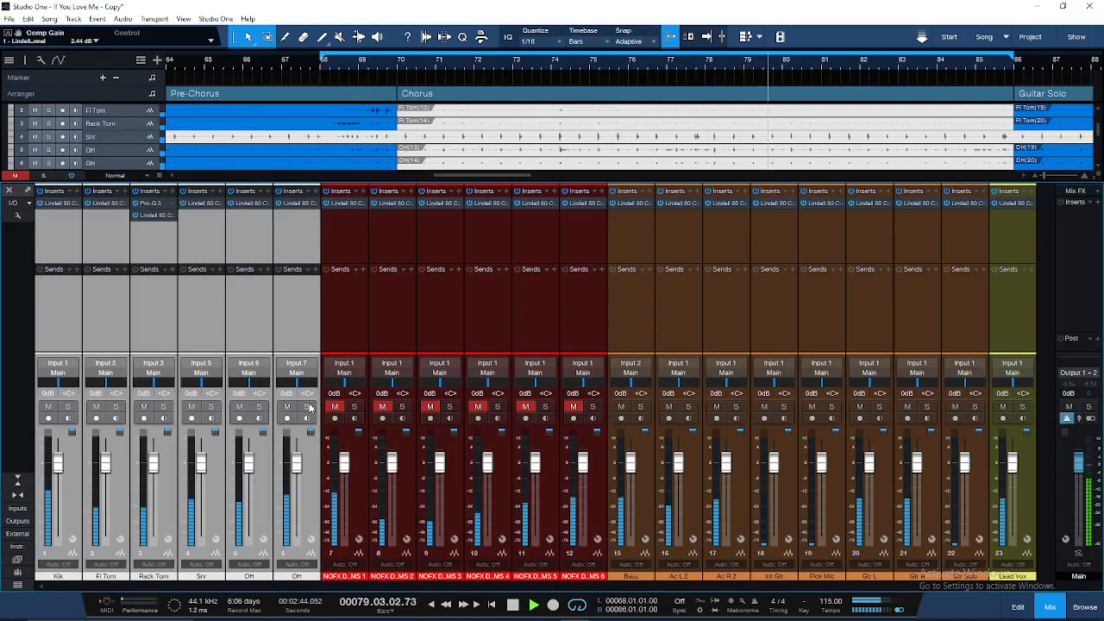
Set the Kik plug-in's high gain to about 5.19 dB and its preamp gain to about 9.48 dB, and close it
left_click(59, 204)
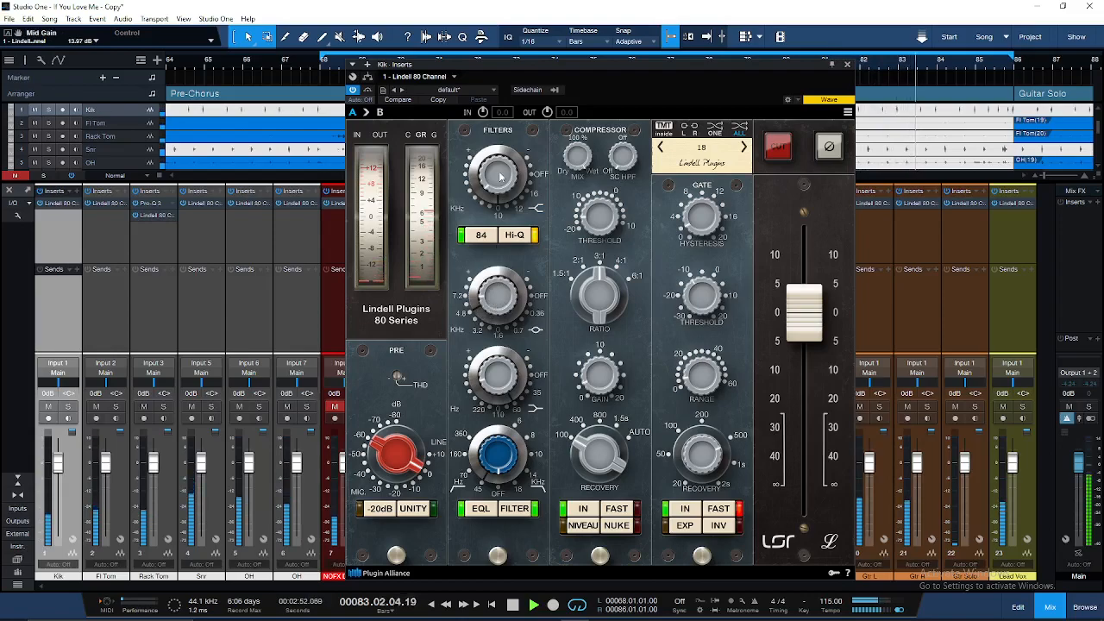
scroll(499, 179, "down", 1)
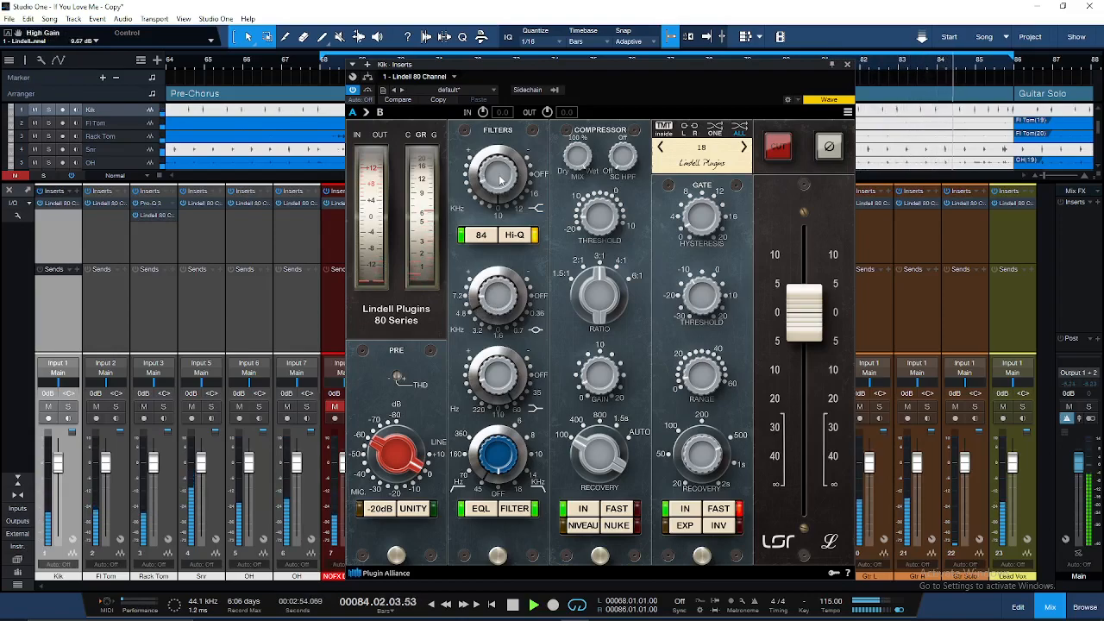
left_click_drag(500, 179, 497, 205)
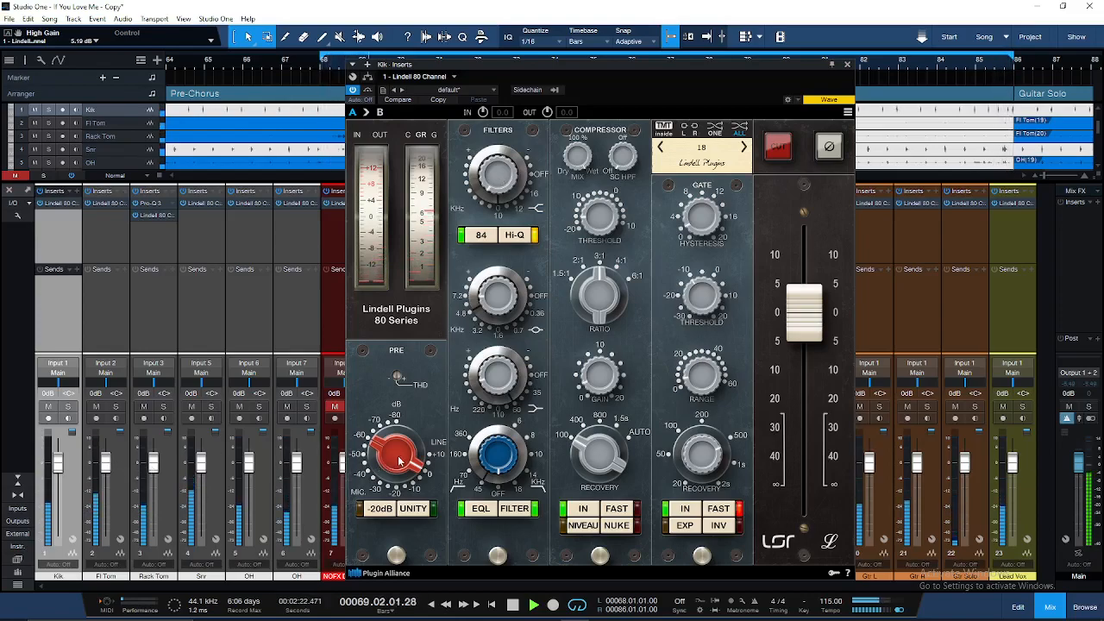
scroll(398, 459, "down", 5)
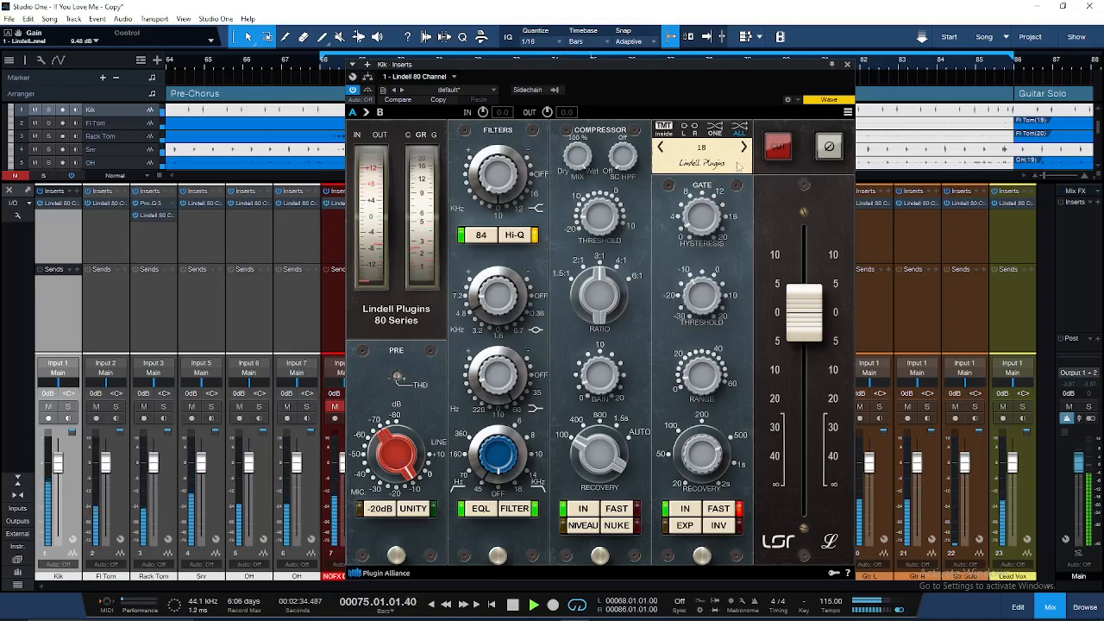
left_click(848, 64)
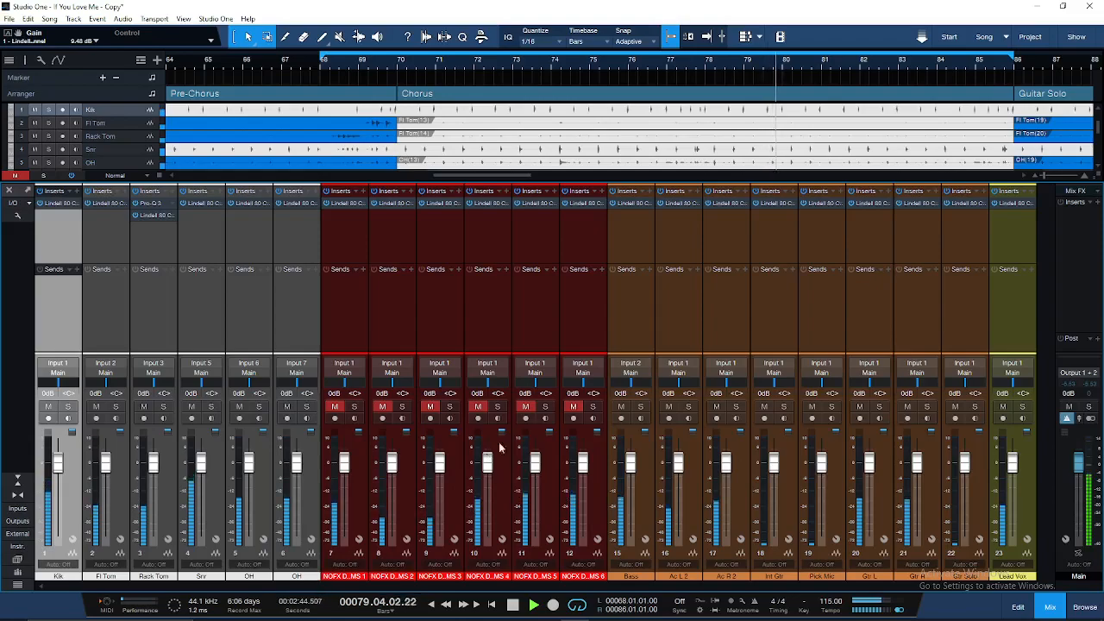
Open the Lindell 80 Channel on Ac L 2, place its window clear of the channel strip and solo the channel
left_click(629, 314)
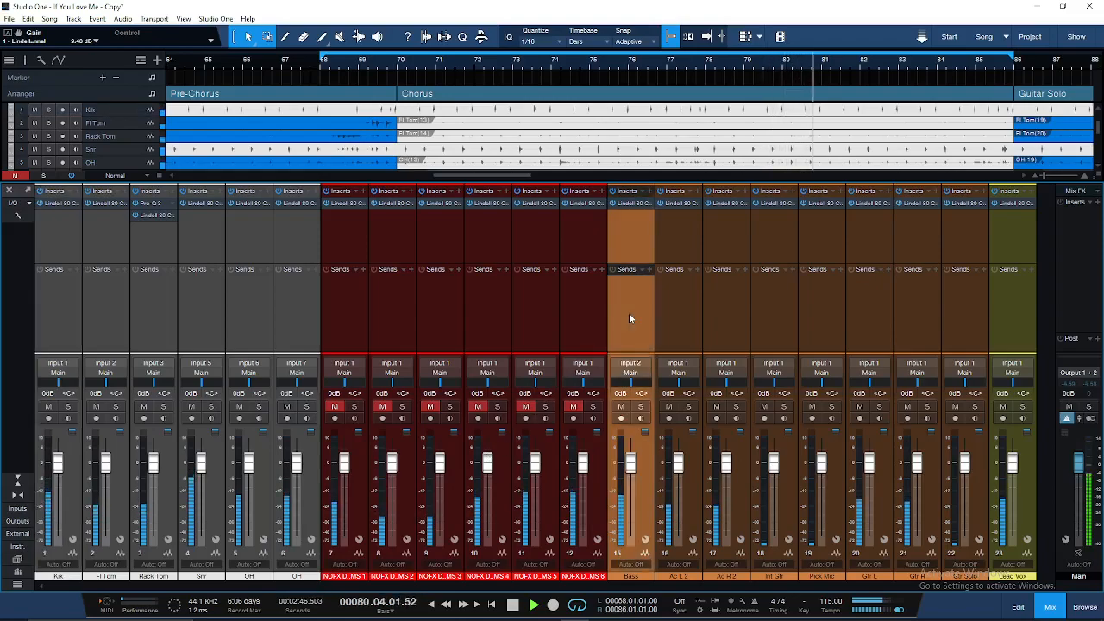
left_click(661, 276)
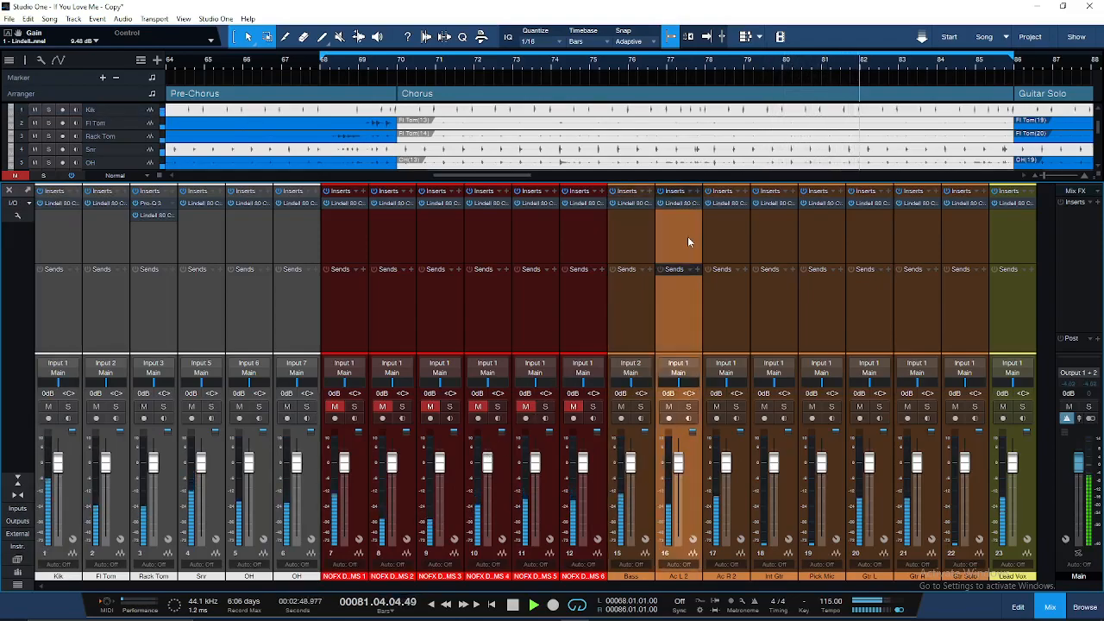
left_click(698, 193)
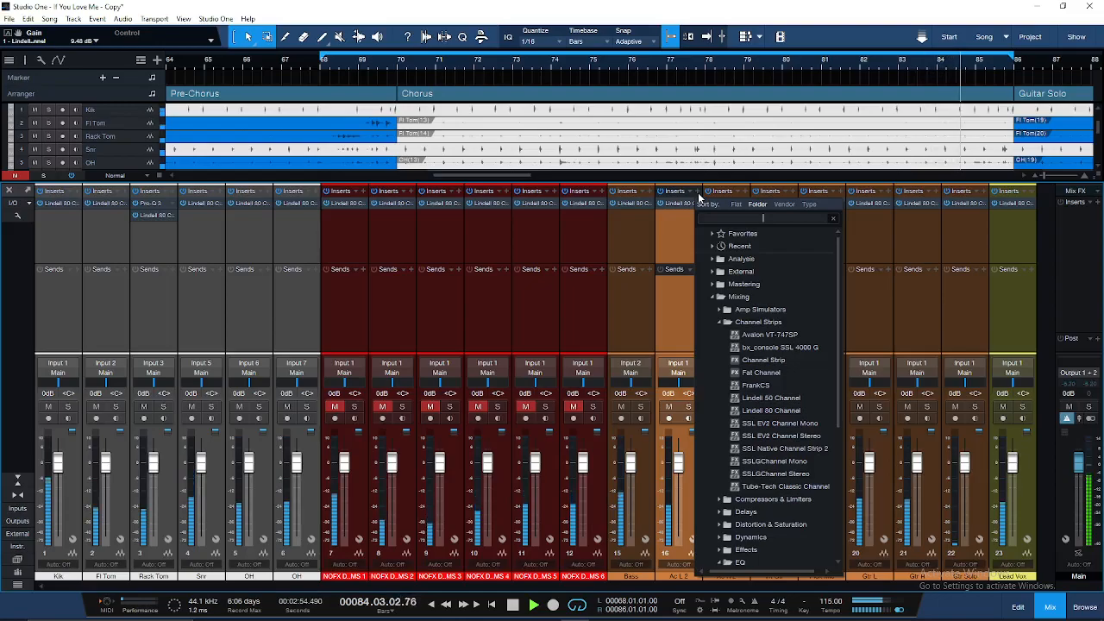
left_click(678, 210)
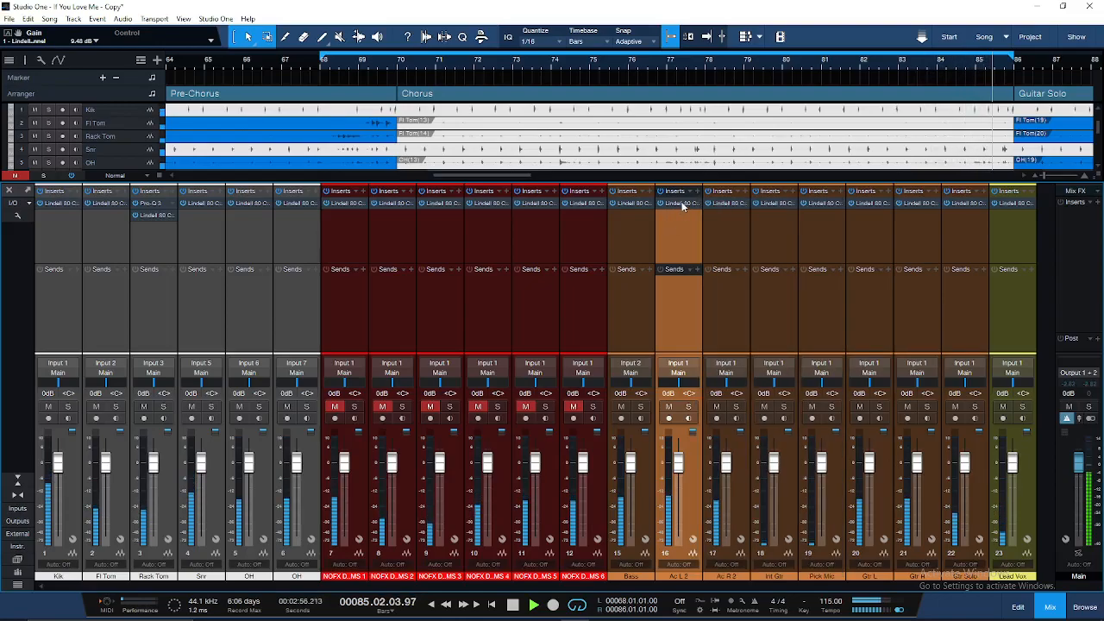
left_click(678, 204)
left_click_drag(630, 63, 420, 77)
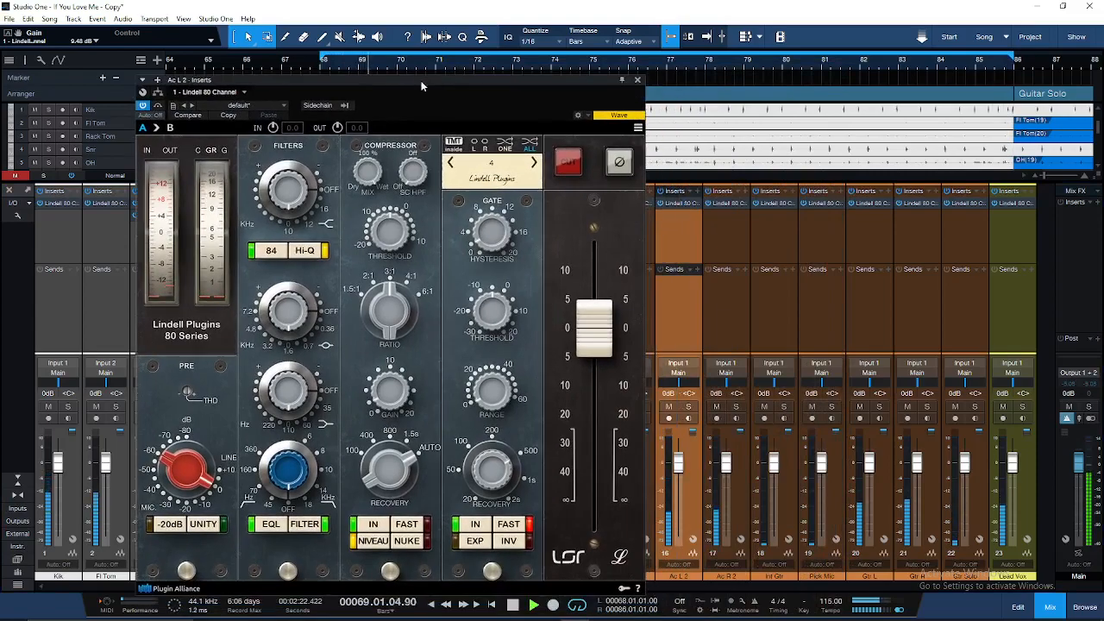
left_click(689, 407)
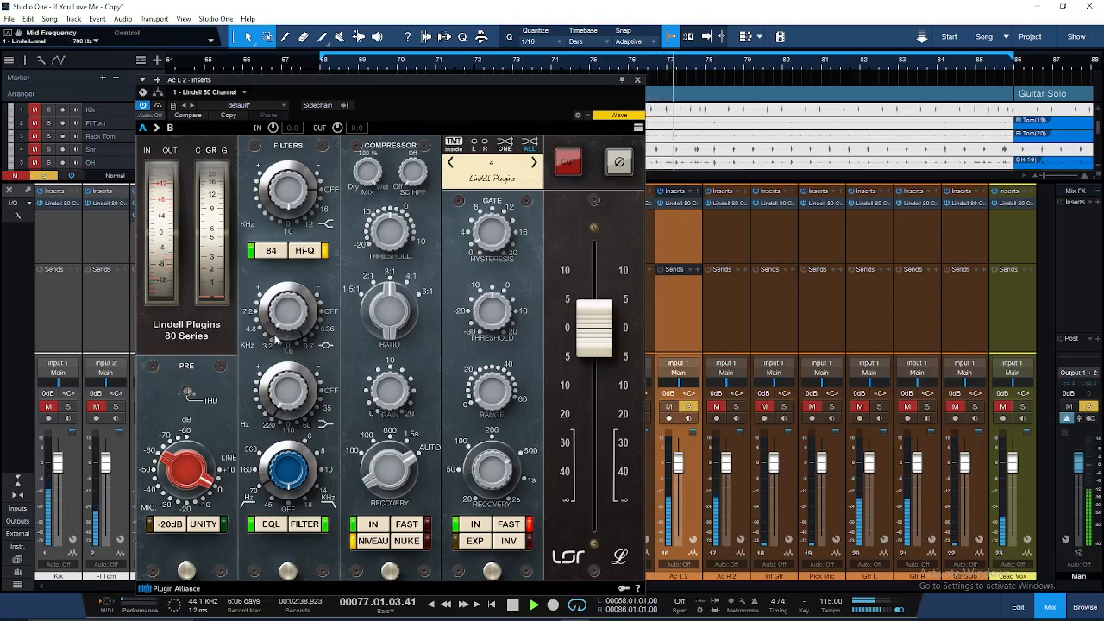
Try the Ac L 2 EQ with a high gain of about 4.51 dB and a mid boost of about 5.05 dB at 1600 Hz
scroll(295, 313, "down", 6)
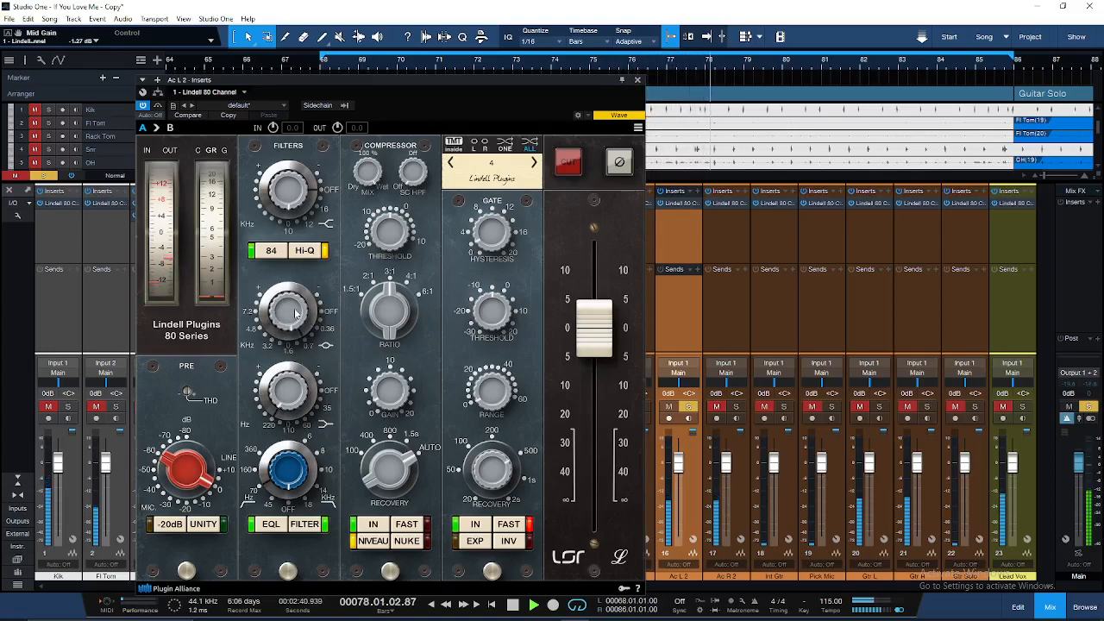
scroll(291, 204, "up", 5)
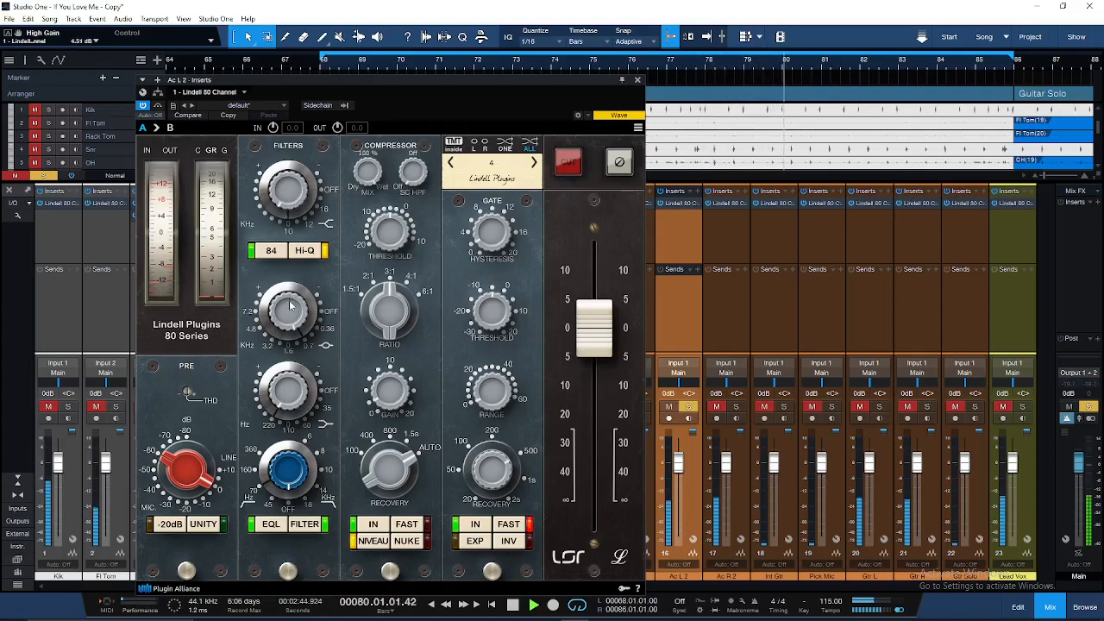
scroll(292, 198, "down", 2)
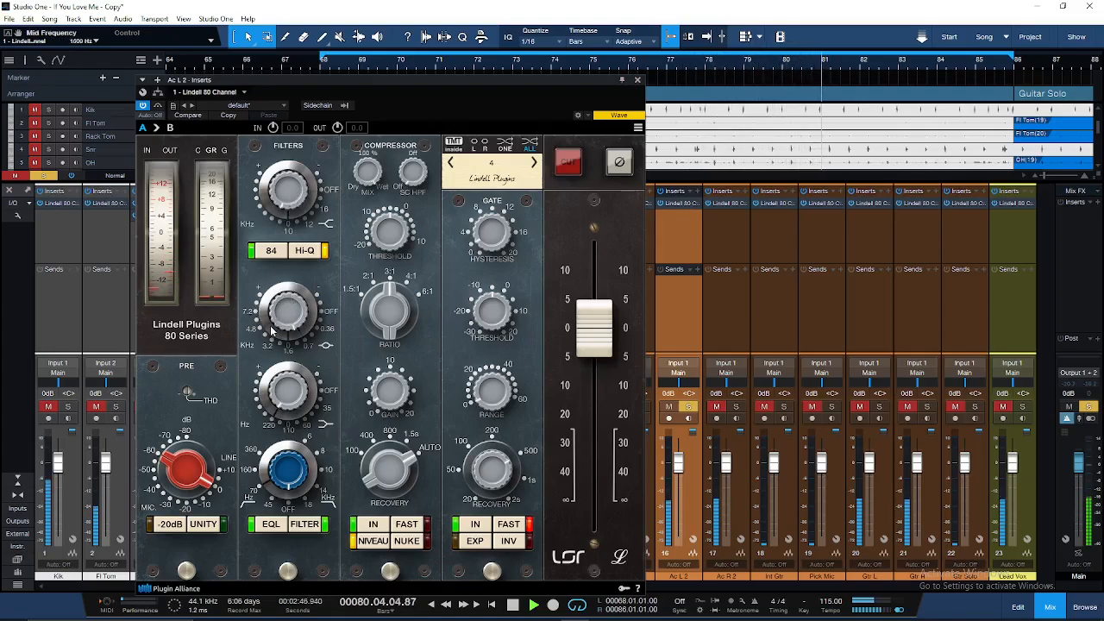
scroll(287, 319, "up", 5)
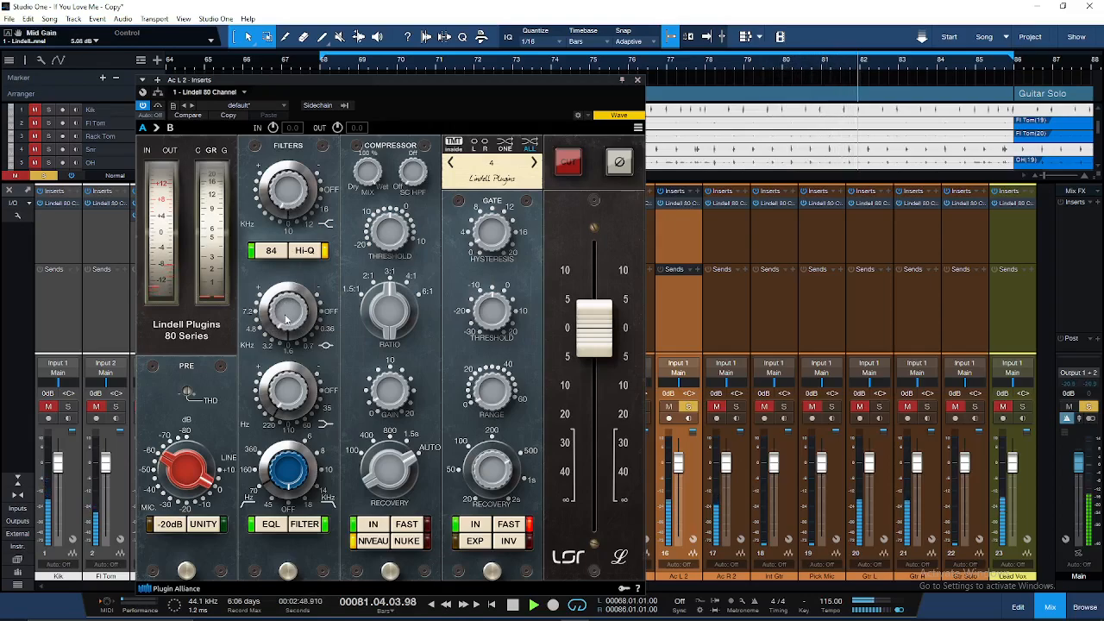
Set Ac L 2's low EQ frequency to 110 Hz and adjust the low band's gain
scroll(286, 319, "down", 2)
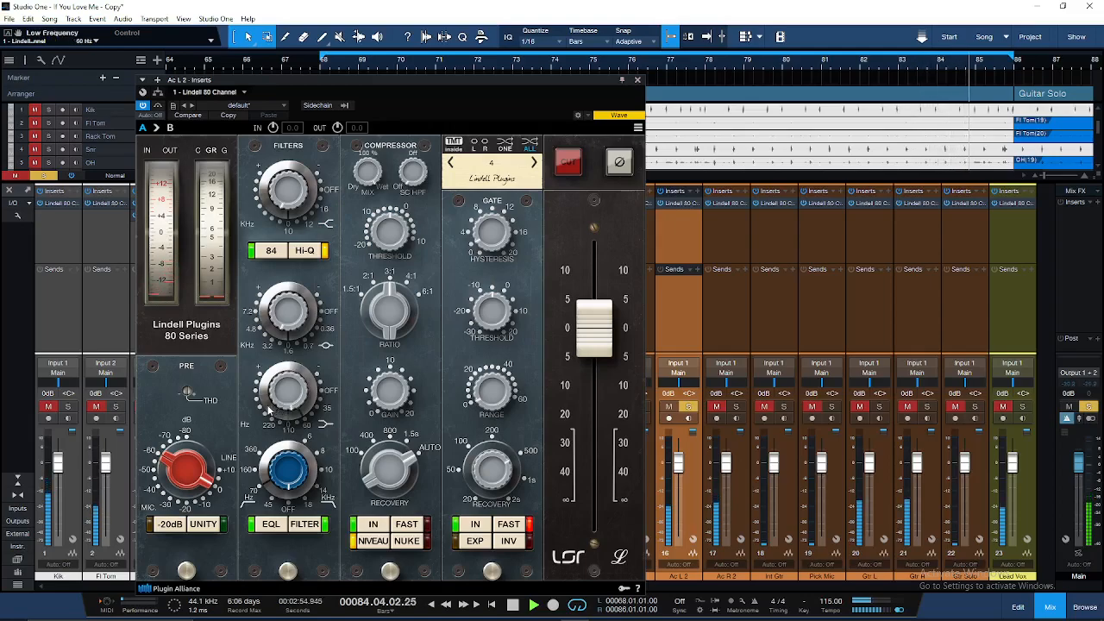
scroll(271, 403, "up", 5)
scroll(267, 406, "up", 5)
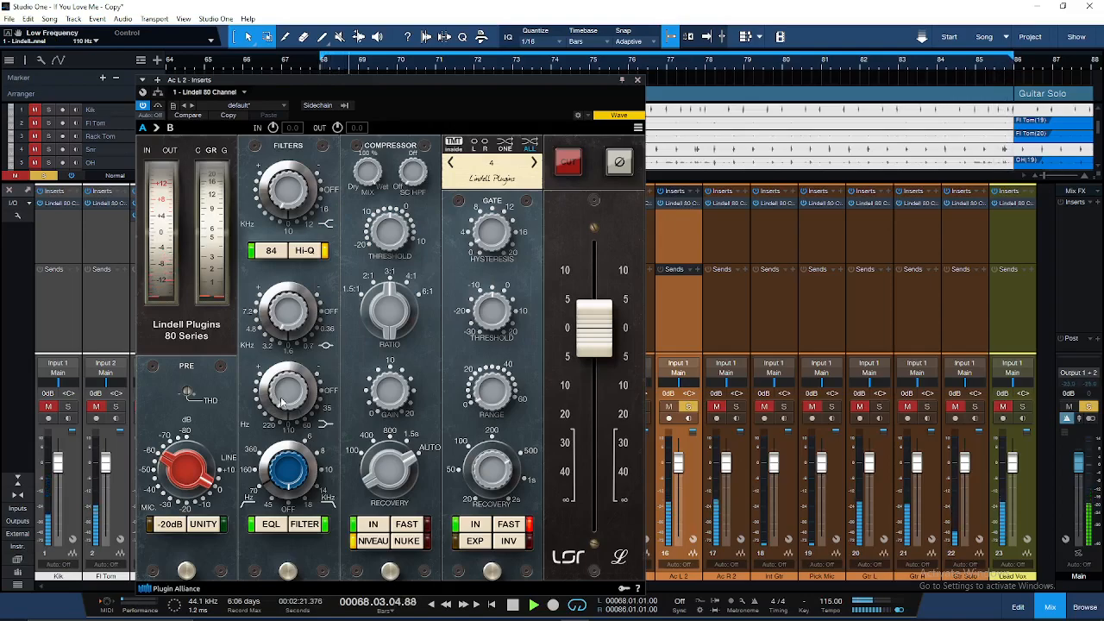
scroll(289, 396, "down", 4)
Try a mid gain of about 5.08 and -2.54 dB and a high gain of about 9.04 dB on Ac L 2
scroll(291, 323, "up", 3)
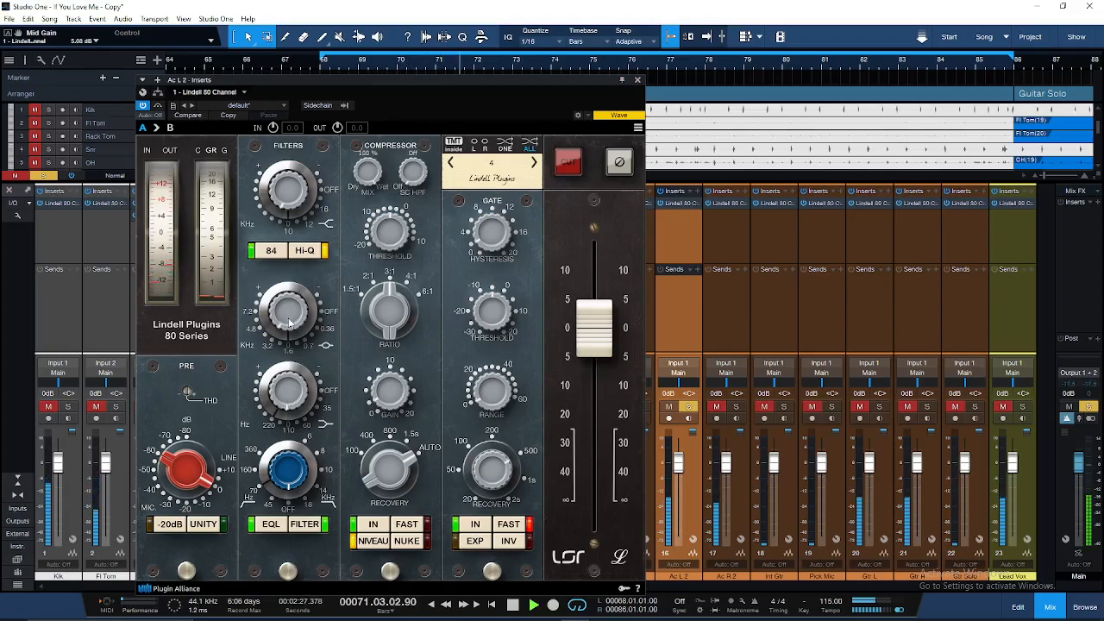
scroll(290, 324, "down", 2)
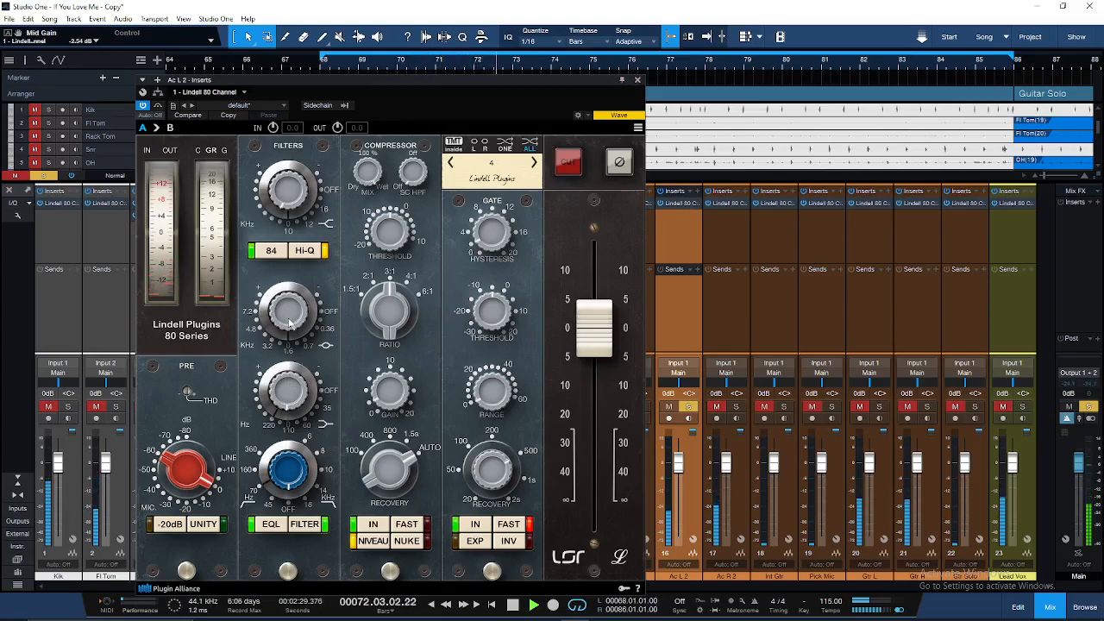
scroll(304, 197, "up", 3)
scroll(304, 197, "down", 1)
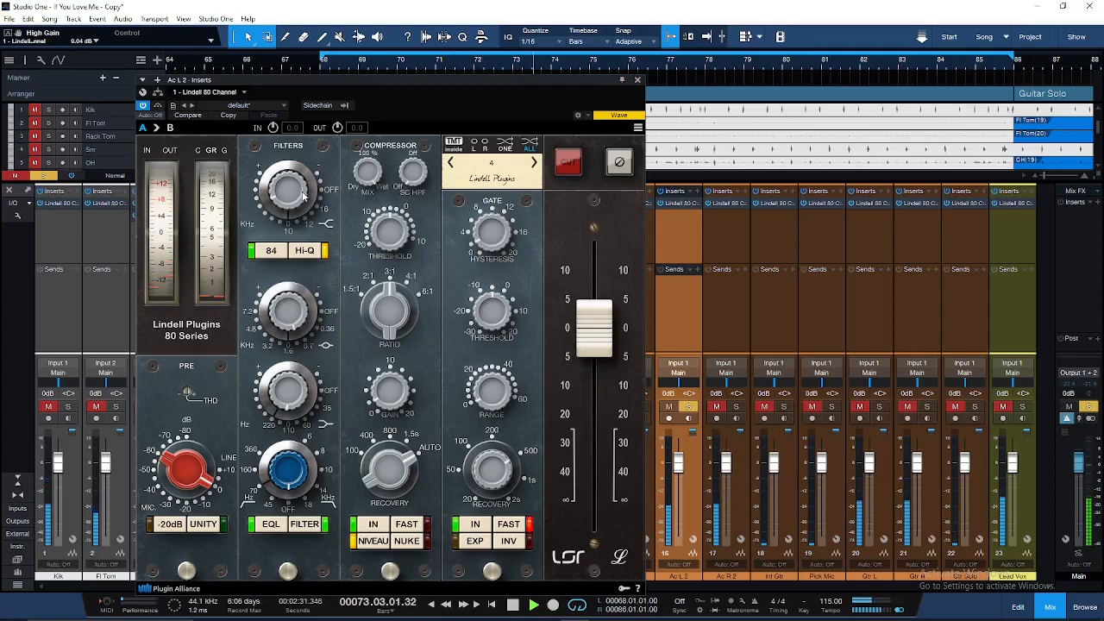
scroll(304, 196, "down", 3)
Sweep Ac L 2's mid band and set it to about 6.33 dB at 1600 Hz, with a low gain of about 4.53 dB
scroll(298, 322, "up", 7)
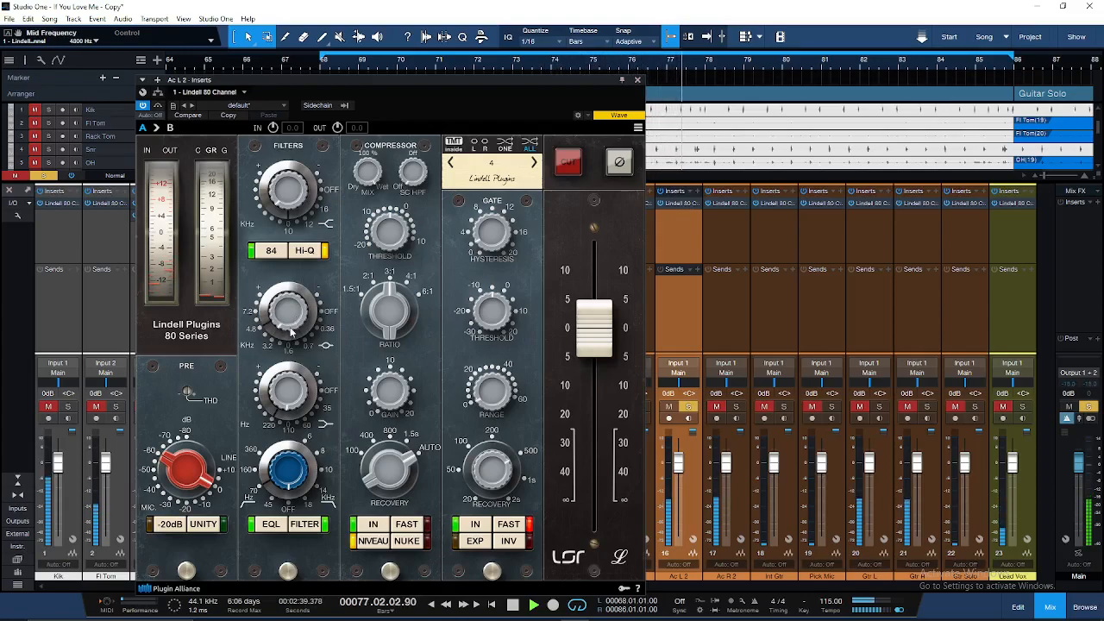
scroll(294, 328, "up", 1)
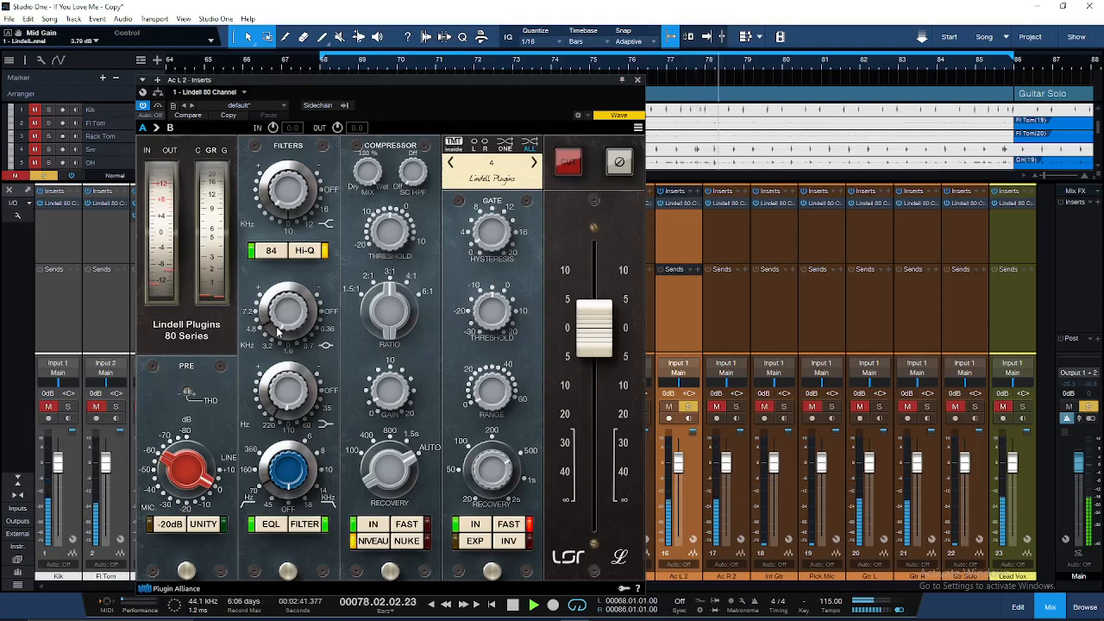
scroll(279, 326, "up", 1)
scroll(284, 325, "down", 4)
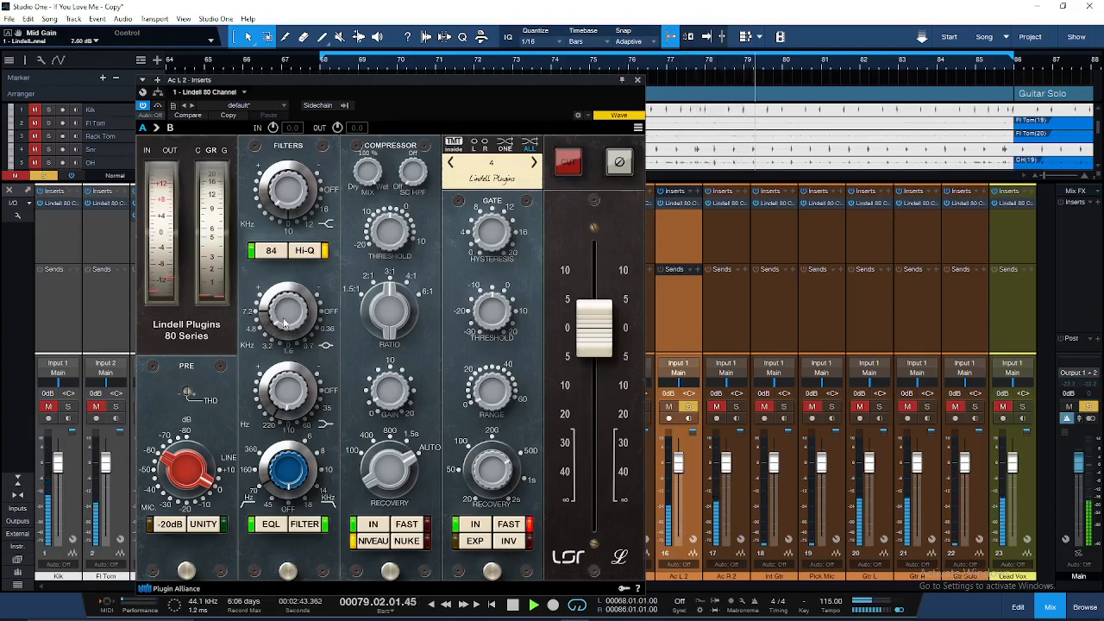
scroll(272, 331, "down", 1)
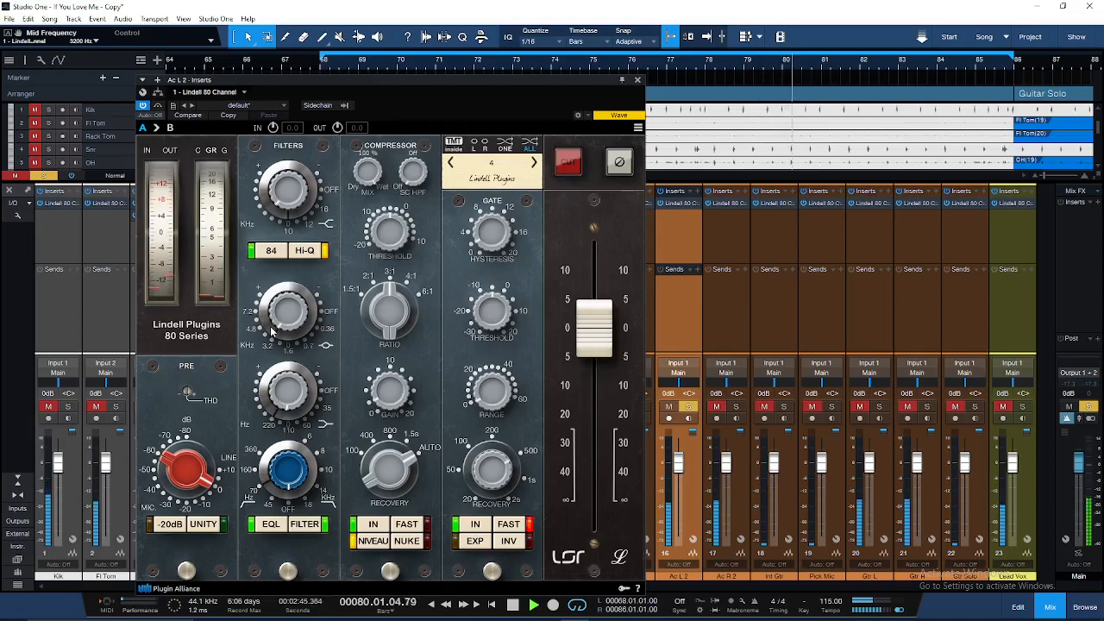
scroll(287, 401, "up", 3)
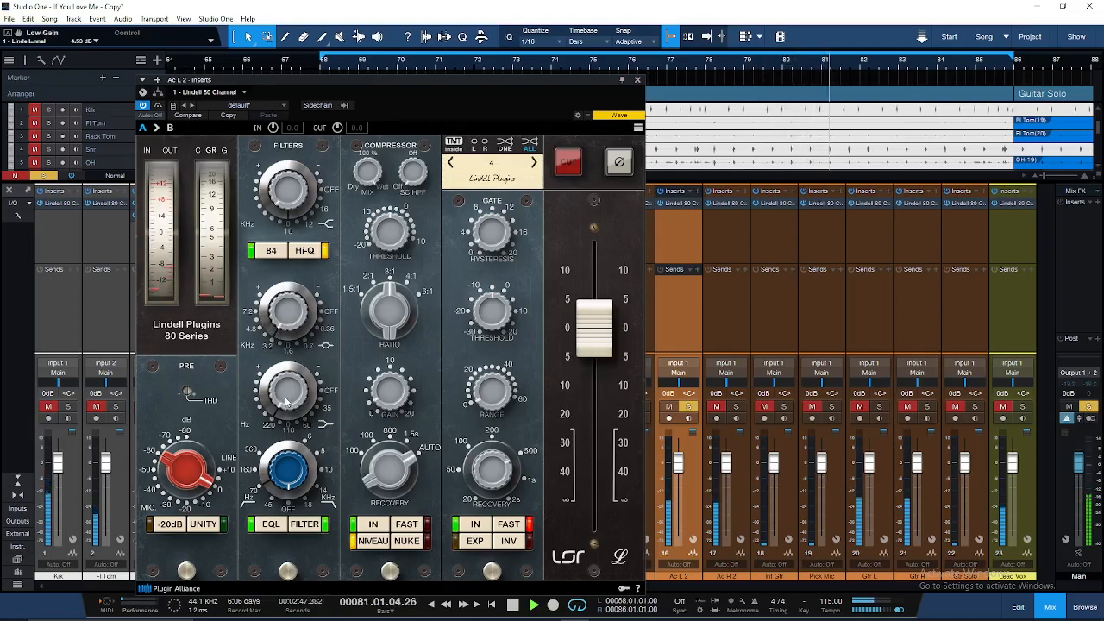
scroll(287, 339, "down", 1)
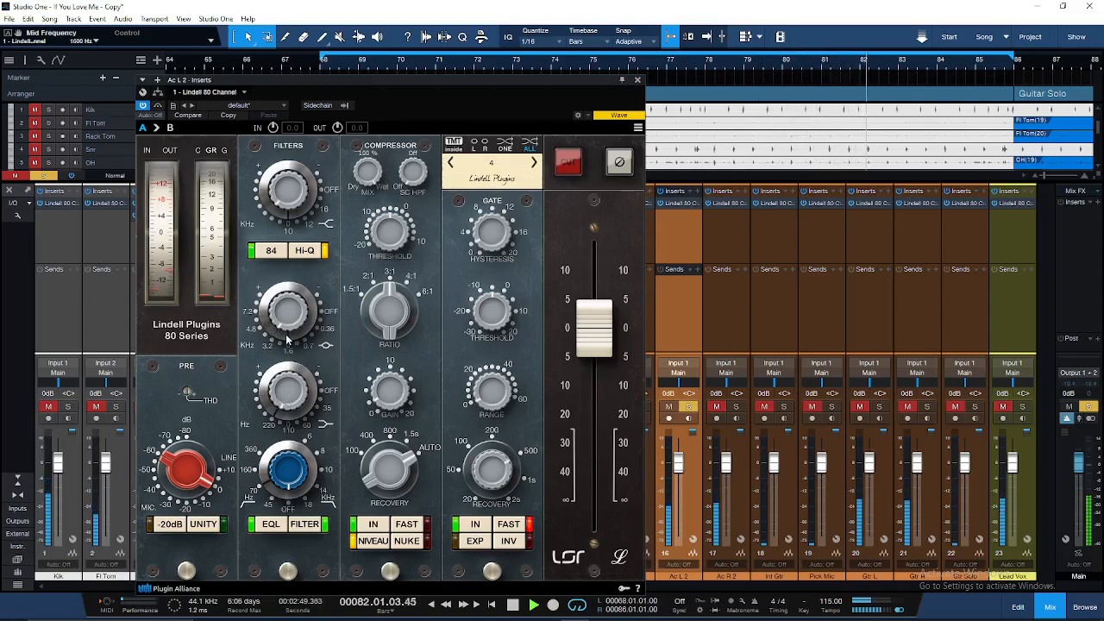
scroll(291, 313, "down", 1)
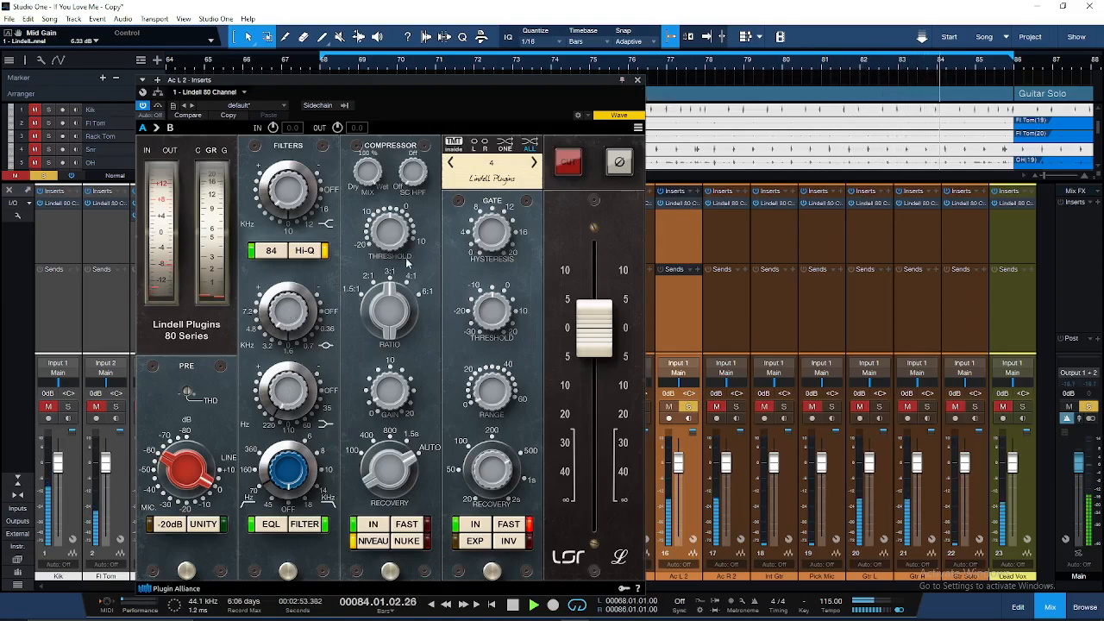
Set Ac L 2's compressor to about -10 dB threshold, 100 ms recovery and 2 dB gain, and close the plug-in
scroll(397, 236, "down", 2)
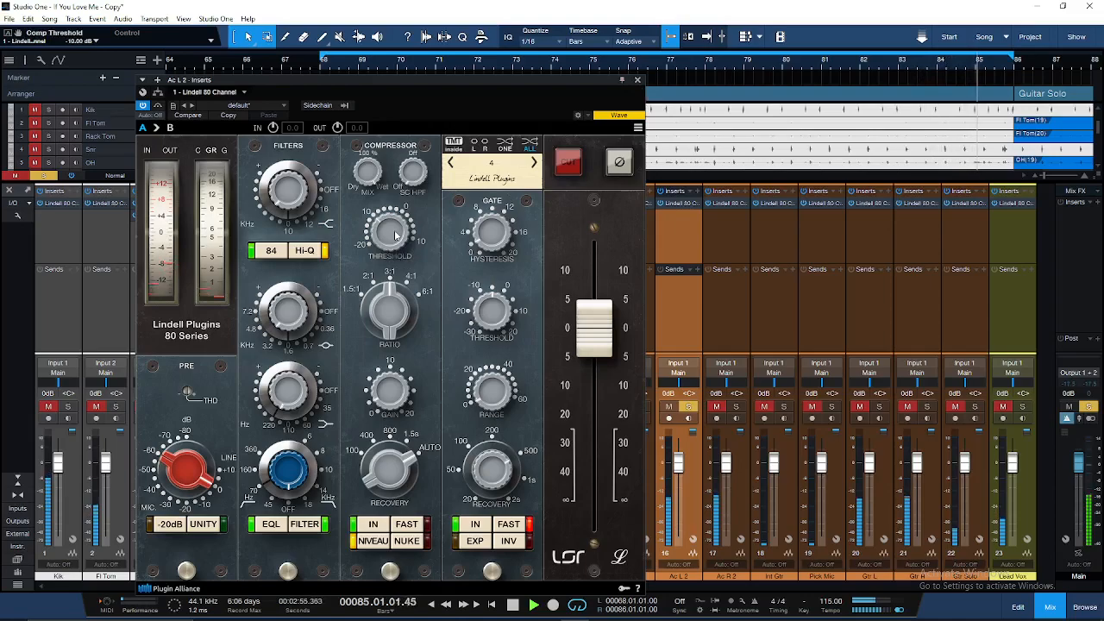
scroll(386, 463, "down", 2)
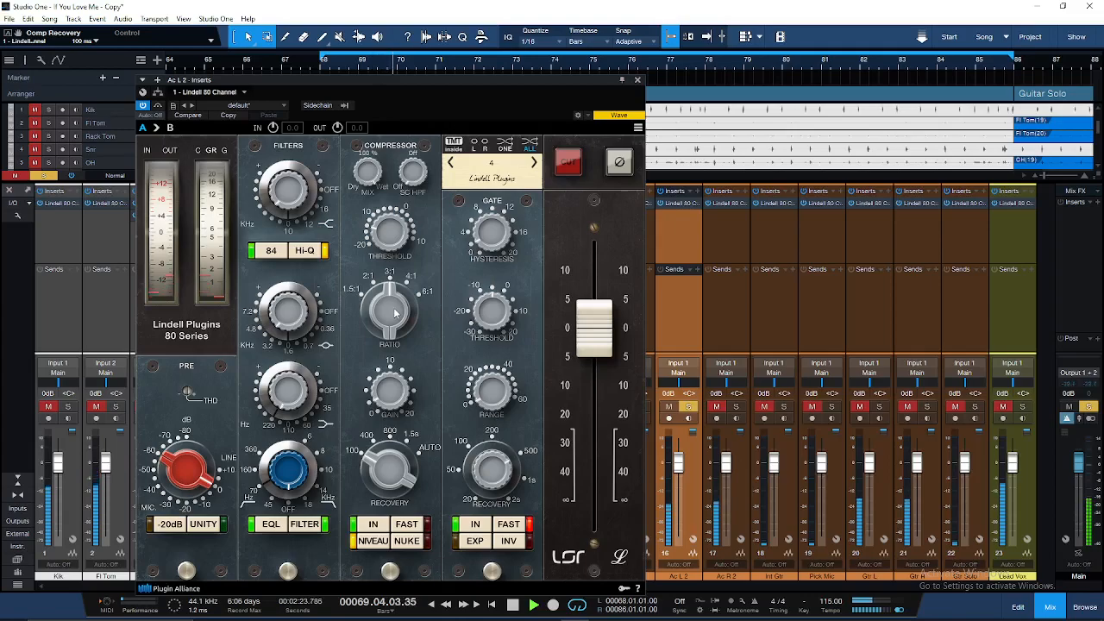
scroll(398, 391, "up", 2)
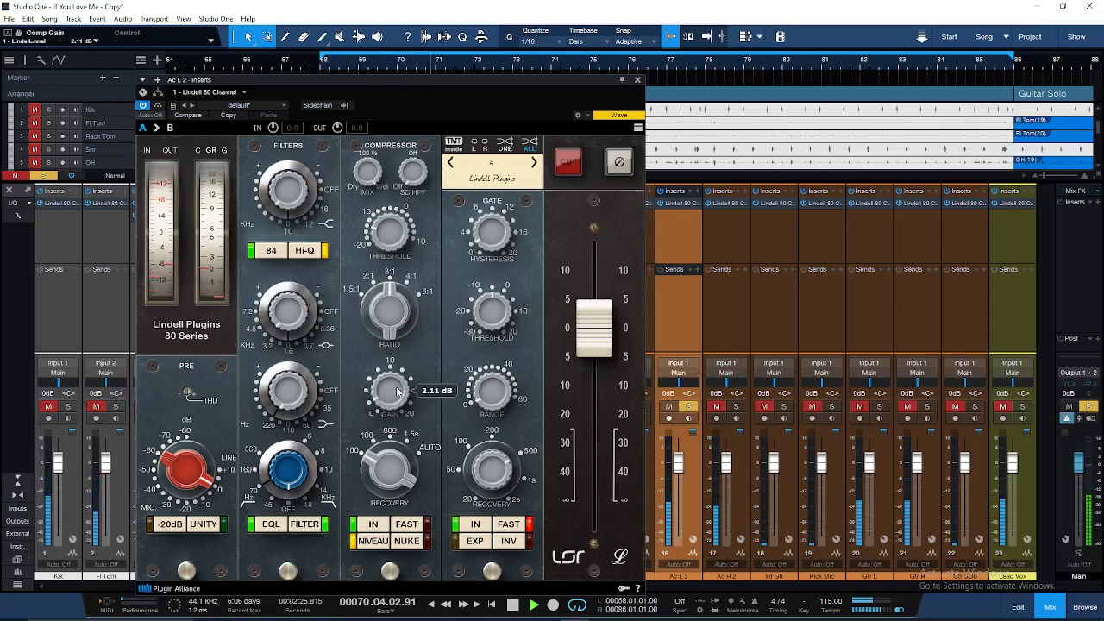
scroll(398, 392, "down", 1)
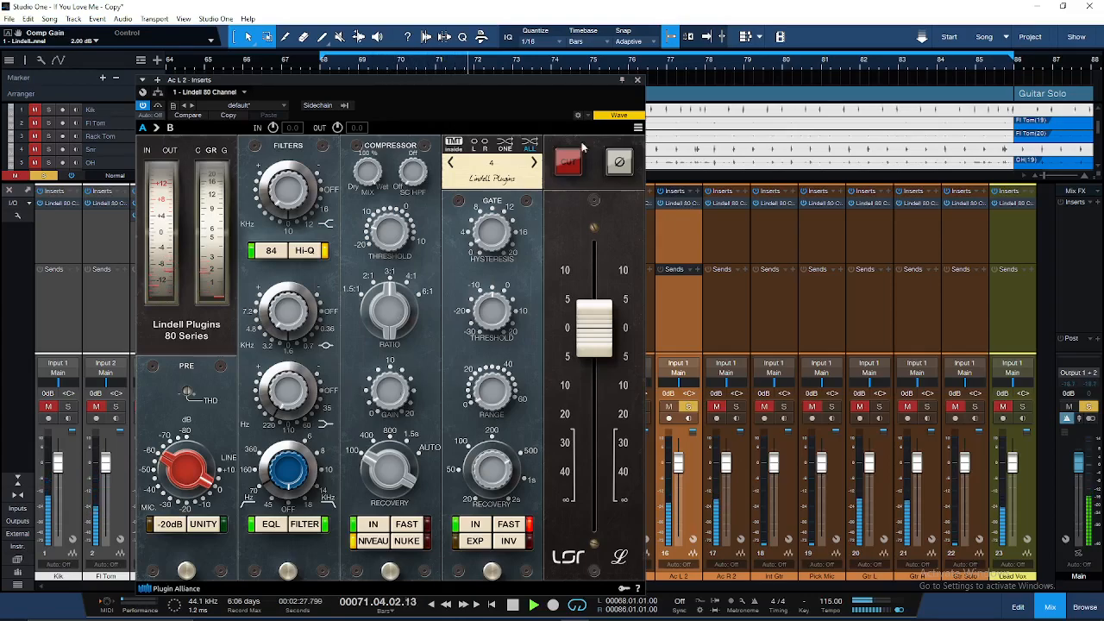
left_click(640, 80)
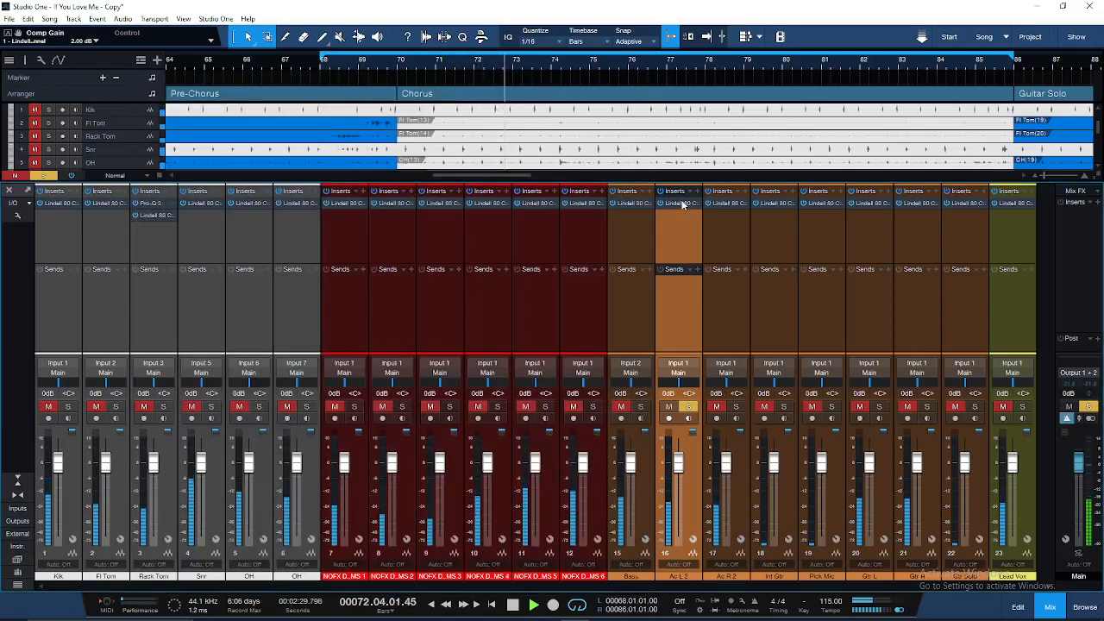
Listen to Ac R 2 soloed together with Ac L 2, and return both to the full mix
left_click(721, 206)
left_click(734, 407)
left_click(637, 80)
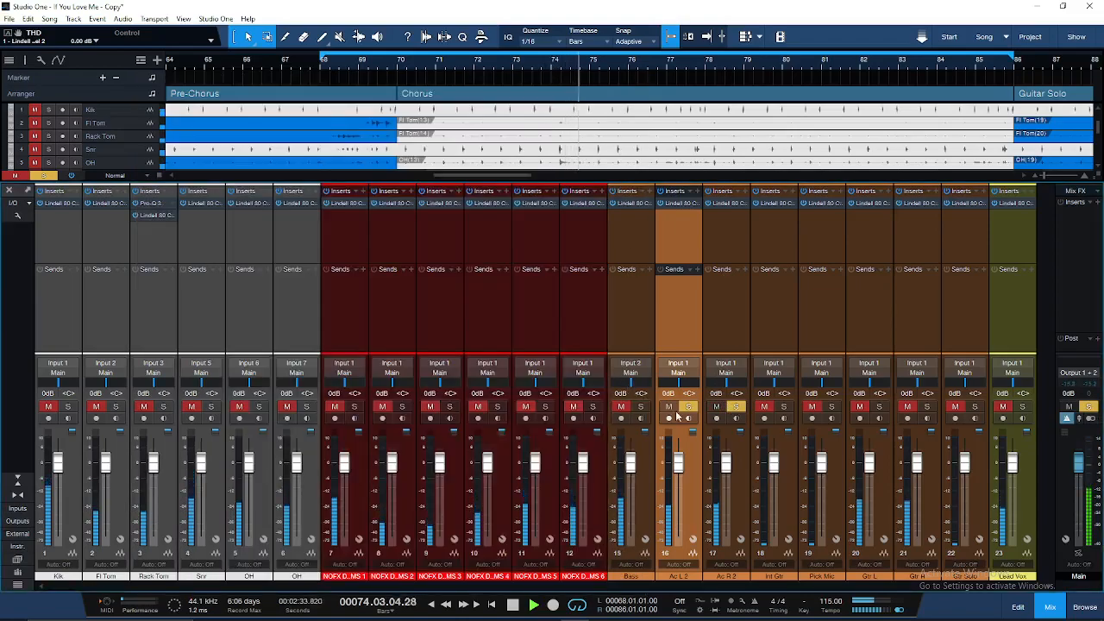
left_click(734, 406)
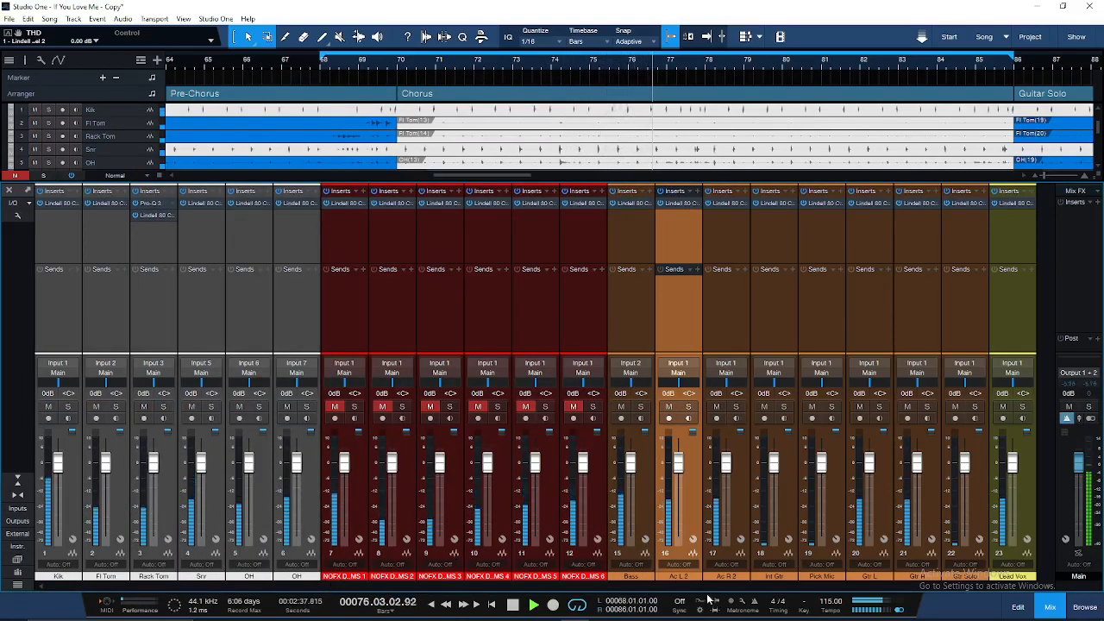
Open the Lindell 80 Channel on Pick Mic and solo the channel
left_click(881, 491)
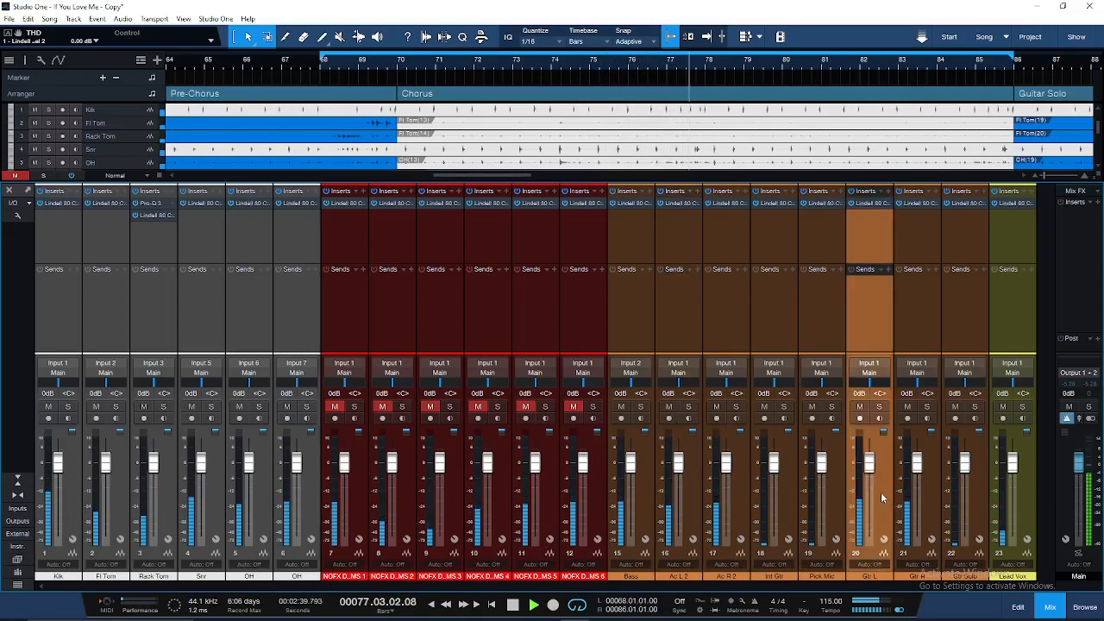
left_click(810, 352)
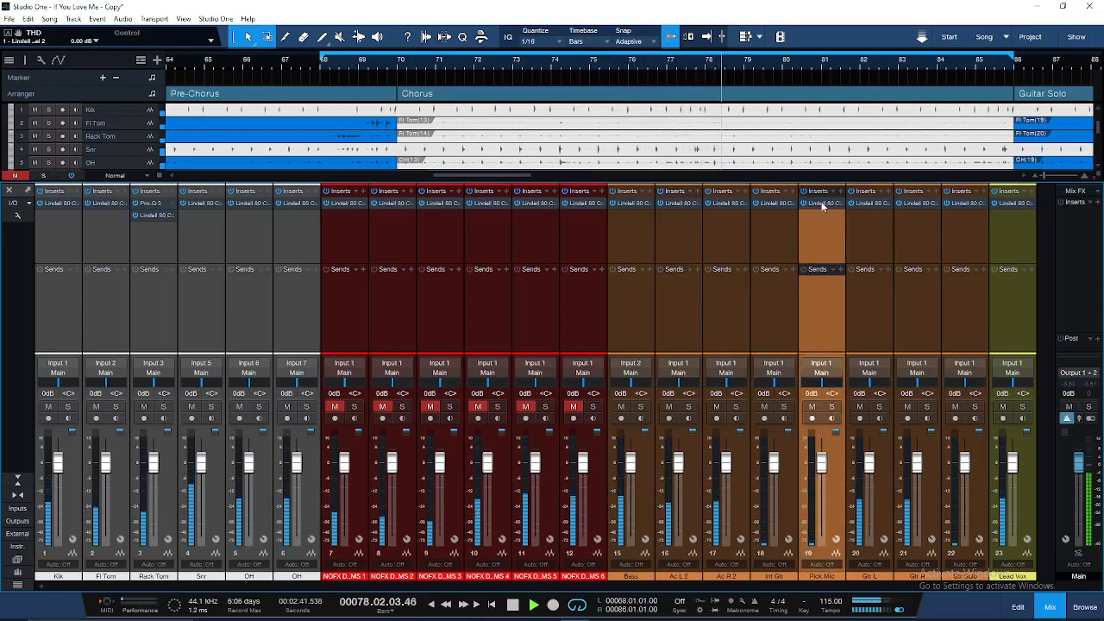
left_click(821, 203)
left_click(833, 407)
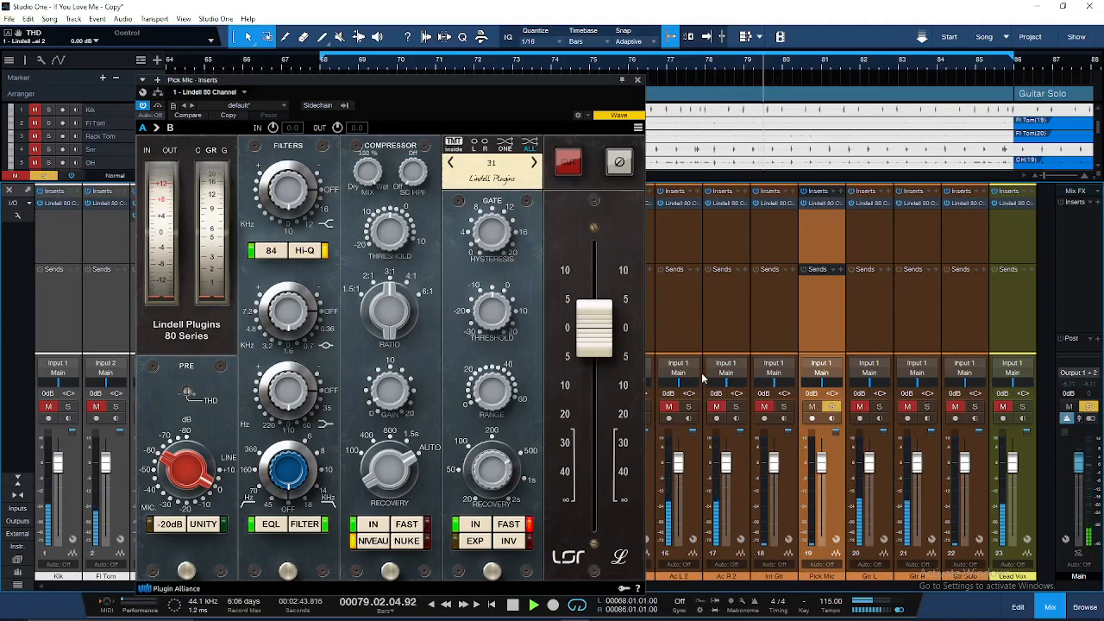
Move playback to about bar 4 near the start of the song and reopen Pick Mic's Lindell 80 Channel
left_click(638, 80)
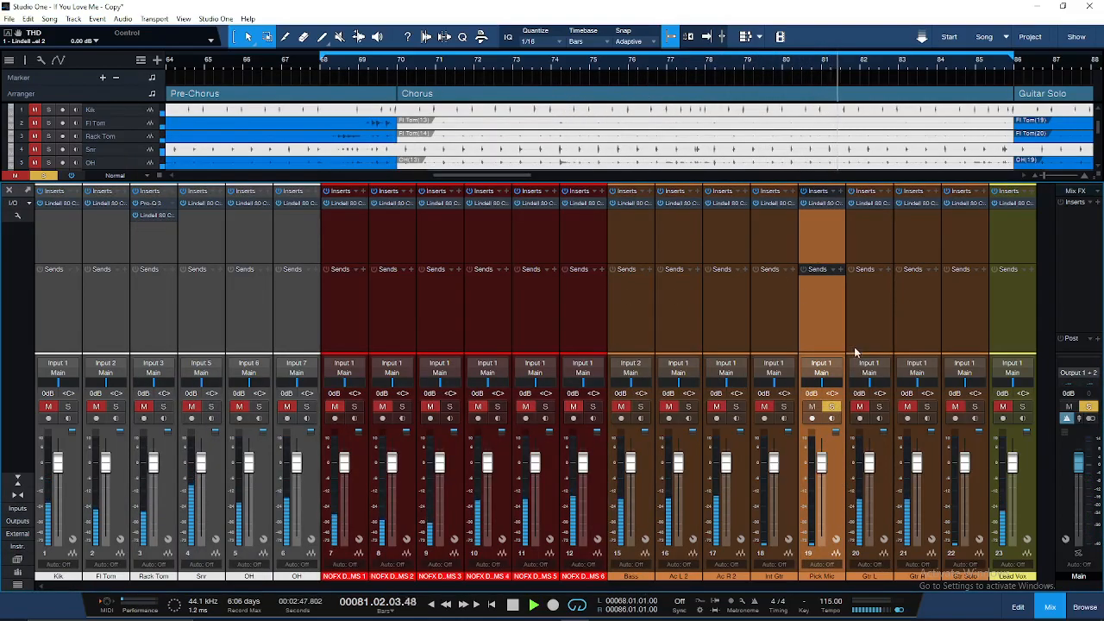
left_click_drag(519, 175, 252, 177)
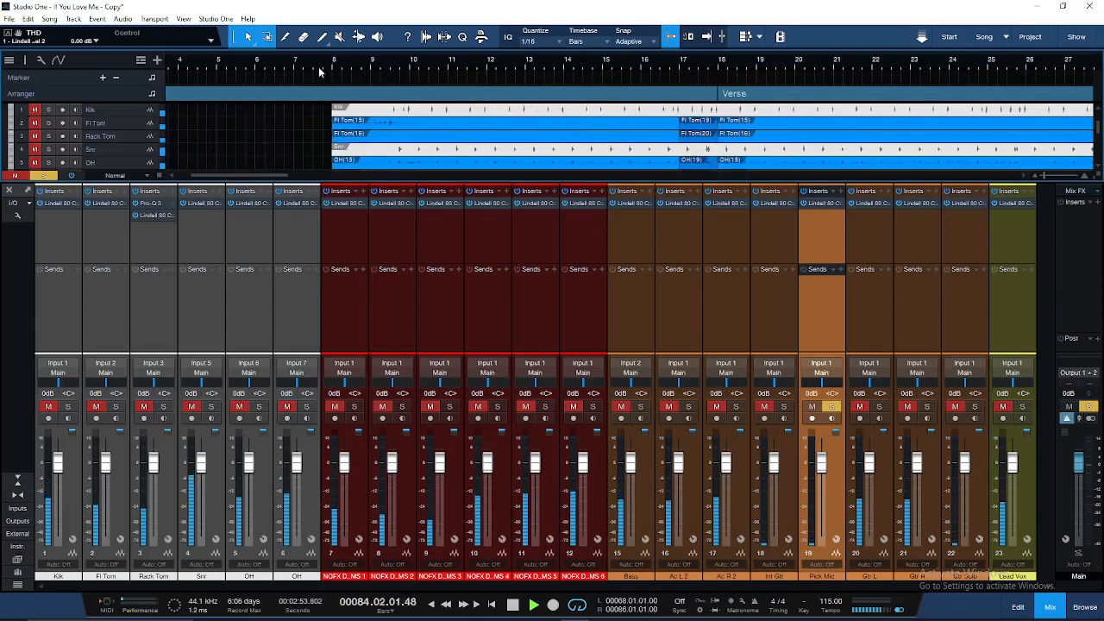
left_click(190, 66)
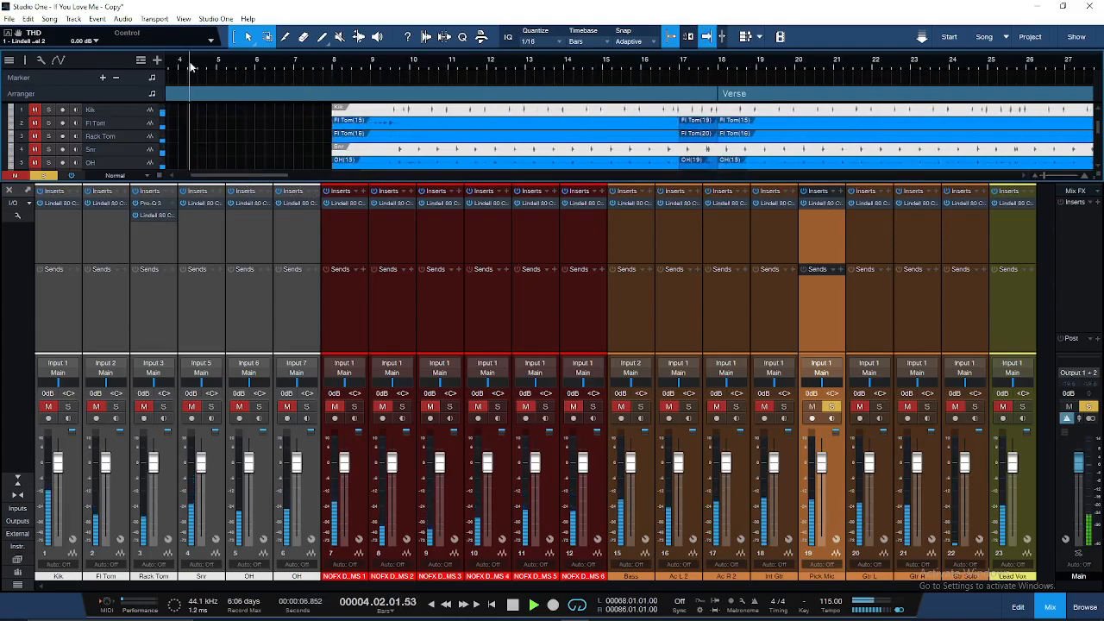
left_click(822, 203)
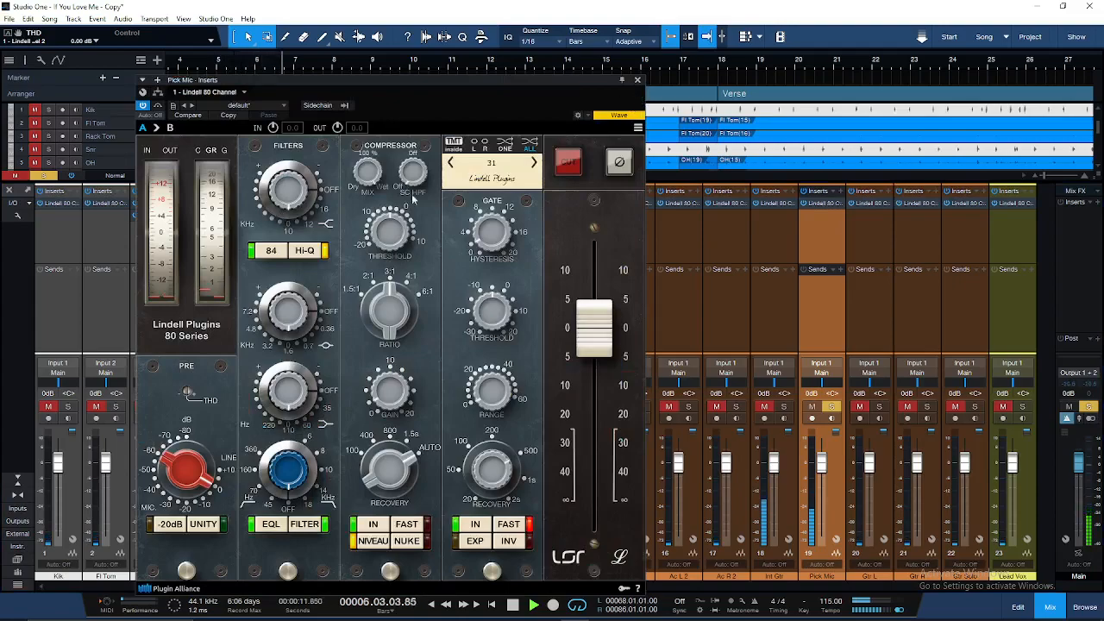
Set Pick Mic's high gain to about 5.64 dB and its mid frequency to 4800 Hz, and return the channel to the full mix
left_click_drag(294, 205, 294, 194)
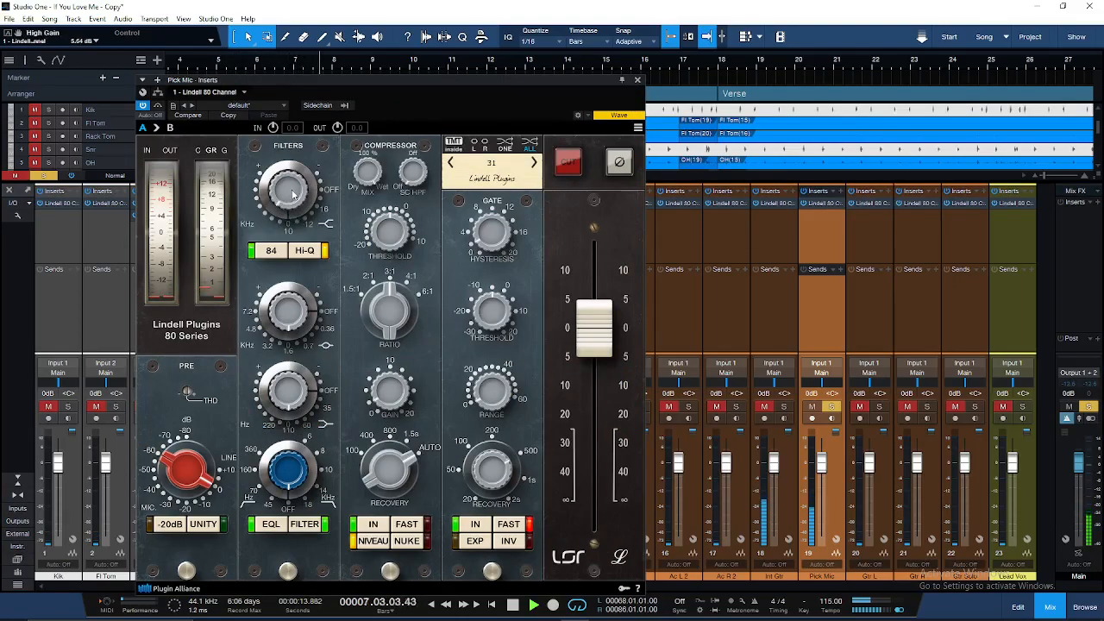
scroll(293, 194, "down", 2)
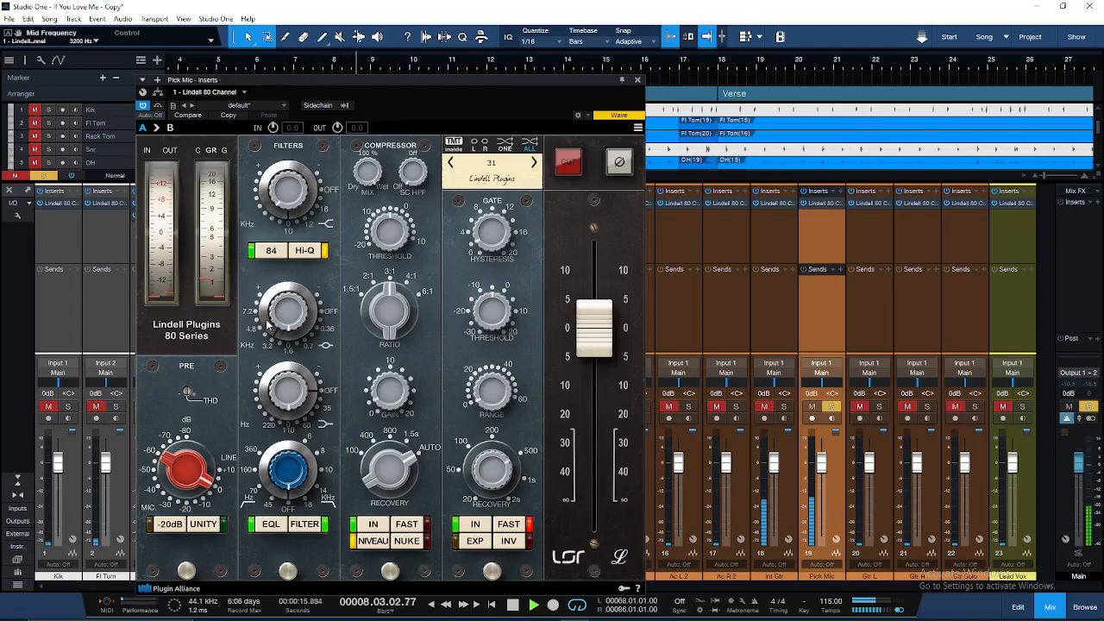
scroll(280, 315, "up", 2)
scroll(266, 325, "down", 1)
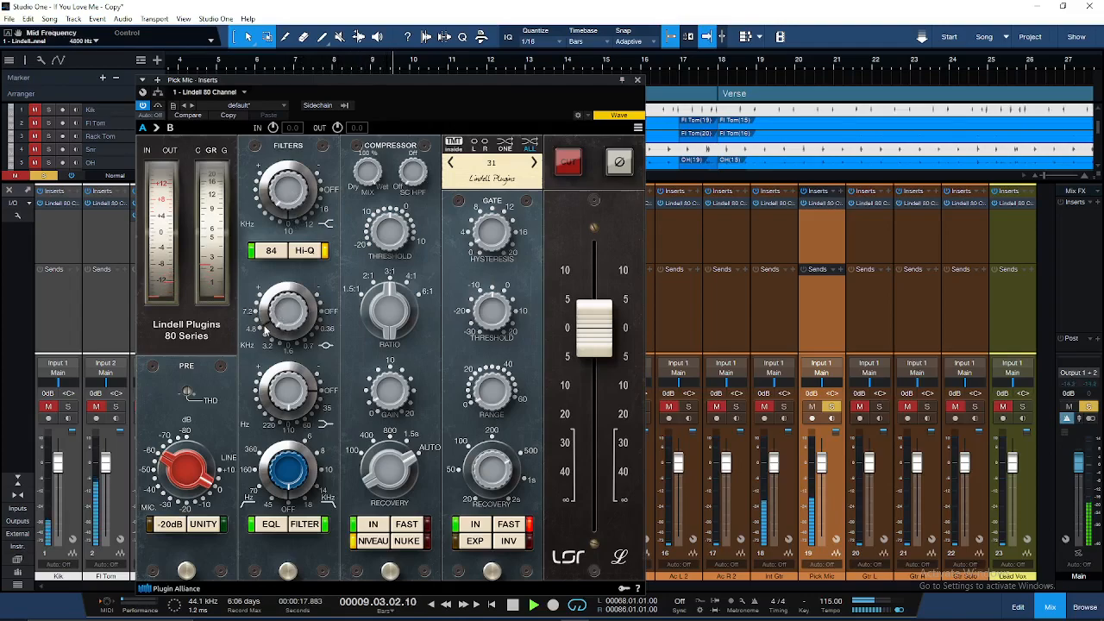
left_click(637, 80)
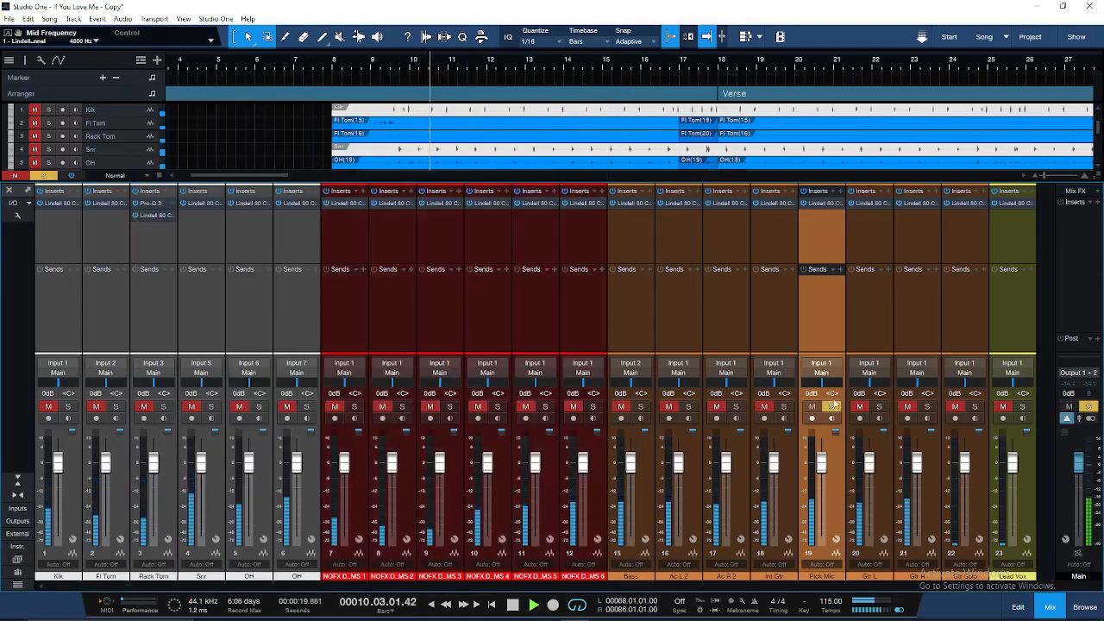
left_click(832, 406)
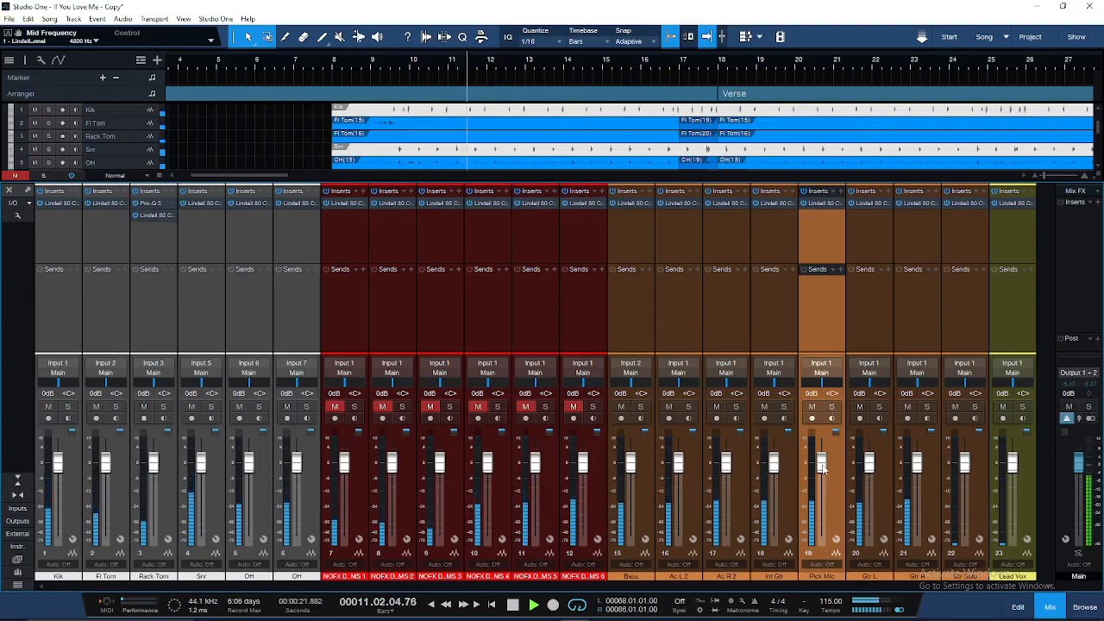
Lower the fader in Pick Mic's Lindell 80 Channel to about -5.64 dB and close the plug-in
left_click(821, 203)
scroll(604, 333, "down", 4)
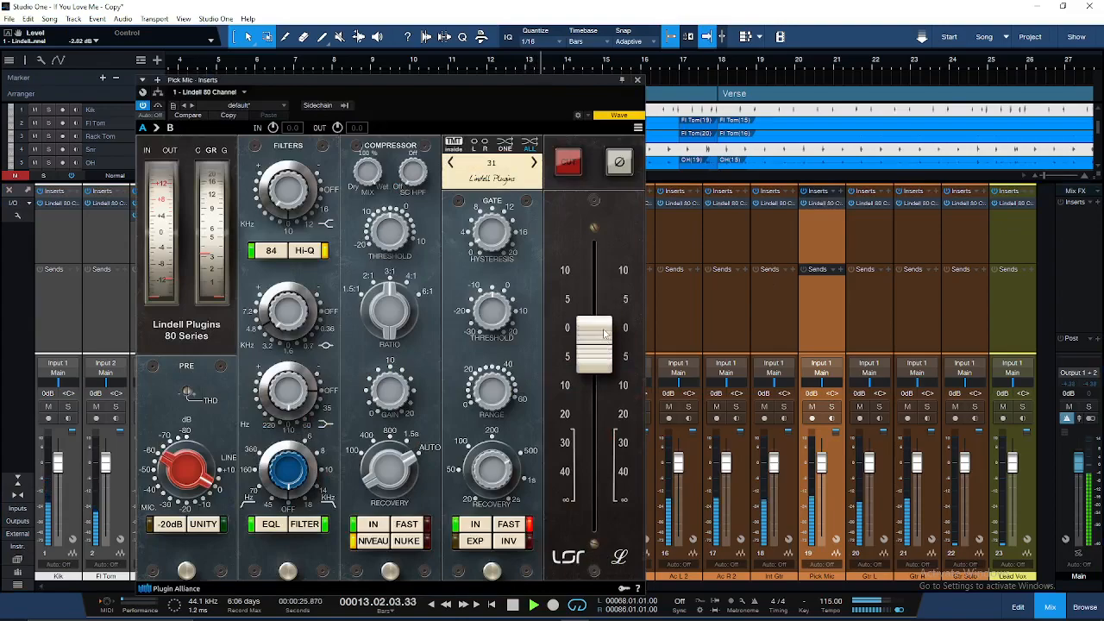
scroll(605, 333, "up", 1)
scroll(597, 337, "down", 1)
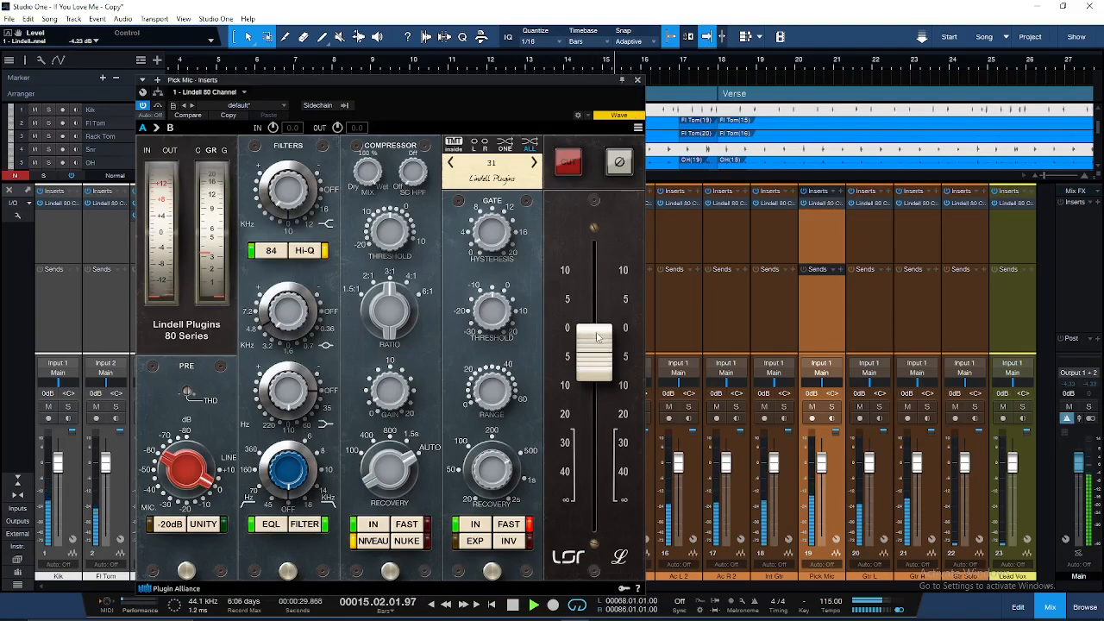
scroll(592, 347, "down", 1)
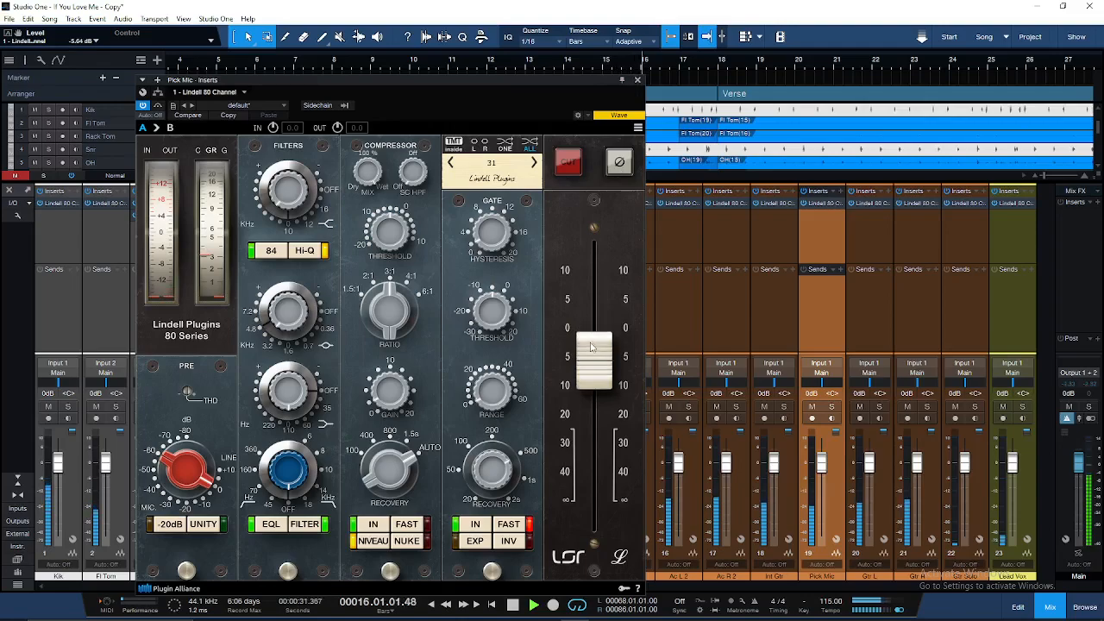
left_click(637, 79)
Open the Lindell 80 Channel on Gtr L, solo the channel and raise its high gain to about 2.26 dB
left_click(880, 457)
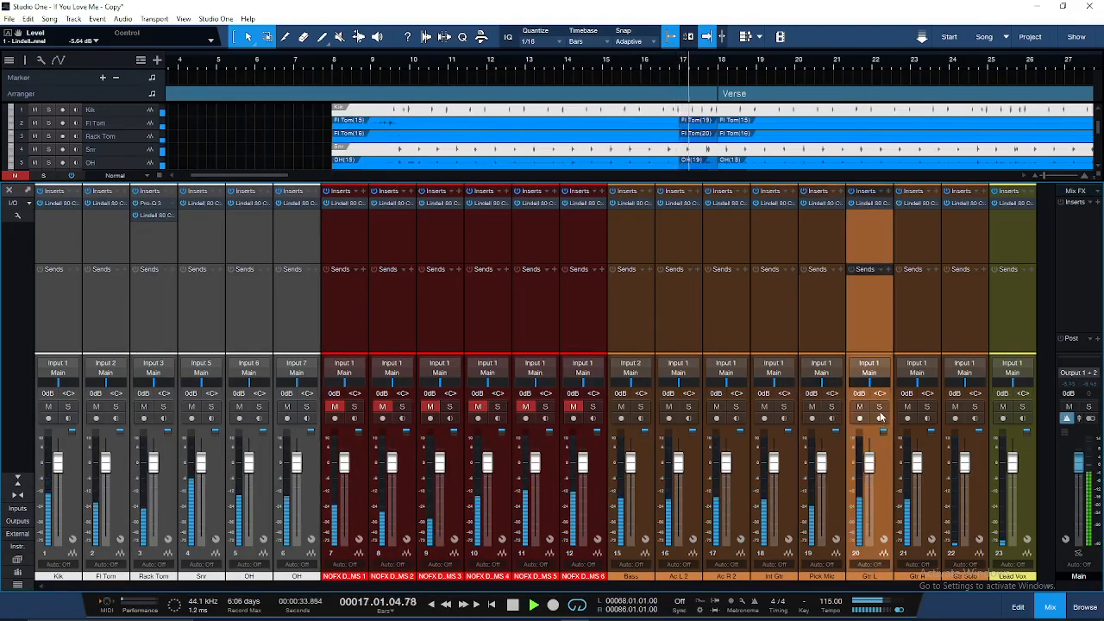
left_click(866, 204)
scroll(492, 195, "up", 3)
scroll(503, 184, "up", 2)
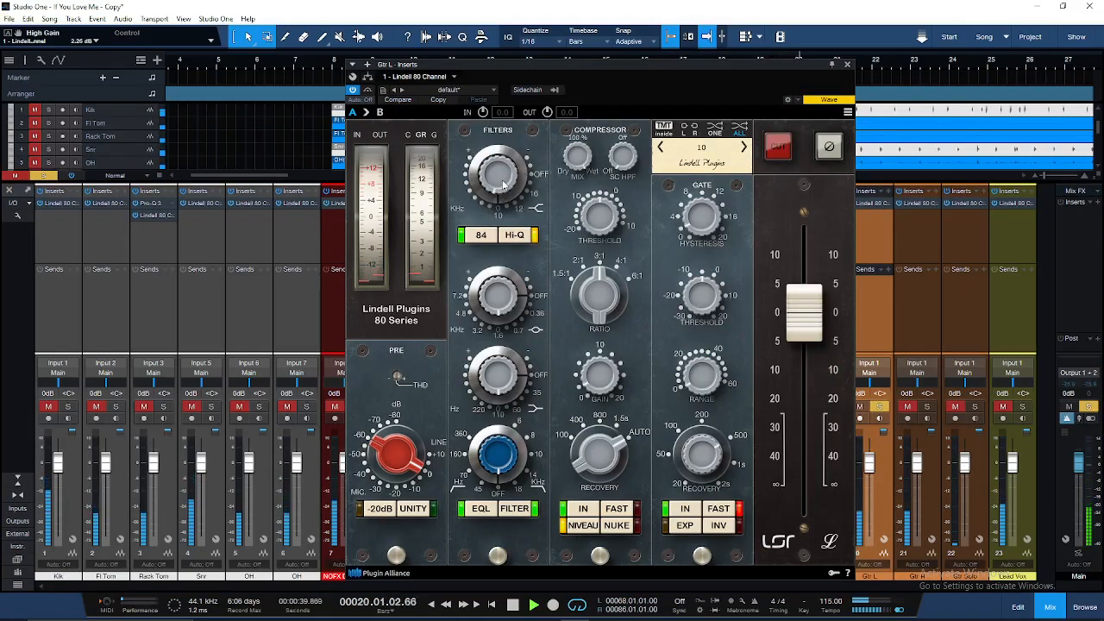
Return playback to the chorus with the plug-in window moved aside, and raise Gtr L's high gain to about 4.51 dB
left_click_drag(466, 63, 276, 249)
left_click_drag(276, 179, 512, 178)
left_click_drag(443, 249, 506, 67)
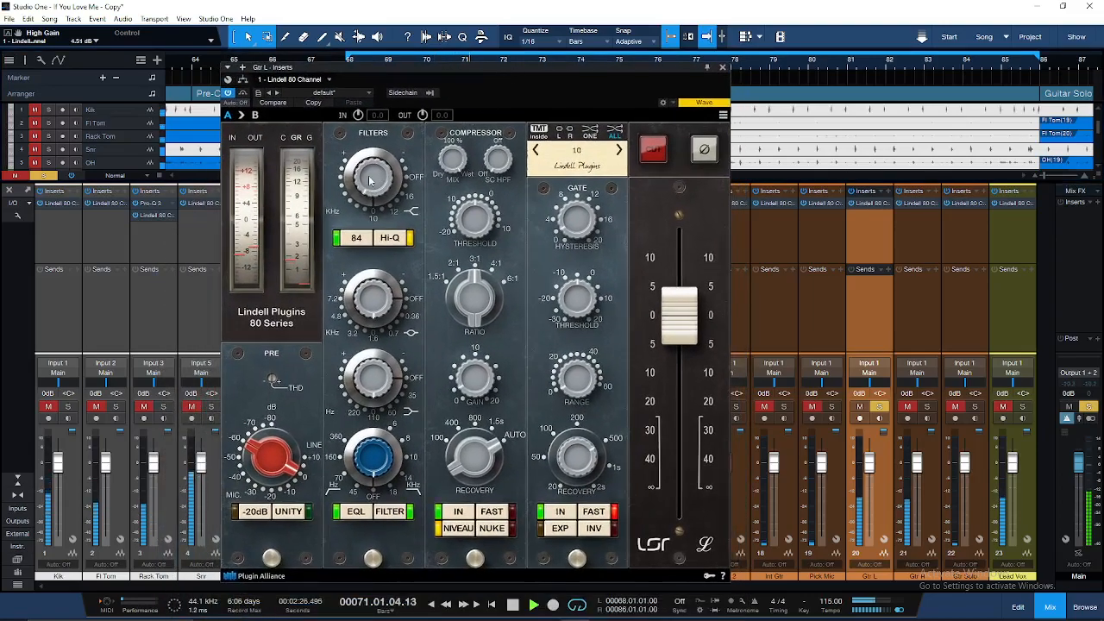
Set Gtr L's mid frequency to 1600 Hz and its compressor to a 2:1 ratio, 100 ms recovery and about -6 dB threshold
scroll(368, 308, "up", 5)
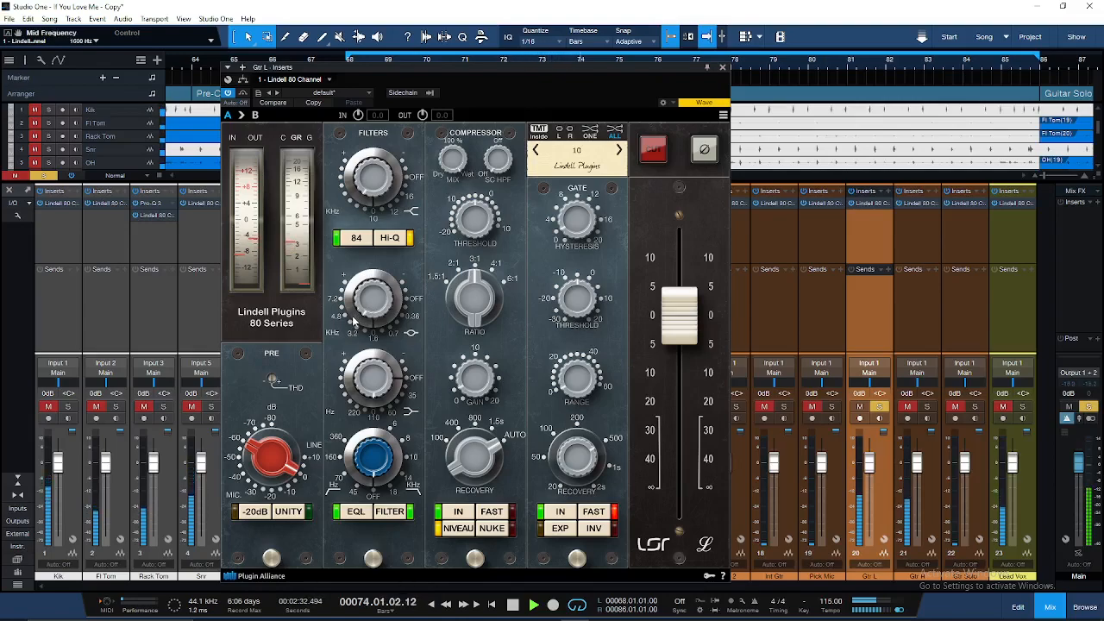
scroll(375, 308, "down", 2)
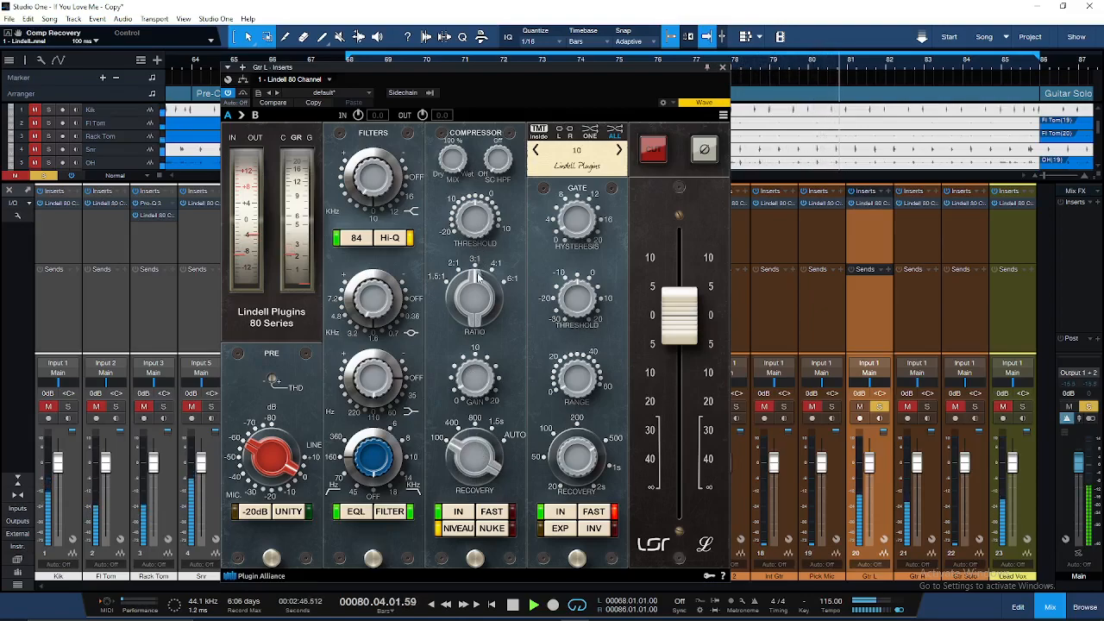
scroll(480, 304, "down", 1)
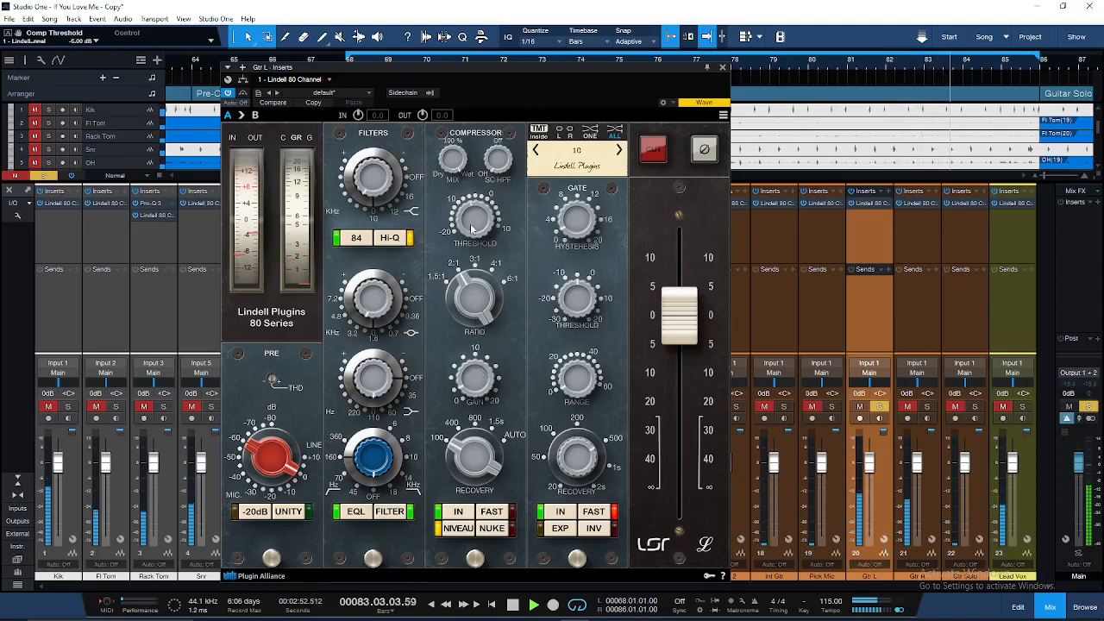
left_click(722, 67)
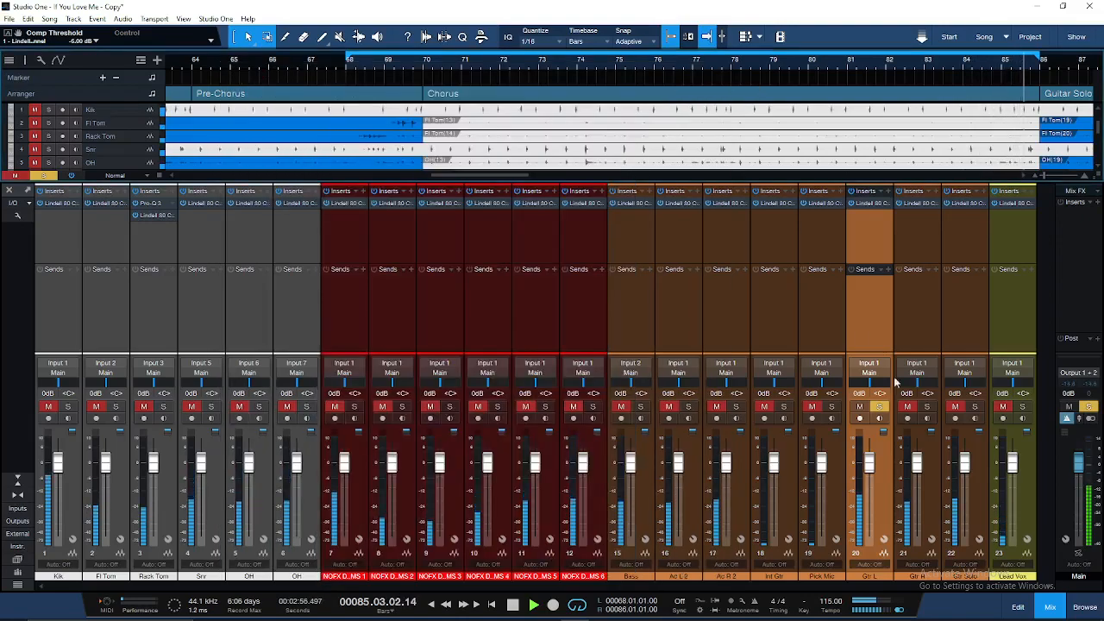
Carry Gtr L's Lindell 80 Channel settings over to Gtr R, solo that channel too and lower its mid gain to about -7.61 dB
left_click(916, 202)
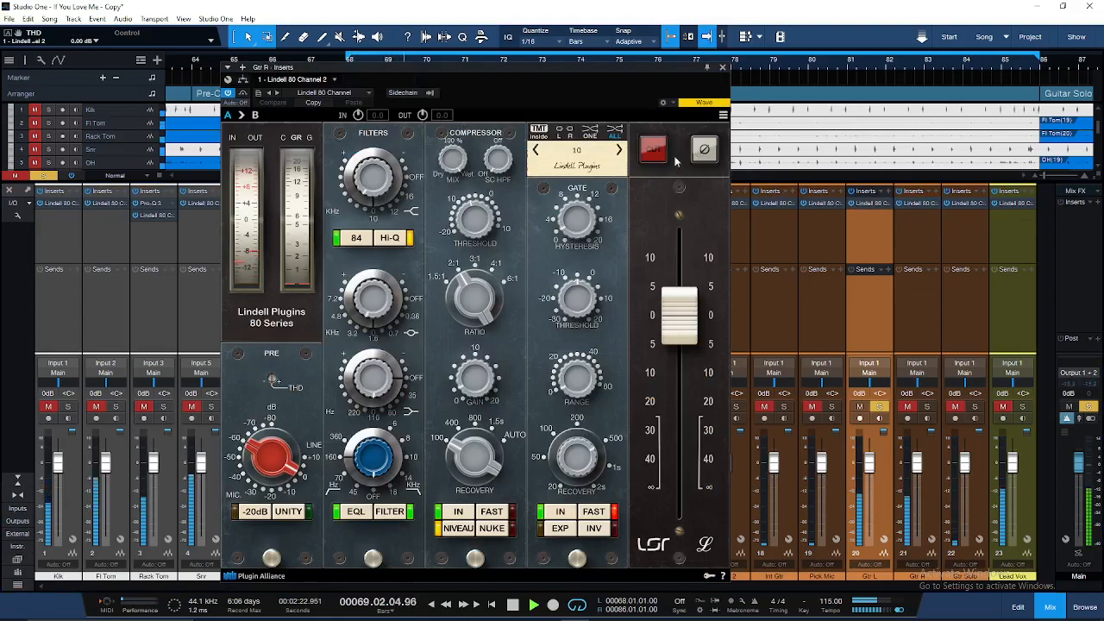
left_click(723, 68)
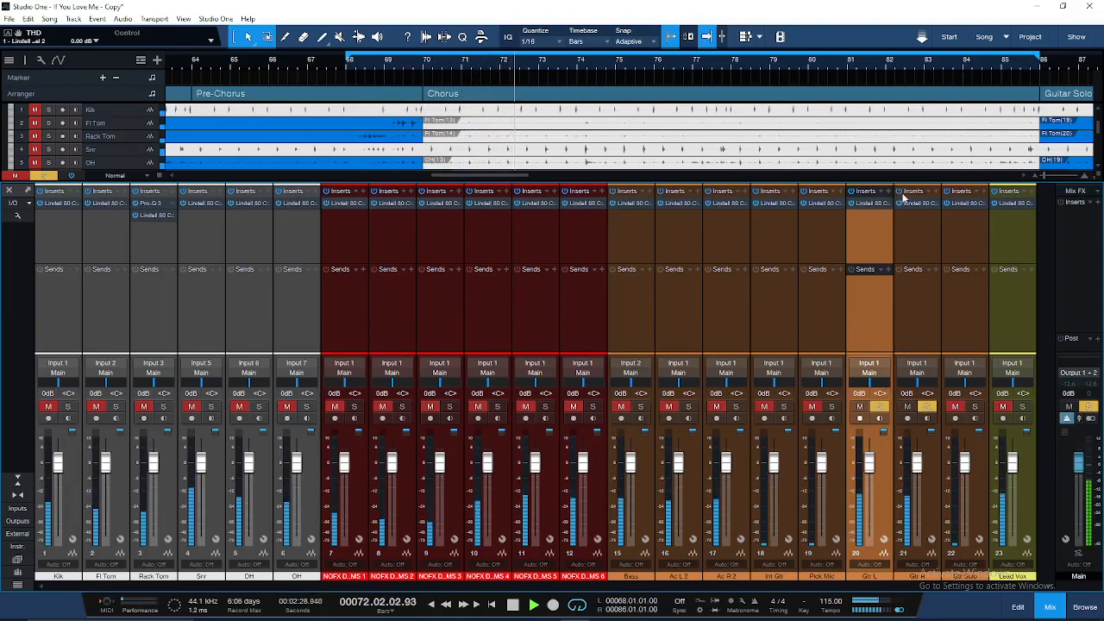
left_click(914, 204)
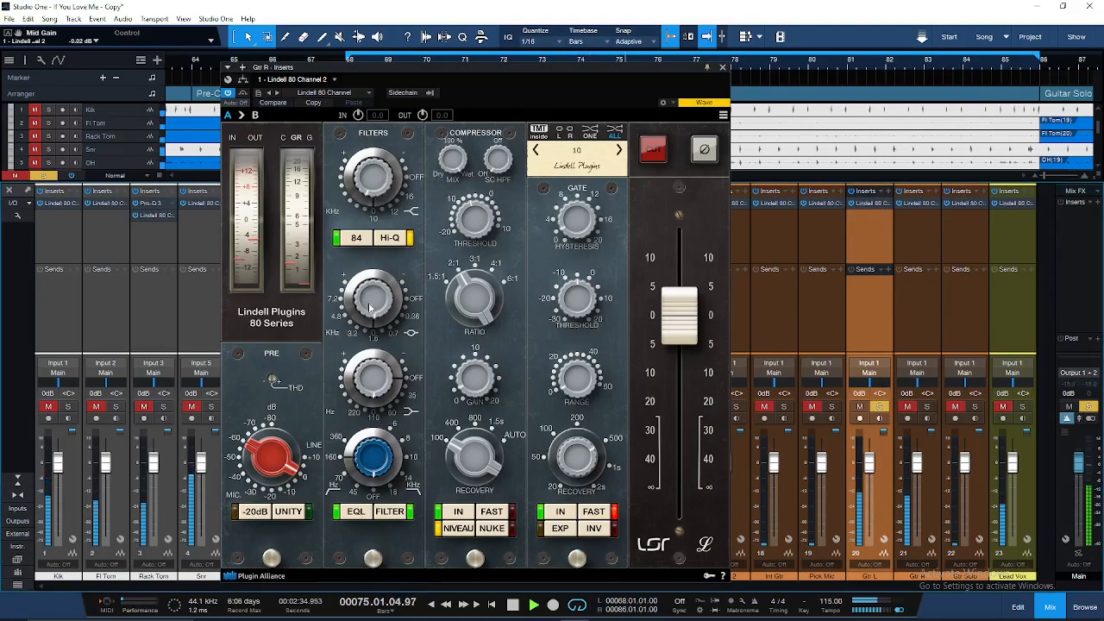
scroll(376, 302, "down", 5)
scroll(374, 309, "down", 4)
scroll(374, 309, "up", 4)
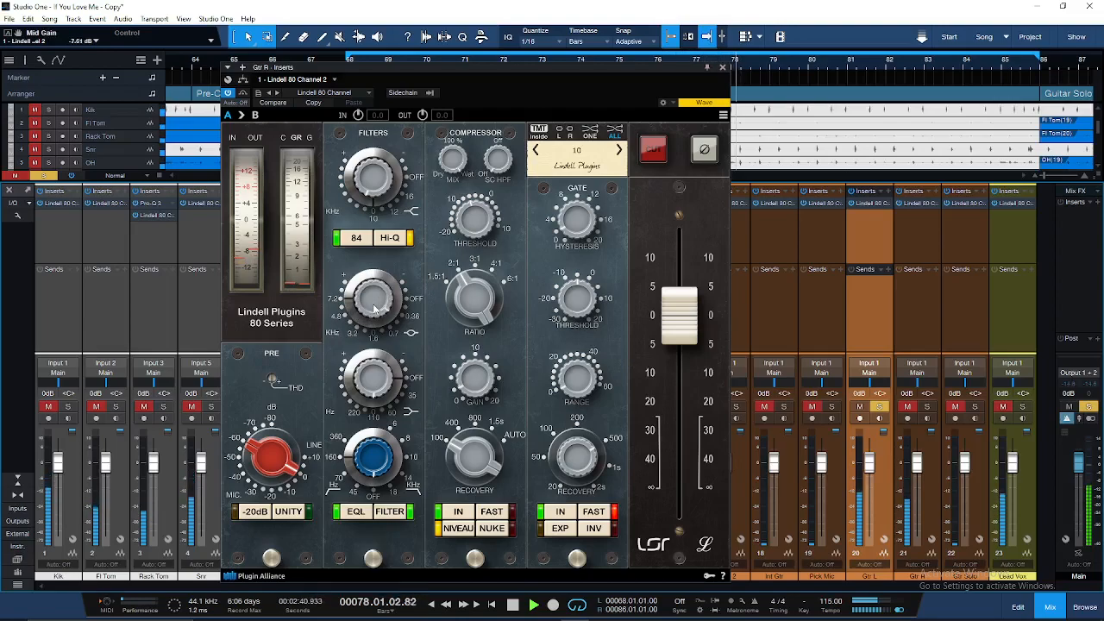
Adjust Gtr L's mid band, set its high gain to about 5.64 dB and copy its Lindell 80 Channel onto Gtr R
left_click(875, 203)
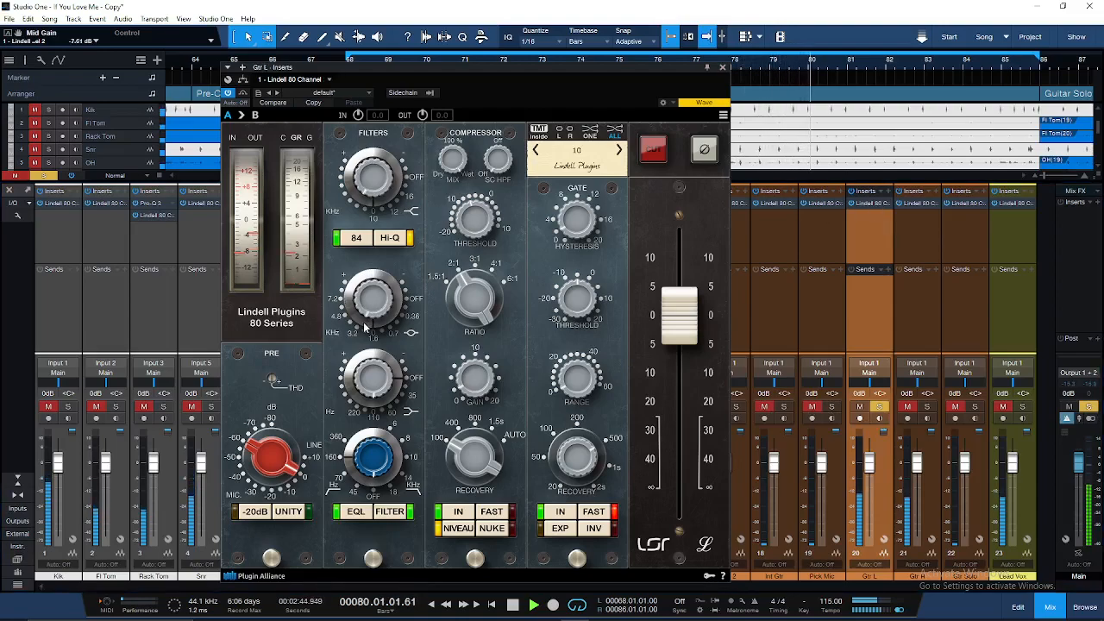
scroll(366, 324, "up", 2)
scroll(367, 319, "down", 2)
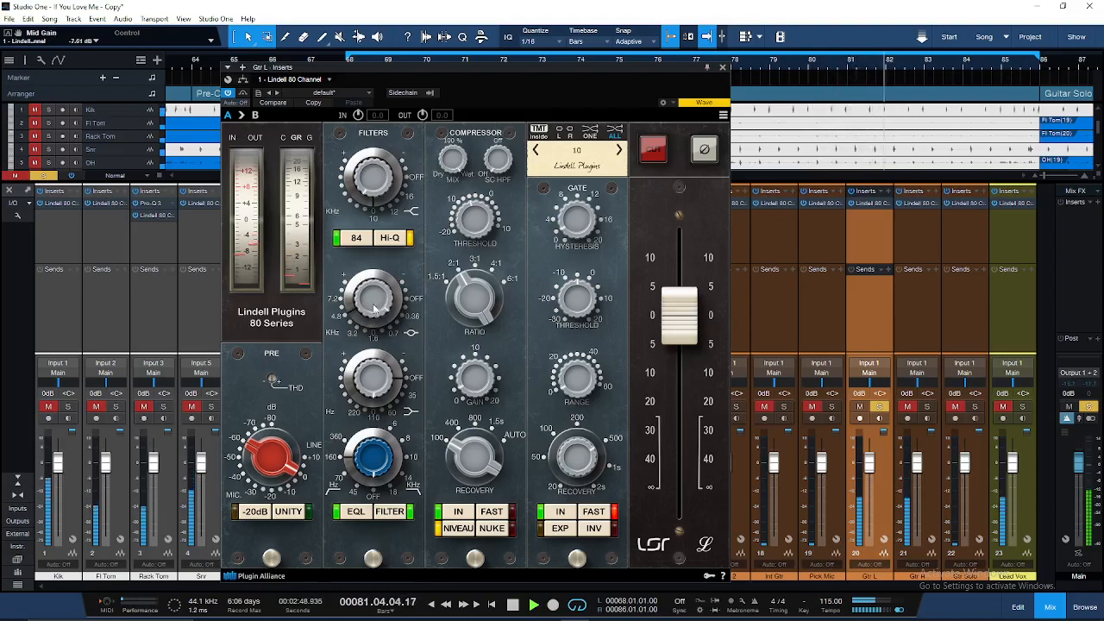
scroll(371, 311, "up", 3)
scroll(362, 321, "down", 2)
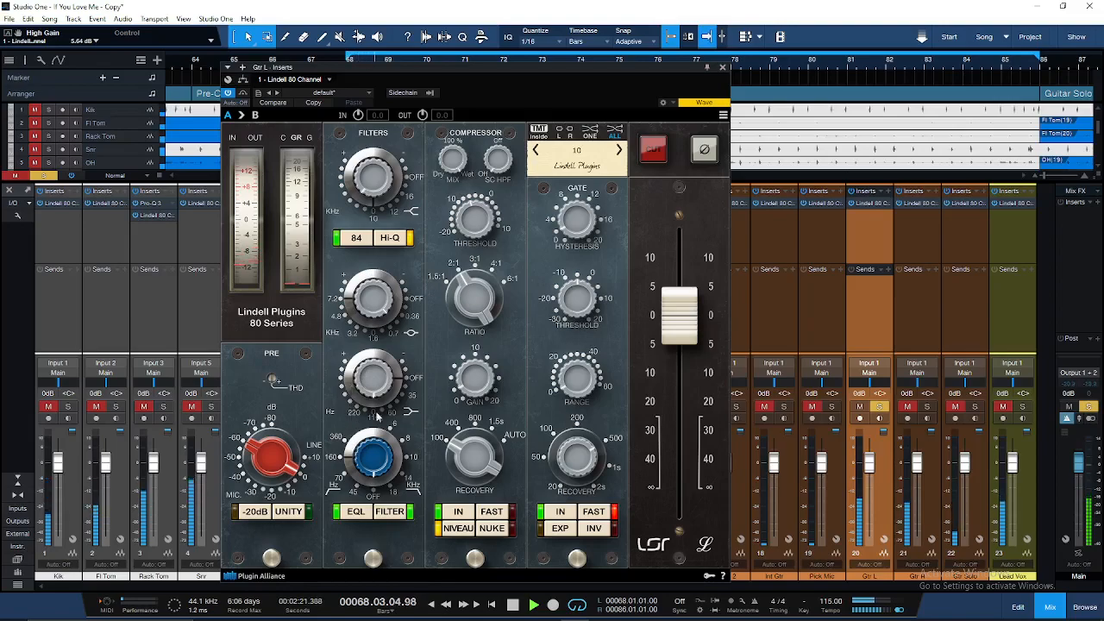
left_click_drag(869, 203, 920, 207)
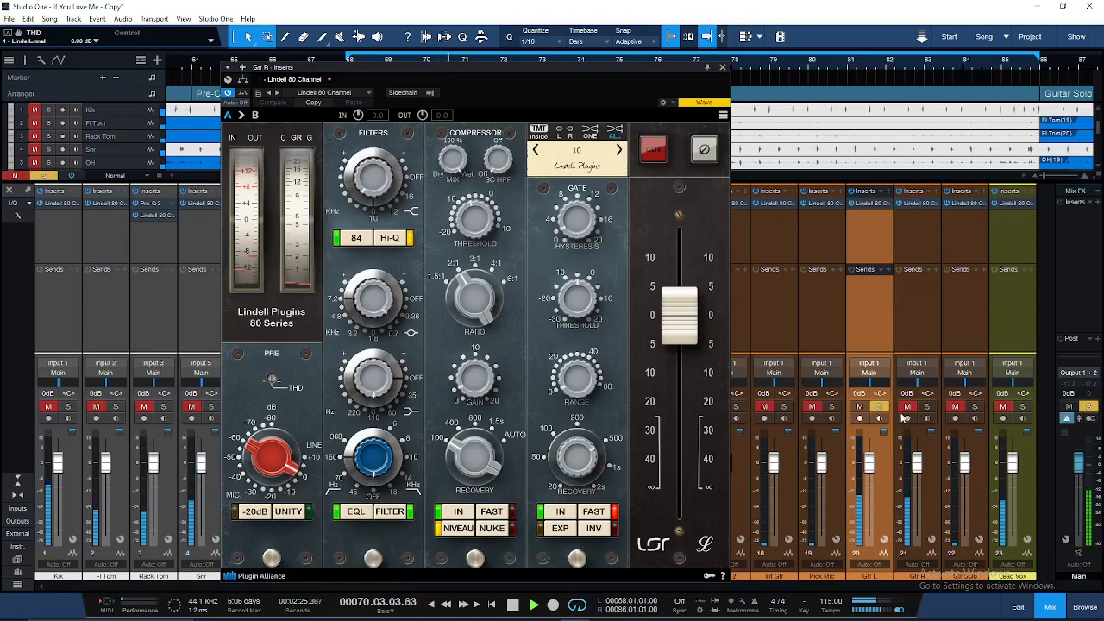
left_click(722, 68)
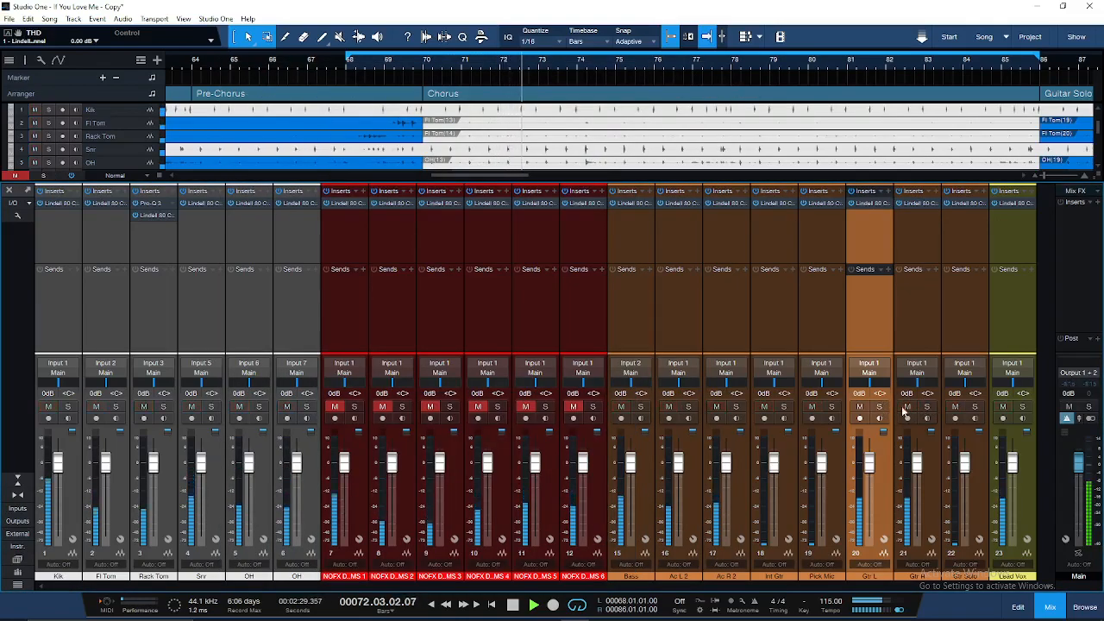
Check Gtr Solo in solo briefly and move the playback loop to the Guitar Solo section, from bar 86 to bar 102
left_click(975, 406)
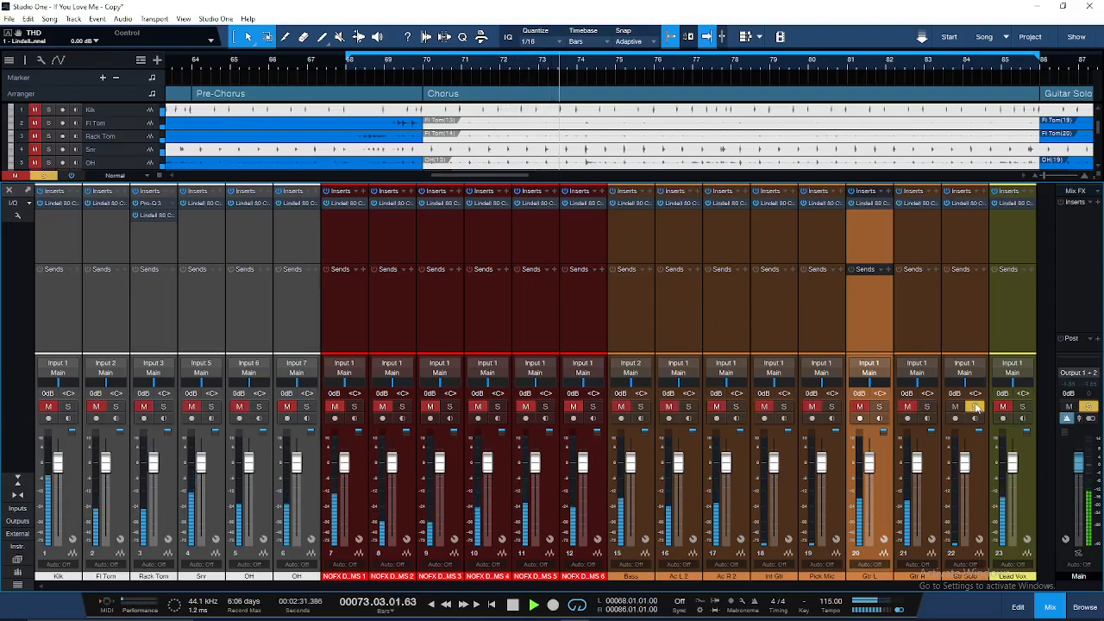
left_click(975, 407)
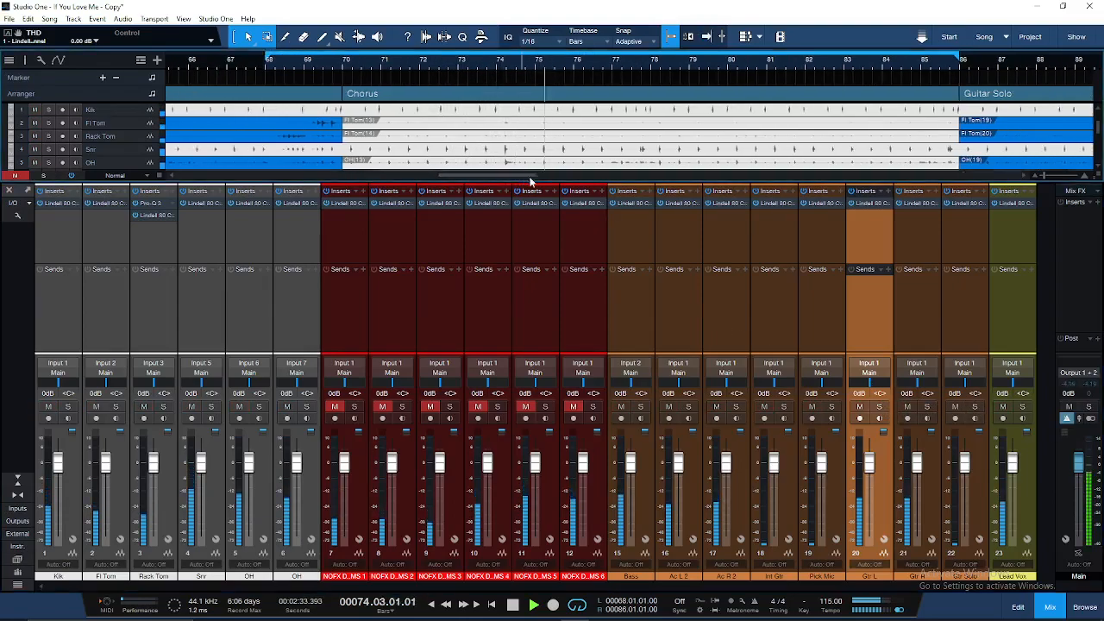
left_click_drag(526, 178, 598, 181)
left_click_drag(371, 62, 917, 75)
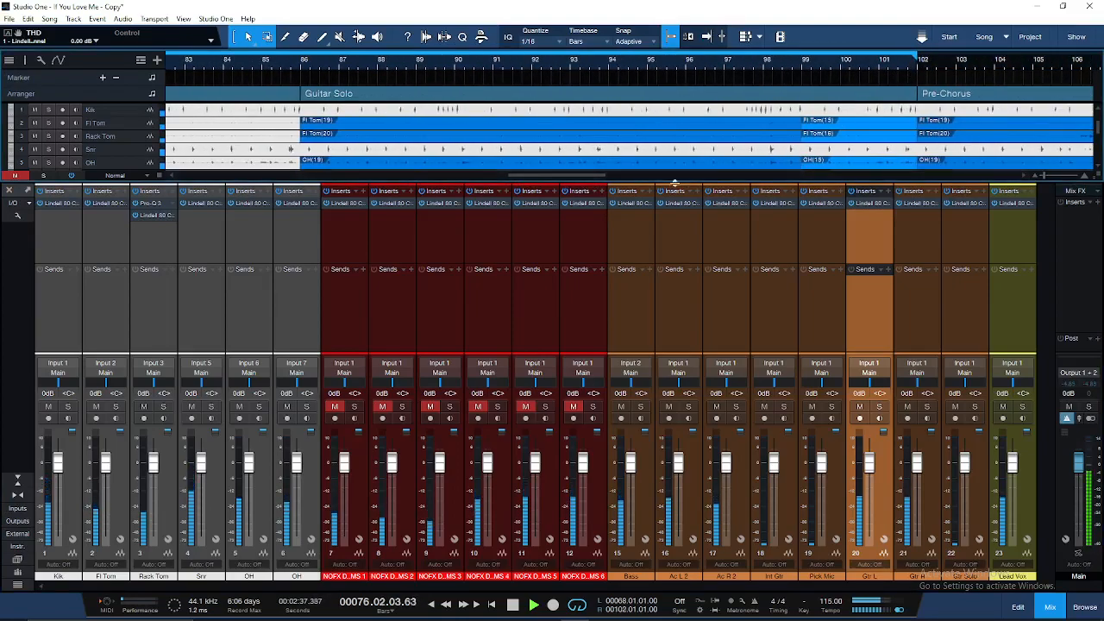
left_click_drag(546, 180, 468, 181)
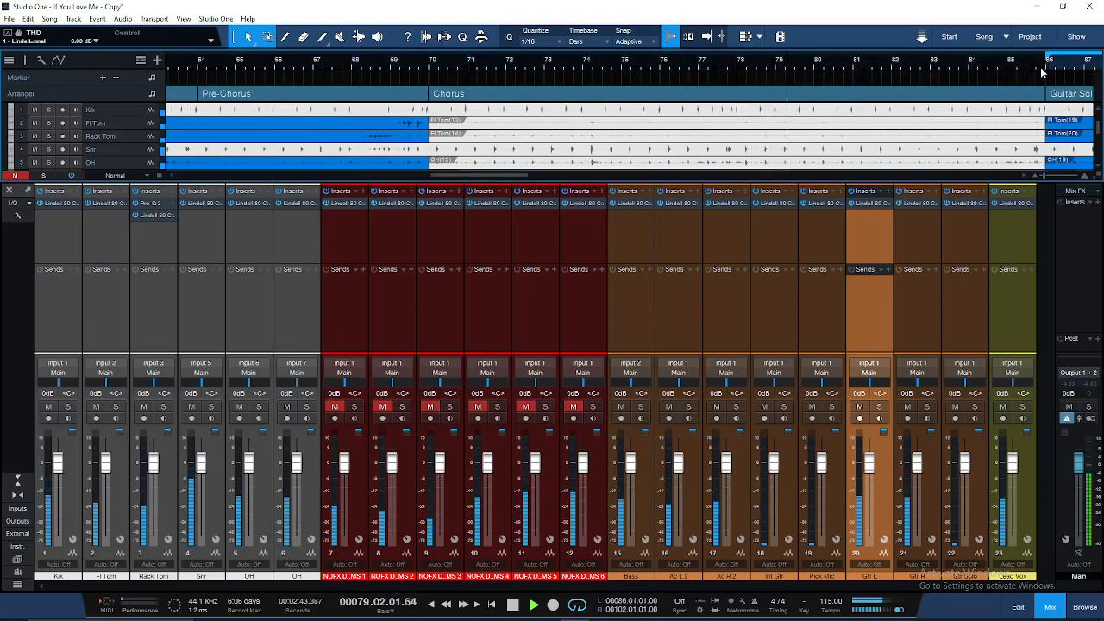
left_click(981, 66)
left_click_drag(473, 175, 542, 174)
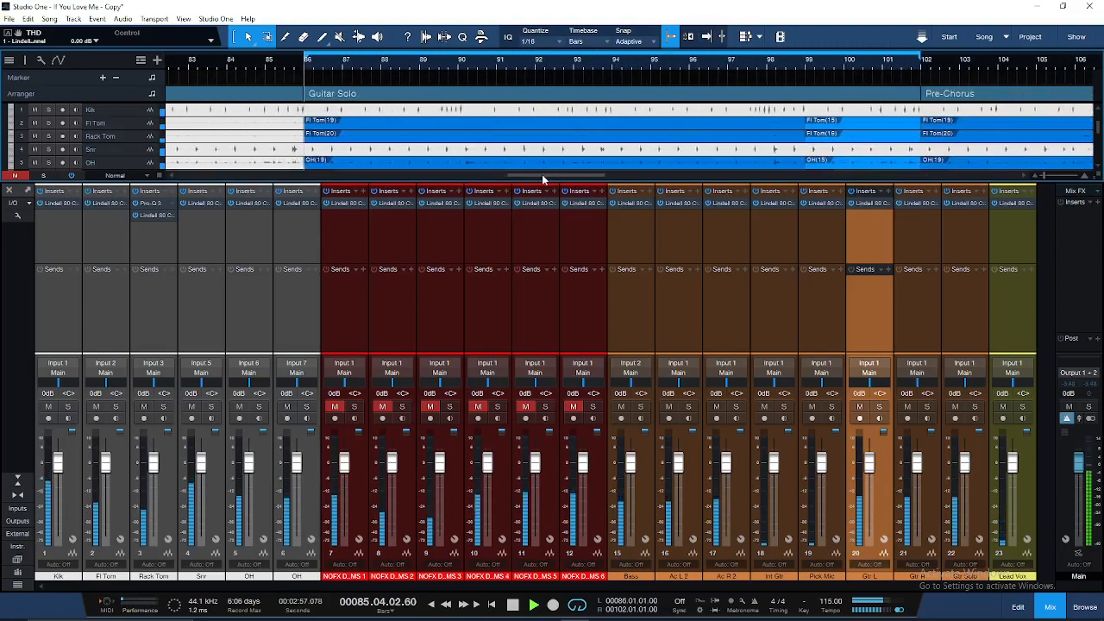
Reopen Gtr L's Lindell 80 Channel and try a mid gain of about 8.85 dB with a high gain of about 3.43 dB
left_click(872, 204)
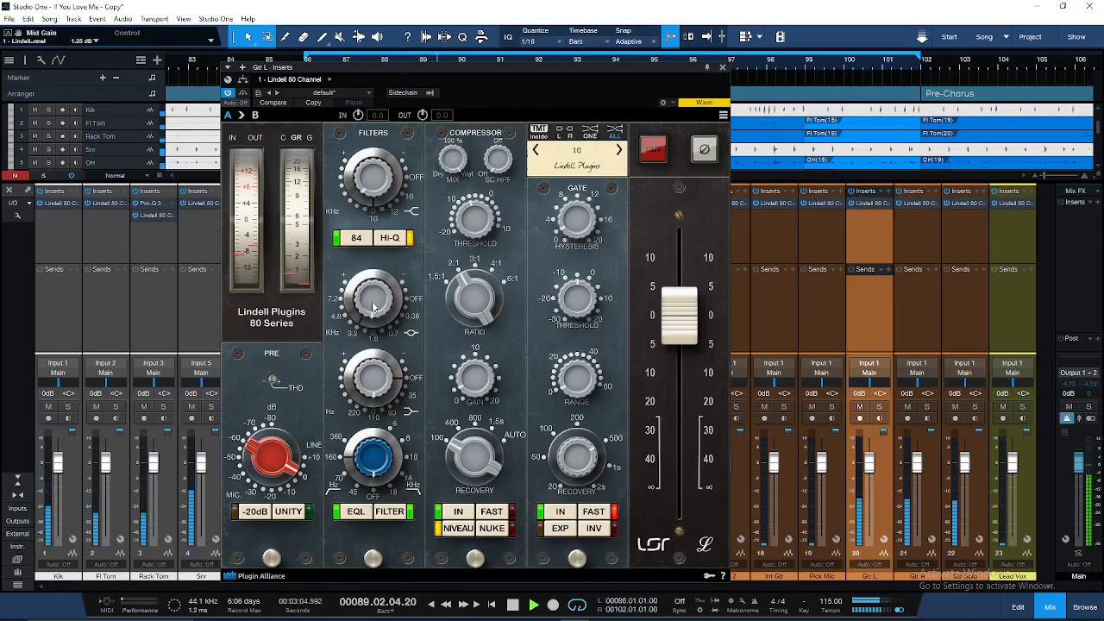
scroll(372, 306, "down", 3)
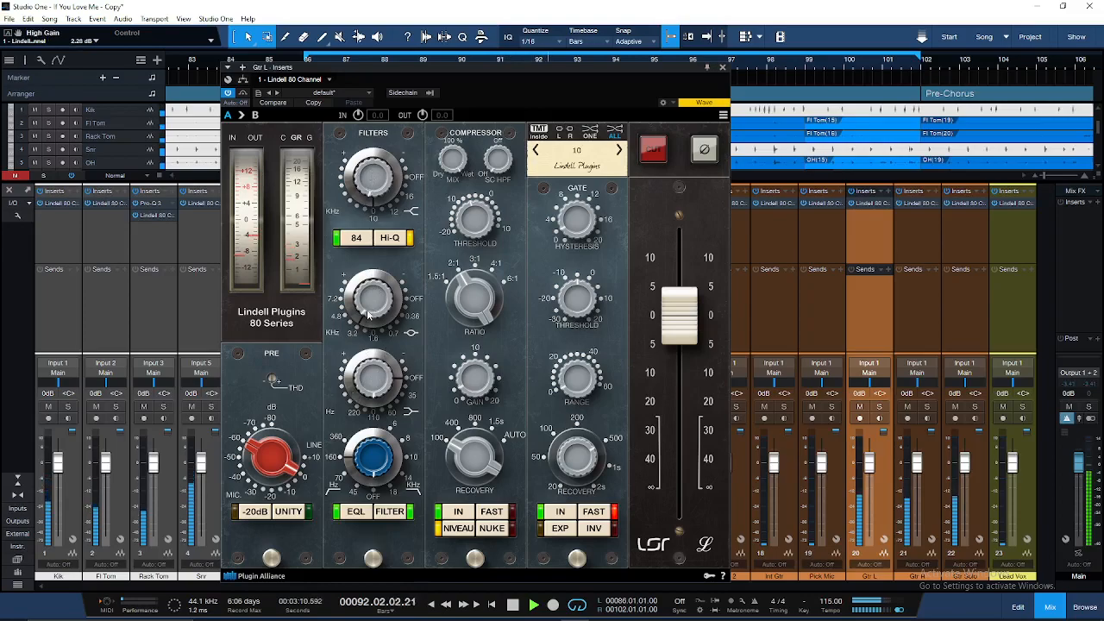
scroll(373, 296, "up", 3)
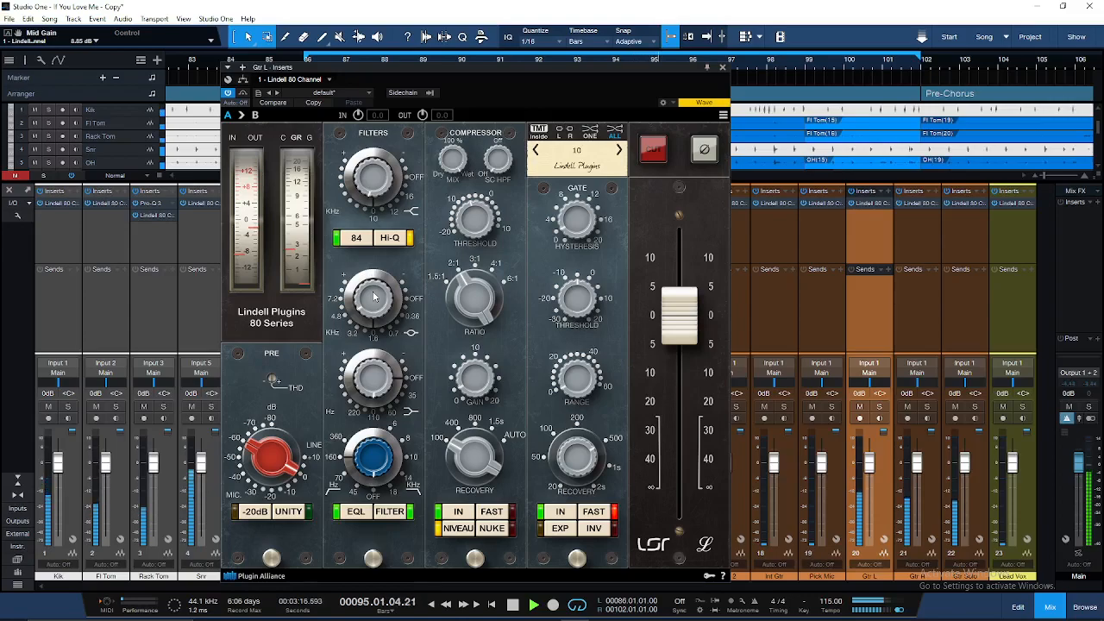
scroll(369, 180, "up", 1)
scroll(369, 180, "down", 2)
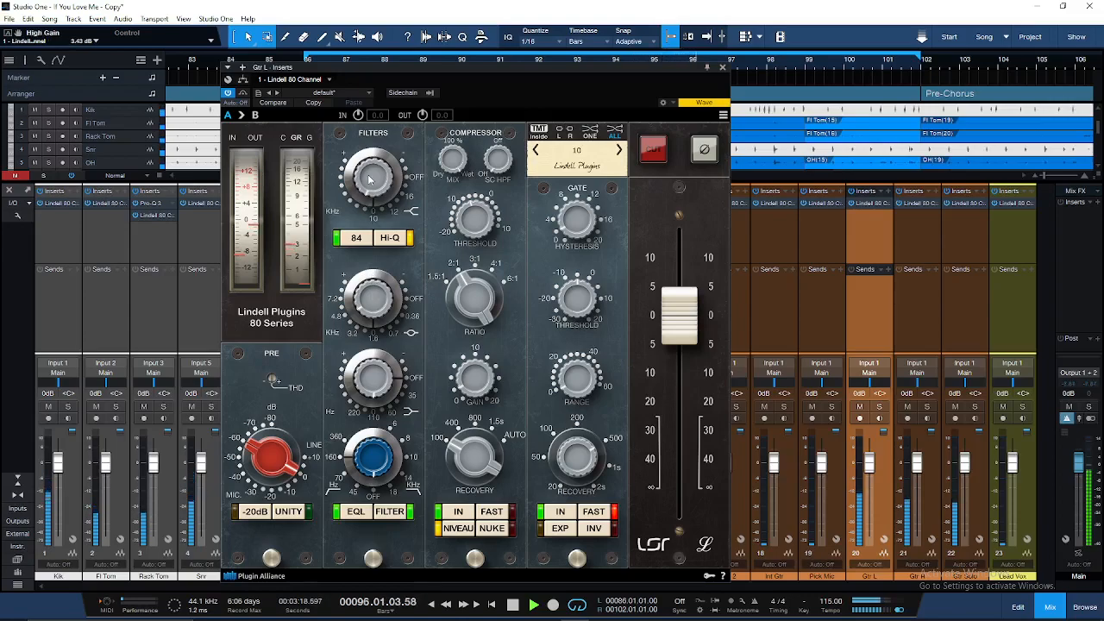
left_click_drag(370, 179, 372, 201)
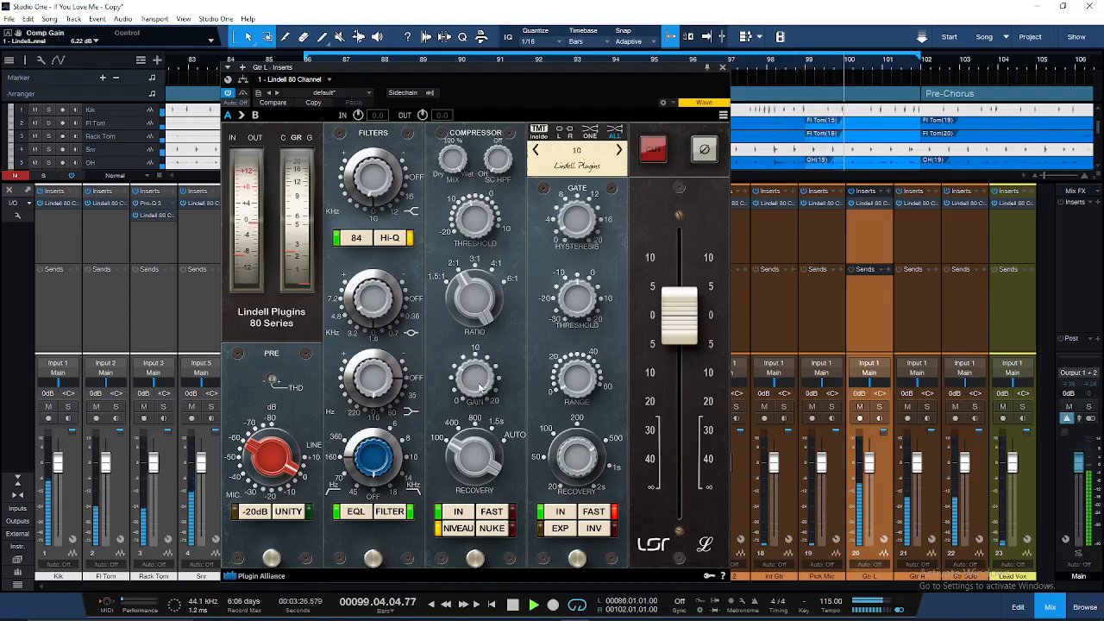
Lower Gtr L's compressor gain to about 2.00 dB, redo the Lindell 80 Channel replacement and close the plug-in
scroll(478, 389, "down", 1)
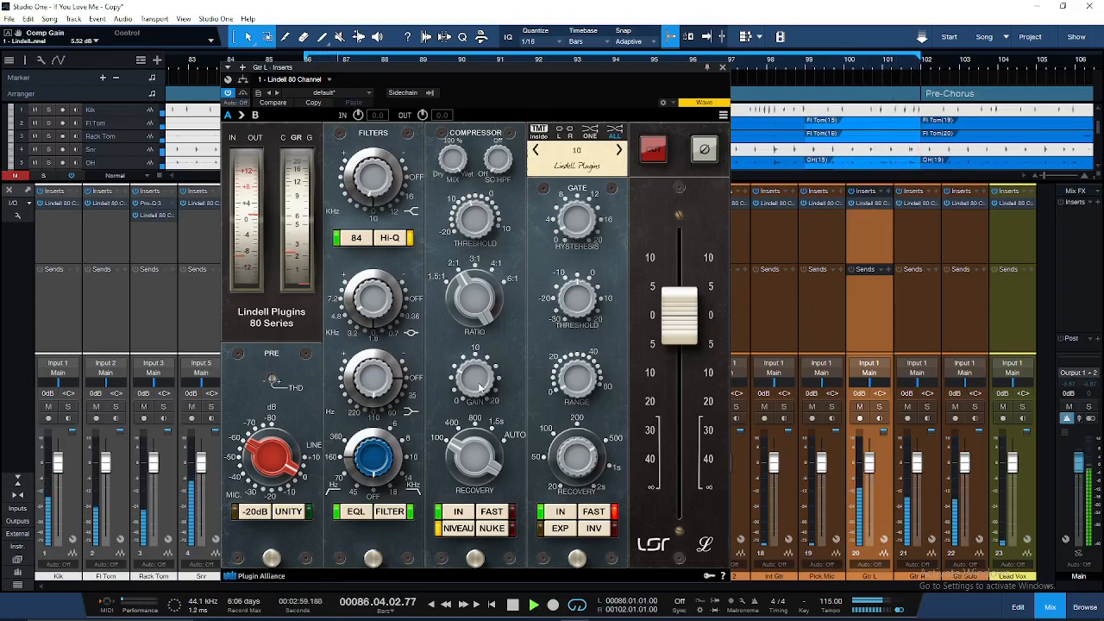
scroll(479, 388, "down", 5)
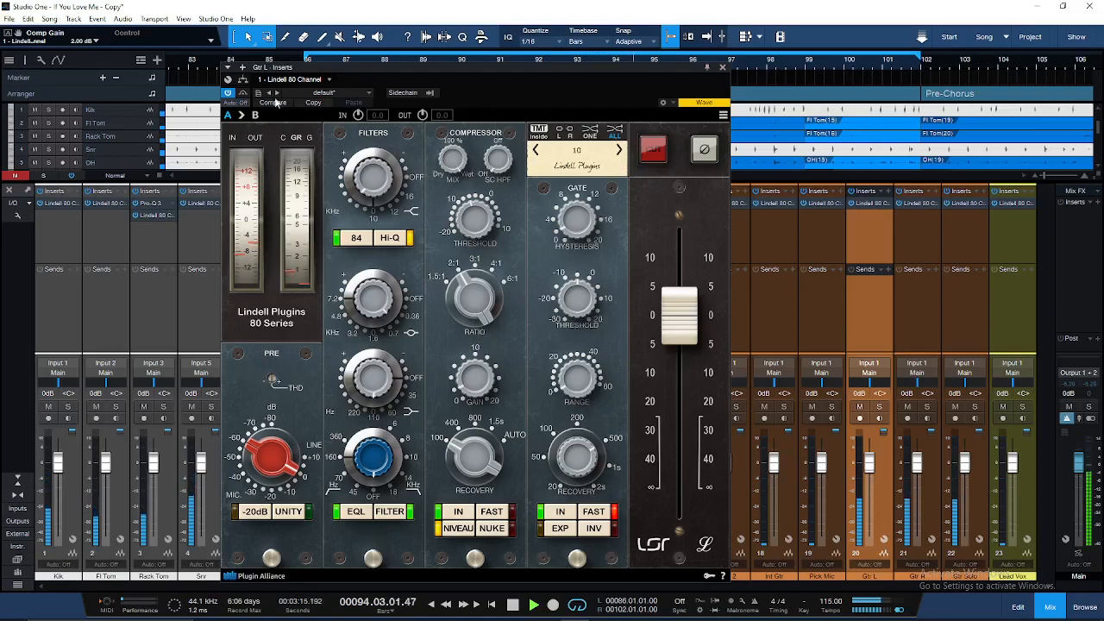
left_click(29, 19)
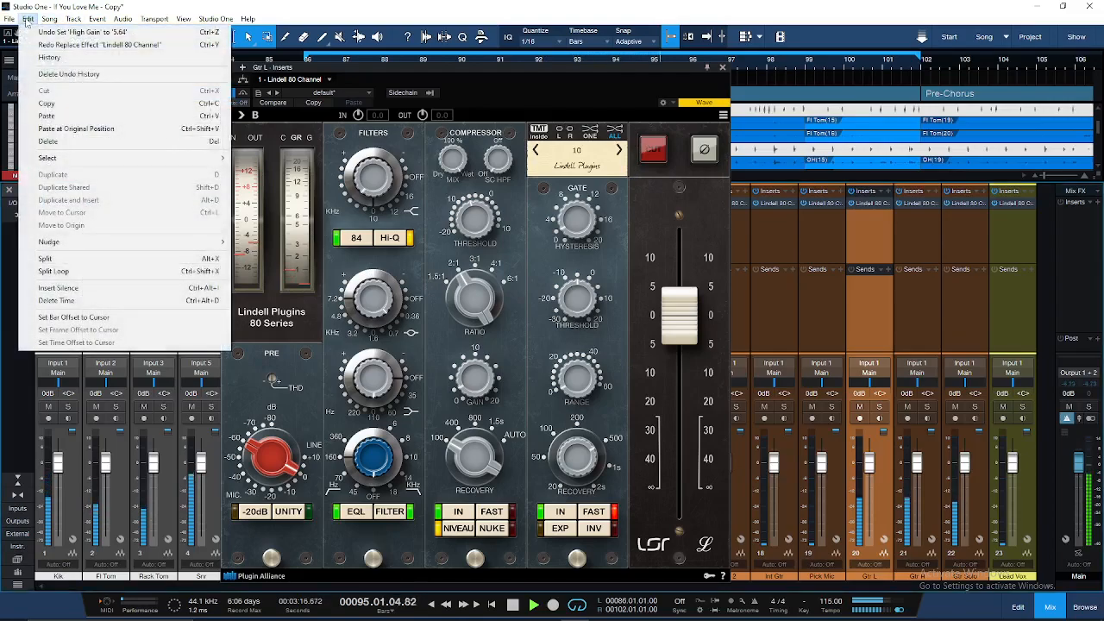
left_click(59, 50)
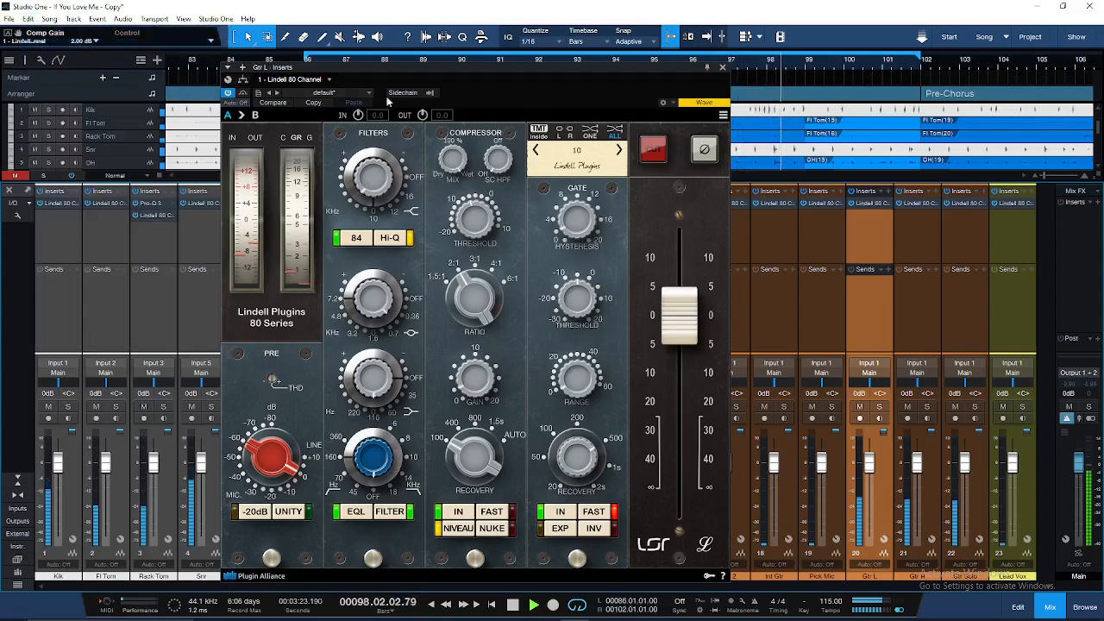
left_click(722, 67)
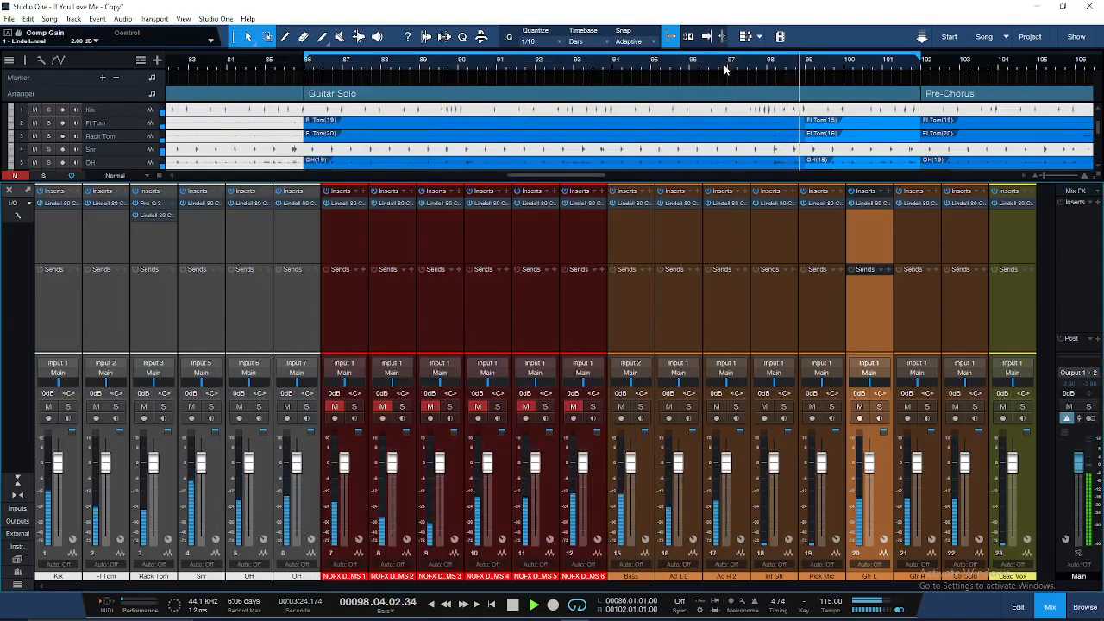
Open the Lindell 80 Channel on Gtr Solo
left_click(920, 203)
left_click(966, 204)
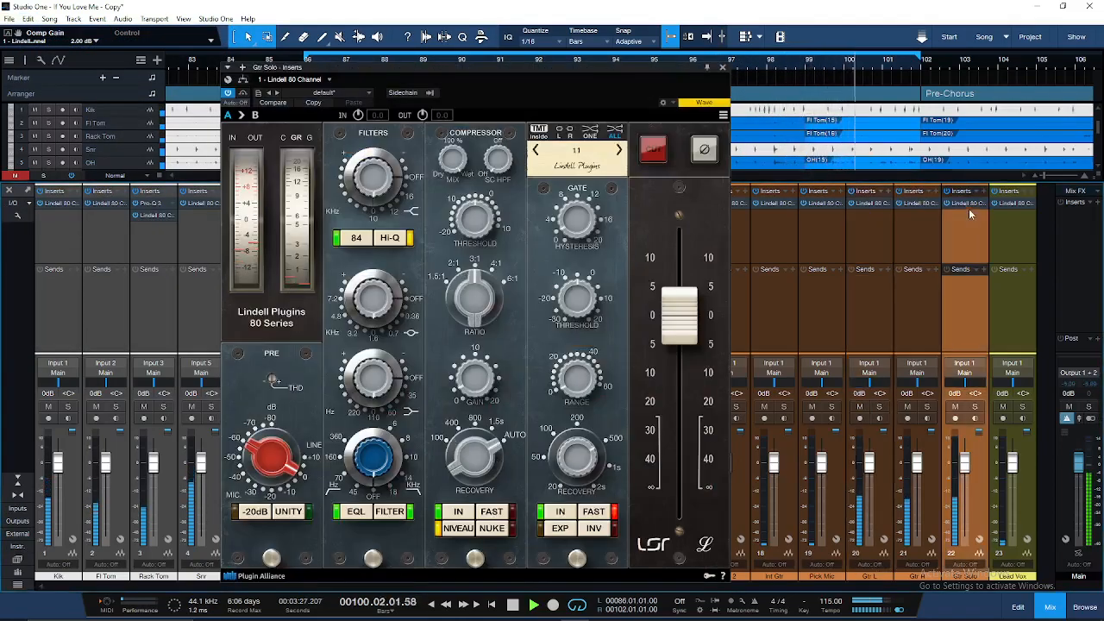
left_click(968, 205)
left_click(965, 205)
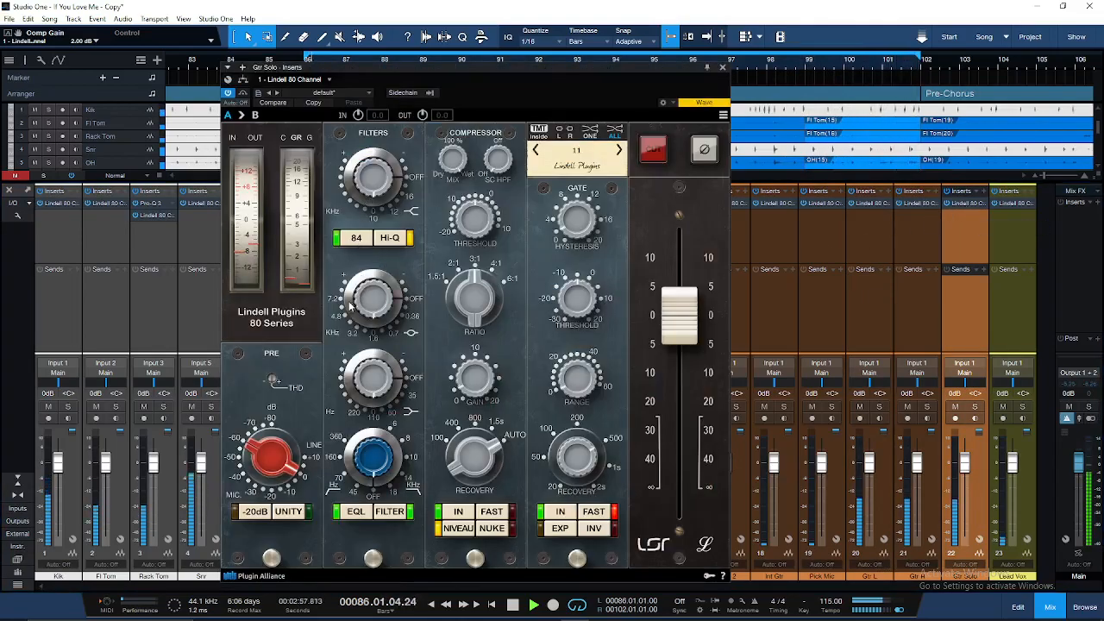
Boost the EQ mid band on the Gtr Solo channel and set its high gain to about 2.28 dB
scroll(366, 303, "up", 6)
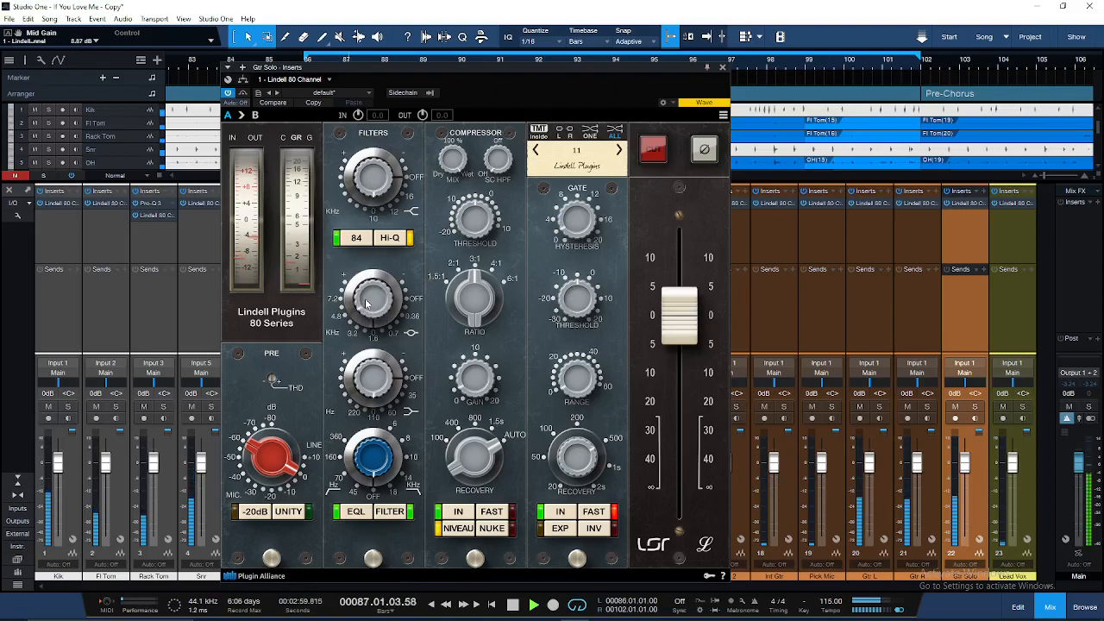
scroll(374, 183, "up", 4)
scroll(373, 183, "down", 3)
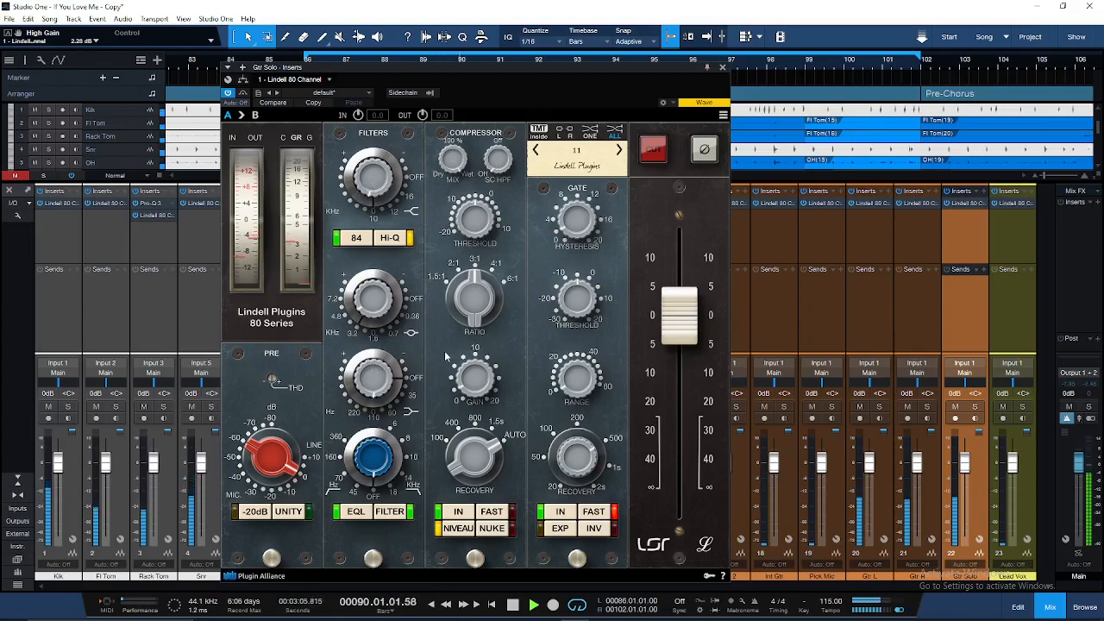
Set the Gtr Solo compressor's recovery to 800 ms and adjust its make-up gain
scroll(467, 445, "down", 3)
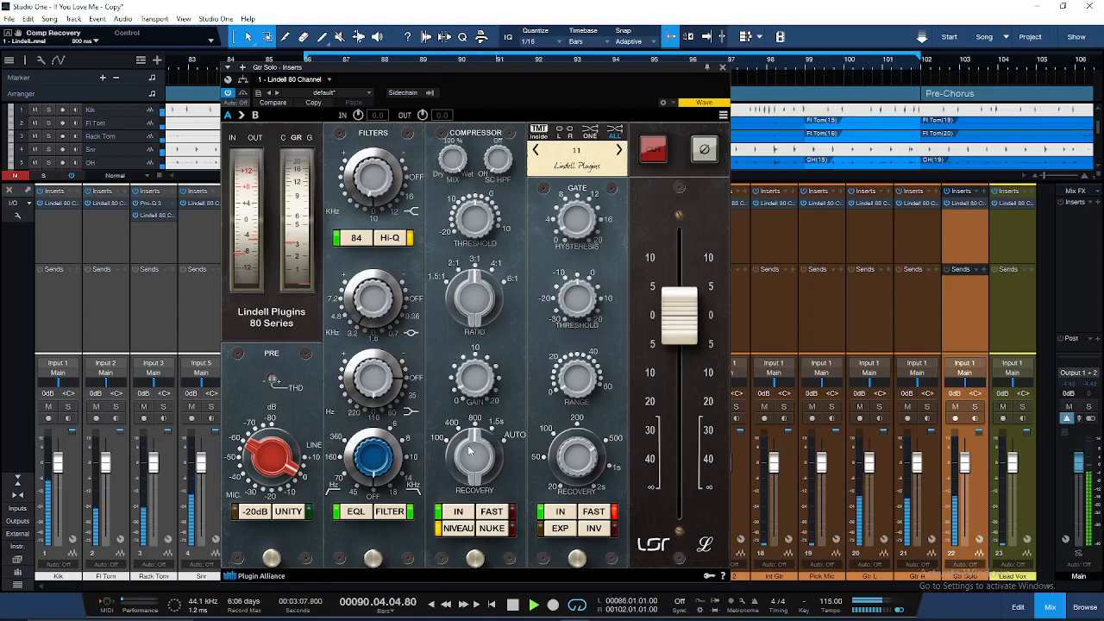
scroll(475, 380, "up", 3)
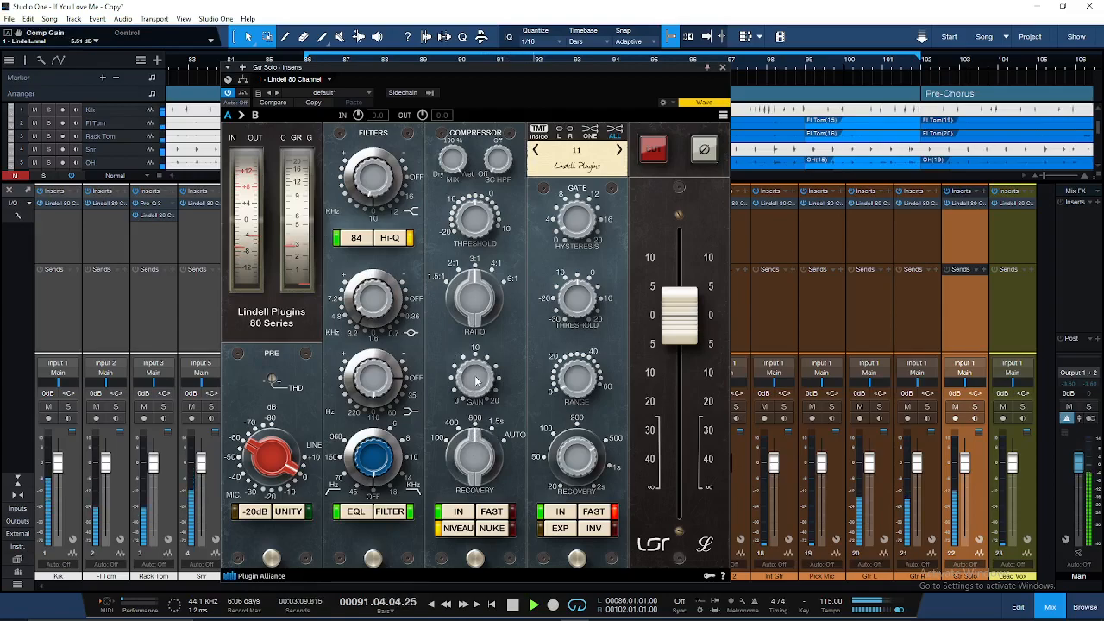
scroll(475, 380, "down", 3)
Raise the Gtr Solo preamp gain to about 6.32 dB
scroll(281, 458, "up", 5)
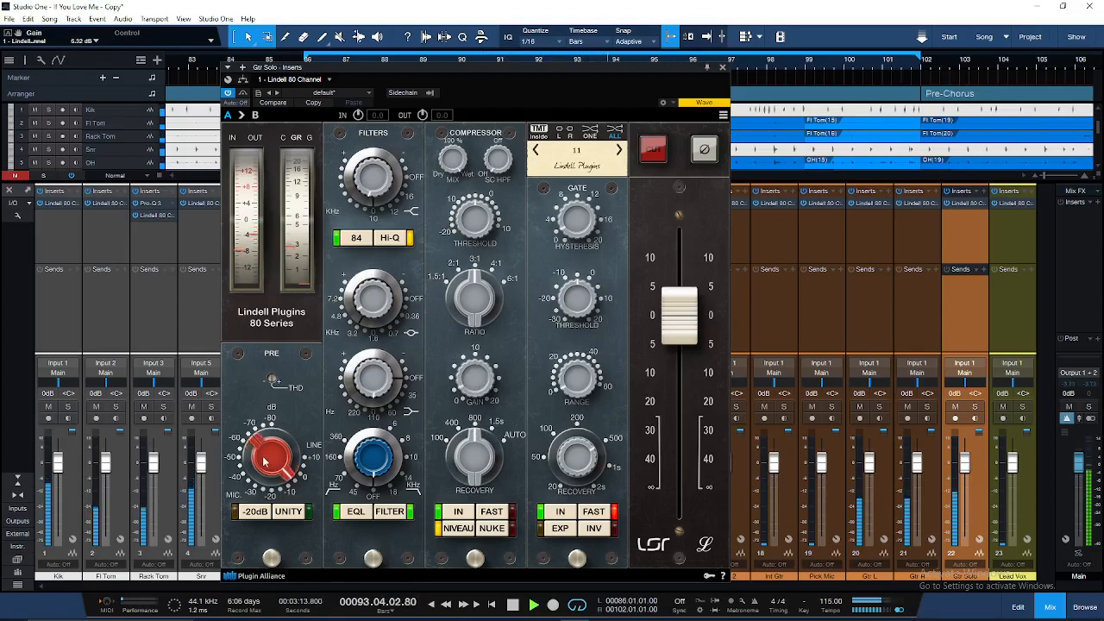
scroll(470, 229, "up", 3)
Set the Gtr Solo compressor threshold to 2.00 dB and raise the compressor gain to balance it
scroll(472, 227, "down", 1)
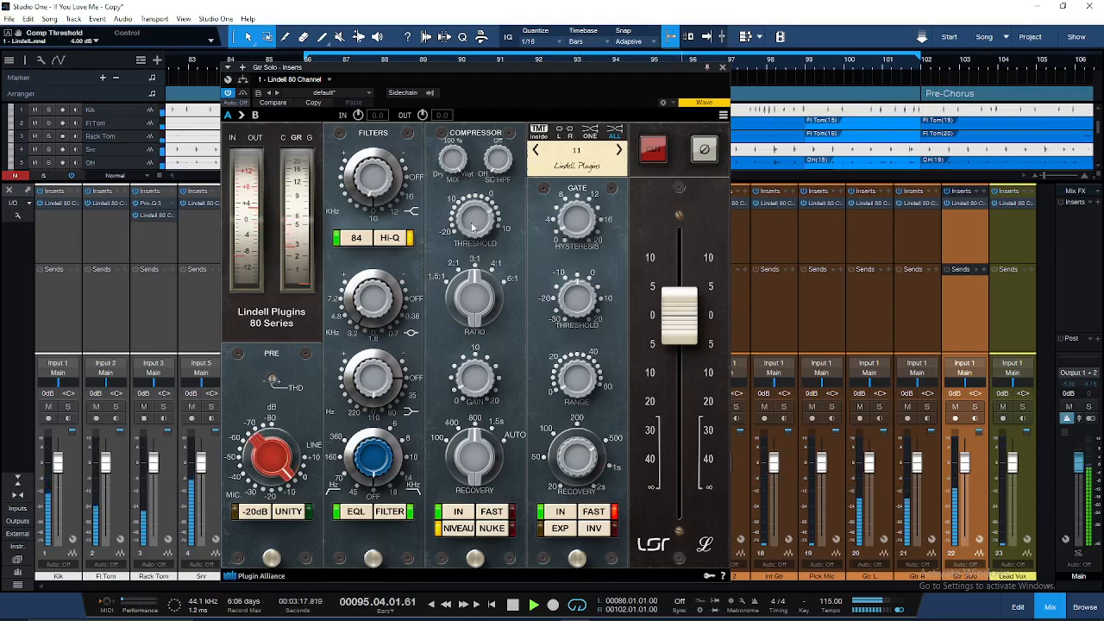
scroll(472, 228, "down", 1)
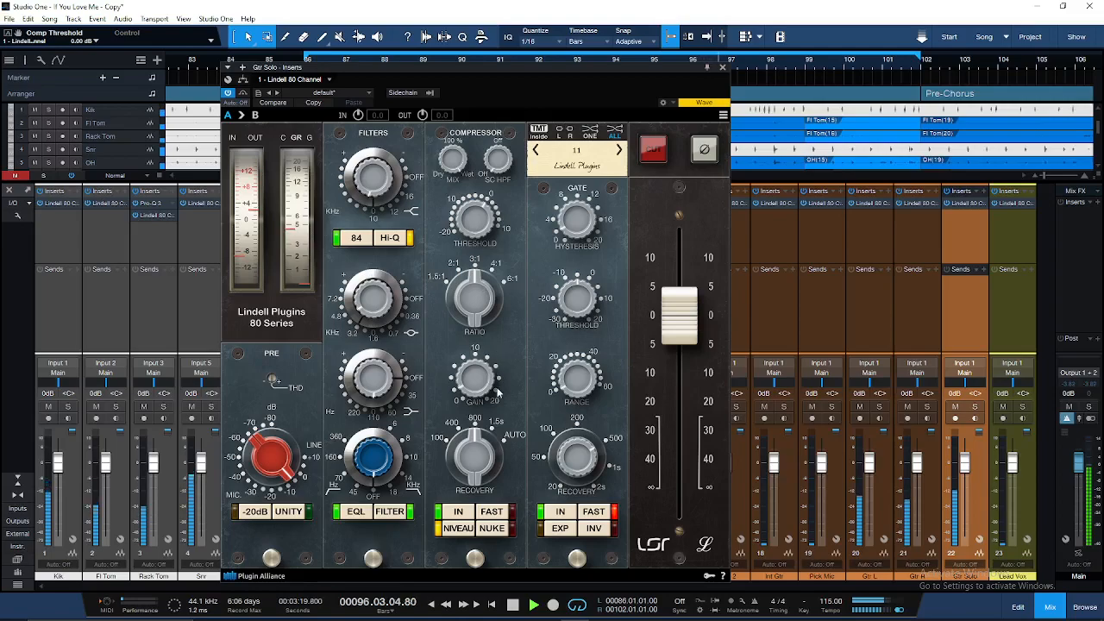
scroll(484, 393, "up", 3)
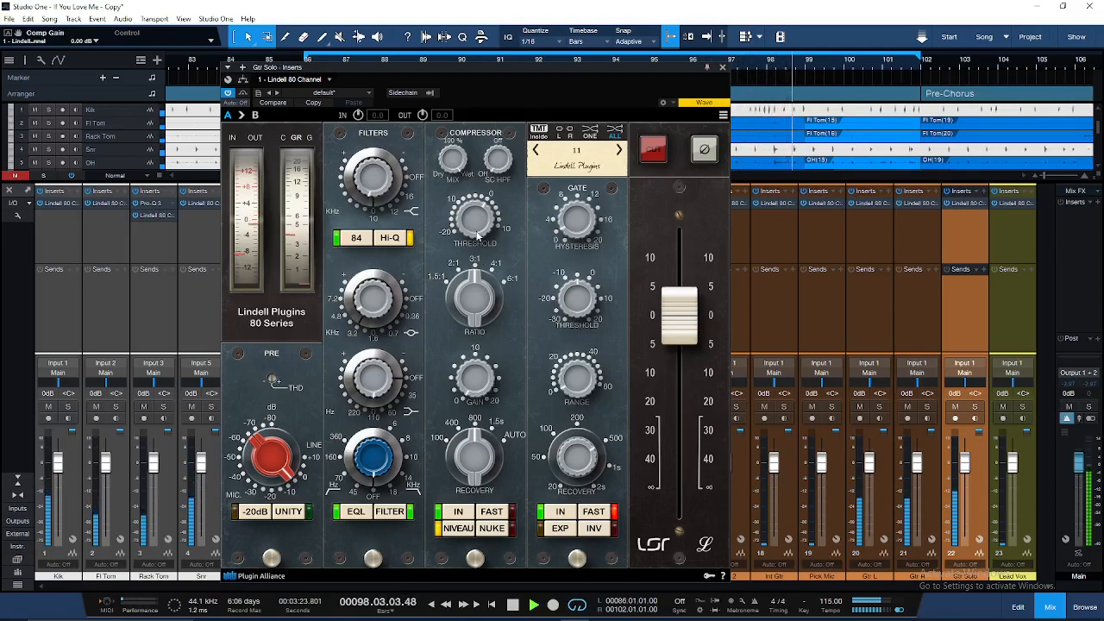
scroll(477, 235, "up", 1)
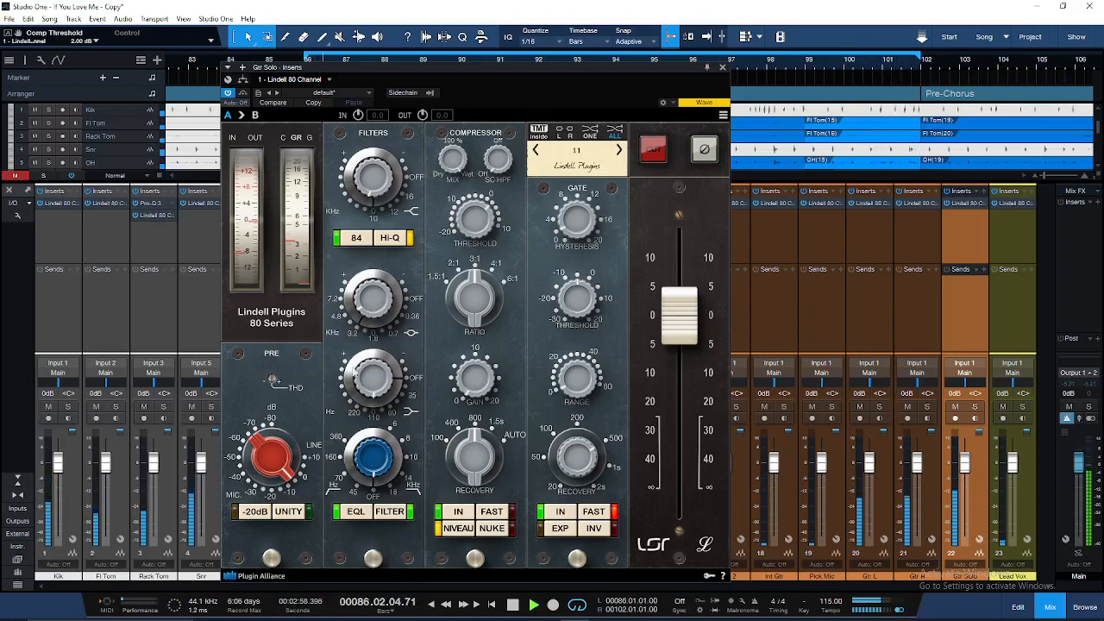
Readjust the Gtr Solo EQ low band, set the high gain to about 4.54 dB, and close the Lindell 80 Channel plug-in
scroll(363, 382, "down", 5)
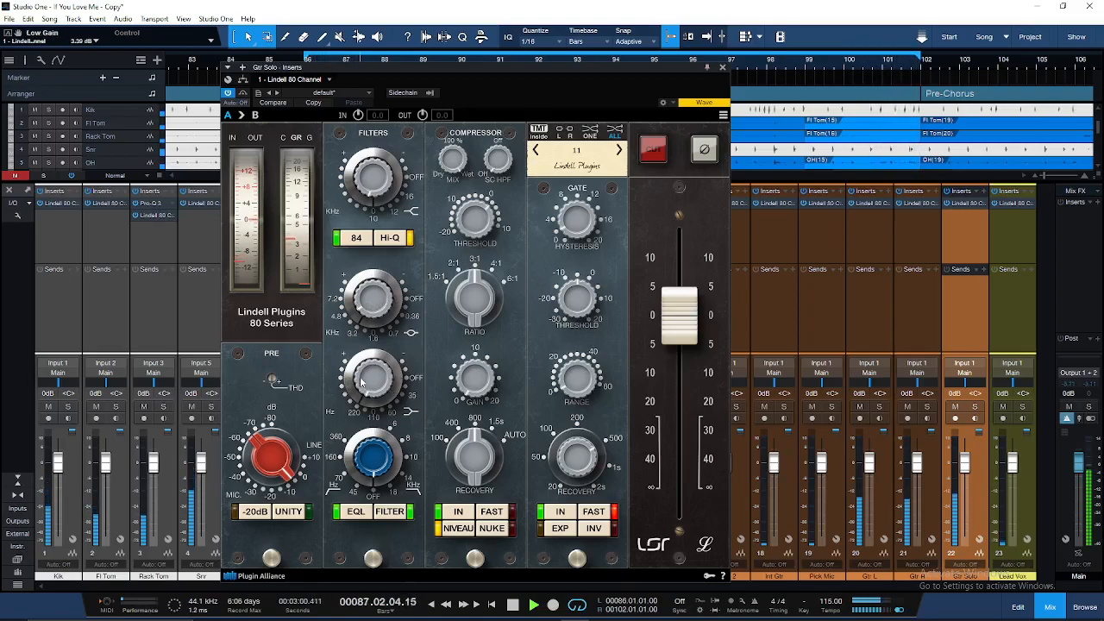
scroll(362, 382, "down", 1)
scroll(370, 178, "up", 5)
scroll(370, 178, "down", 1)
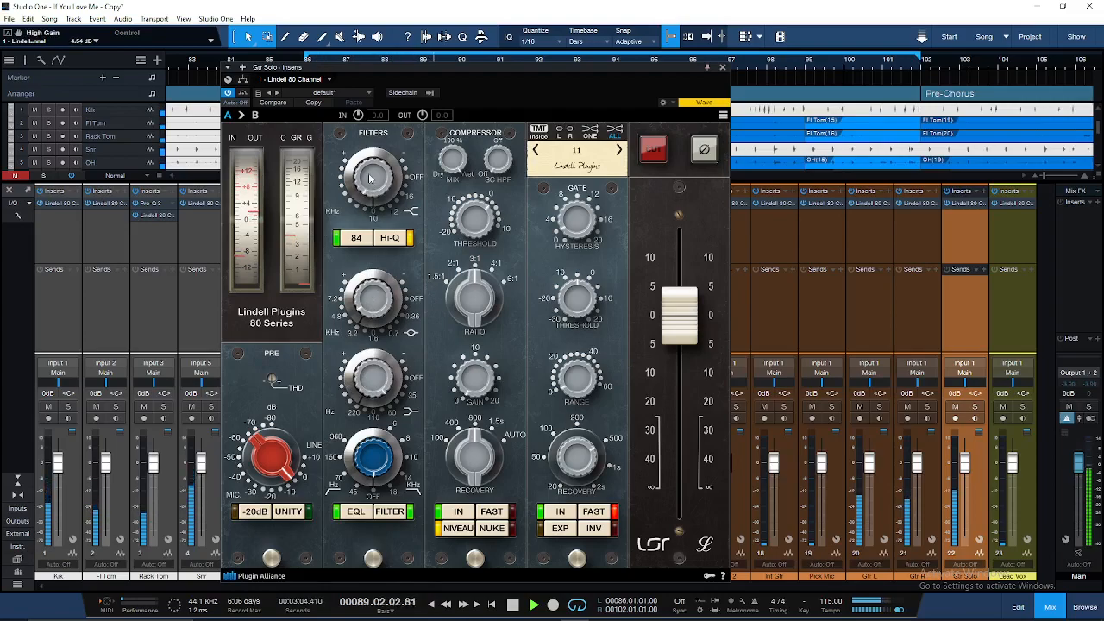
left_click(722, 67)
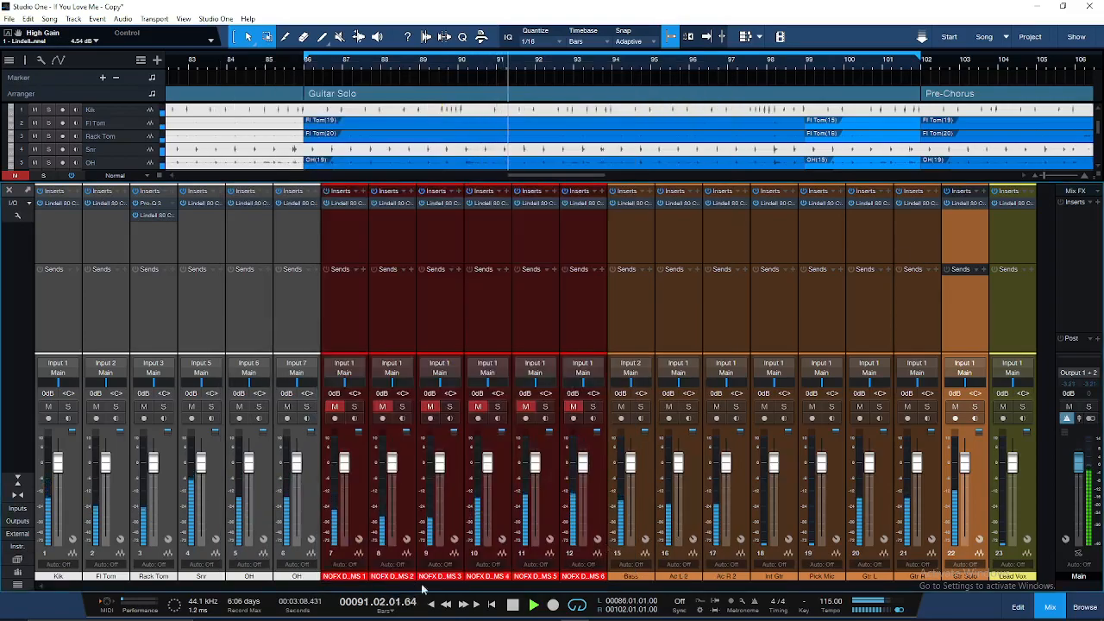
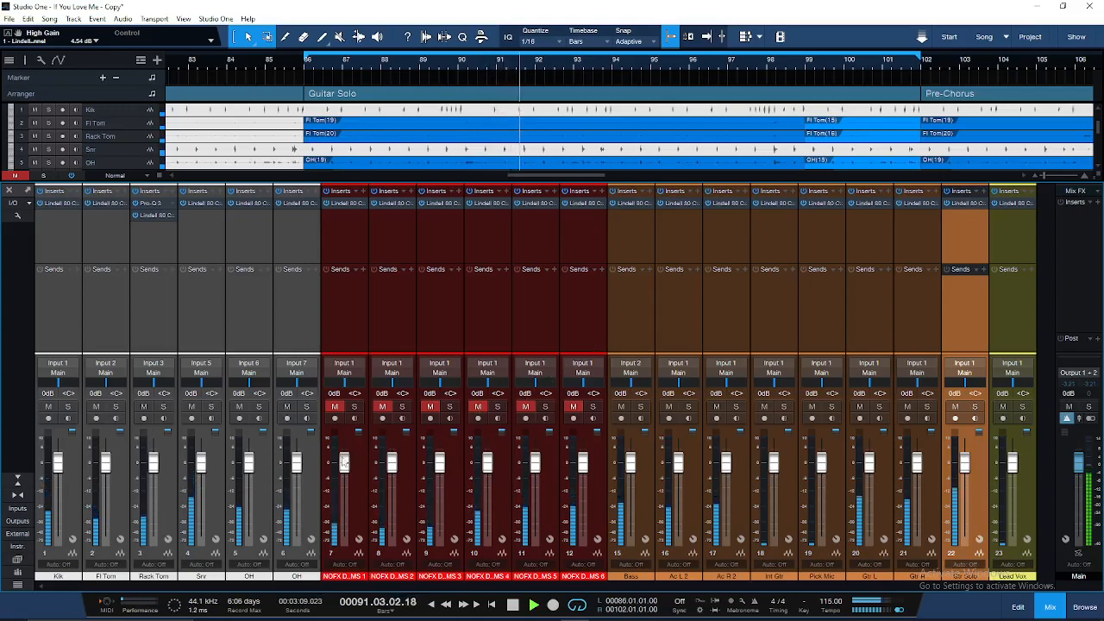
Stop playback and set the loop range from bar 68 to bar 86, covering the Chorus before the Guitar Solo
mouse_move(336, 463)
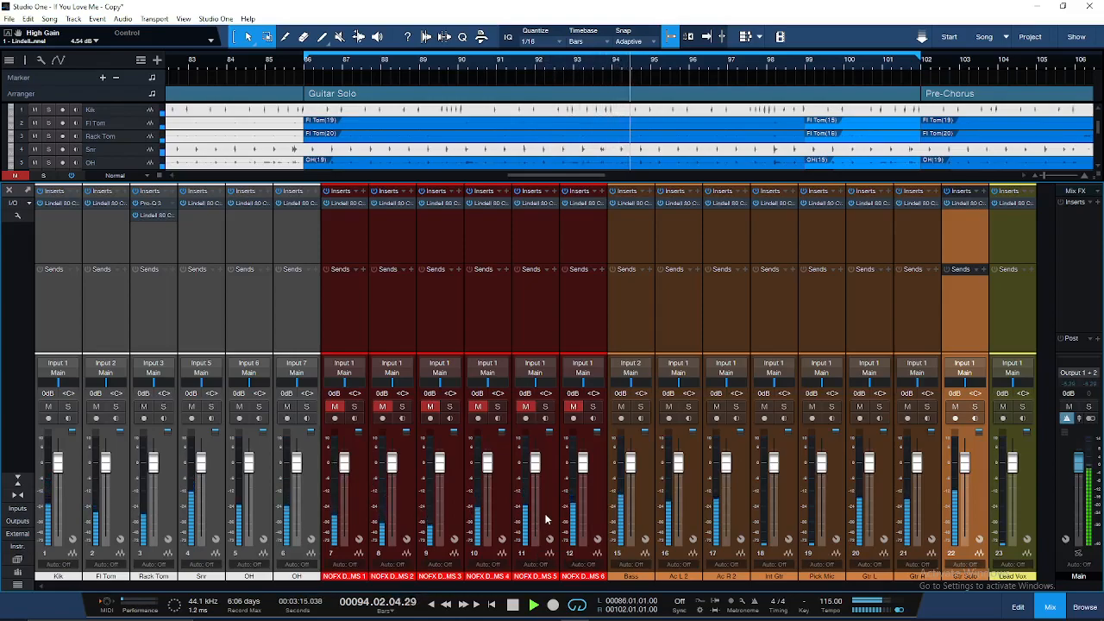
key("space")
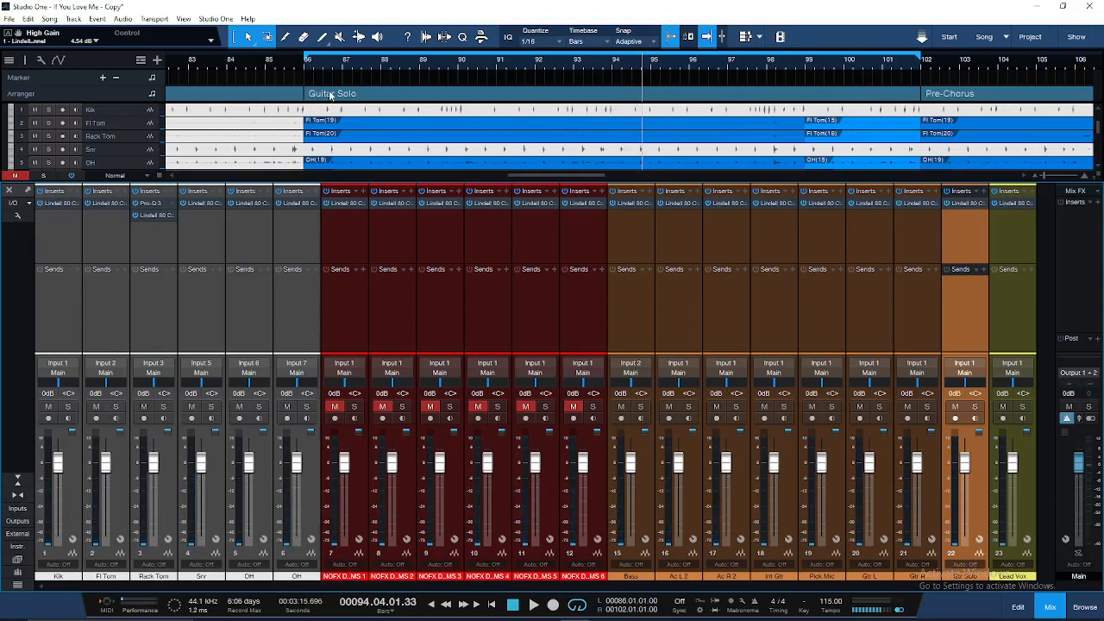
scroll(335, 91, "down", 2)
scroll(349, 122, "left", 3)
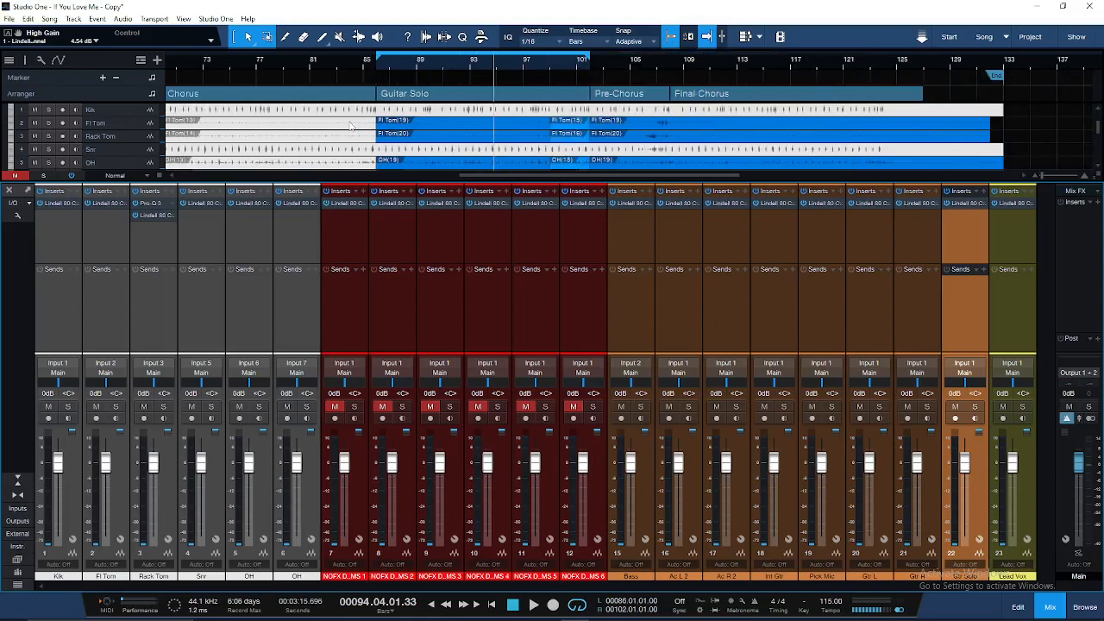
left_click_drag(463, 58, 245, 59)
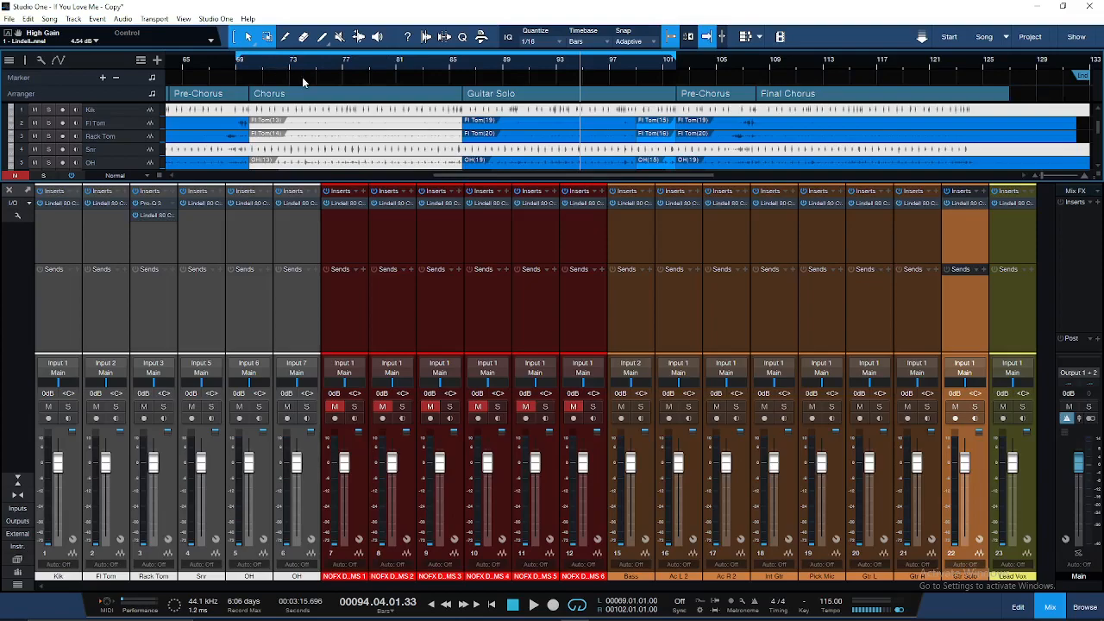
scroll(138, 154, "up", 3)
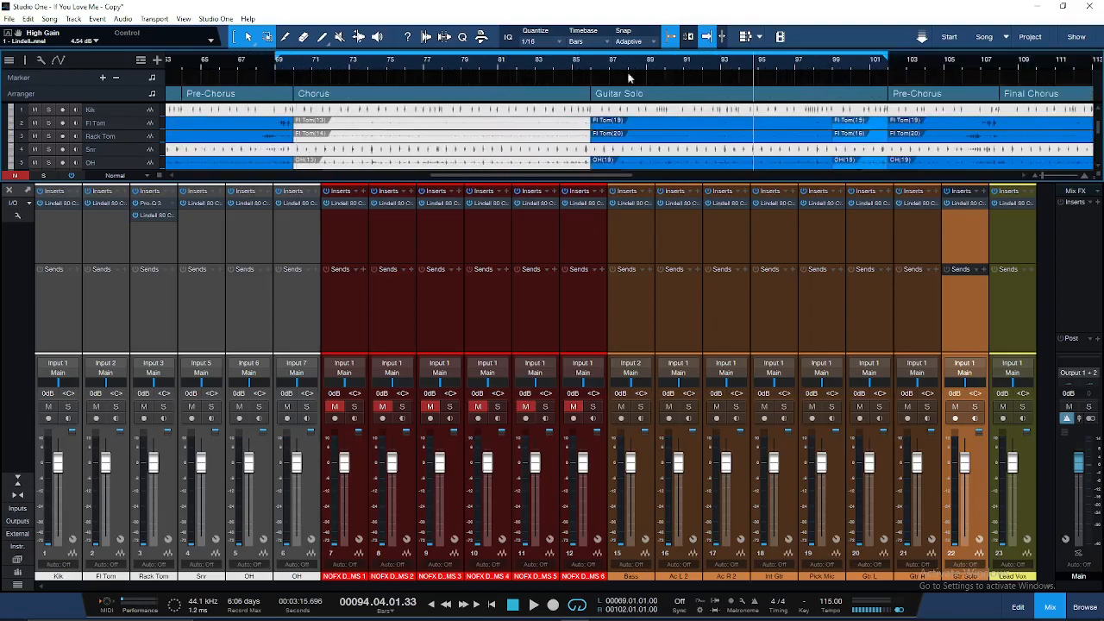
left_click_drag(888, 62, 594, 67)
left_click_drag(276, 59, 251, 60)
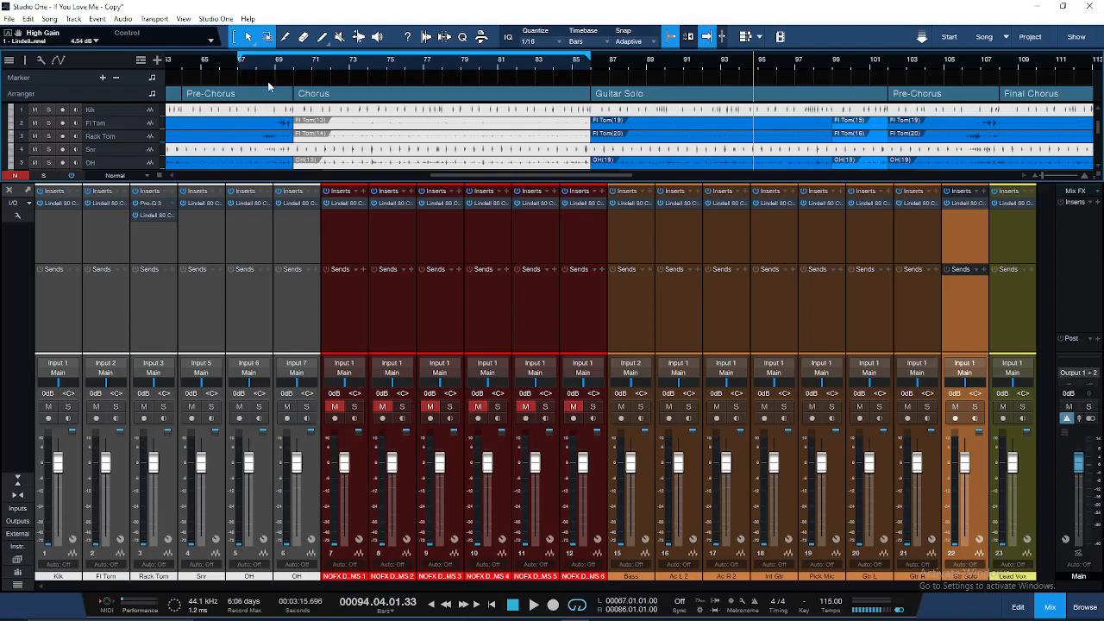
left_click_drag(239, 58, 258, 59)
scroll(278, 90, "up", 4)
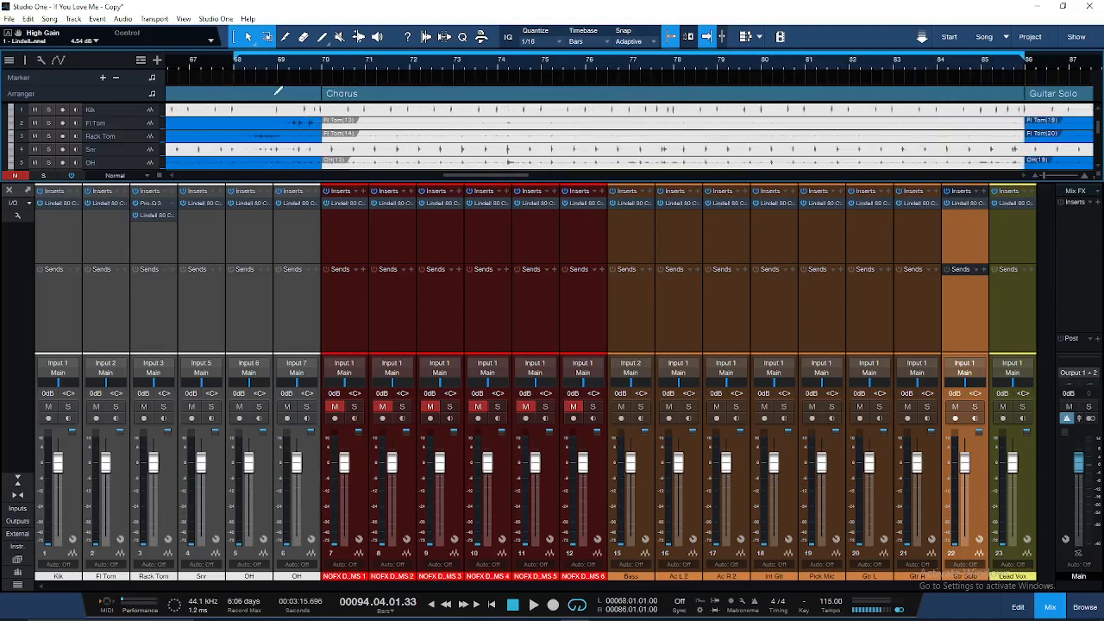
Place the playback cursor at bar 68 and play the Chorus to listen to the mix
left_click(237, 71)
left_click(319, 69)
left_click(236, 68)
key("space")
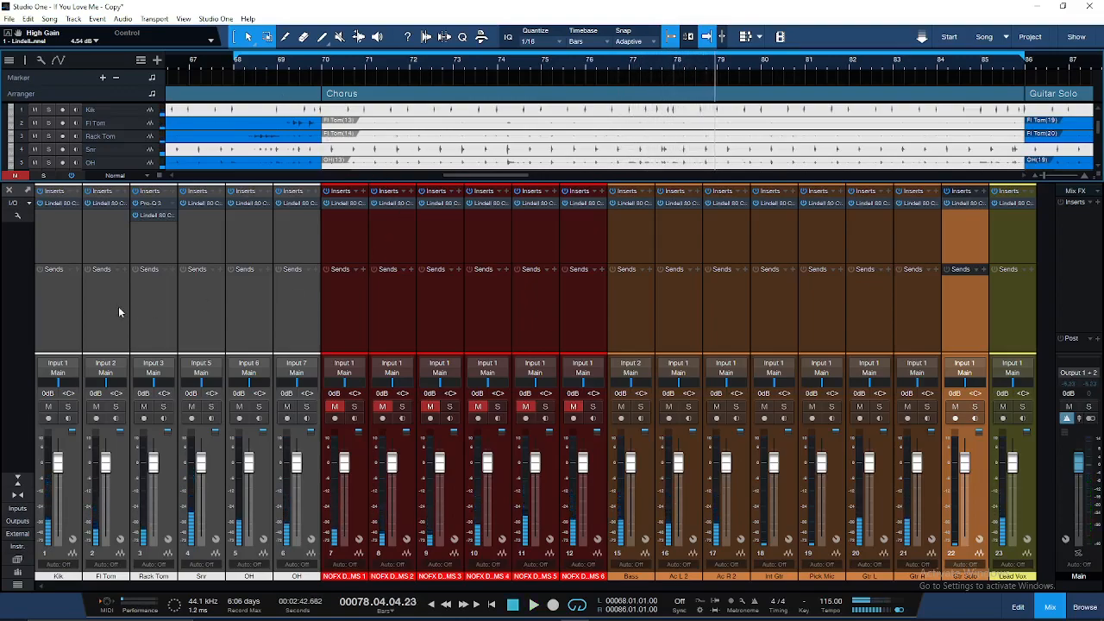
left_click(78, 317)
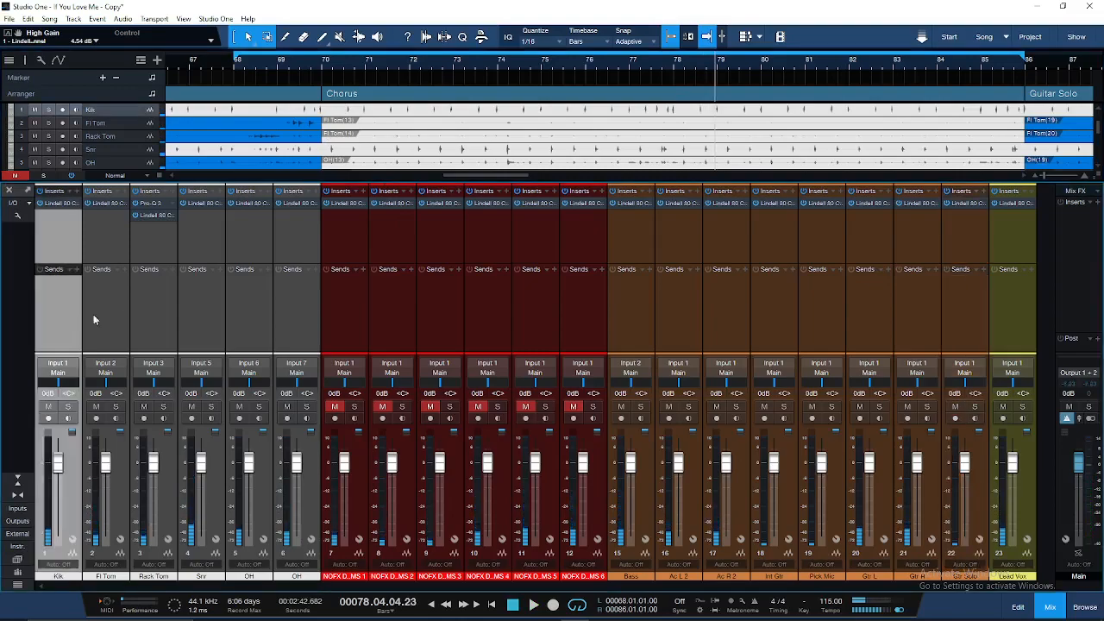
left_click(289, 325, "shift")
right_click(289, 328)
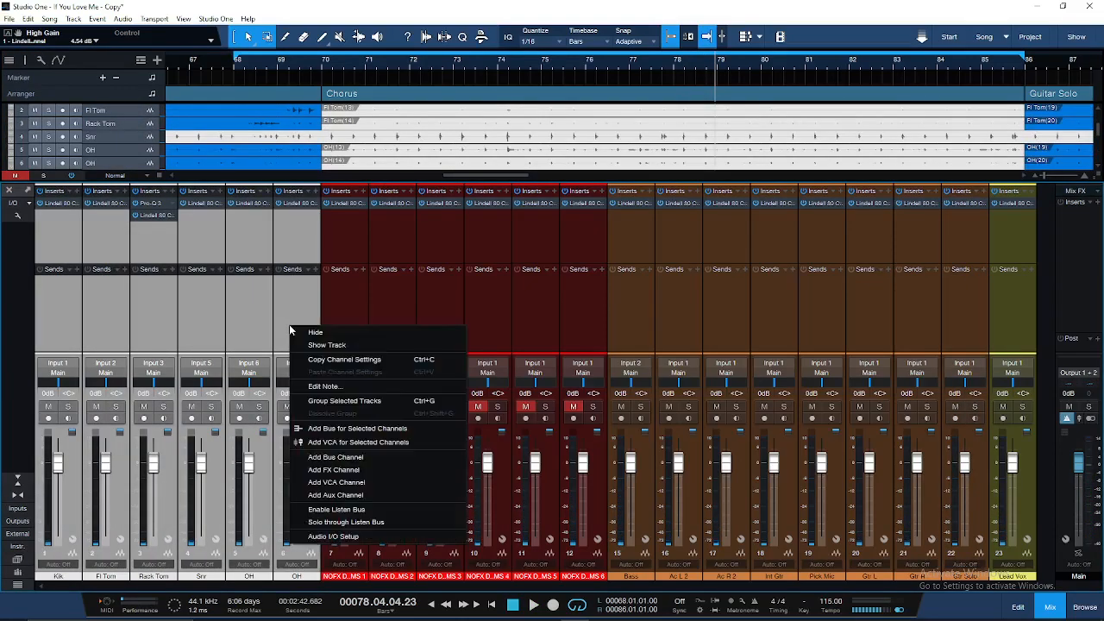
Select all channels from Kik through Gtr Solo and add a bus for the selected channels
left_click(72, 326)
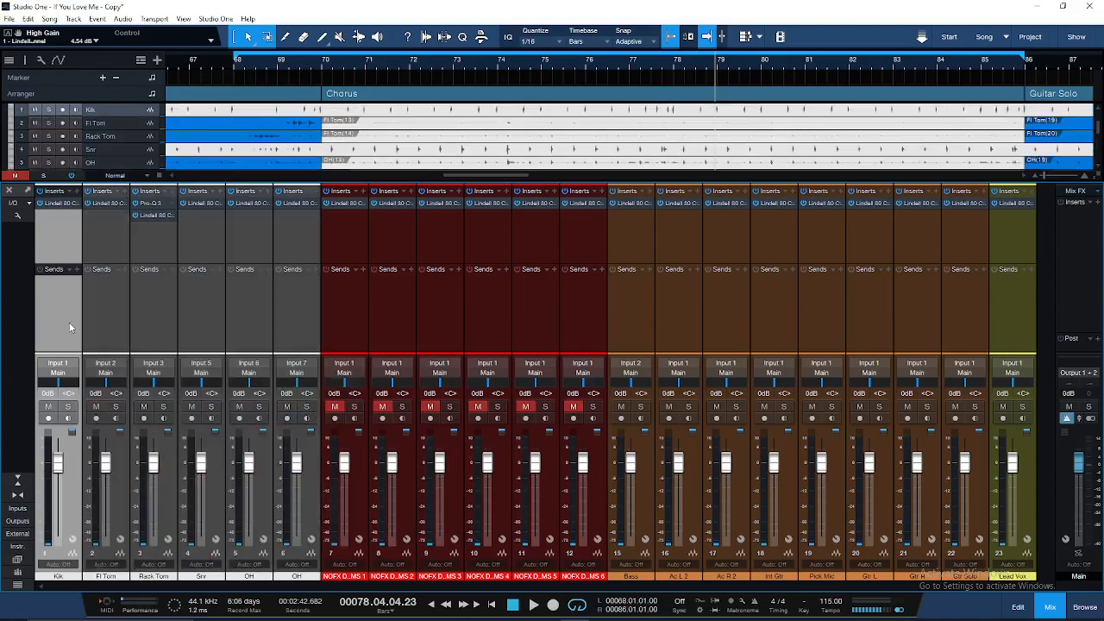
left_click(966, 324, "shift")
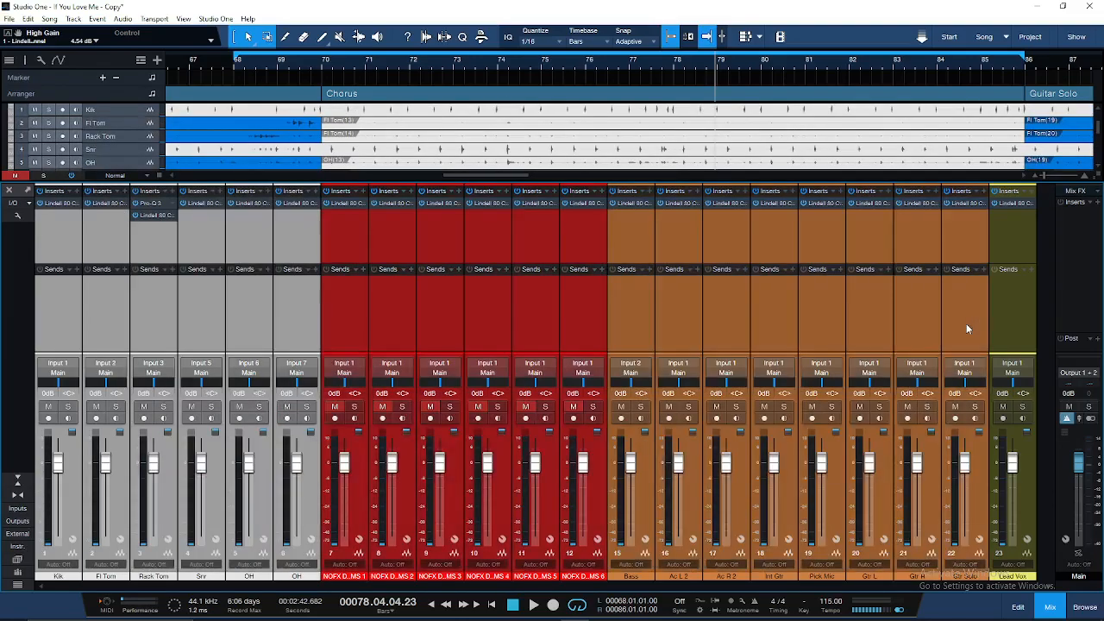
right_click(966, 323)
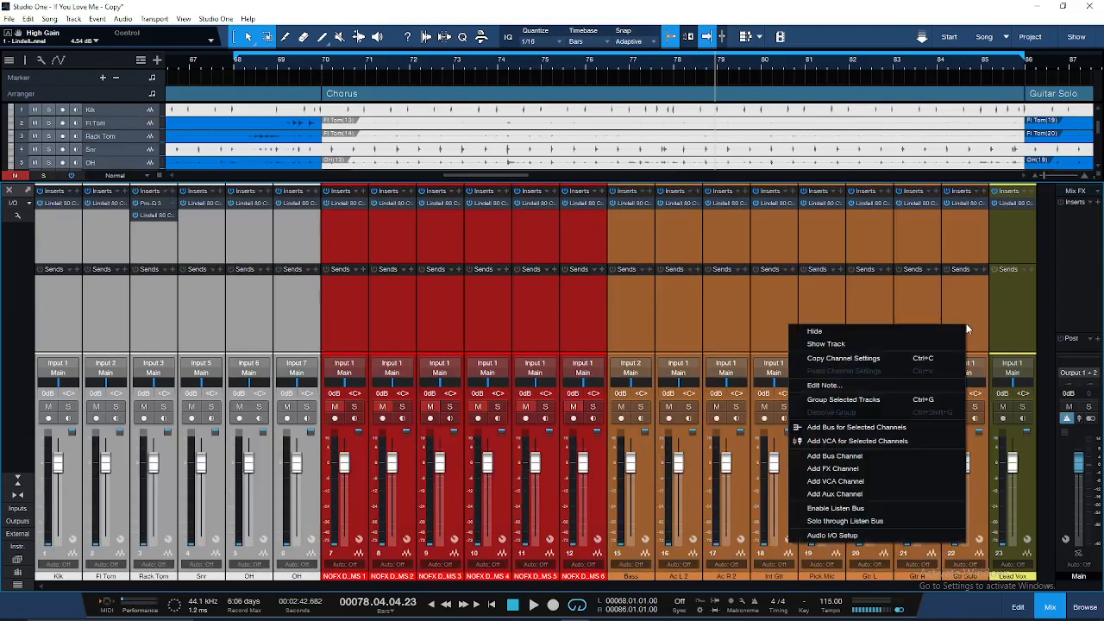
left_click(850, 427)
Rename the new bus to Instruments and colour it red
double_click(1029, 574)
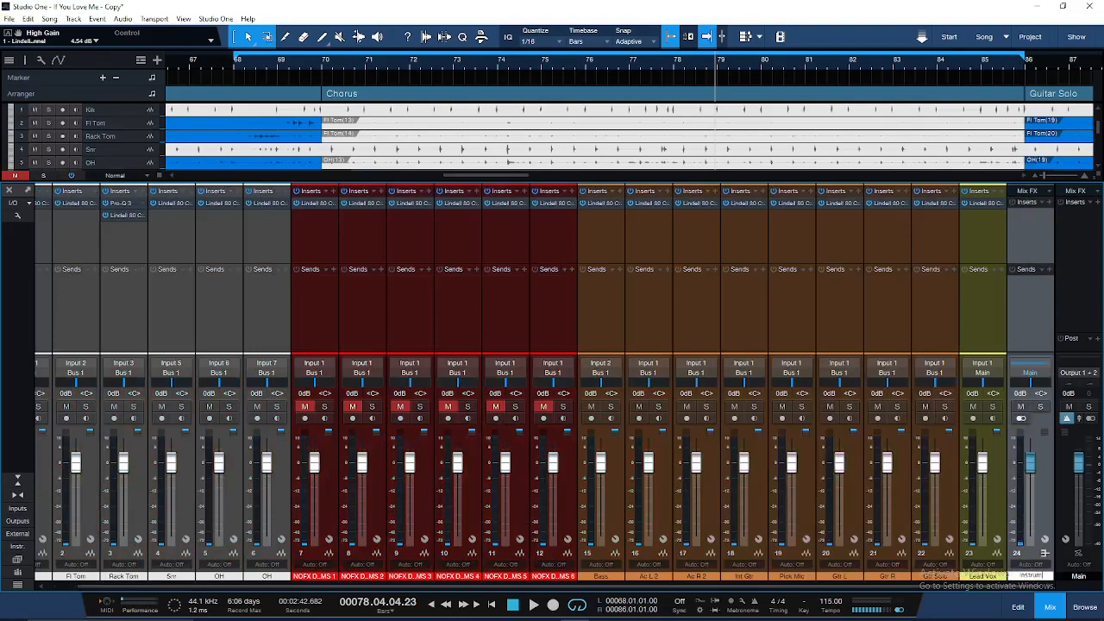
type("Instruments")
key("Return")
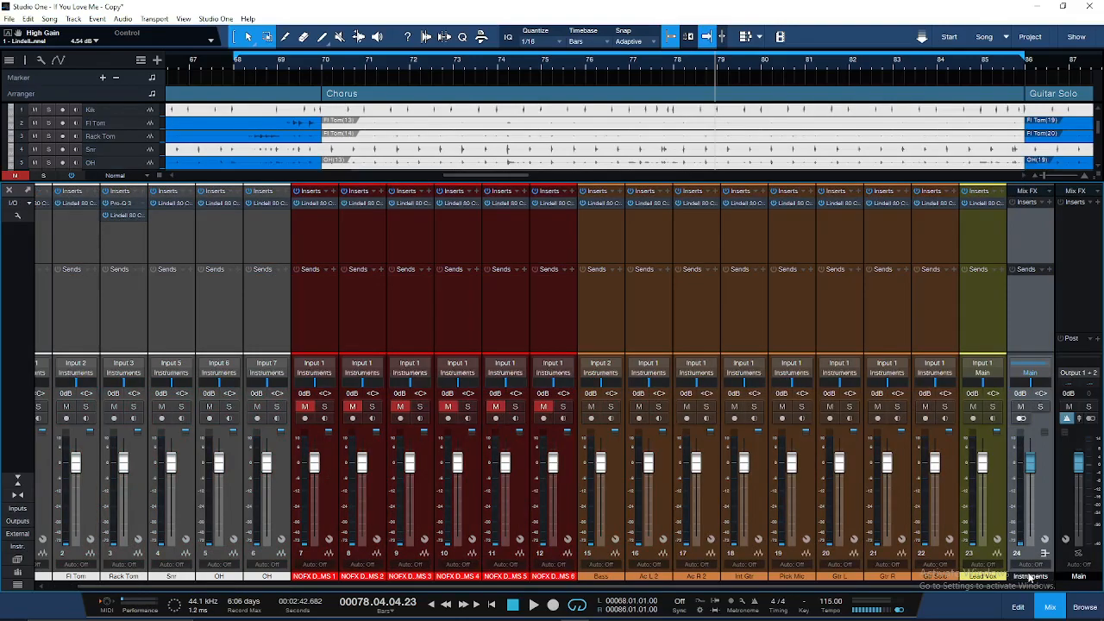
left_click(1051, 582)
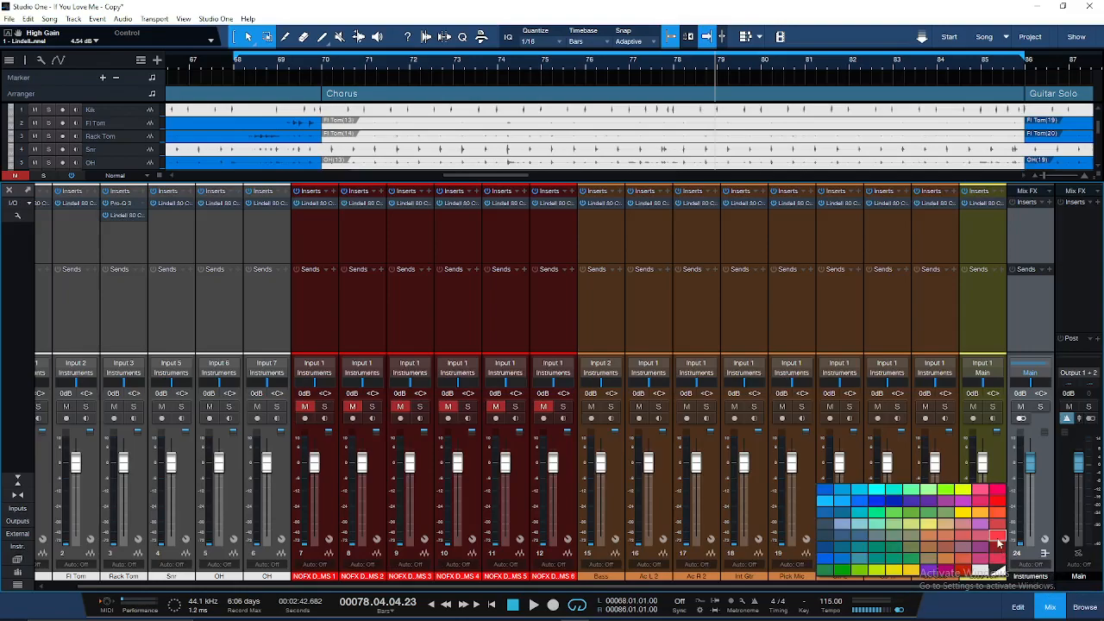
left_click(998, 503)
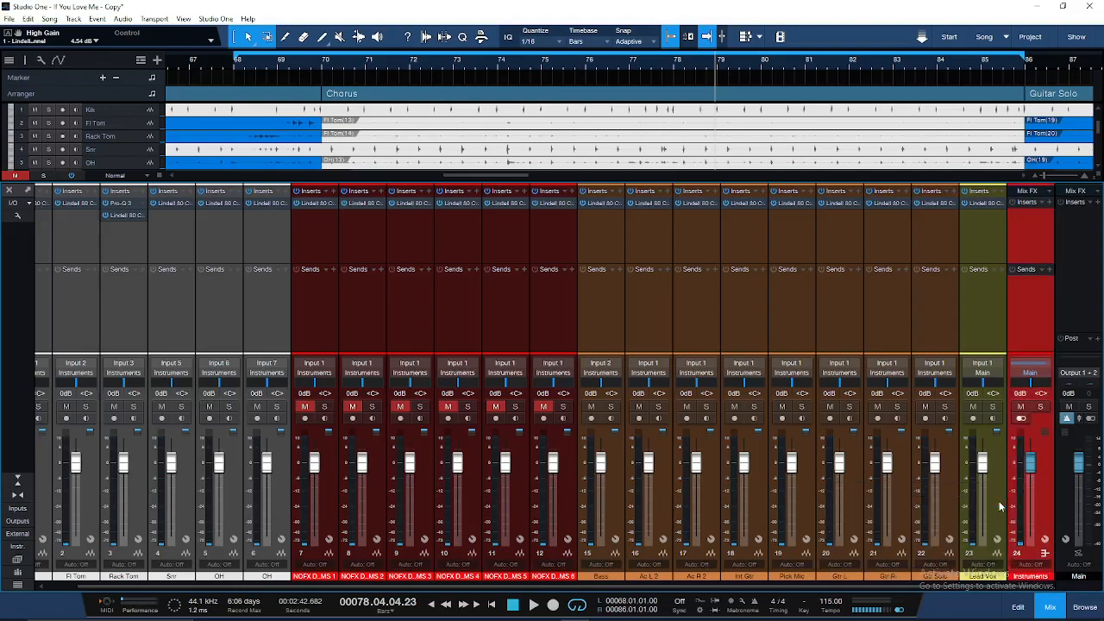
Add another bus channel named Vocal and route the Lead Vox channel's output to it
right_click(1046, 492)
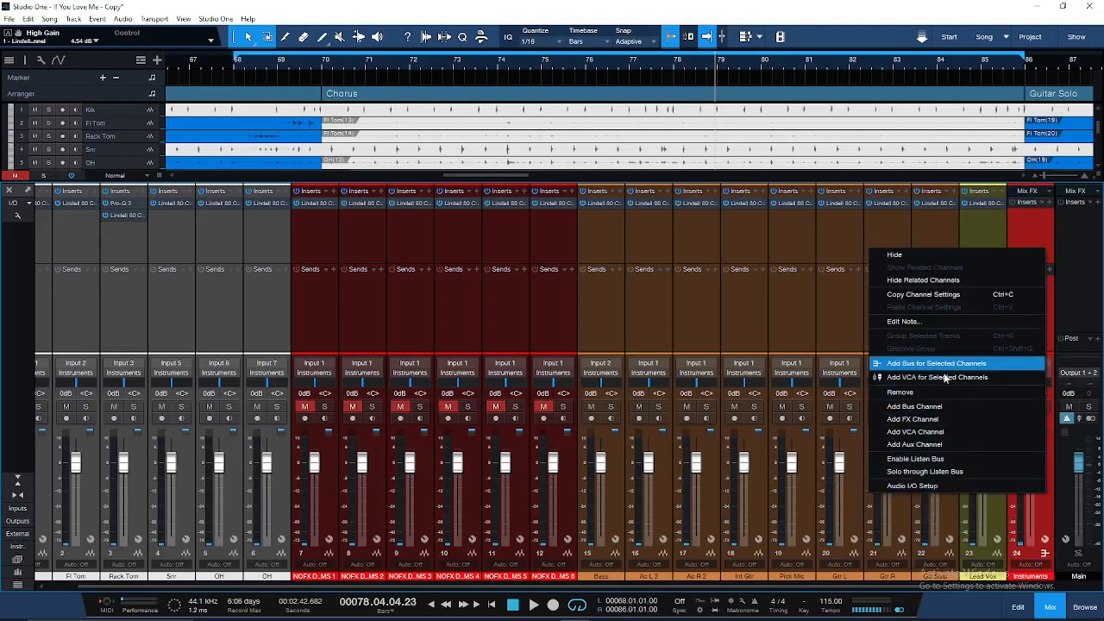
left_click(934, 408)
double_click(1031, 576)
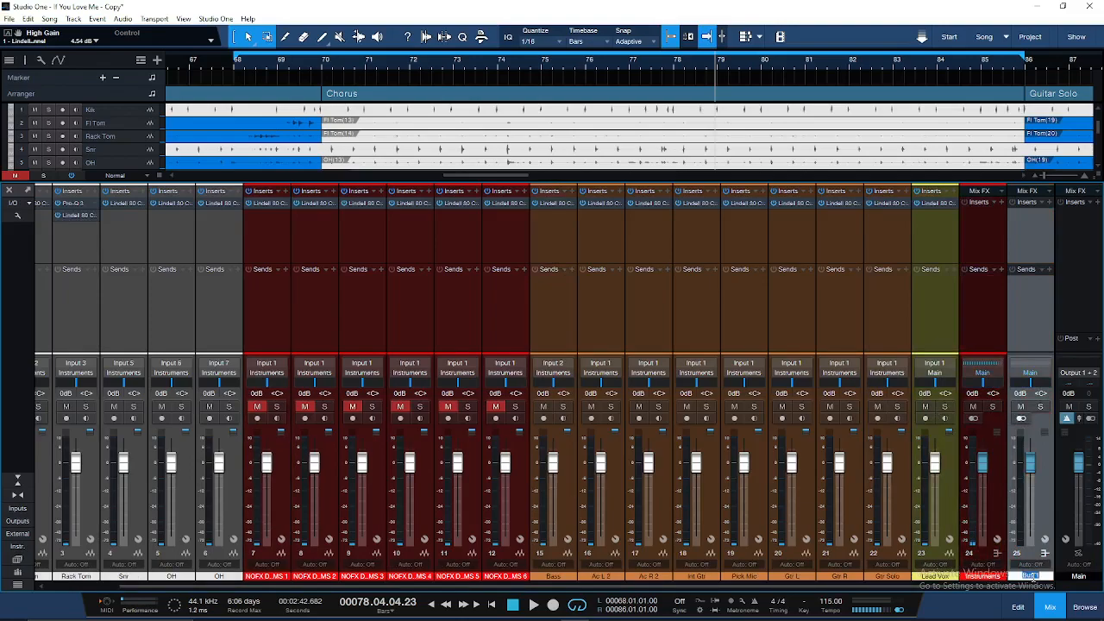
type("Vocal")
key("Return")
left_click(935, 373)
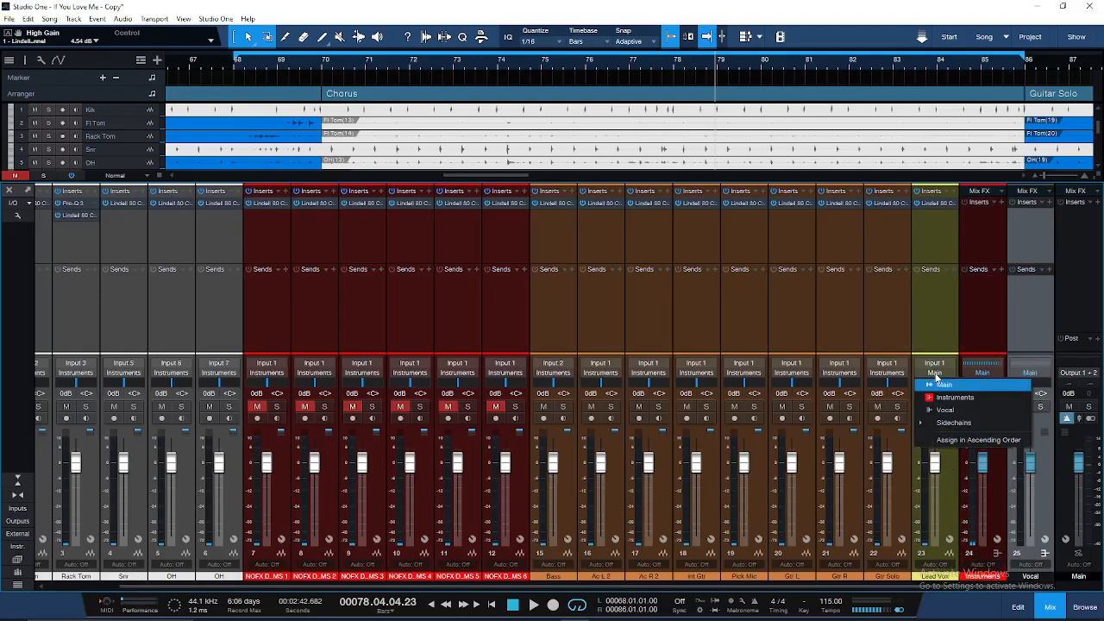
left_click(945, 409)
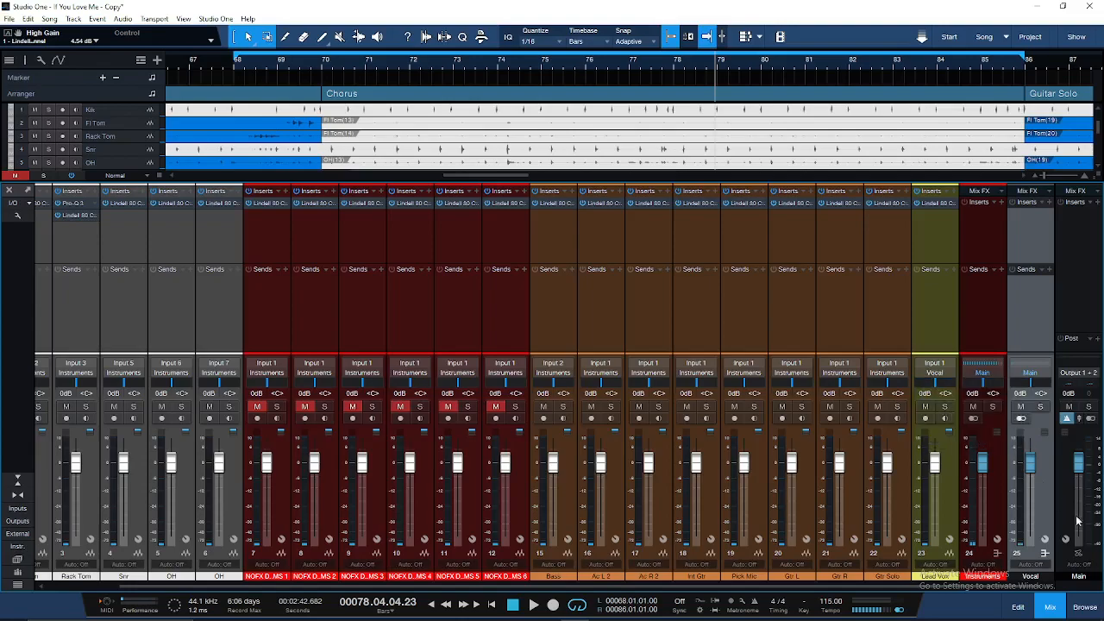
Colour the Vocal bus channel turquoise
left_click(1051, 577)
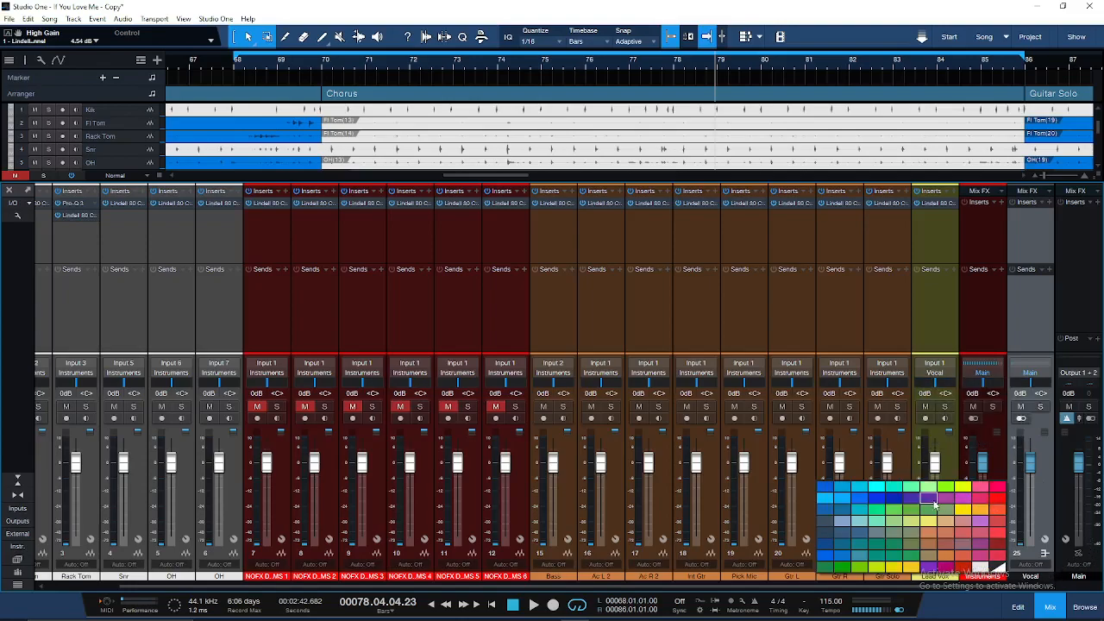
left_click(873, 488)
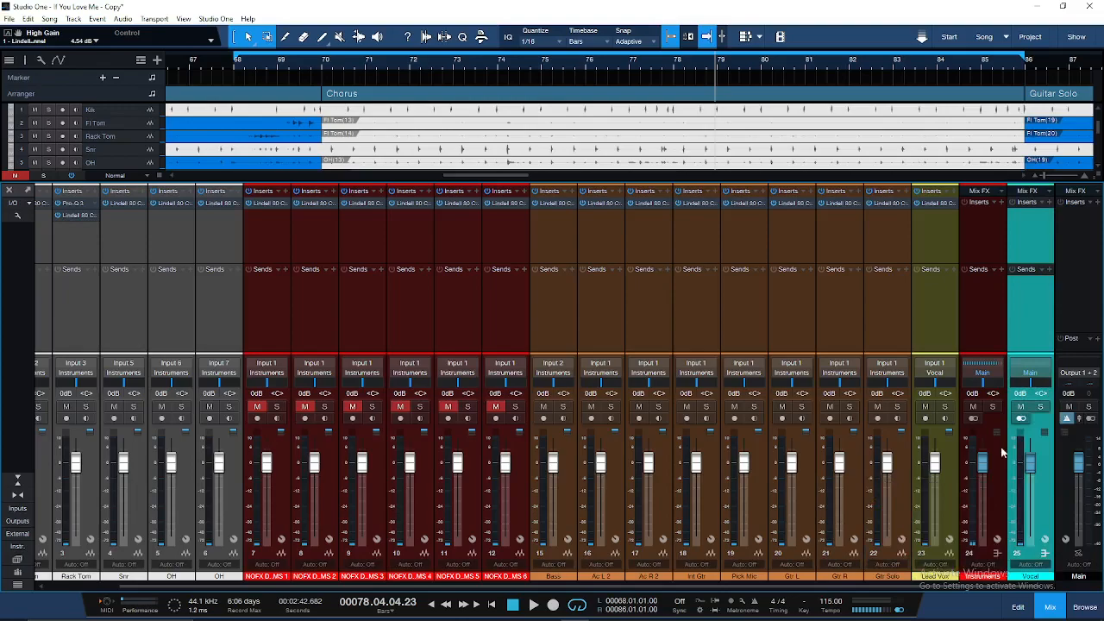
left_click(1001, 479)
left_click(1044, 483)
During playback, balance the two buses by lowering Instruments to -2.2 dB and Vocal to -3.7 dB
key("space")
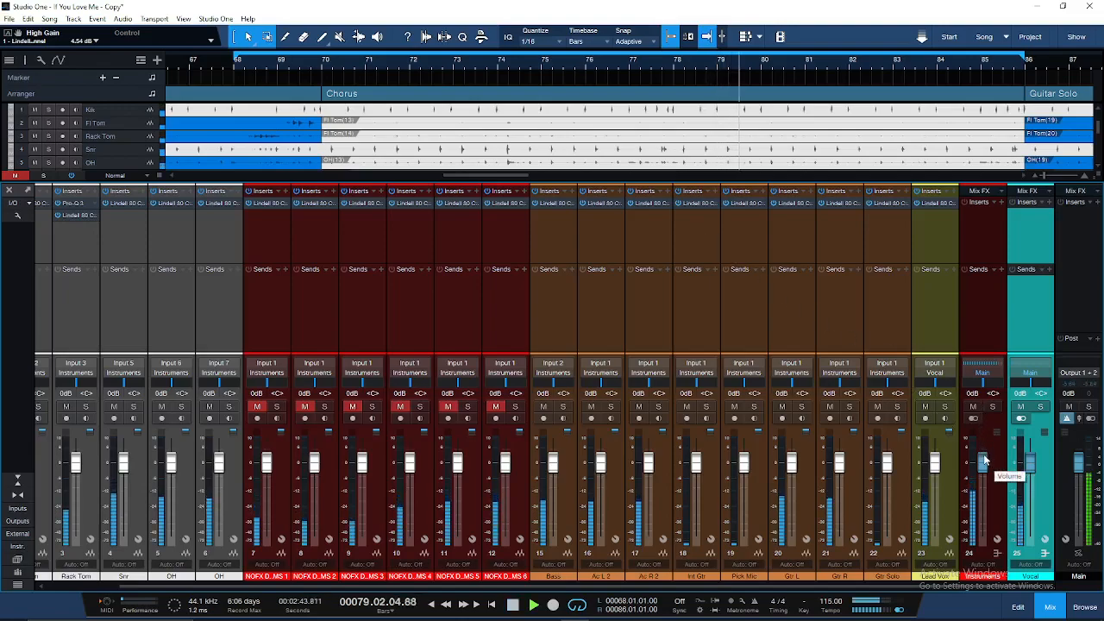
left_click_drag(984, 461, 987, 503)
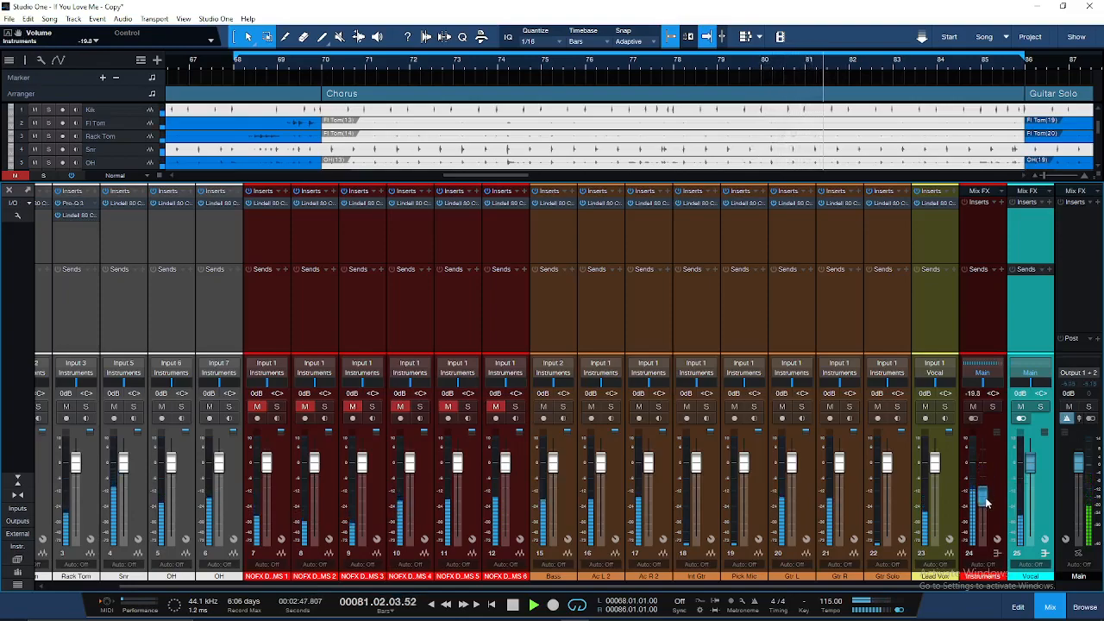
left_click_drag(987, 503, 1033, 472)
Insert the Sibilance-Live Mono plug-in on the Lead Vox channel, ahead of the Lindell 80 Channel
left_click(934, 323)
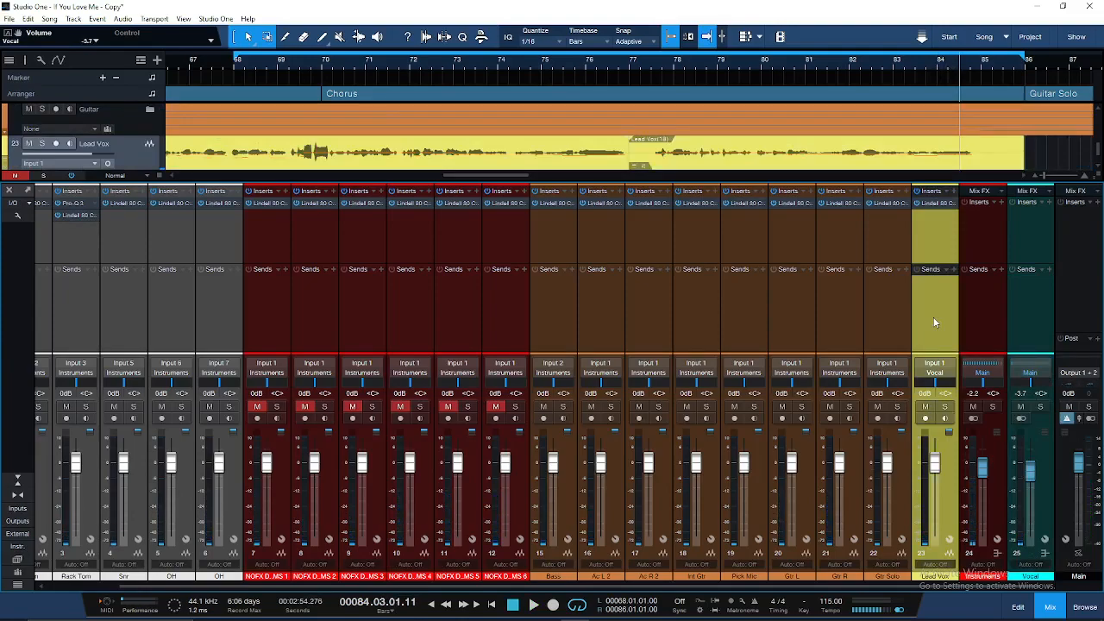
left_click(934, 206)
left_click(953, 191)
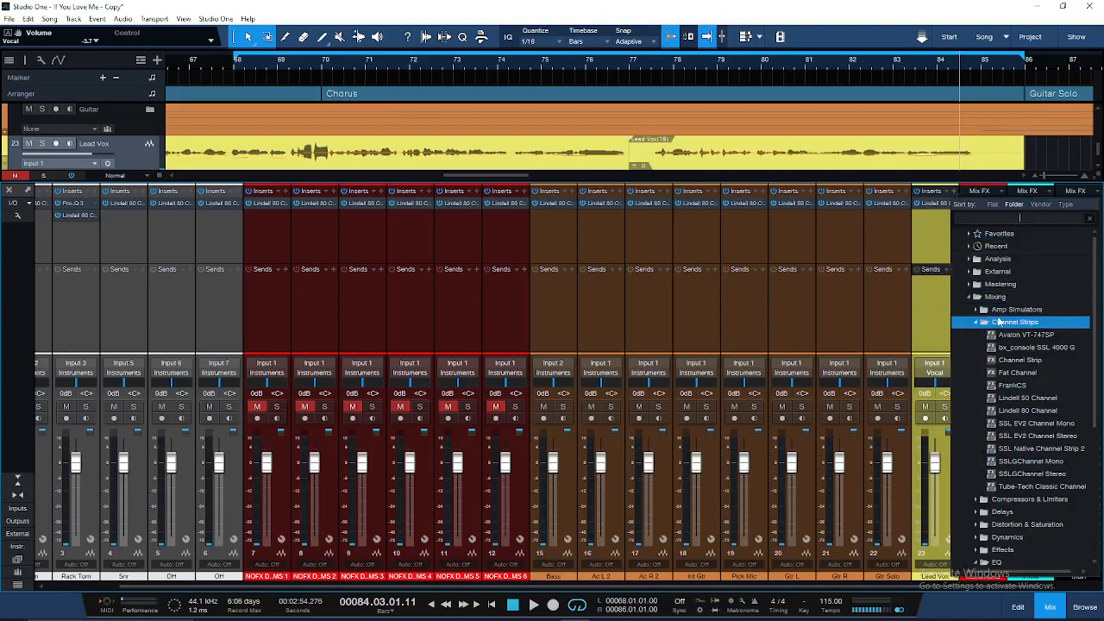
left_click(997, 322)
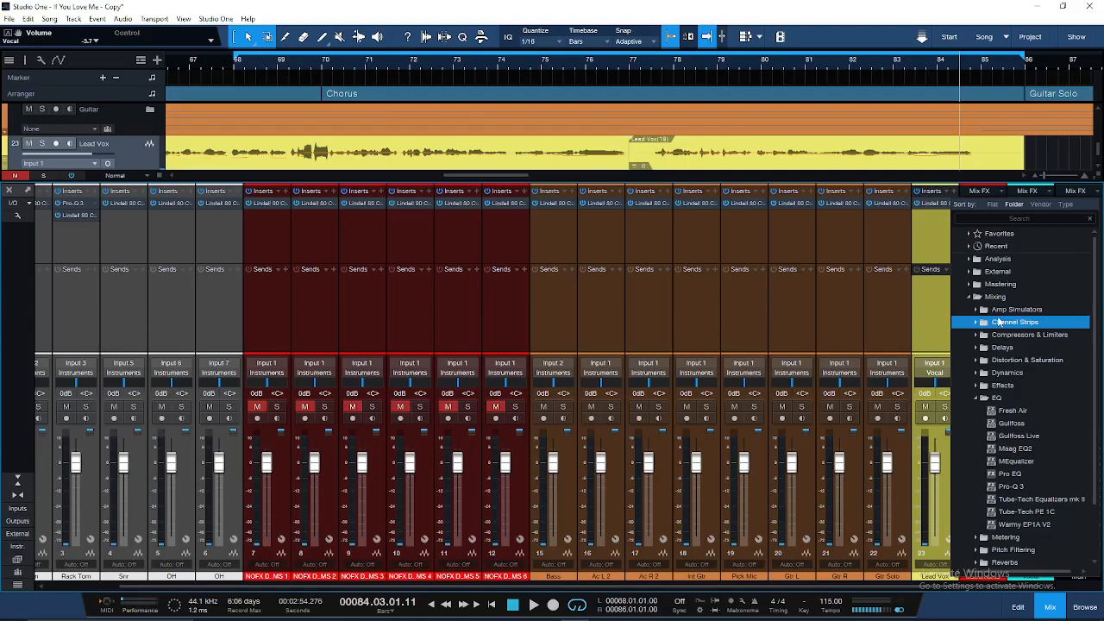
left_click(1015, 219)
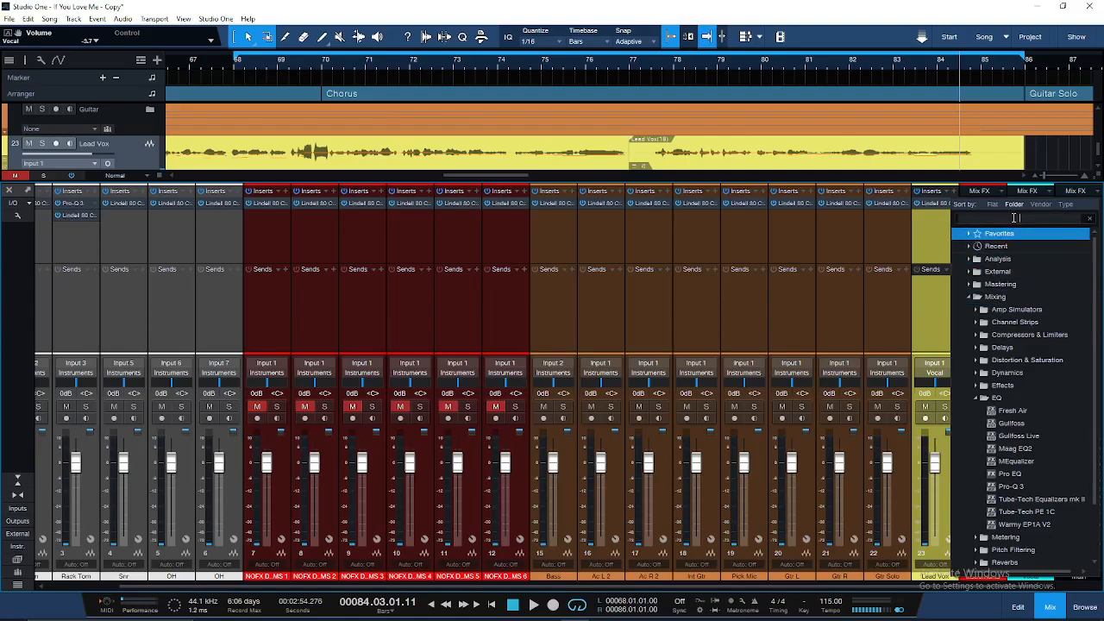
type("sib")
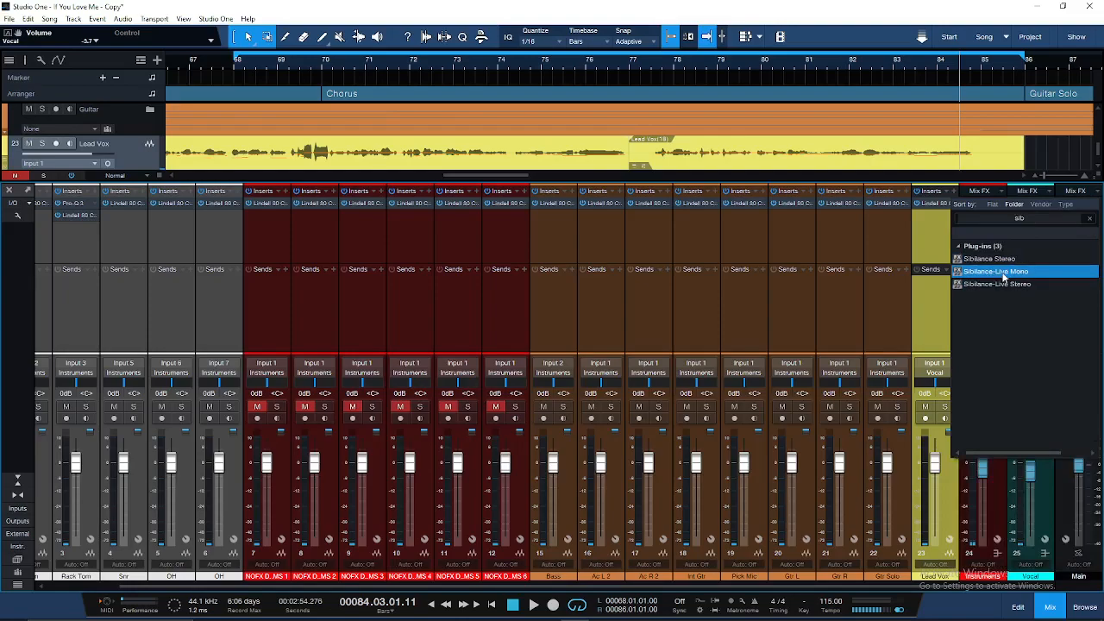
left_click(1003, 273)
left_click_drag(933, 205, 934, 204)
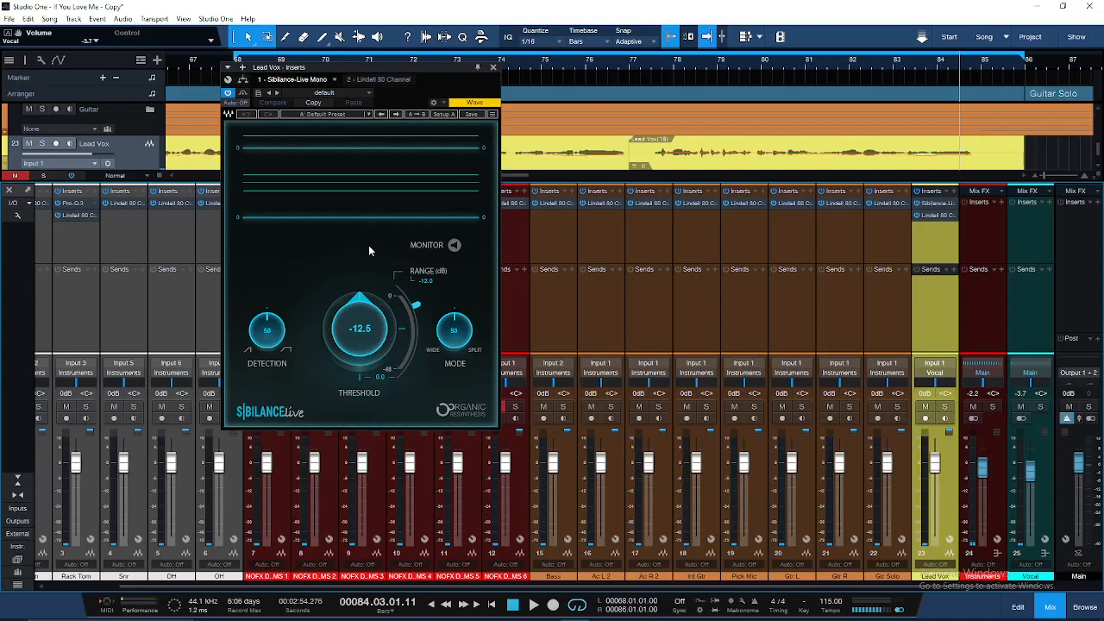
left_click_drag(366, 74, 392, 185)
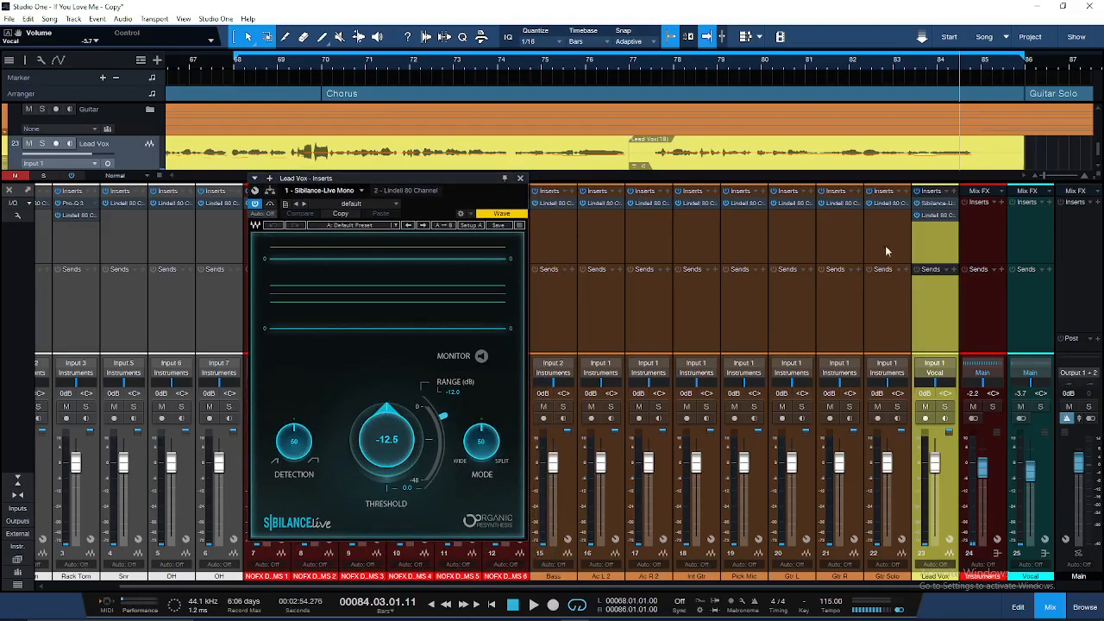
Insert the Tube-Tech PE 1C equalizer on Lead Vox and place it before the Lindell 80 Channel
left_click(954, 195)
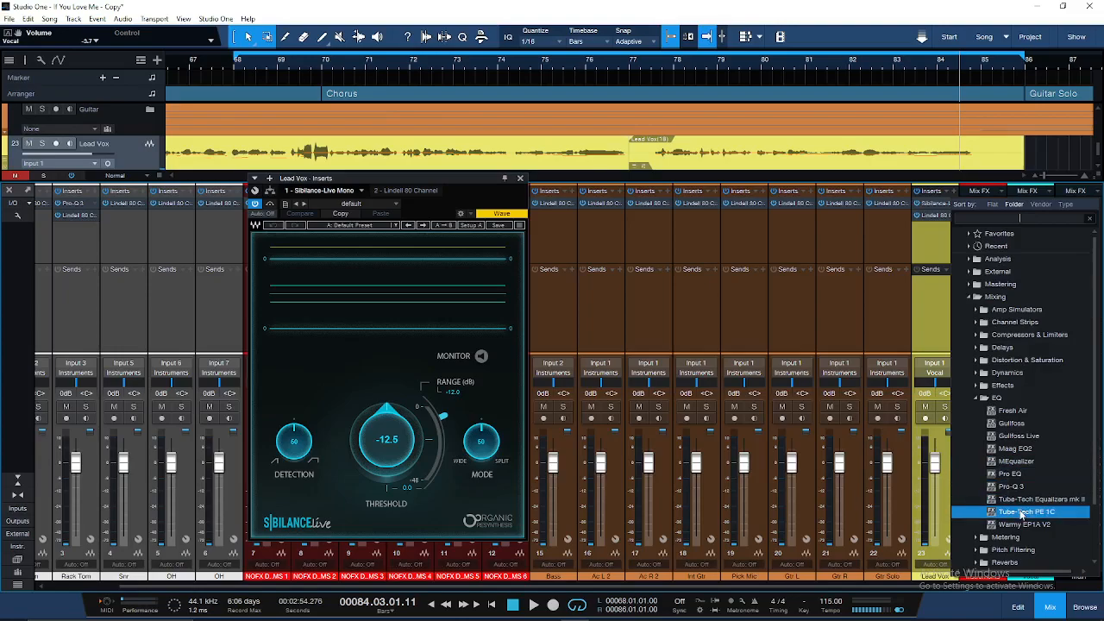
left_click(1022, 512)
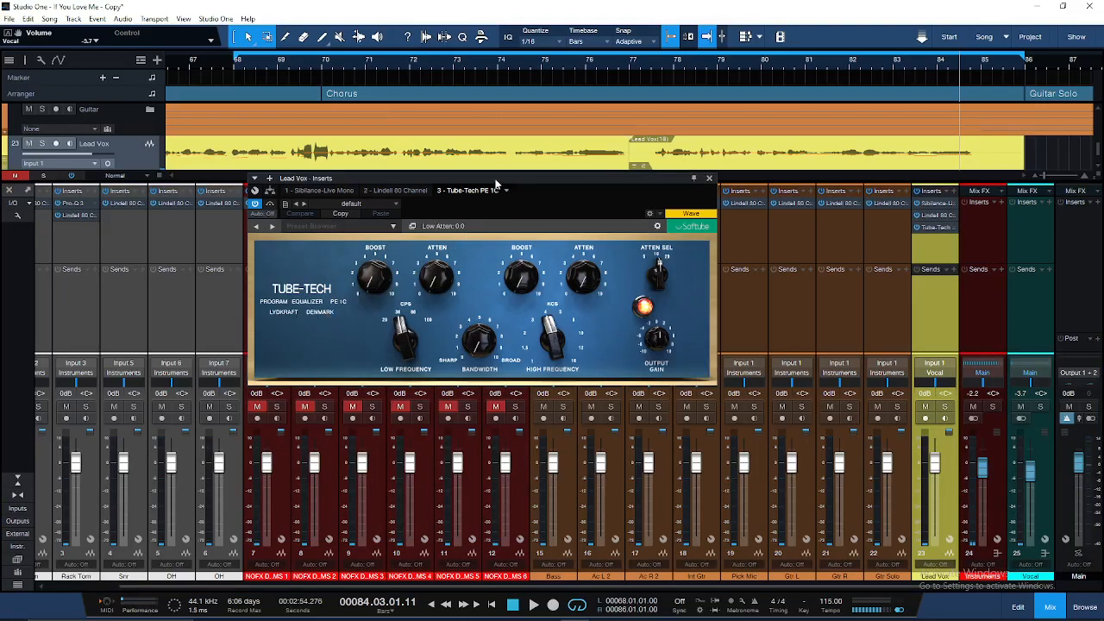
left_click_drag(493, 180, 510, 155)
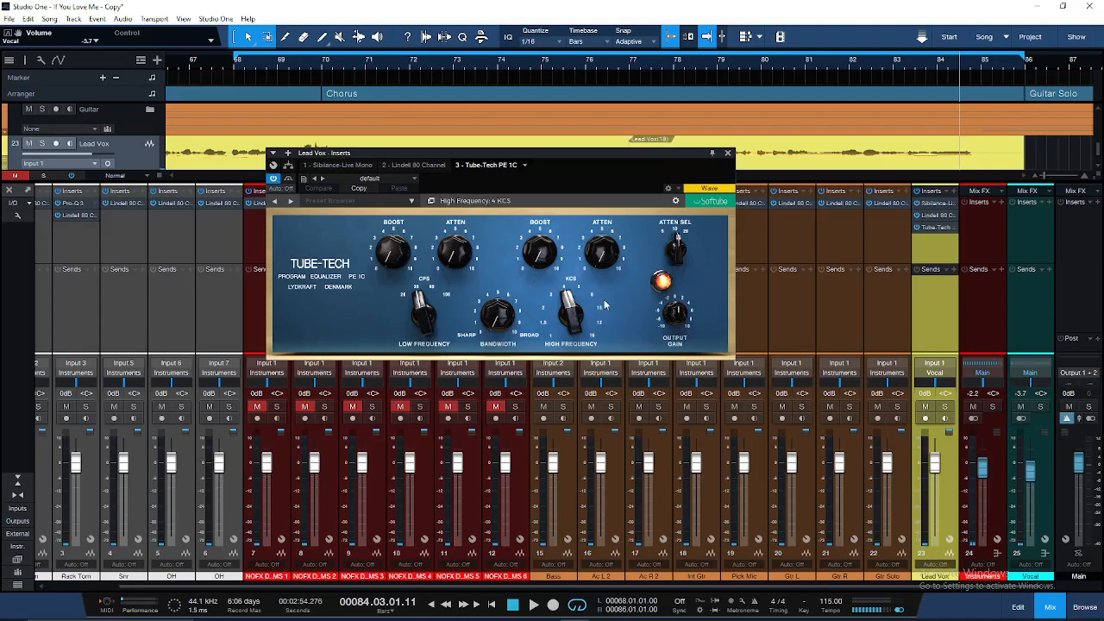
left_click_drag(940, 222, 940, 215)
Insert the Tube-Tech CL 1B compressor on Lead Vox and place it between the PE 1C and the Lindell 80 Channel
left_click(955, 196)
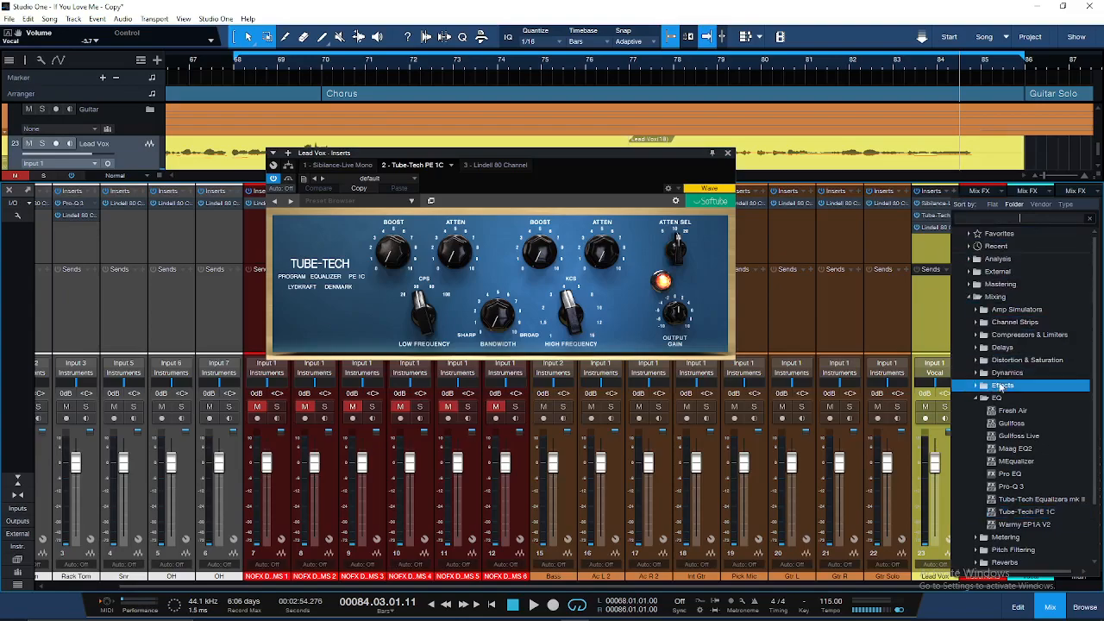
left_click(998, 398)
left_click(1027, 334)
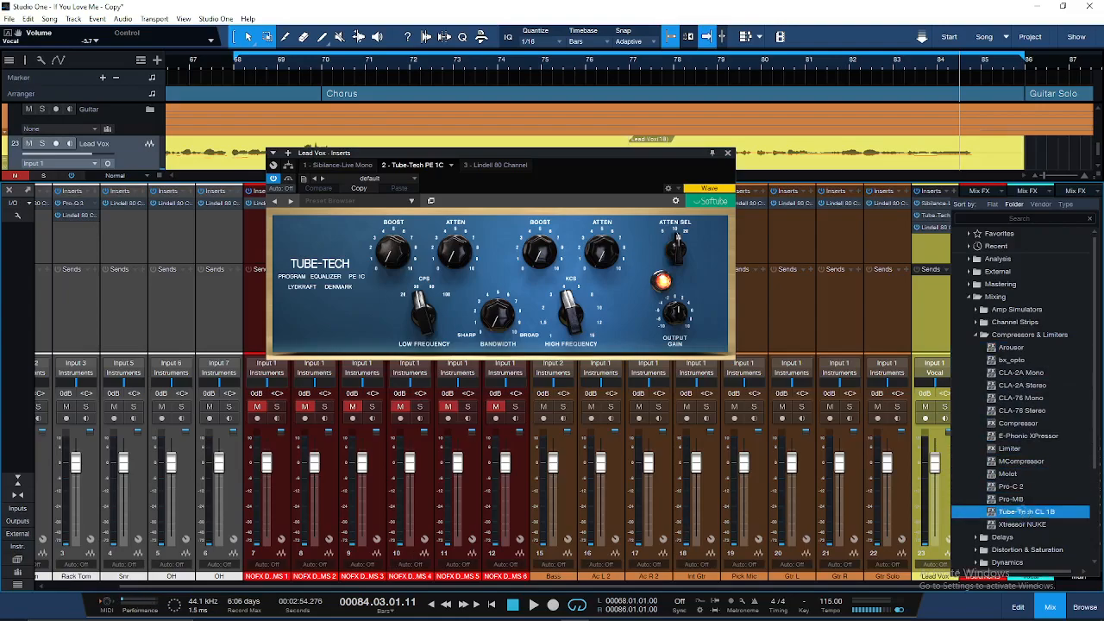
left_click(1022, 511)
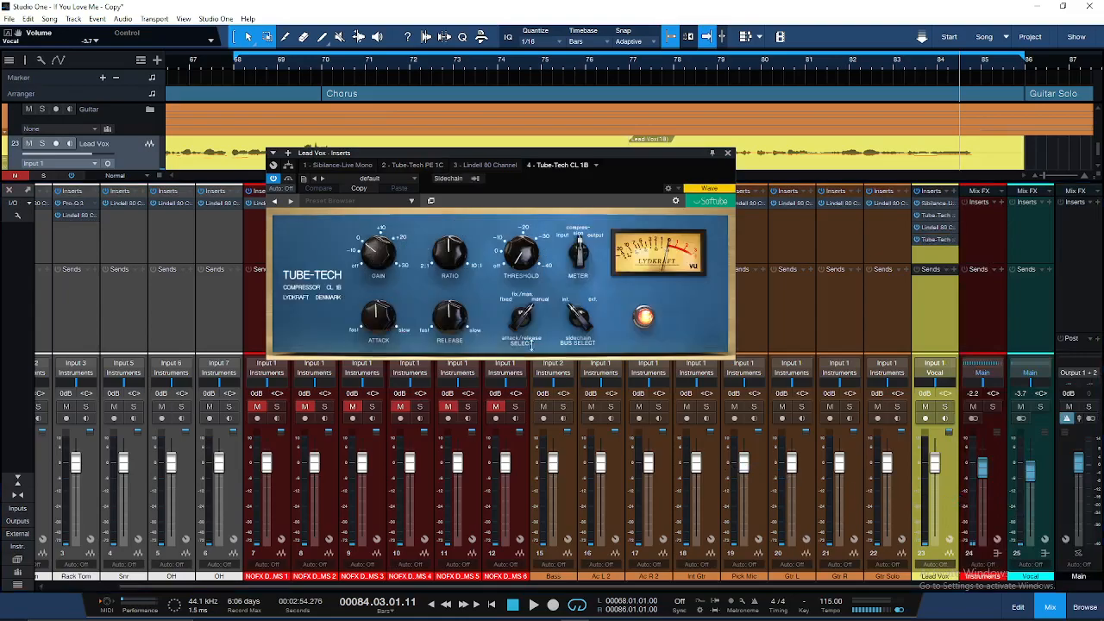
left_click_drag(505, 156, 472, 167)
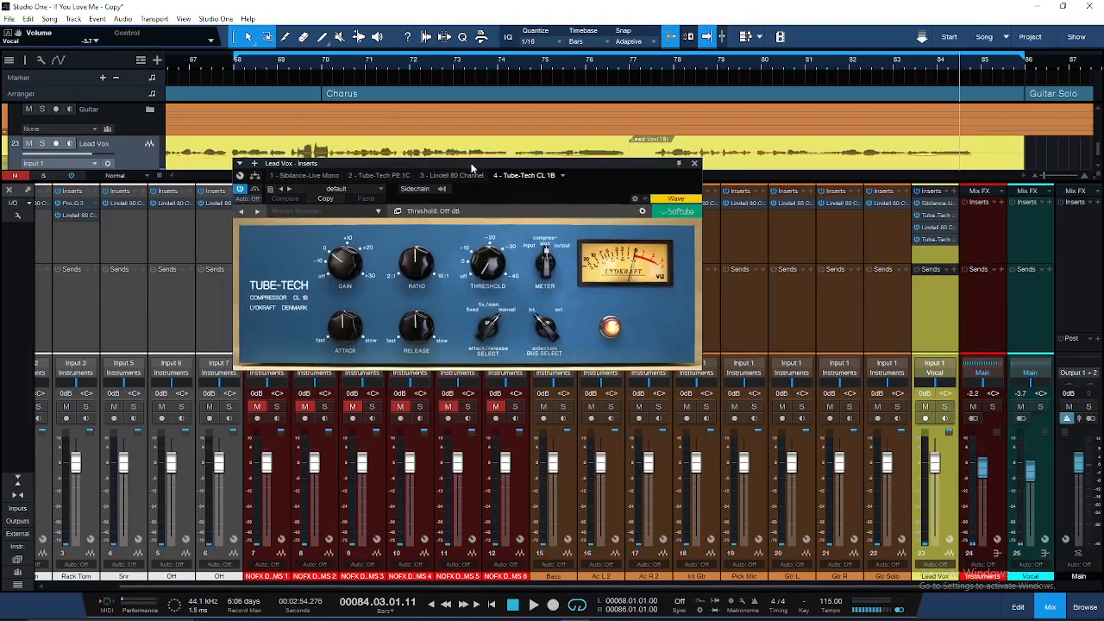
left_click(694, 163)
left_click_drag(940, 242, 940, 227)
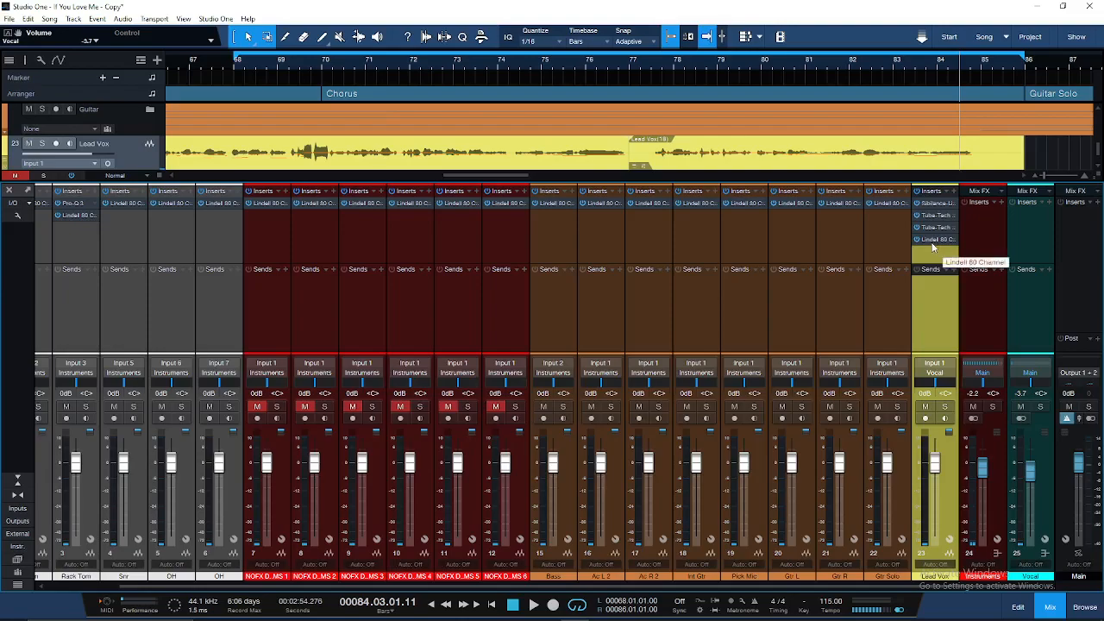
During playback, set Sibilance-Live on Lead Vox to a threshold of -26.6 dB and a range of about -15.6 dB
key("space")
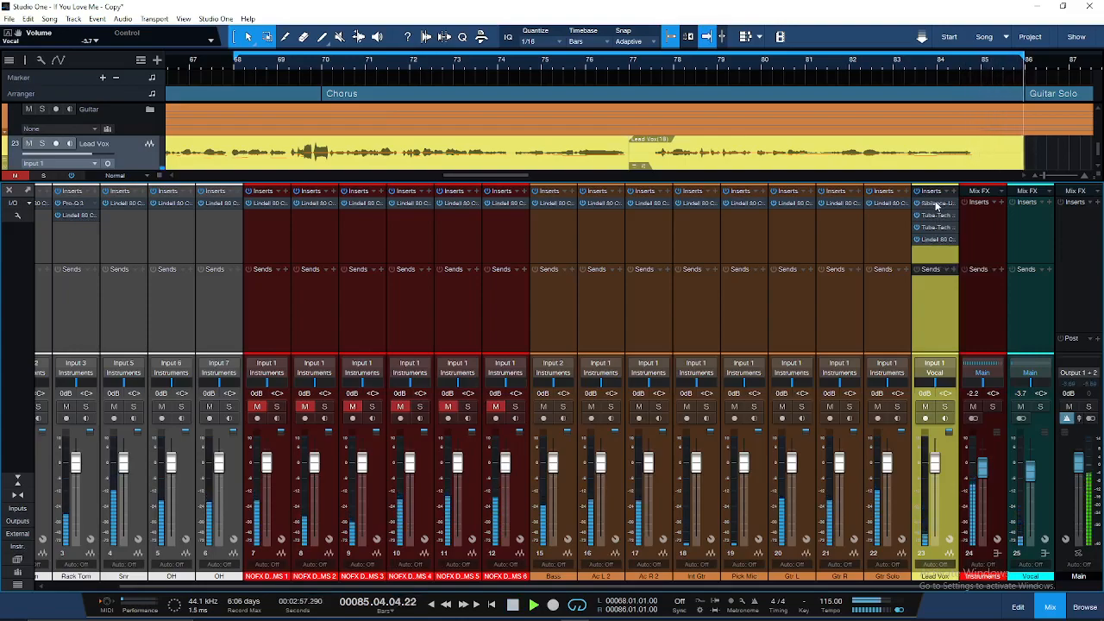
left_click(934, 203)
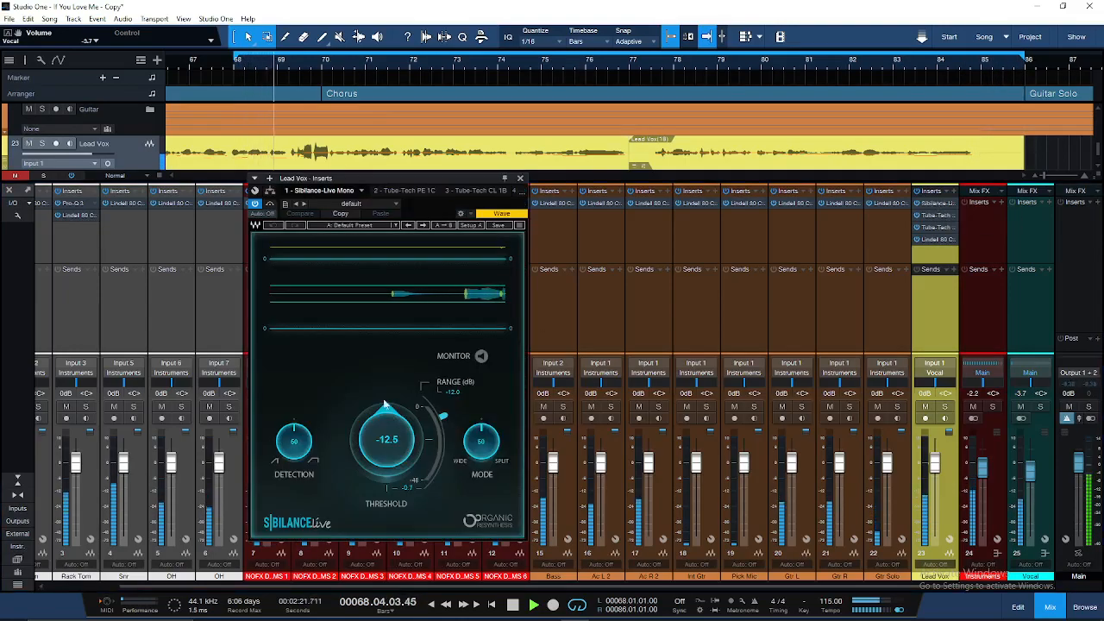
left_click_drag(445, 415, 446, 418)
left_click_drag(388, 436, 387, 450)
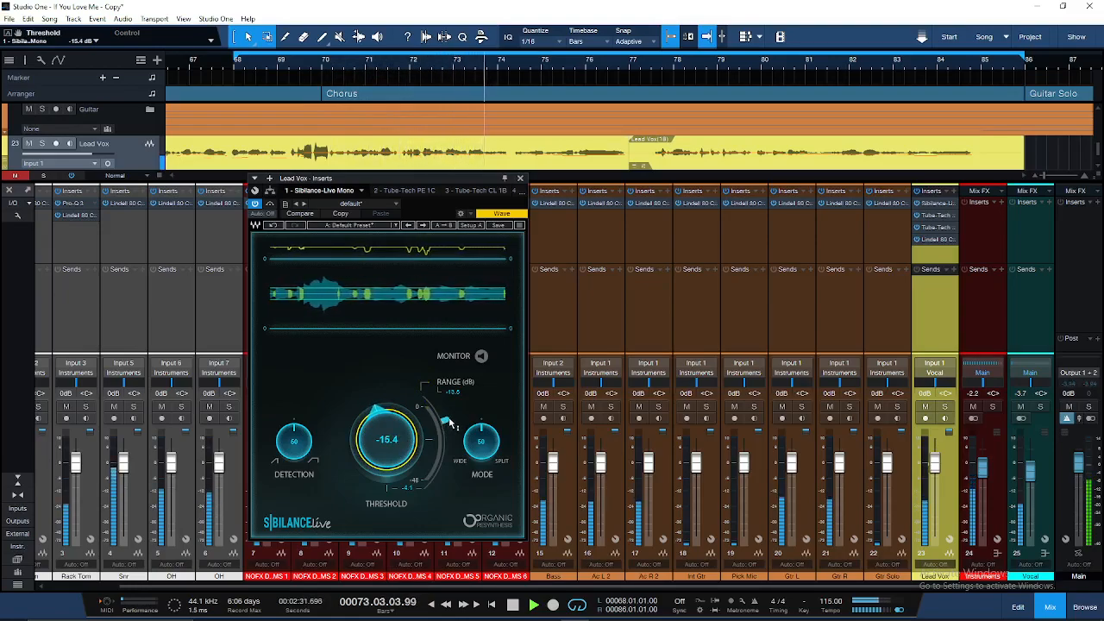
left_click_drag(445, 422, 445, 428)
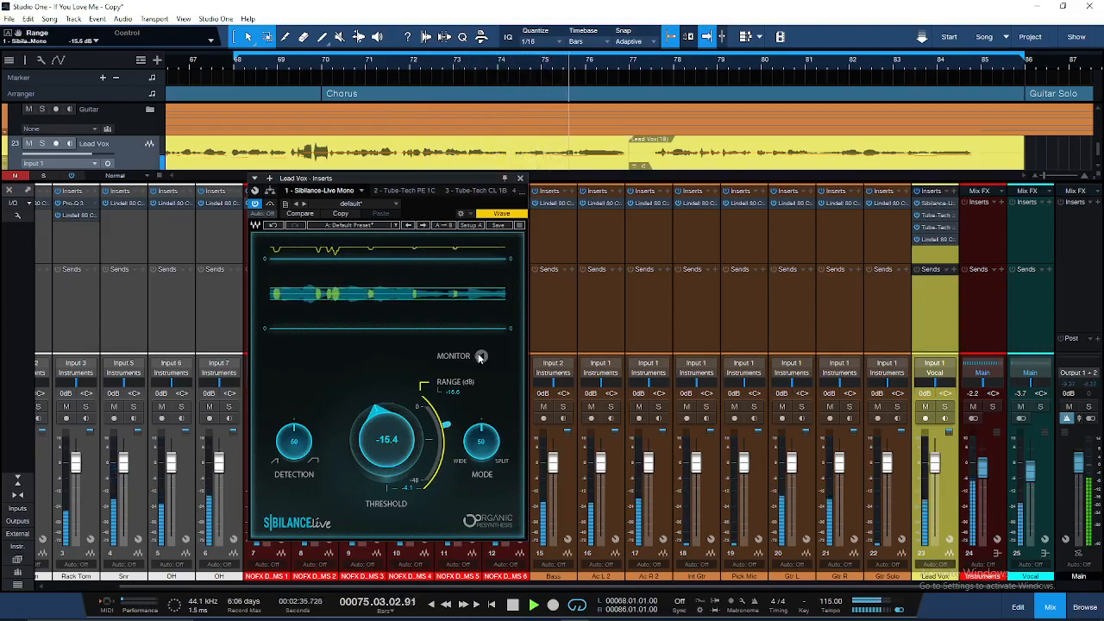
left_click_drag(390, 444, 390, 417)
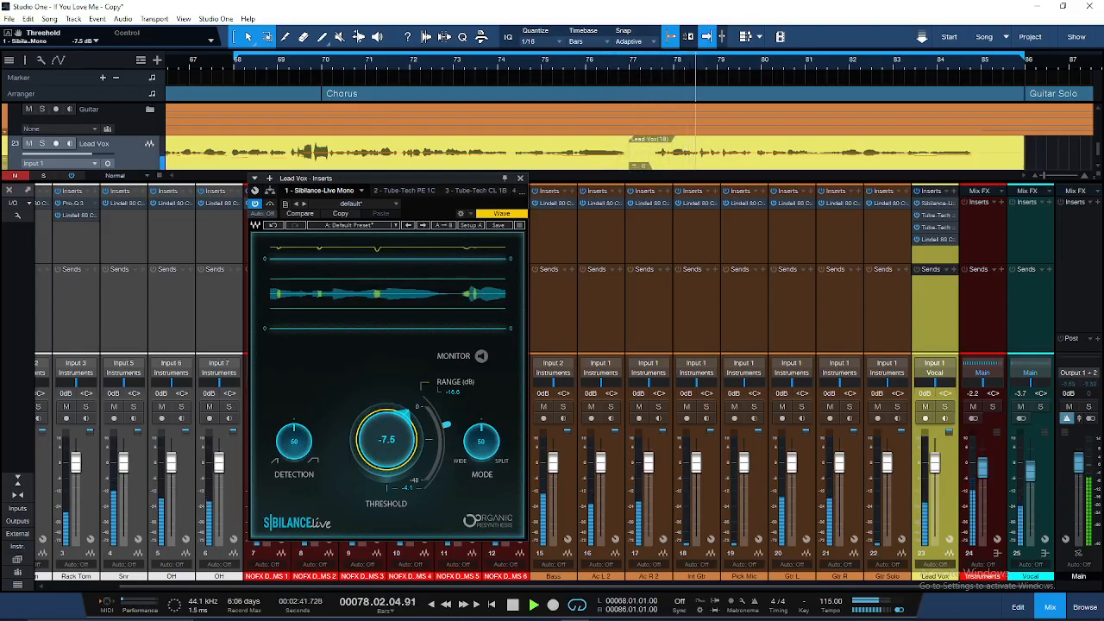
left_click_drag(390, 417, 390, 470)
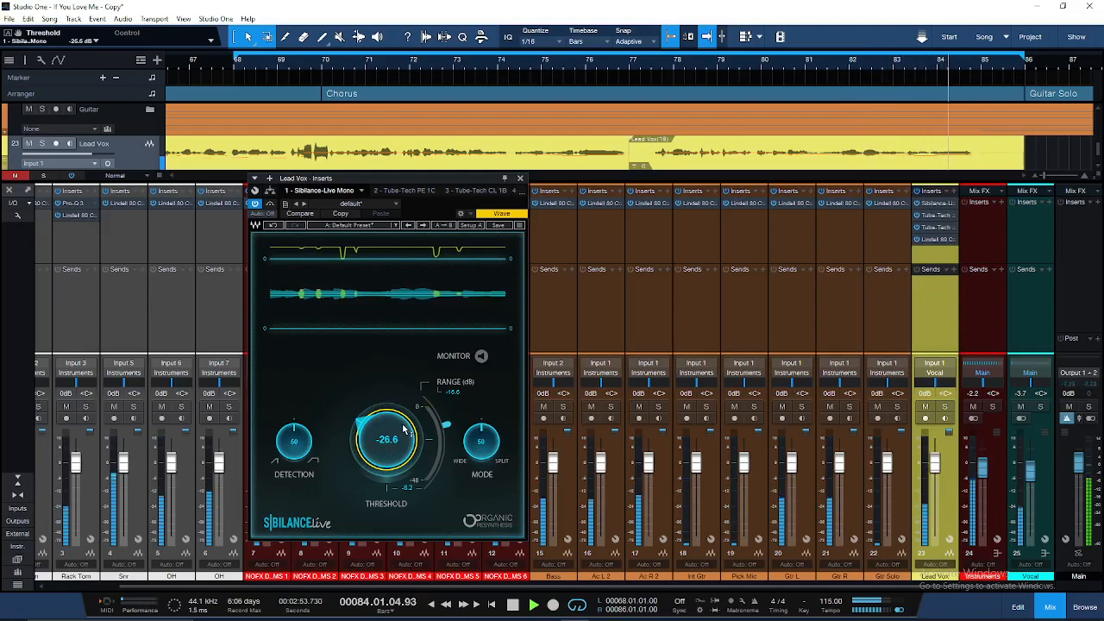
Solo Lead Vox, play from just before bar 70, and set the Sibilance-Live range to -21.3 dB
key("s")
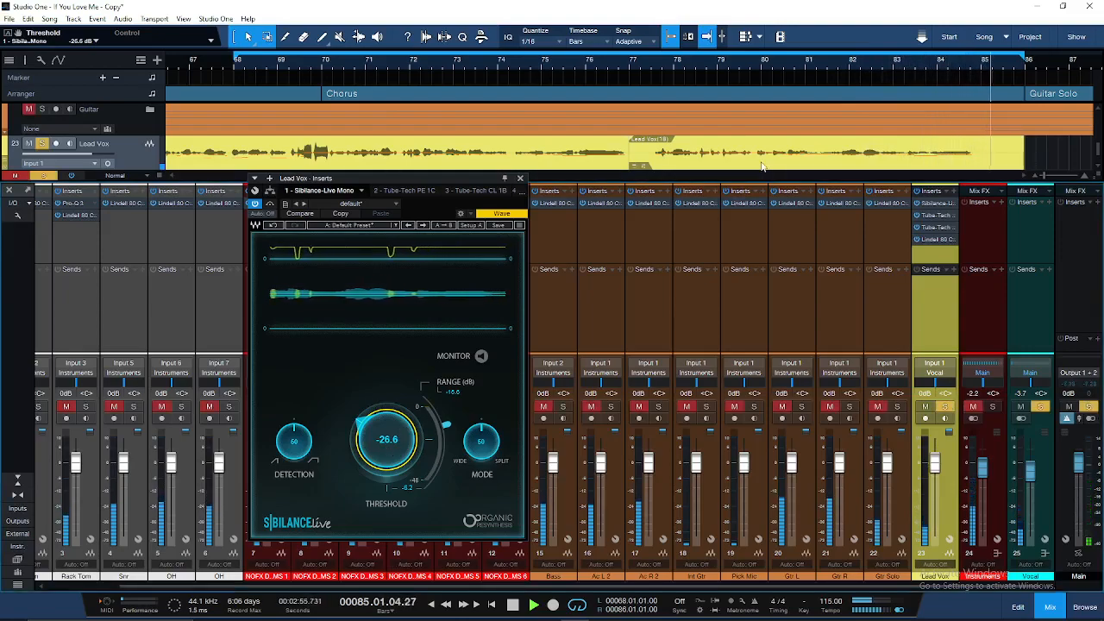
left_click(314, 67)
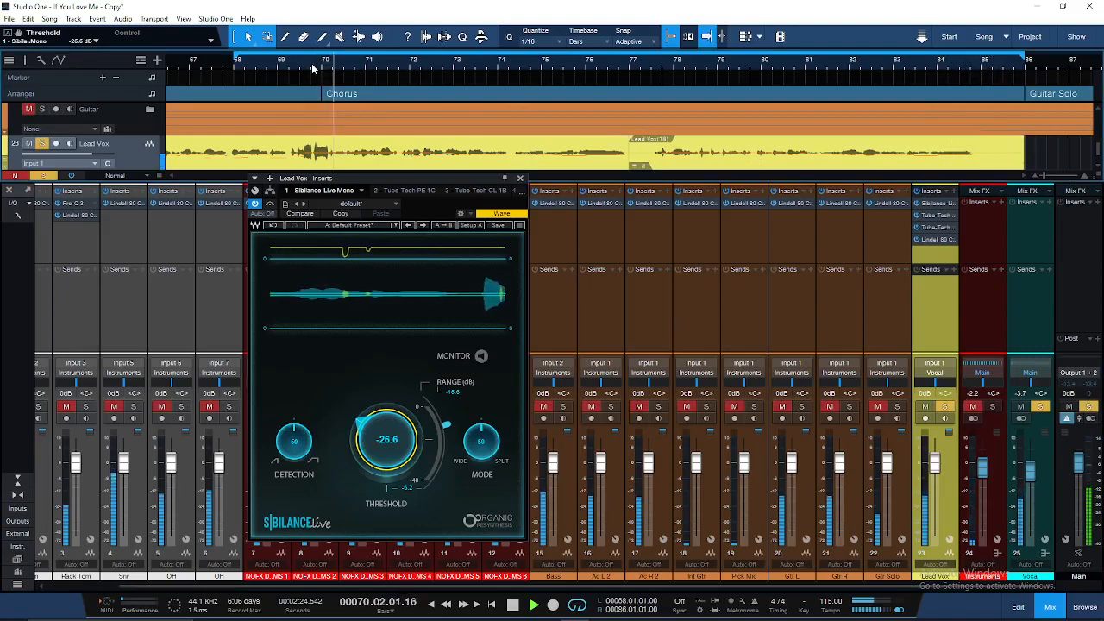
left_click_drag(447, 425, 449, 435)
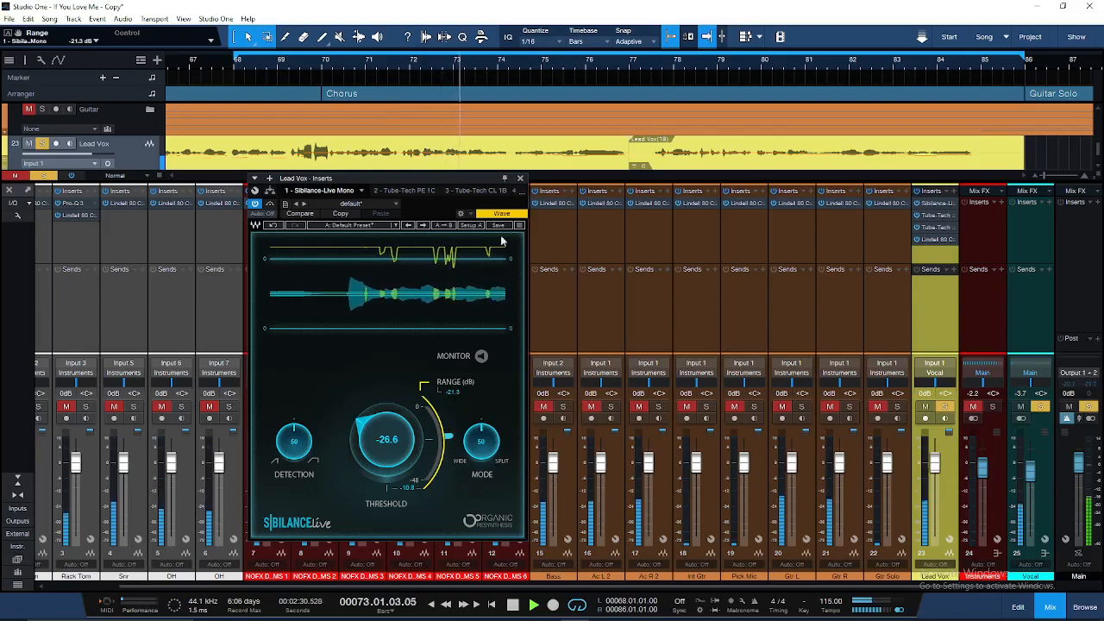
left_click(518, 190)
left_click(521, 189)
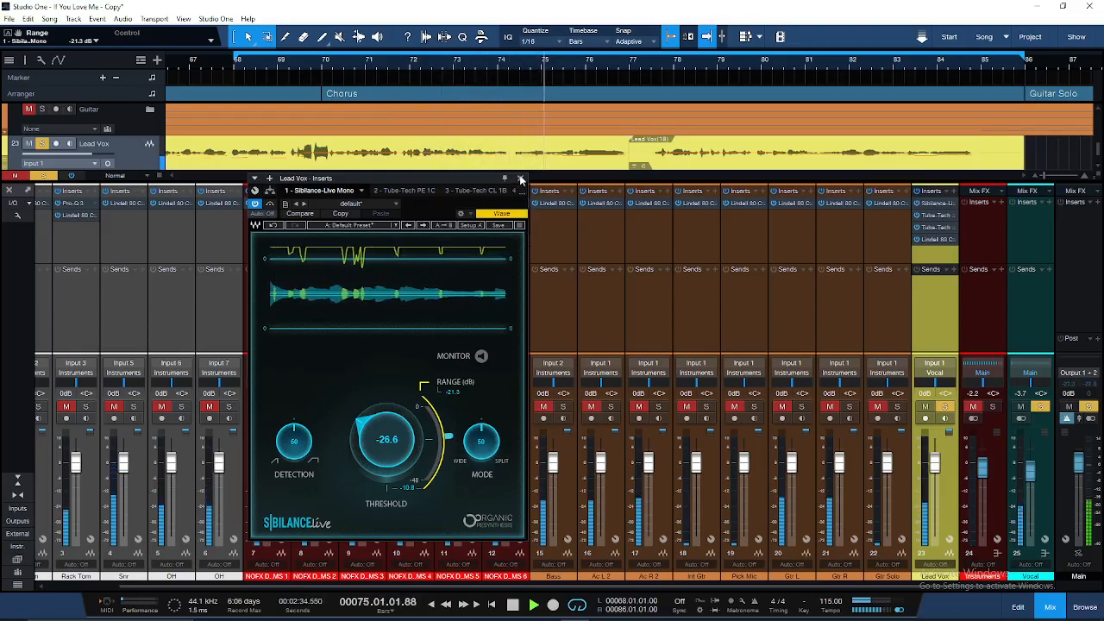
Load the Male Vocals preset in the Lead Vox Tube-Tech PE 1C, set High Boost to 6.4 and close the plug-in
left_click(394, 192)
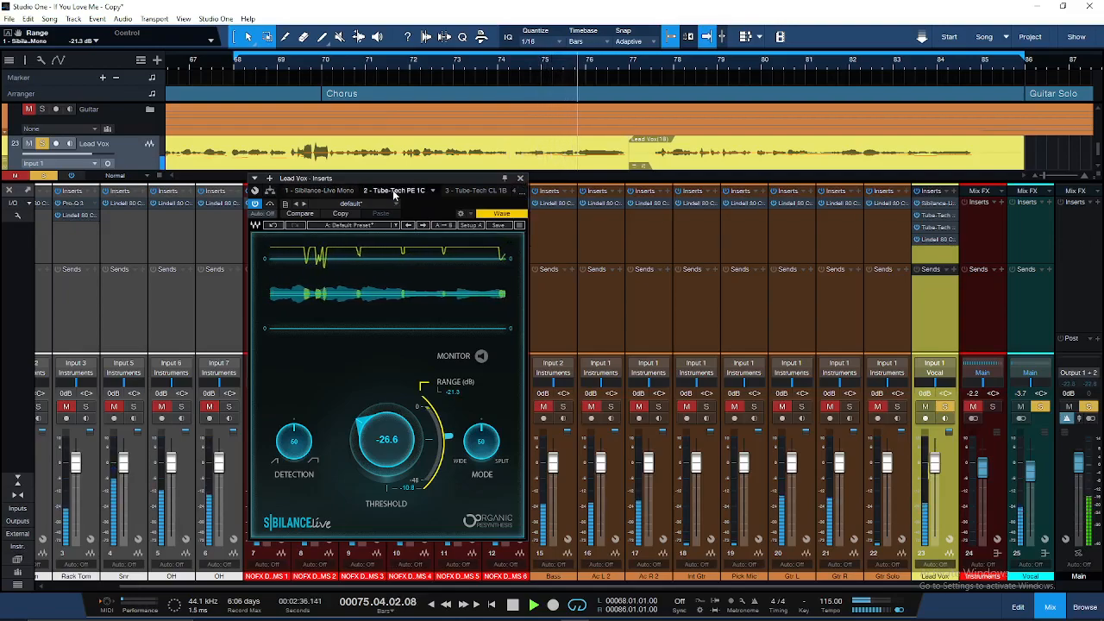
left_click_drag(394, 179, 395, 147)
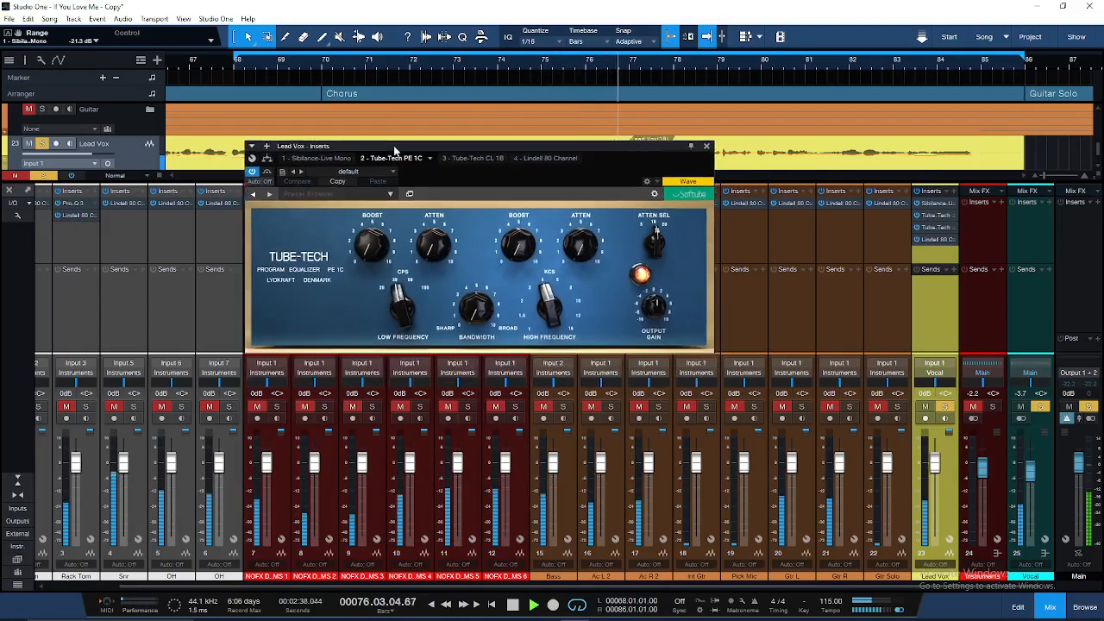
left_click(390, 194)
mouse_move(369, 212)
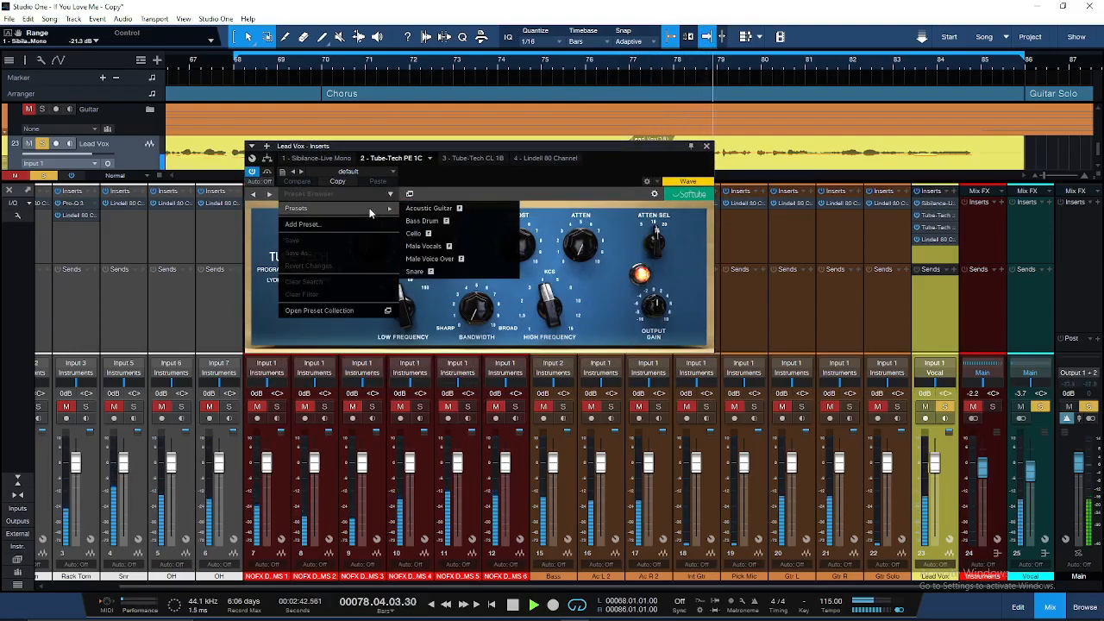
left_click(441, 249)
left_click_drag(508, 246, 508, 252)
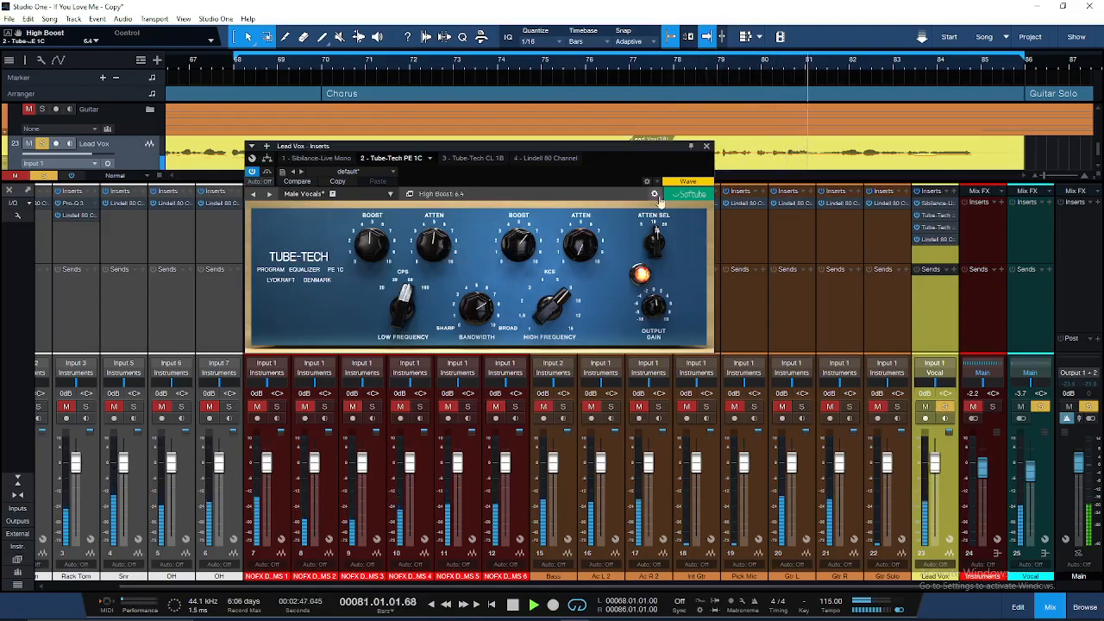
left_click(706, 149)
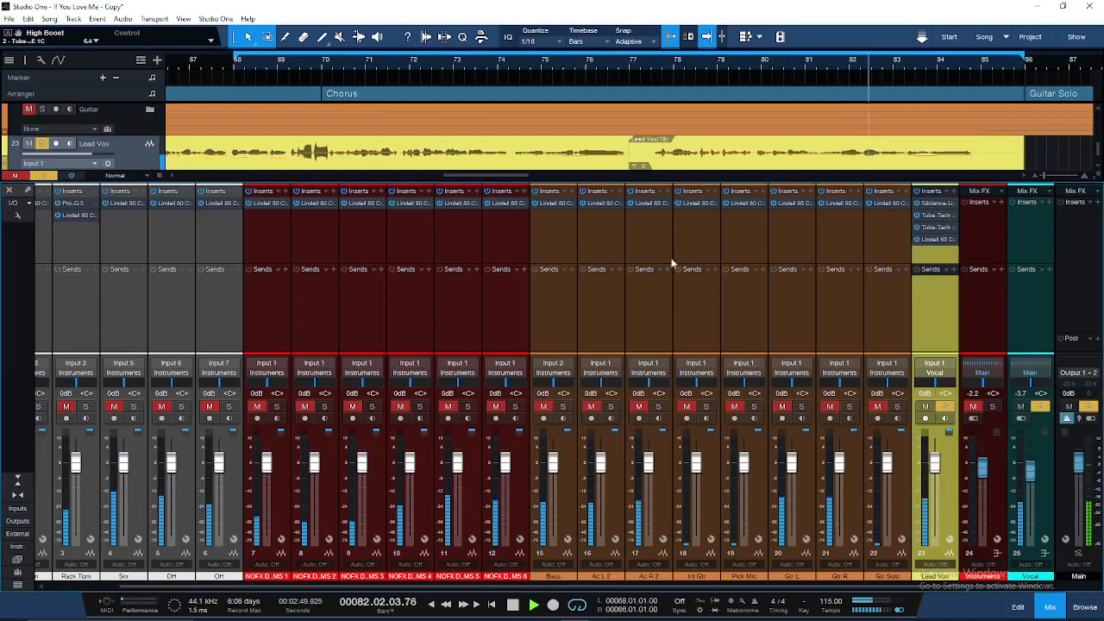
On Lead Vox's Tube-Tech CL 1B, set the ratio to 3:1, the threshold to 0.1 dB and the attack/release select to manual
left_click(937, 227)
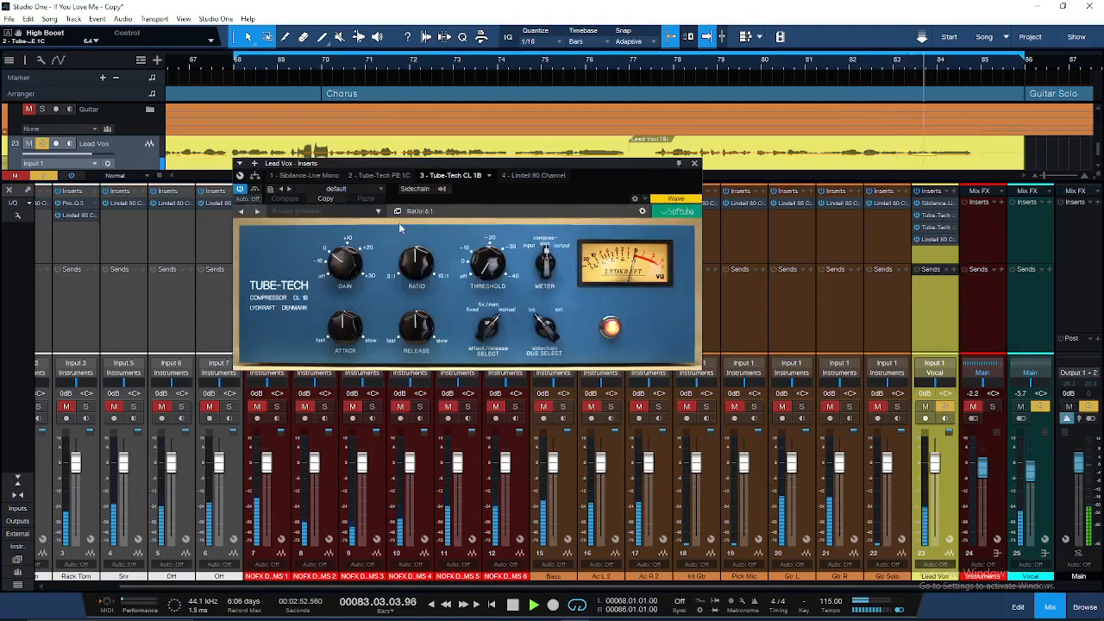
left_click_drag(417, 265, 422, 286)
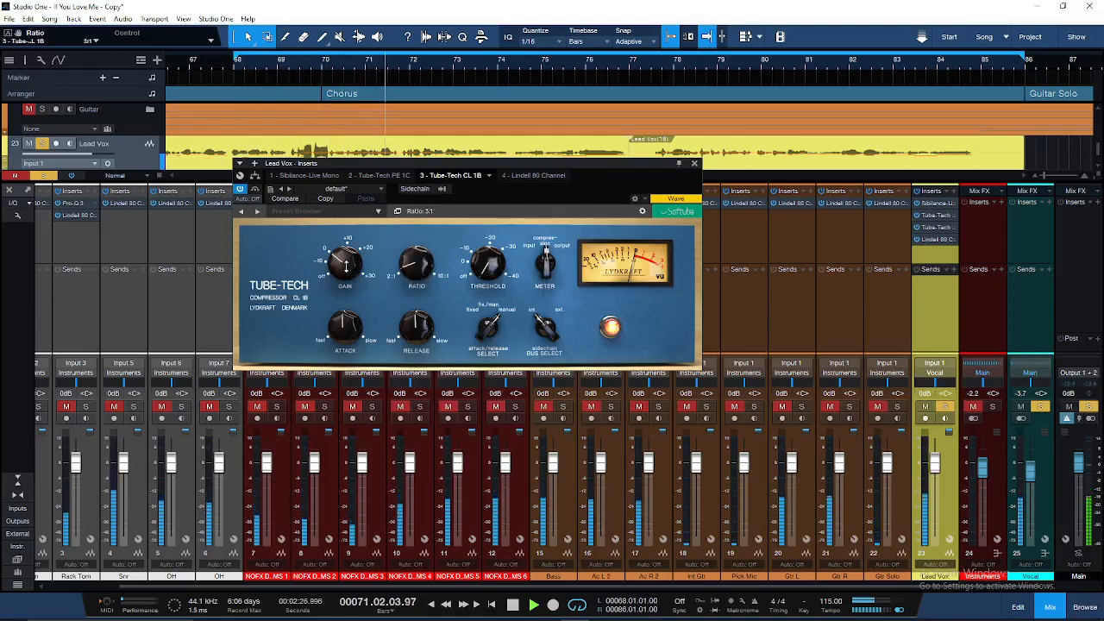
left_click(489, 257)
left_click_drag(489, 257, 488, 246)
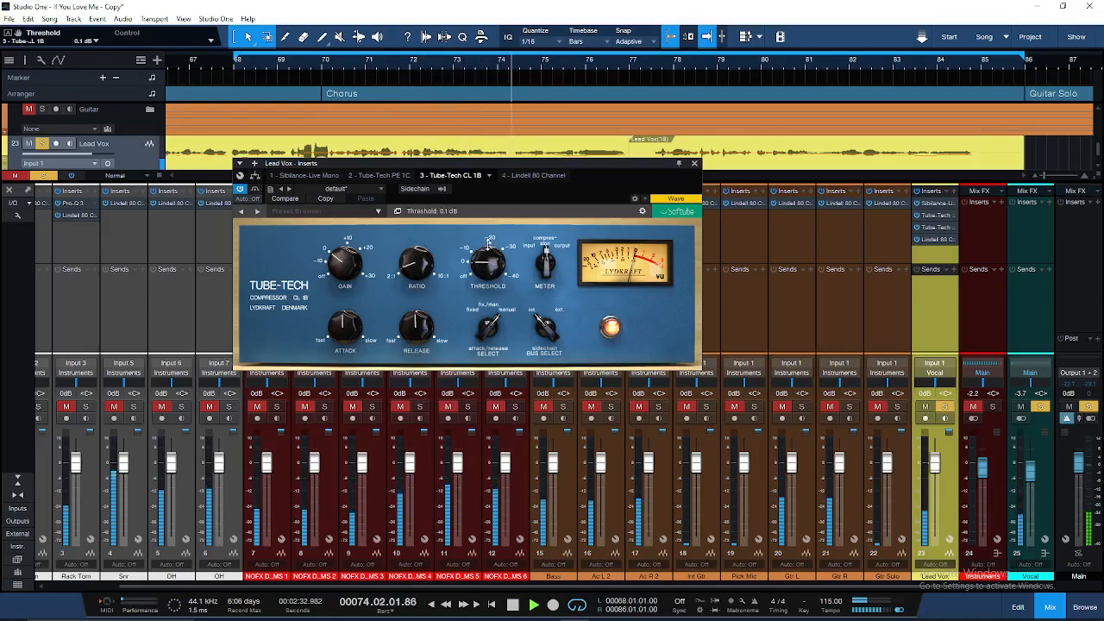
left_click_drag(488, 324, 491, 317)
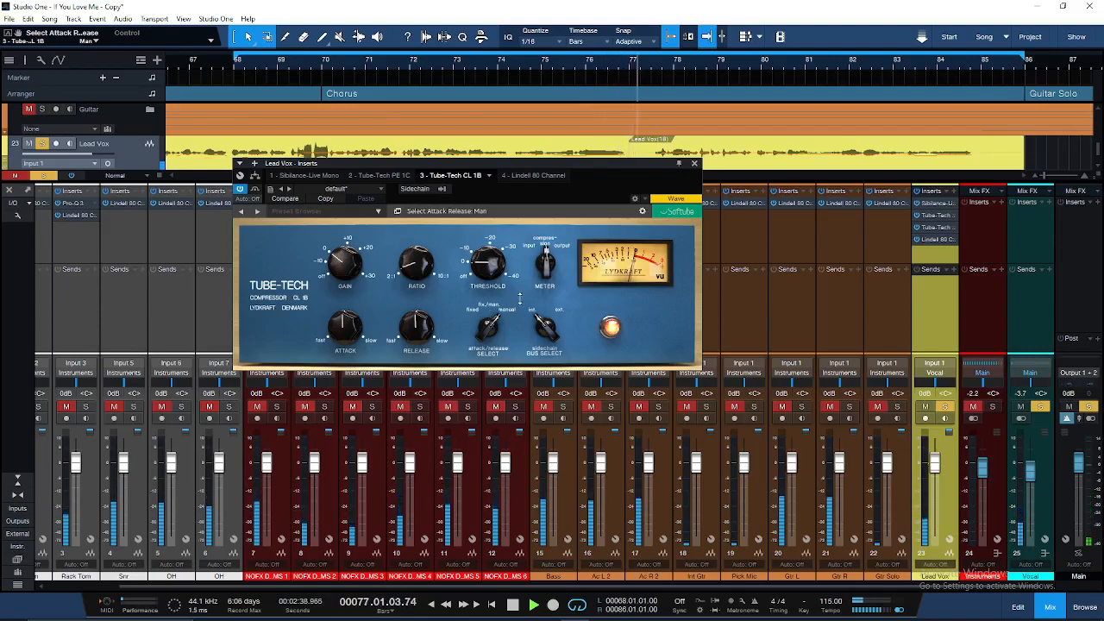
Set the Tube-Tech CL 1B gain to 2.0 dB, attack to 2.1 and release to 5.2, and close the plug-in
mouse_move(424, 330)
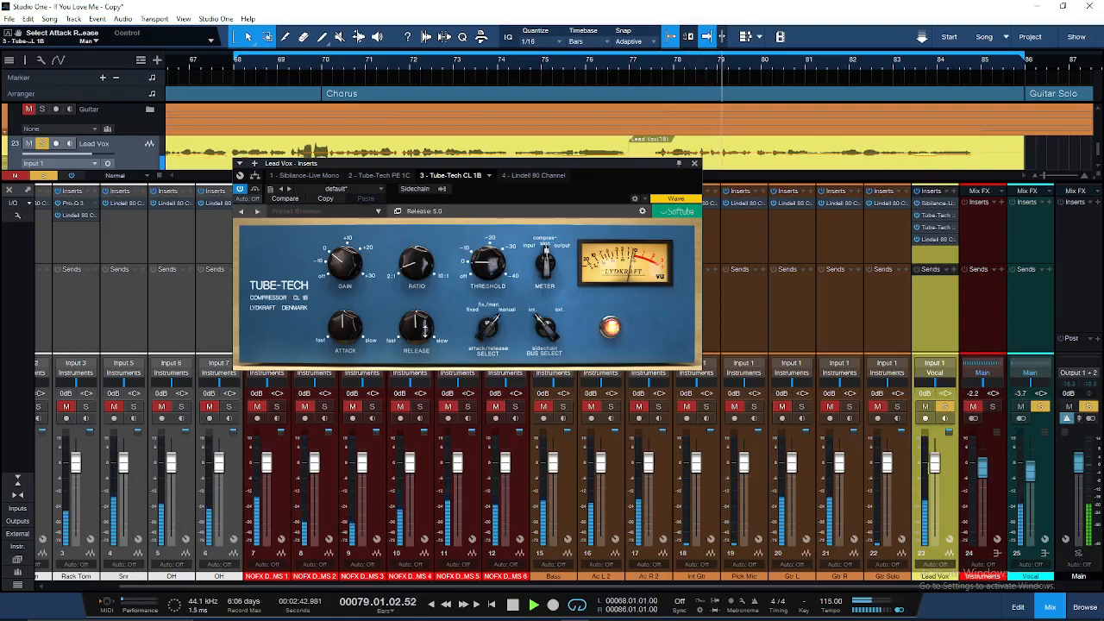
mouse_move(342, 257)
scroll(342, 257, "up", 1)
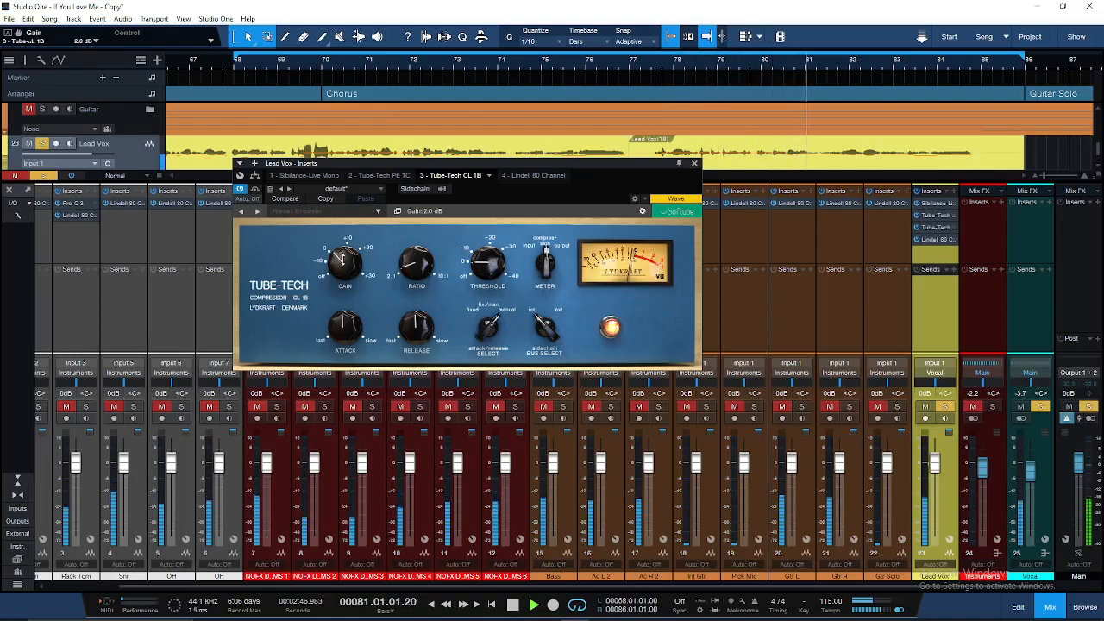
left_click_drag(344, 323, 346, 357)
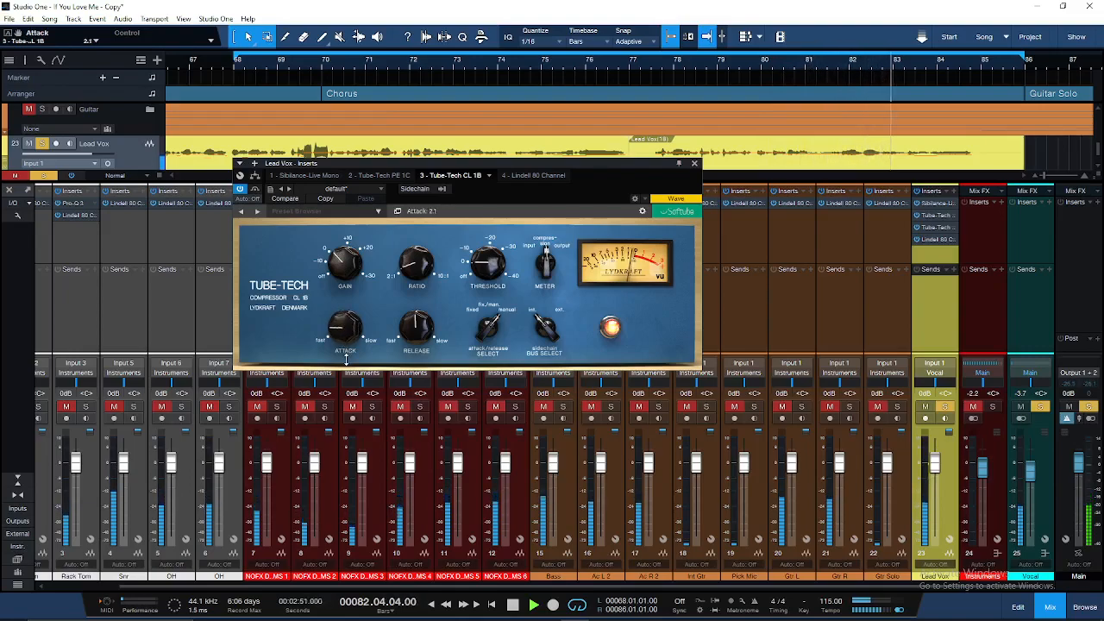
left_click_drag(422, 330, 417, 340)
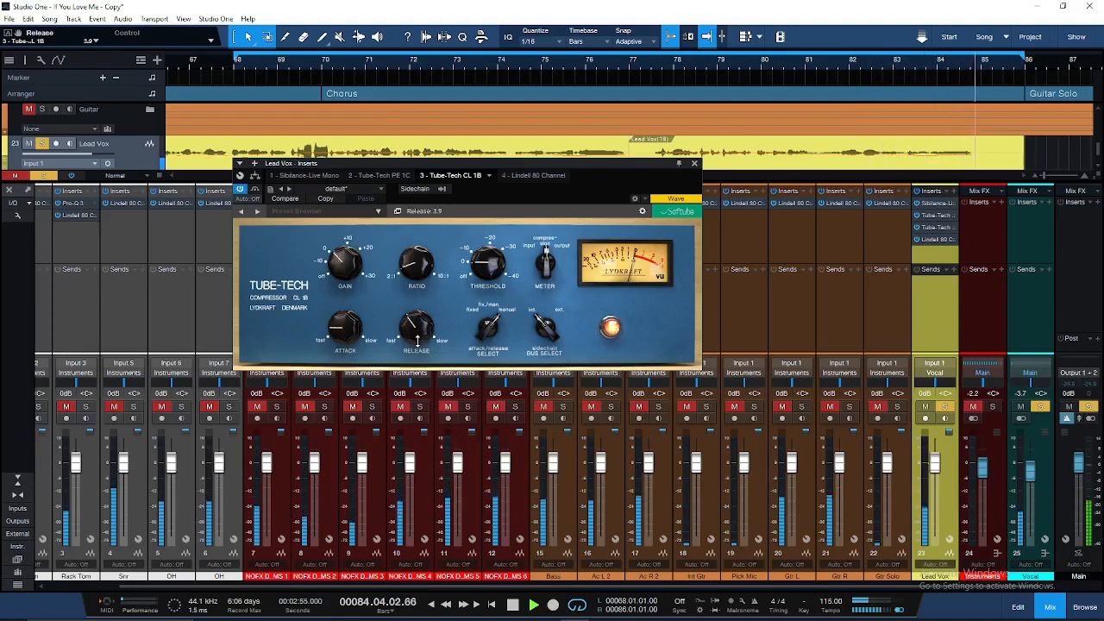
left_click_drag(417, 340, 415, 317)
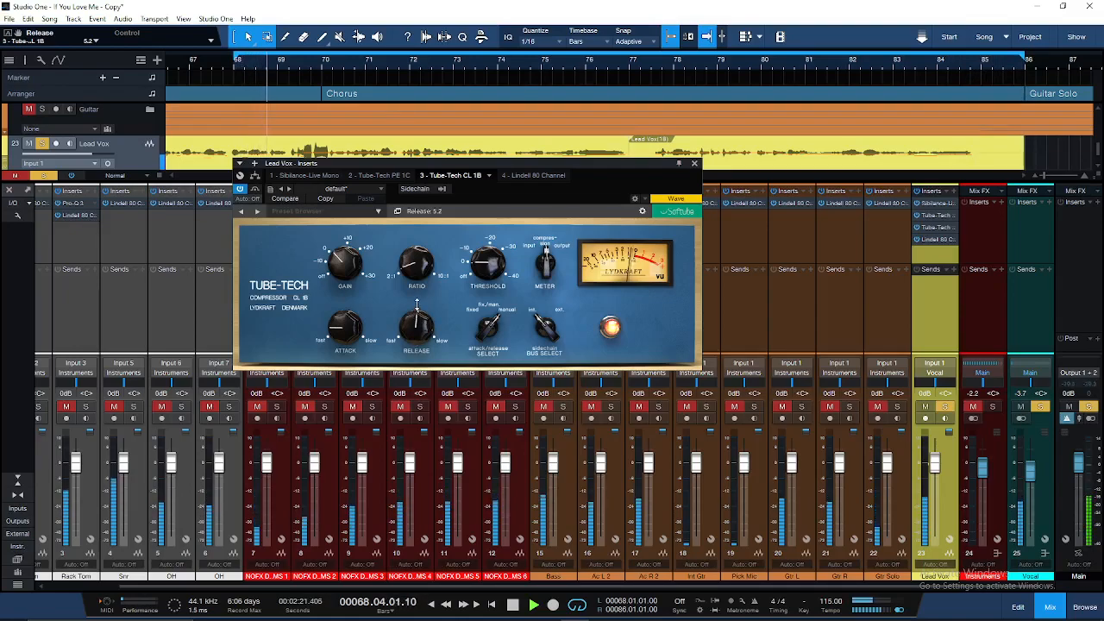
left_click(694, 163)
In the Lead Vox Lindell 80 Channel compressor, adjust the ratio and recovery, and set the threshold to -10 dB and gain to 2 dB
left_click(941, 242)
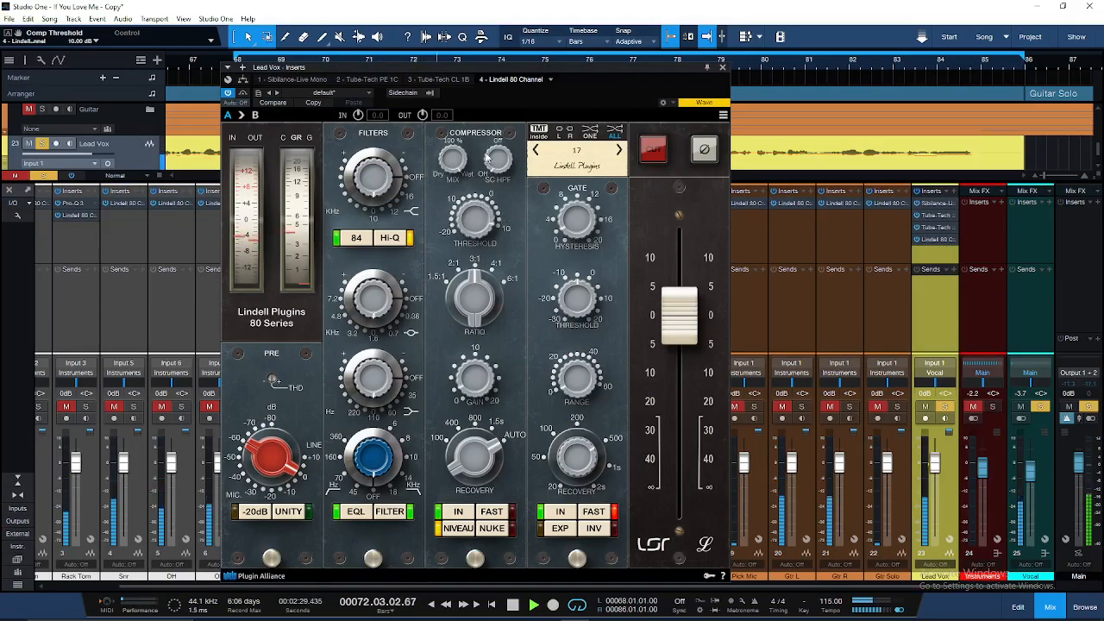
left_click_drag(480, 440, 484, 578)
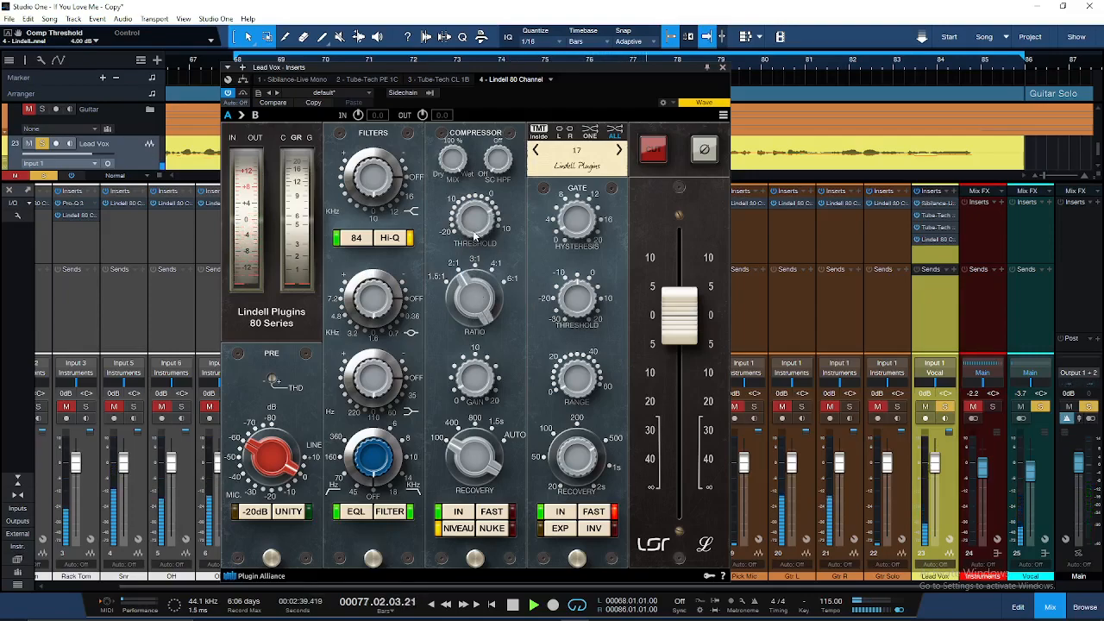
scroll(474, 236, "down", 1)
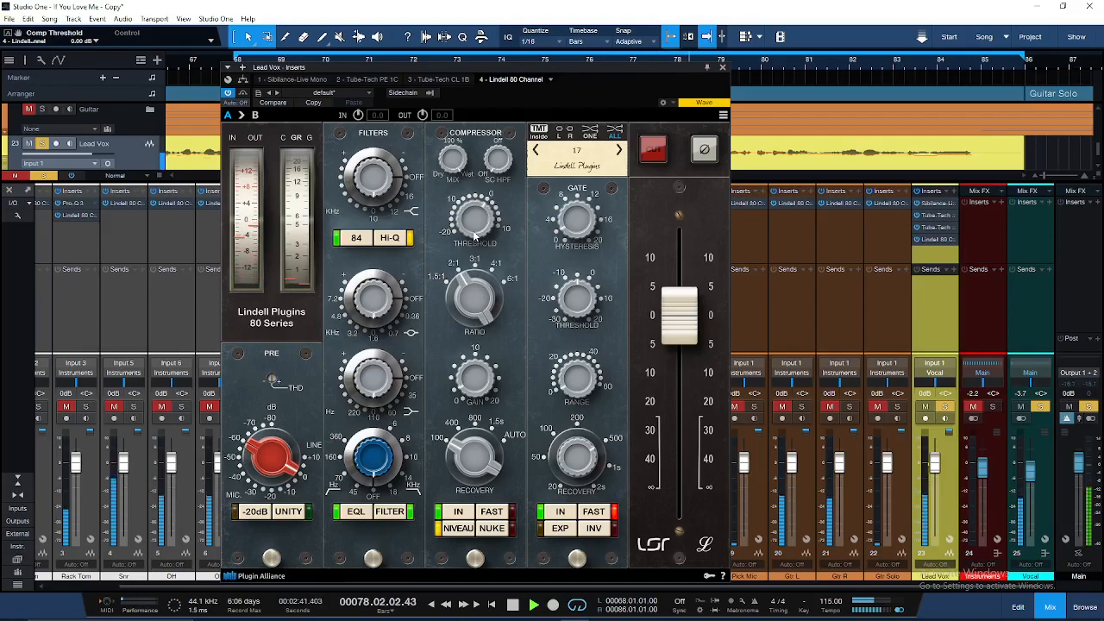
scroll(473, 230, "down", 3)
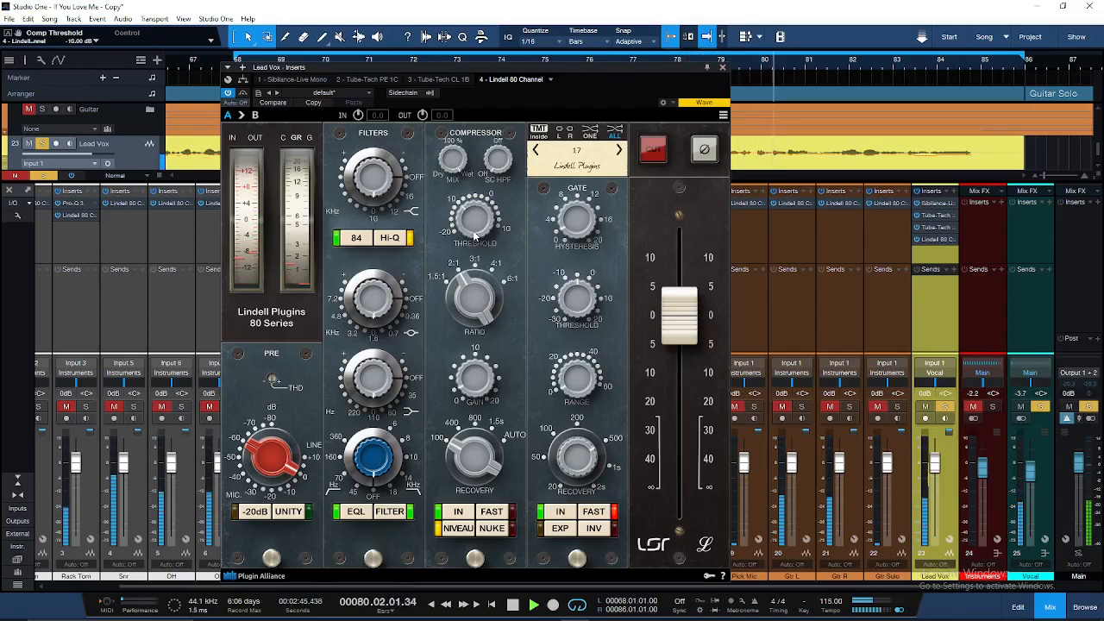
scroll(479, 382, "up", 1)
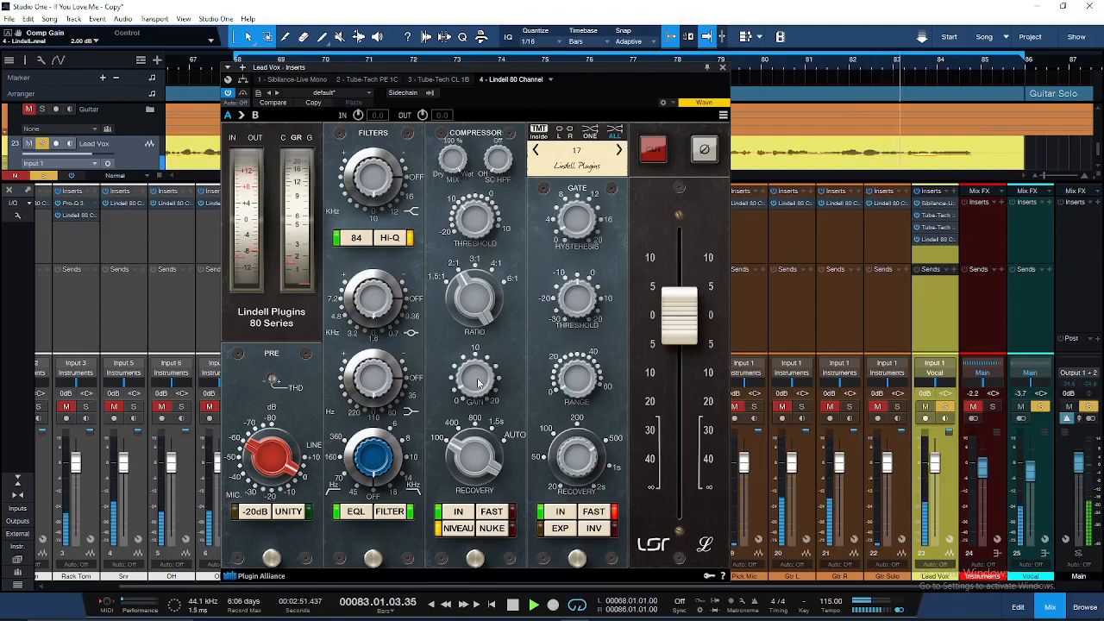
Set the Lindell 80 Channel level on Lead Vox to 5.5 dB, close the plug-in and unsolo the track
left_click_drag(687, 315, 695, 281)
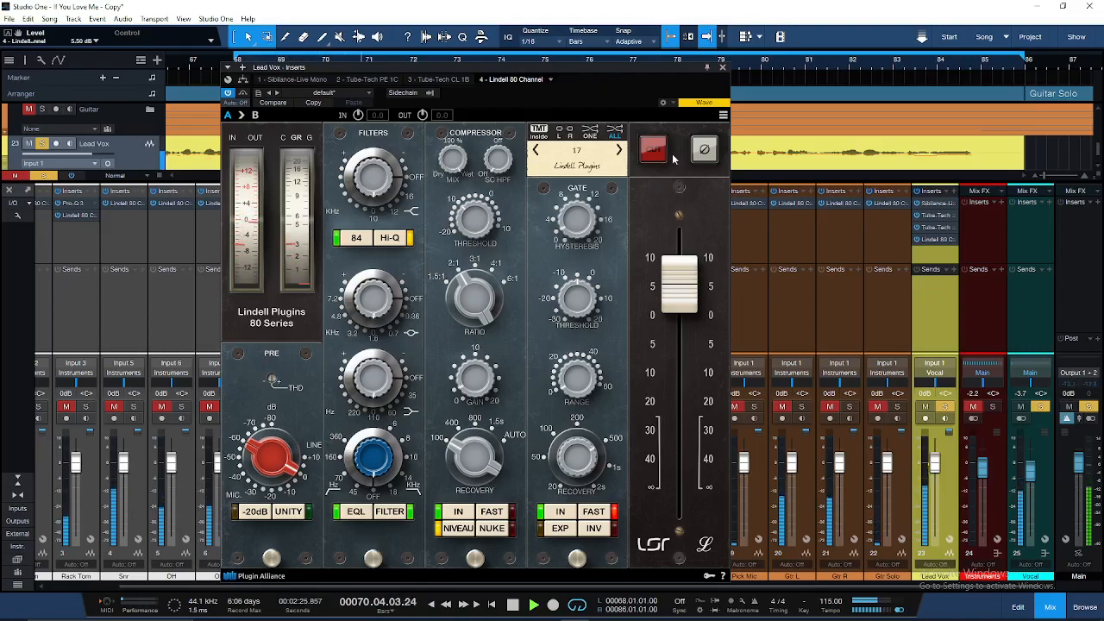
left_click(723, 68)
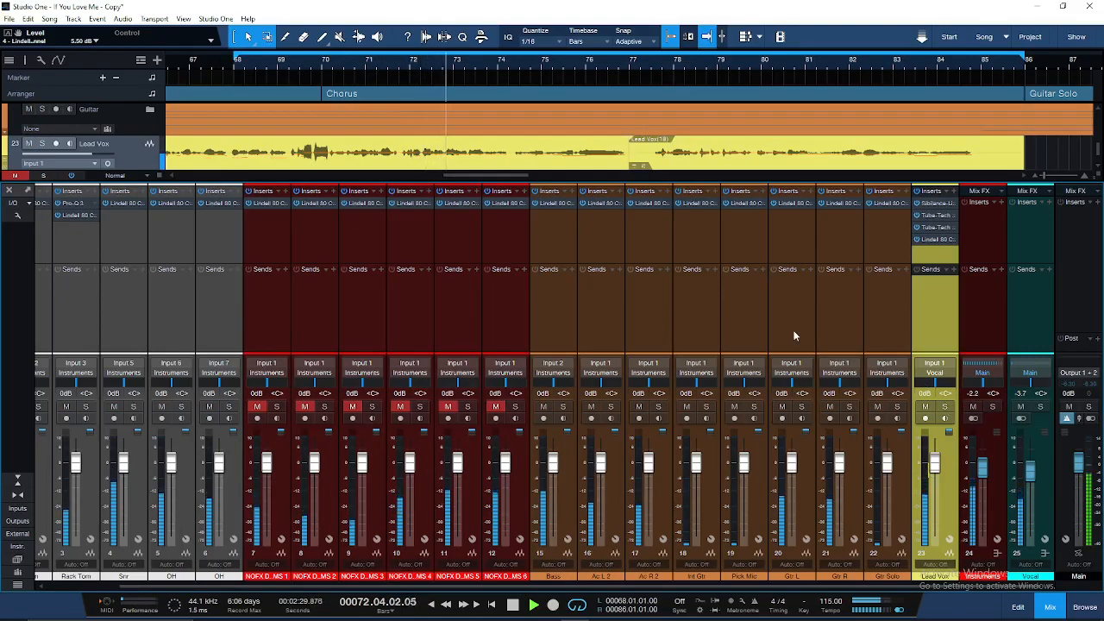
left_click(936, 238)
left_click(723, 68)
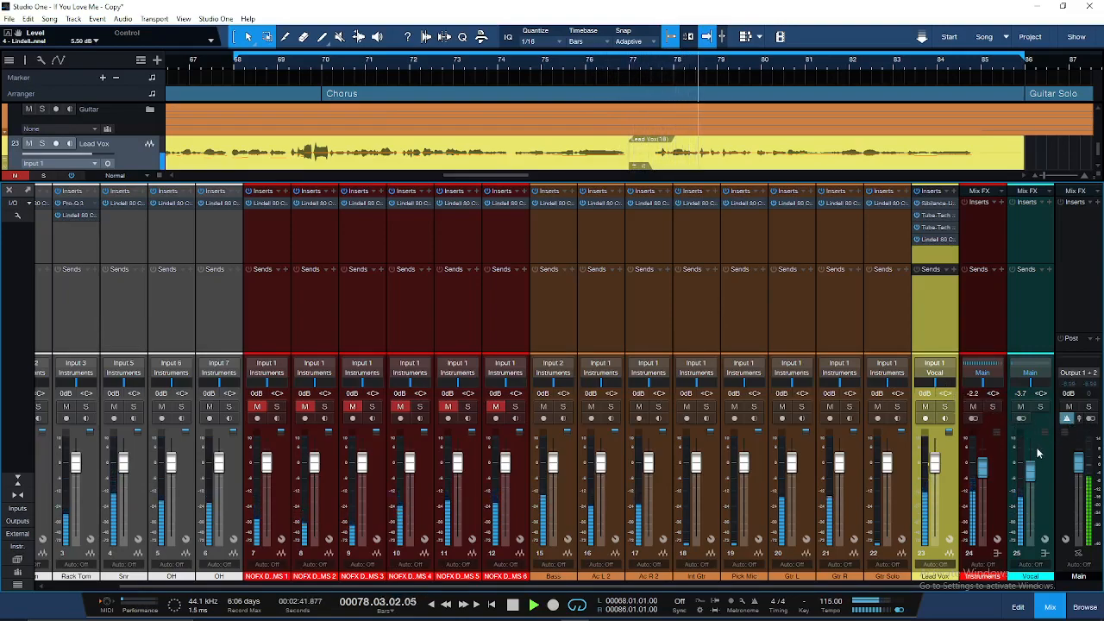
Set the Vocal bus volume to -2.2 dB and stop playback
left_click_drag(1030, 470, 1030, 466)
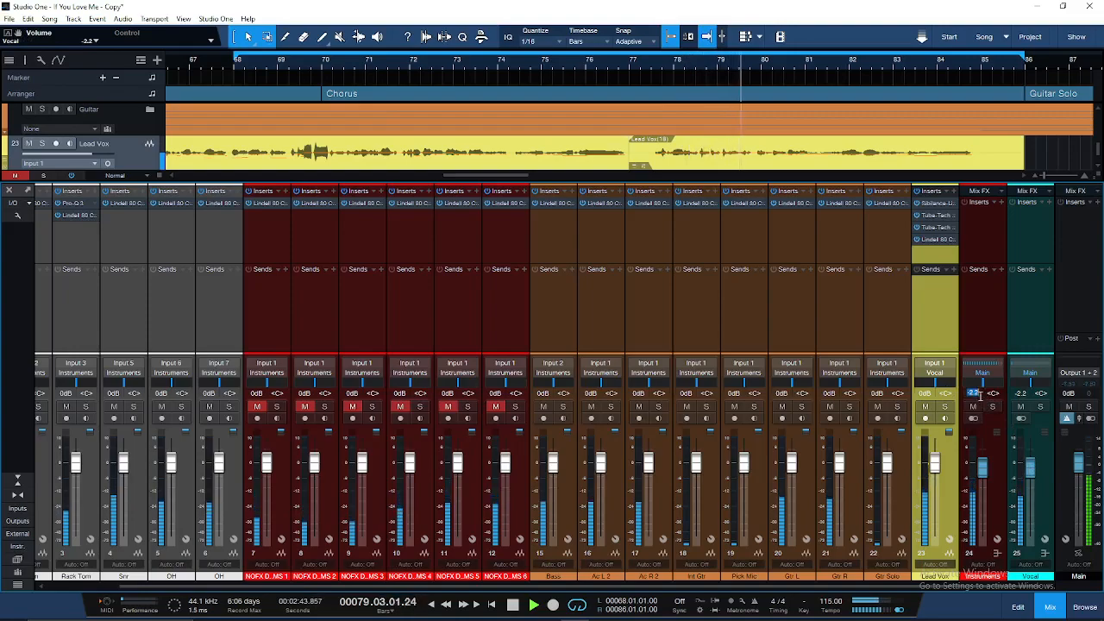
left_click(1002, 455)
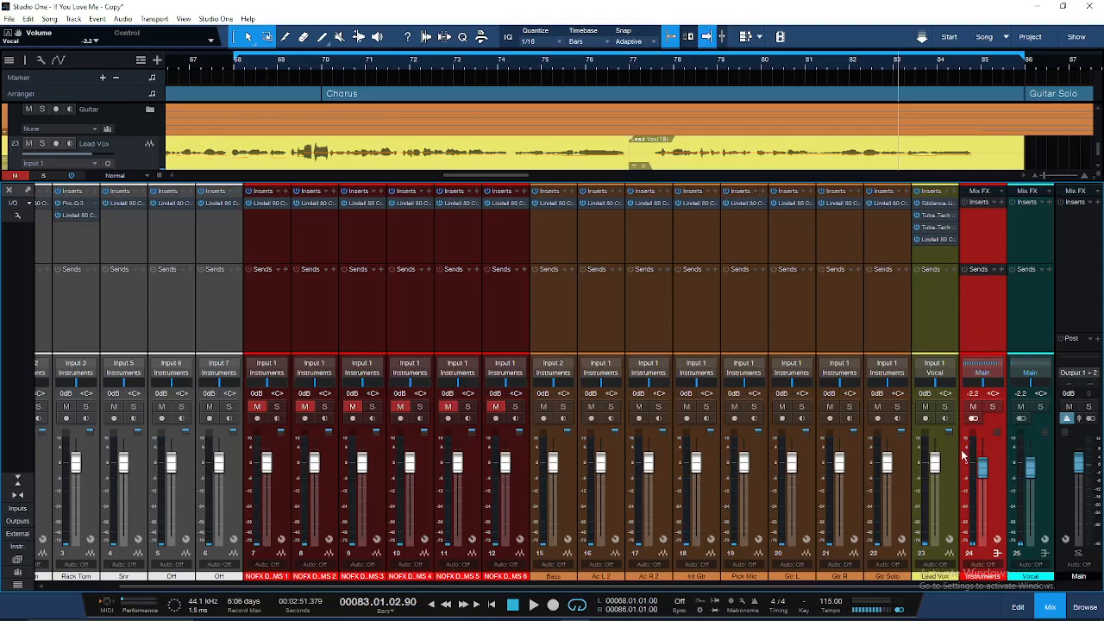
Add a bus channel, place it between Lead Vox and the Instruments bus, and name it Reverb
right_click(1002, 473)
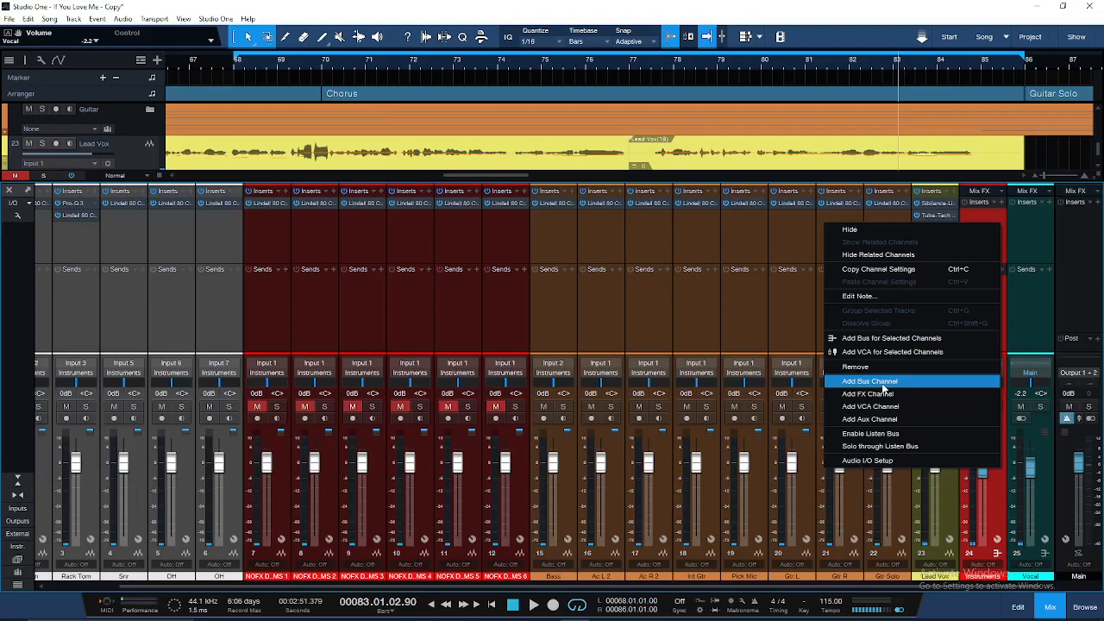
left_click(883, 385)
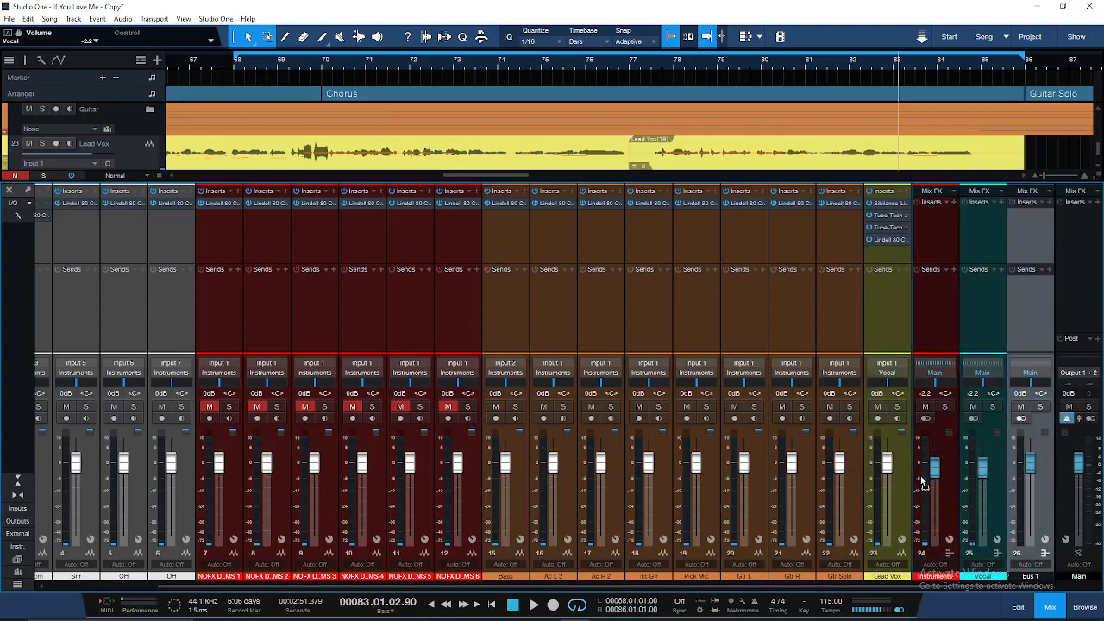
left_click_drag(921, 477, 922, 477)
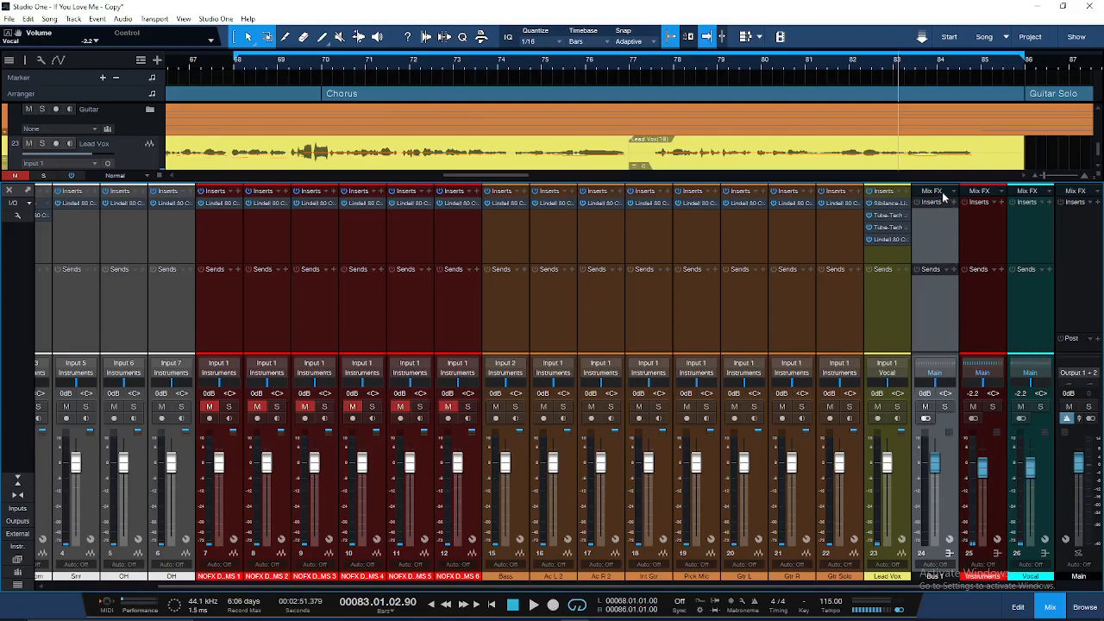
double_click(936, 576)
key("Return")
Add another bus channel, place it between Reverb and Instruments, and name it Slapback
right_click(952, 508)
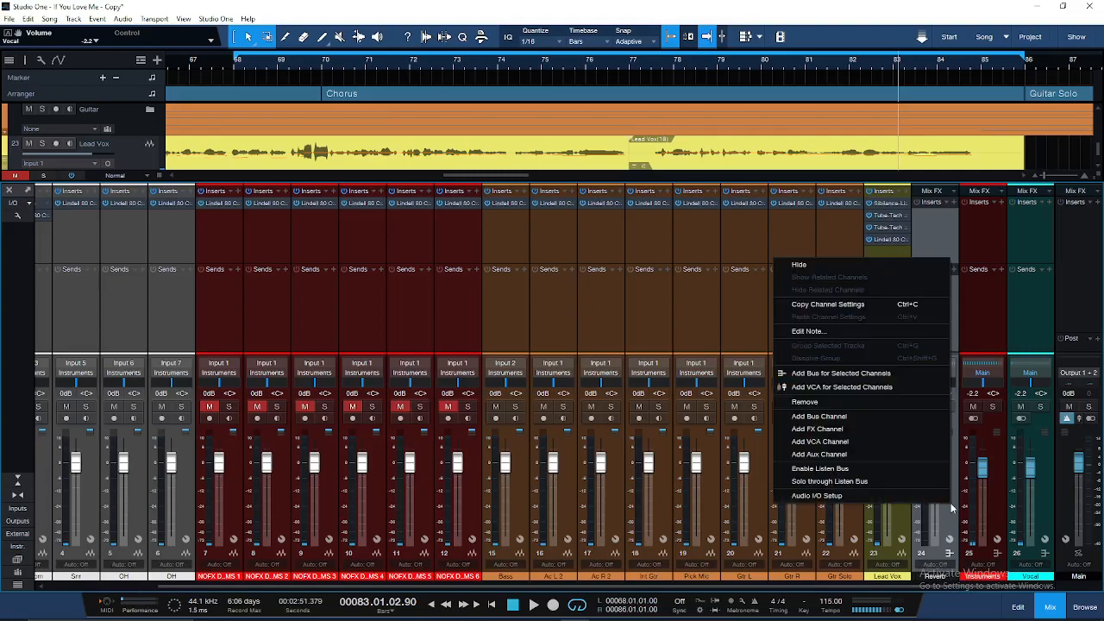
left_click(820, 423)
mouse_move(1044, 549)
left_mouse_down()
mouse_move(917, 552)
mouse_move(933, 584)
left_mouse_up()
double_click(935, 576)
type("back")
key("Return")
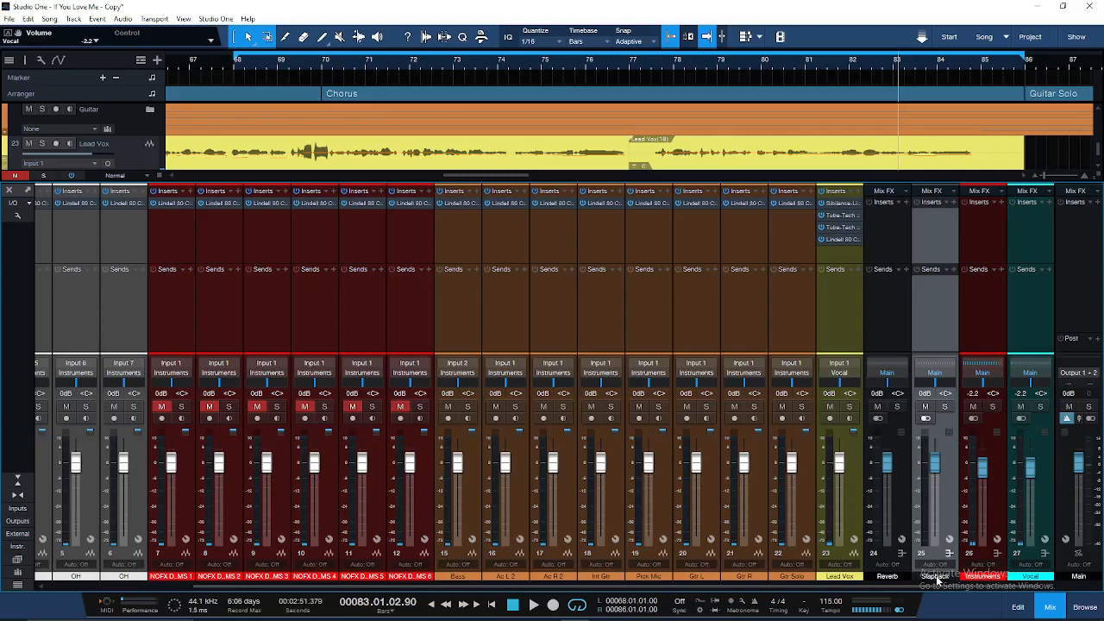
left_click(900, 466)
Add a third bus channel, place it between Slapback and Instruments, and name it Drum
right_click(951, 477)
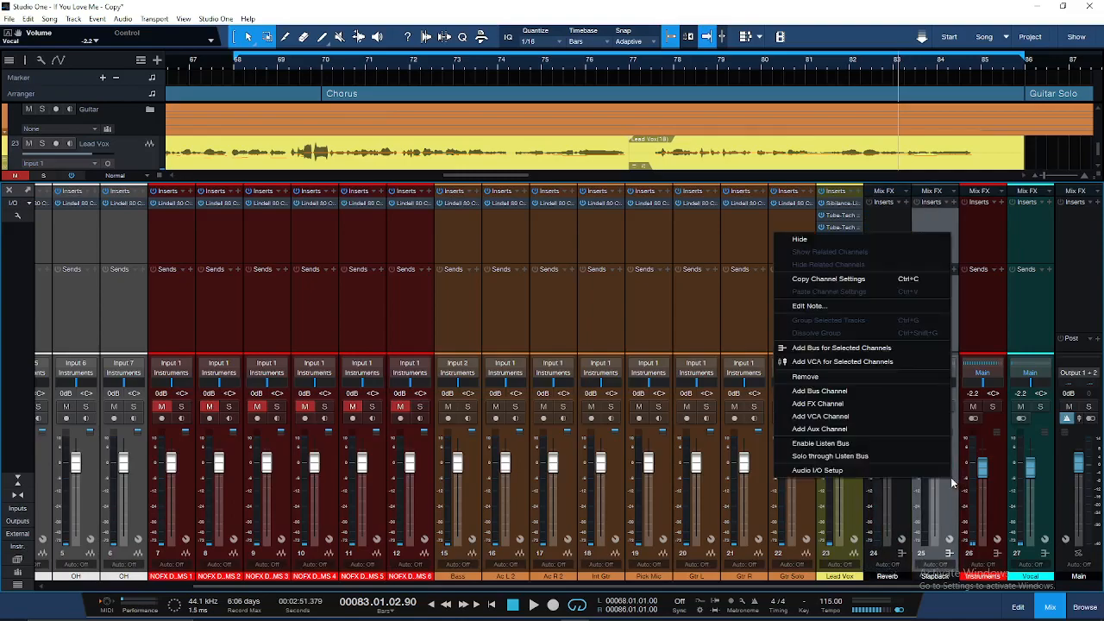
left_click(834, 397)
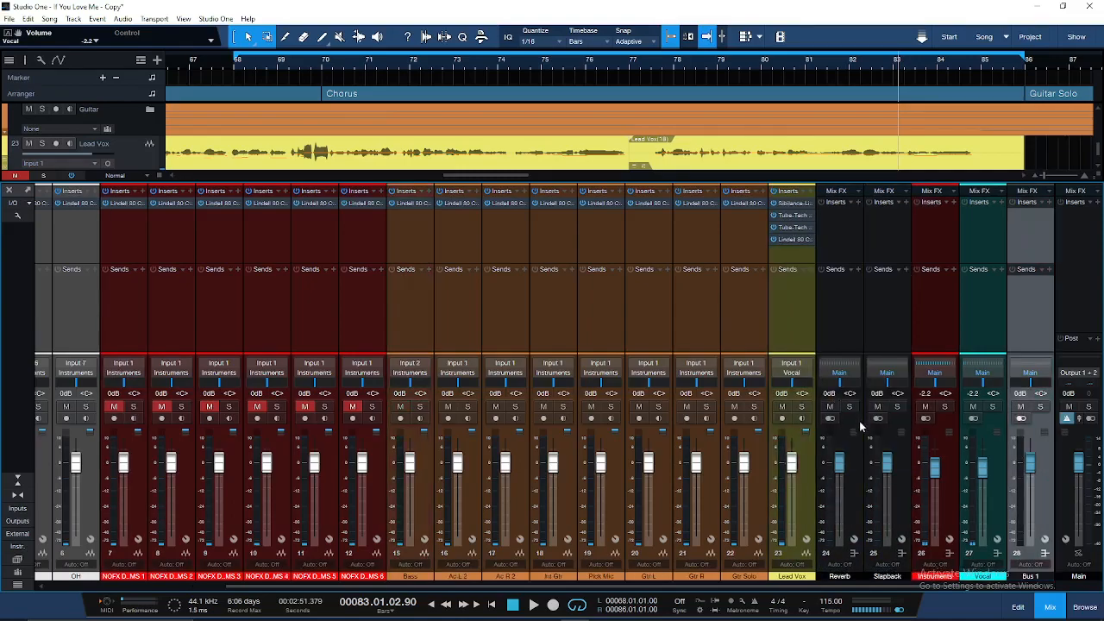
left_click_drag(1041, 487, 938, 427)
double_click(935, 576)
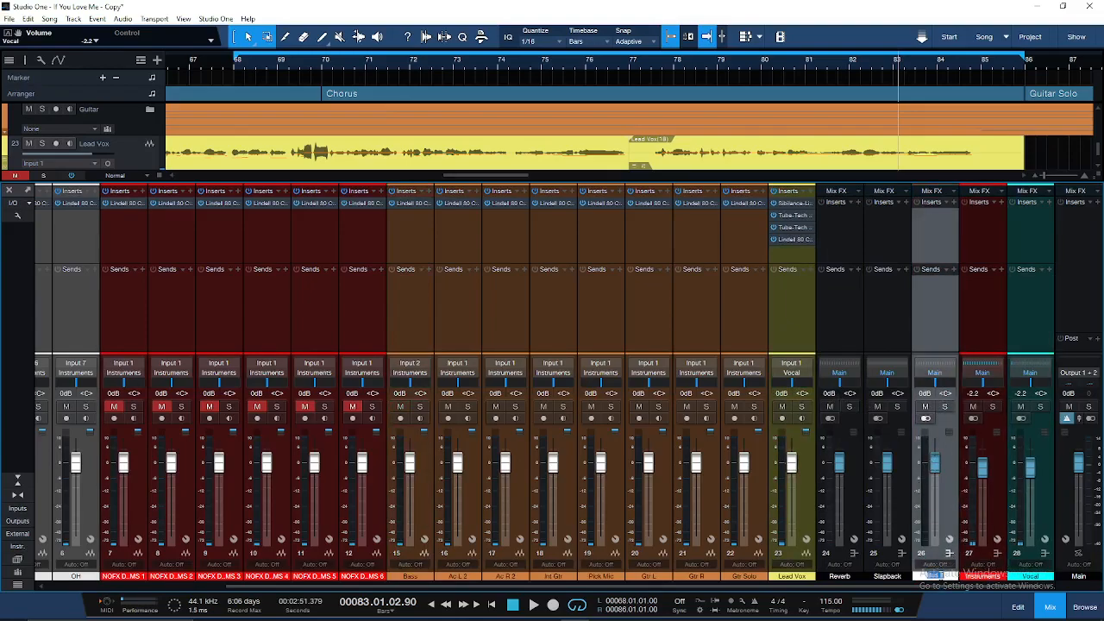
type("Drums")
Route the outputs of the six drum channels, from Kik through the second OH, to the Drum bus
left_click_drag(509, 587, 267, 593)
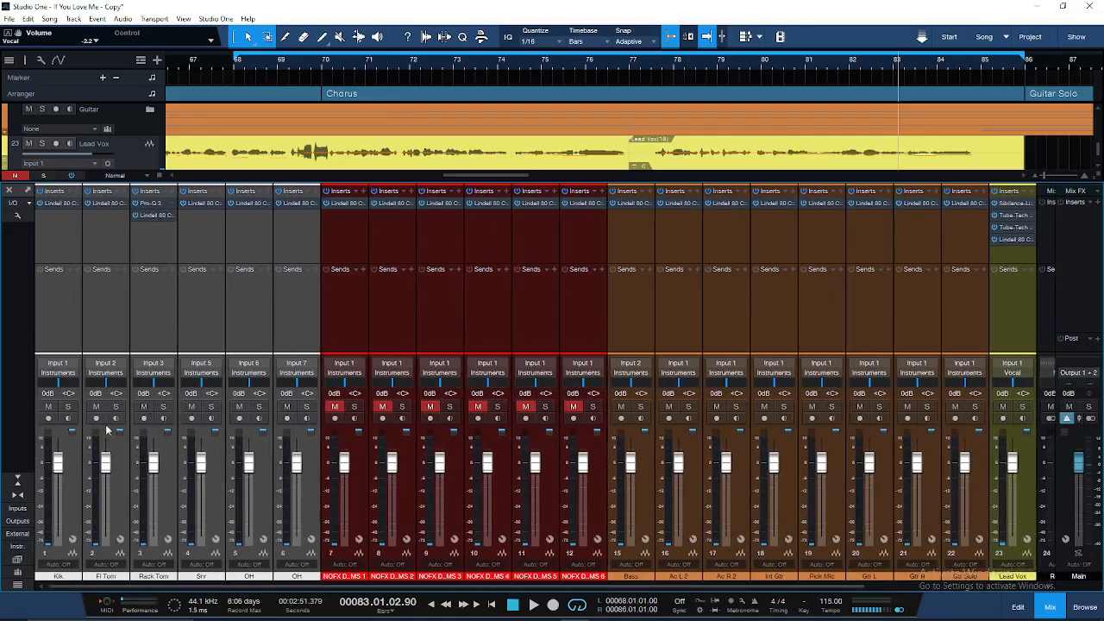
left_click(71, 485)
left_click(307, 475, "shift")
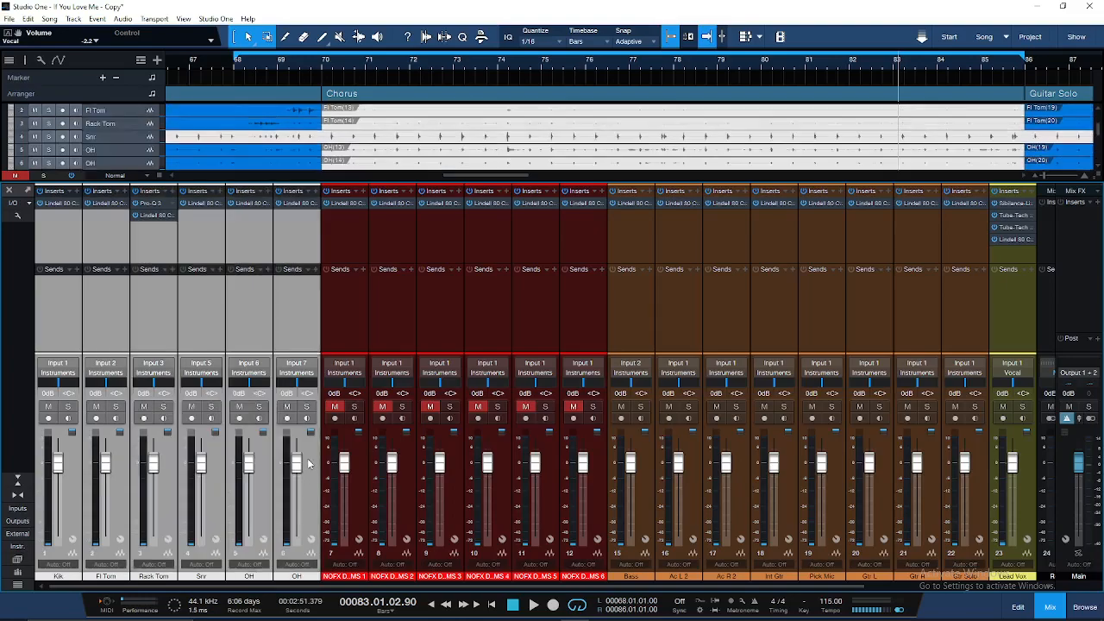
left_click(295, 374)
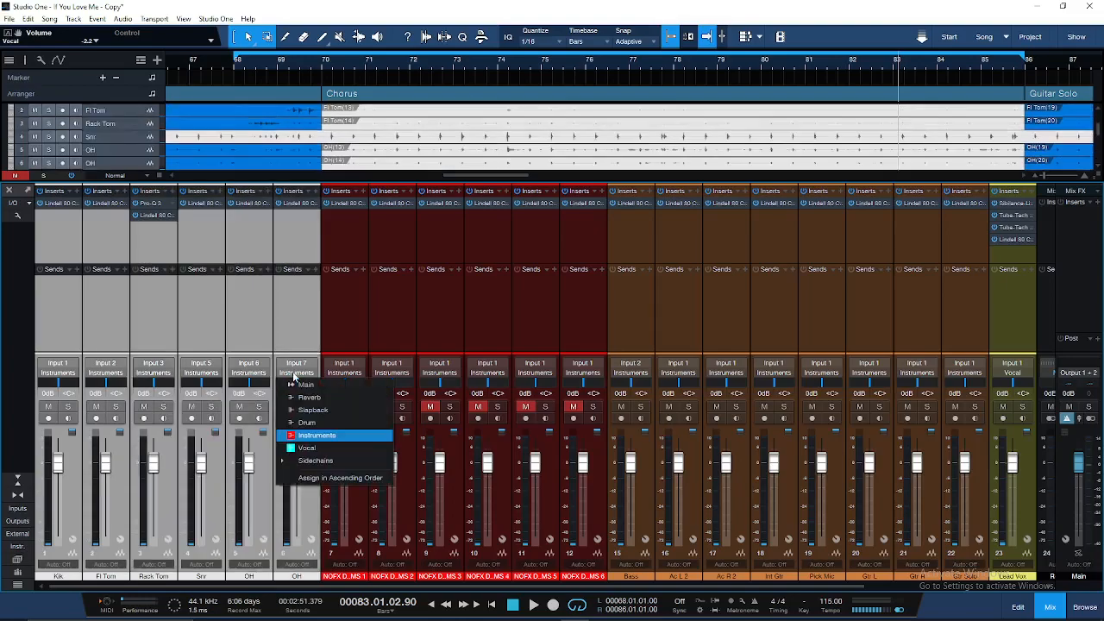
left_click(311, 426)
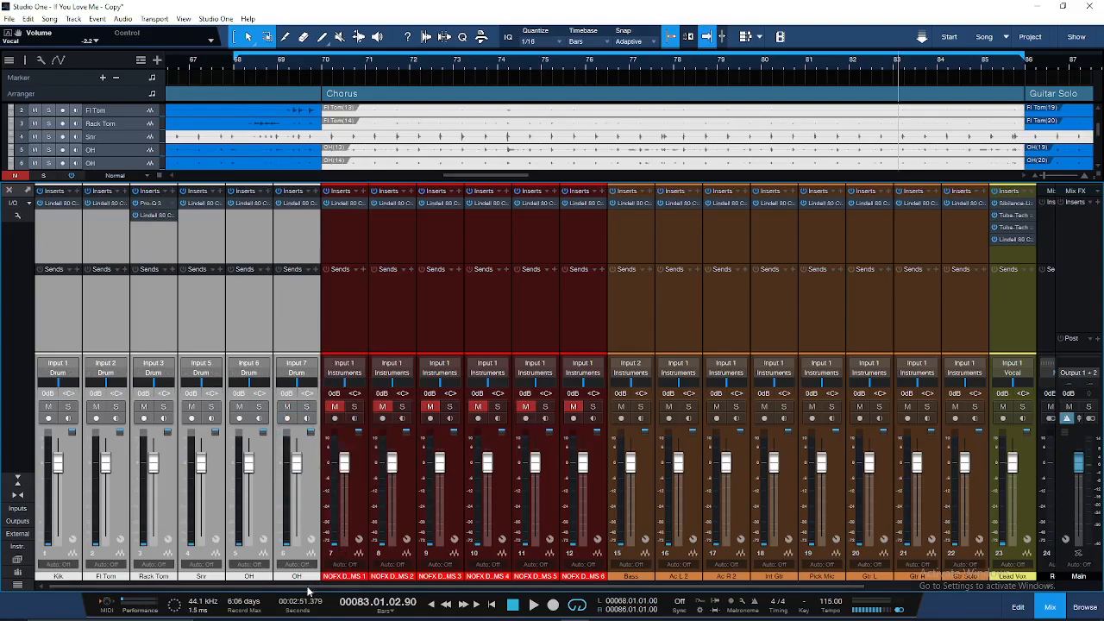
Route the Drum bus output to the Instruments bus
left_click_drag(308, 589, 576, 590)
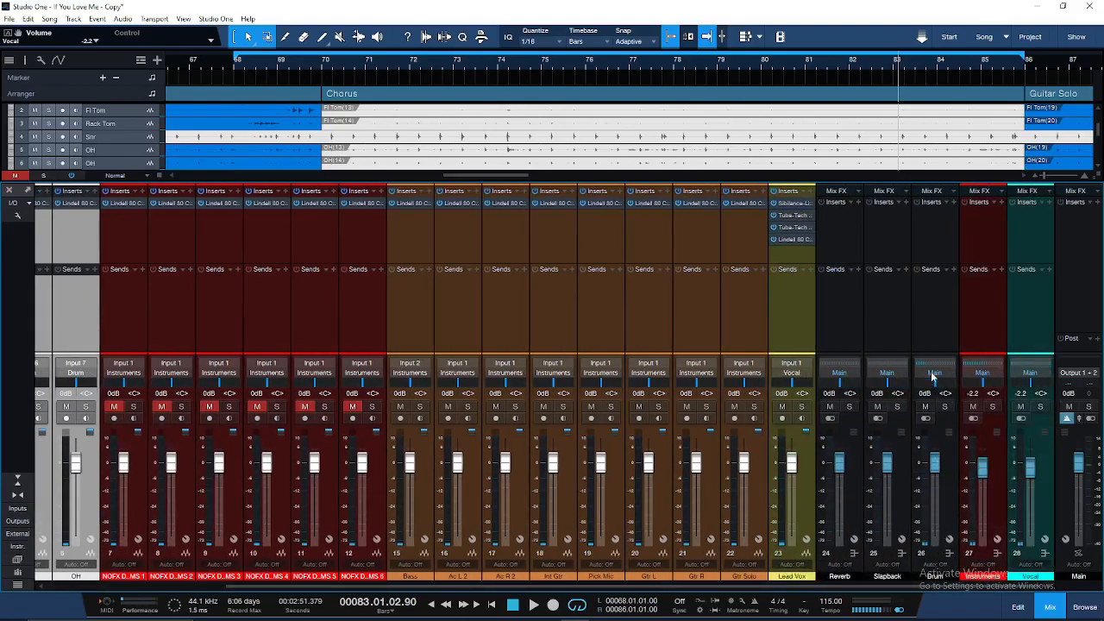
left_click(934, 373)
left_click(945, 425)
left_click_drag(270, 586, 61, 587)
left_click_drag(278, 587, 507, 586)
left_click(936, 321)
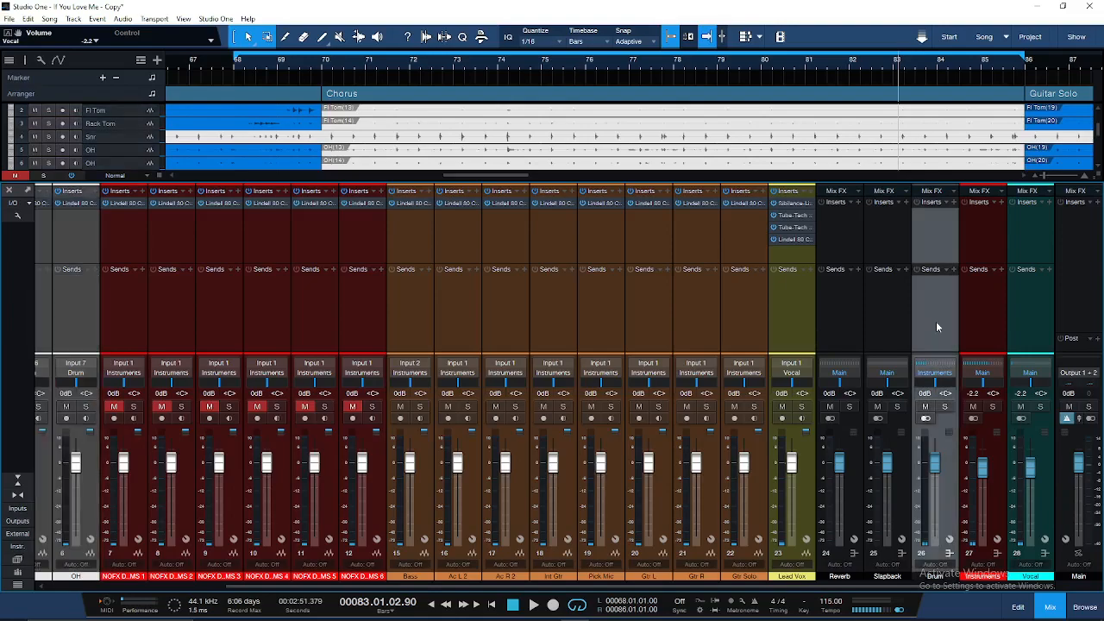
Add a bus channel, name it Drum Room, and place it between Slapback and Drum
left_click(843, 333)
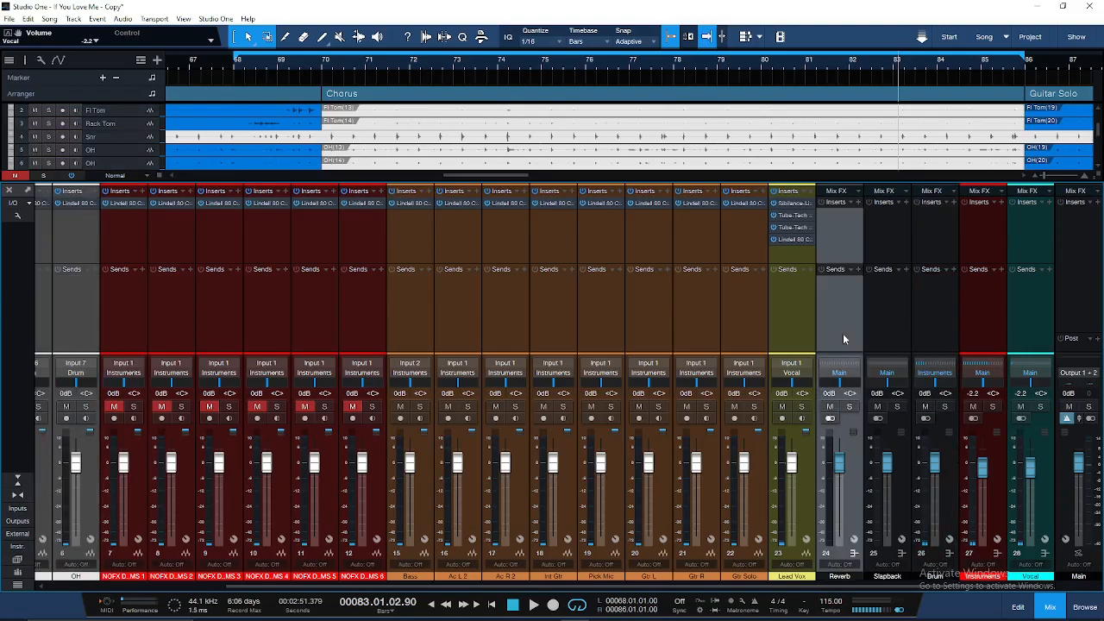
right_click(843, 333)
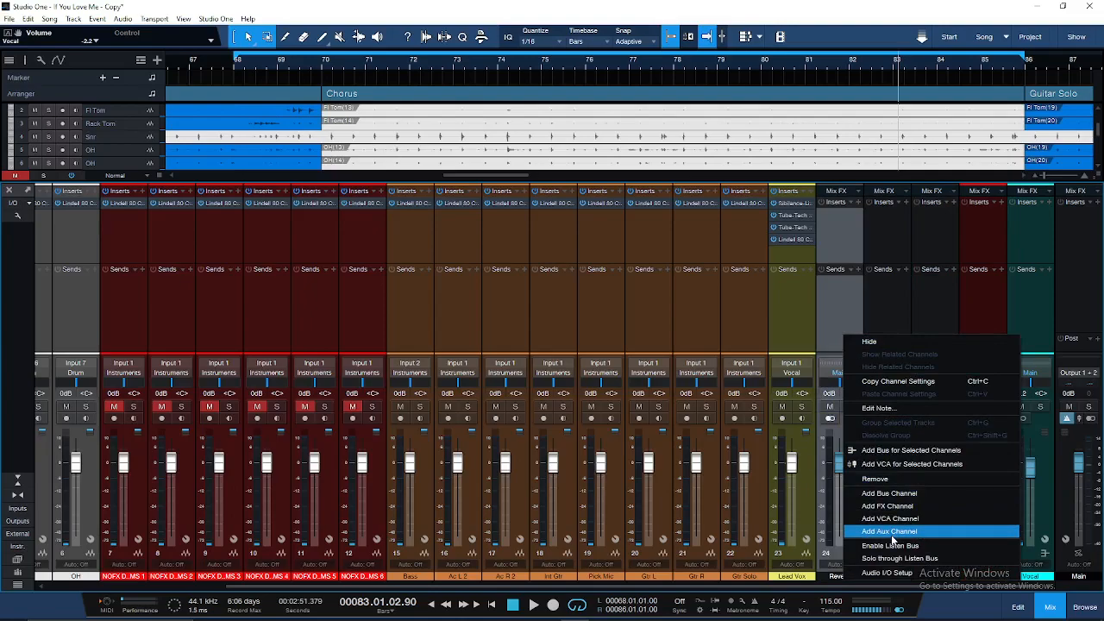
left_click(891, 494)
double_click(1035, 576)
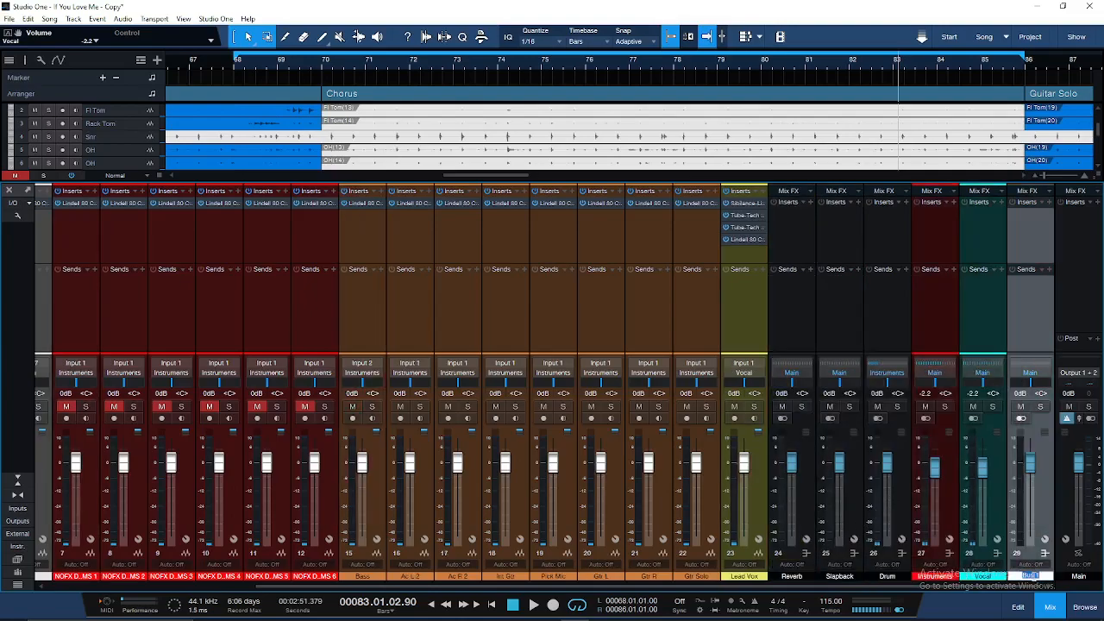
type("Drum Room")
key("Return")
mouse_move(810, 512)
left_mouse_down()
mouse_move(905, 516)
mouse_move(877, 517)
left_mouse_up()
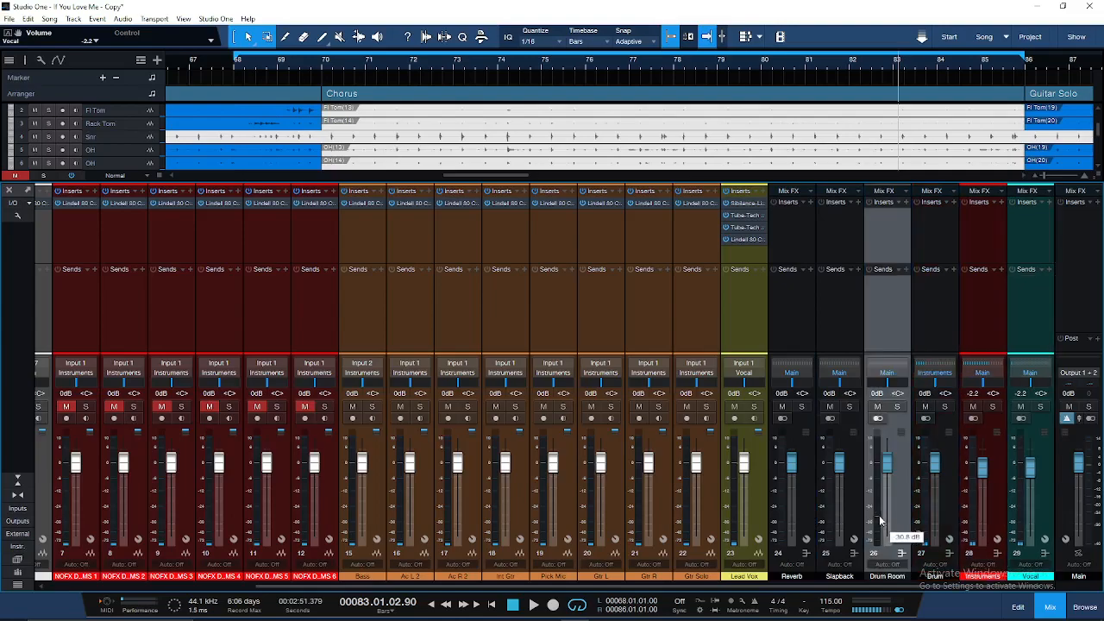
Insert ValhallaVintageVerb on the Drum Room bus
left_click(909, 201)
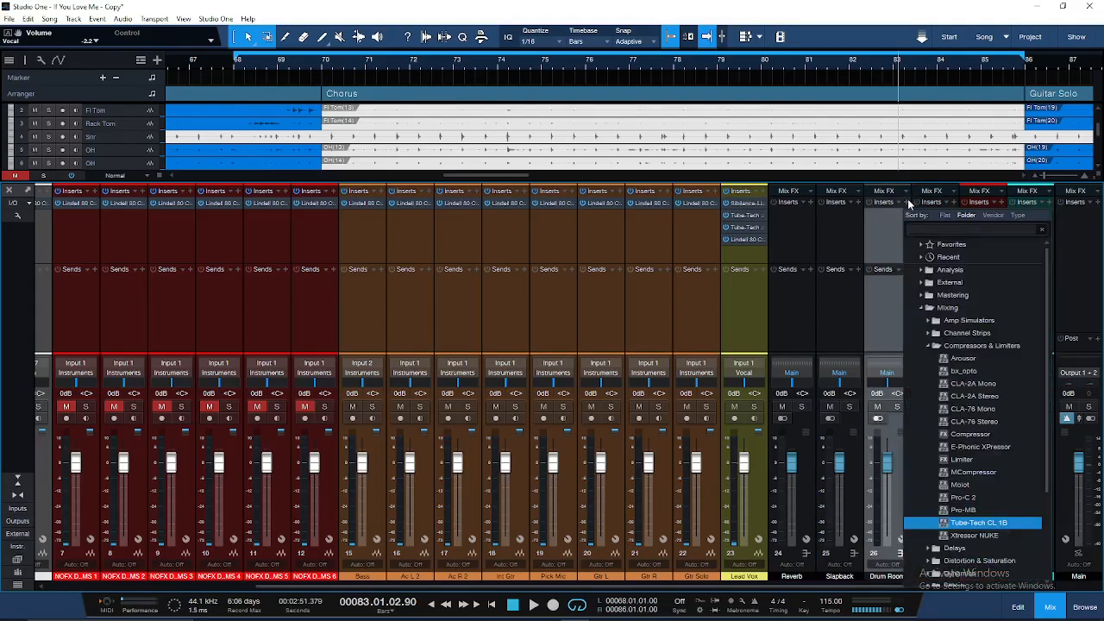
type("val")
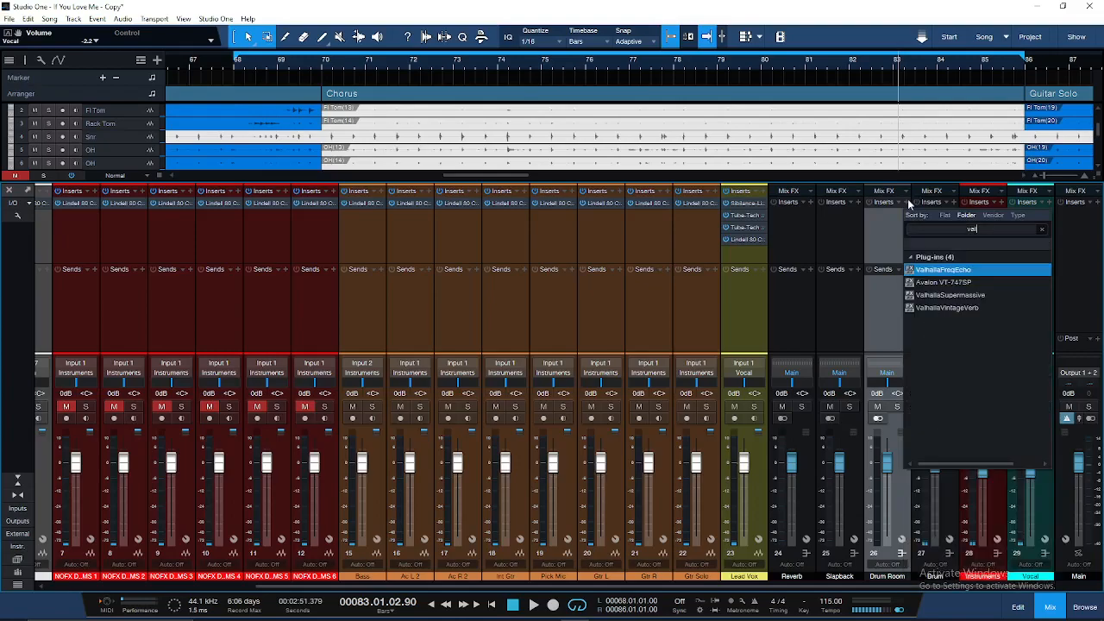
left_click(948, 308)
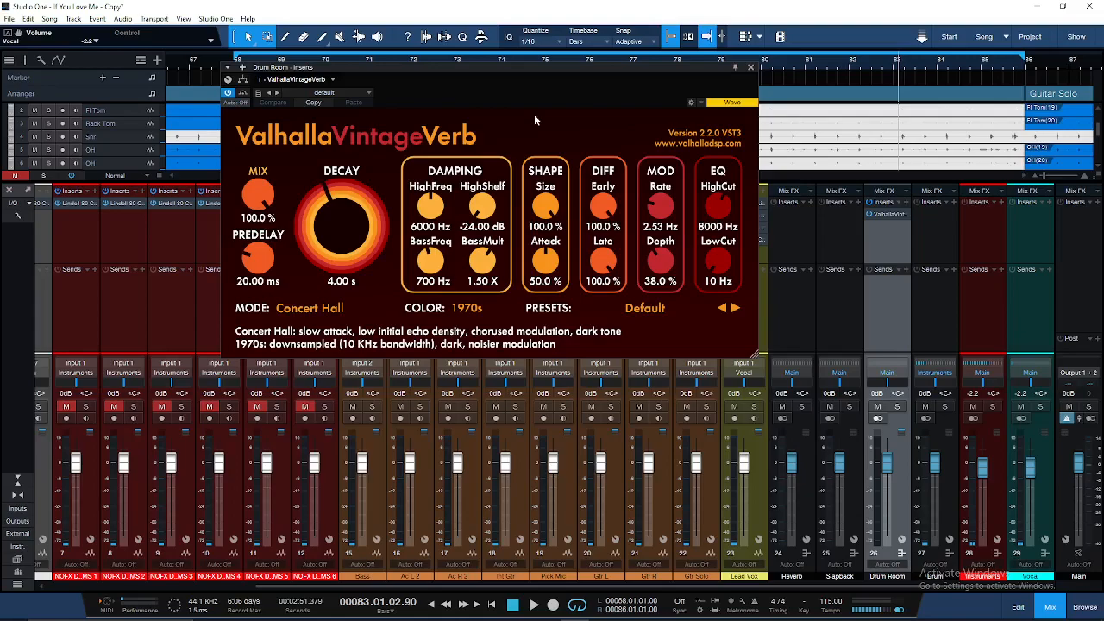
left_click(750, 68)
Add a send from the Drum bus to Drum Room
left_click(882, 214)
left_click(946, 336)
left_click(954, 270)
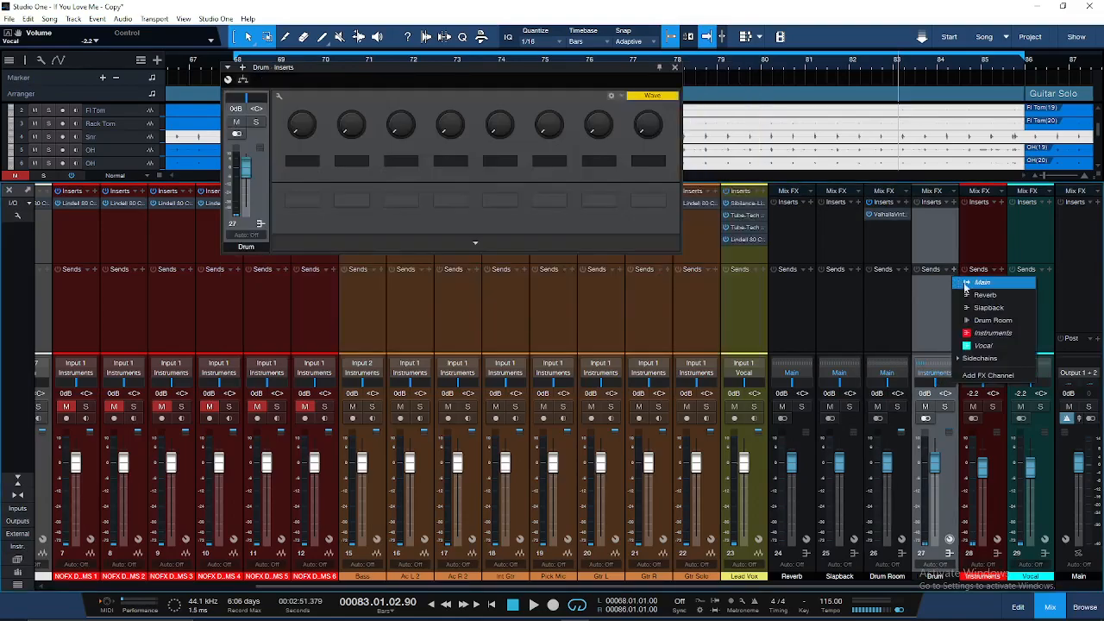
left_click(990, 320)
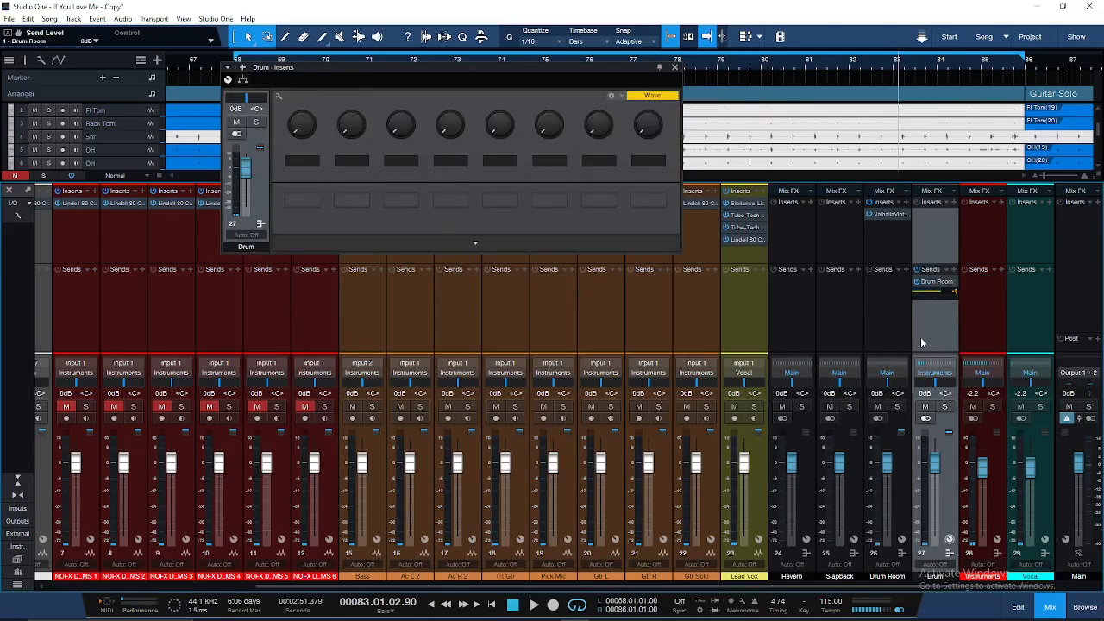
Solo the Drum Room bus during playback and load the Large Wood Room preset in its ValhallaVintageVerb
left_click(886, 243)
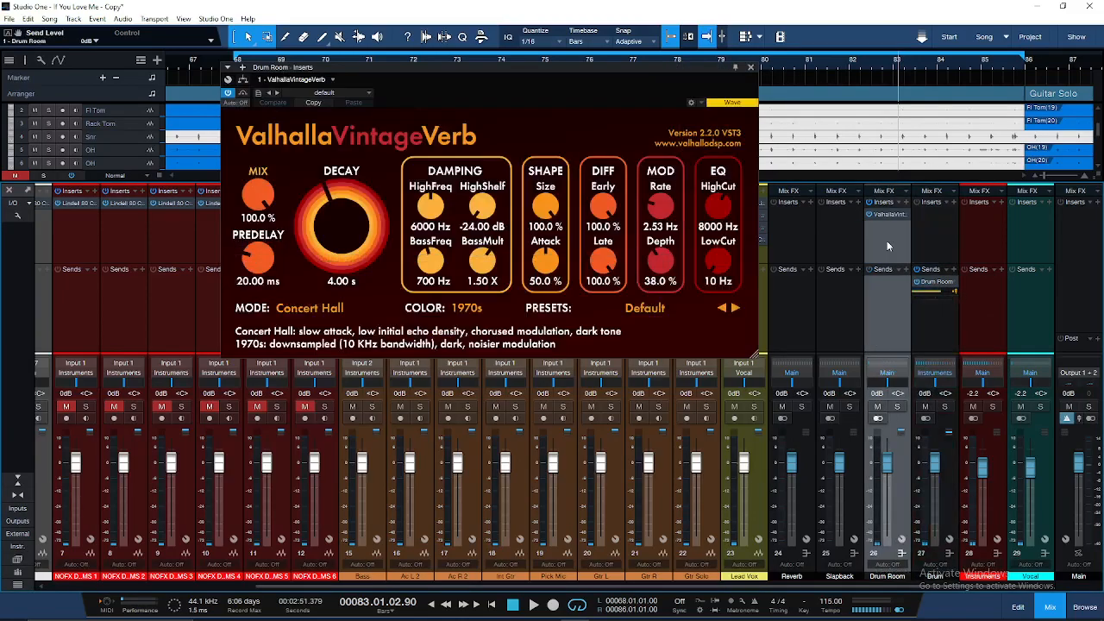
left_click(898, 406)
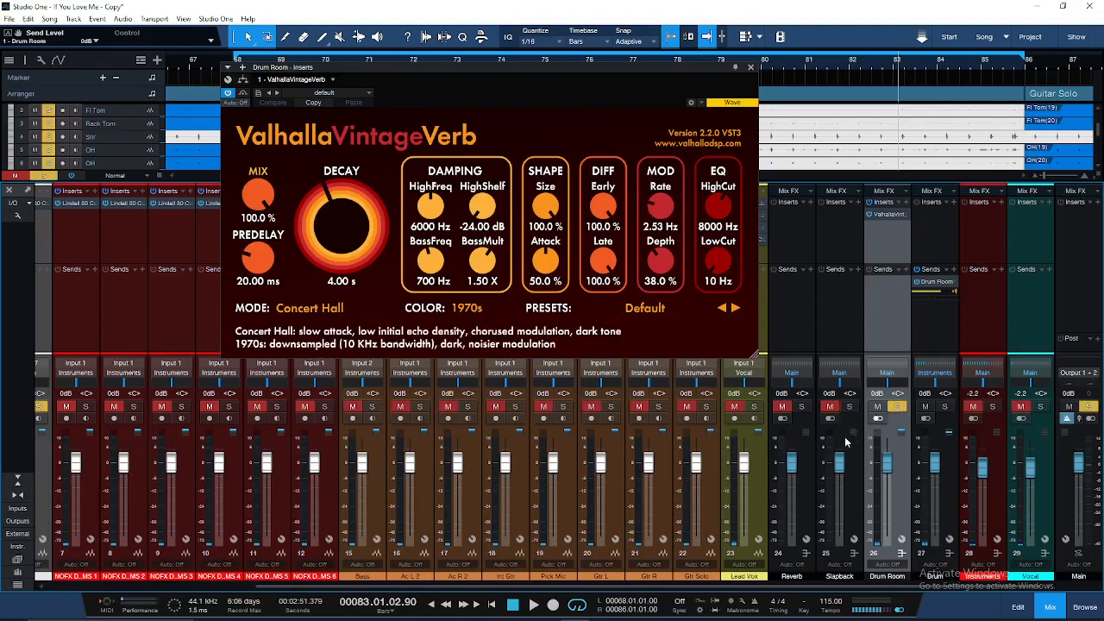
key("space")
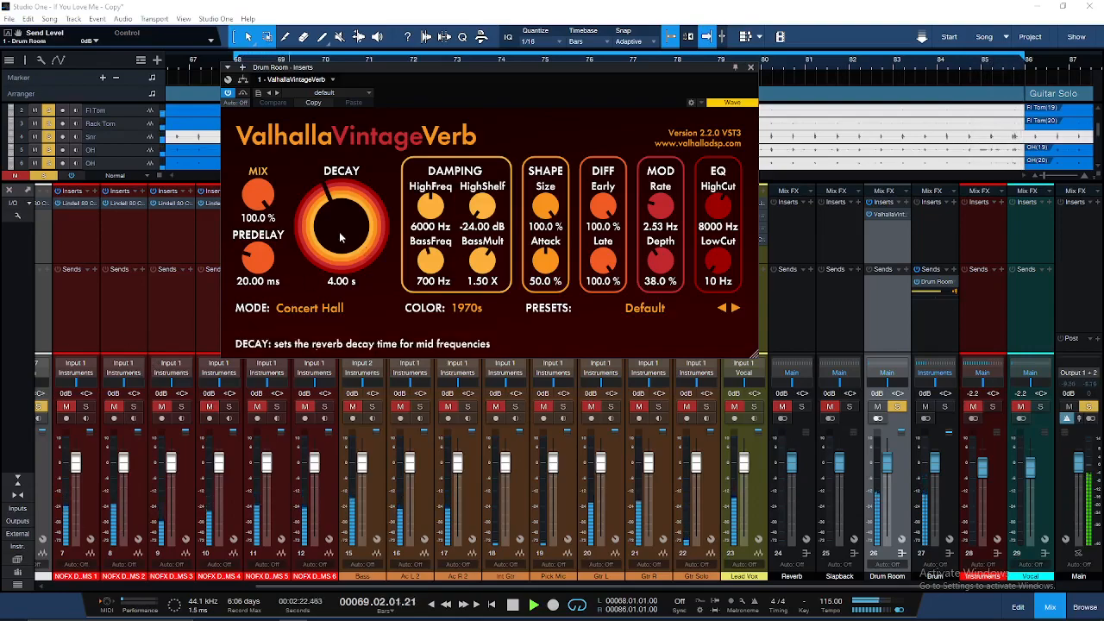
left_click(645, 308)
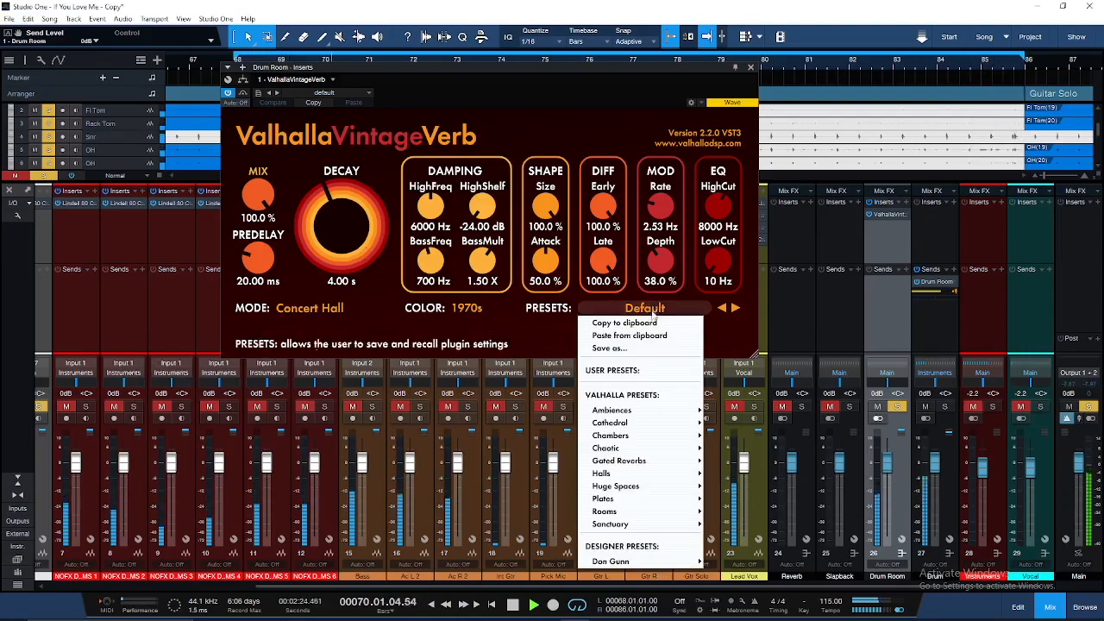
mouse_move(636, 512)
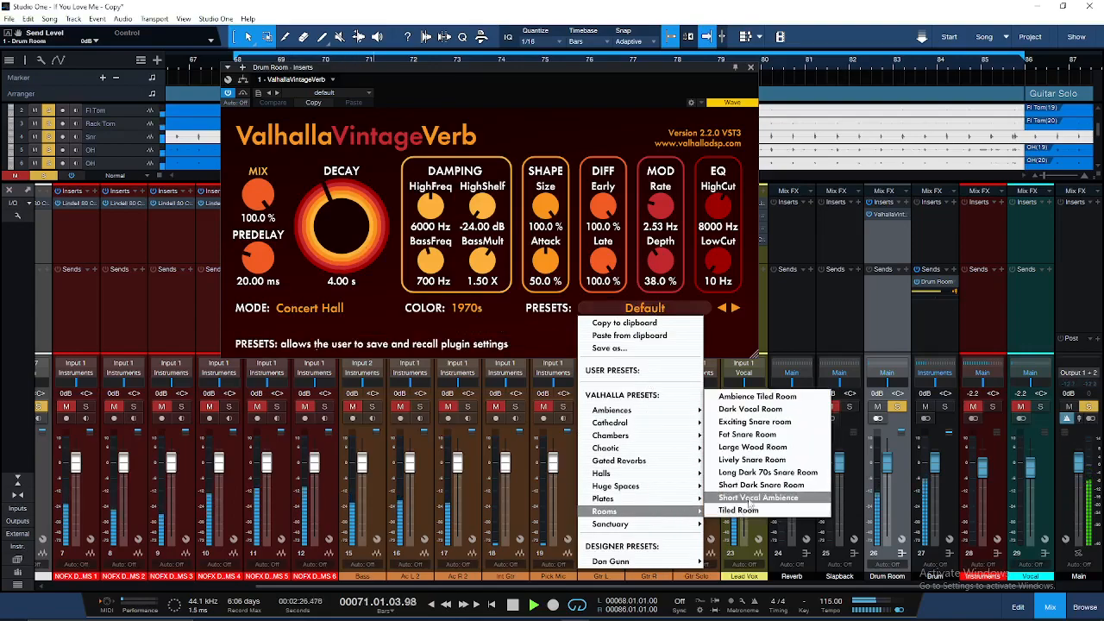
left_click(753, 447)
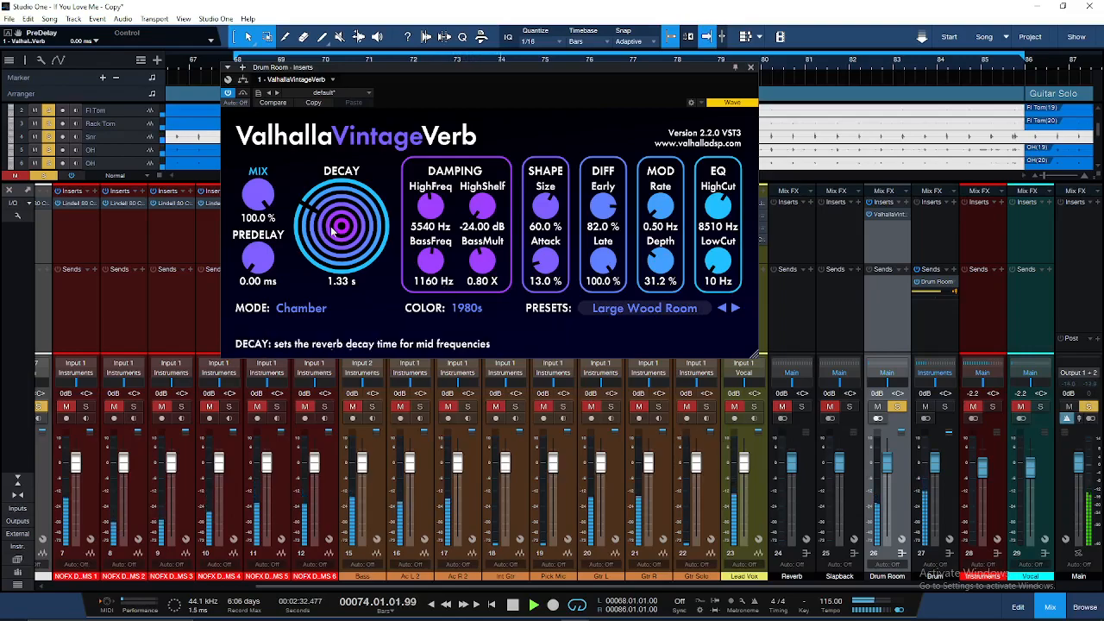
scroll(333, 230, "up", 3)
scroll(333, 229, "down", 3)
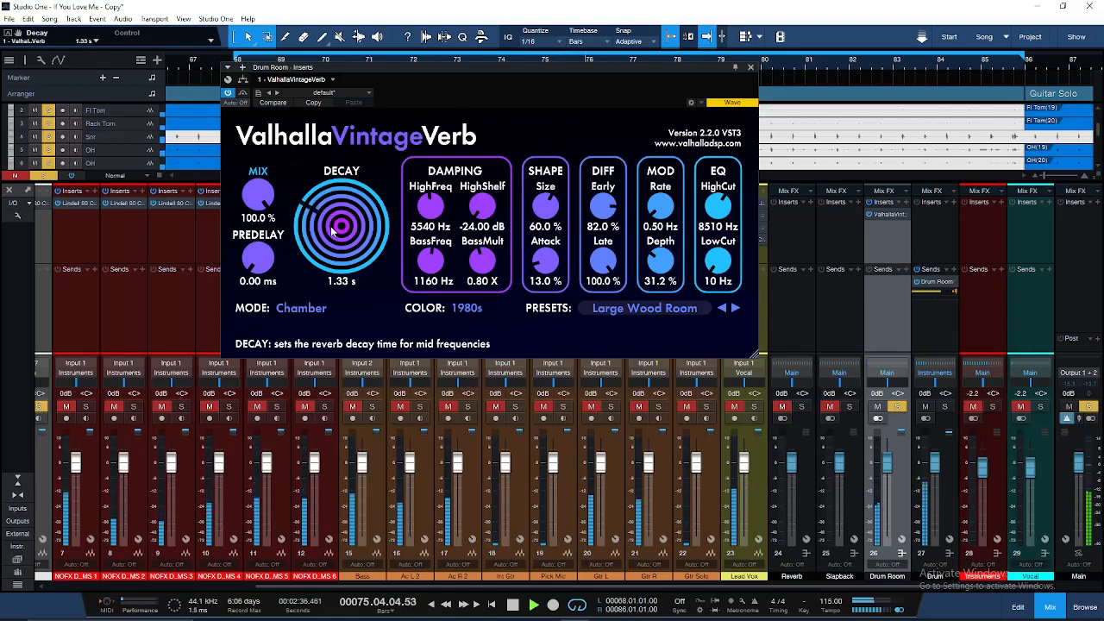
left_click(750, 67)
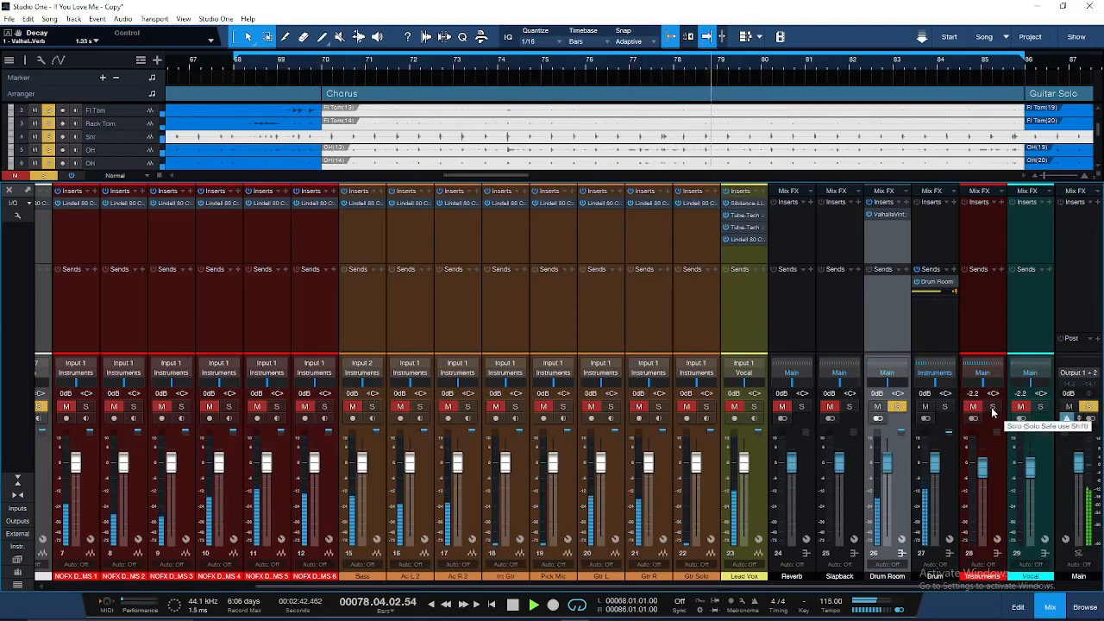
Solo the Drum and Instruments buses together with Drum Room and lower the Drum Room level to -3.0 dB
left_click(946, 407)
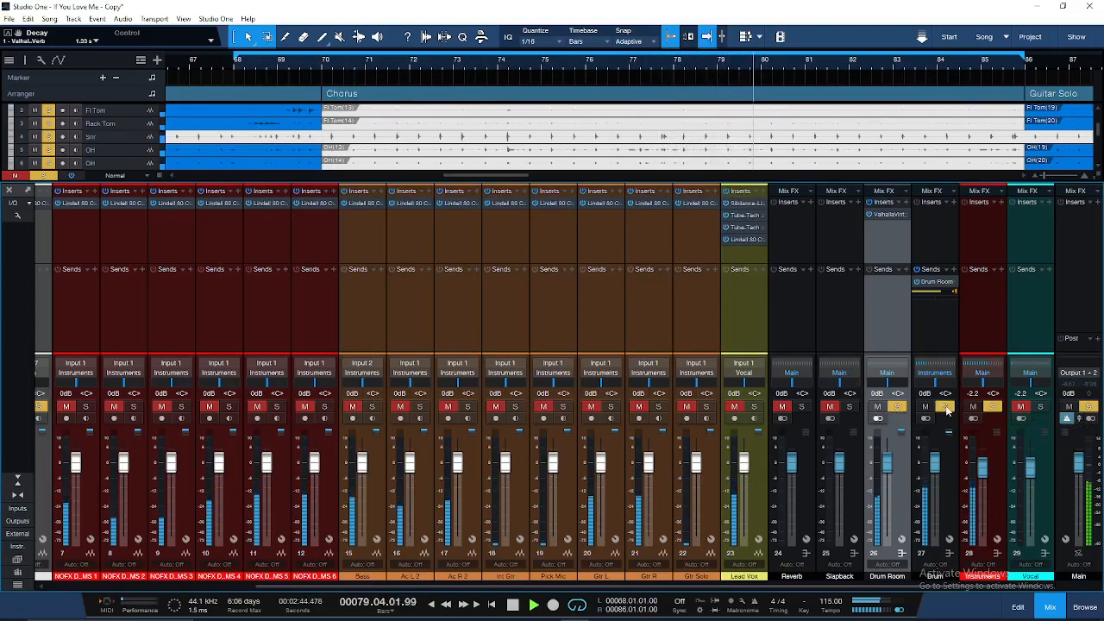
mouse_move(888, 464)
left_mouse_down()
mouse_move(889, 534)
mouse_move(892, 474)
left_mouse_up()
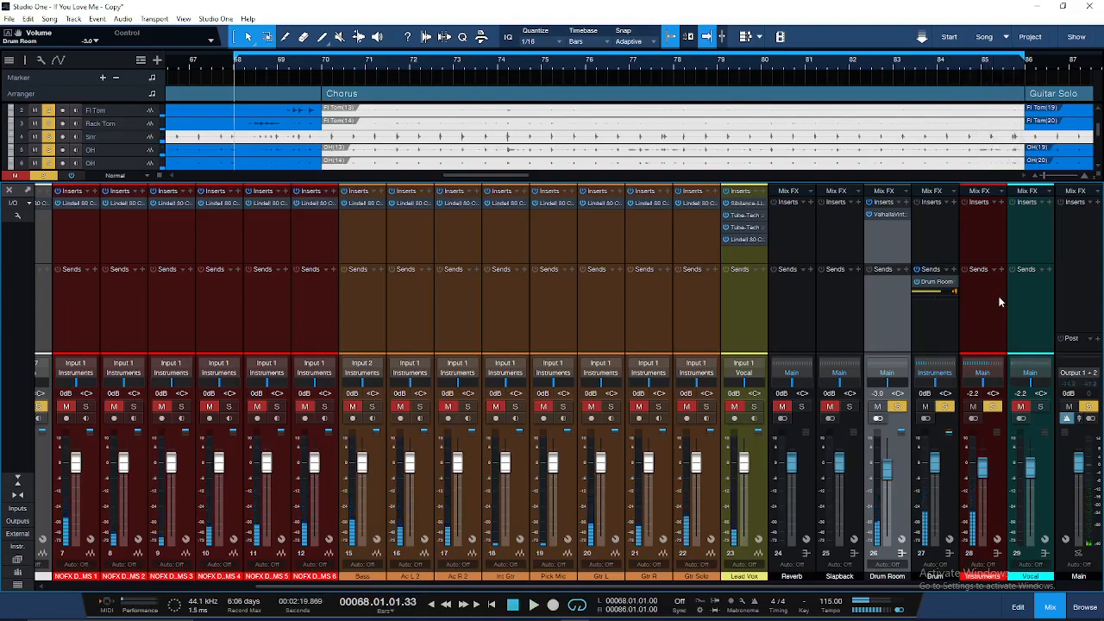
Add sends to Drum Room from the Instruments and Vocal buses, with both send levels at 0 dB
left_click(1002, 271)
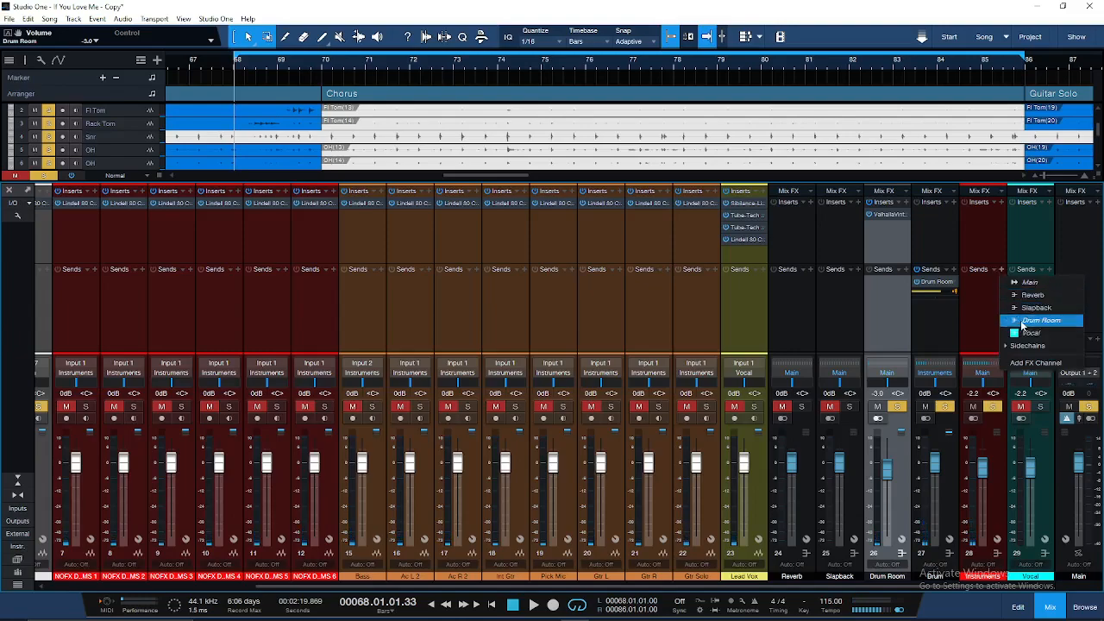
left_click(1022, 321)
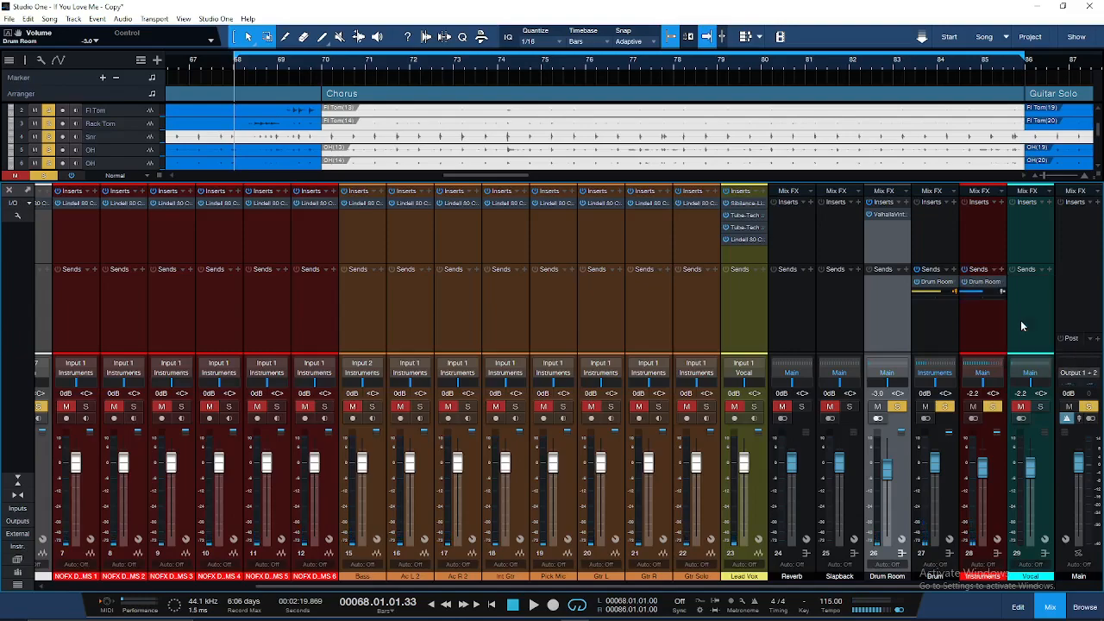
left_click(1051, 271)
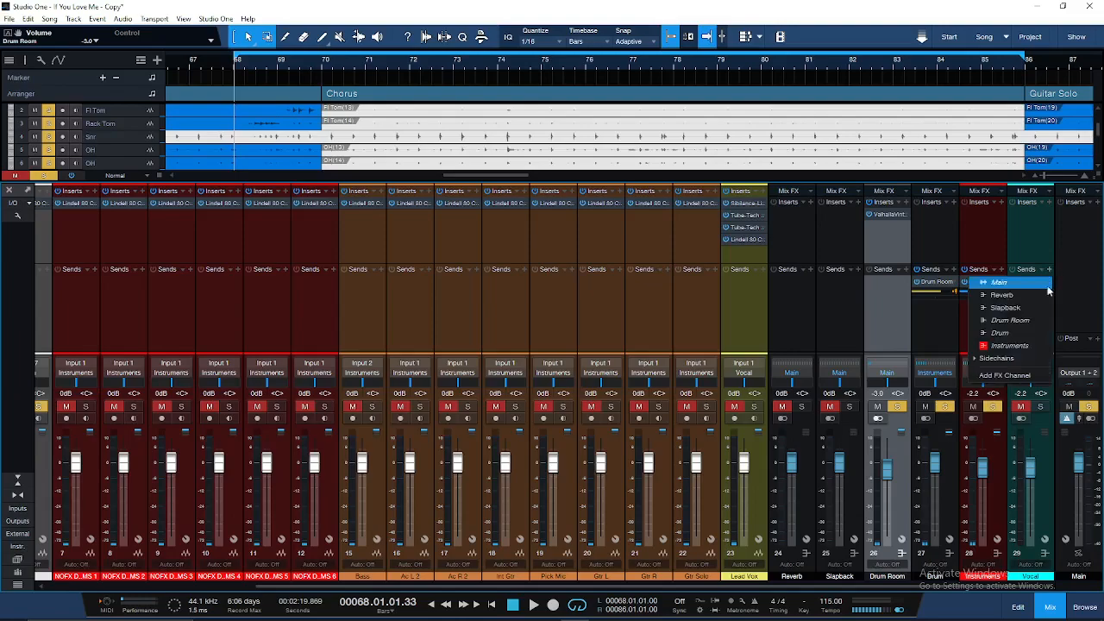
left_click(1019, 323)
left_click_drag(1028, 290, 1051, 293)
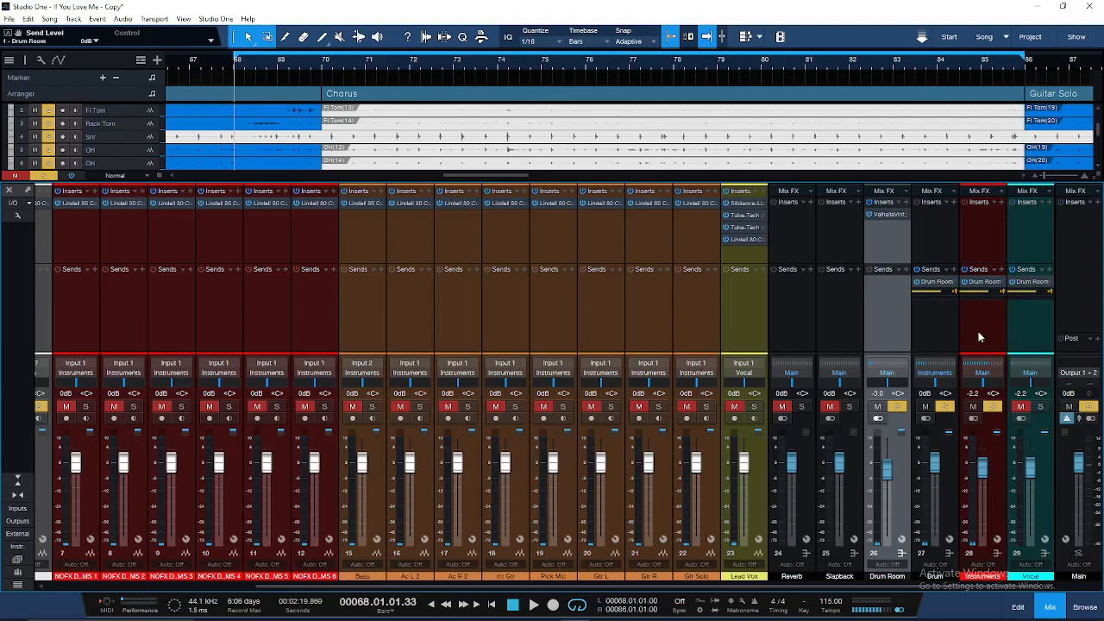
Audition the Drum Room return during playback by toggling solo on the Drum, Instruments and Vocal buses
left_click(993, 407)
left_click(947, 408)
left_click(992, 407)
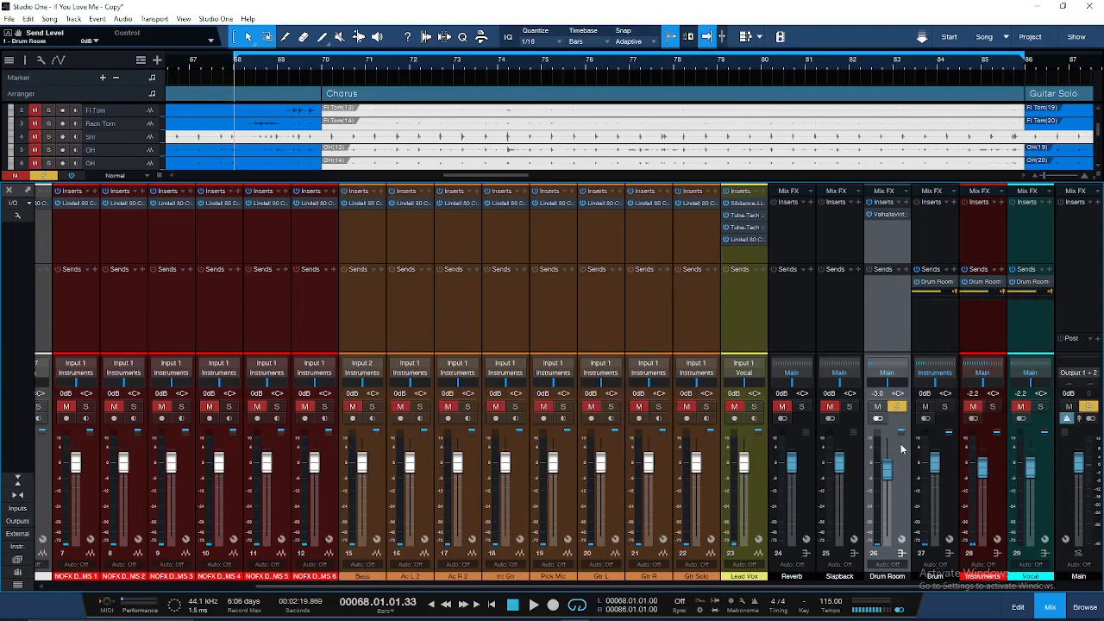
key("space")
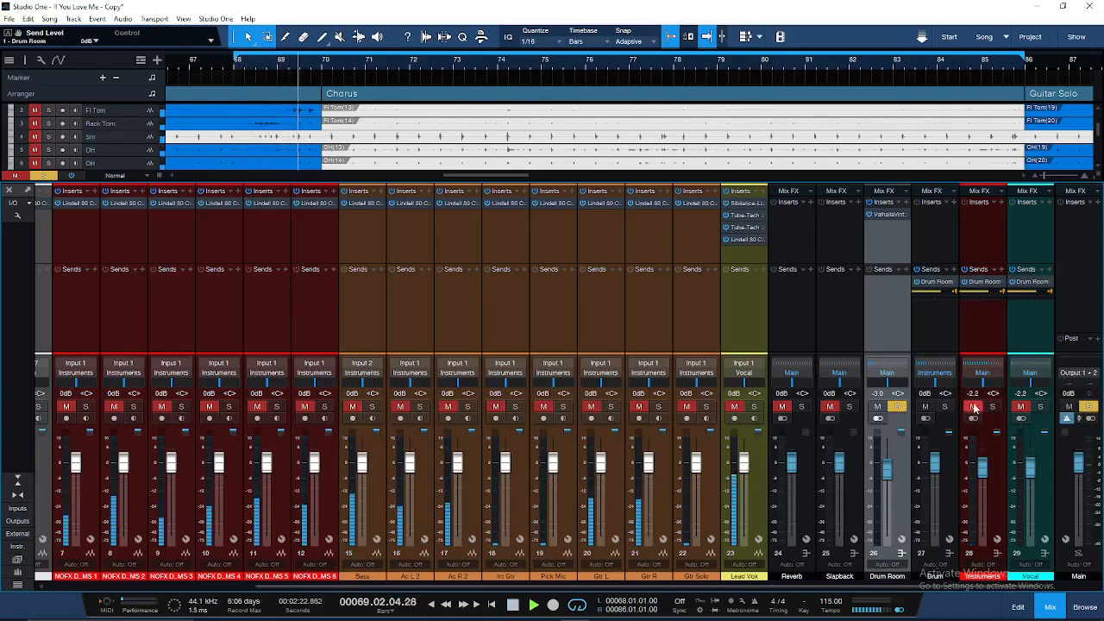
left_click(992, 407)
left_click(1021, 408)
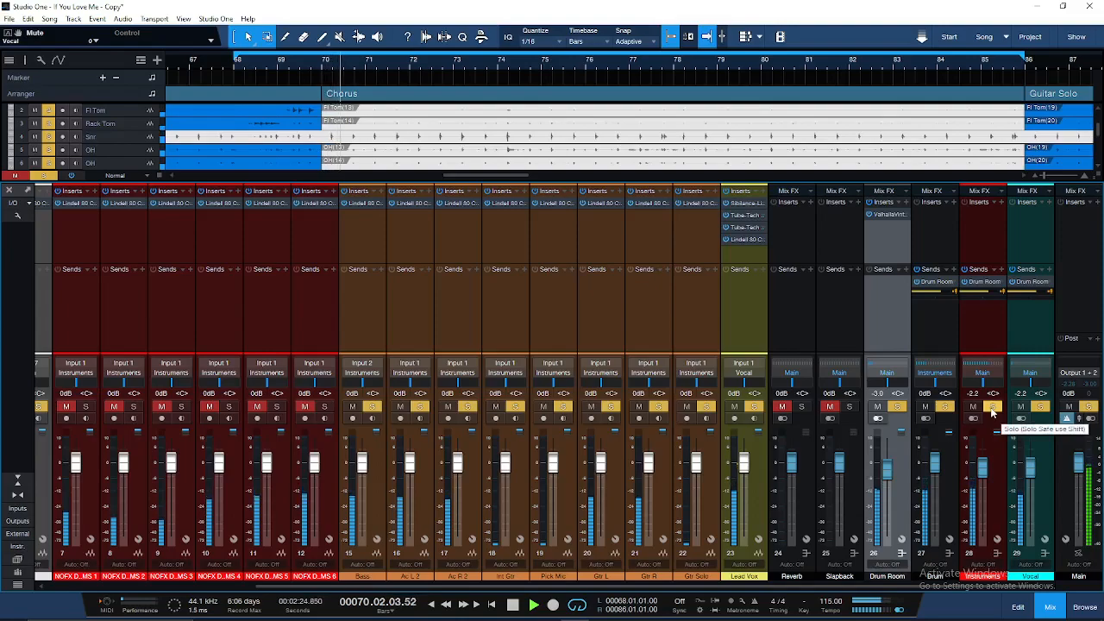
left_click(992, 407)
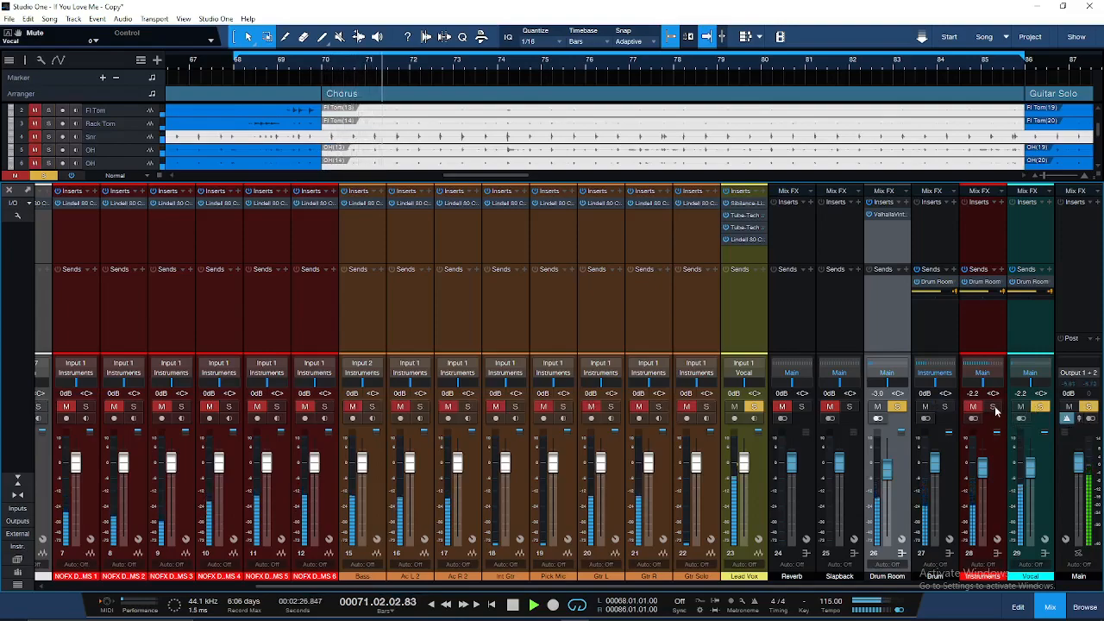
left_click(1039, 406)
left_click(1020, 406)
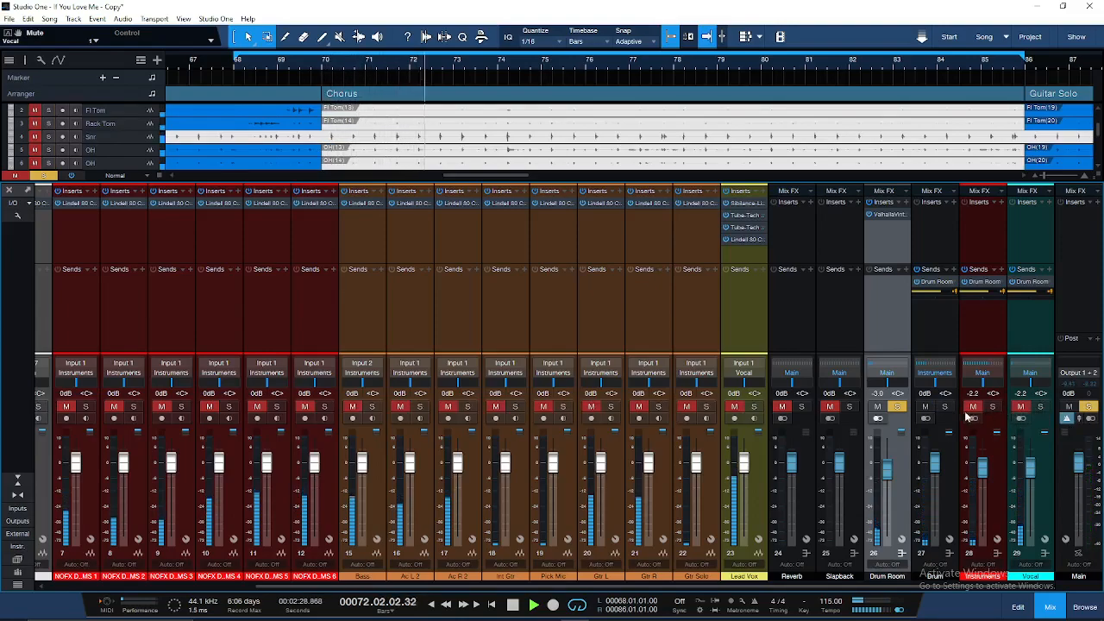
Compare the mix with different Drum Room and Drum solos, clear all solos, and set the Drum Room level to -4.7 dB
left_click(897, 406)
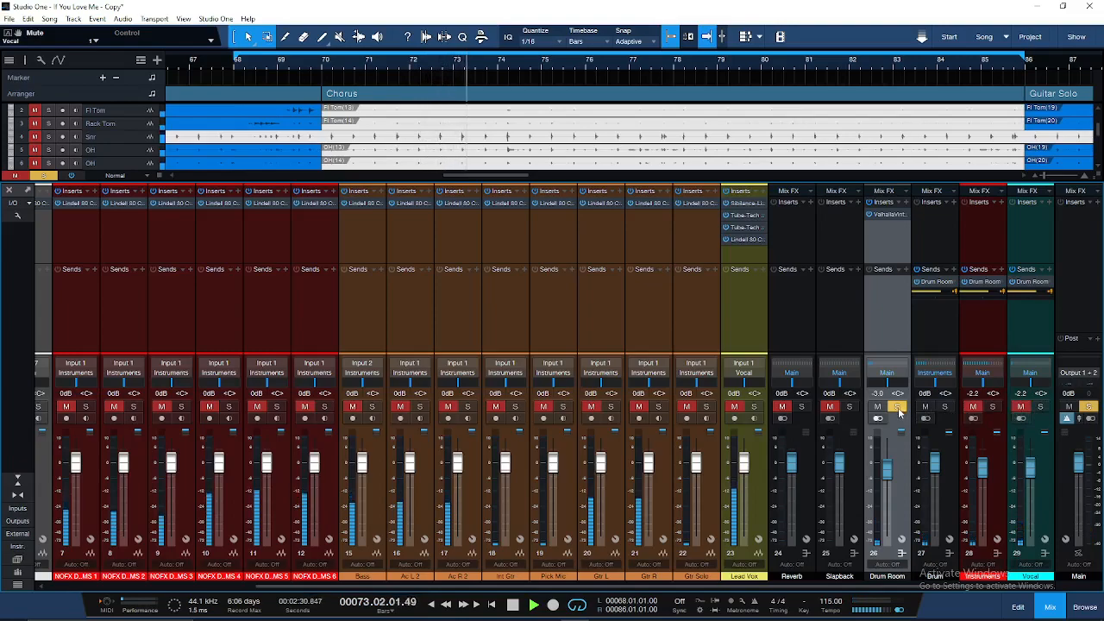
left_click(897, 408)
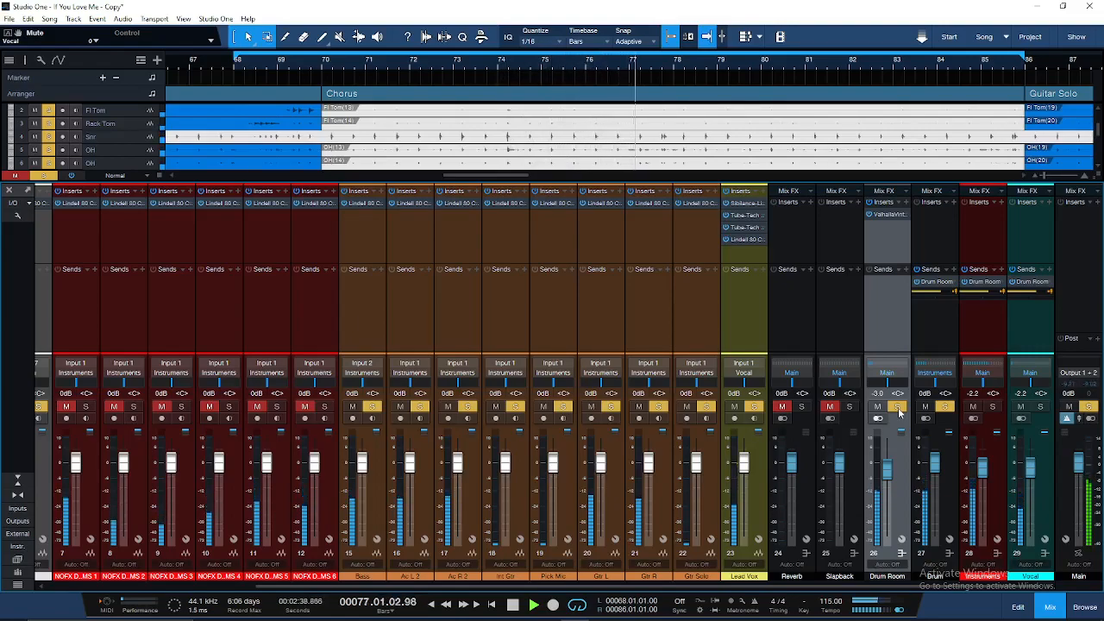
left_click(946, 408)
left_click(946, 408)
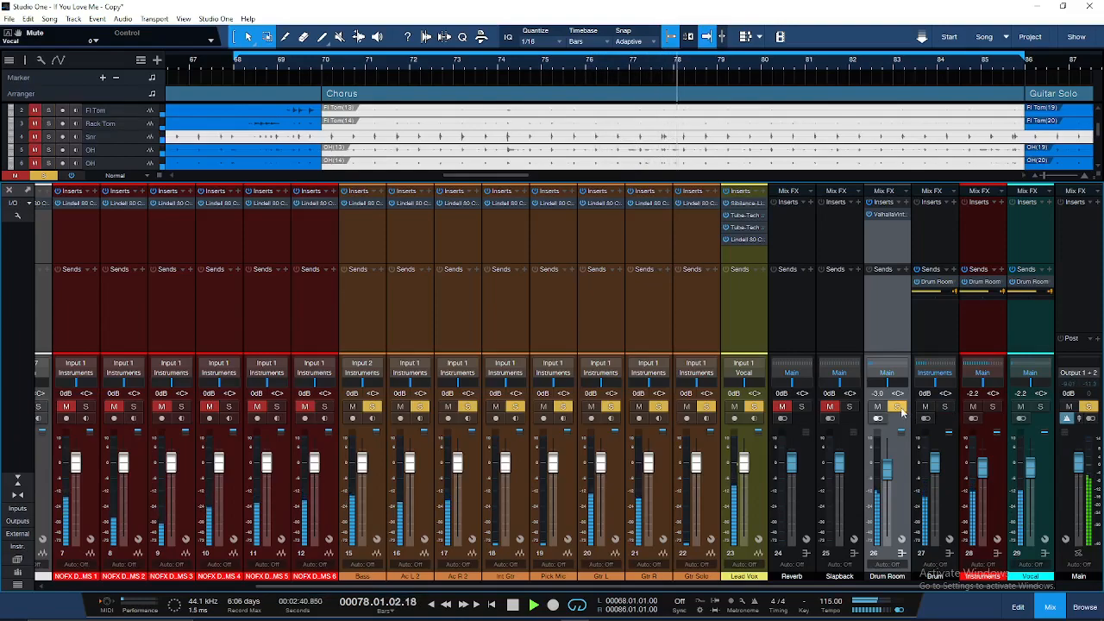
left_click(898, 407)
left_click(888, 472)
left_click_drag(888, 472, 886, 477)
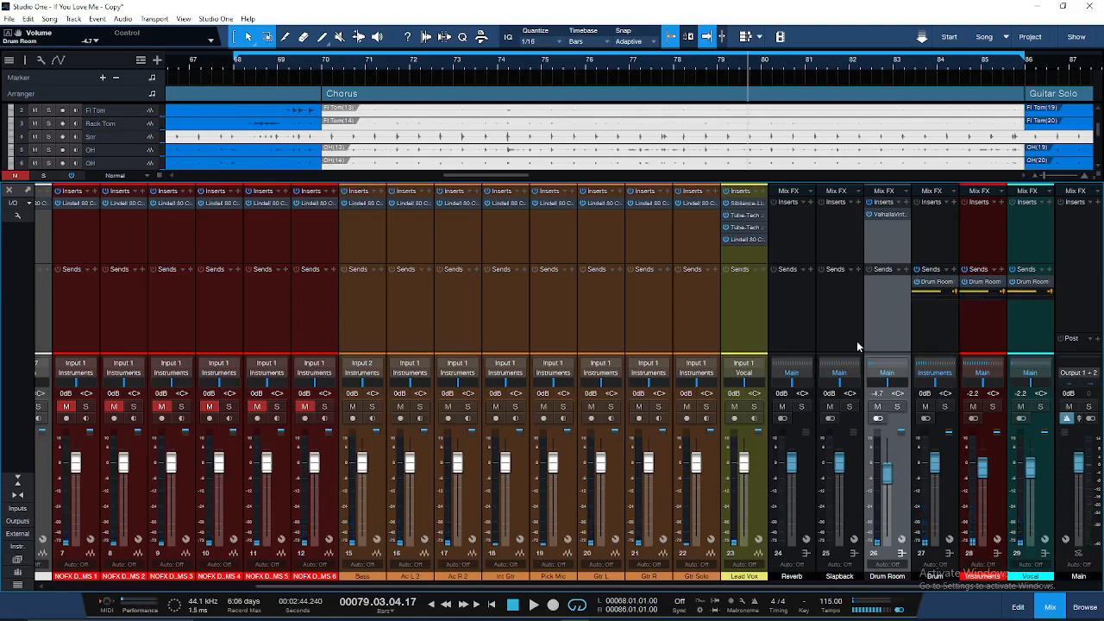
Insert a plug-in from the Delays category on the Slapback bus
left_click(841, 346)
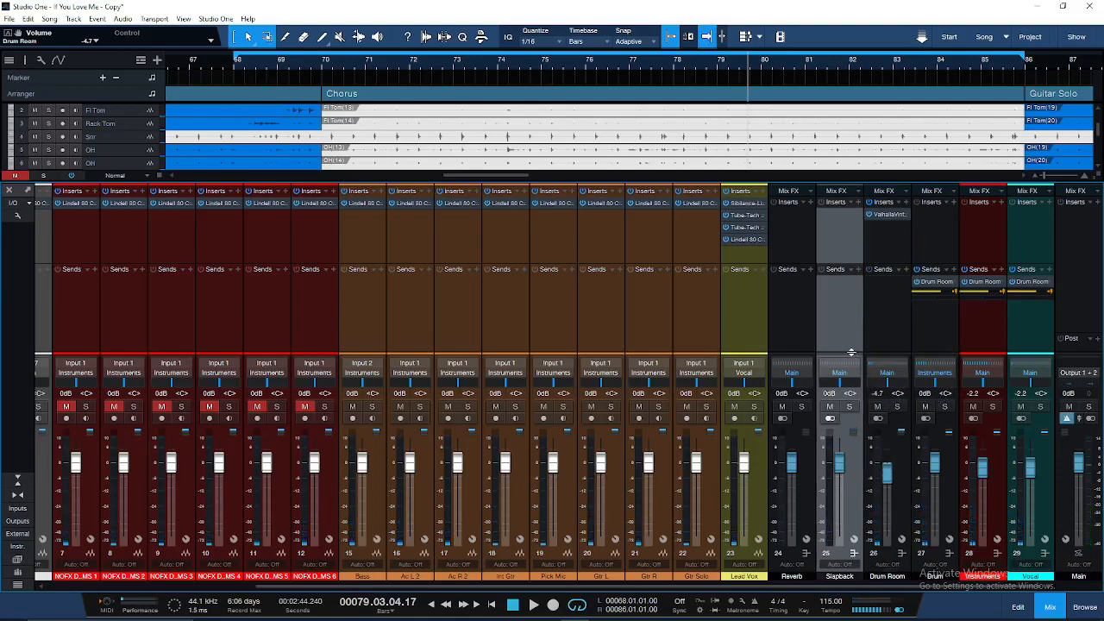
left_click(846, 207)
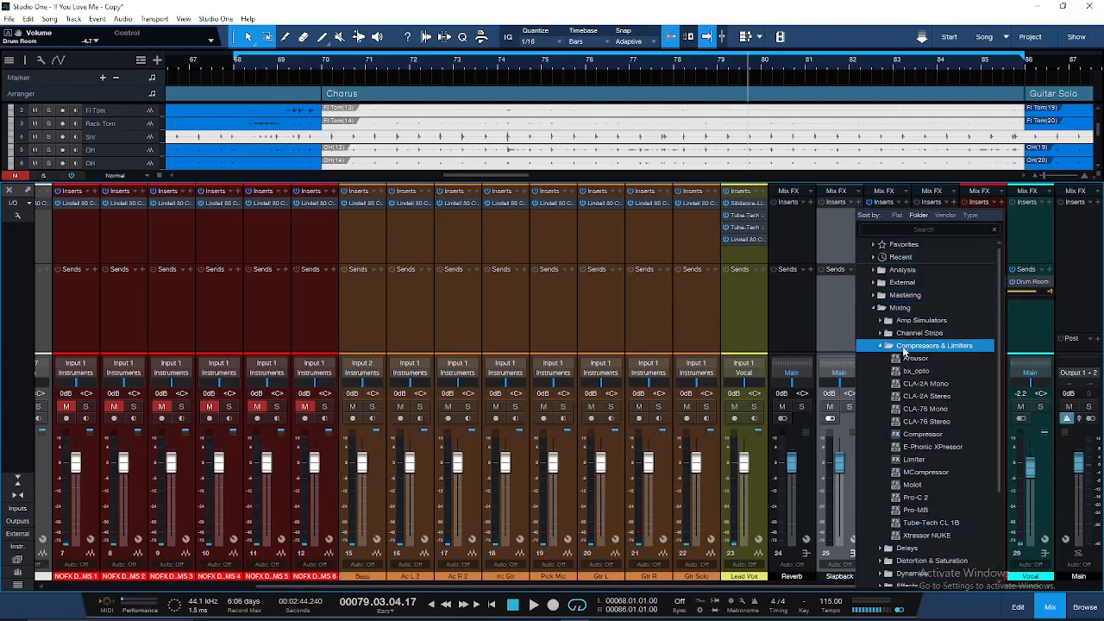
left_click(904, 346)
left_click(906, 358)
double_click(917, 421)
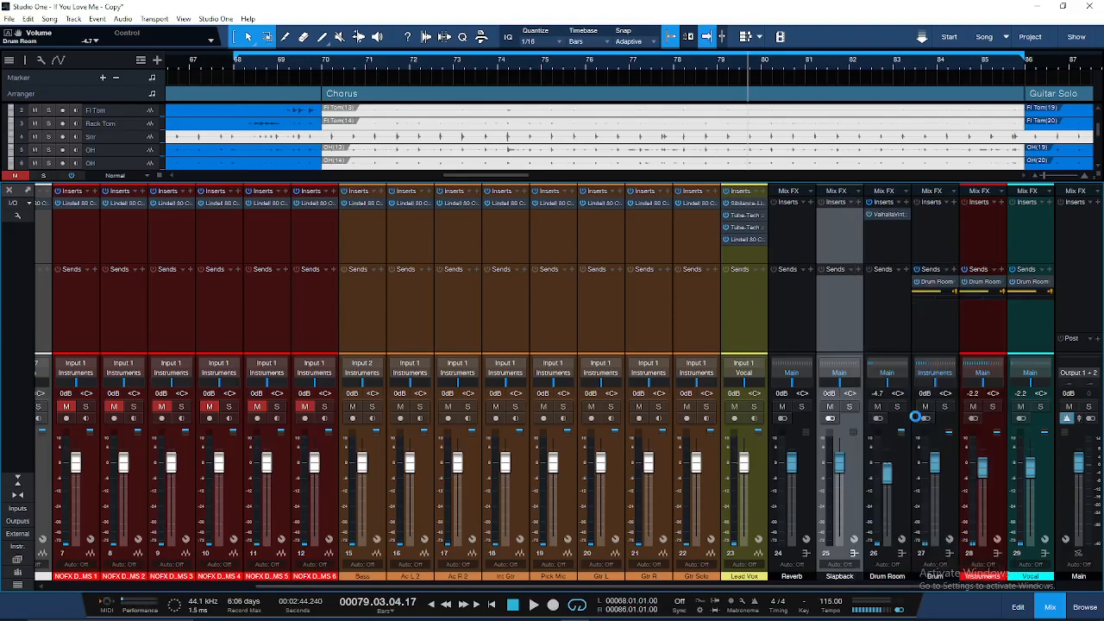
Load the 200ms Magic slapback preset in Timeless 3 on the Slapback bus and remove its Instability modulation
left_click_drag(424, 75, 441, 113)
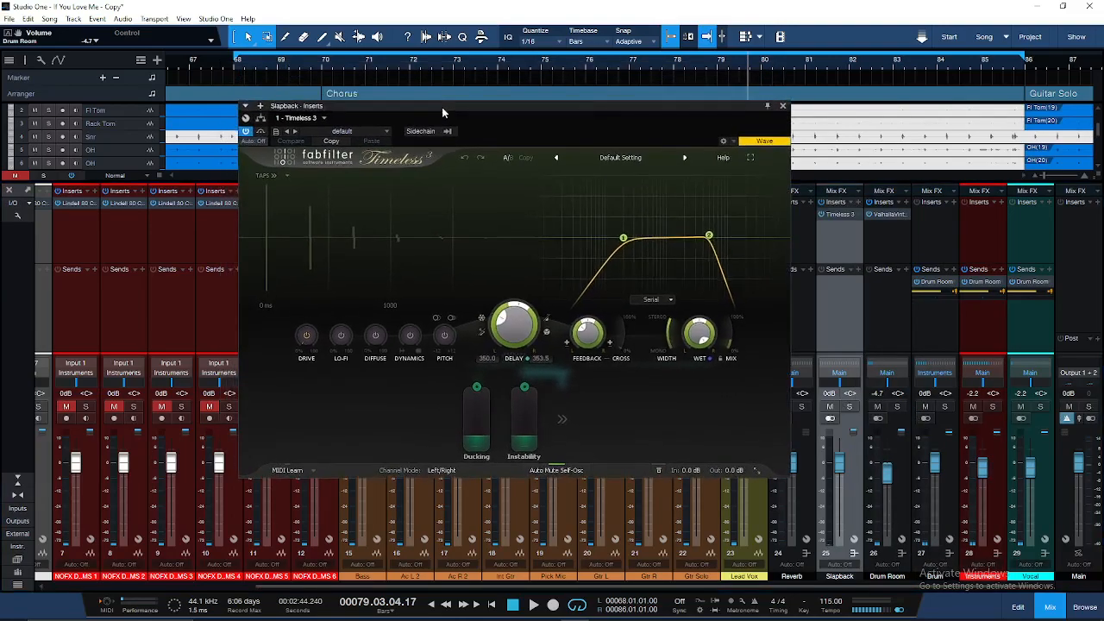
left_click(606, 157)
mouse_move(612, 184)
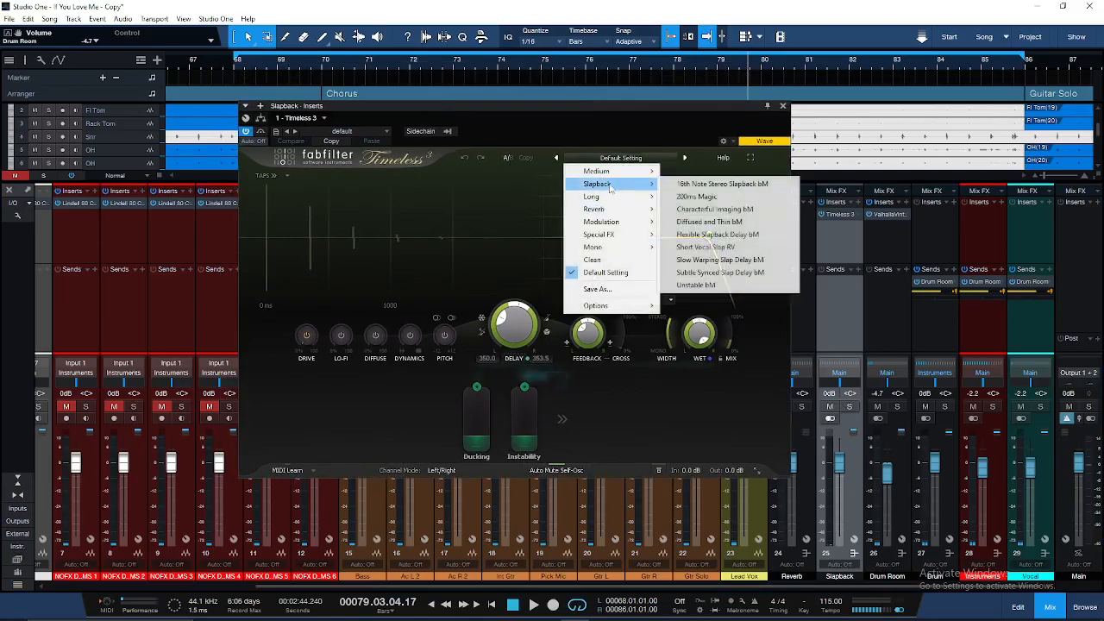
left_click(698, 197)
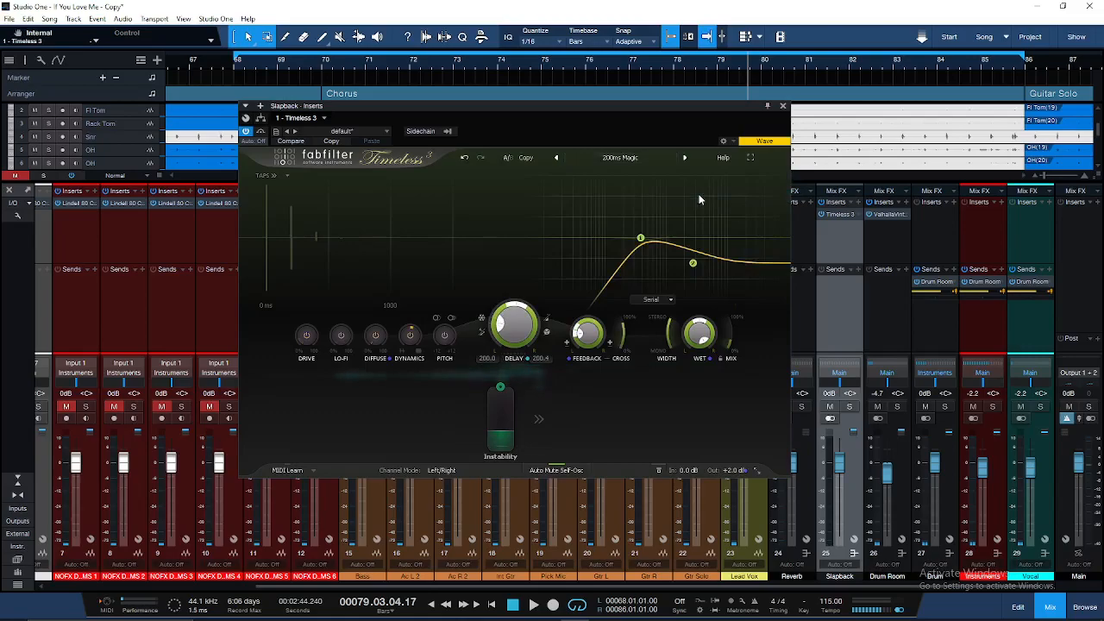
left_click(510, 392)
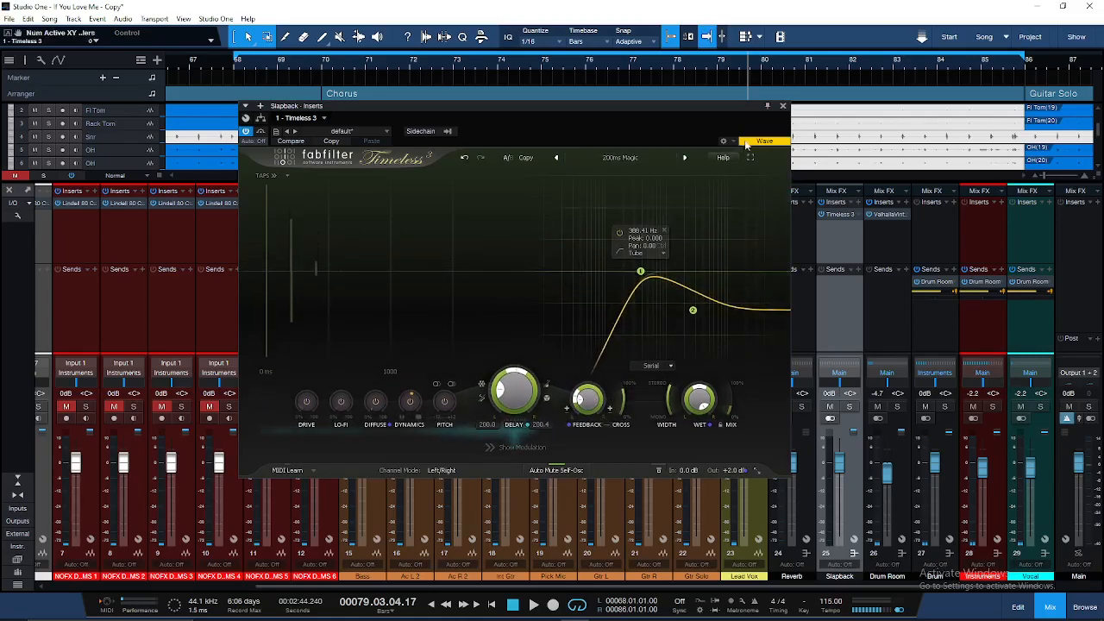
Add a send from the Vocal bus to the Slapback bus with the send level at 0 dB
left_click(1051, 271)
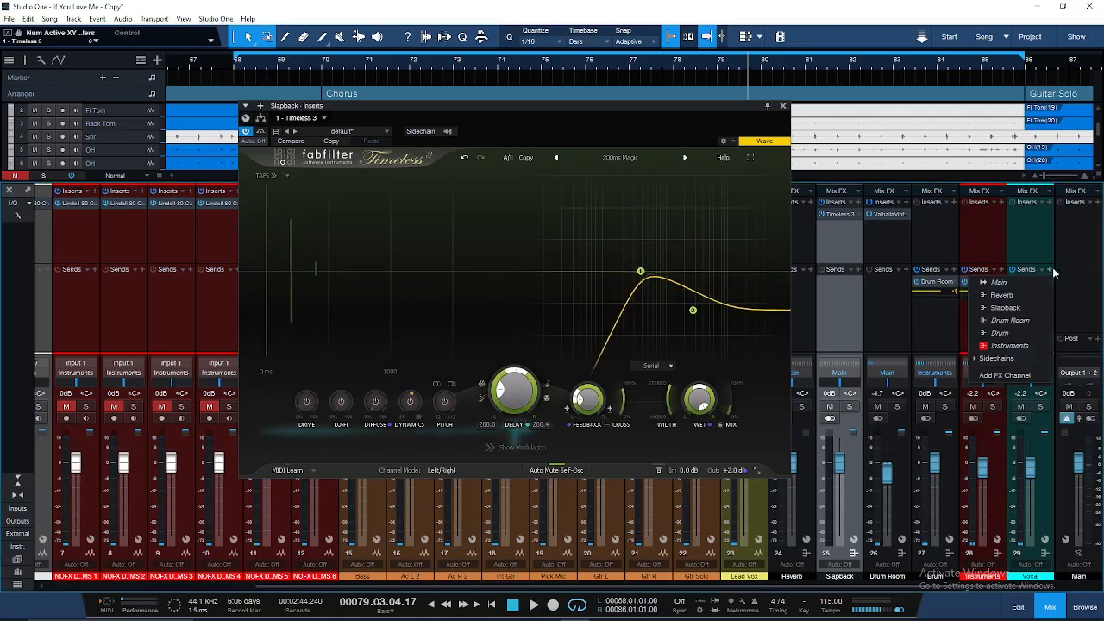
left_click(1015, 310)
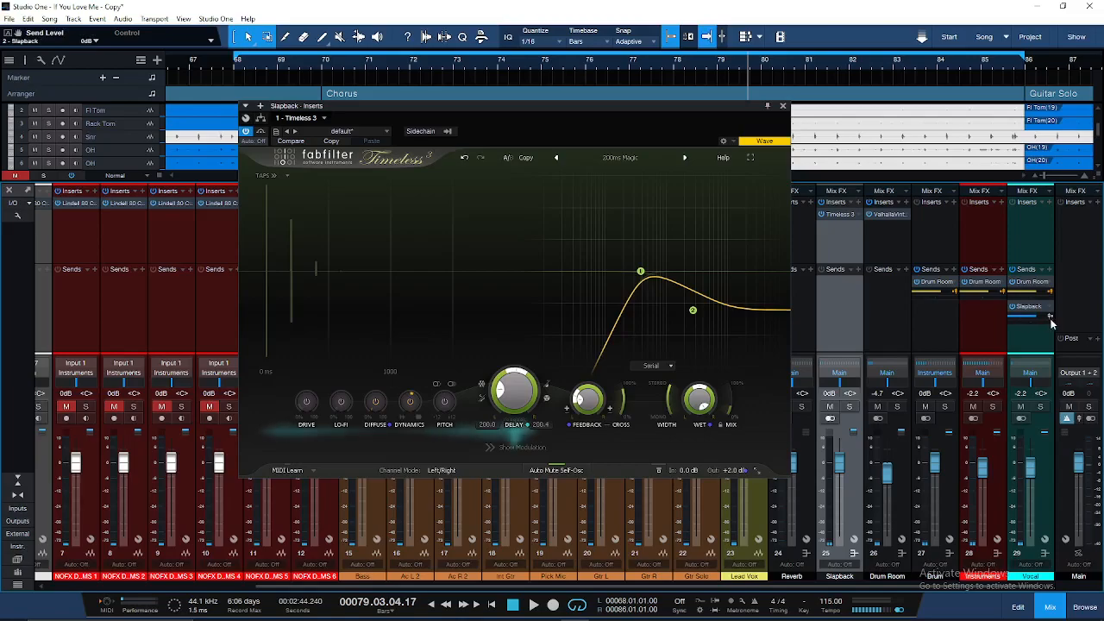
left_click_drag(568, 107, 494, 144)
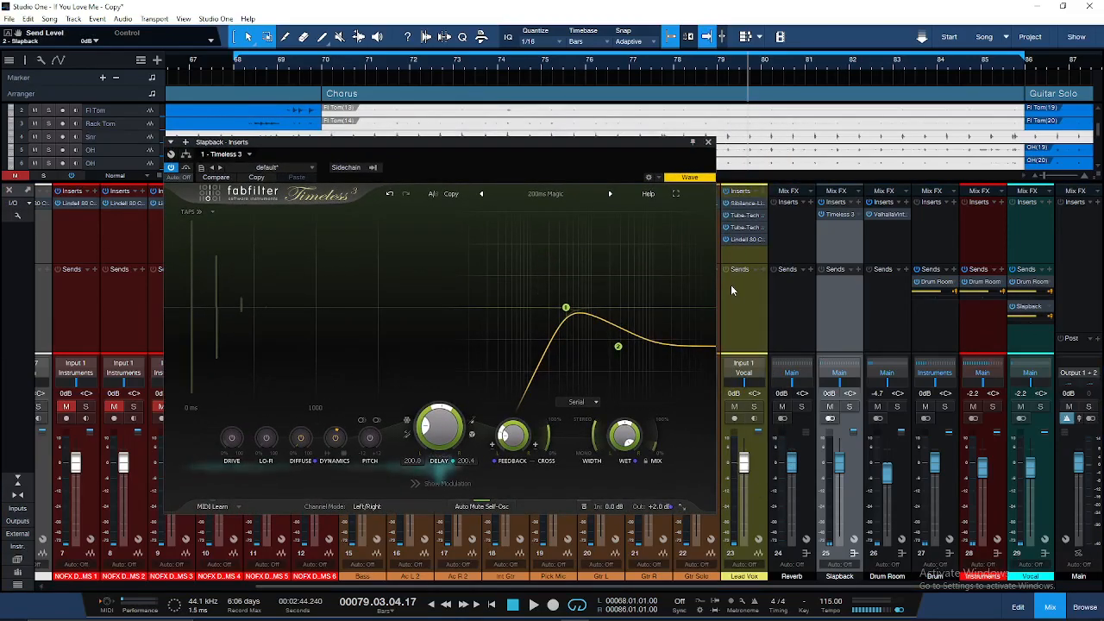
Audition the delay during playback with the Slapback and Vocal buses soloed
key("space")
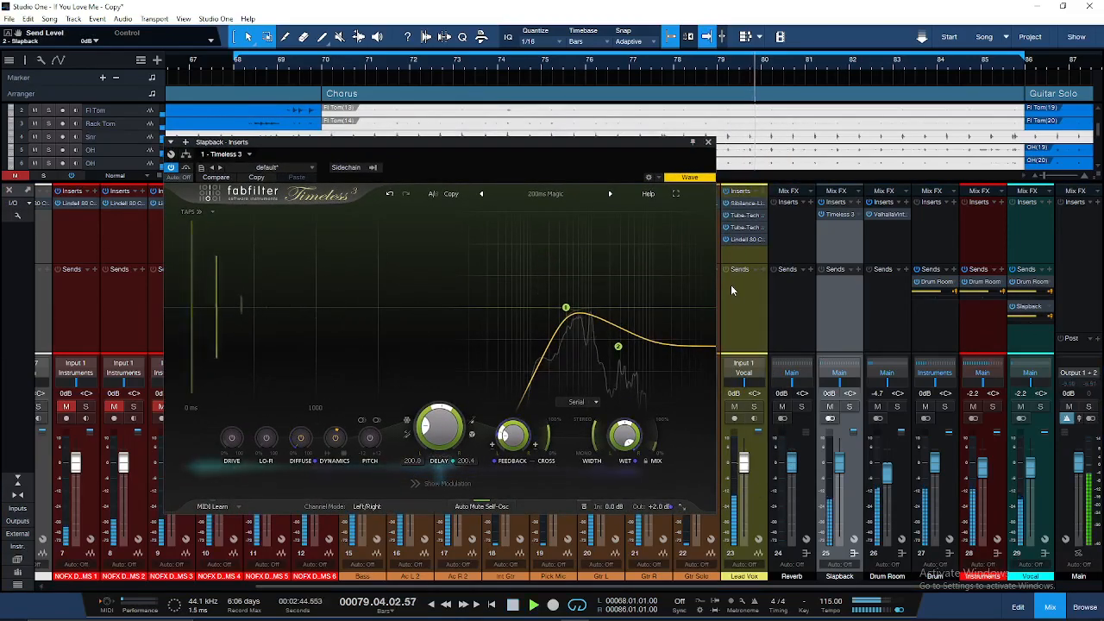
left_click(851, 408)
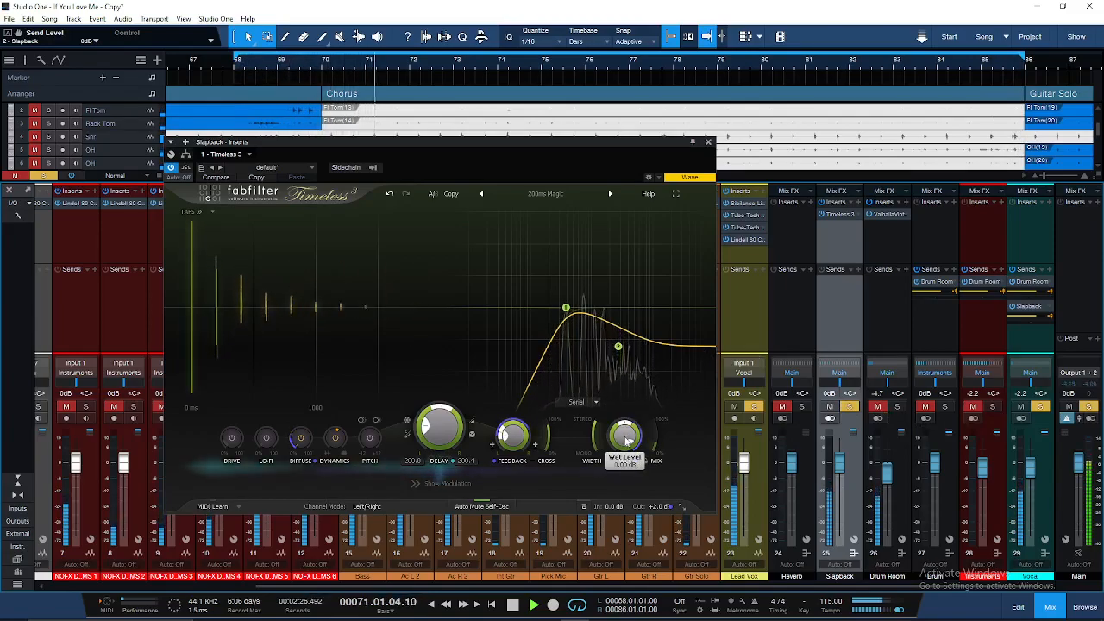
mouse_move(626, 439)
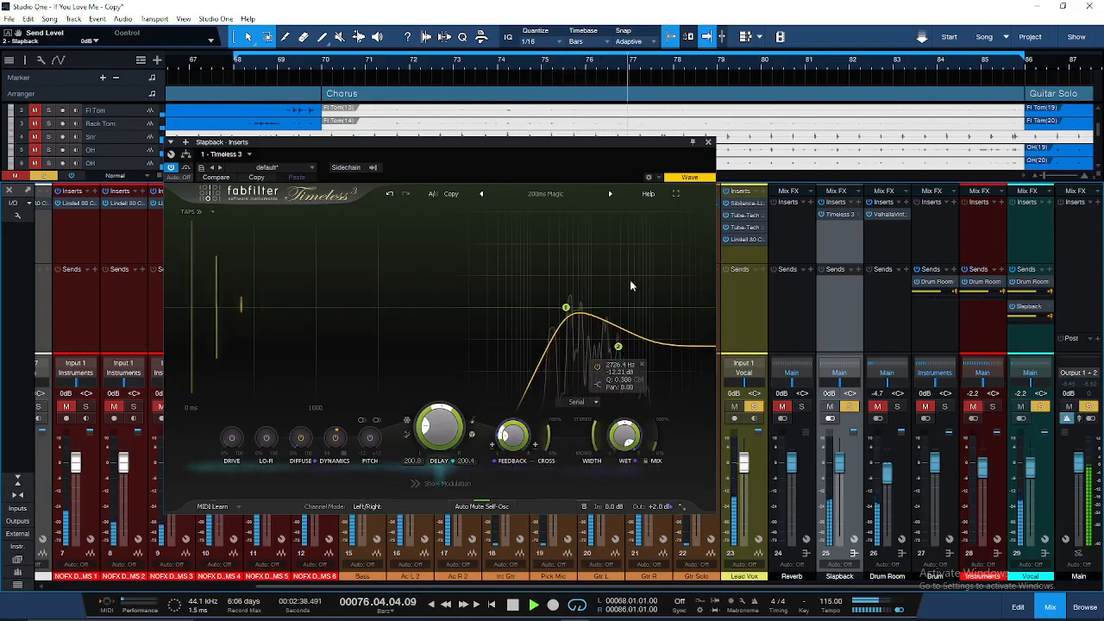
key("space")
Enable Drive in Timeless 3 and adjust it during playback to 37.4%
left_click(234, 440)
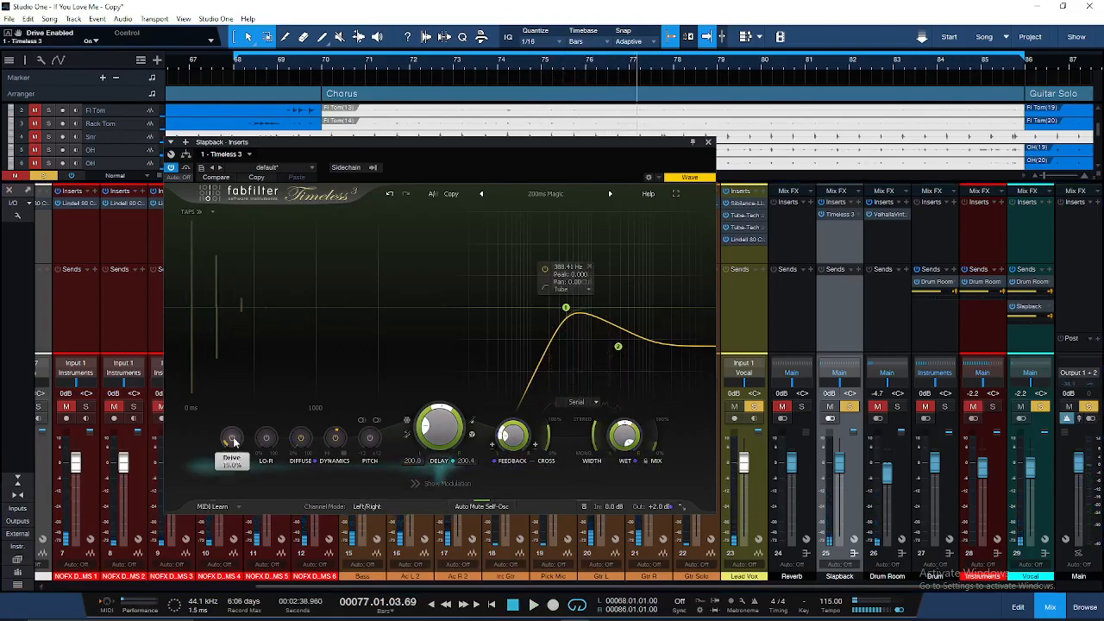
left_click_drag(234, 441, 235, 434)
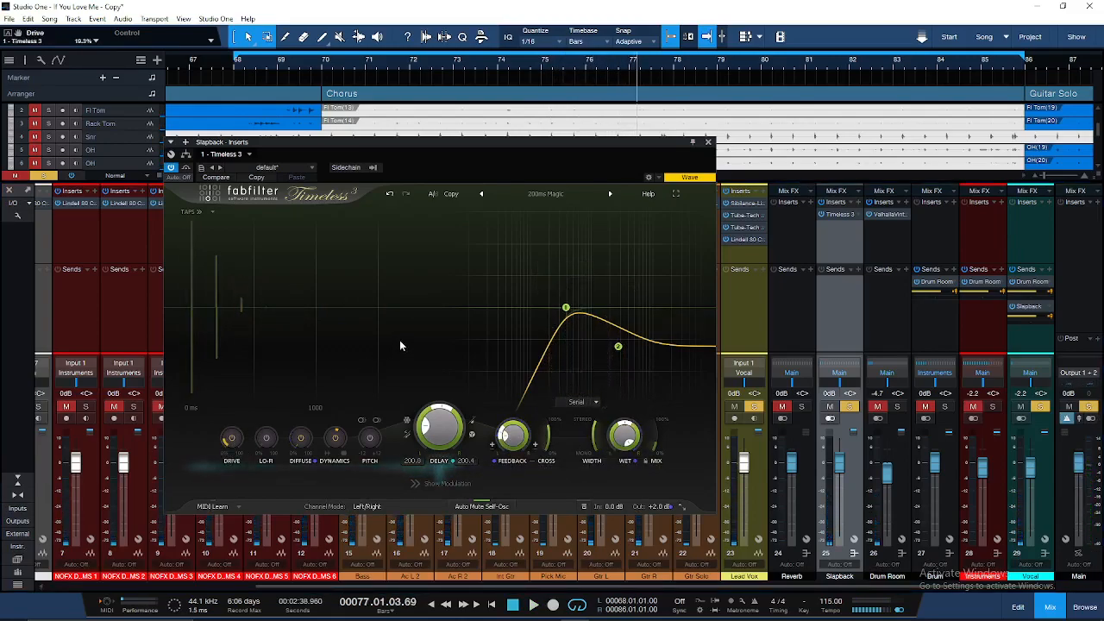
key("space")
left_click_drag(244, 437, 238, 389)
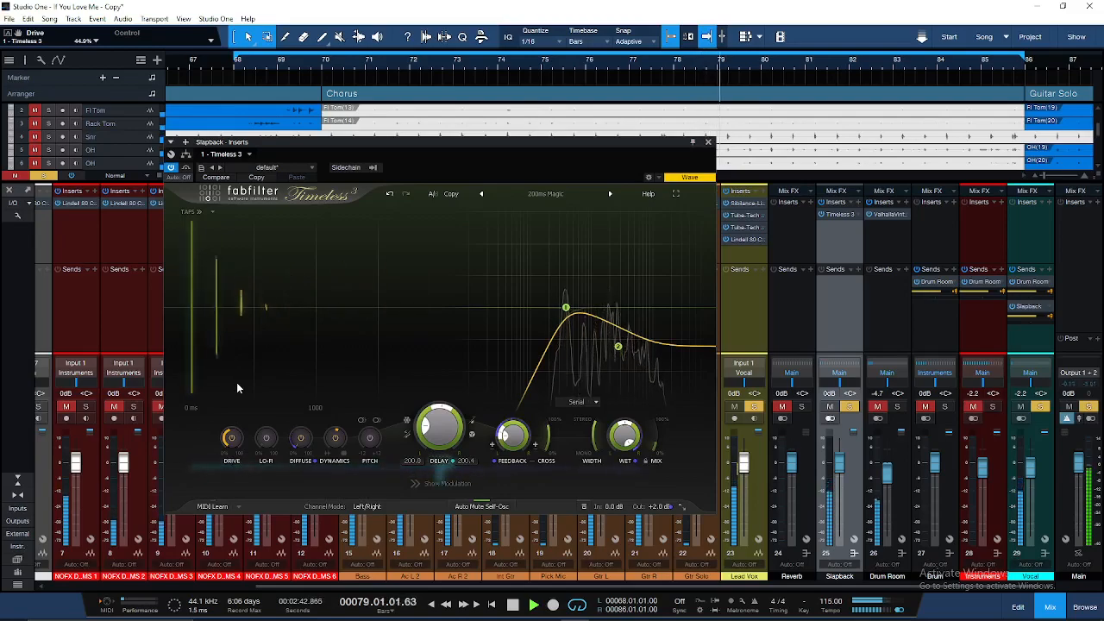
left_click_drag(231, 448, 232, 464)
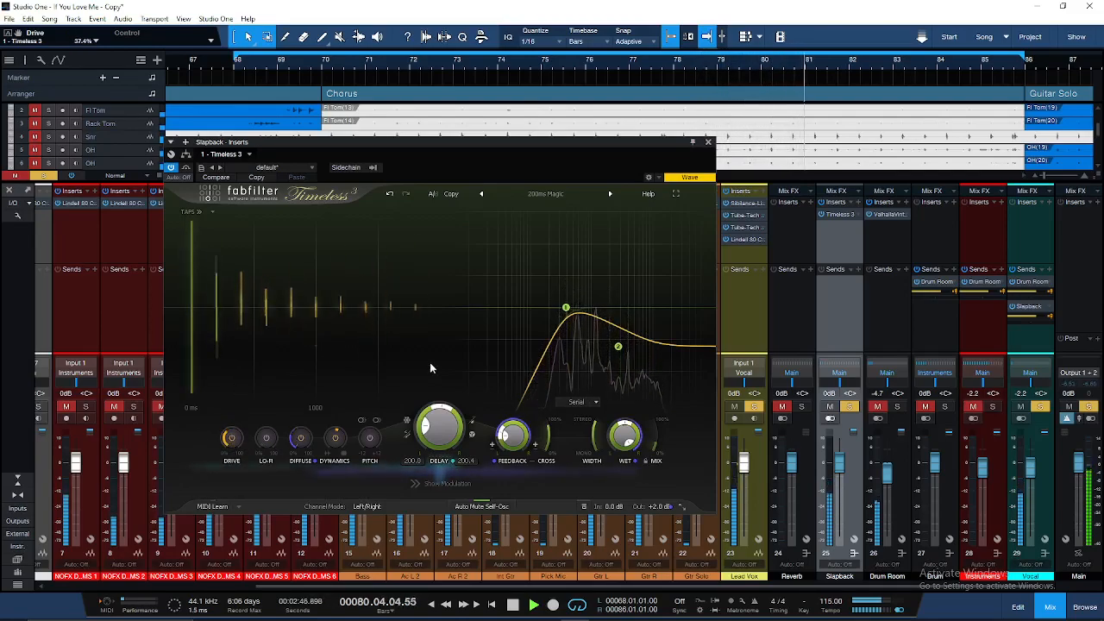
key("space")
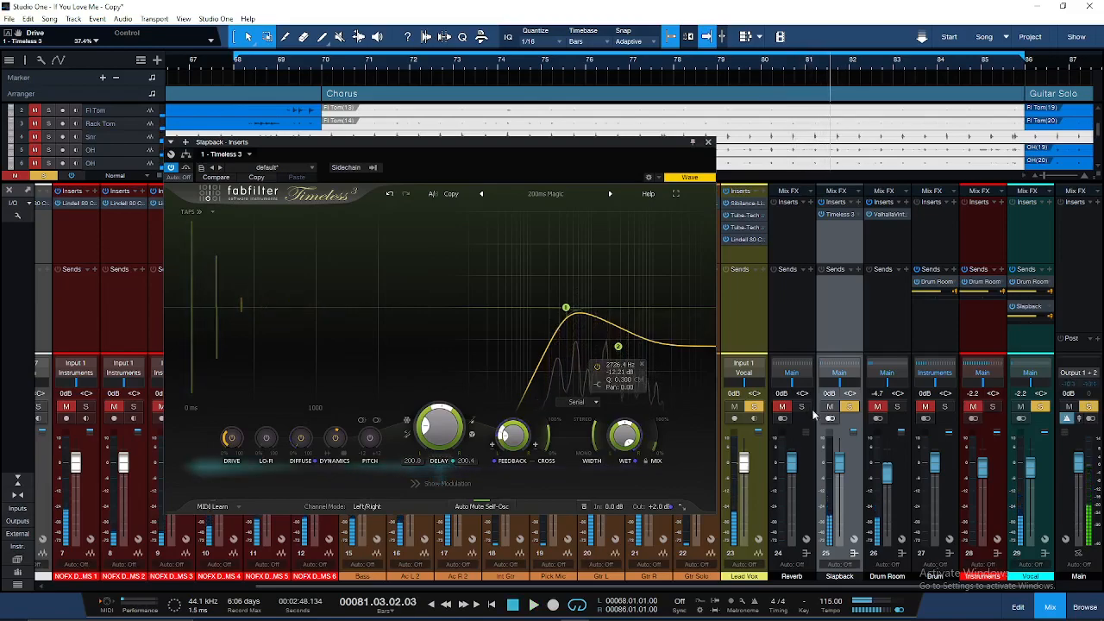
Clear the solos, play the full mix from just before the Chorus, and set the Slapback bus level to -0.9 dB
left_click(1039, 408)
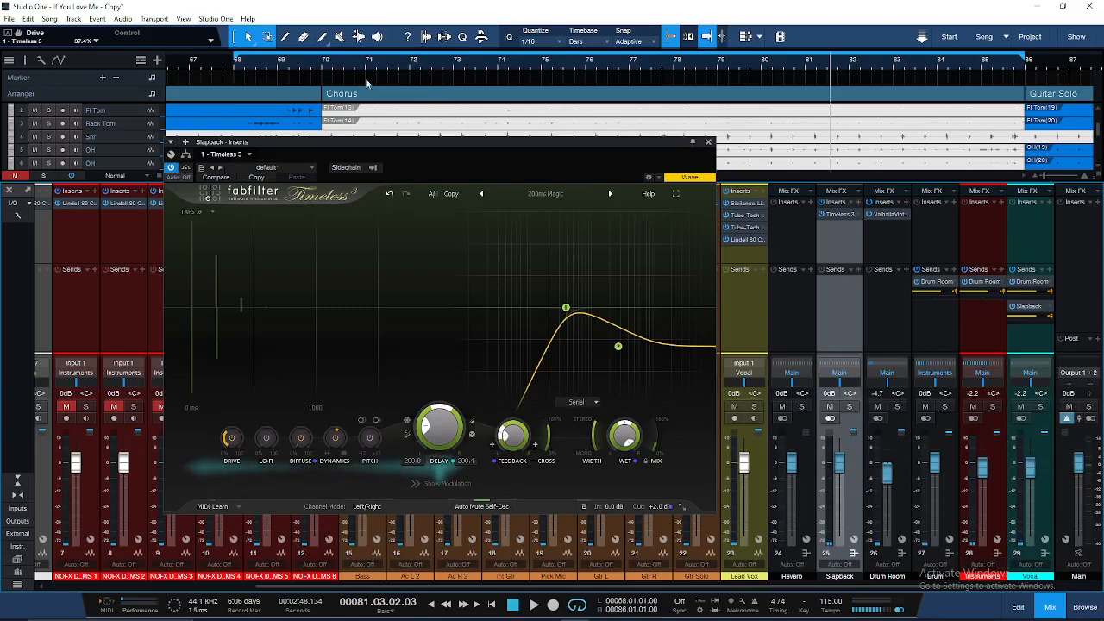
left_click(312, 69)
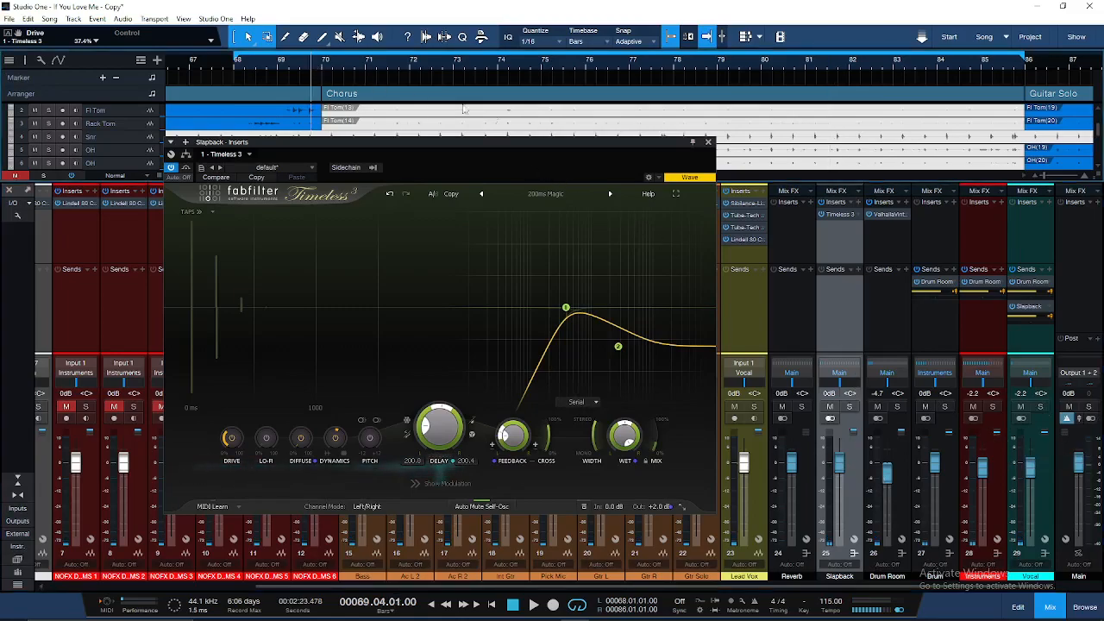
left_click(708, 142)
key("space")
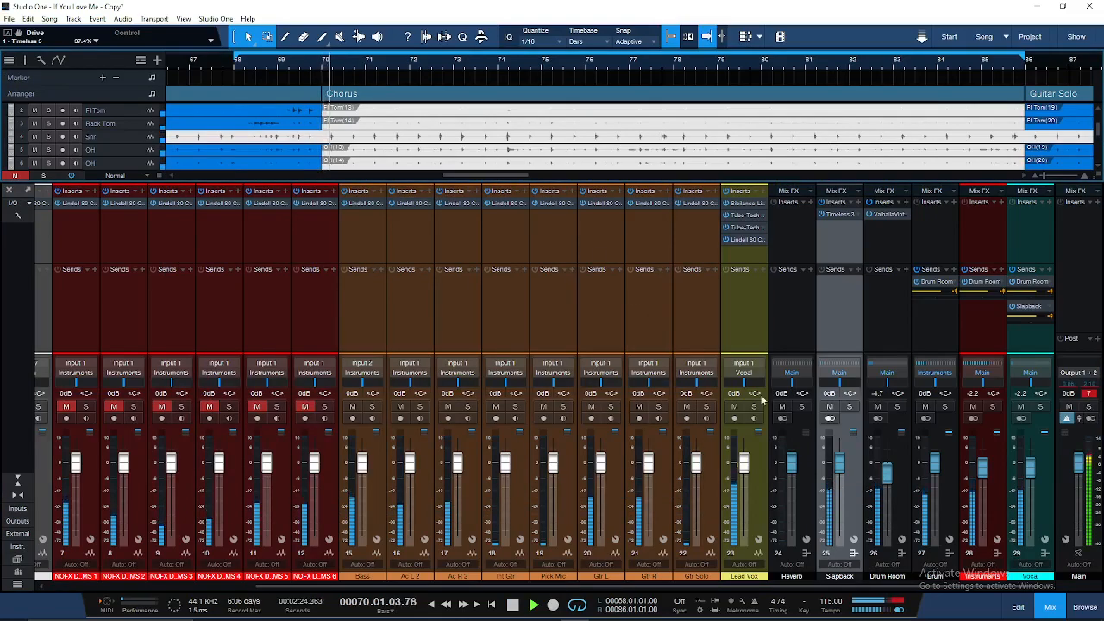
left_click_drag(842, 463, 843, 466)
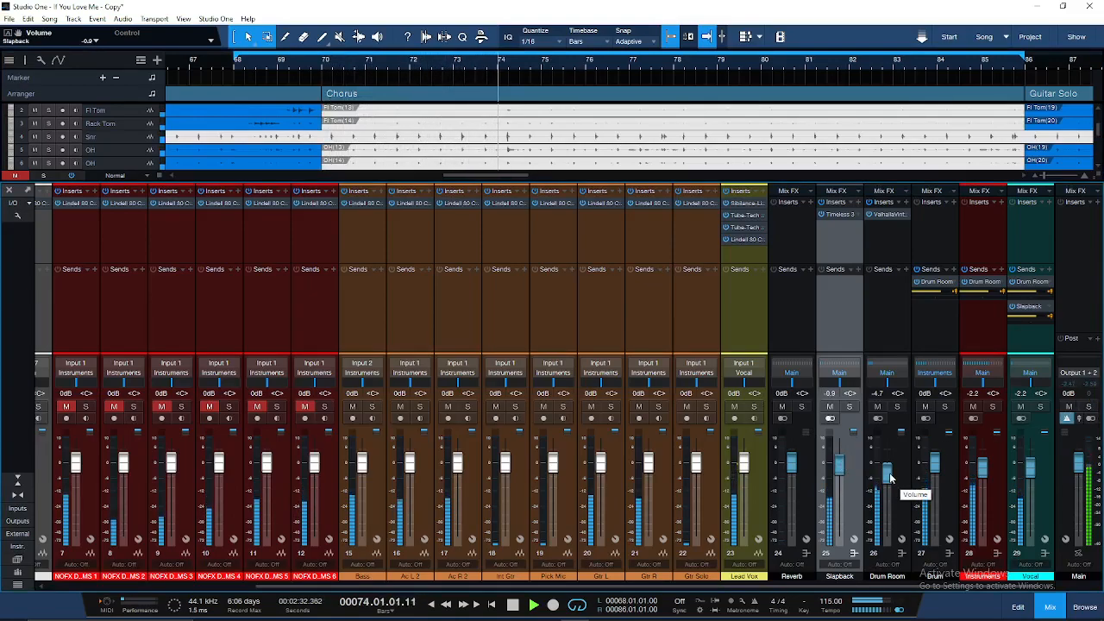
Set the Drum bus level to -5.0 dB and remove the Reverb bus from the mixer
left_click(811, 472)
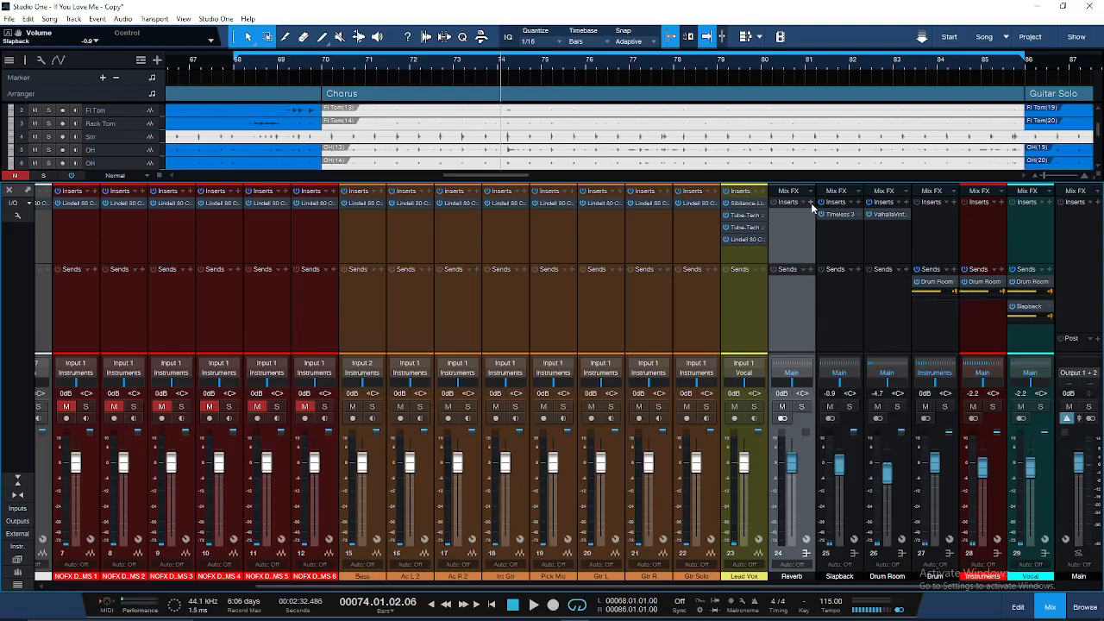
left_click(886, 373)
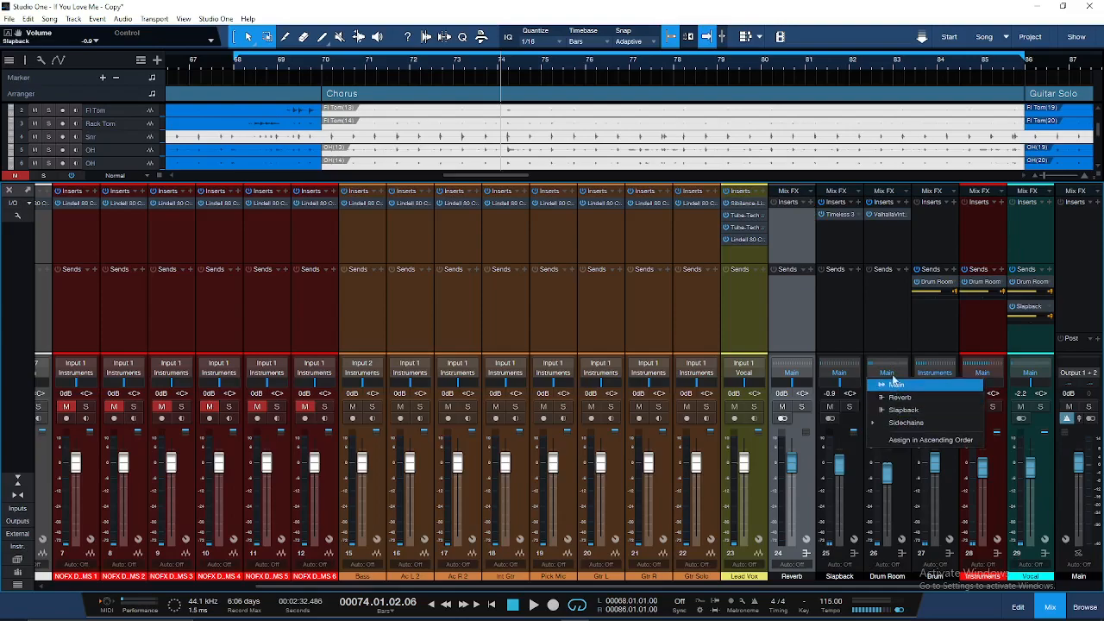
left_click(894, 382)
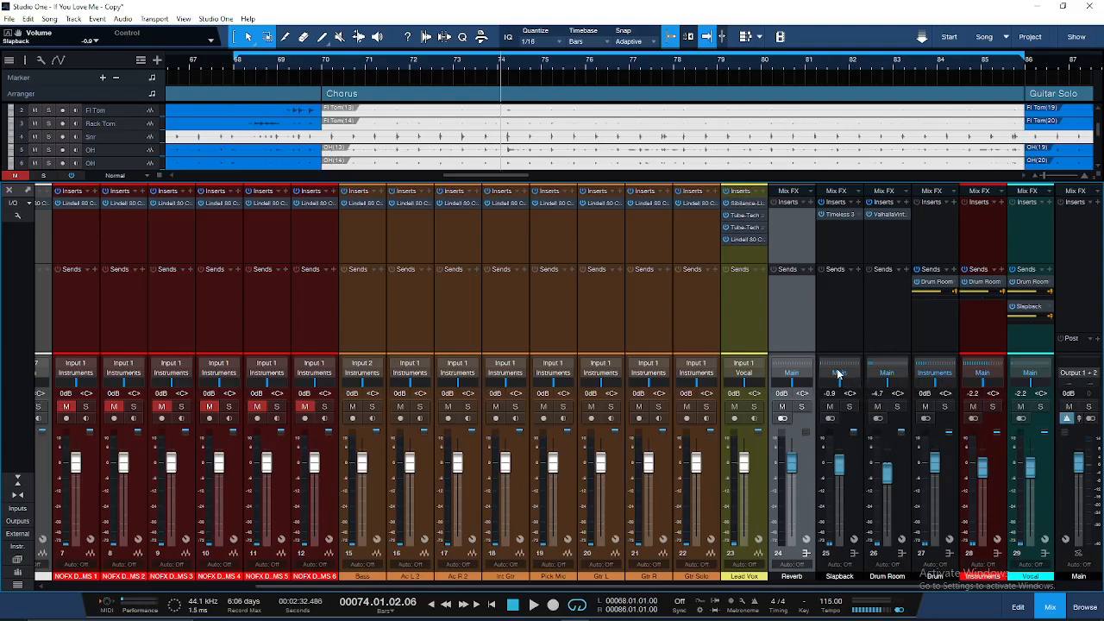
left_click(849, 322)
left_click(798, 329)
right_click(808, 476)
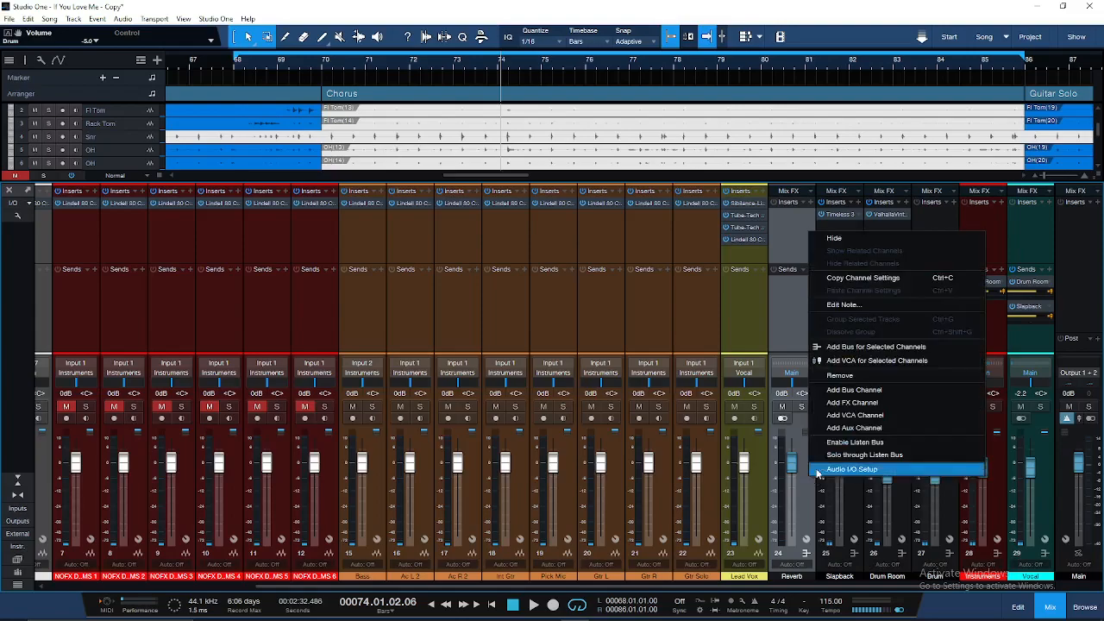
left_click(861, 376)
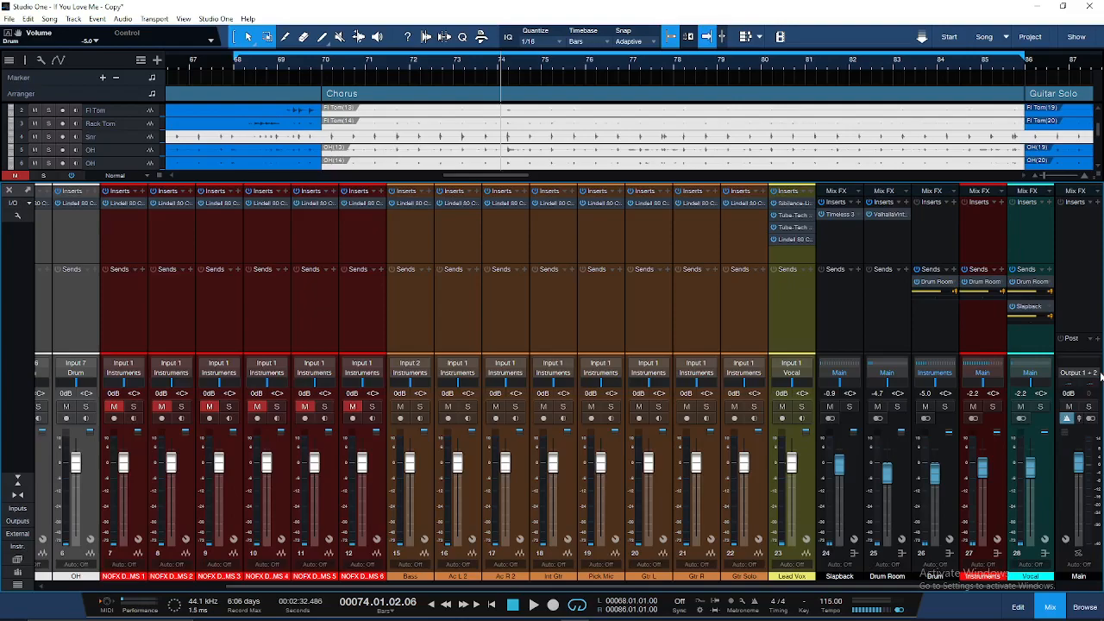
During Chorus playback, lower all buses from Slapback through Vocal together, bringing Instruments and Vocal to -7.1 dB
left_click(1066, 388)
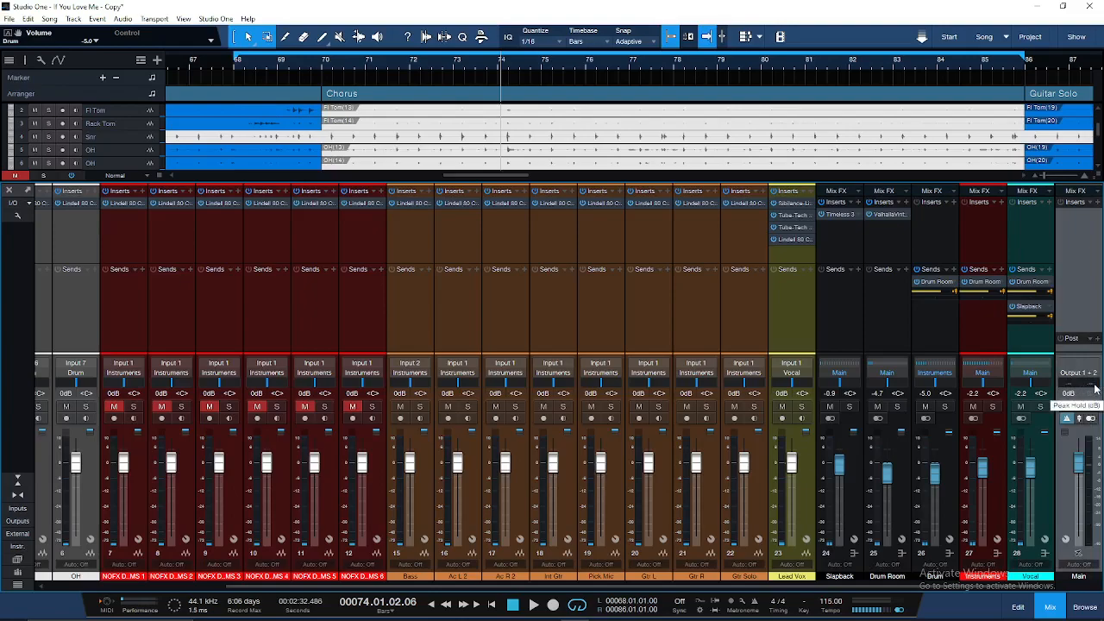
left_click(388, 67)
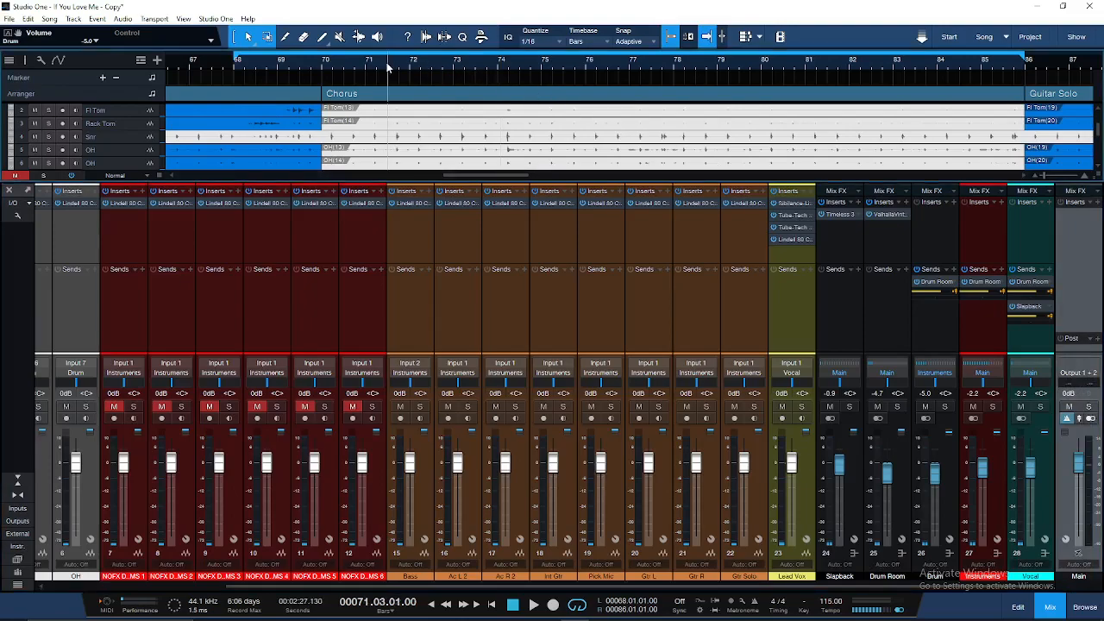
key("space")
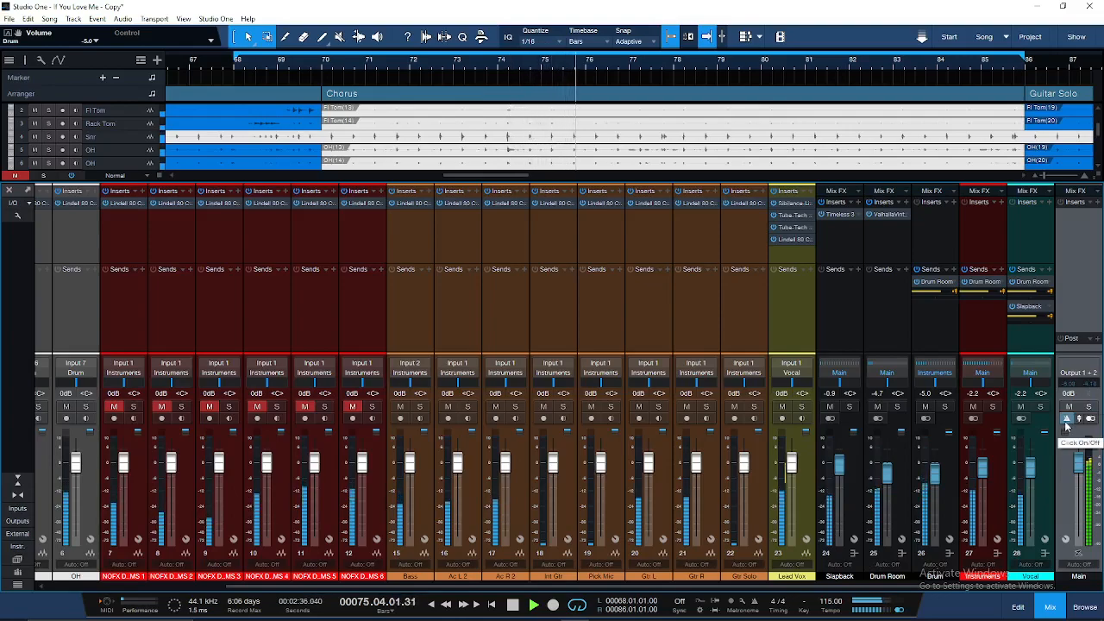
left_click(853, 469)
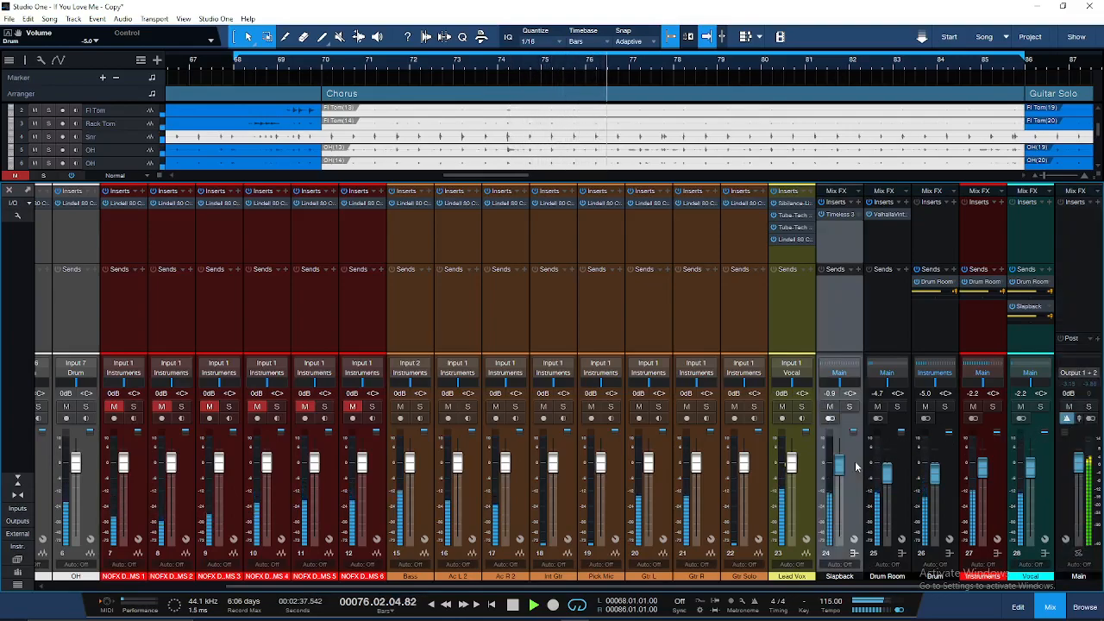
left_click(1034, 459, "shift")
left_click_drag(1030, 467, 1028, 475)
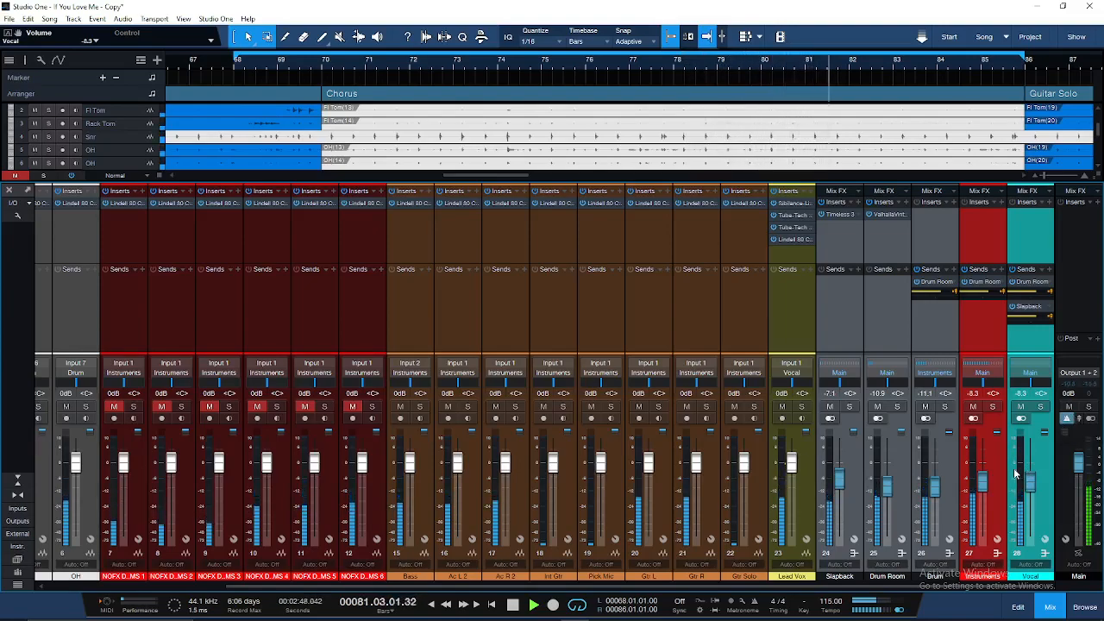
left_click_drag(1025, 480, 1025, 480)
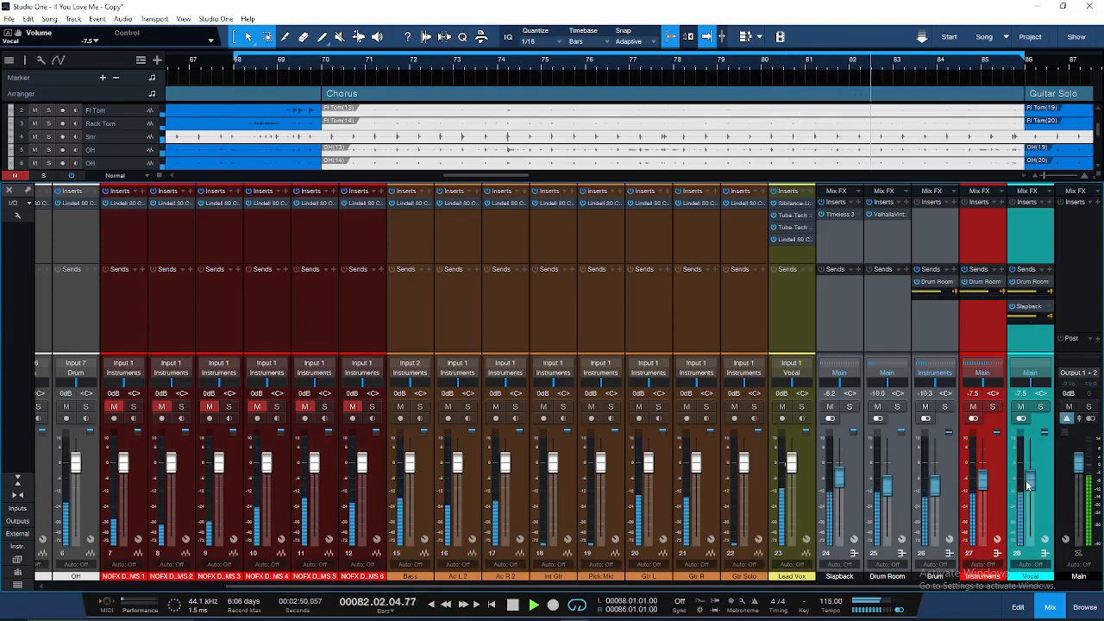
scroll(1026, 480, "up", 1)
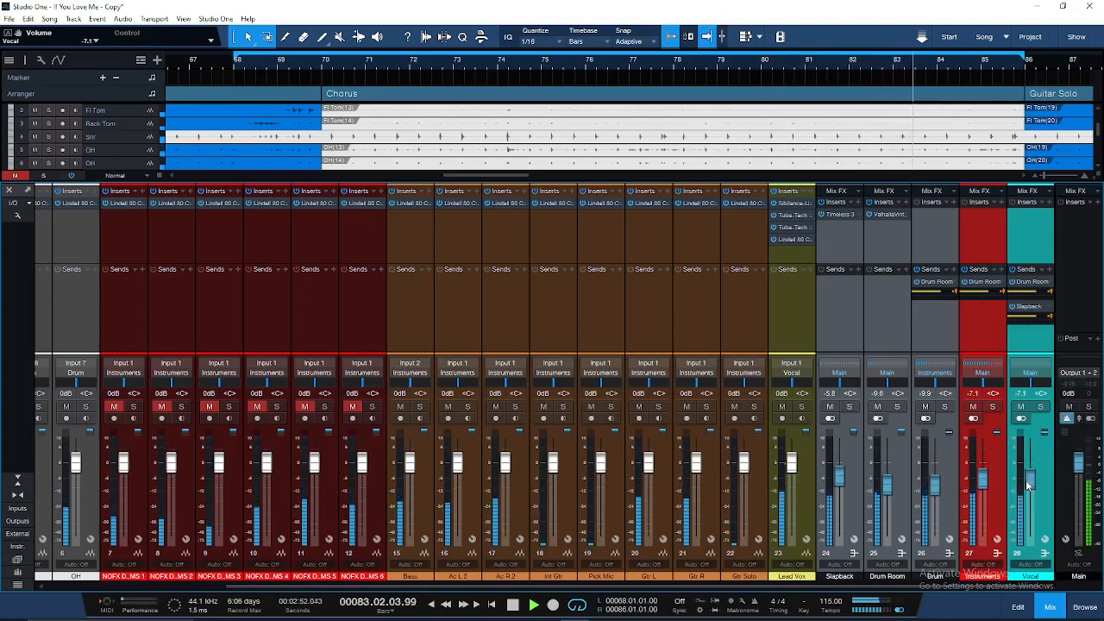
Select only the Vocal bus and rebalance it against the instruments at a level of -7.5 dB
left_click(1035, 480)
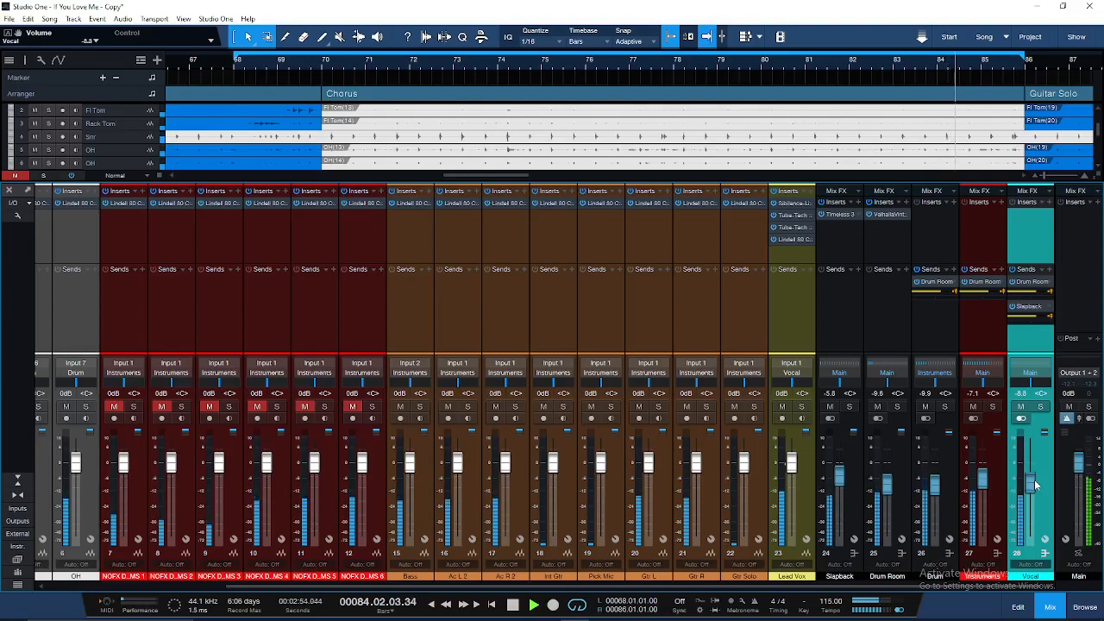
scroll(1034, 480, "down", 2)
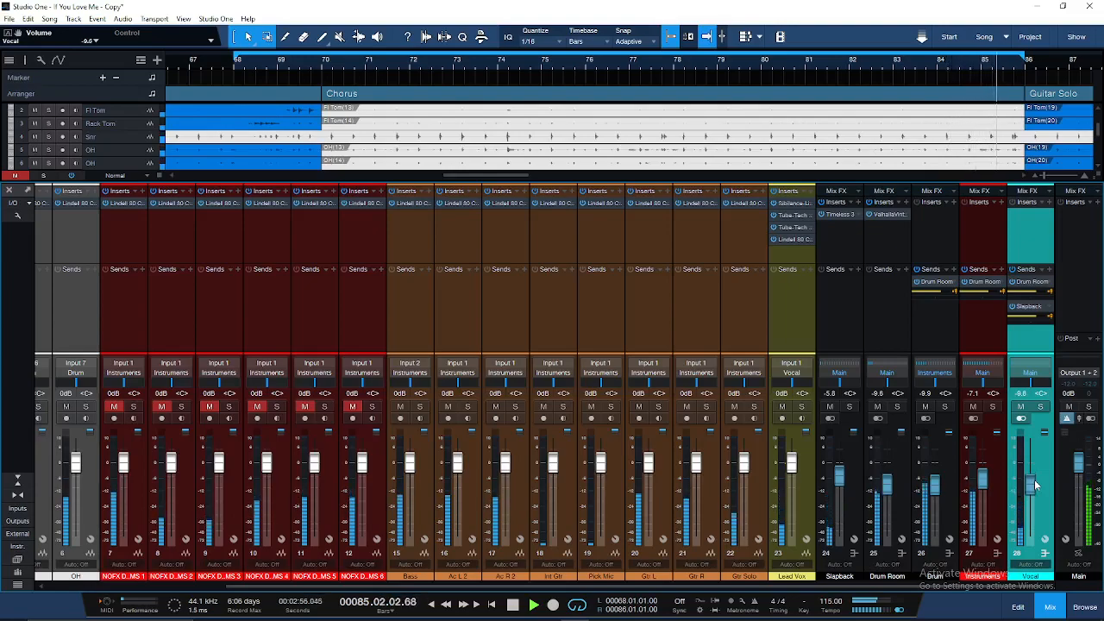
scroll(1034, 480, "up", 4)
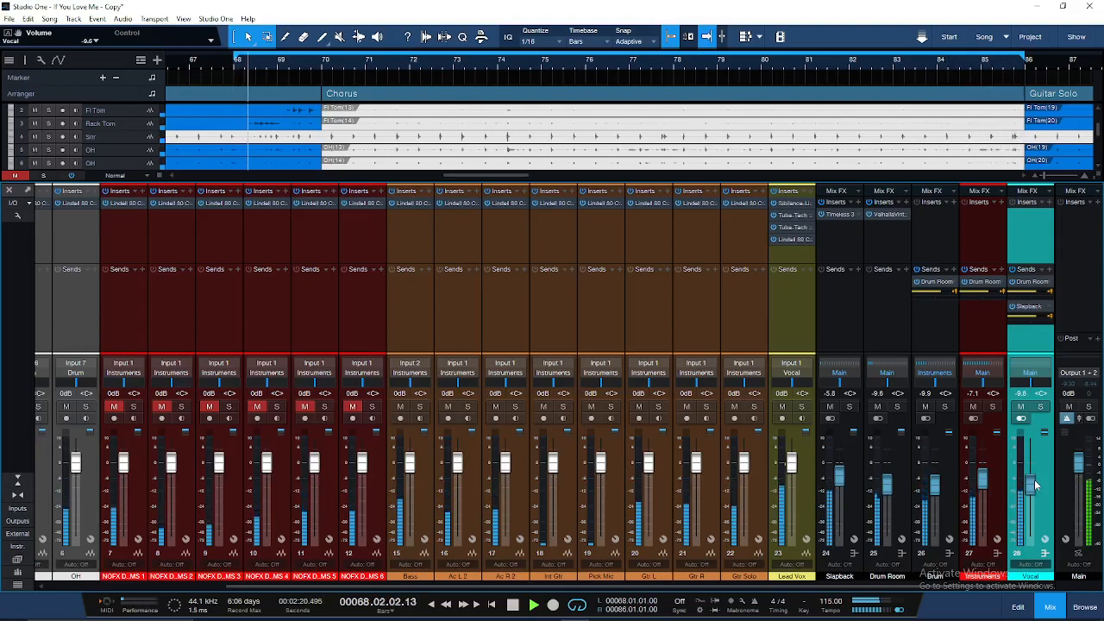
scroll(1034, 479, "up", 1)
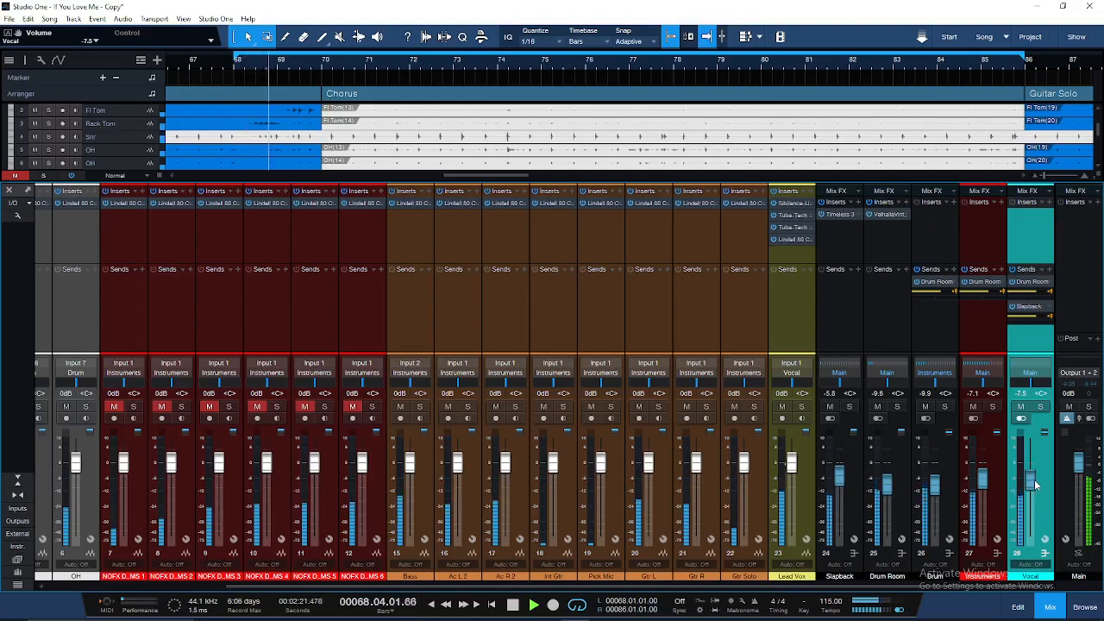
Set the output fader of the Lindell 80 Channel on Lead Vox to 0 dB and close the plug-in
double_click(790, 239)
left_click_drag(687, 290, 684, 322)
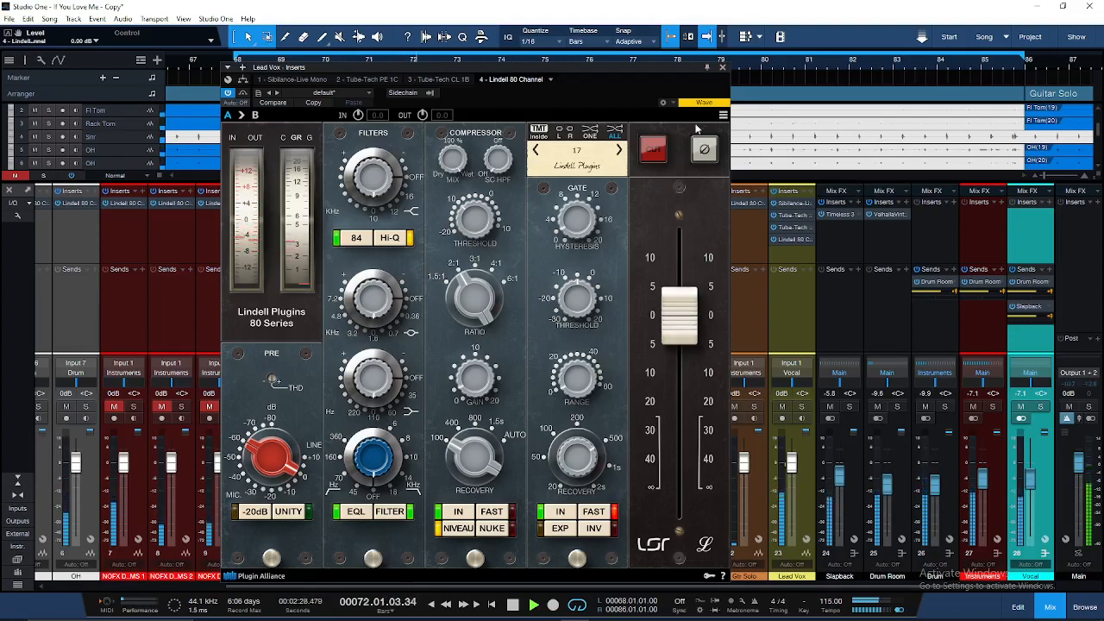
left_click(722, 67)
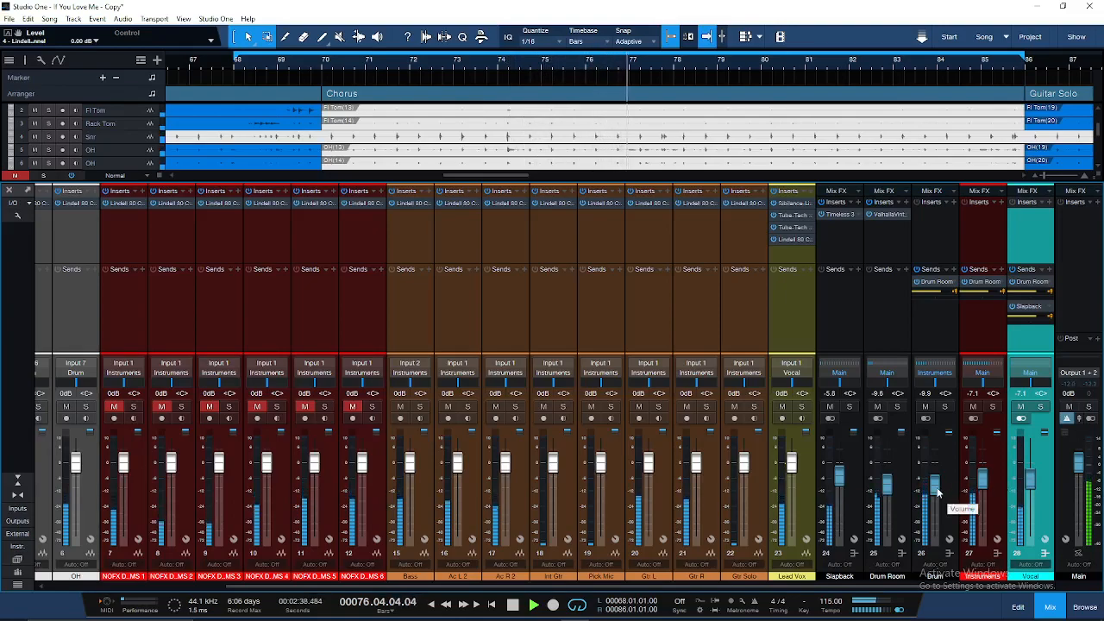
Set the Drum bus level to -10.0 dB and audition the Drum and Instruments buses in solo
scroll(938, 493, "down", 2)
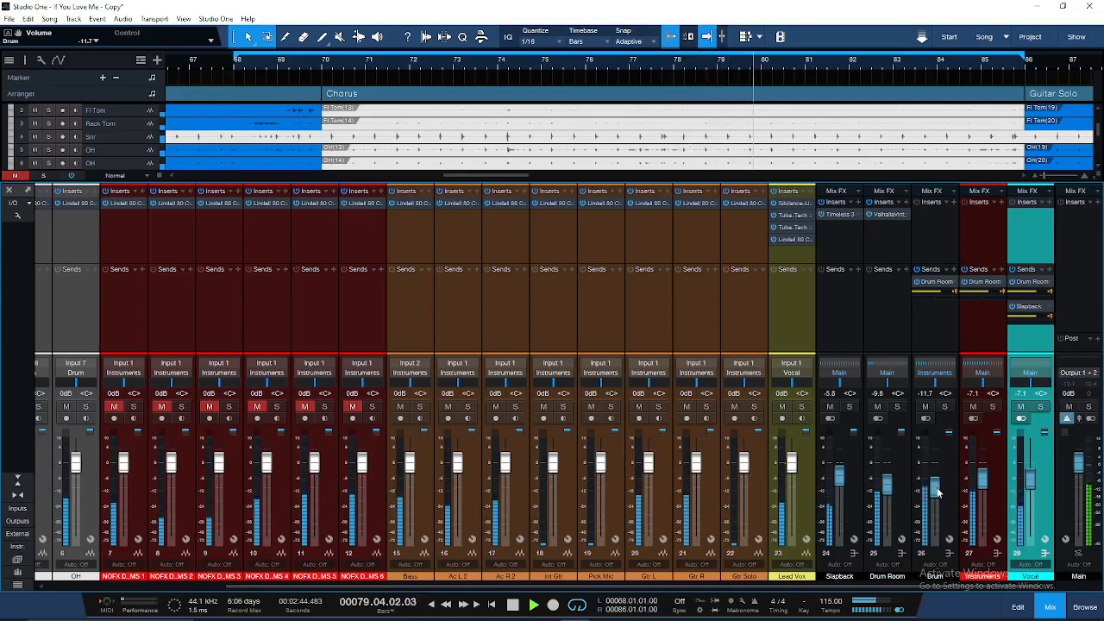
scroll(938, 492, "up", 2)
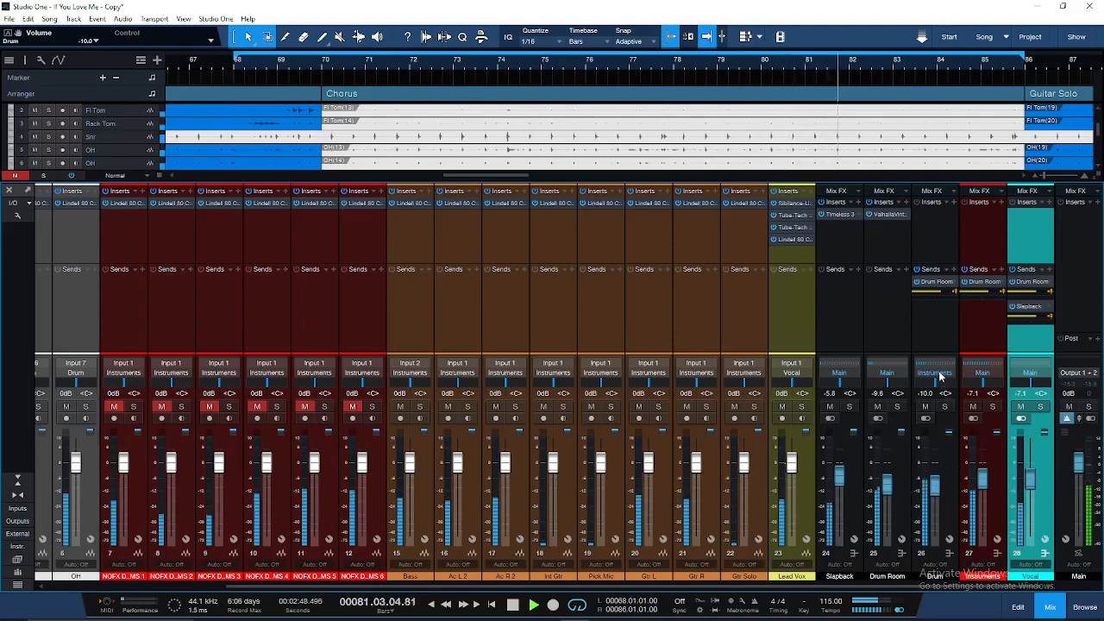
left_click(944, 406)
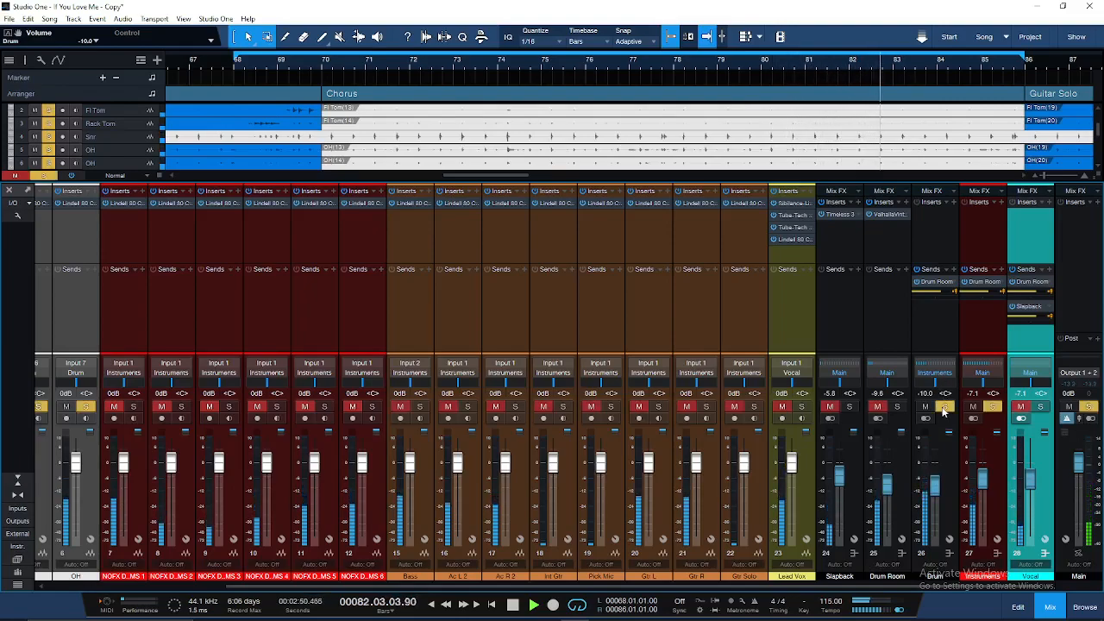
left_click(946, 408)
left_click(994, 407)
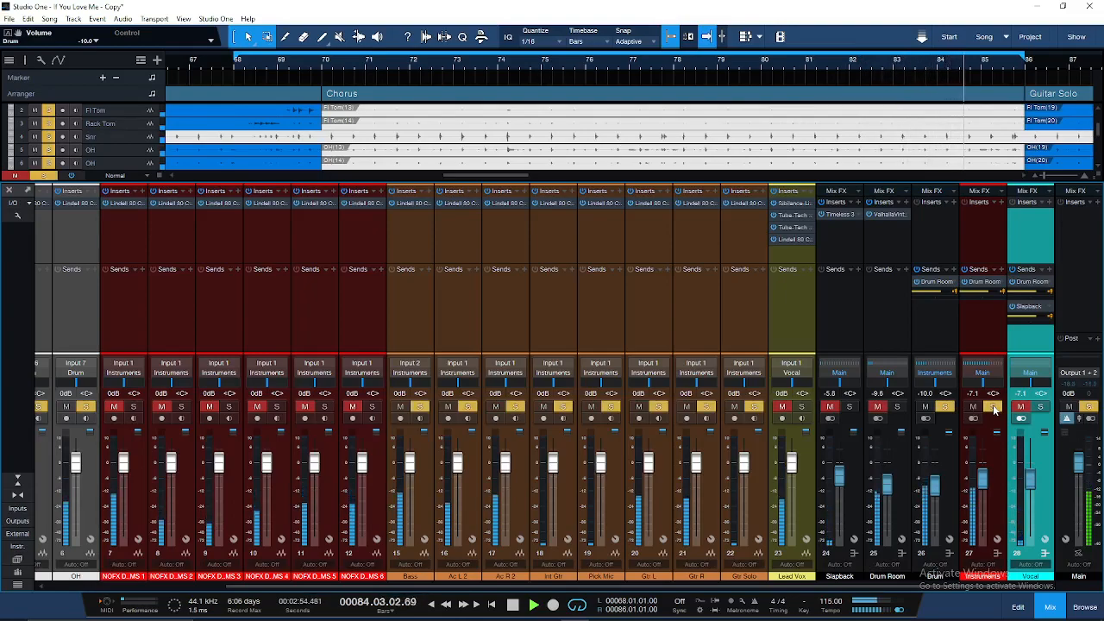
left_click(994, 407)
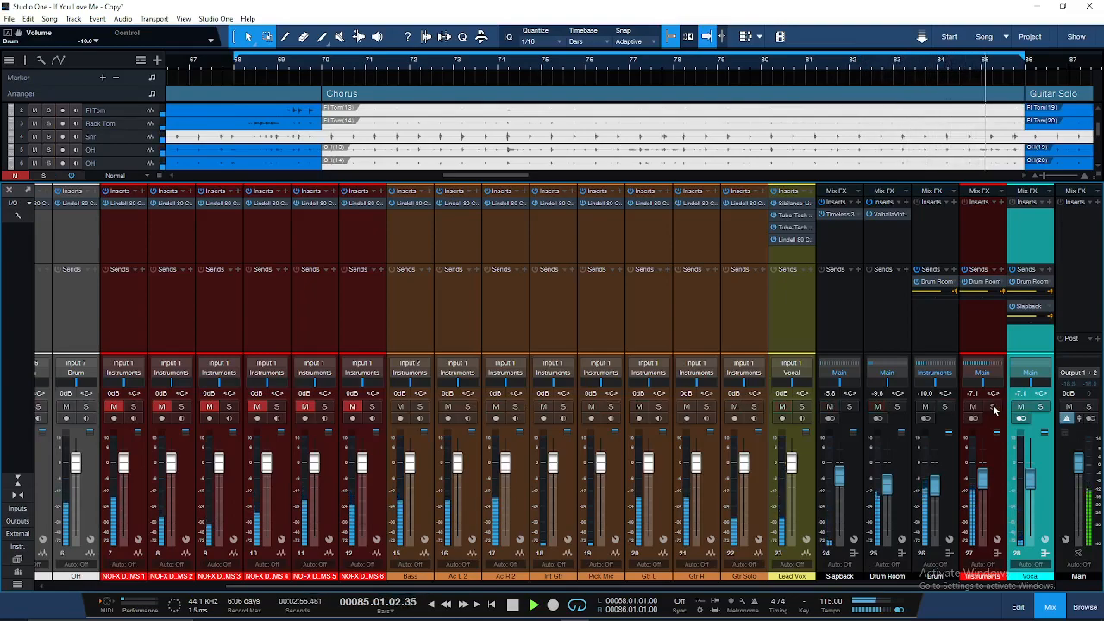
Route the Drum bus output directly to Main while the Chorus plays
left_click(939, 375)
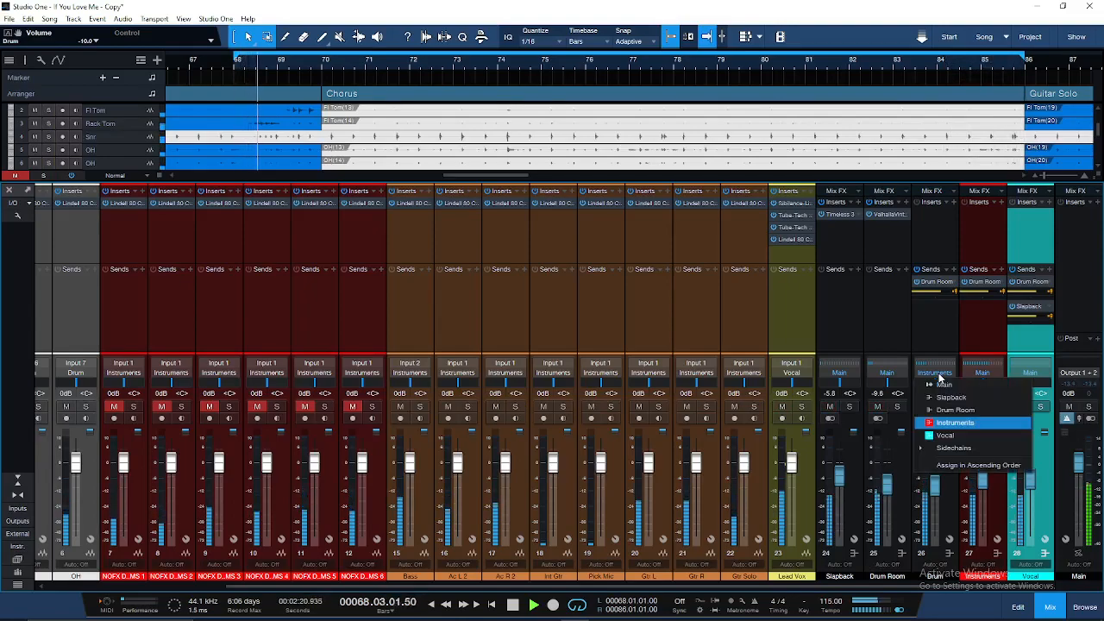
left_click(946, 385)
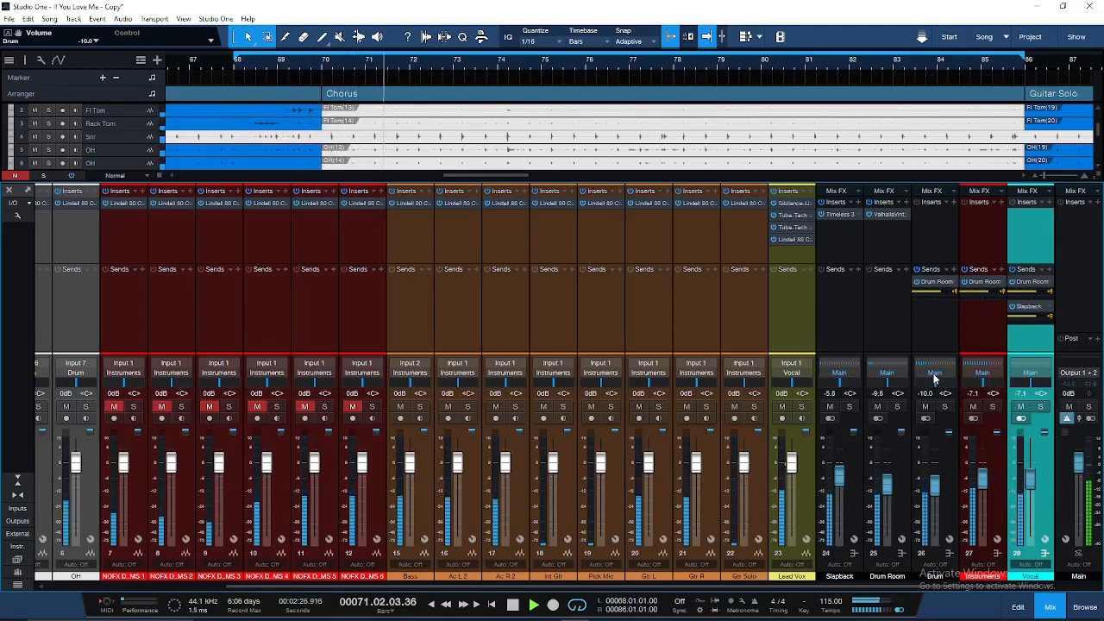
left_click_drag(737, 588, 660, 574)
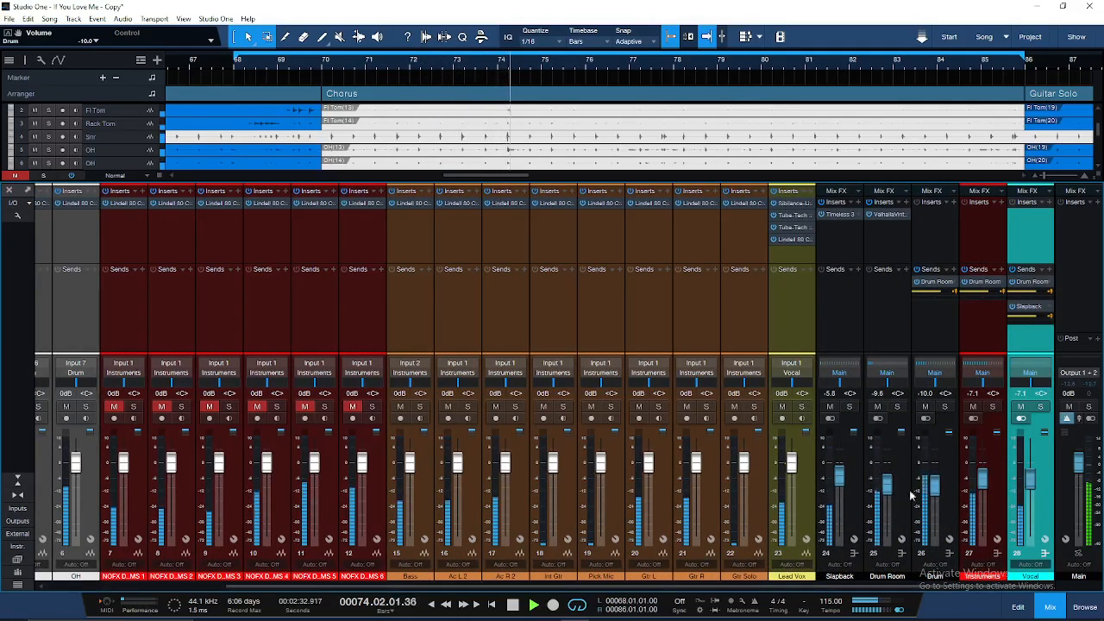
Route the soloed Drum bus output back to Instruments and clear the solos
left_click(947, 414)
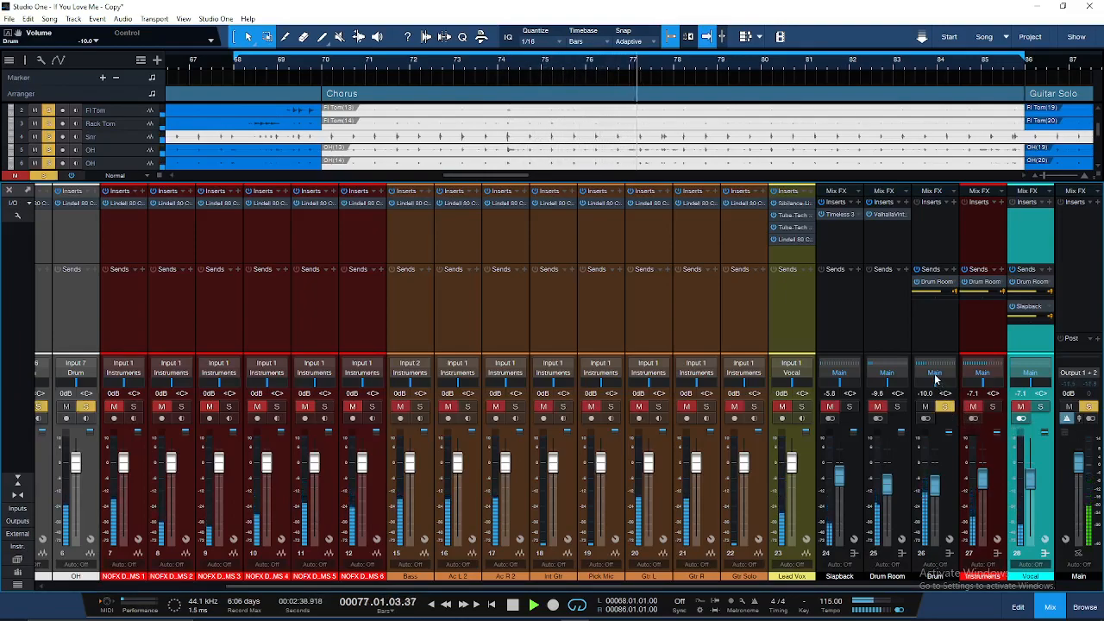
left_click(934, 373)
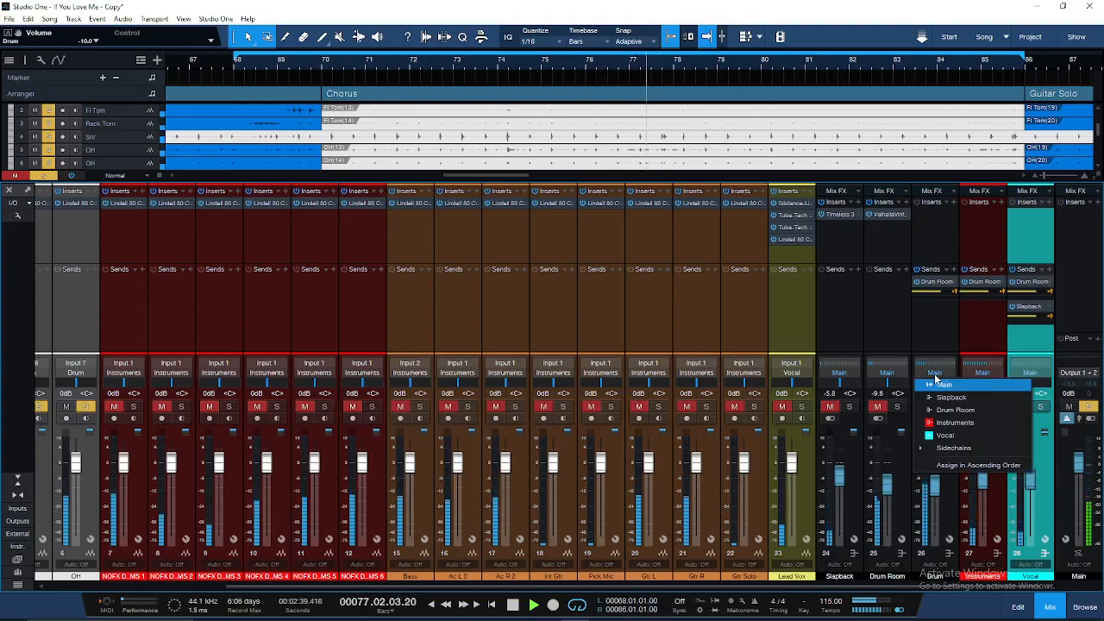
left_click(944, 422)
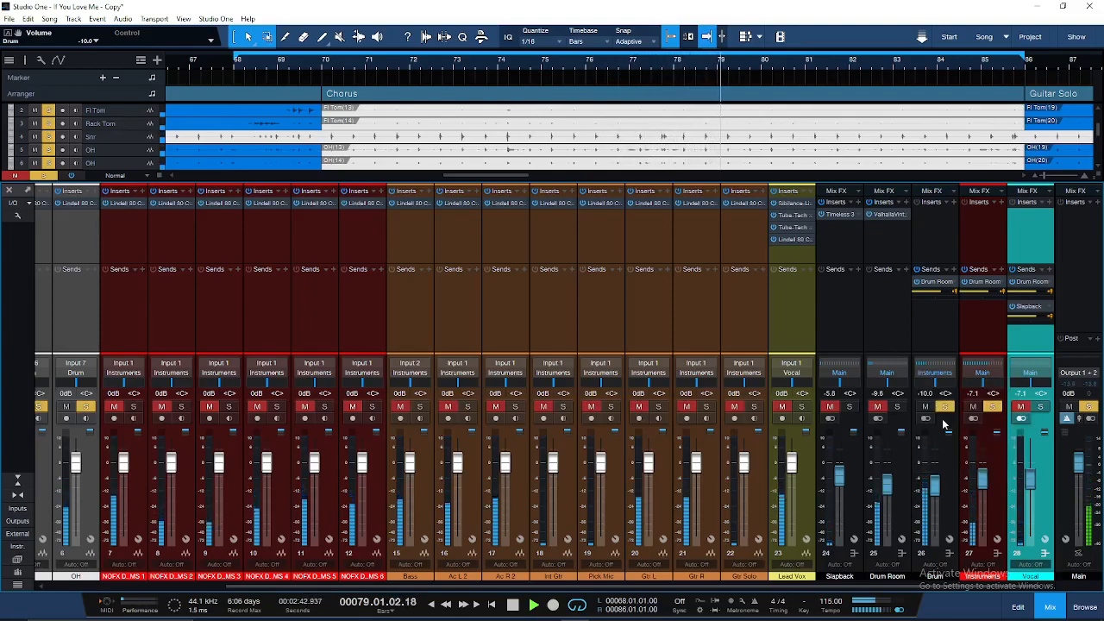
left_click(945, 407)
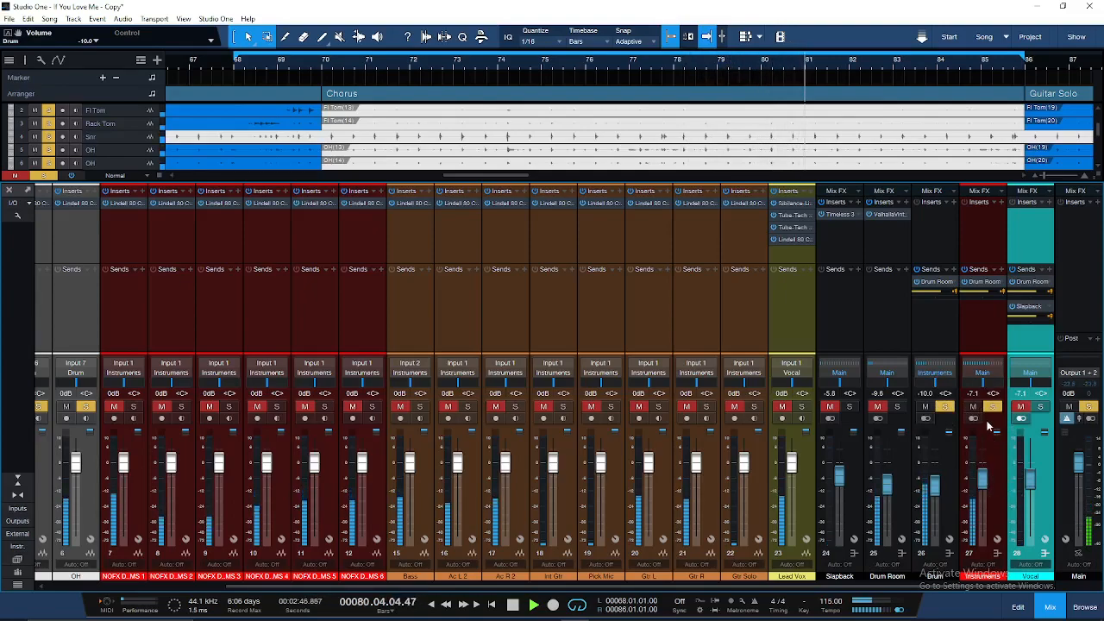
left_click(993, 407)
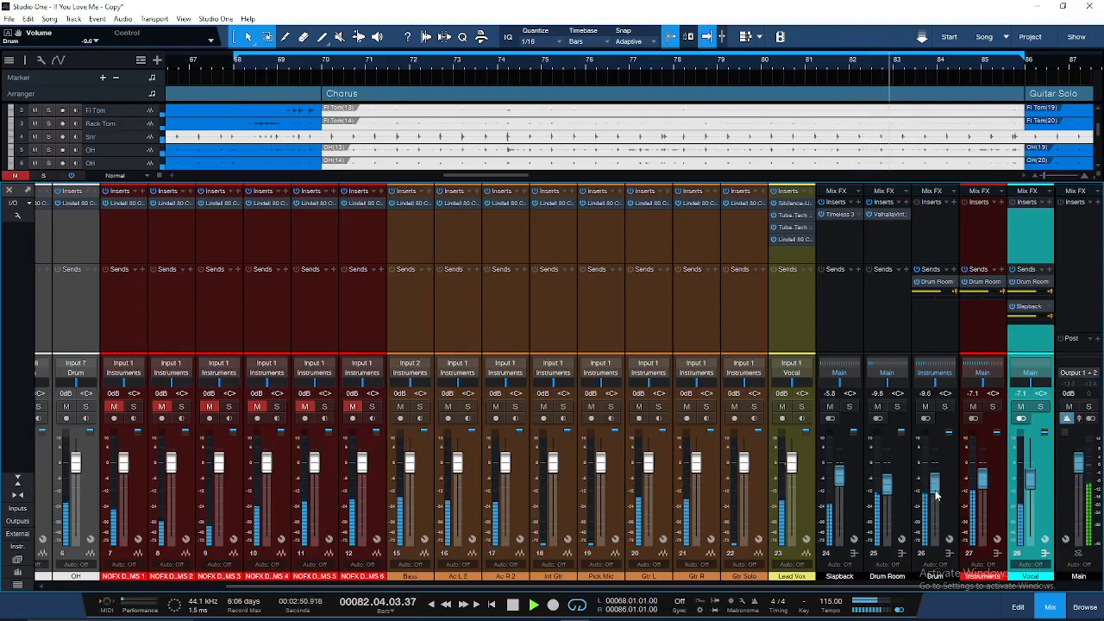
Raise the Drum bus level to 0 dB and set the Drum Room bus level to -10.0 dB
scroll(936, 494, "up", 5)
scroll(936, 493, "up", 2)
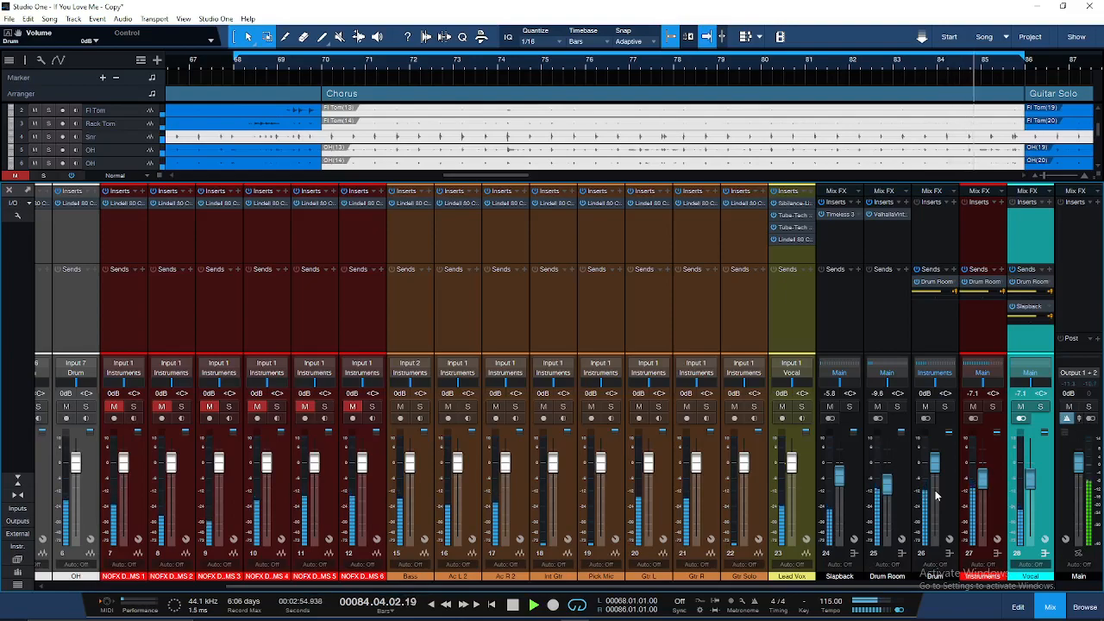
scroll(891, 492, "down", 3)
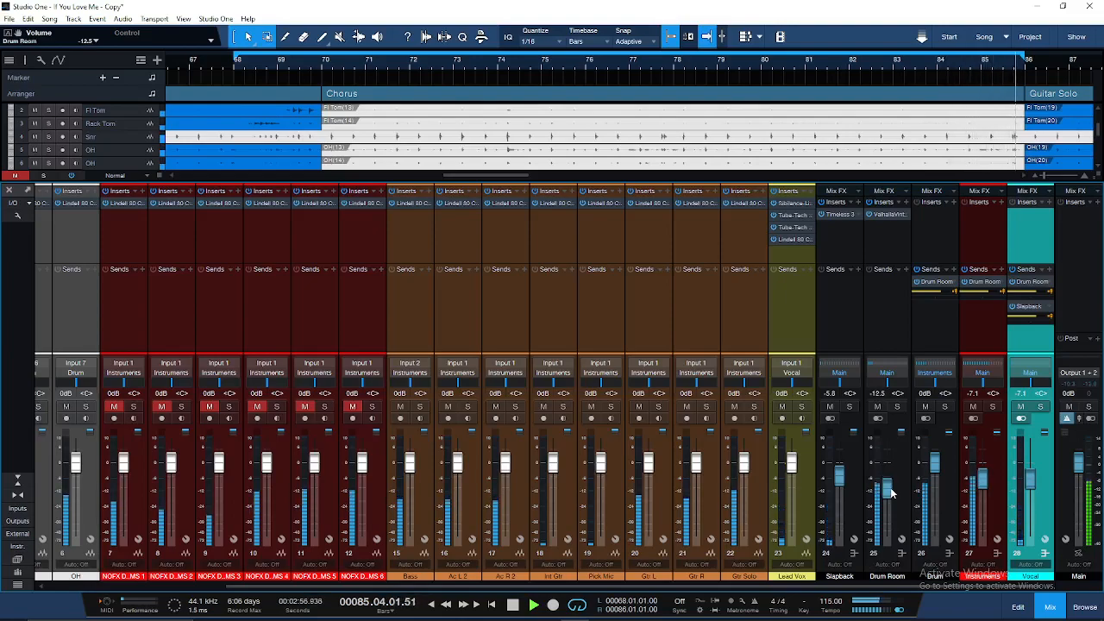
scroll(891, 492, "up", 4)
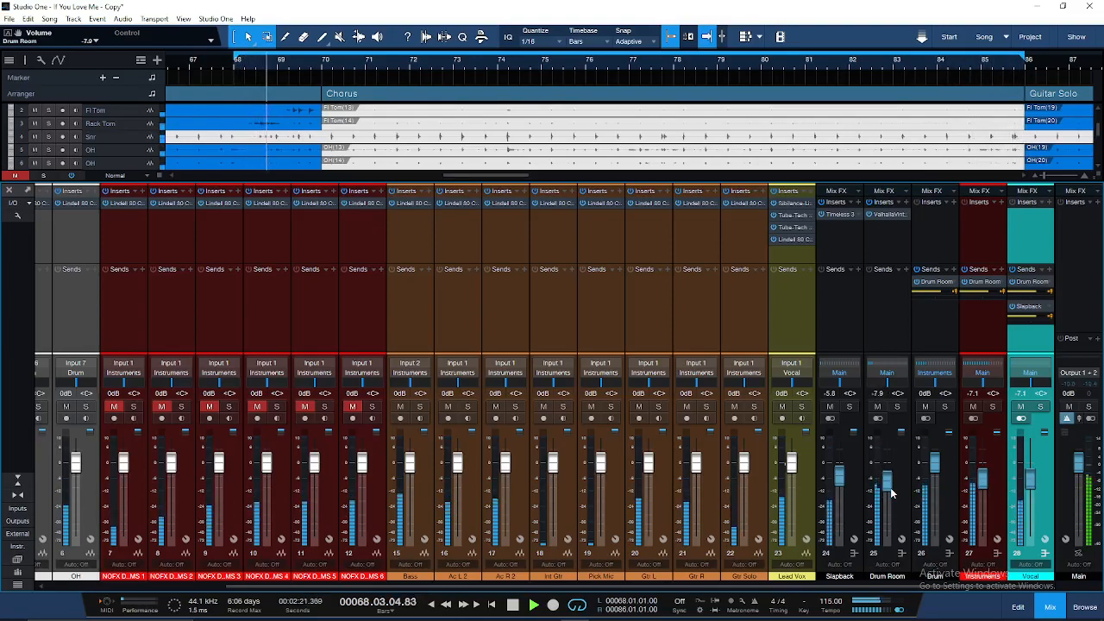
scroll(891, 490, "down", 2)
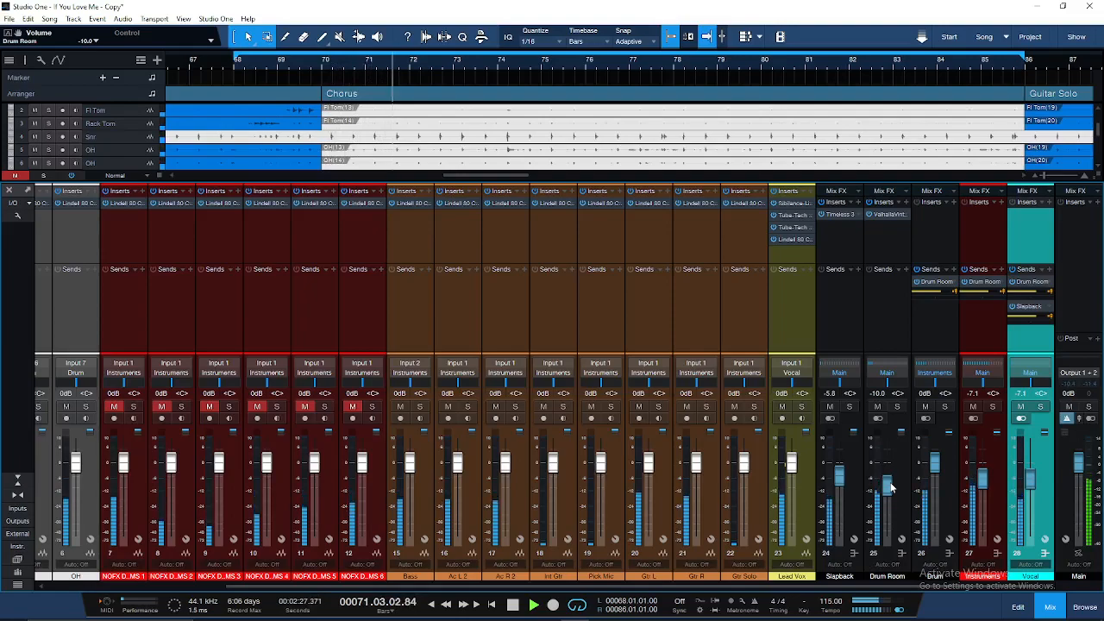
Audition the Drum bus in solo, and raise the Drum Room bus level to -4.2 dB
left_click(953, 481)
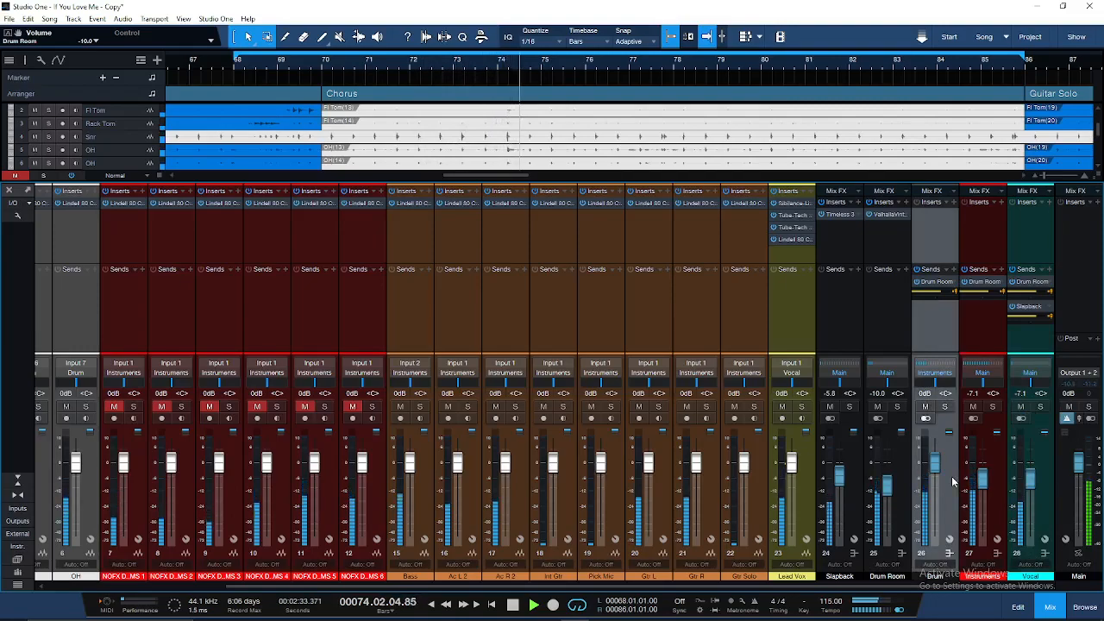
left_click(945, 406)
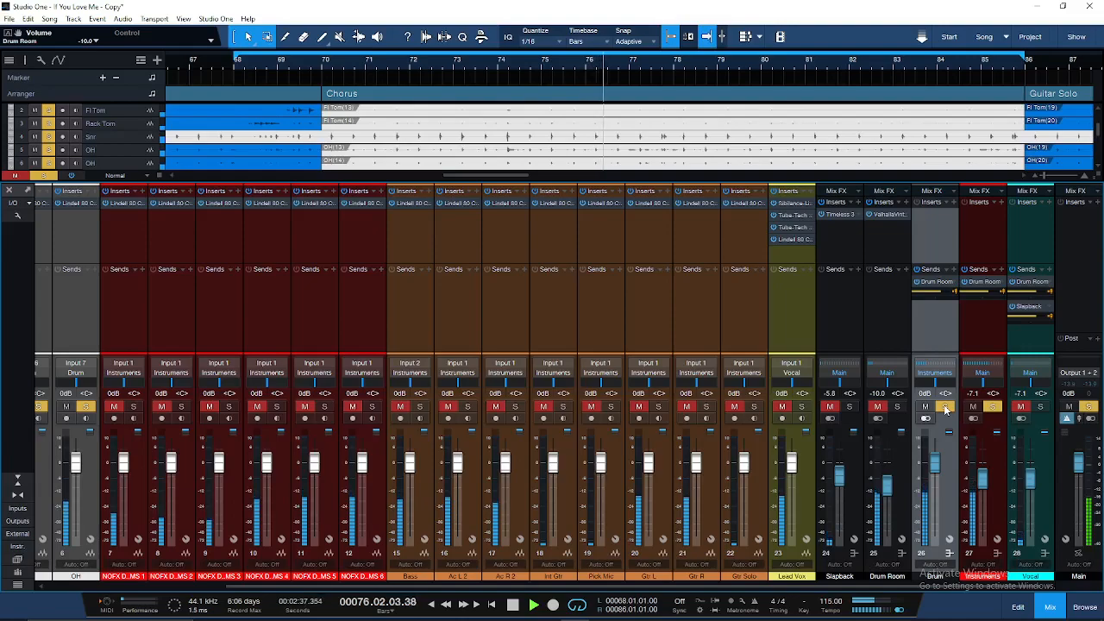
left_click(946, 406)
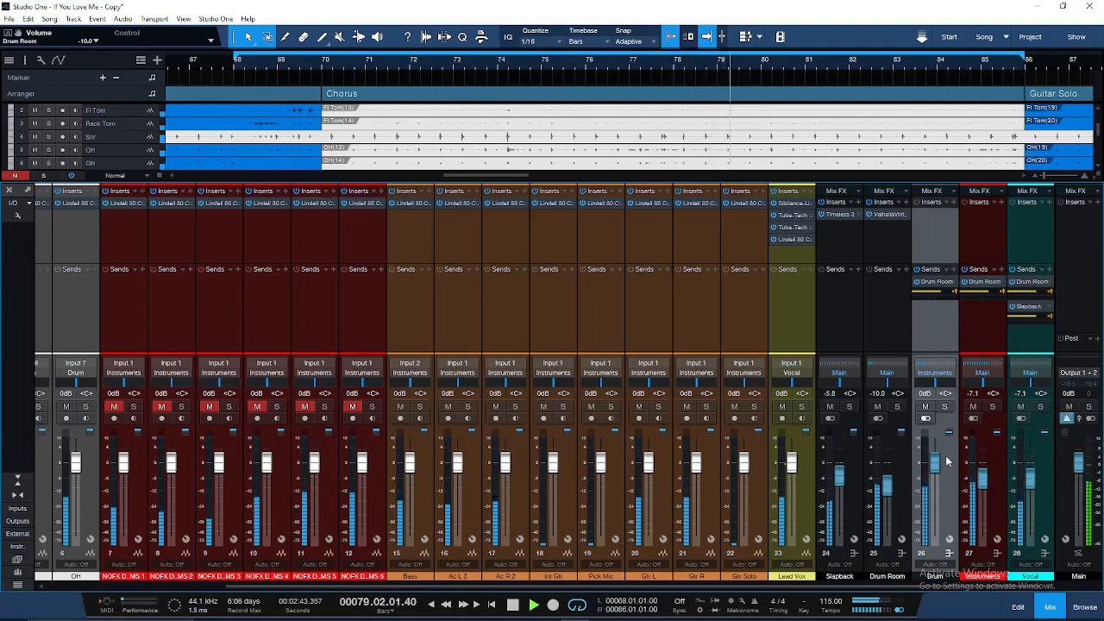
scroll(887, 483, "up", 3)
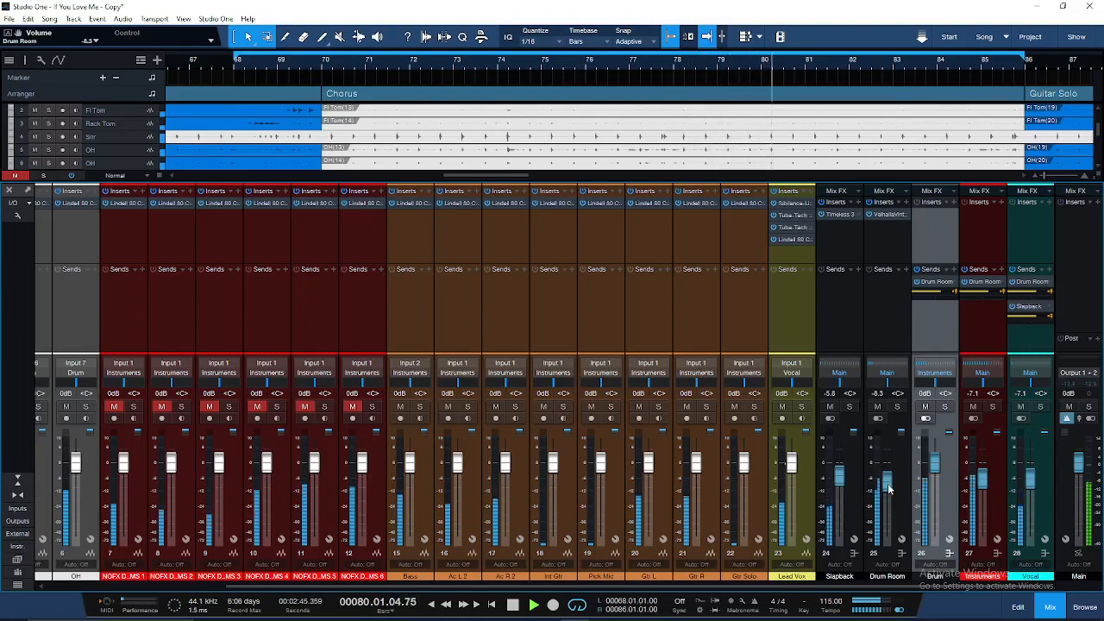
scroll(889, 489, "up", 3)
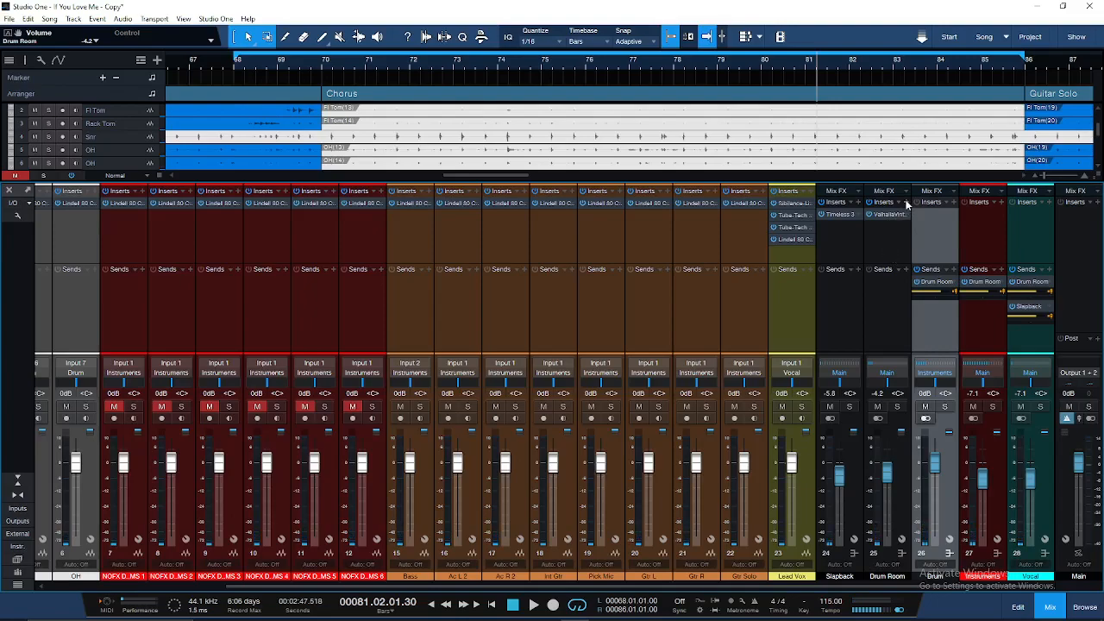
left_click(906, 202)
left_click(894, 252)
key("space")
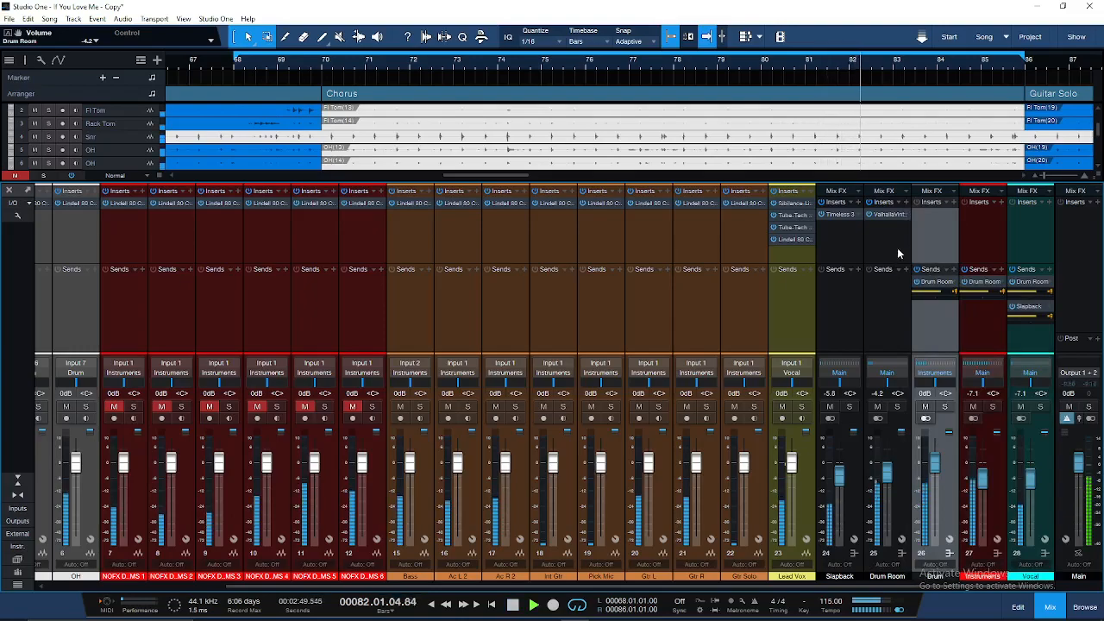
Insert a Pro-Q 3 equalizer on the Drum Room bus with a 12 dB/oct low cut at 104.55 Hz
left_click(897, 322)
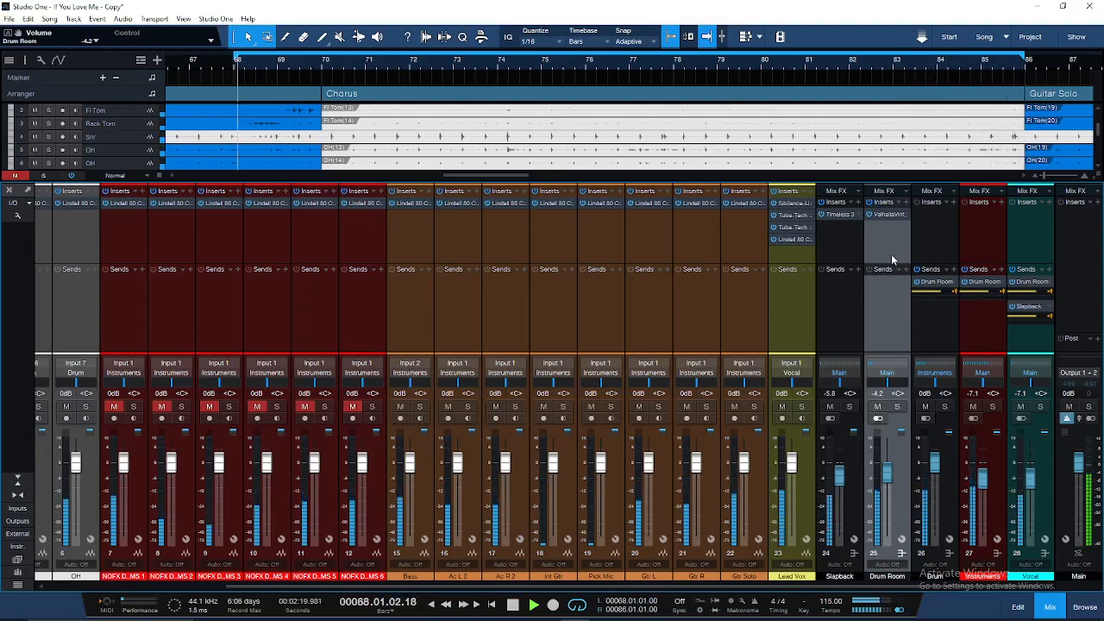
left_click(906, 201)
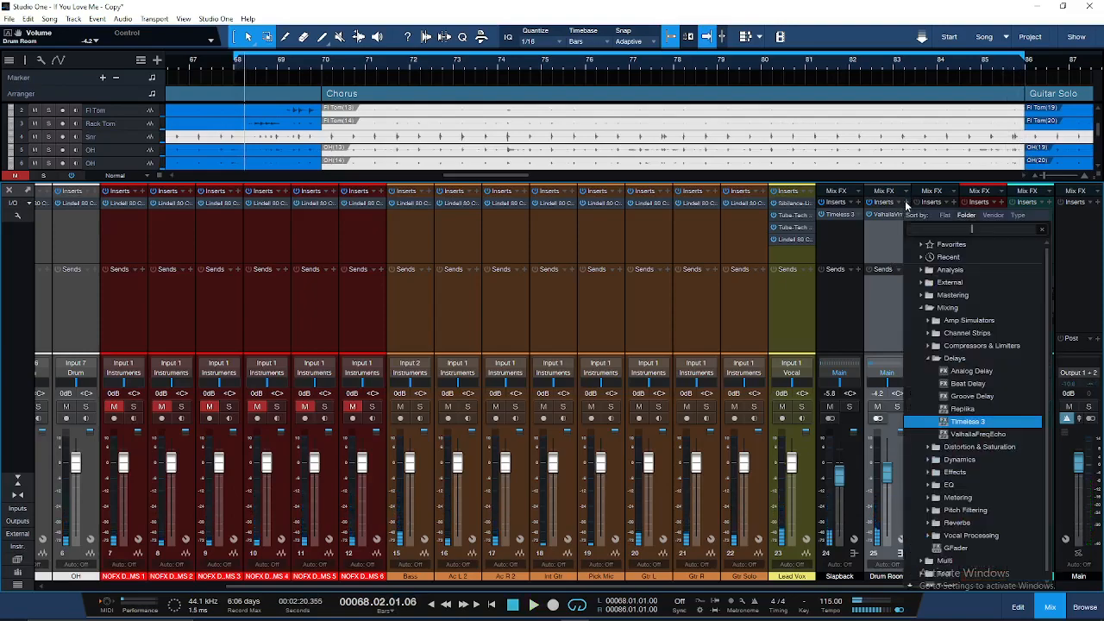
left_click(955, 371)
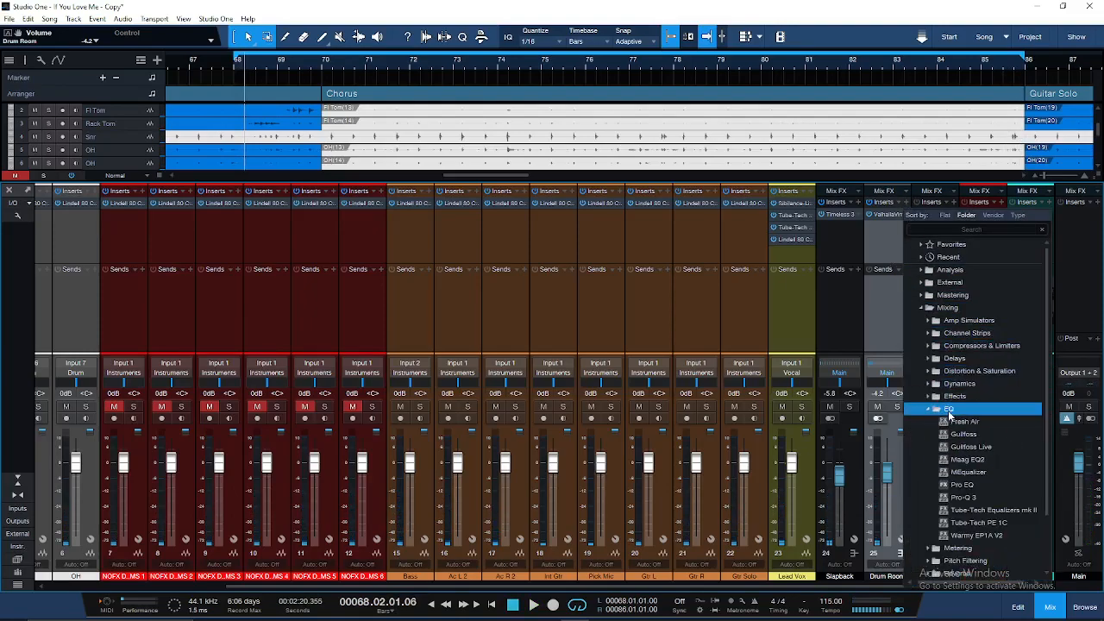
left_click(977, 498)
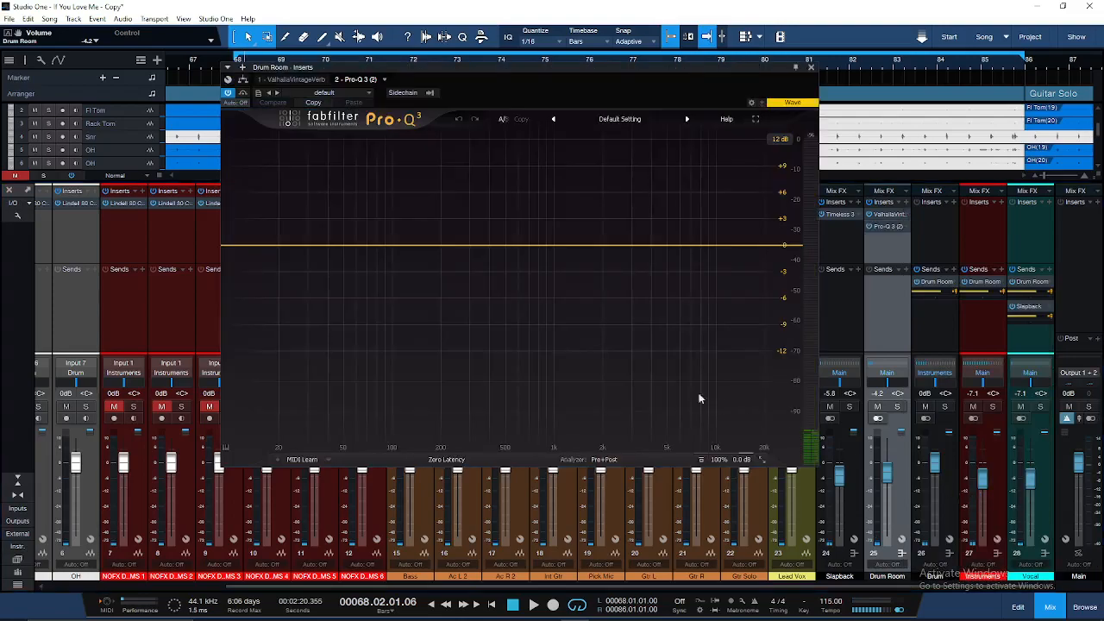
left_click_drag(265, 249, 395, 247)
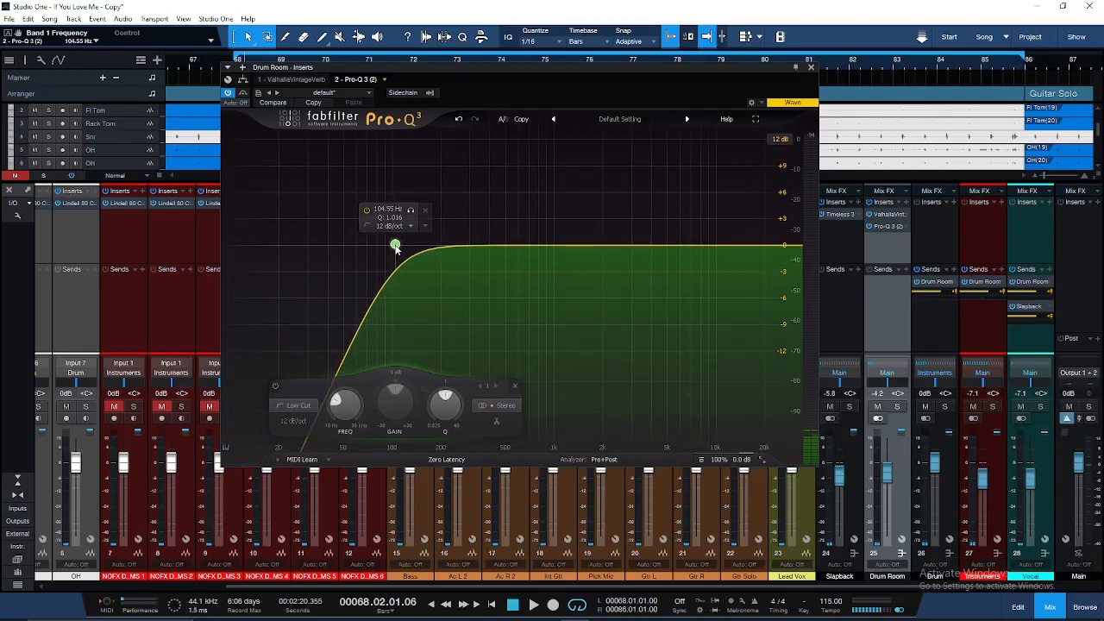
left_click(811, 67)
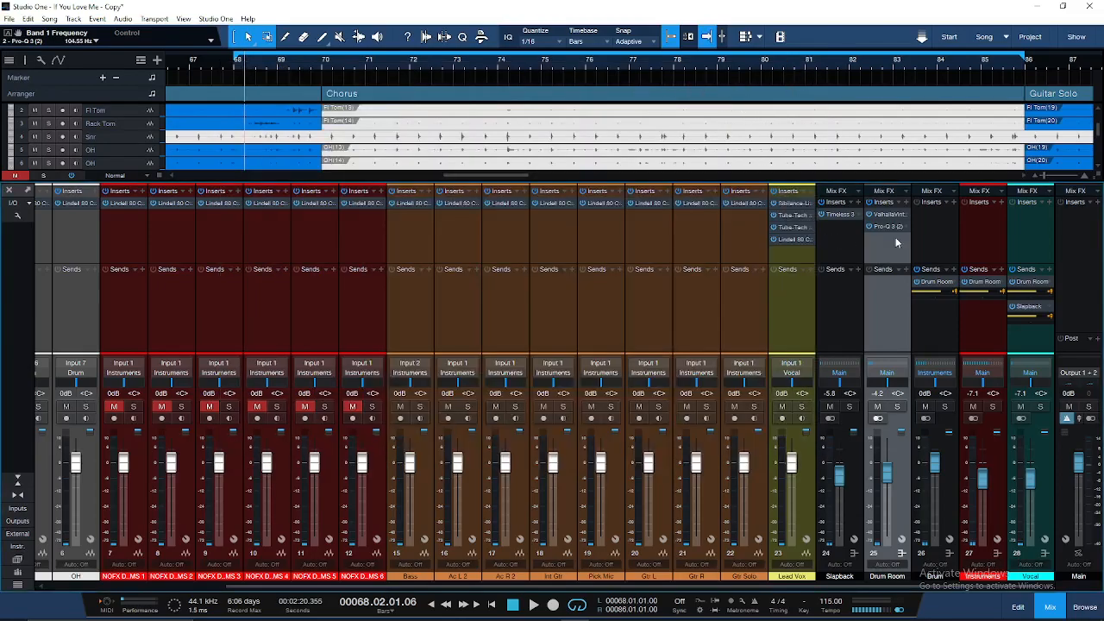
Play the mix with Drum Room soloed and lower the Pro-Q 3 low cut frequency to 67.78 Hz
key("space")
left_click(898, 407)
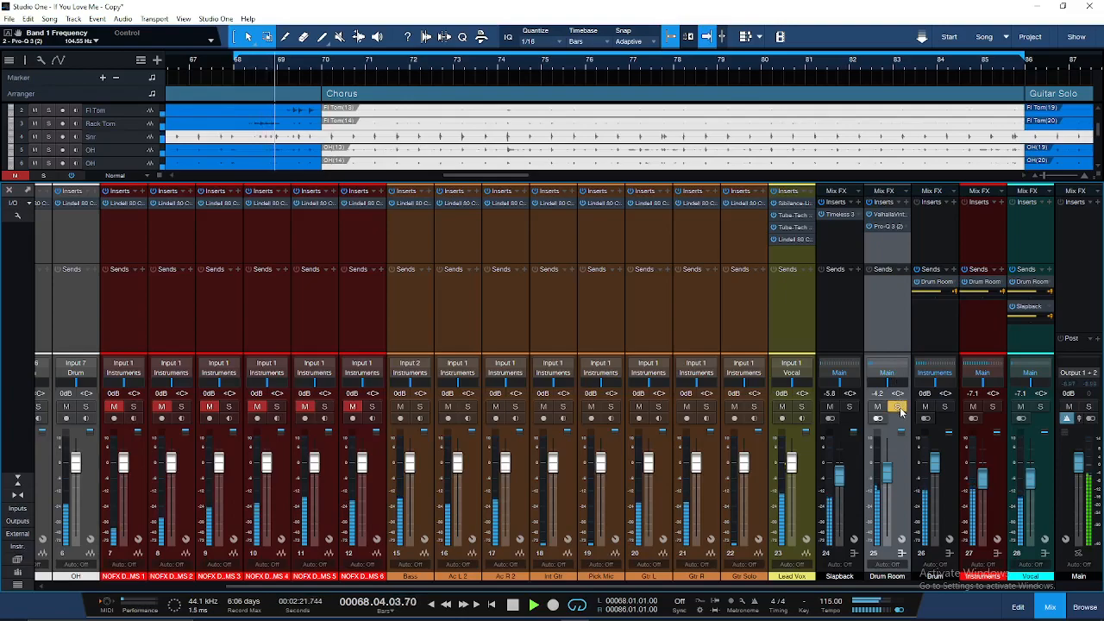
left_click(885, 227)
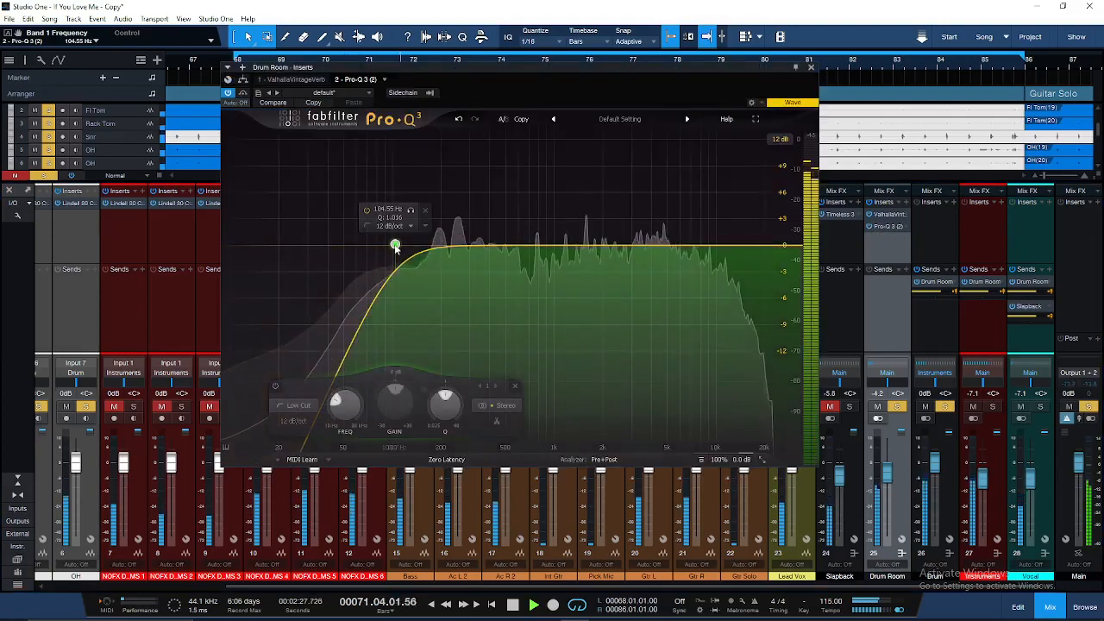
left_click_drag(395, 246, 364, 248)
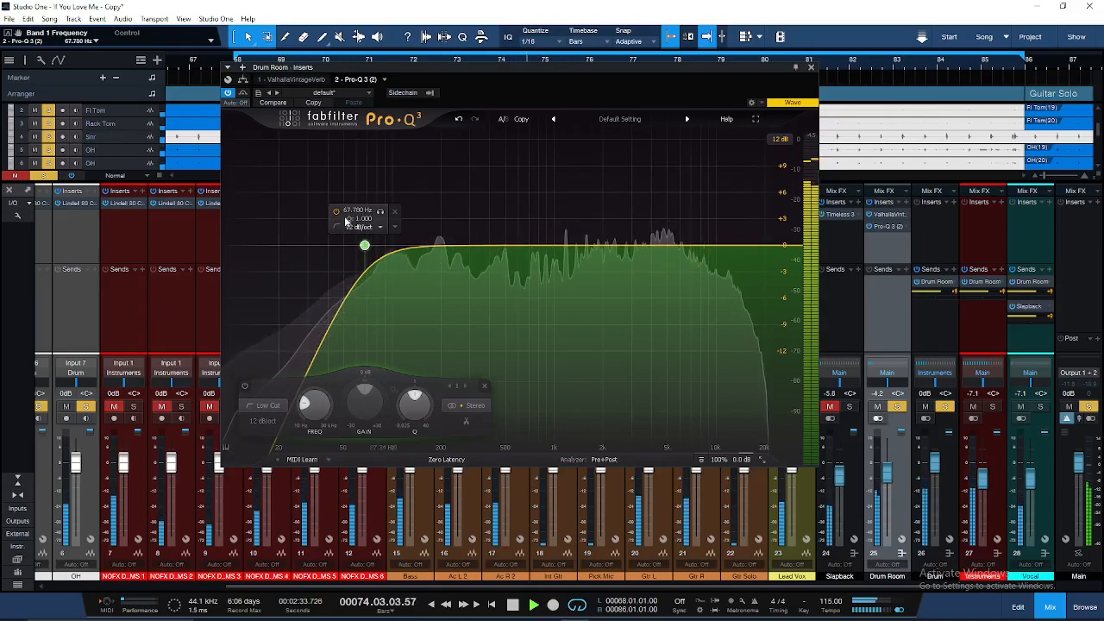
left_click(873, 226)
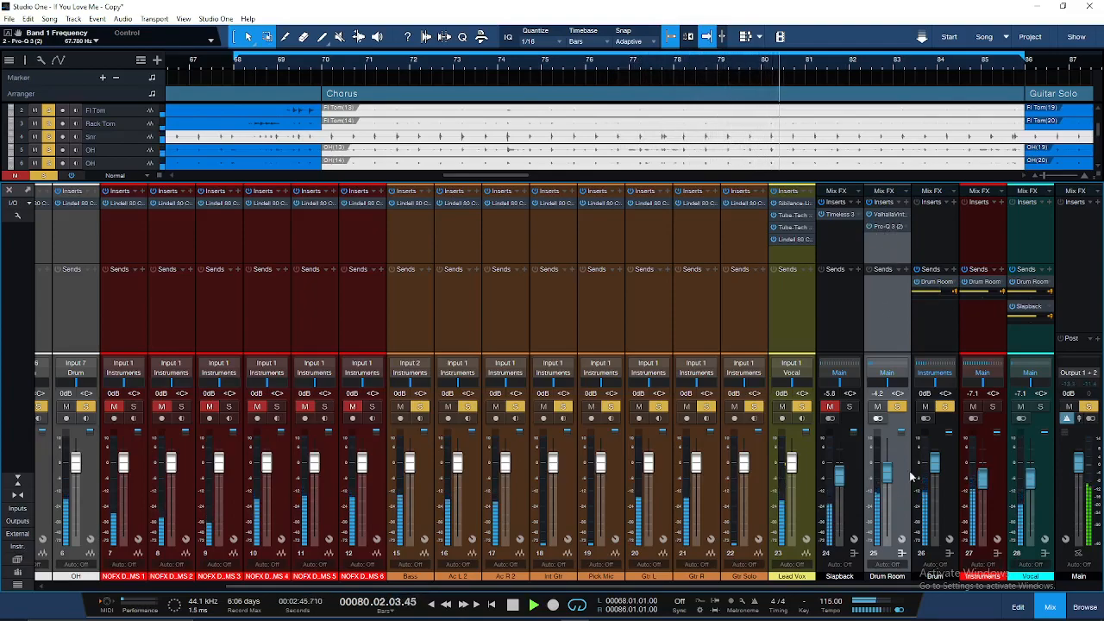
Toggle the Drum and Instruments bus solos during playback, then clear every solo in the mixer
left_click(945, 406)
left_click(945, 407)
left_click(992, 406)
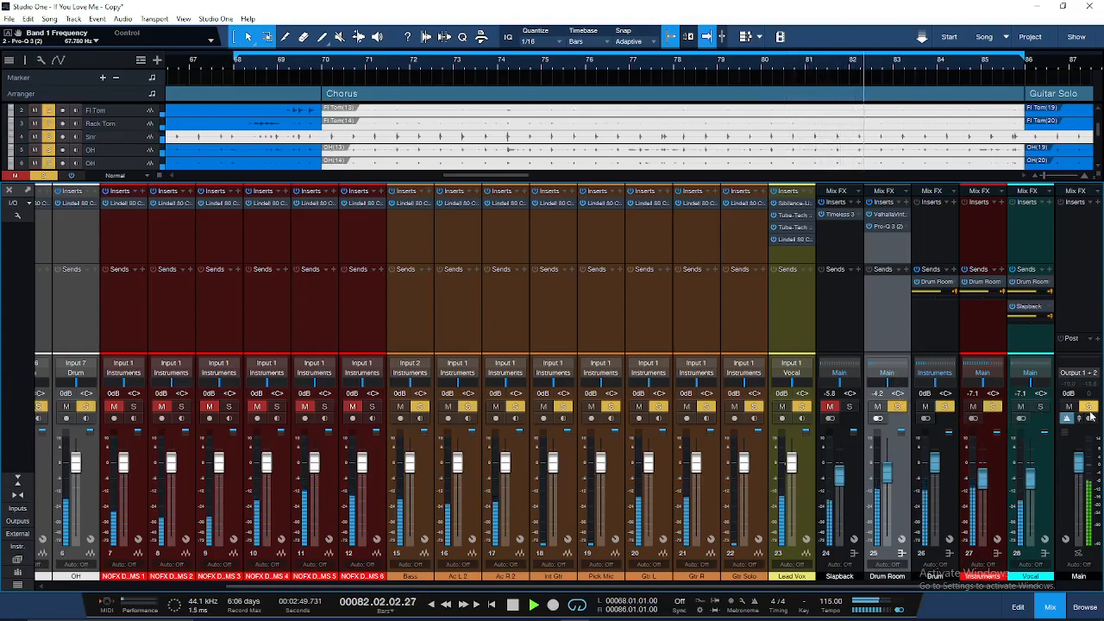
left_click(1090, 407)
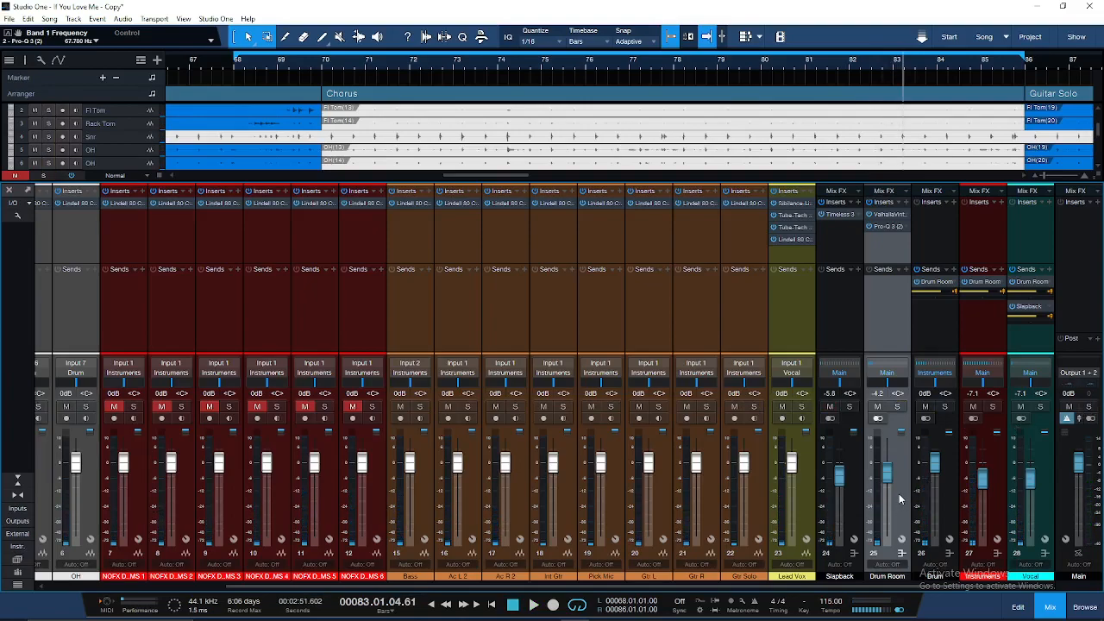
Add a new bus channel and place it between the Slapback and Drum Room buses
left_click(944, 488)
right_click(947, 488)
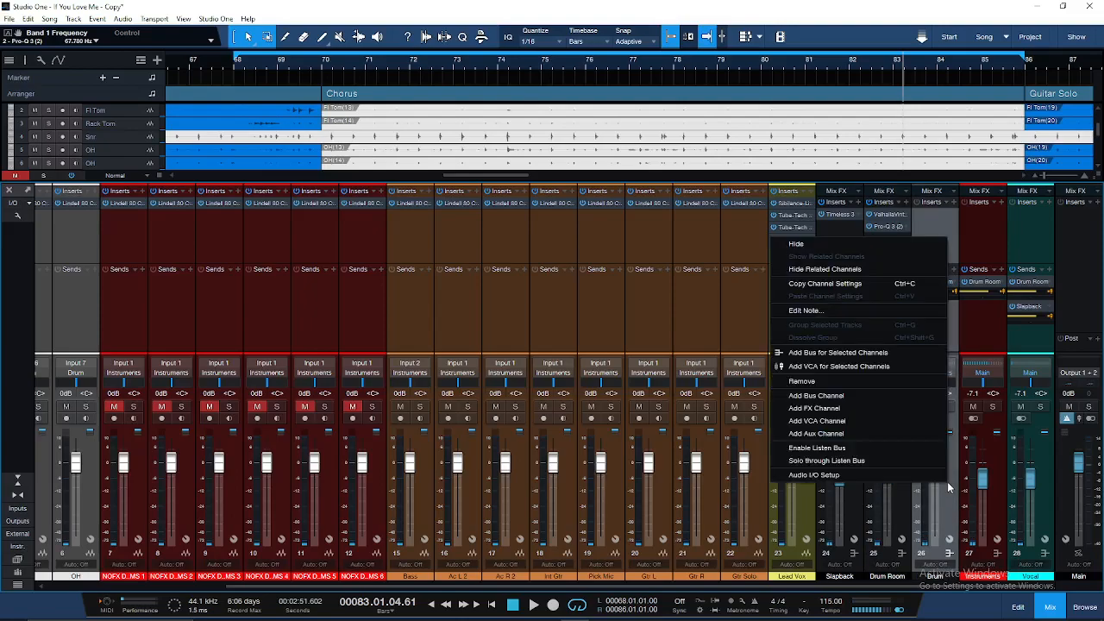
left_click(824, 396)
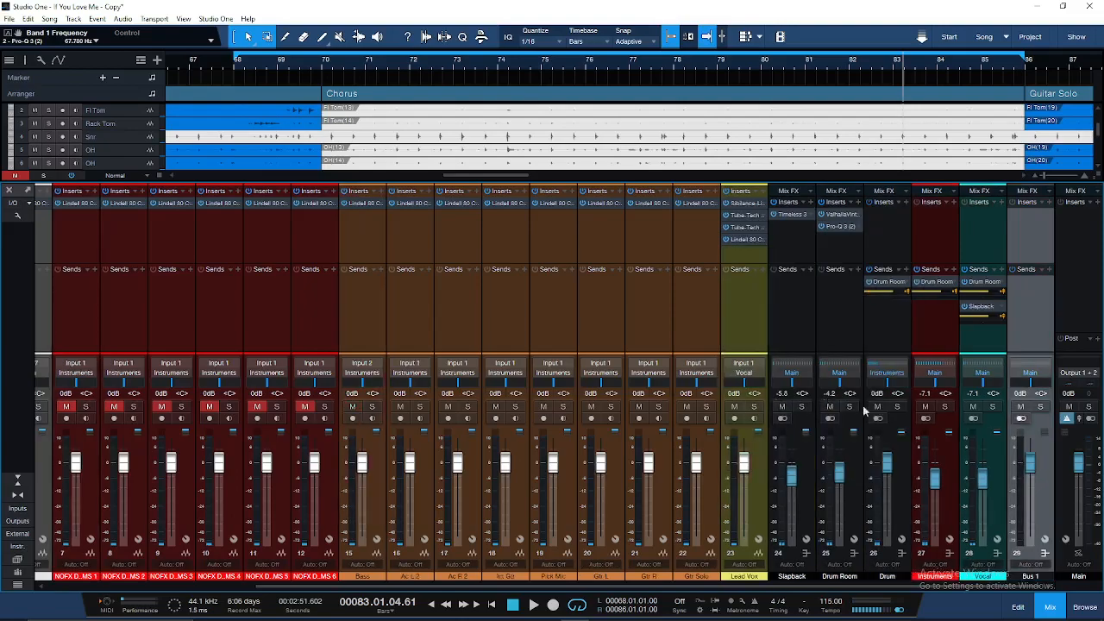
left_click_drag(1044, 457, 826, 479)
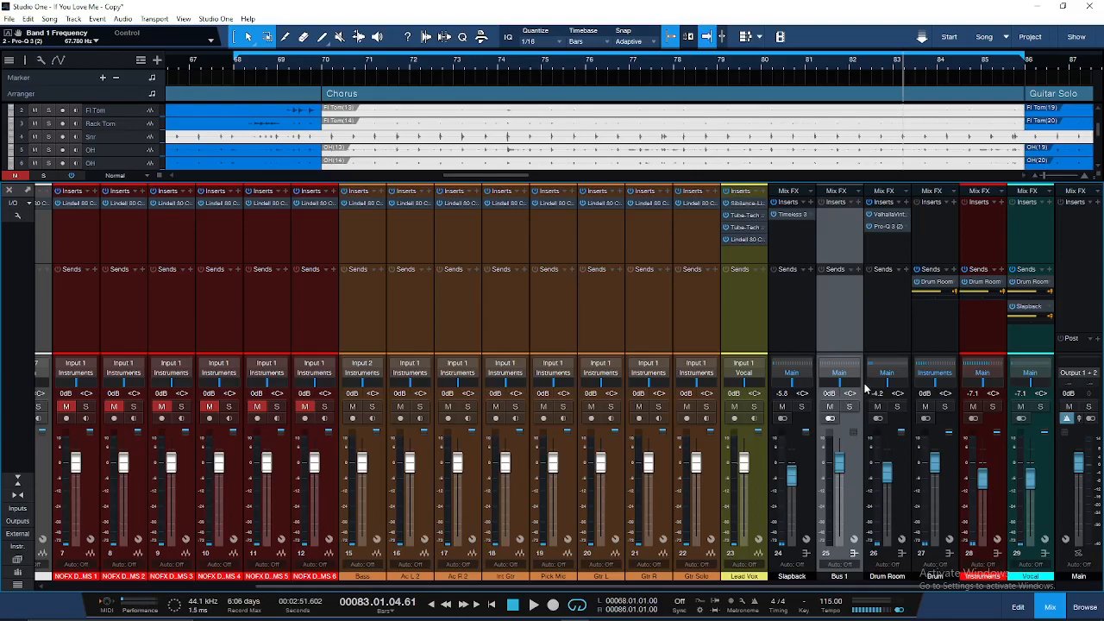
Send the Drum Room bus to the new bus at 0 dB and rename that bus Parallel Drums
left_click(907, 270)
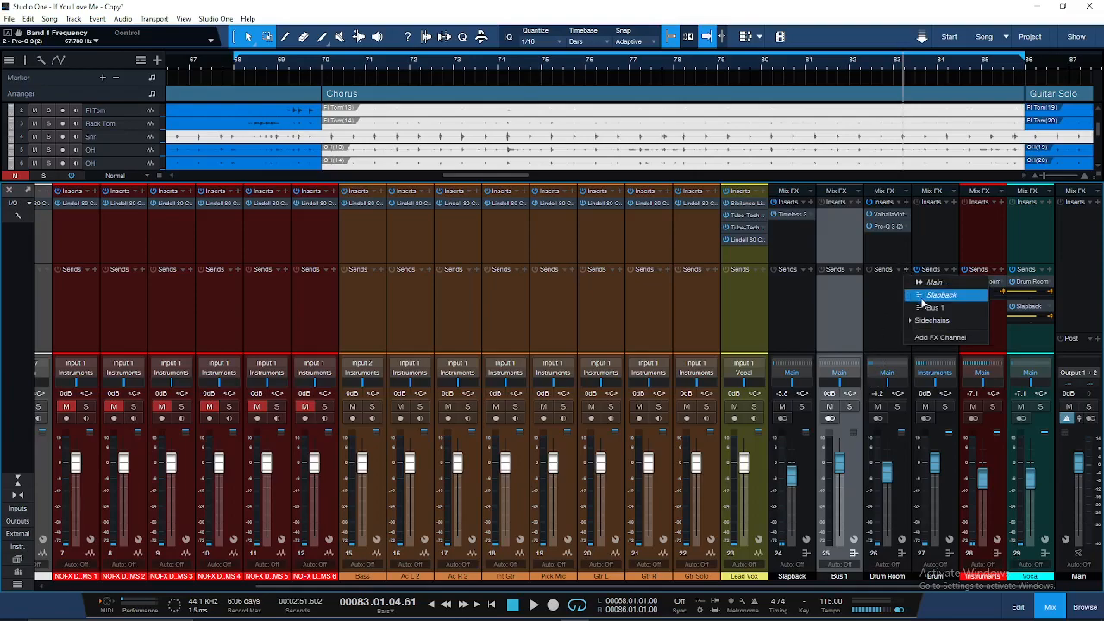
left_click(927, 307)
double_click(838, 575)
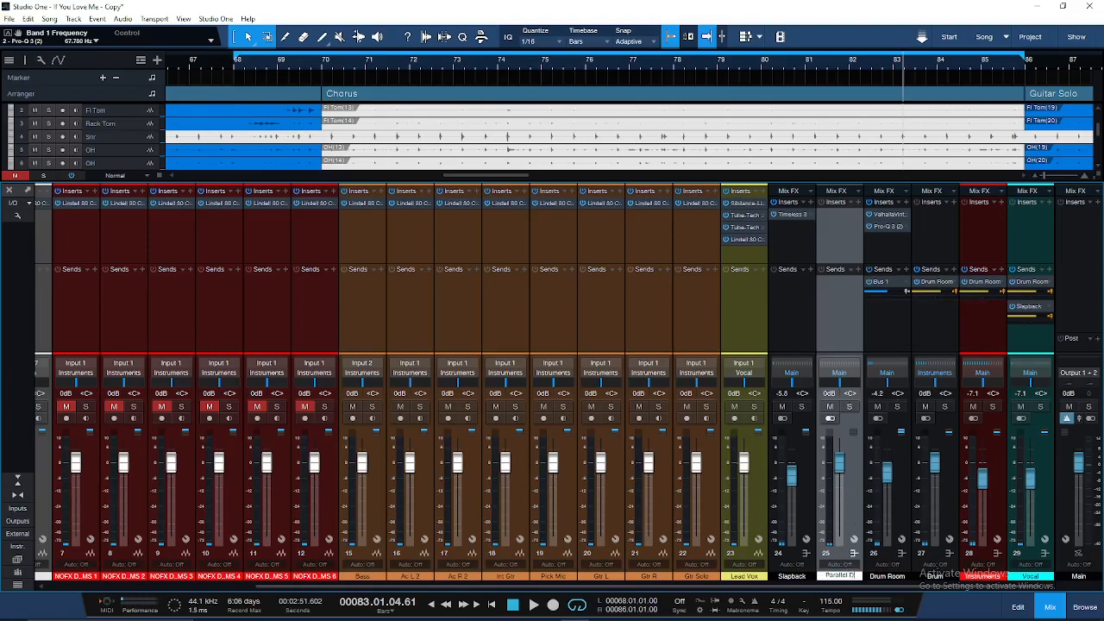
key("Return")
left_click(893, 293)
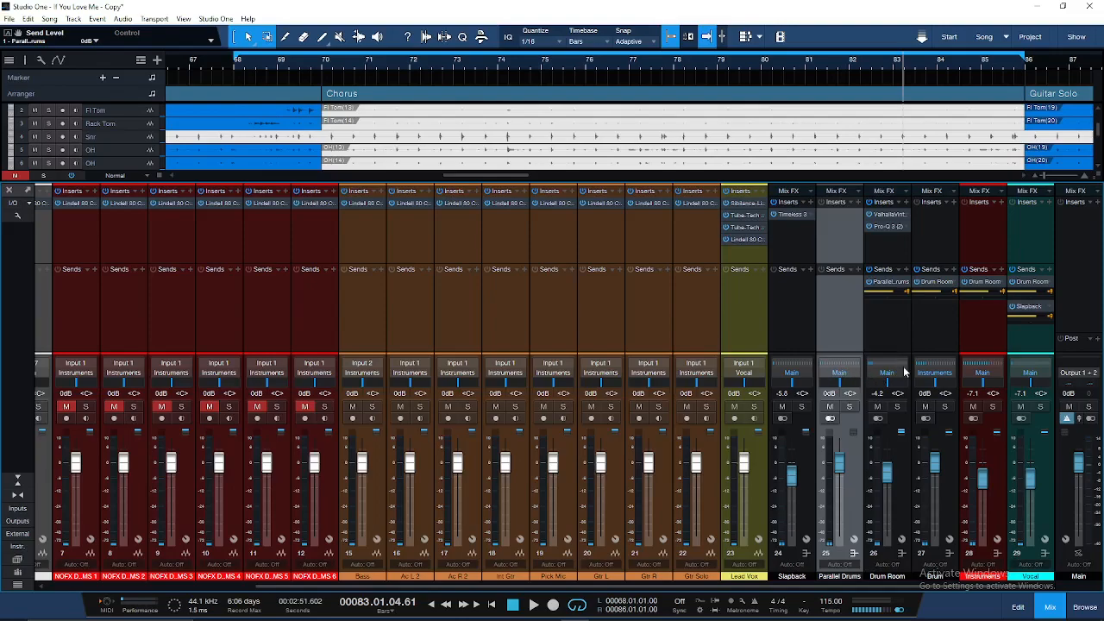
Keep the Parallel Drums output on Main and add a send from the Drum bus to Parallel Drums
left_click(850, 376)
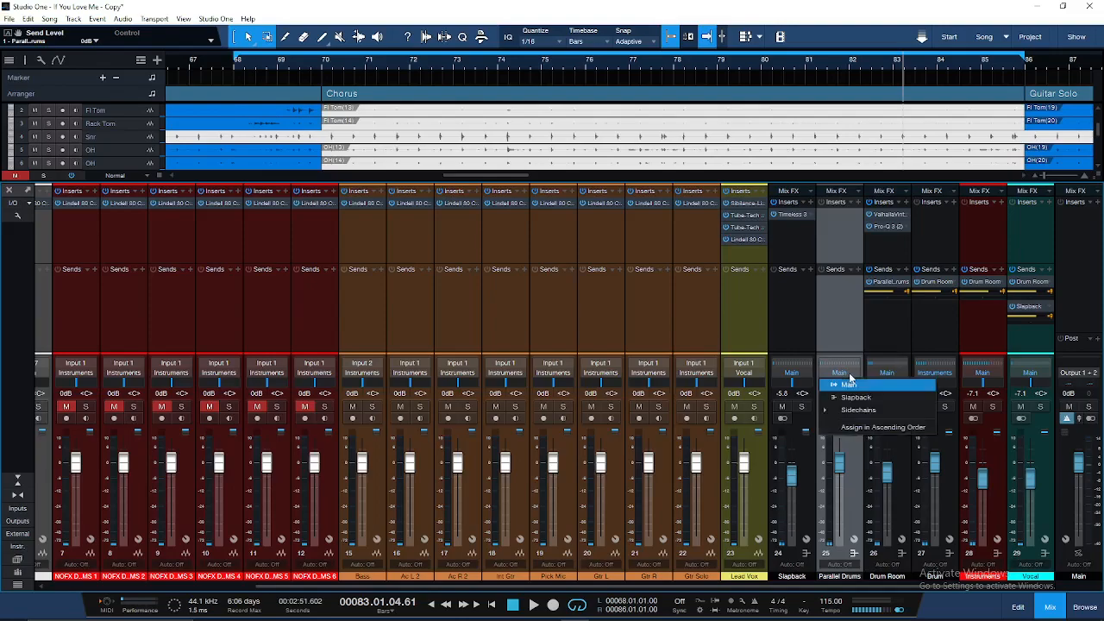
left_click(850, 377)
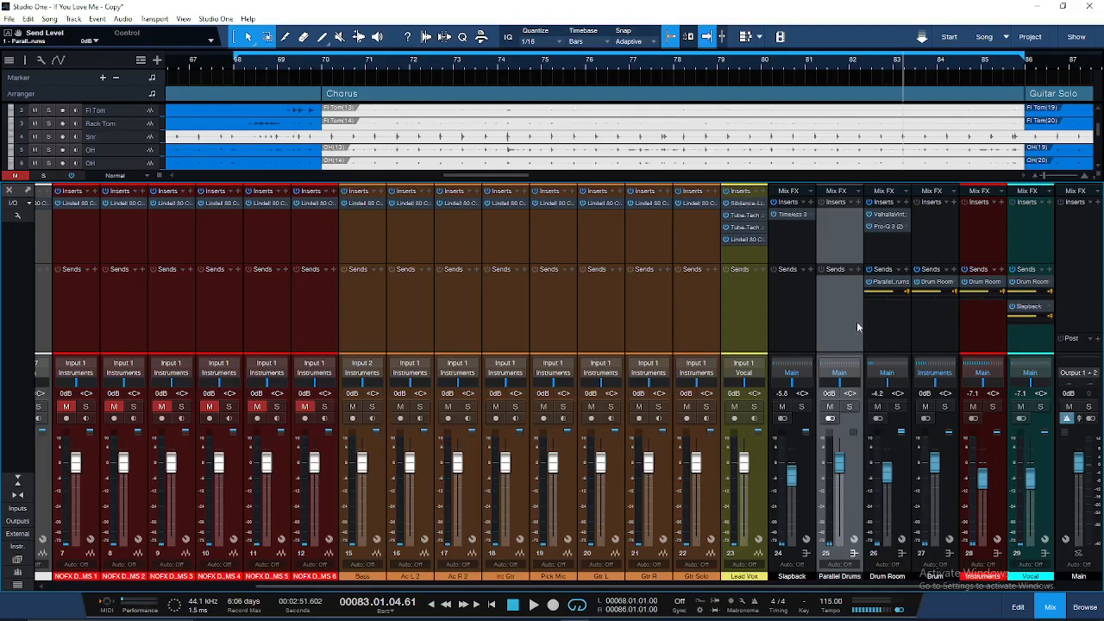
left_click(954, 276)
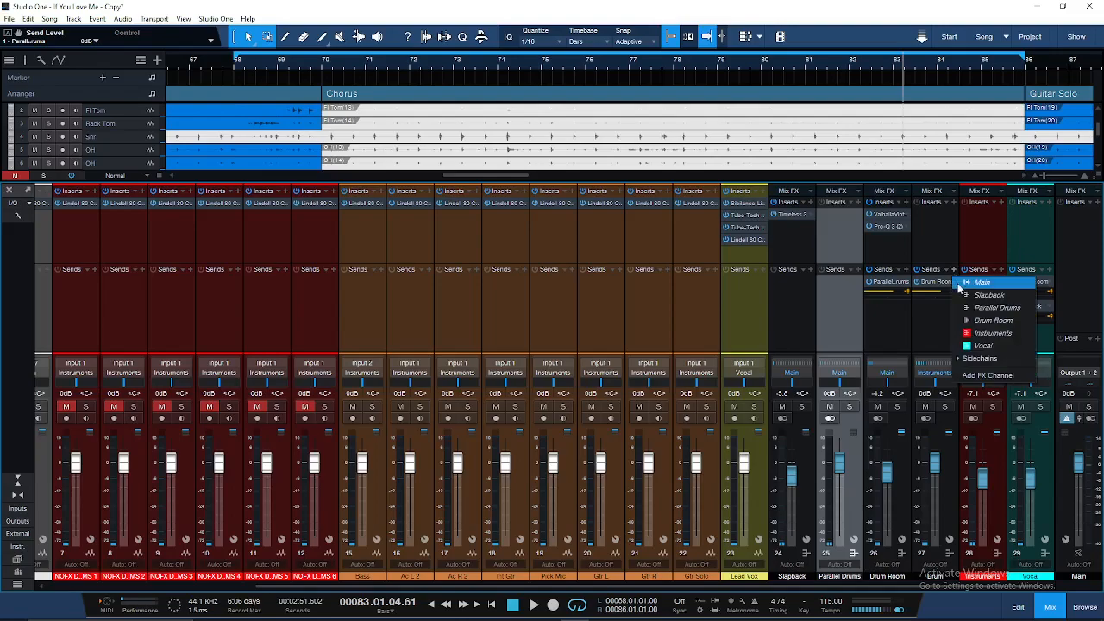
left_click(974, 320)
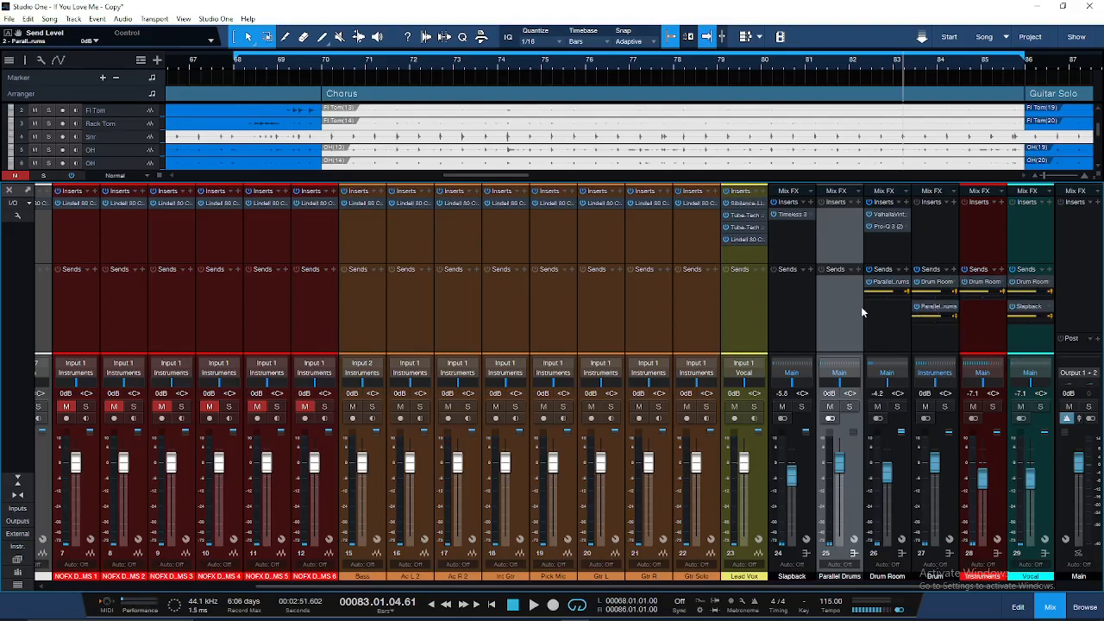
Insert the Molot compressor from Compressors & Limiters on the Parallel Drums bus and toggle its filter switch
left_click(859, 203)
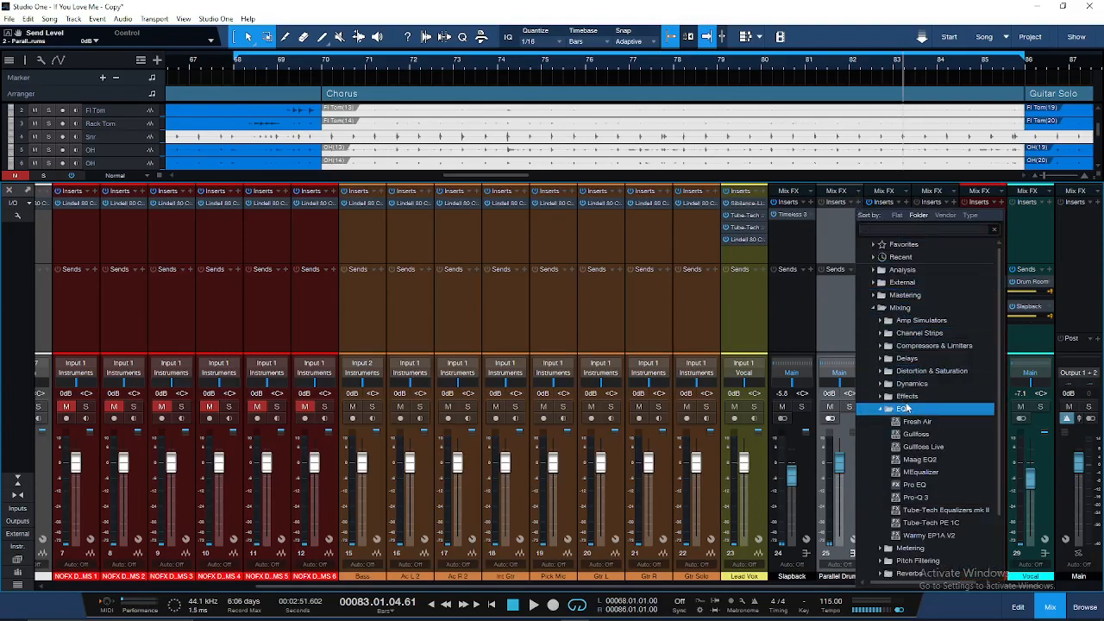
left_click(906, 408)
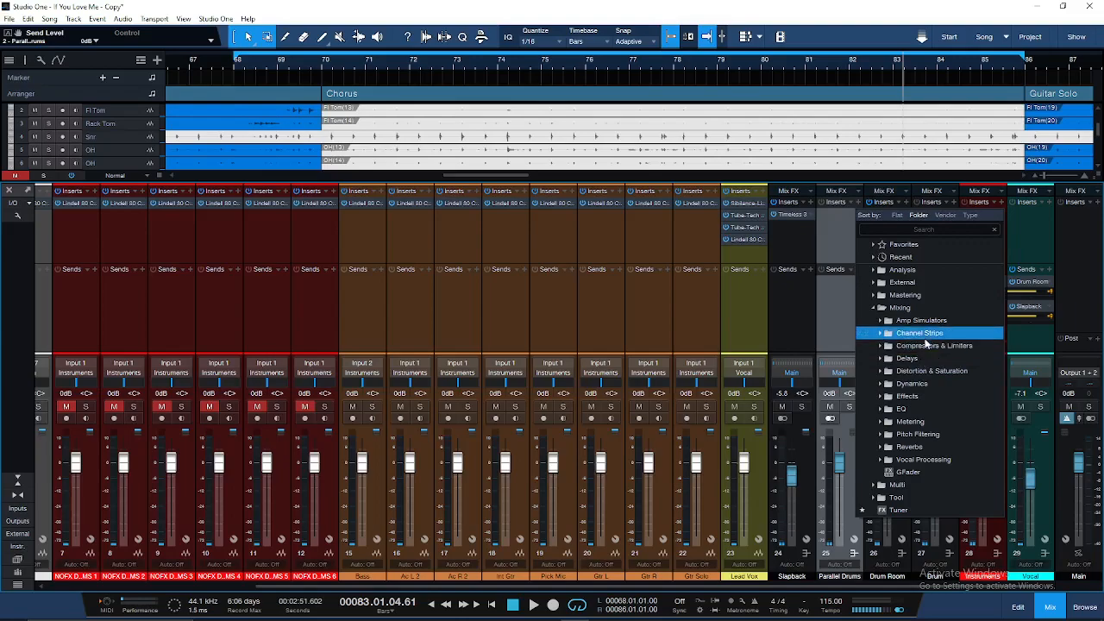
left_click(927, 345)
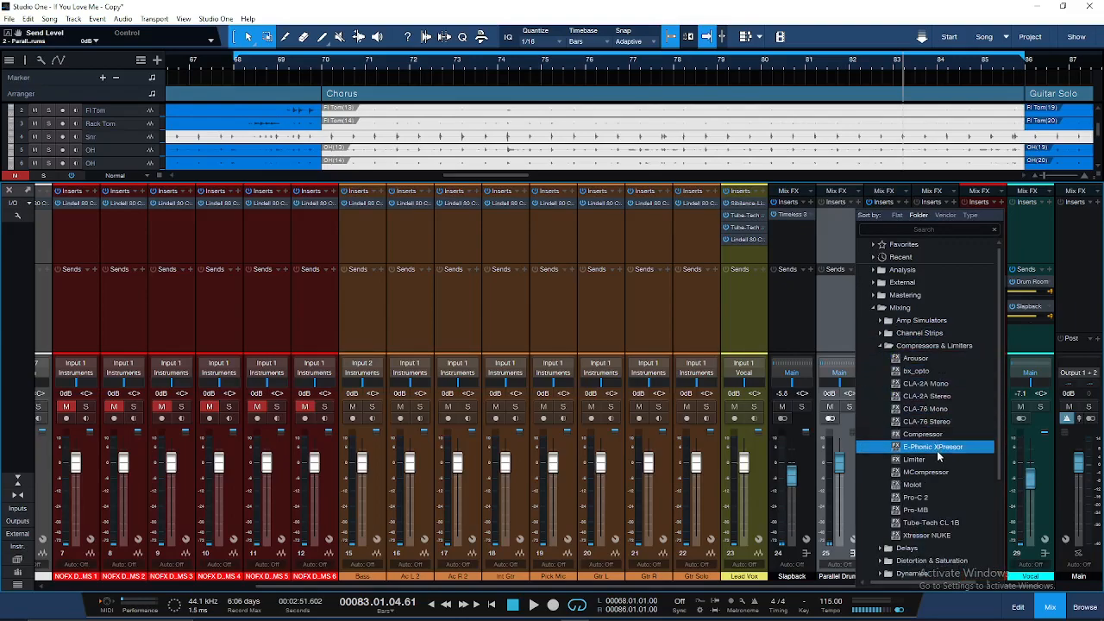
left_click(928, 485)
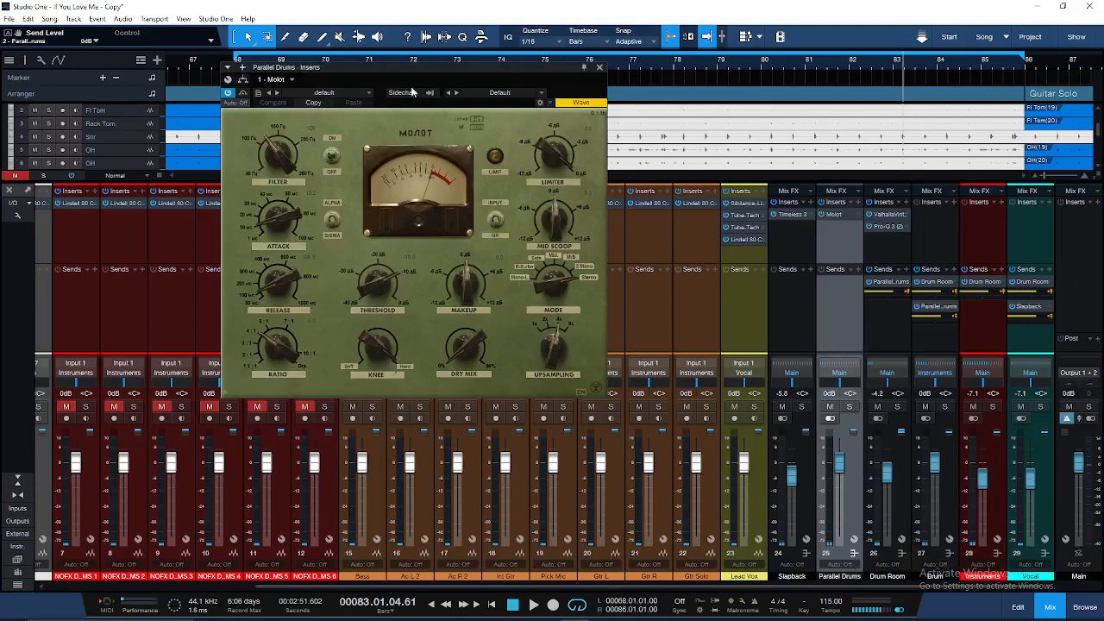
left_click_drag(414, 73, 488, 130)
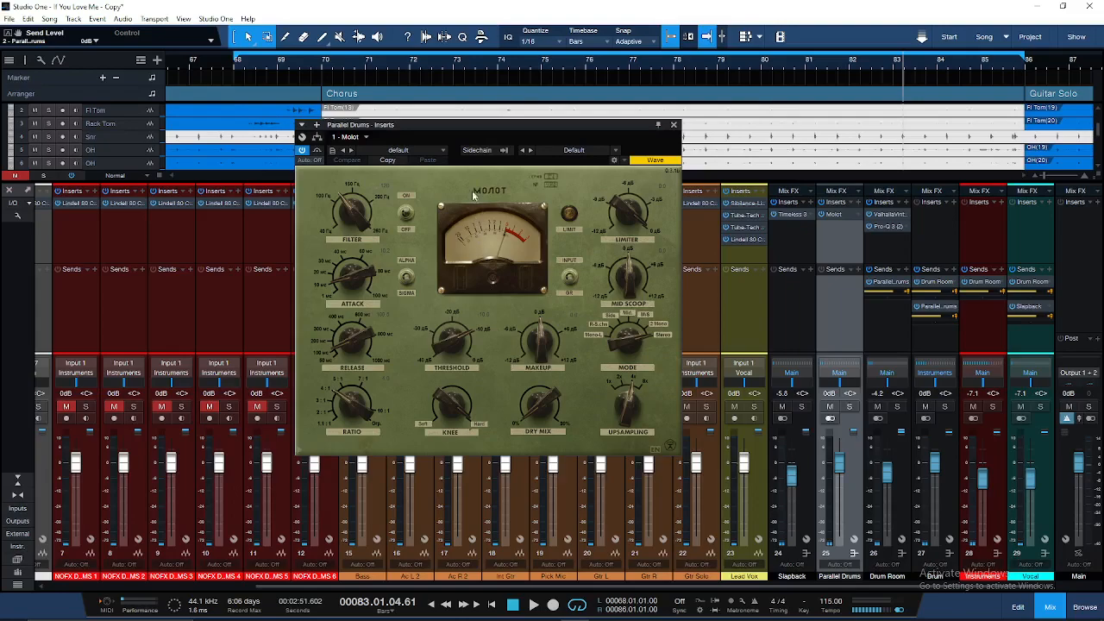
left_click_drag(472, 128, 504, 150)
left_click(440, 235)
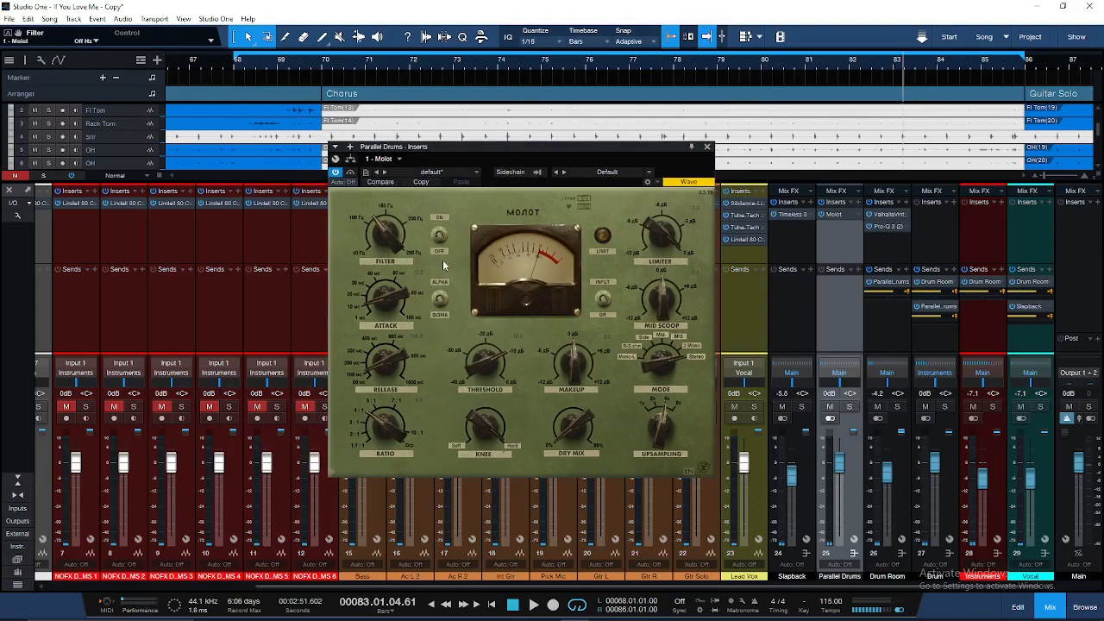
left_click(441, 235)
Solo the Parallel Drums bus, play the section from the loop start, and take the Drum bus out of solo
left_click(851, 407)
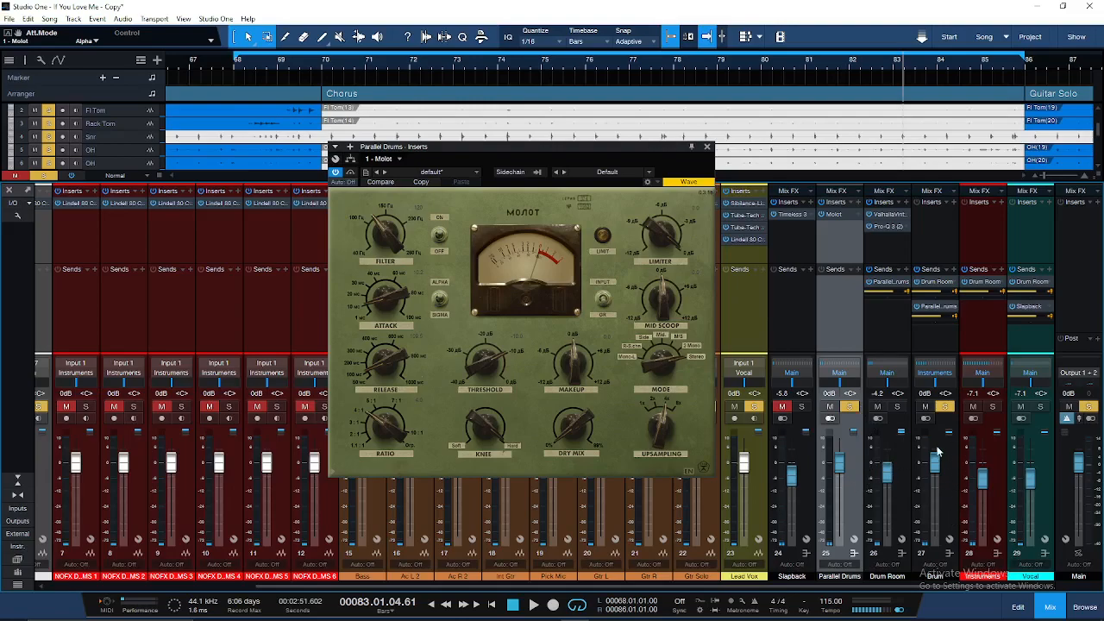
key("KP_0")
key("space")
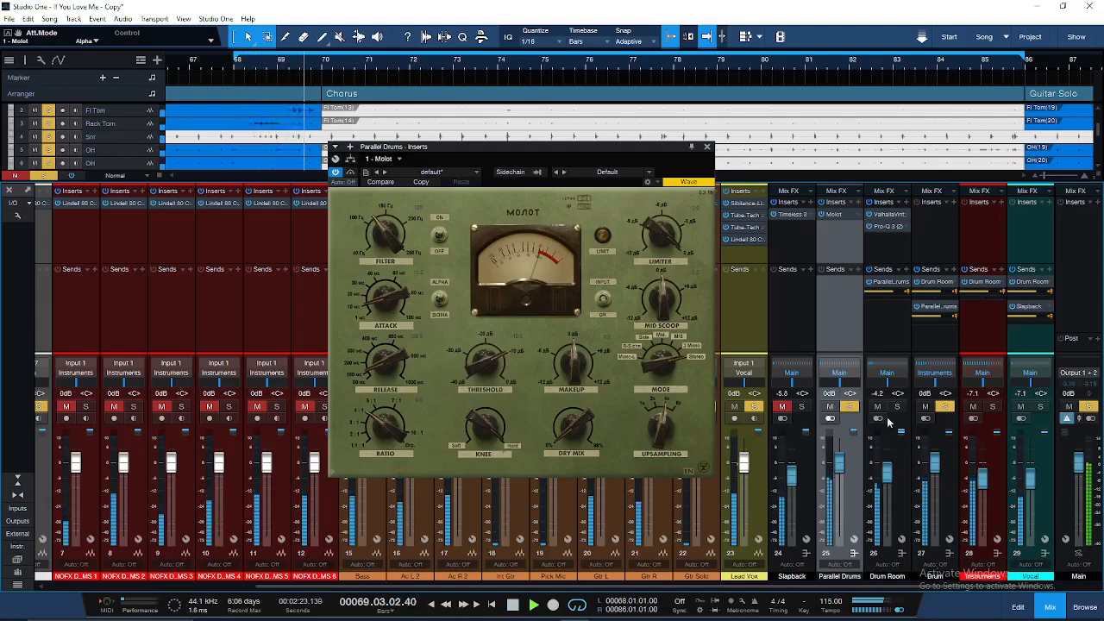
left_click(945, 407)
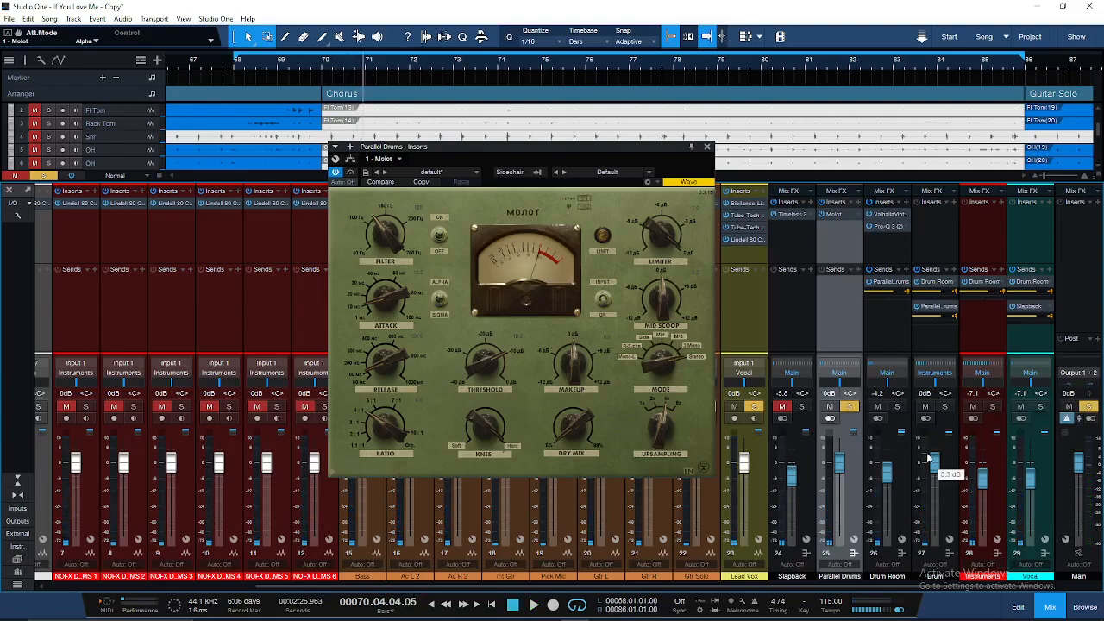
left_click(902, 444)
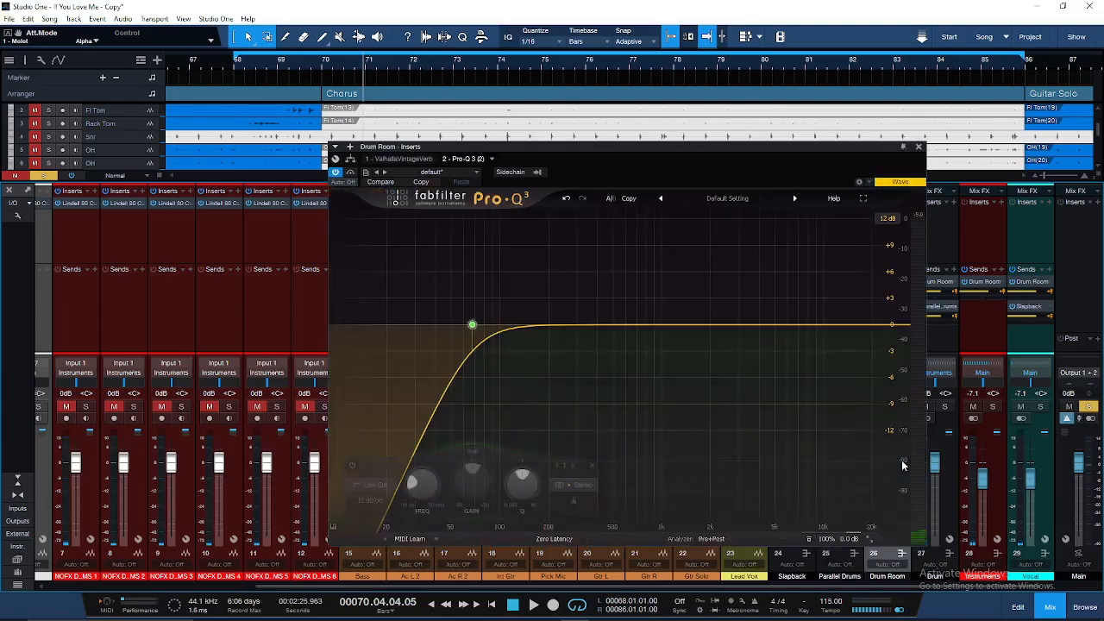
left_click(921, 140)
left_click(927, 146)
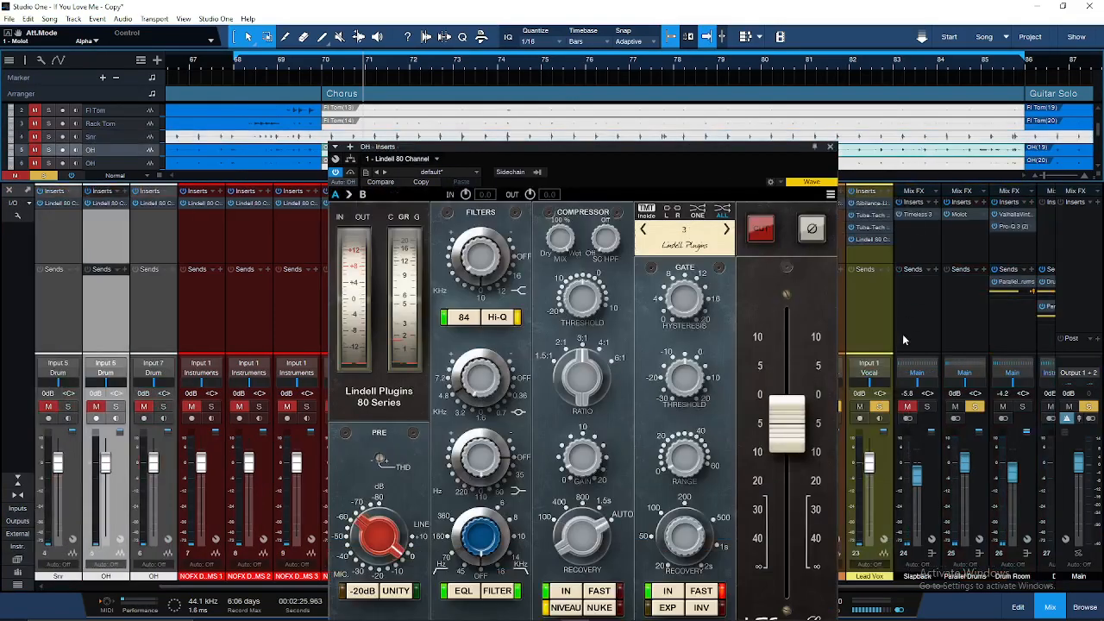
left_click(830, 146)
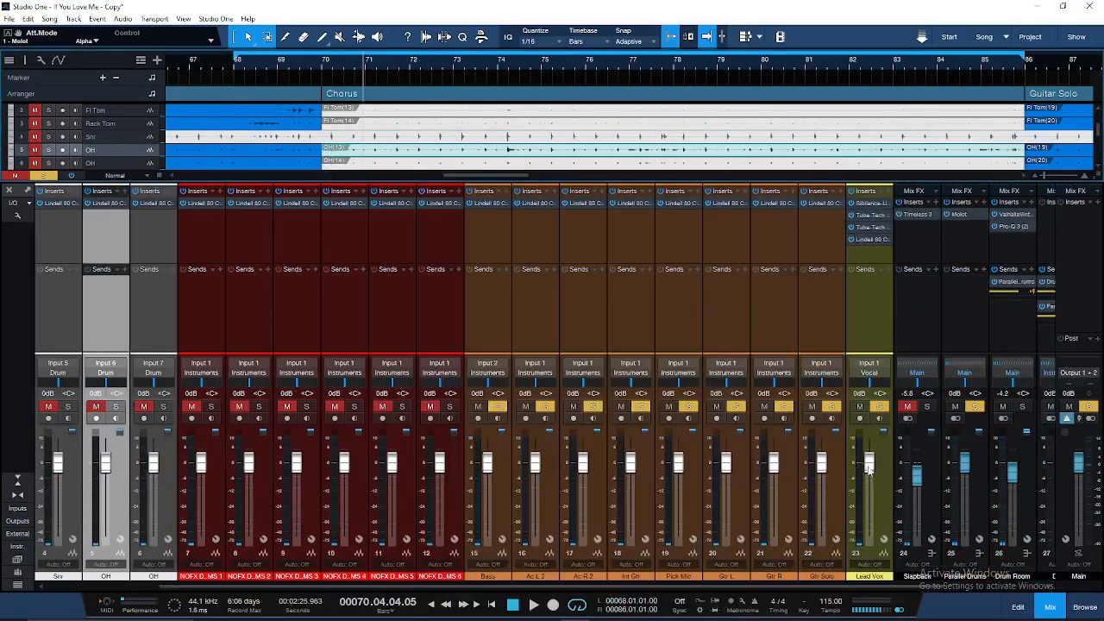
left_click(932, 477)
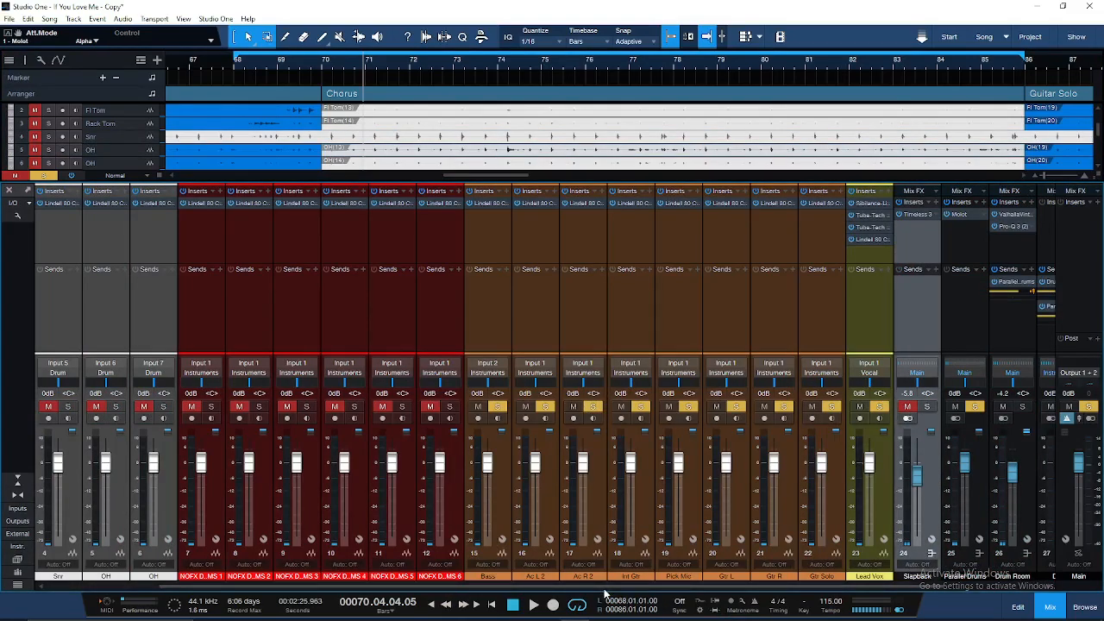
Add another bus channel and place it between the Lead Vox channel and the Slapback bus
scroll(914, 509, "right", 3)
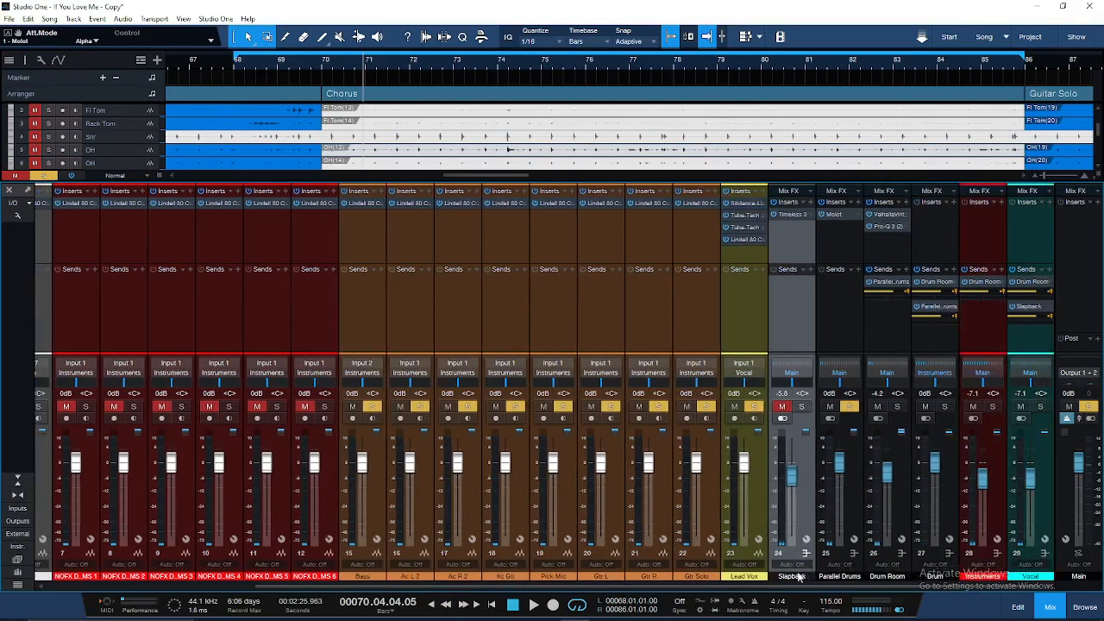
left_click(896, 495)
right_click(897, 495)
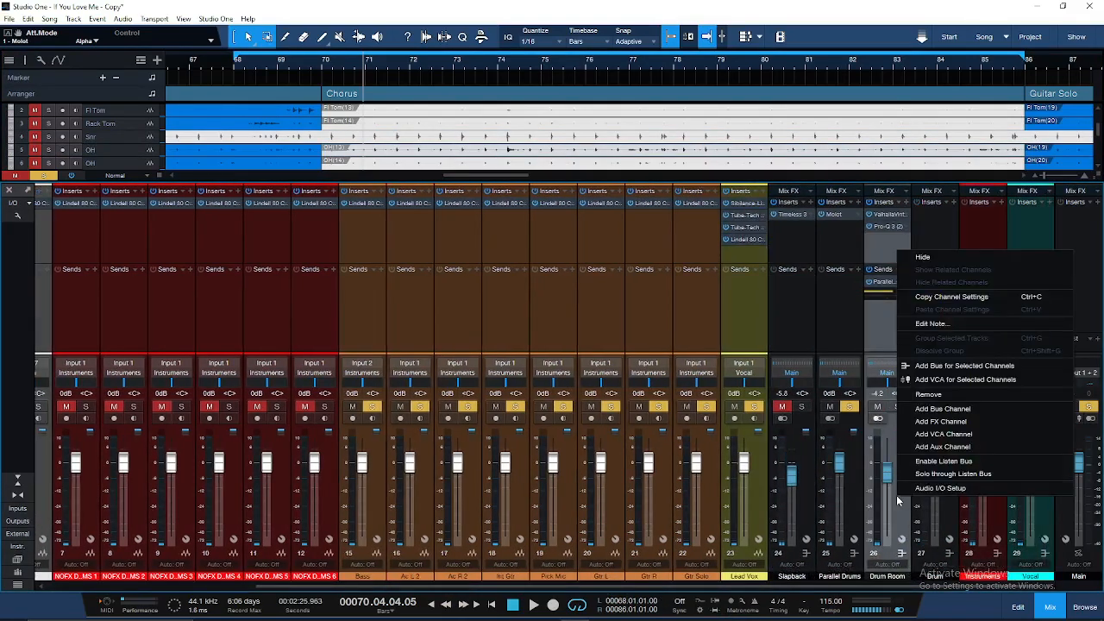
left_click(947, 409)
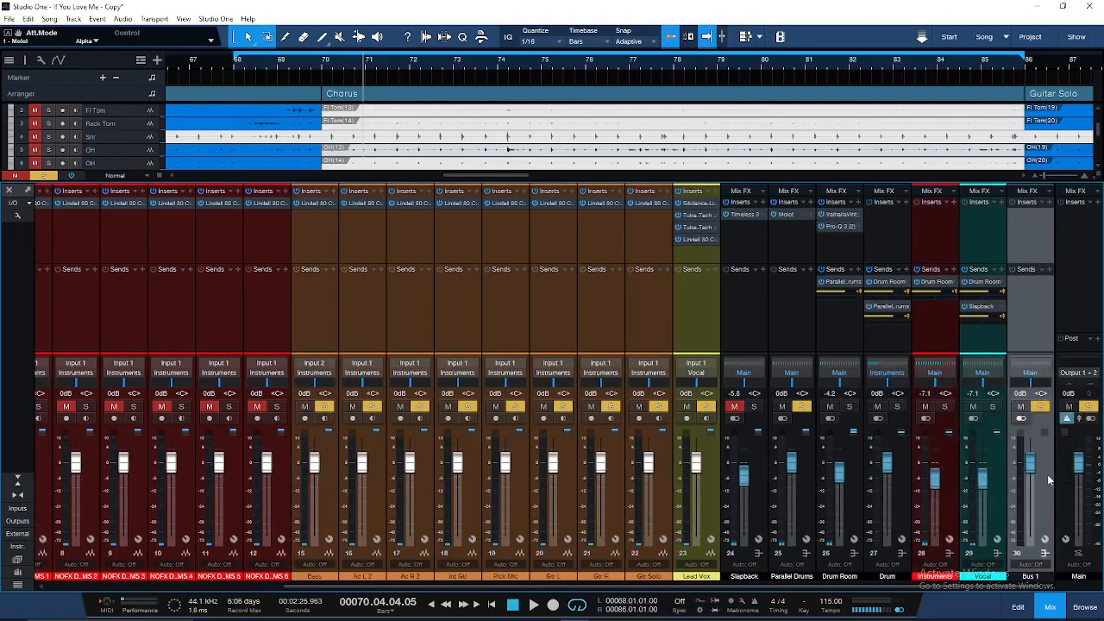
left_click_drag(1047, 500, 735, 528)
Rename the new bus Main Reverb and copy the Drum Room bus's ValhallaVintageVerb insert onto it
double_click(744, 575)
type("Main Reverb")
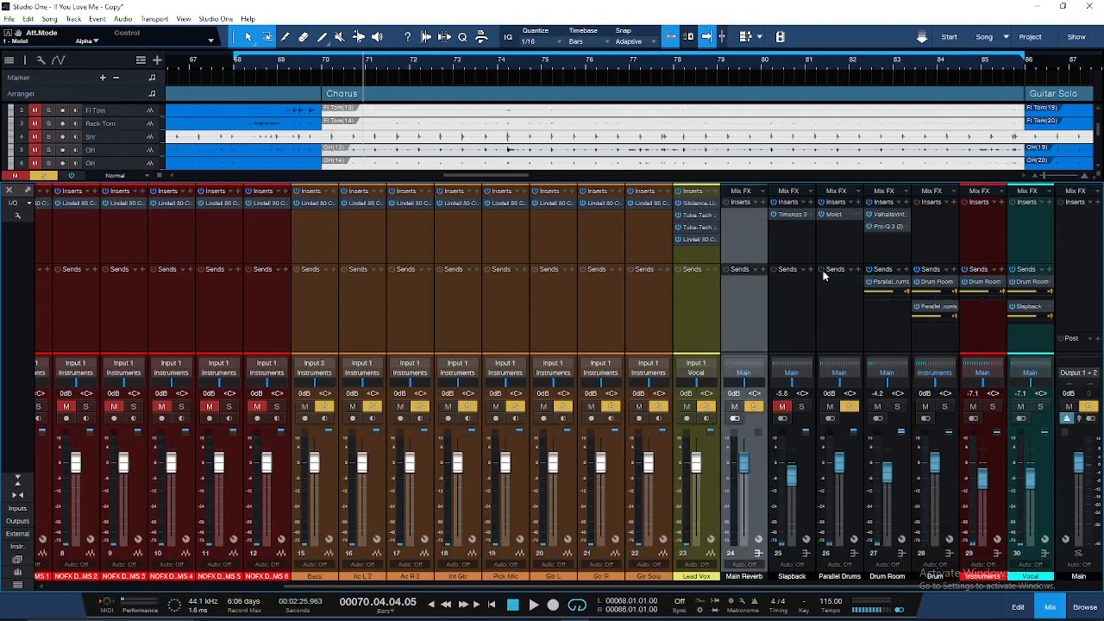
left_click_drag(885, 214, 740, 210)
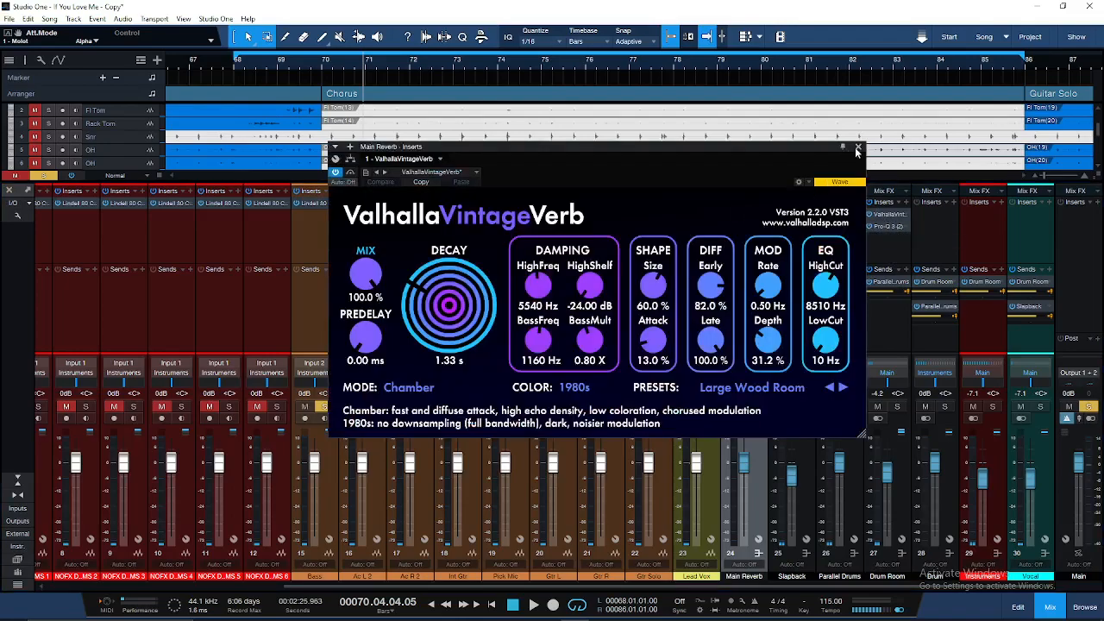
left_click(857, 148)
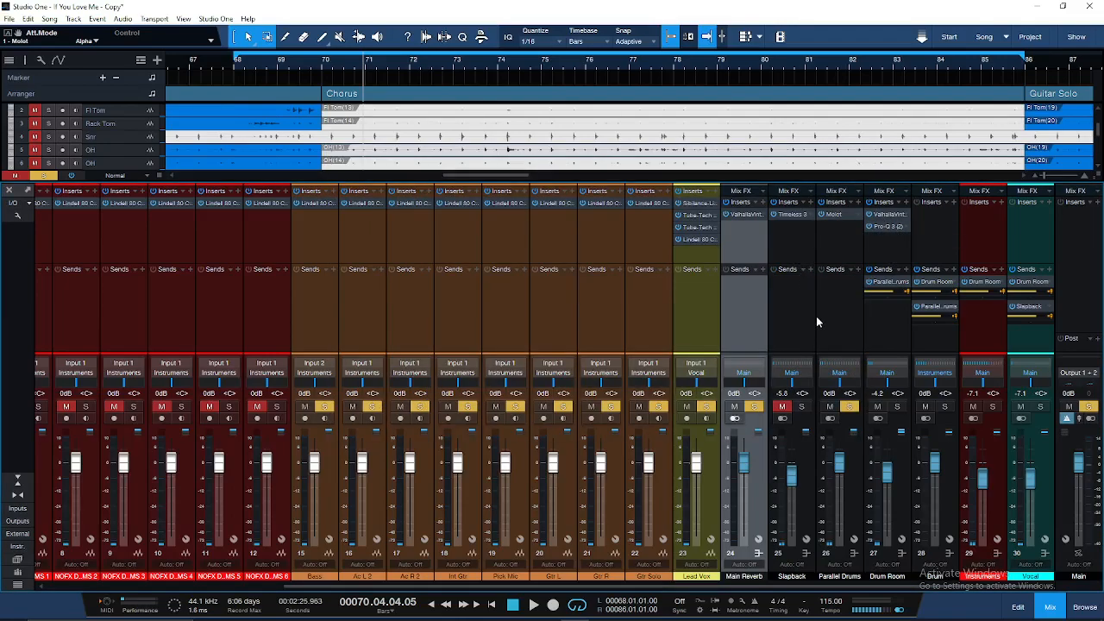
Redirect the Vocal bus's Drum Room send and the Instruments bus's Drum Room send to Main Reverb
left_click(1049, 282)
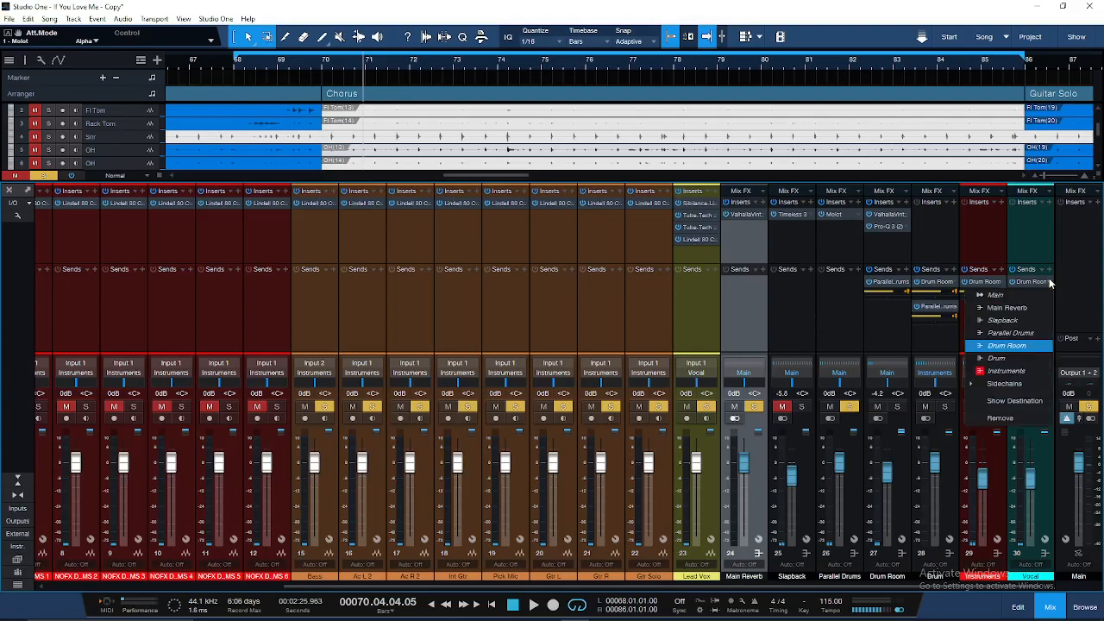
left_click(1015, 320)
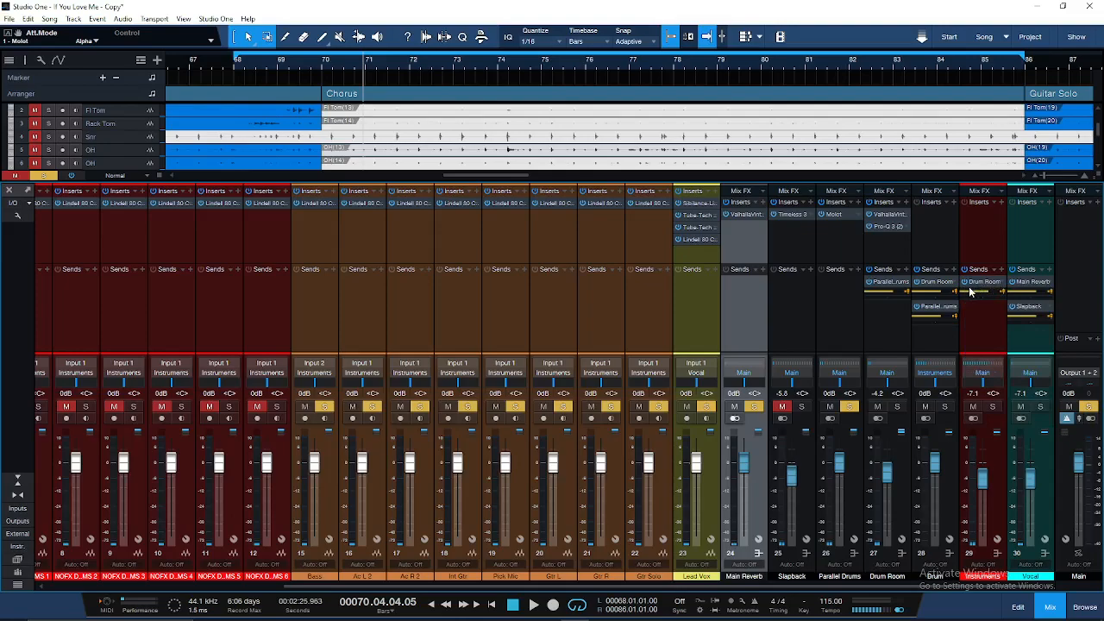
left_click(1003, 285)
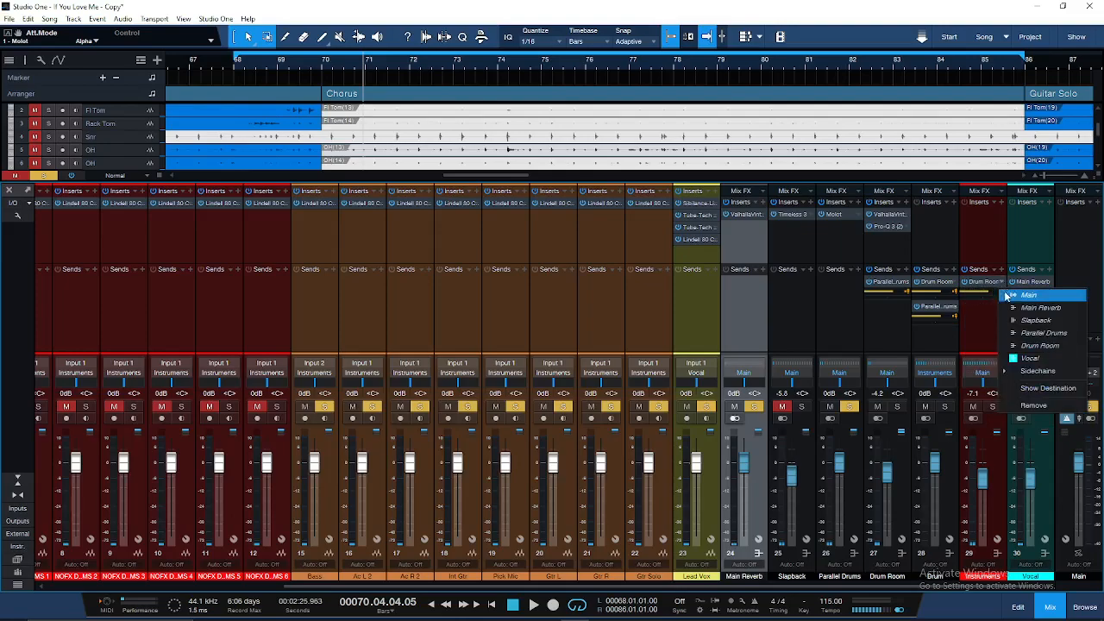
left_click(1023, 295)
left_click(1003, 284)
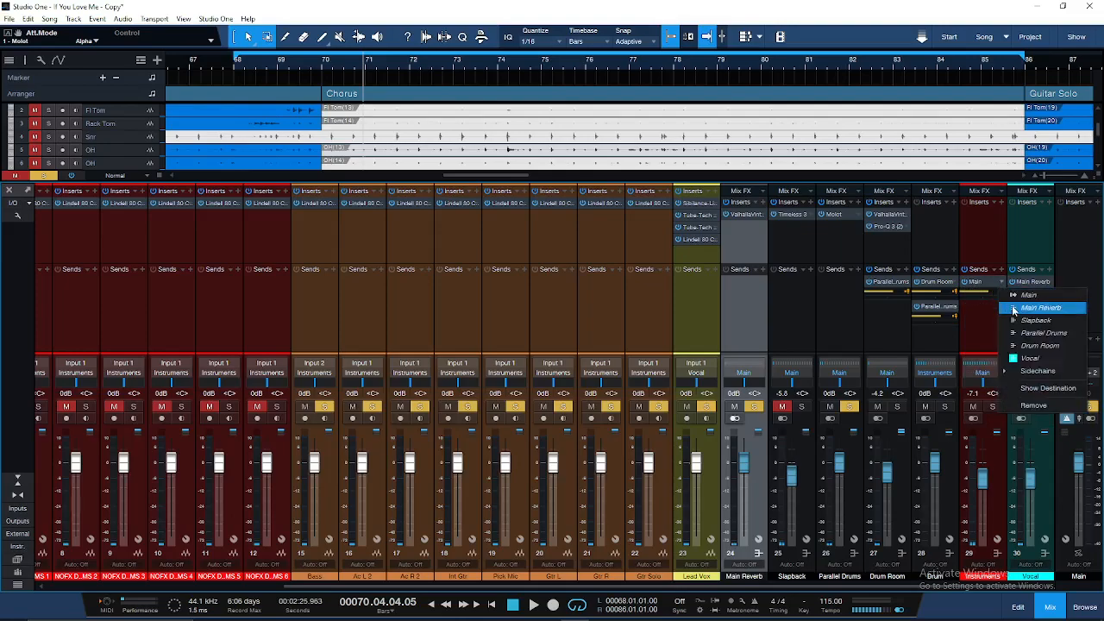
left_click(1035, 308)
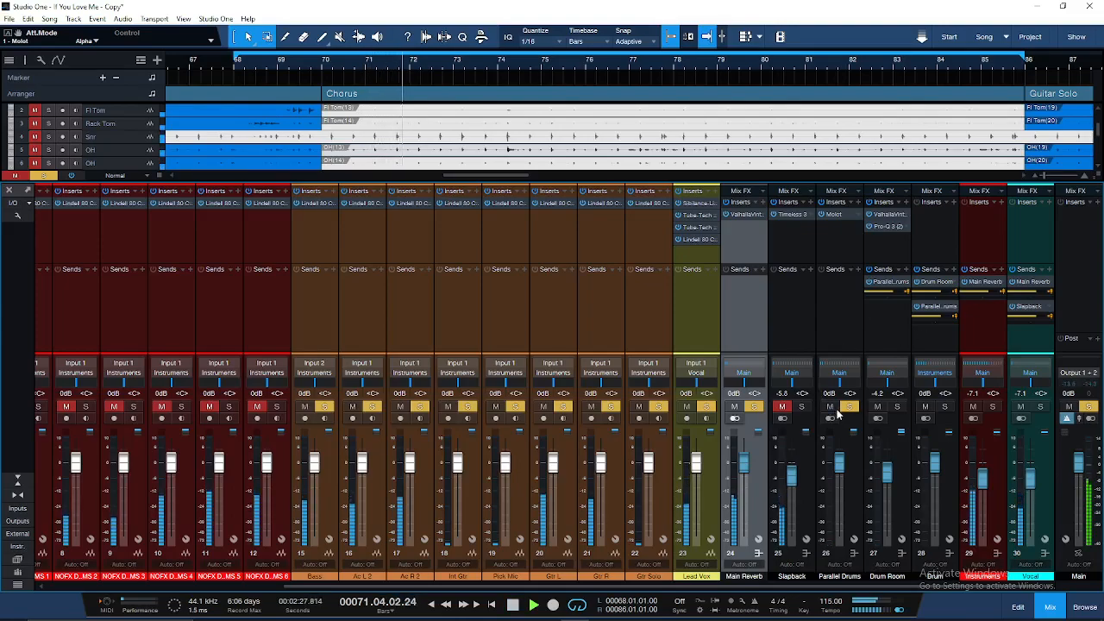
Audition the Main Reverb bus during playback while toggling solo on the Instruments, Vocal and Parallel Drums buses
left_click(994, 407)
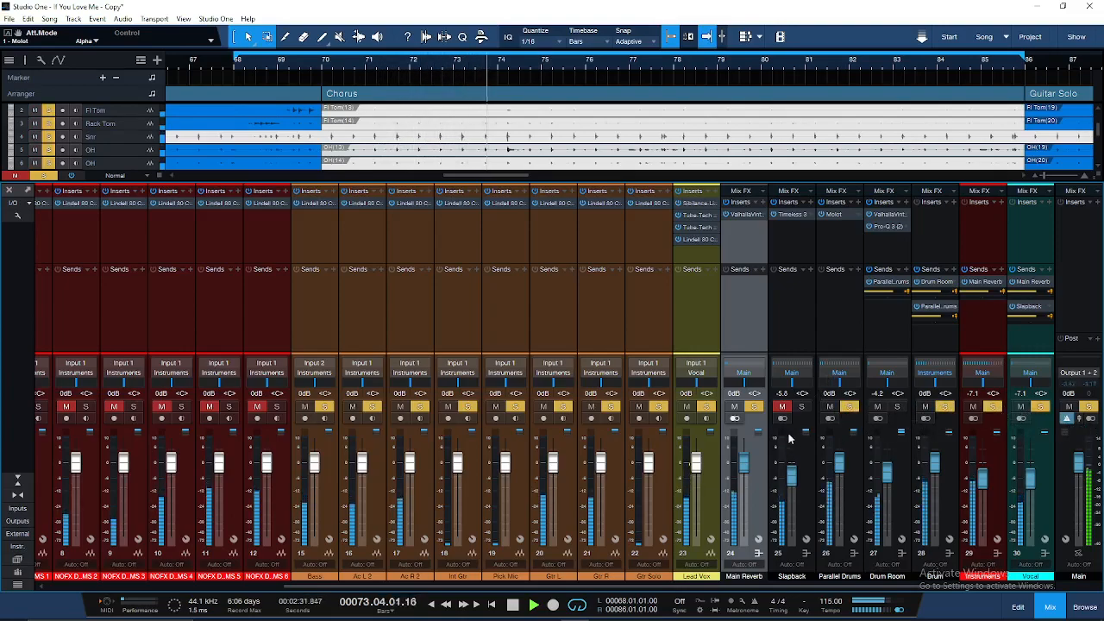
left_click(993, 407)
left_click(1039, 407)
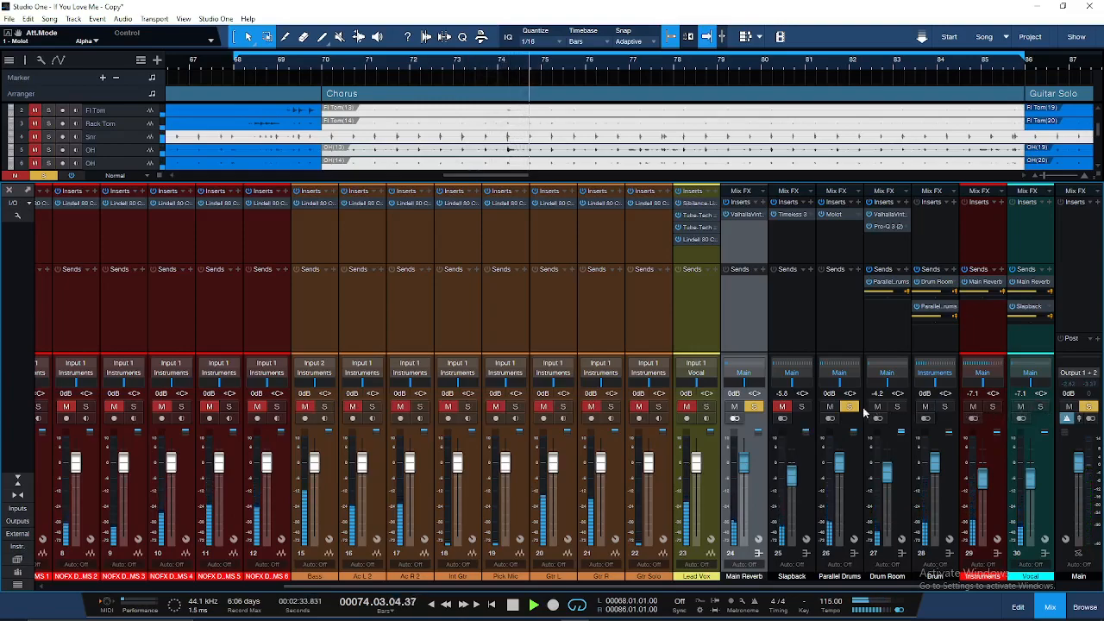
left_click(850, 406)
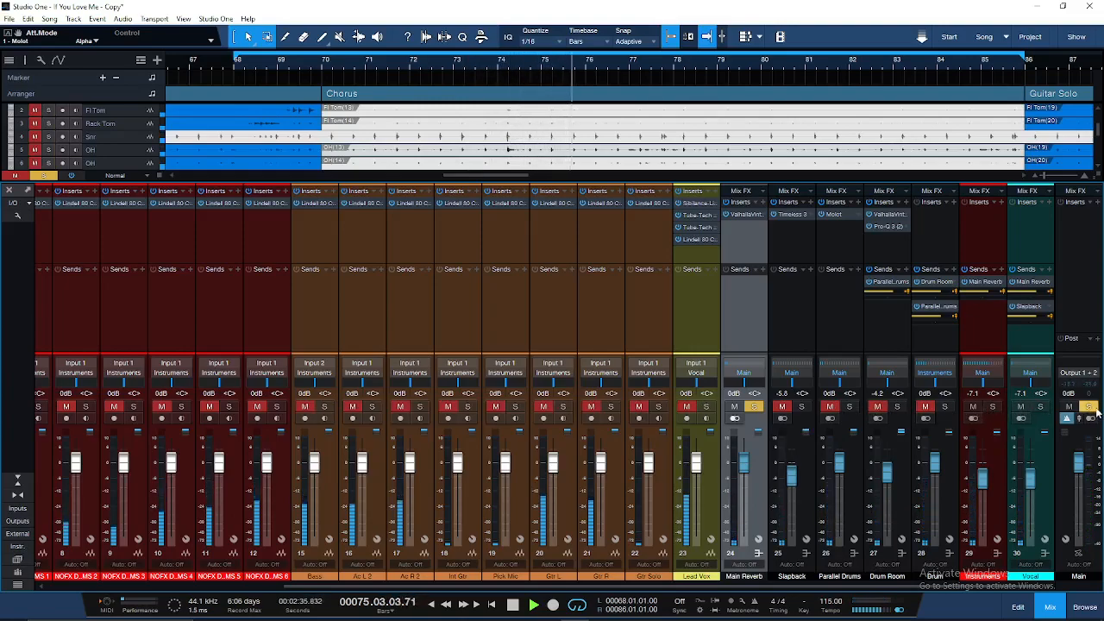
left_click(1094, 409)
left_click(754, 409)
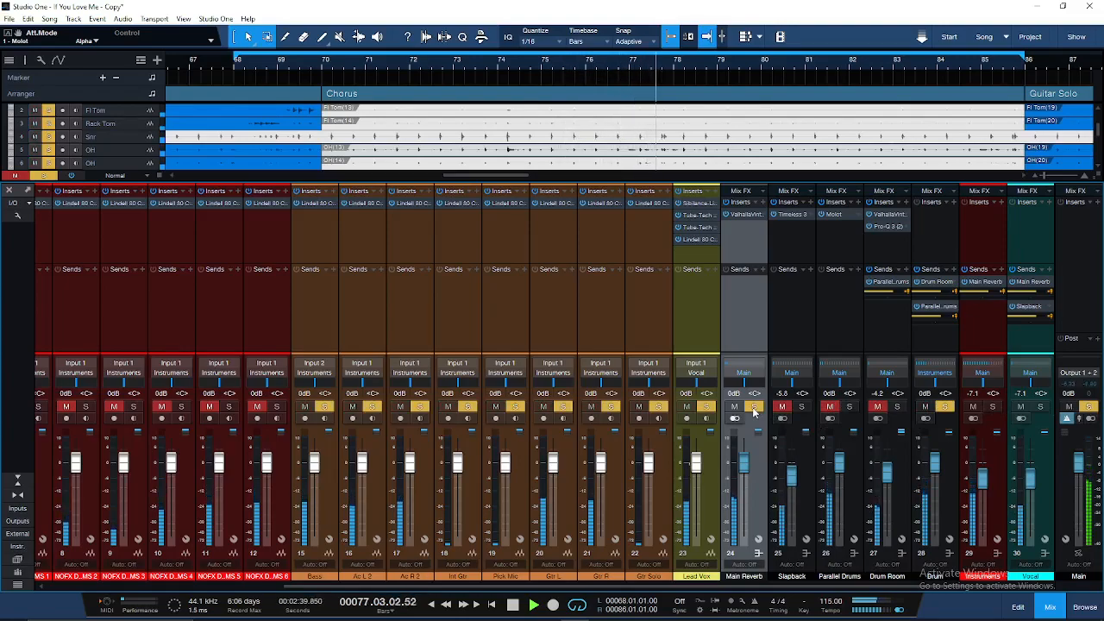
Clear the Main Reverb solo and lower the Drum Room bus to -5.8 dB and the Main Reverb bus to -8.3 dB
left_click_drag(744, 455, 744, 463)
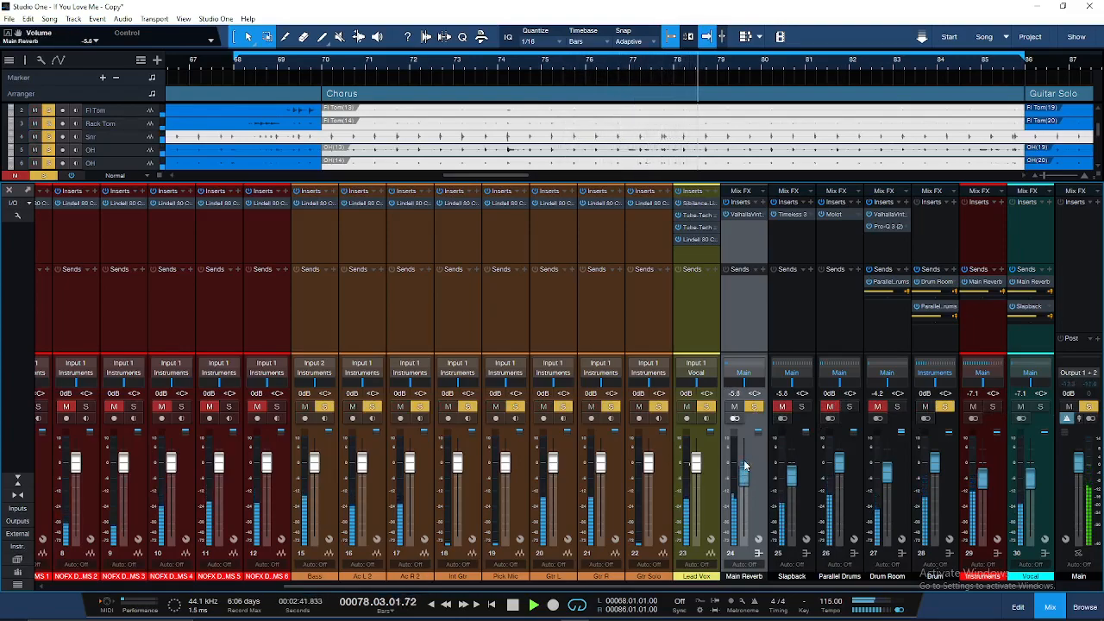
left_click(754, 407)
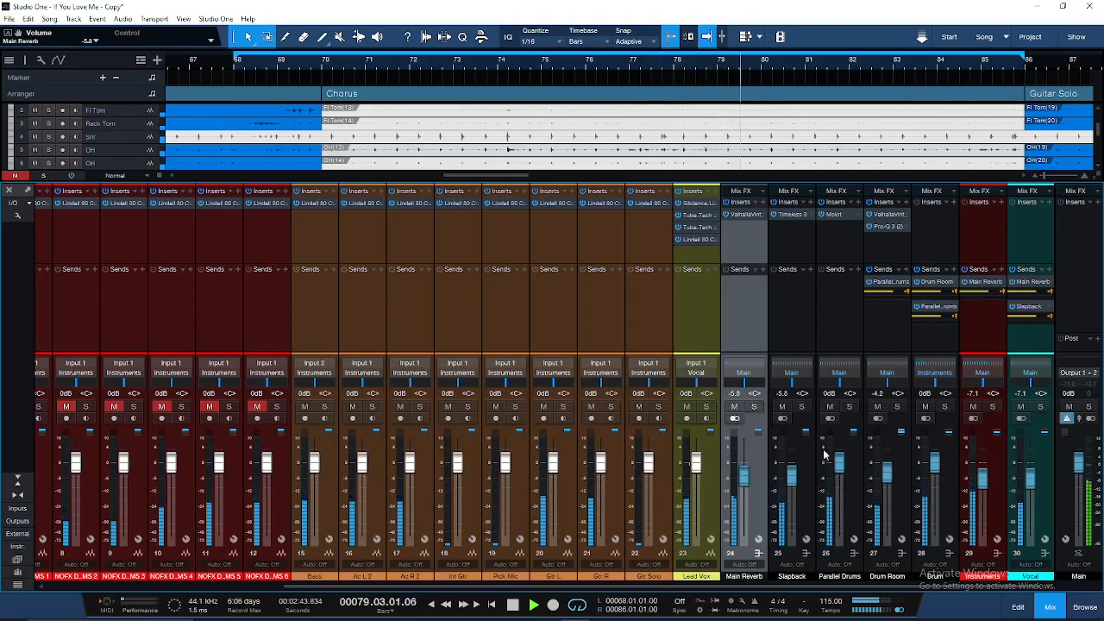
left_click_drag(887, 473, 887, 477)
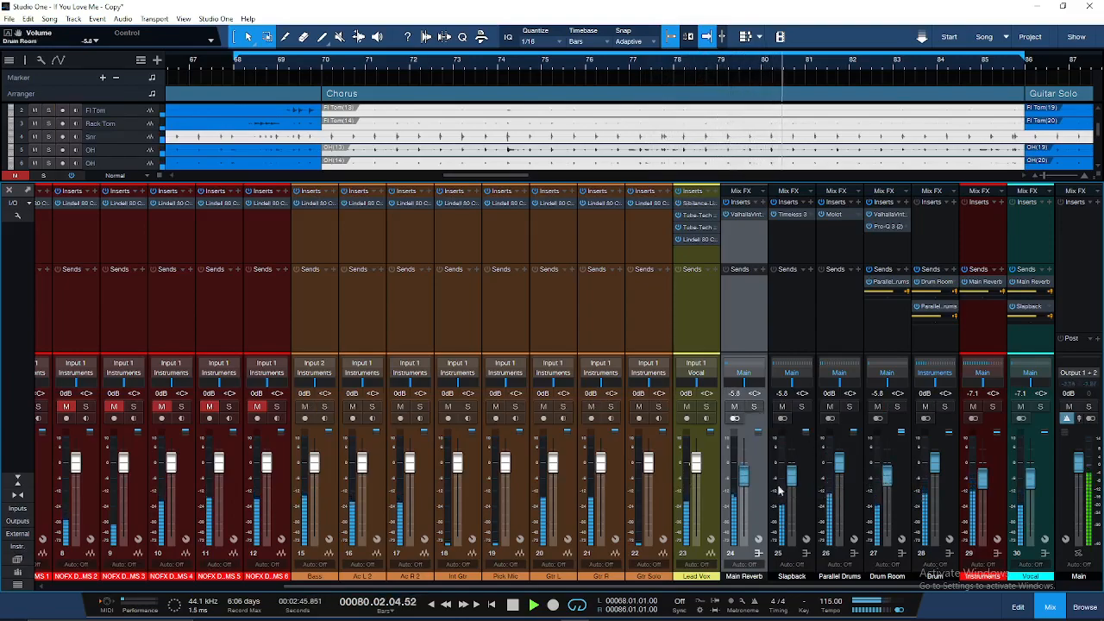
left_click_drag(745, 477, 745, 481)
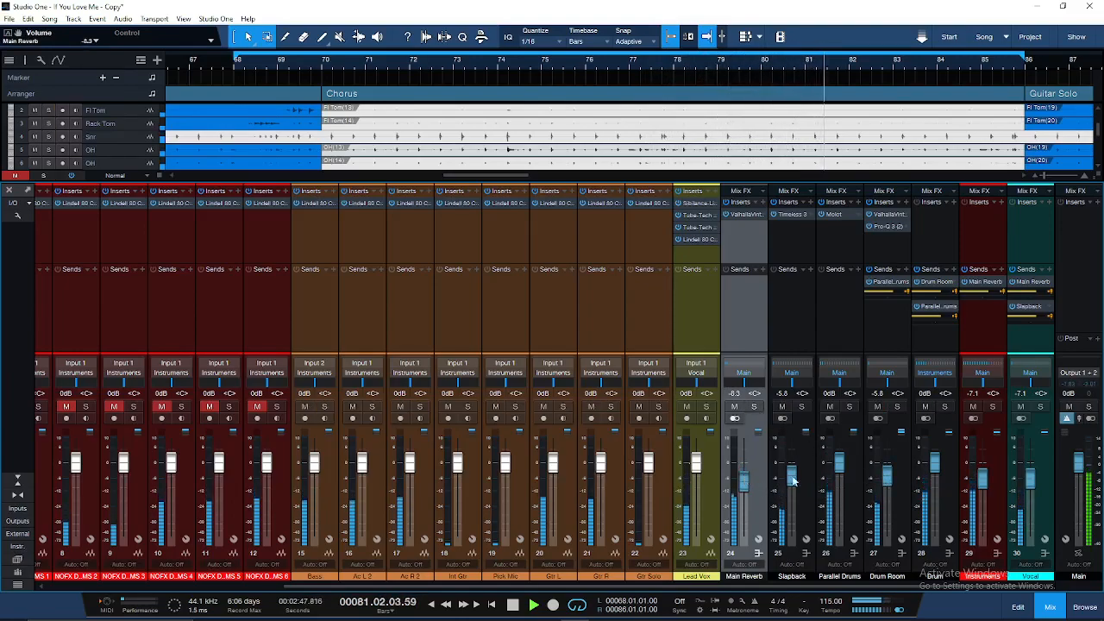
left_click(857, 477)
Open the Parallel Drums bus's Molot compressor, solo that bus, and play from the start of the chorus
left_click(840, 215)
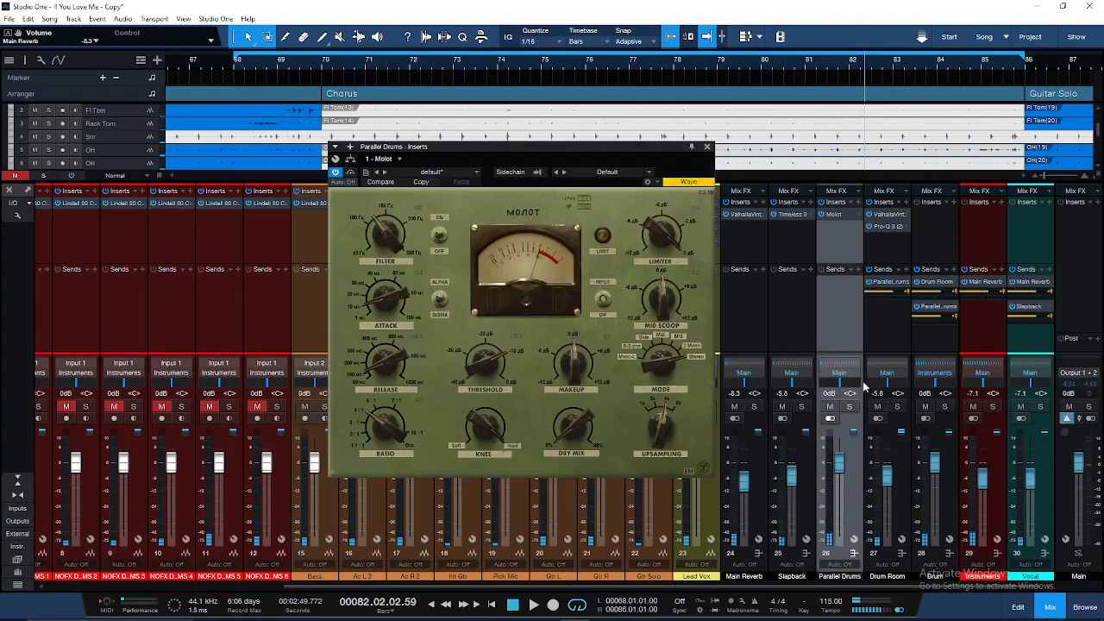
left_click(850, 406)
left_click(331, 70)
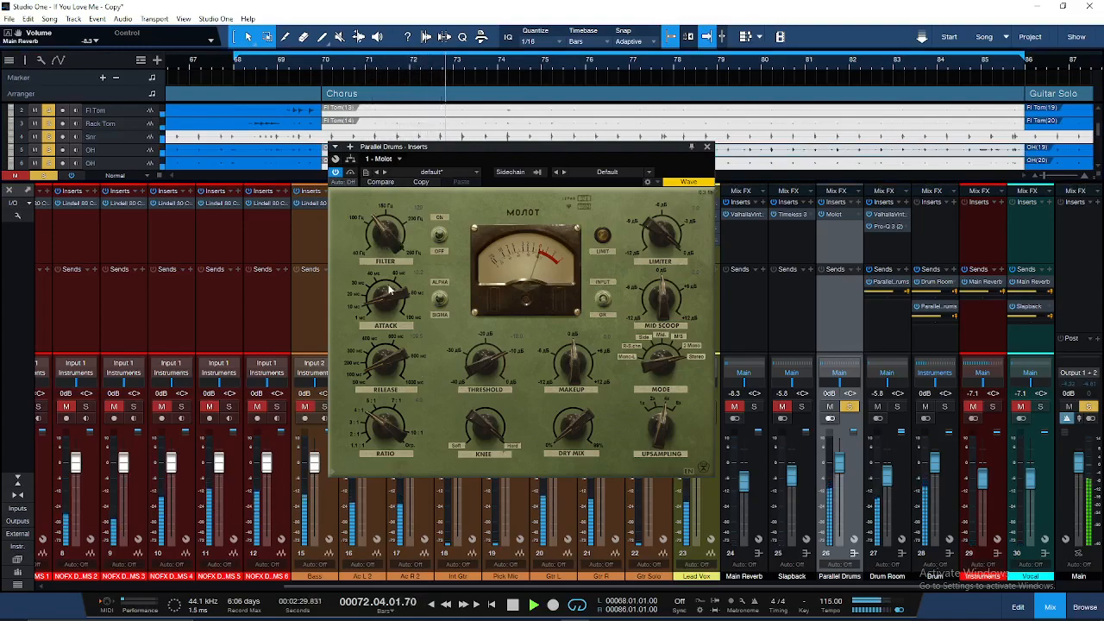
Adjust Molot's attack and ratio, set its release to 50 ms and threshold to -30 dB, and close the plug-in
left_click_drag(389, 289, 392, 286)
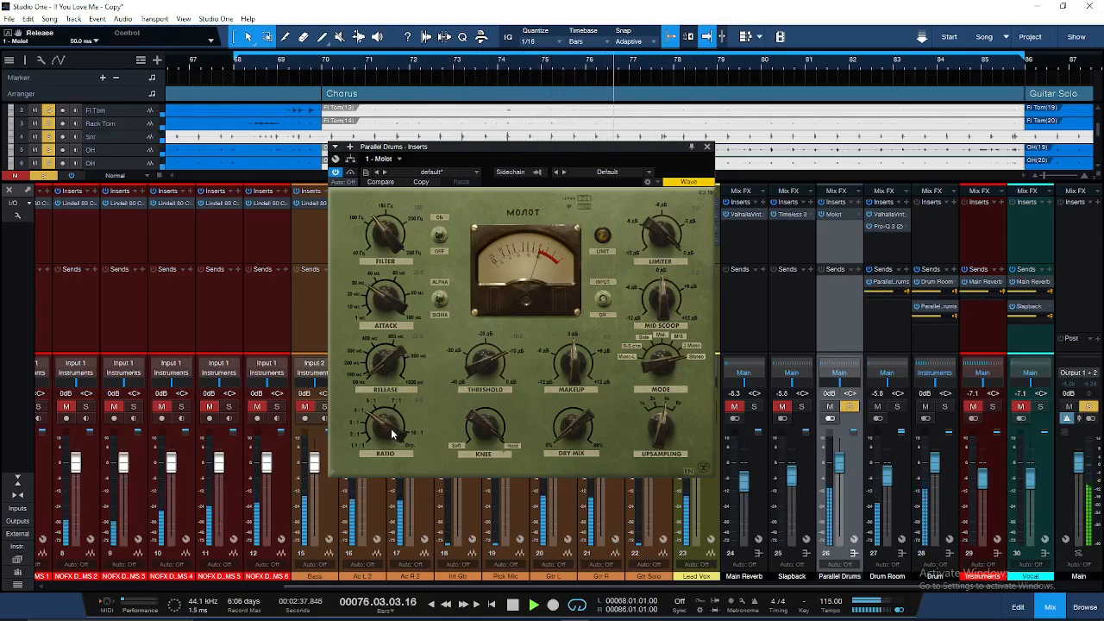
mouse_move(389, 424)
left_mouse_down()
mouse_move(399, 395)
mouse_move(398, 431)
left_mouse_up()
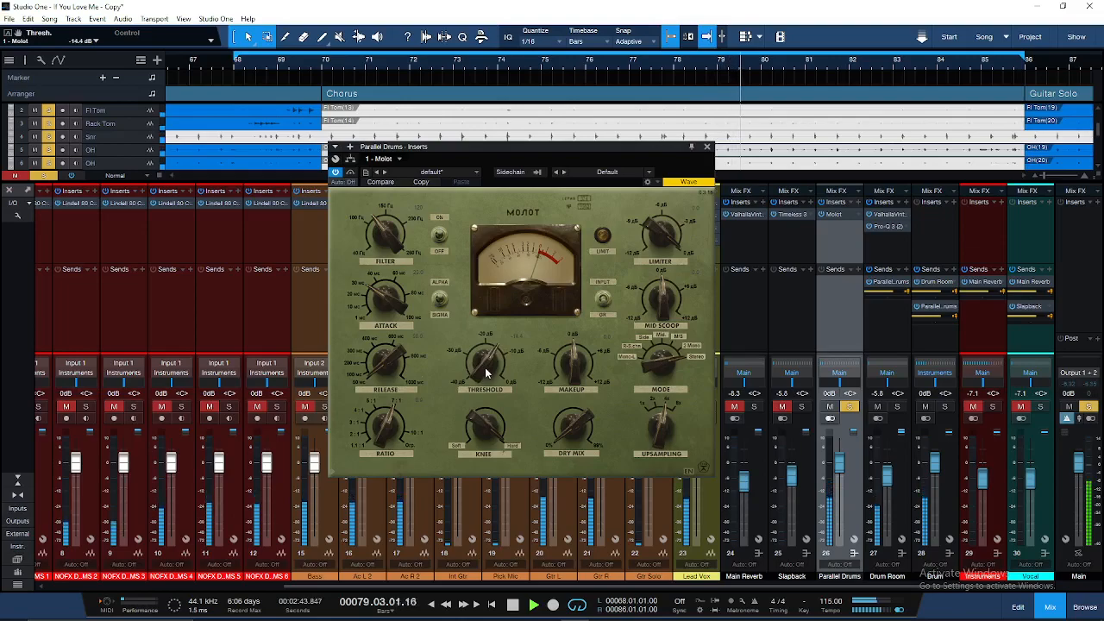
left_click_drag(484, 361, 484, 361)
scroll(483, 361, "down", 8)
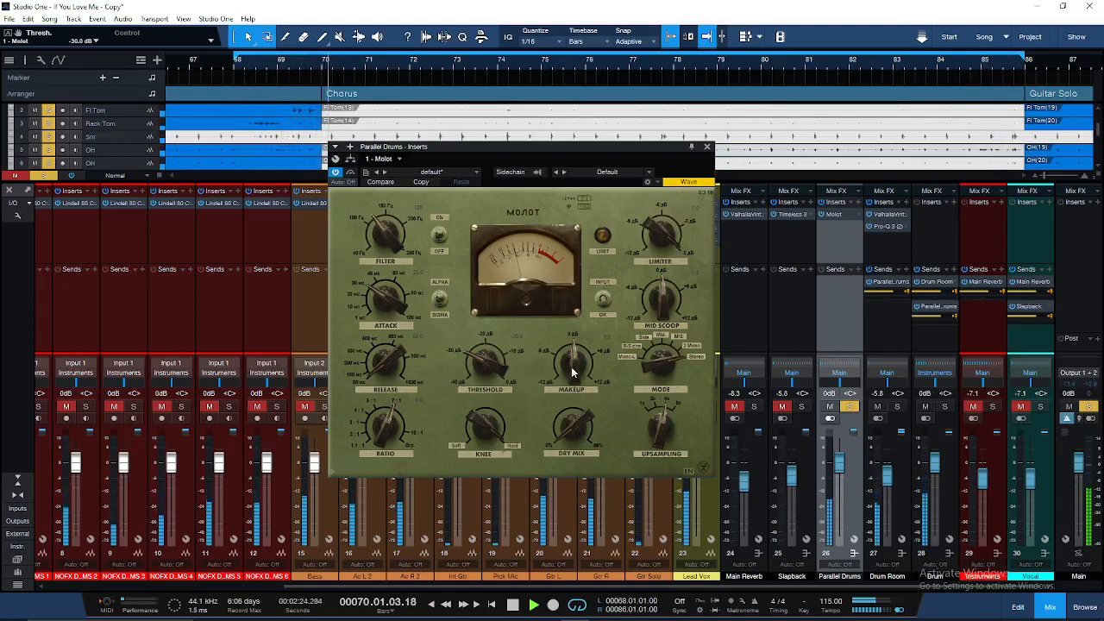
left_click(708, 146)
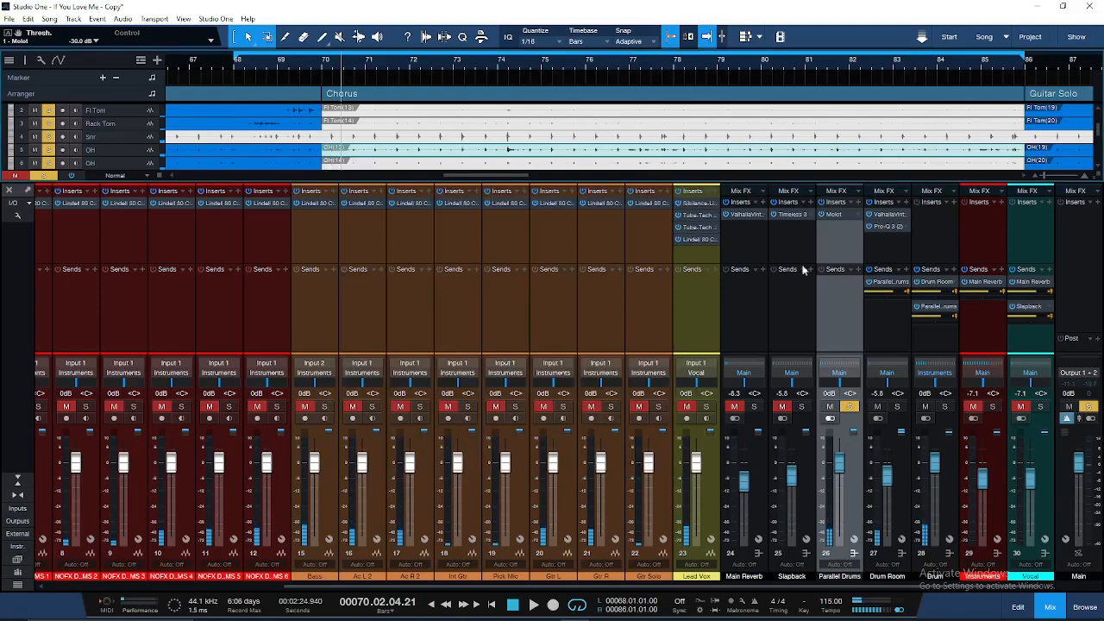
Pull the Parallel Drums fader all the way down, solo the Drum and Drum Room buses as well, and start playback
left_click_drag(840, 463, 839, 535)
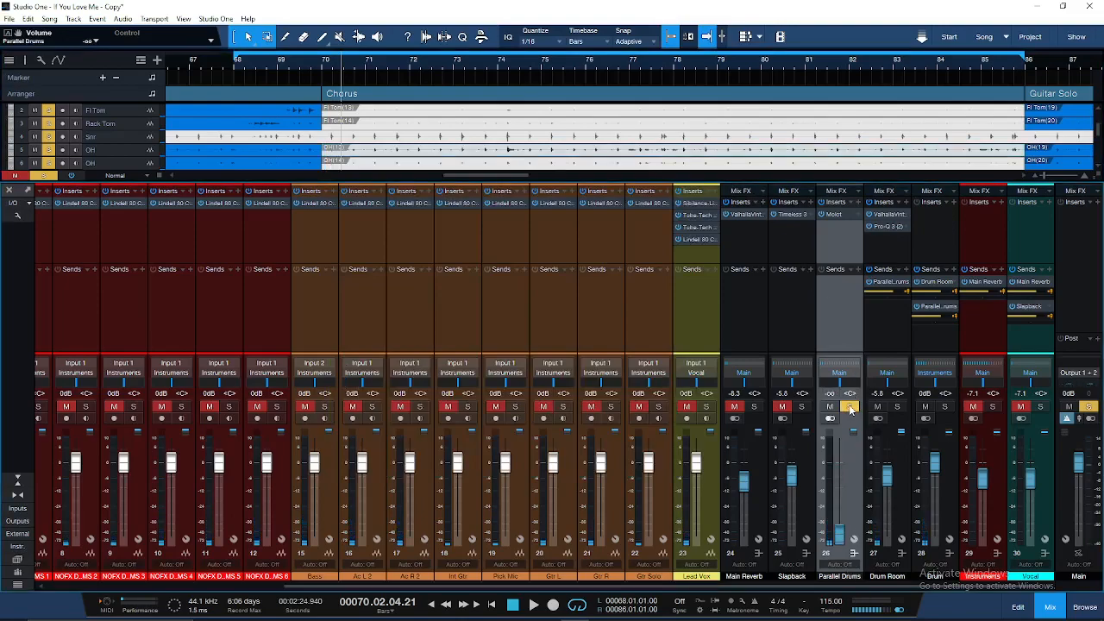
left_click(944, 406)
left_click(898, 407)
key("space")
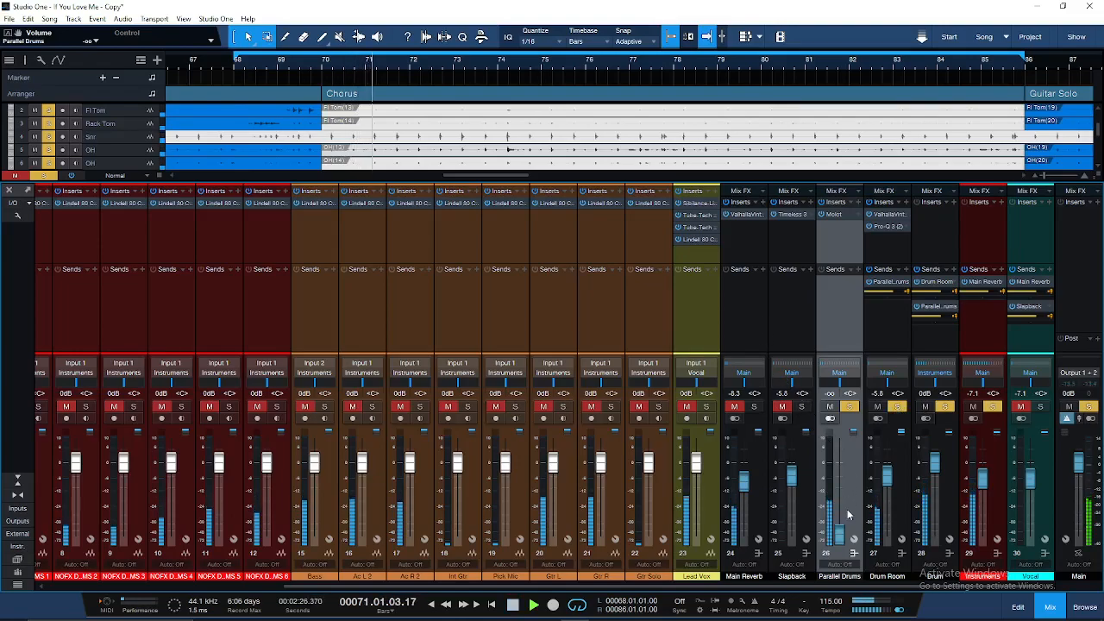
Set the Drum Room bus to -4.5 dB and bring the Parallel Drums bus up to -7.5 dB
left_click_drag(886, 477, 886, 474)
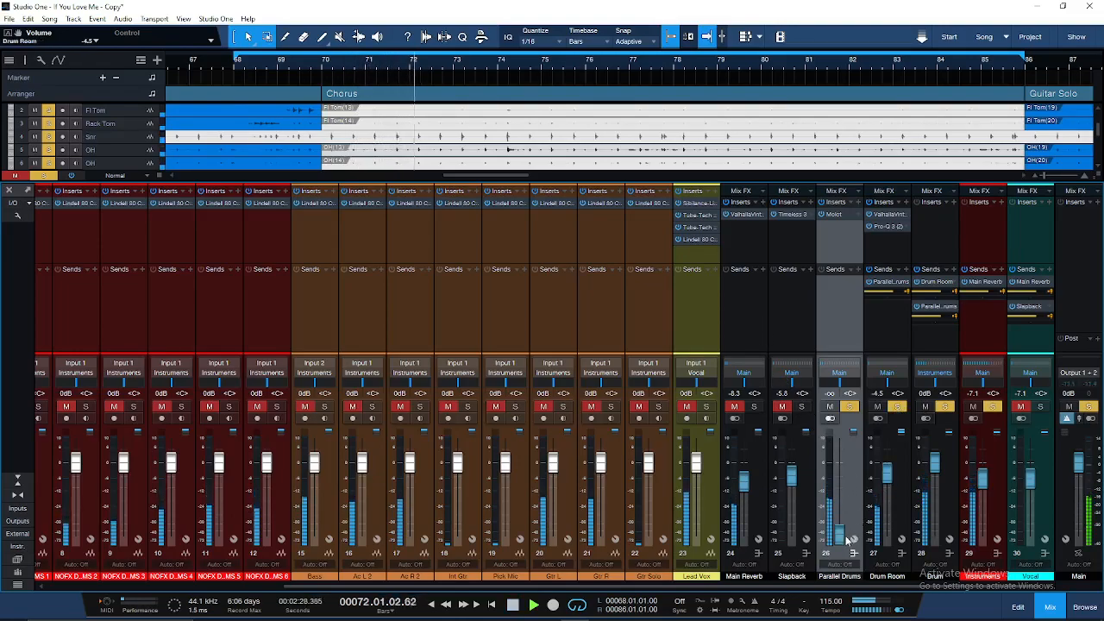
left_click_drag(846, 540, 842, 494)
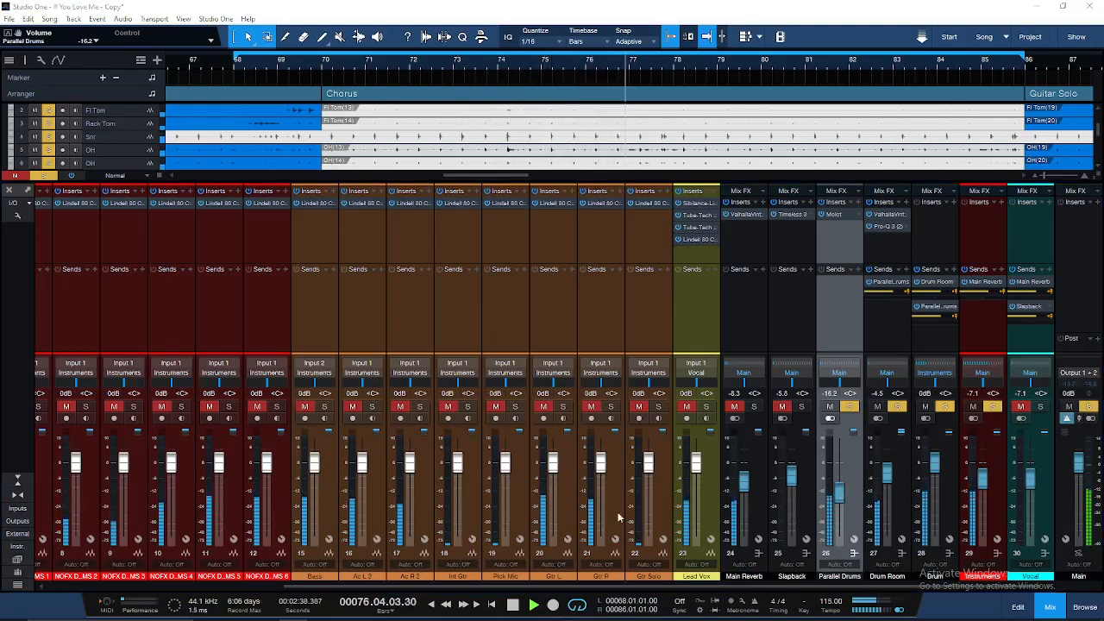
left_click_drag(841, 495, 844, 483)
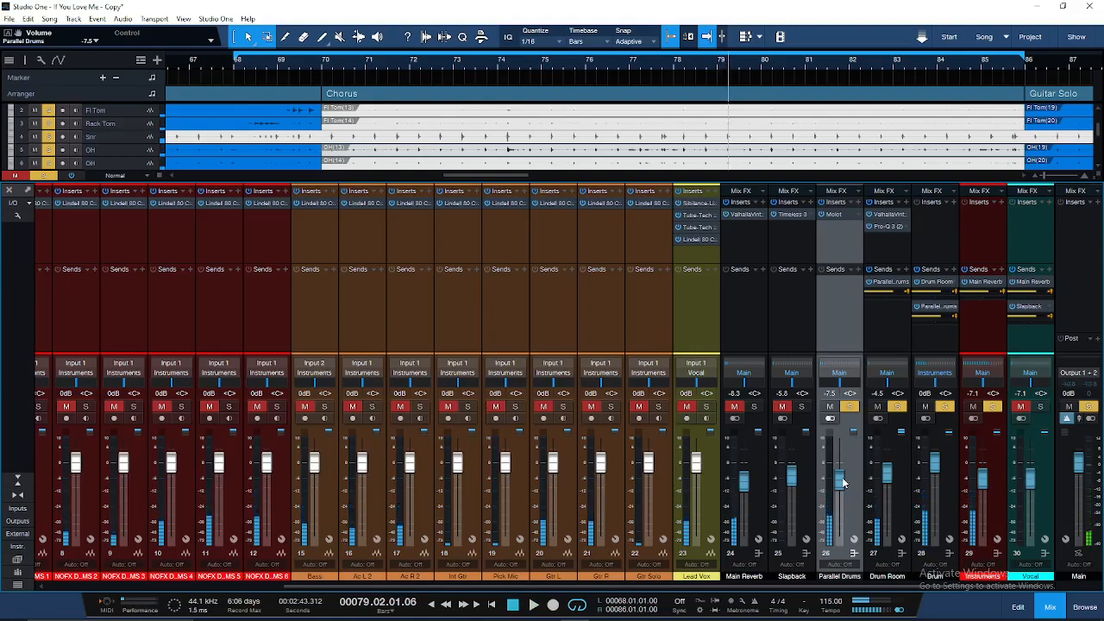
Take the Parallel Drums, Drum Room and Drum buses out of solo
left_click(850, 406)
left_click(897, 406)
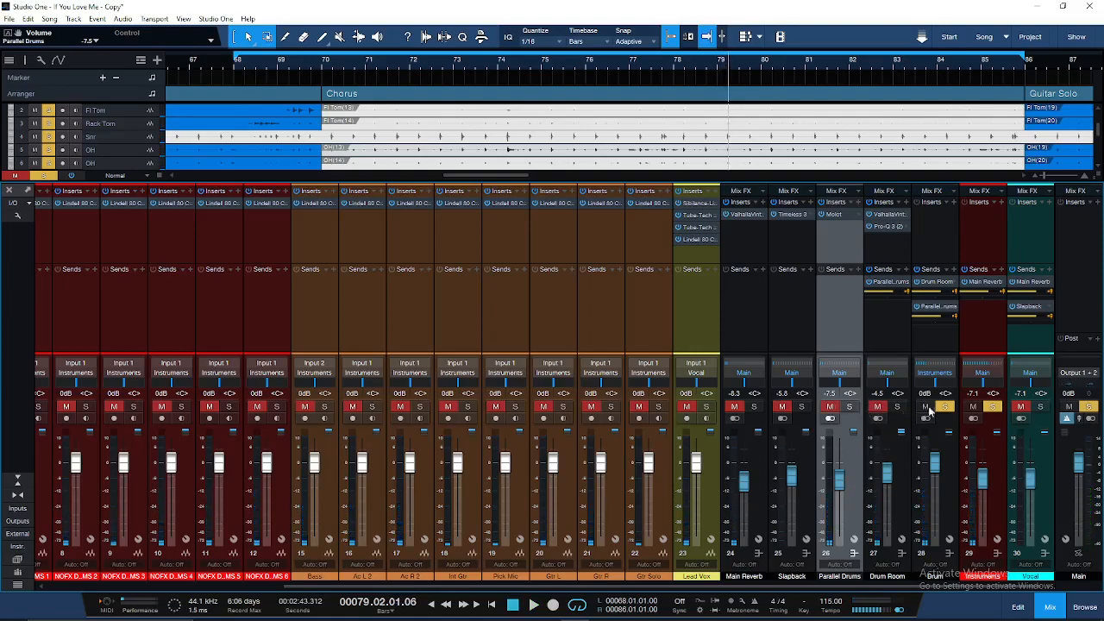
left_click(944, 406)
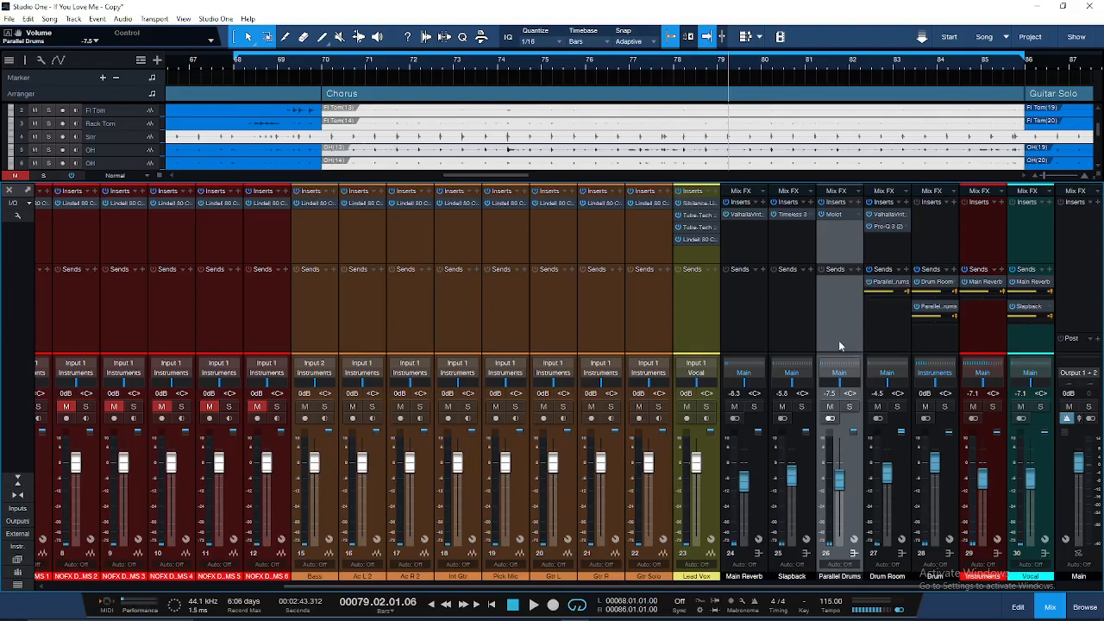
left_click(901, 466)
left_click(880, 377)
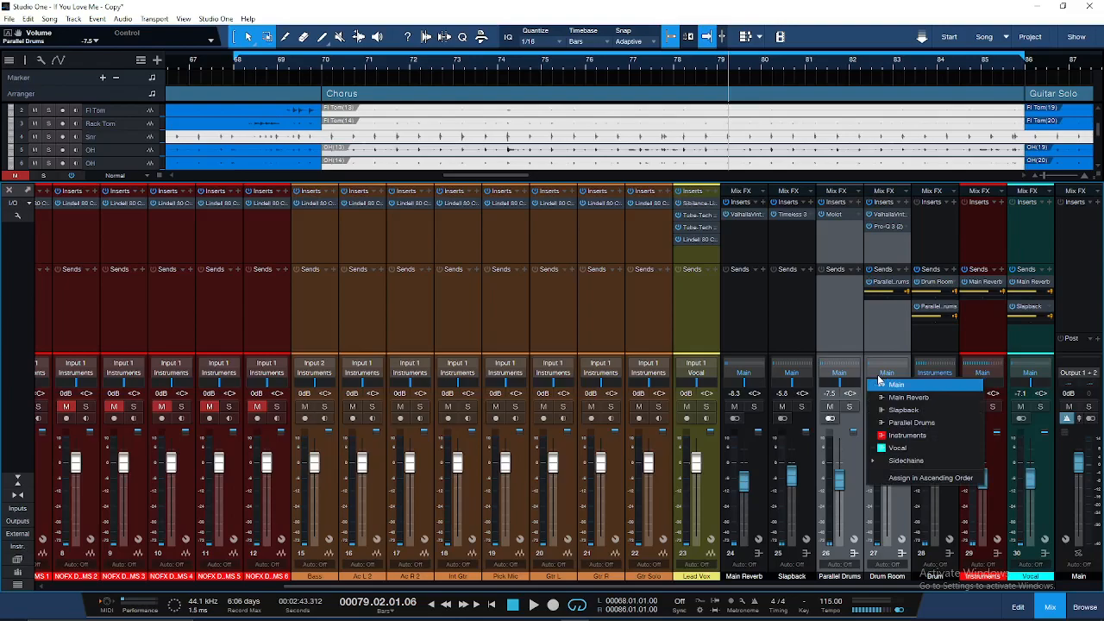
left_click(884, 377)
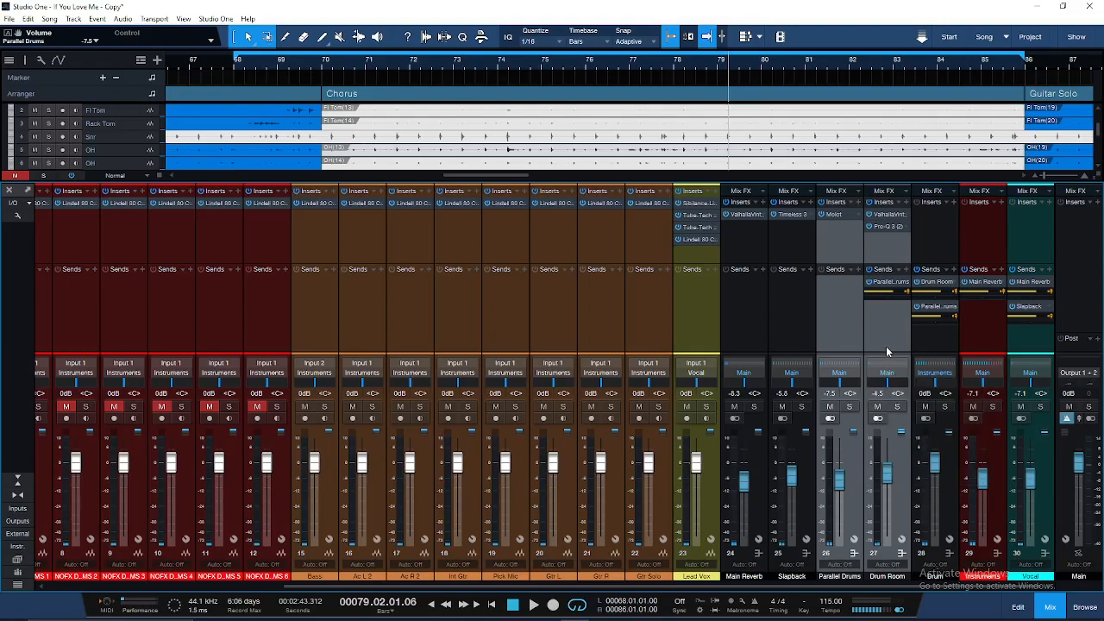
left_click(936, 241)
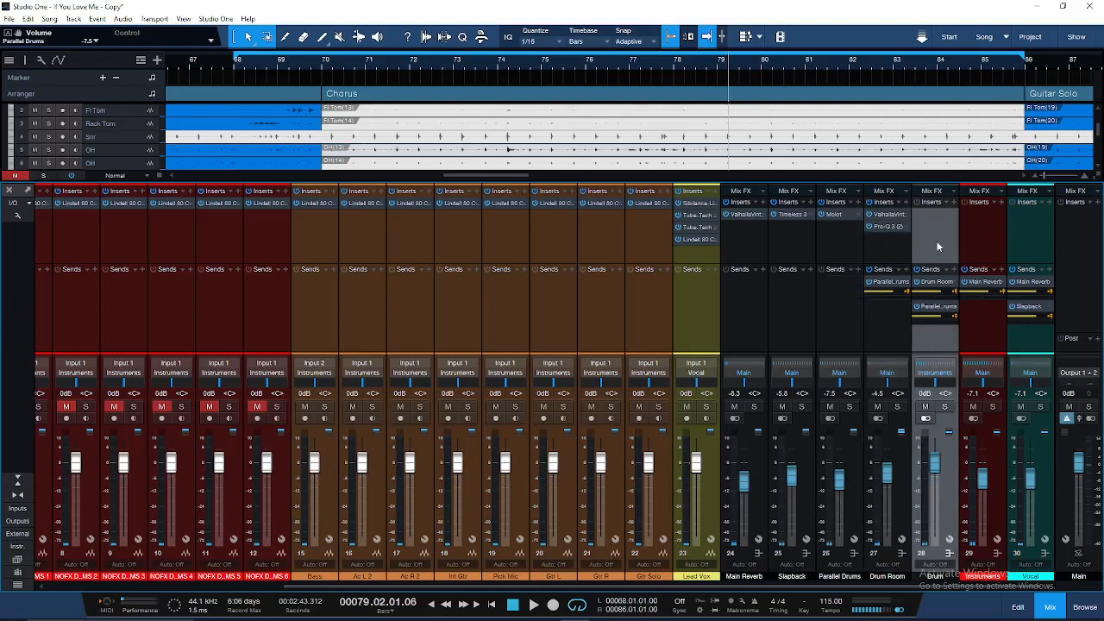
left_click(954, 204)
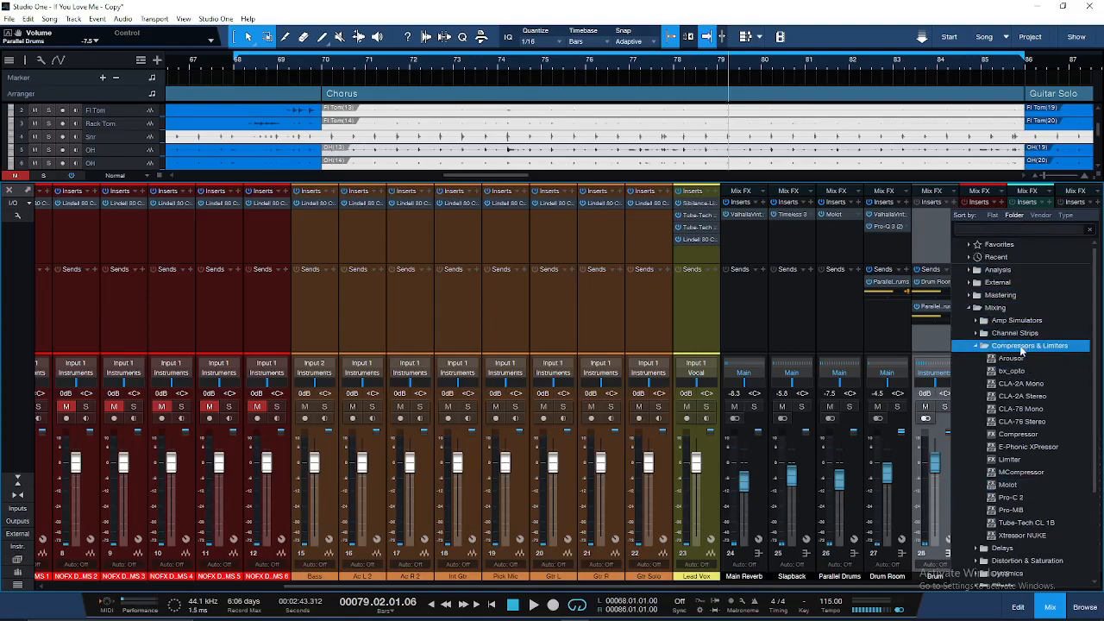
left_click(1021, 346)
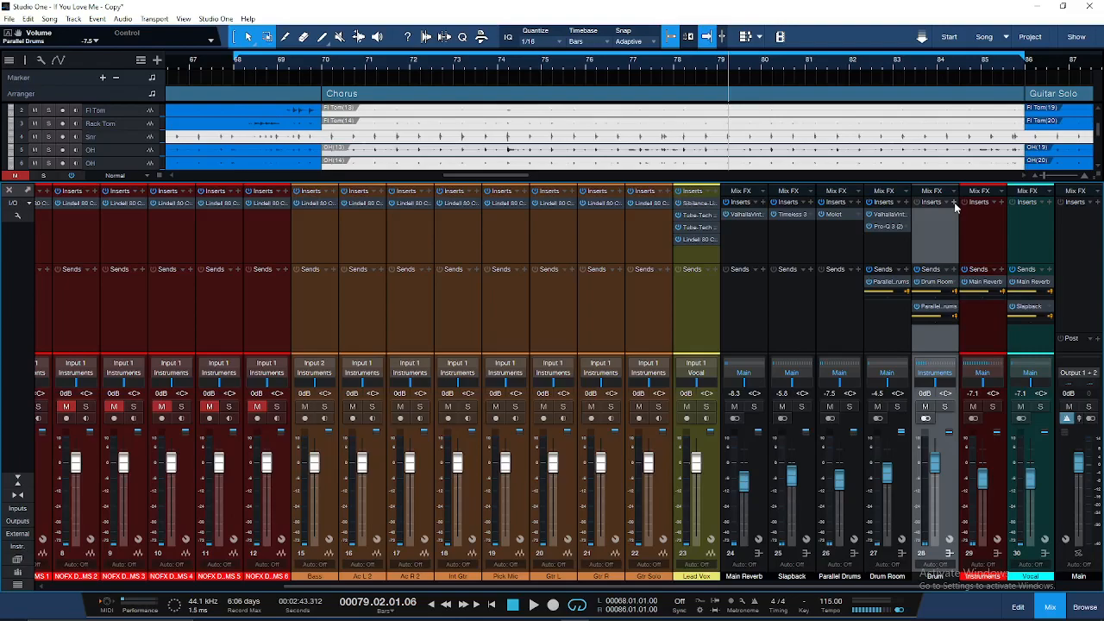
Insert SSL Native Bus Compressor 2 from the Mastering Compression & Limiting plug-ins on the Drum bus
left_click(954, 202)
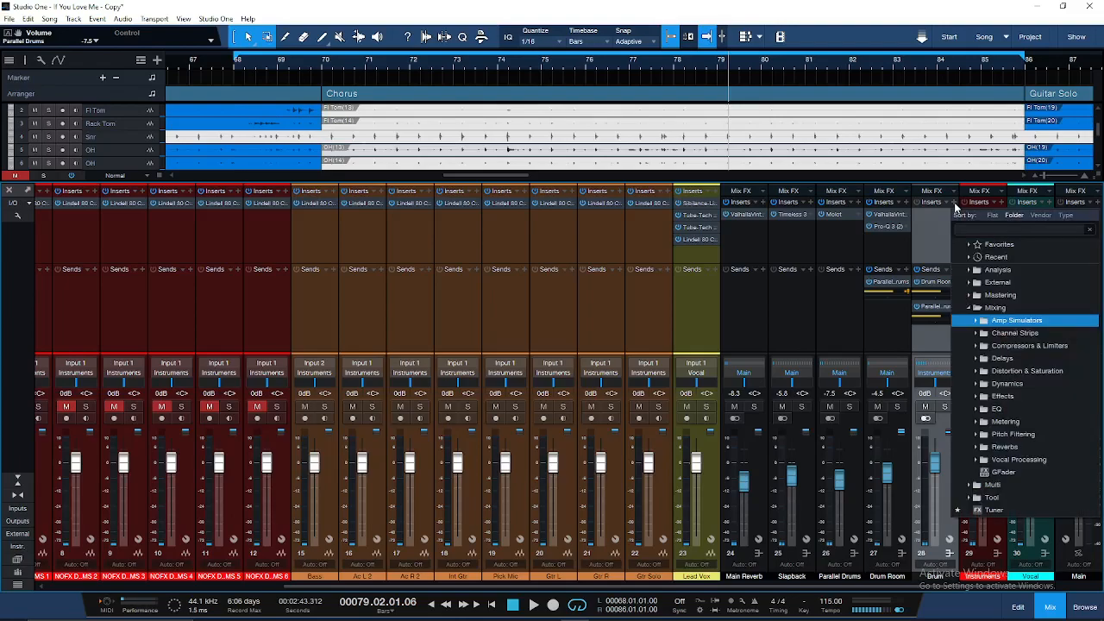
left_click(1011, 347)
left_click(1013, 347)
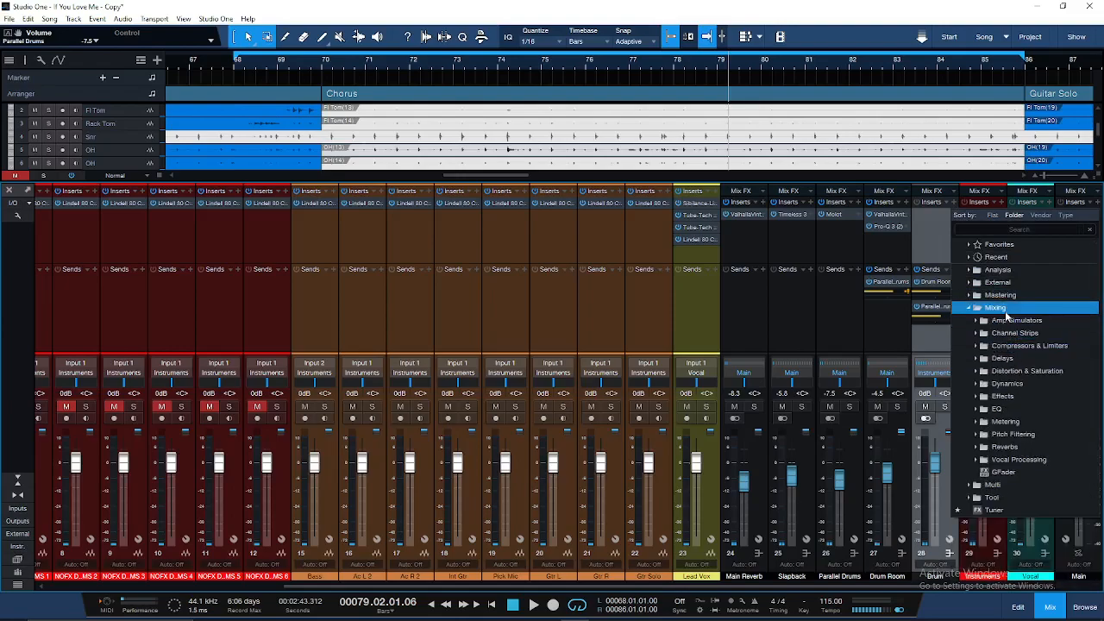
left_click(1005, 310)
left_click(1005, 296)
left_click(1008, 310)
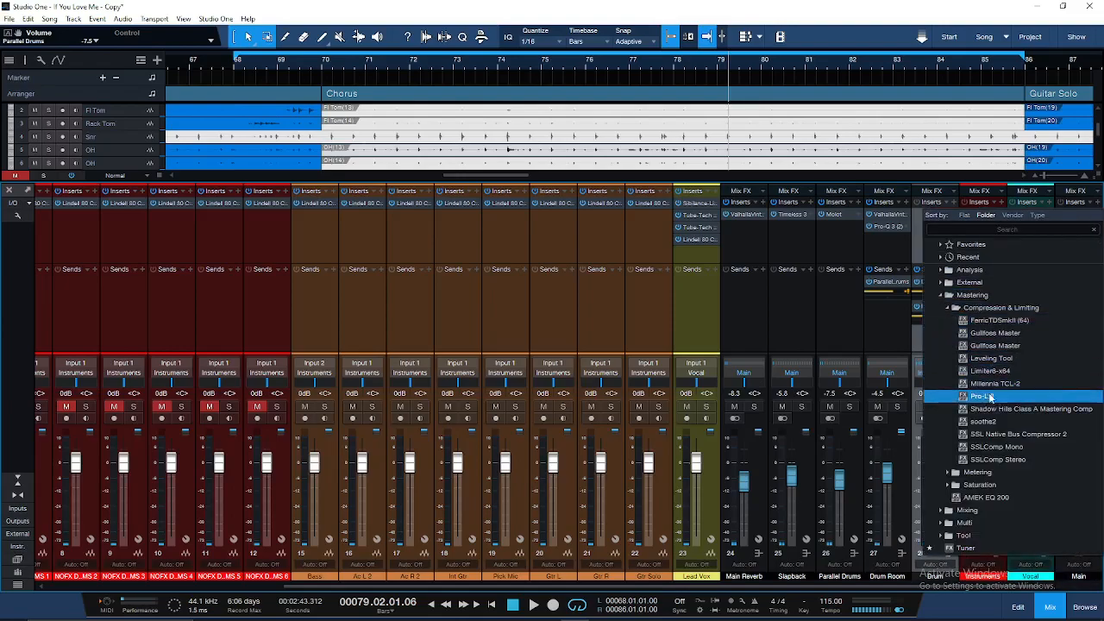
double_click(998, 435)
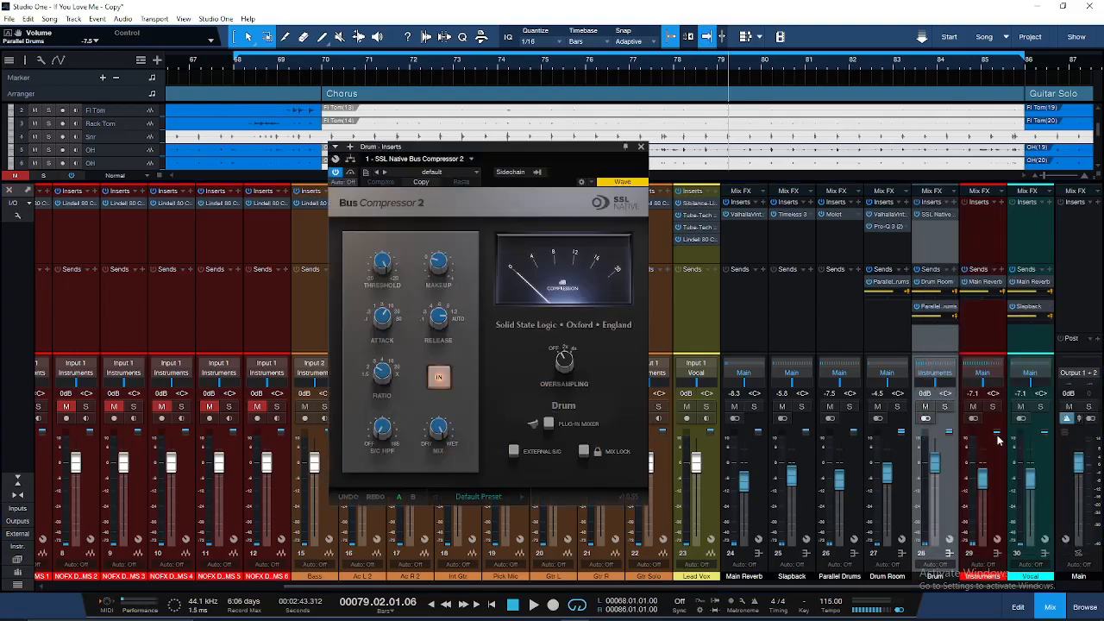
Set the Drum bus compressor's attack to 30 ms and release to 0.1 s, and raise its ratio
left_click_drag(508, 148, 497, 137)
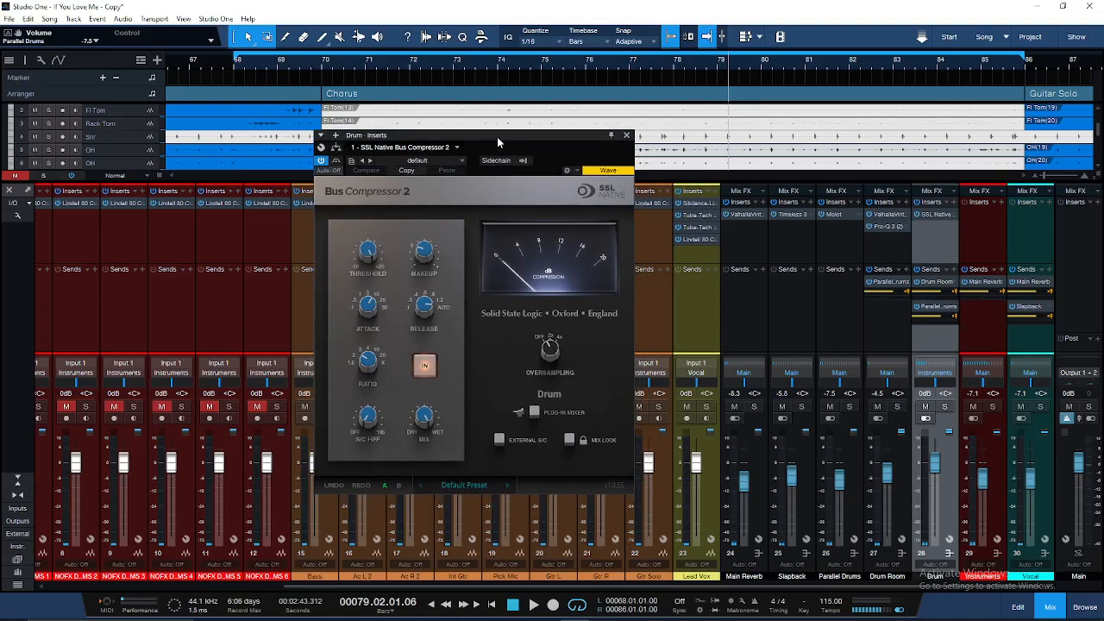
left_click_drag(491, 137, 496, 137)
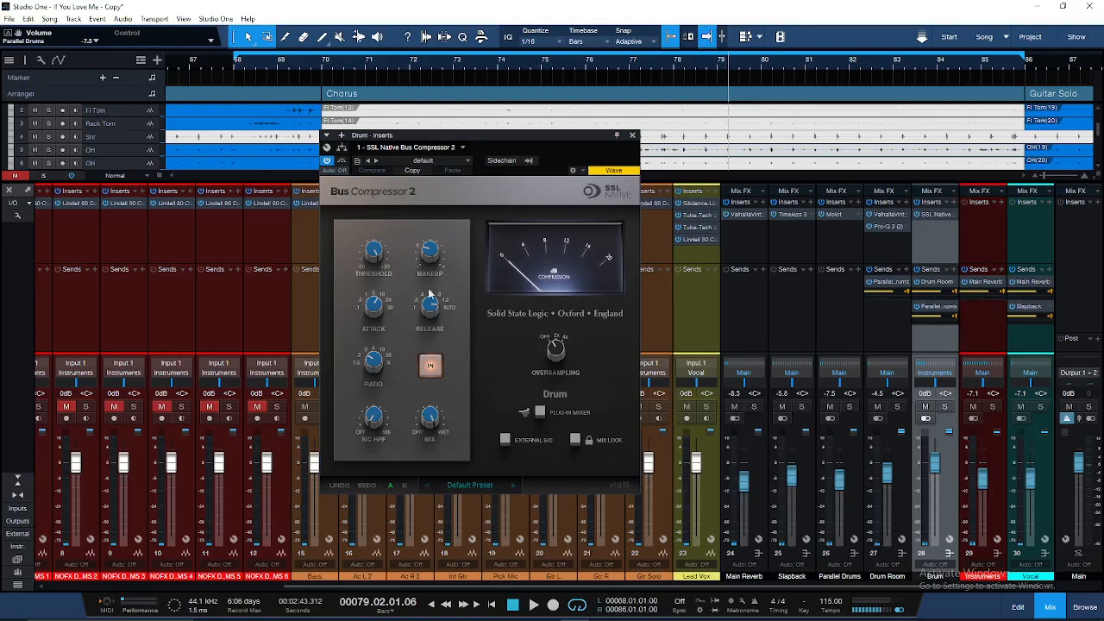
left_click(377, 313)
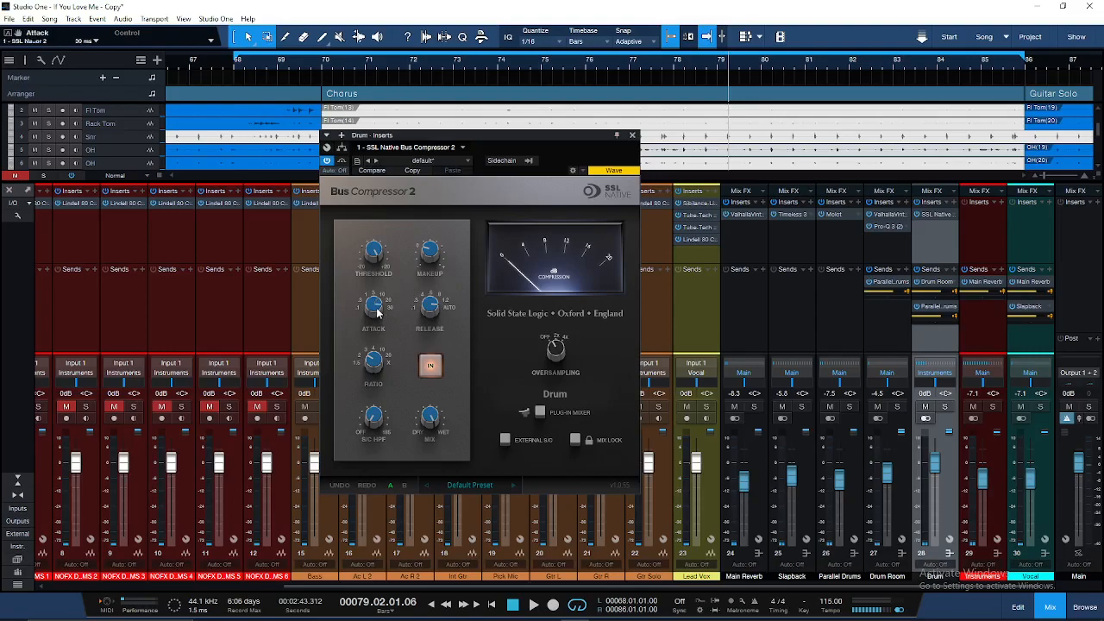
left_click(373, 362)
left_click_drag(380, 362, 377, 333)
mouse_move(433, 422)
mouse_move(378, 267)
left_click(430, 303)
Play the chorus, solo the Drum bus, and start lowering its compressor's threshold
key("space")
mouse_move(376, 252)
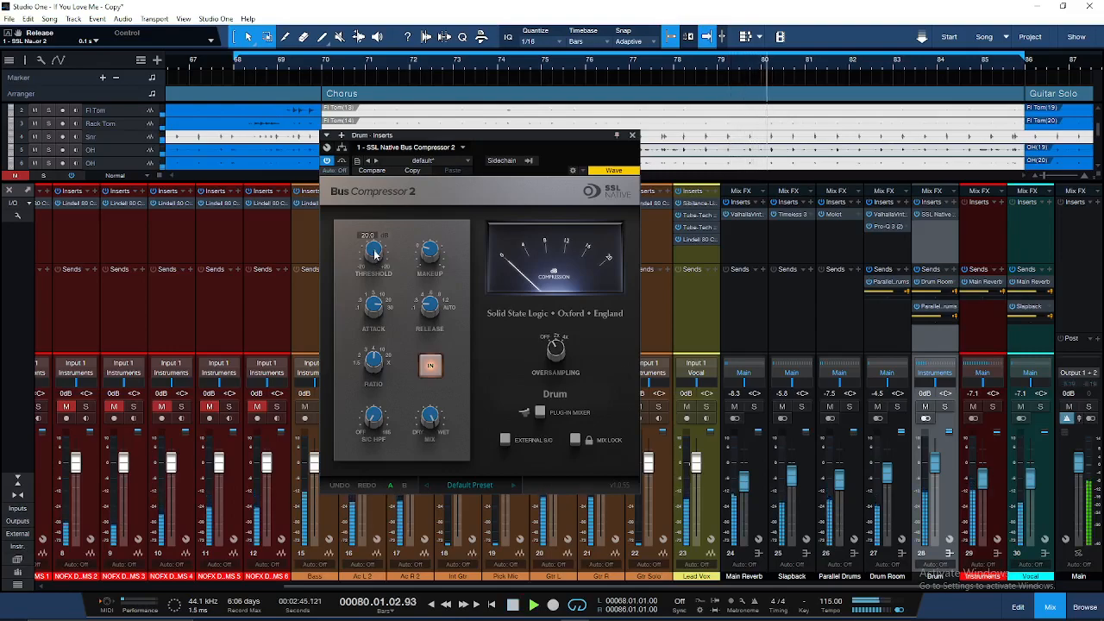
left_click_drag(374, 251, 375, 255)
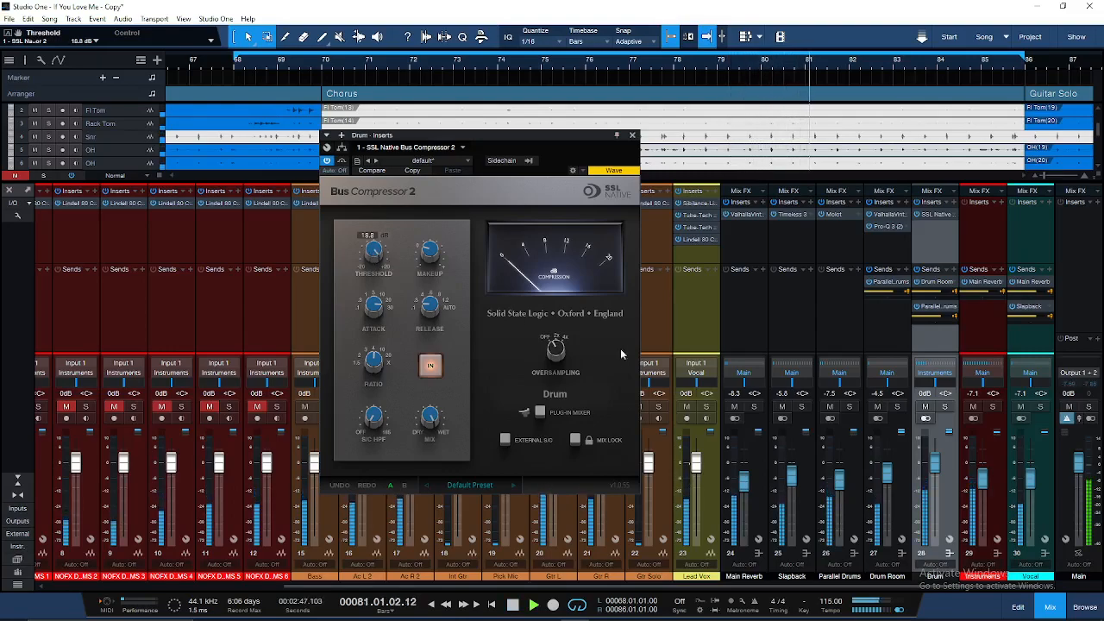
key("s")
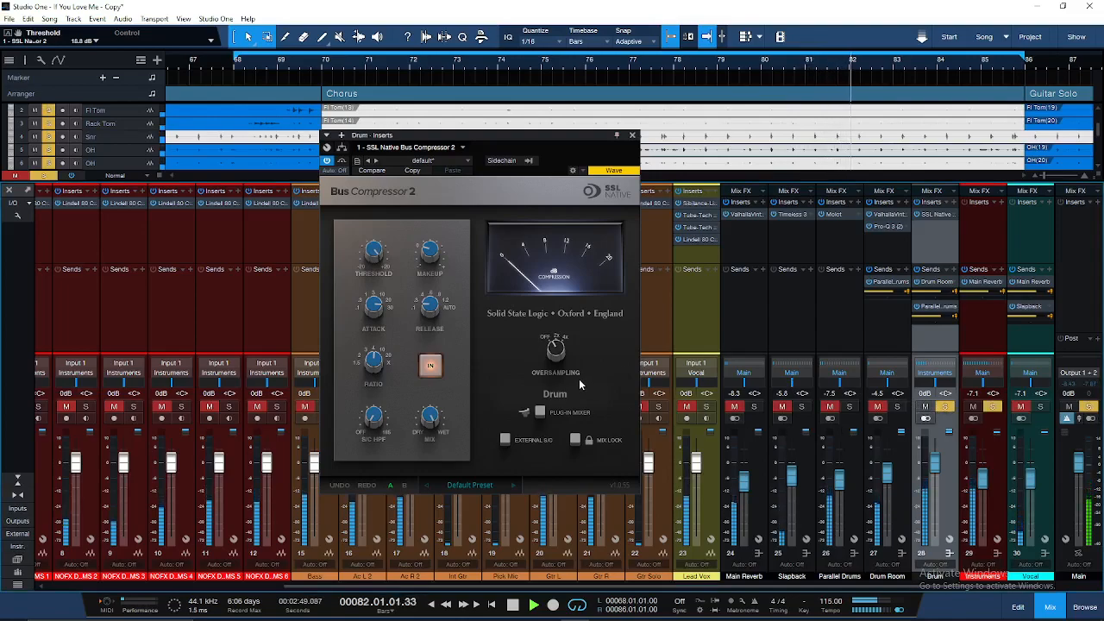
left_click_drag(375, 252, 373, 256)
Set the Drum bus compressor's ratio to 2:1 and its threshold to 7.6 dB
scroll(374, 257, "down", 7)
scroll(373, 257, "down", 1)
scroll(374, 257, "up", 1)
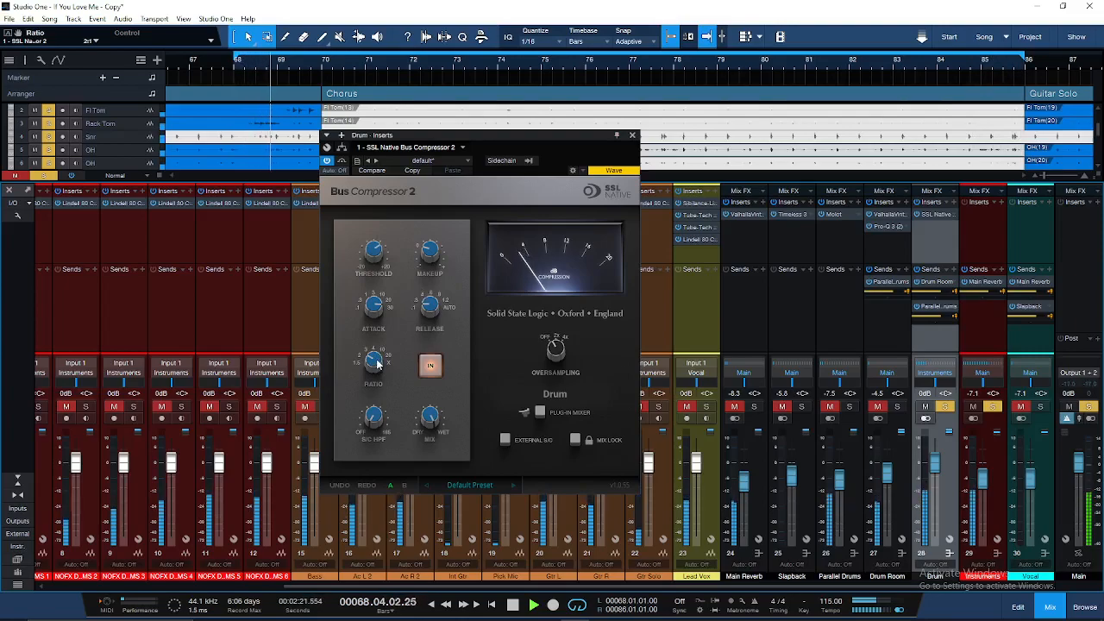
scroll(377, 255, "up", 1)
scroll(382, 261, "up", 2)
scroll(382, 261, "down", 2)
scroll(382, 260, "down", 1)
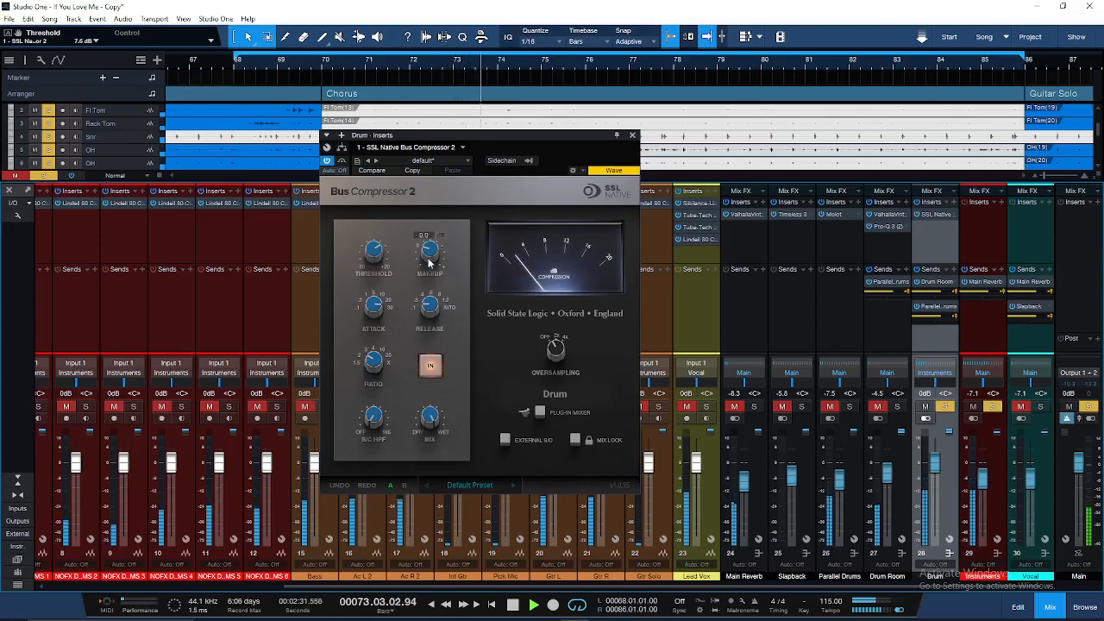
Set the Drum bus compressor's makeup gain to 3.0 dB, stop playback and close the plug-in
scroll(432, 257, "up", 1)
scroll(430, 257, "up", 4)
scroll(430, 257, "down", 1)
scroll(431, 257, "down", 1)
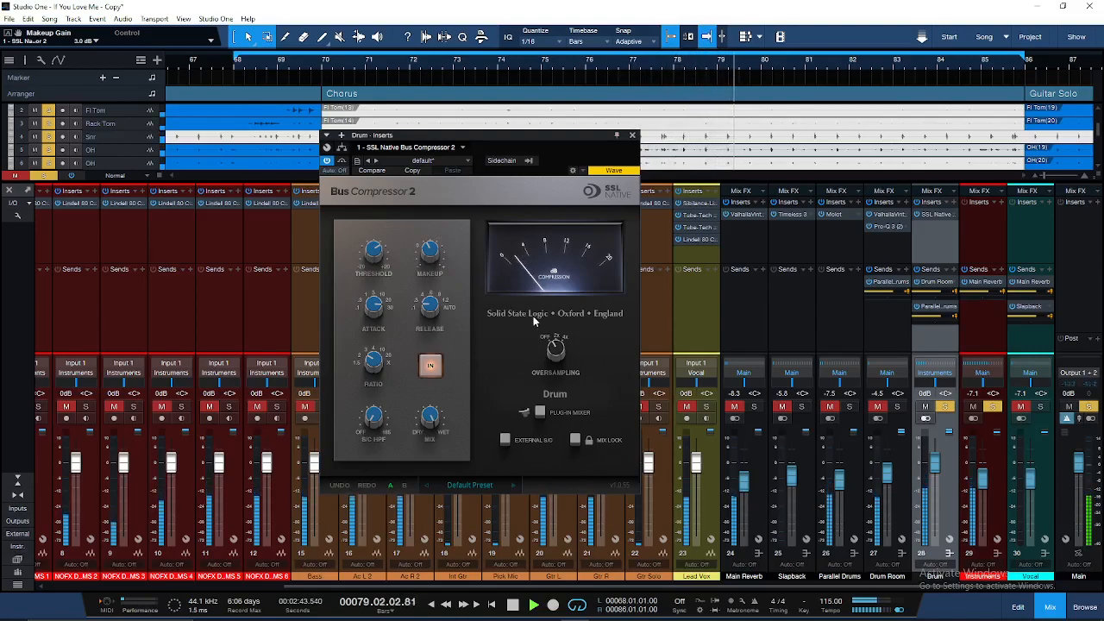
key("space")
left_click(632, 134)
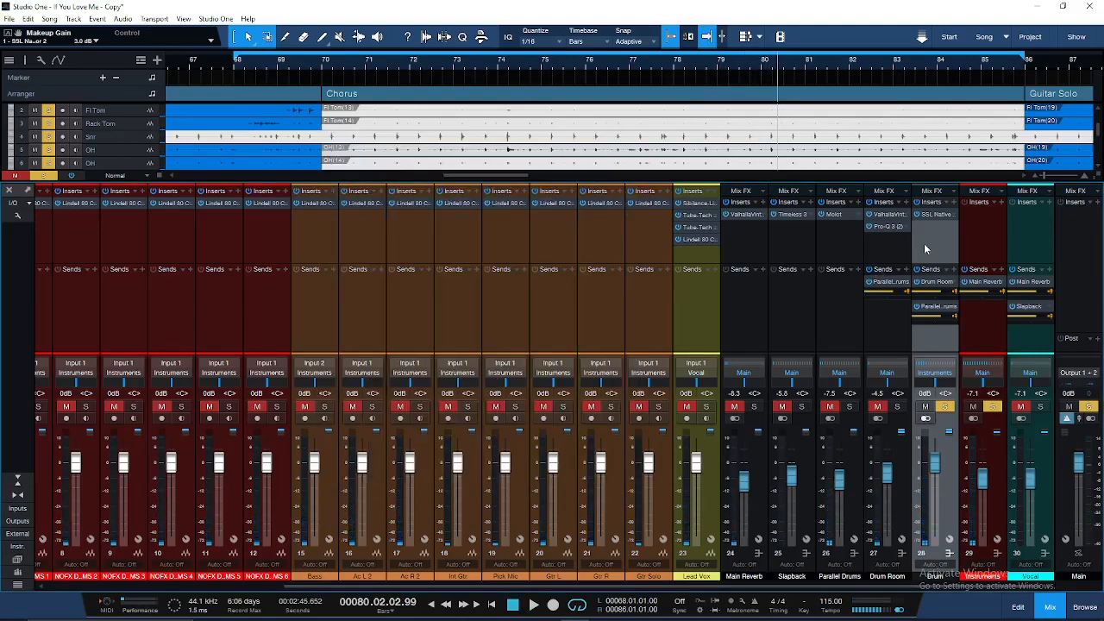
left_click(987, 237)
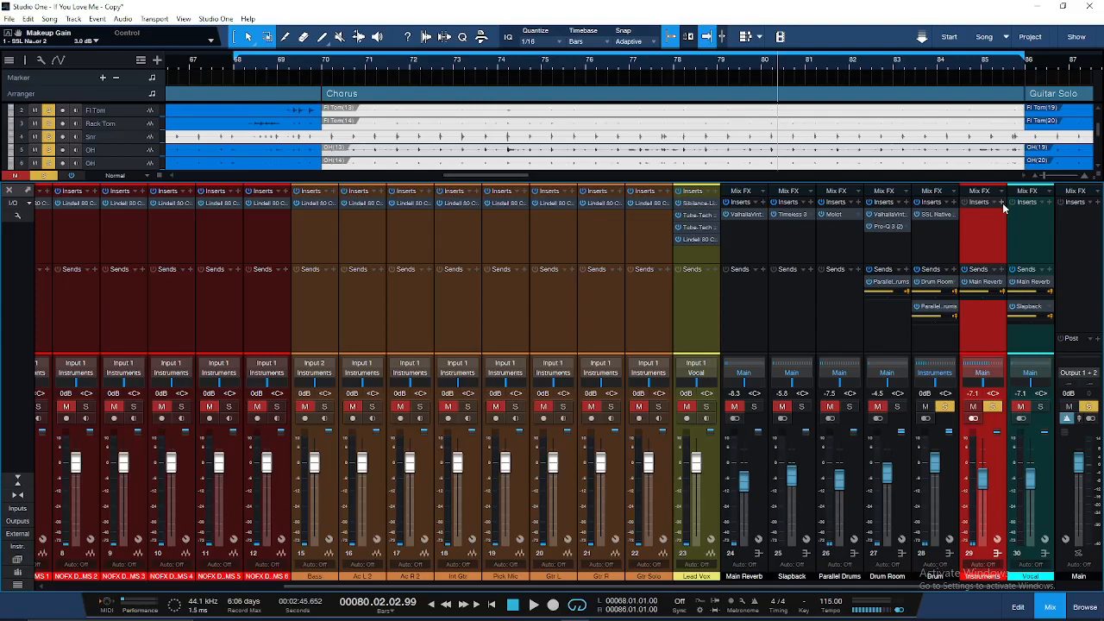
left_click(1001, 204)
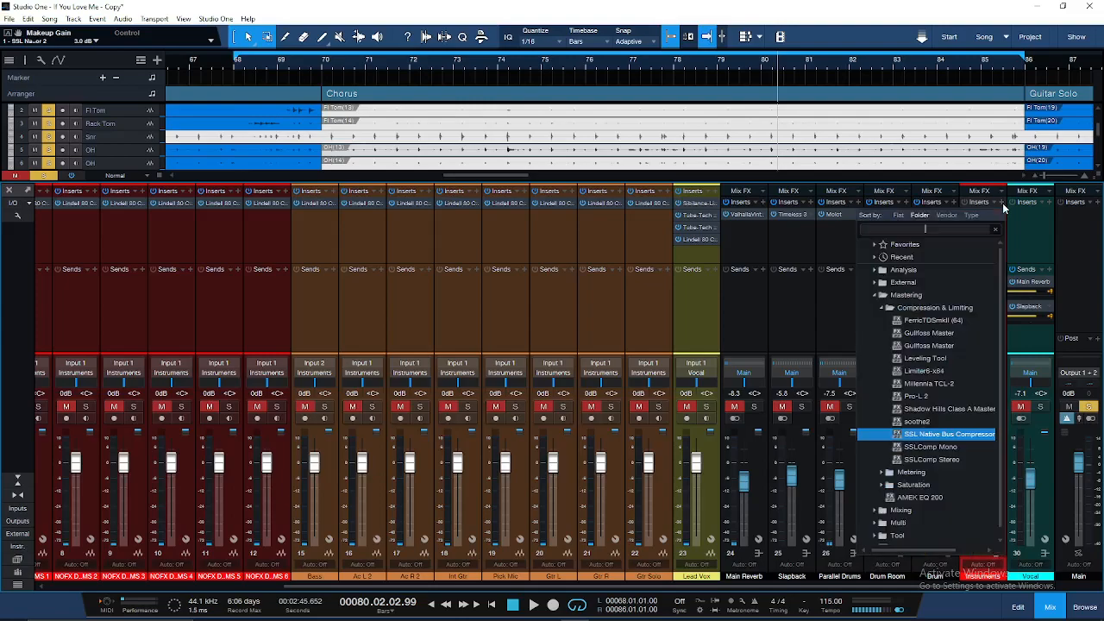
left_click(938, 309)
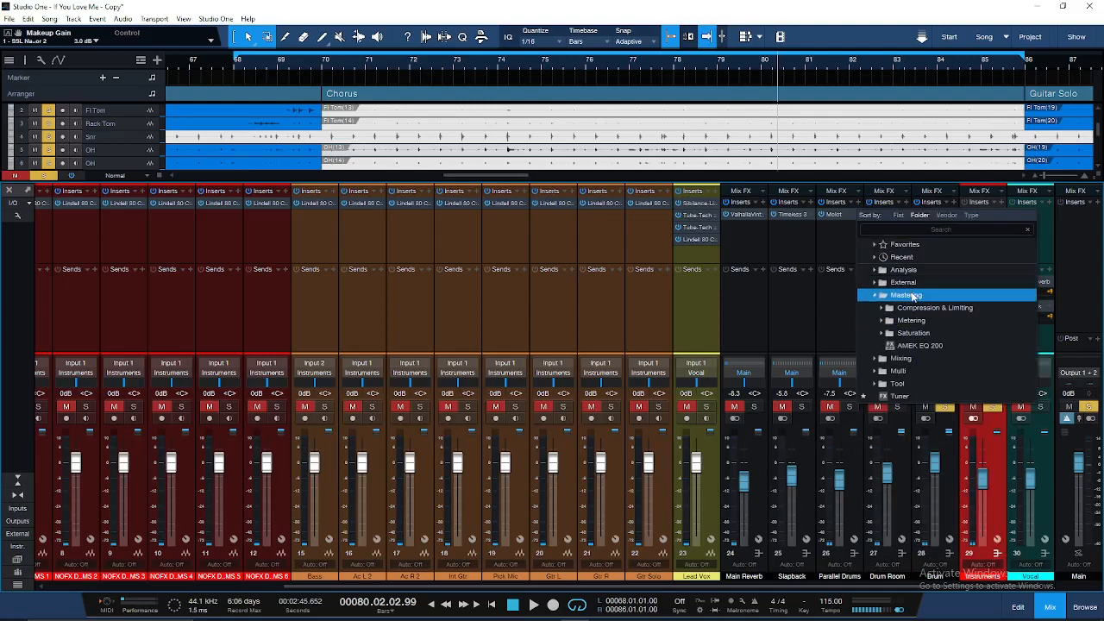
left_click(912, 296)
left_click(845, 321)
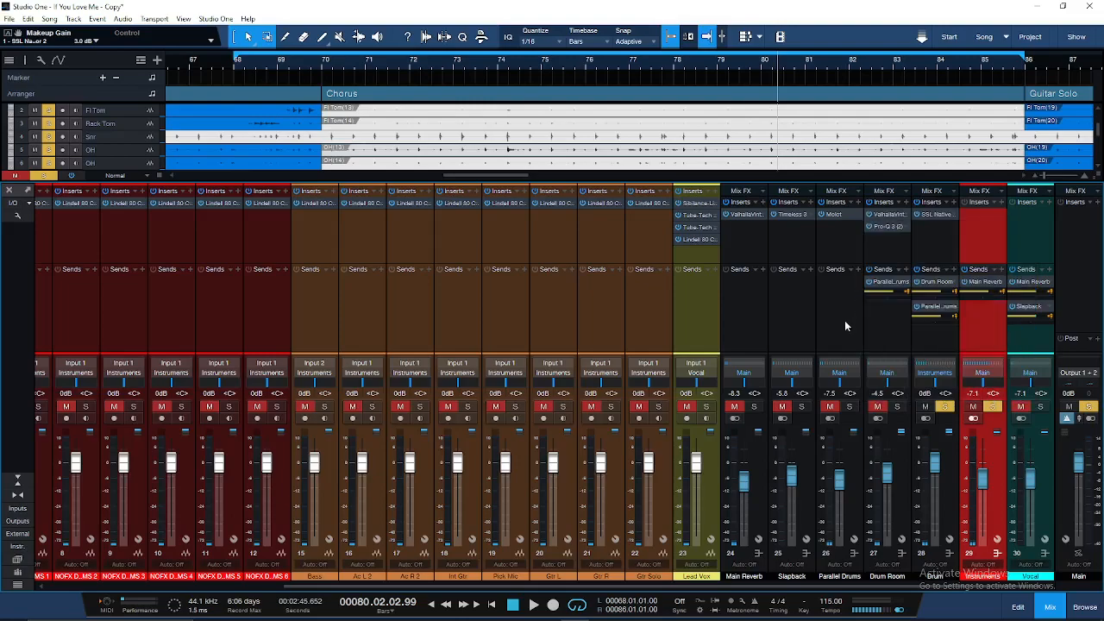
Resume playback, unmute the Vocal bus, and clear the solos on the Drum, Instruments and Vocal buses to hear the full mix
left_click(1021, 407)
key("space")
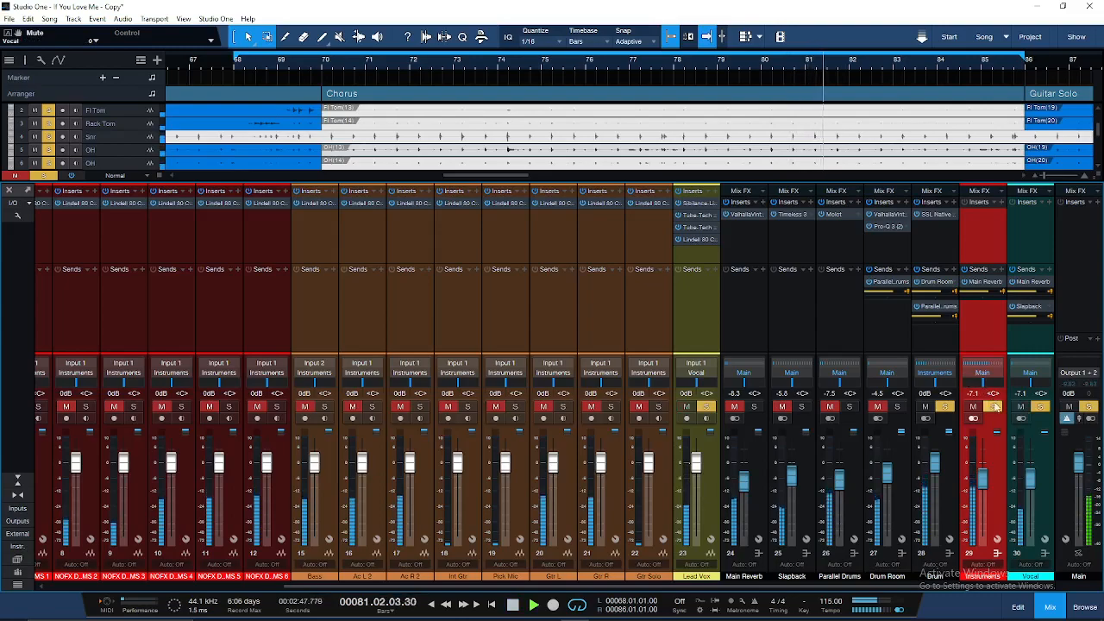
left_click(947, 407)
left_click(996, 407)
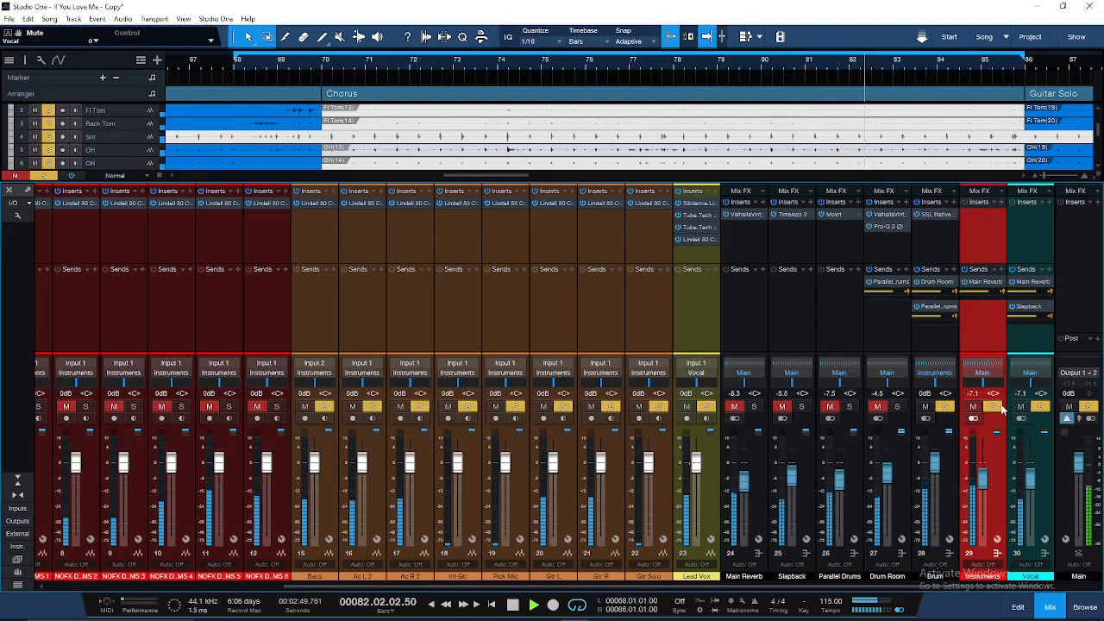
left_click(993, 406)
left_click(1040, 406)
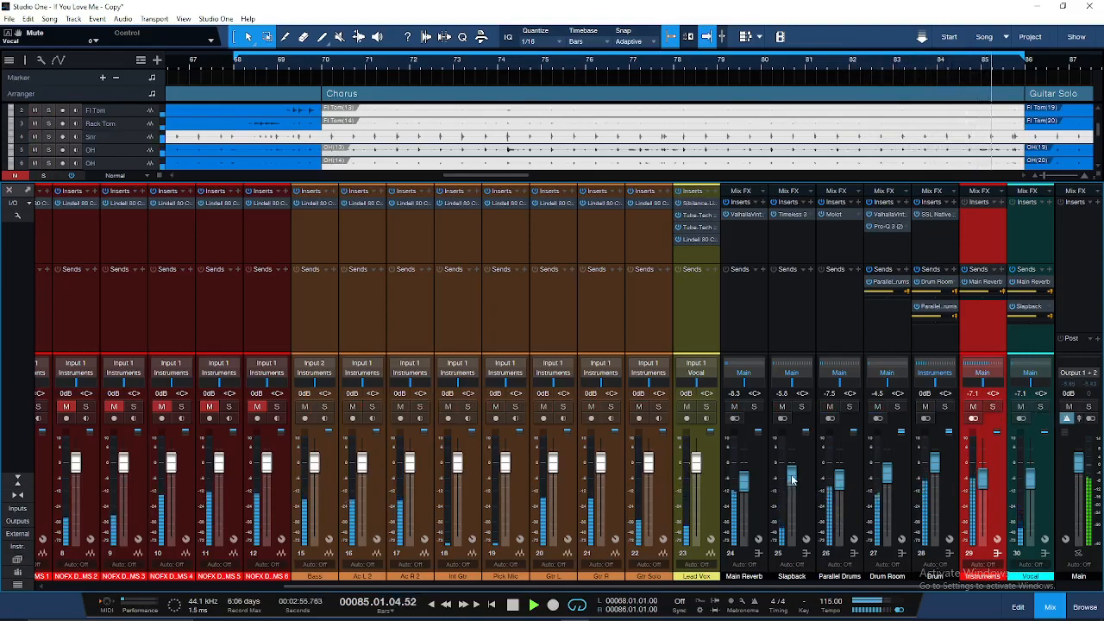
Balance the effects return faders: Main Reverb at -8.5 dB, Parallel Drums at -7.5 dB and Drum Room at -9.2 dB
left_click_drag(746, 482, 746, 483)
left_click_drag(837, 482, 837, 485)
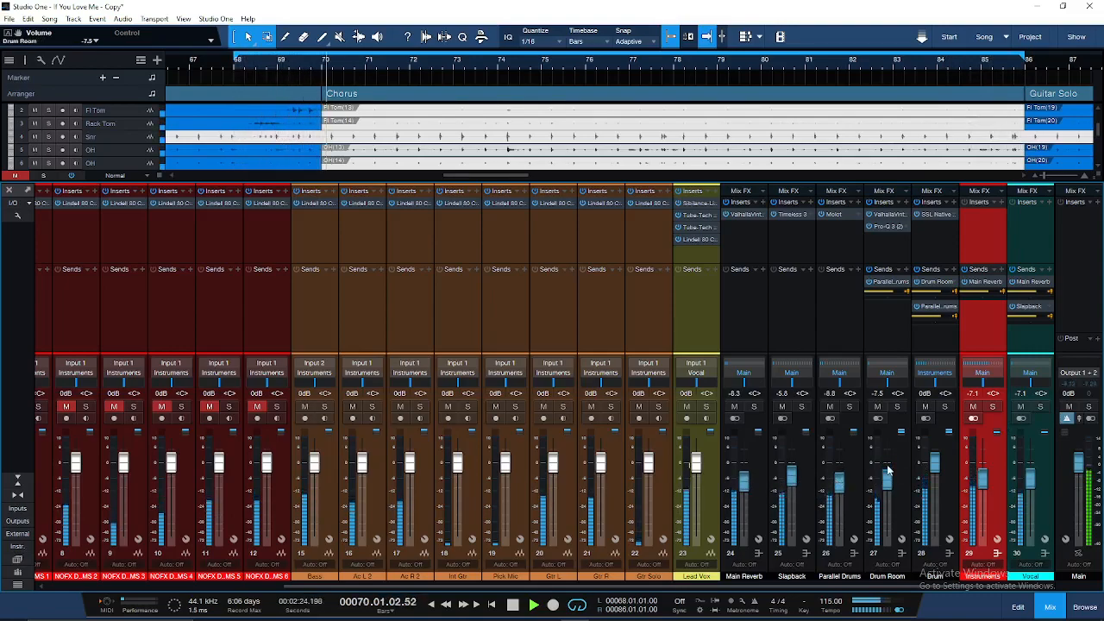
left_click_drag(888, 470, 842, 485)
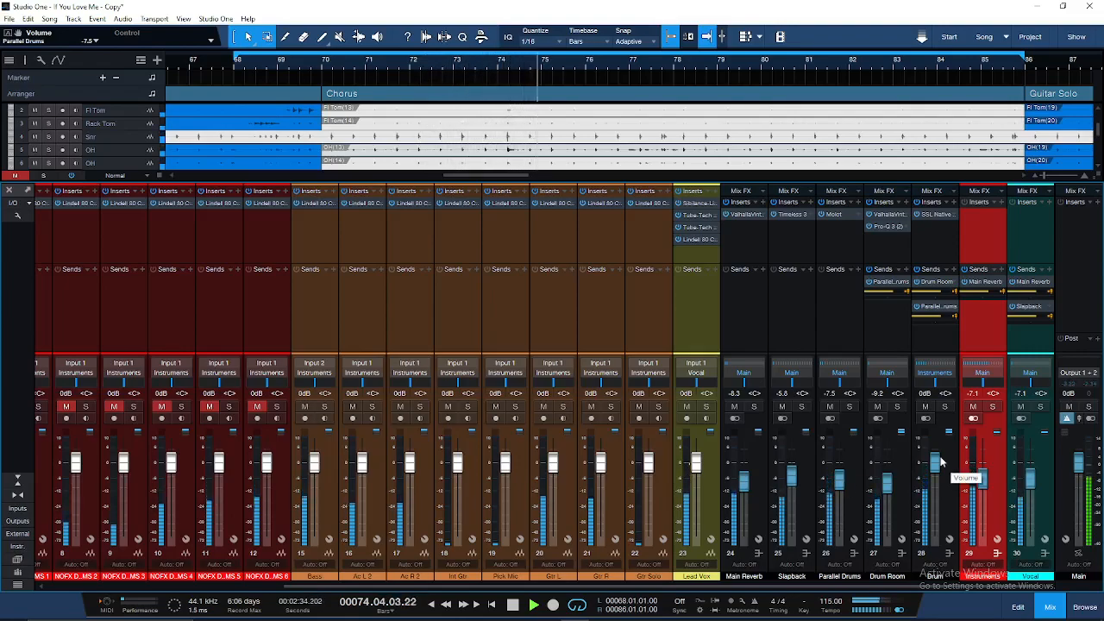
Lower the Instruments, Vocal, Drum Room, Parallel Drums, Slapback and Main Reverb faders together until Main Reverb is at -9.2 dB
left_click(1048, 460, "ctrl")
left_click(902, 462, "ctrl")
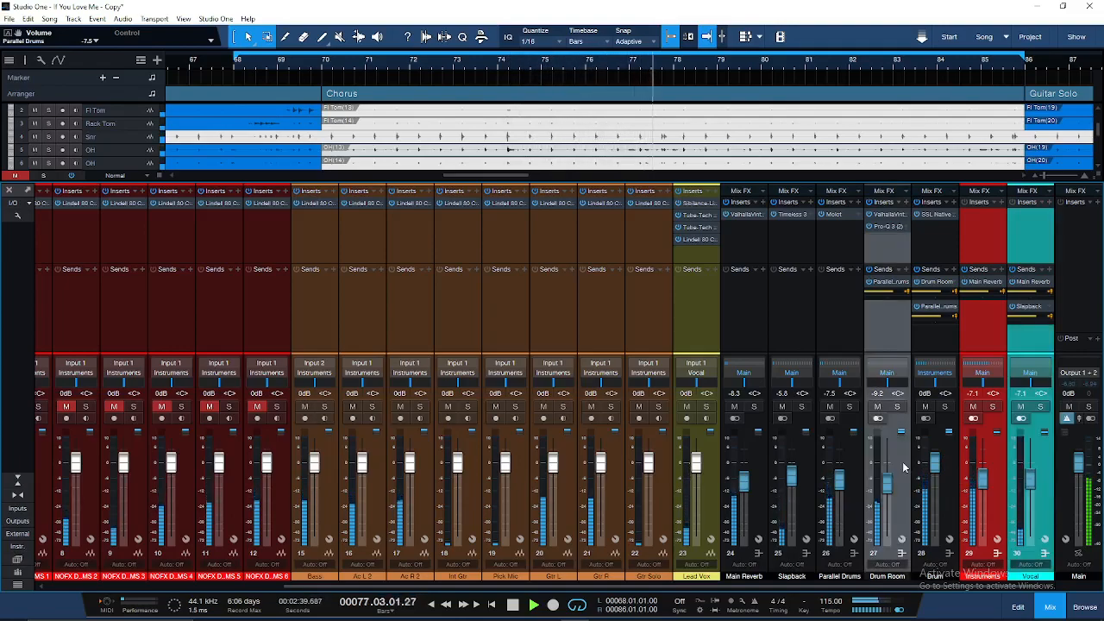
left_click(849, 462, "ctrl")
left_click(804, 466, "ctrl")
left_click(756, 472, "ctrl")
left_click_drag(745, 476, 742, 485)
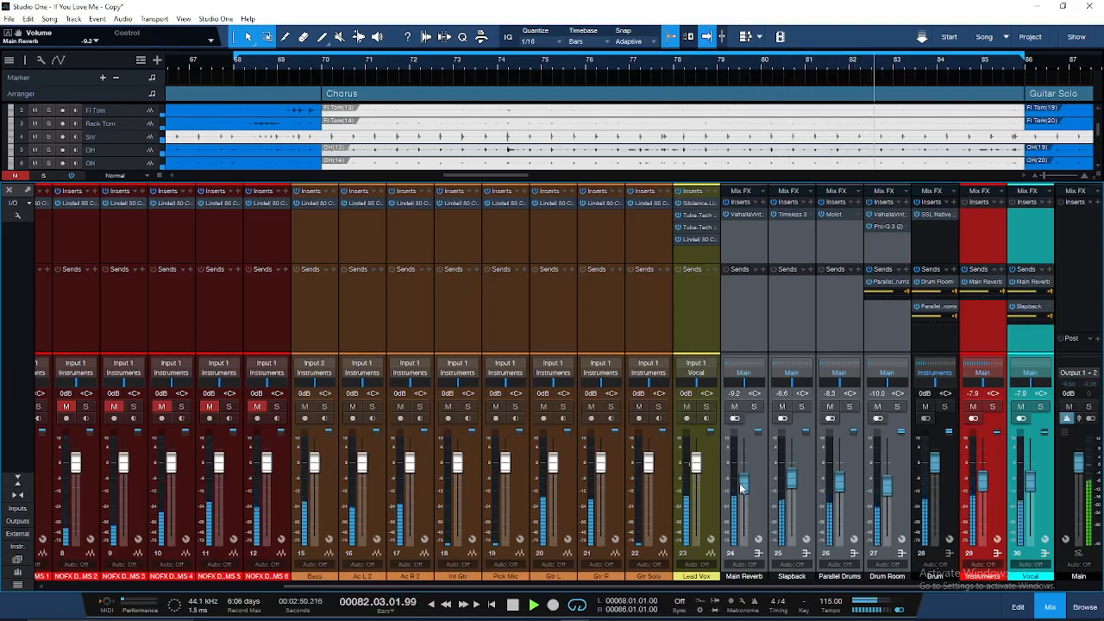
Stop playback and insert the Pro-Q 3 equalizer on the Instruments bus
left_click(1002, 470)
key("space")
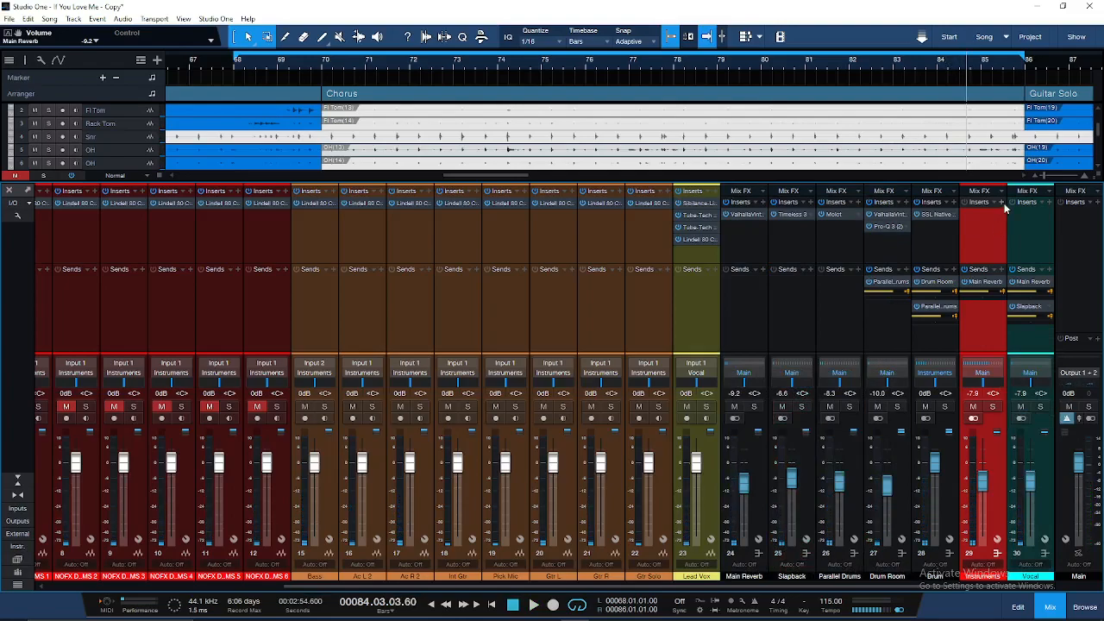
left_click(1003, 204)
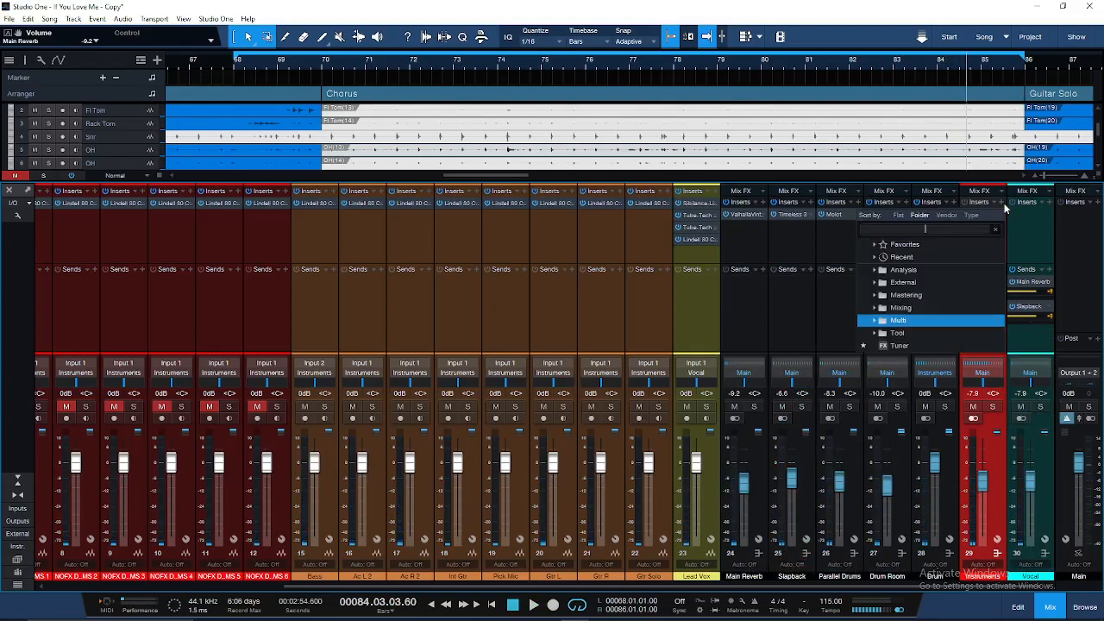
left_click(903, 310)
left_click(911, 411)
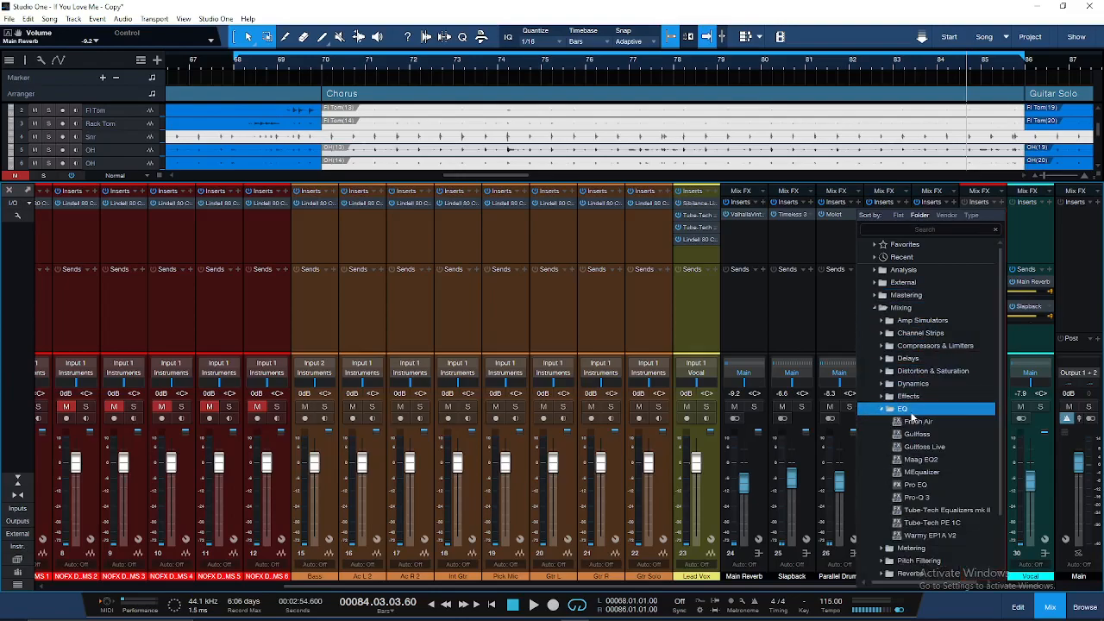
double_click(930, 498)
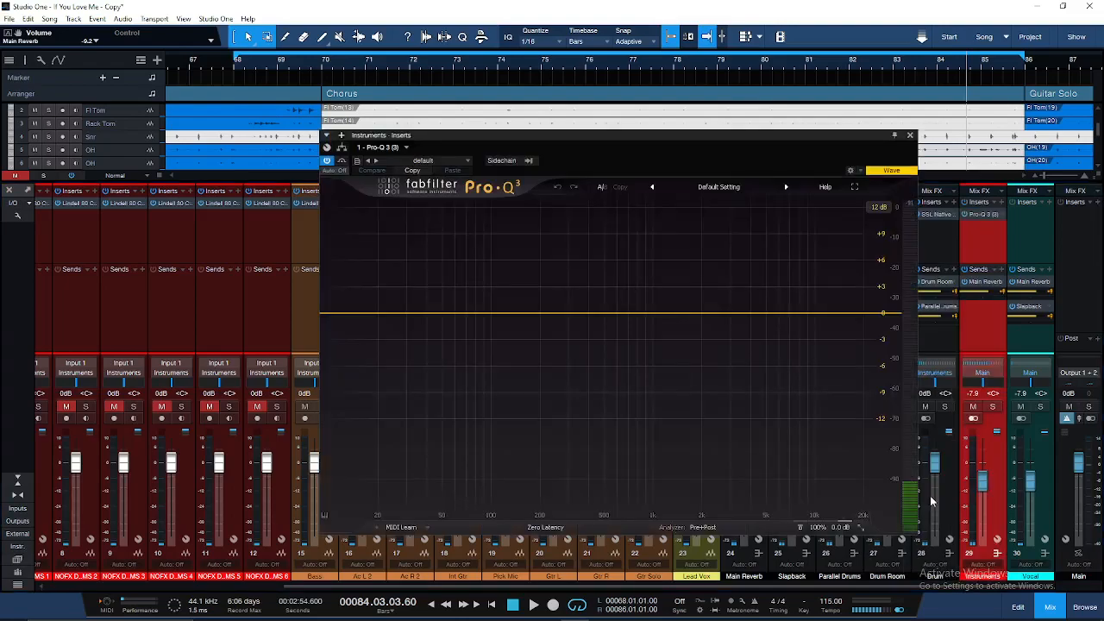
Add a bell cut of -1.43 dB at 1553.8 Hz in the Instruments bus EQ and close the plug-in
left_click(684, 320)
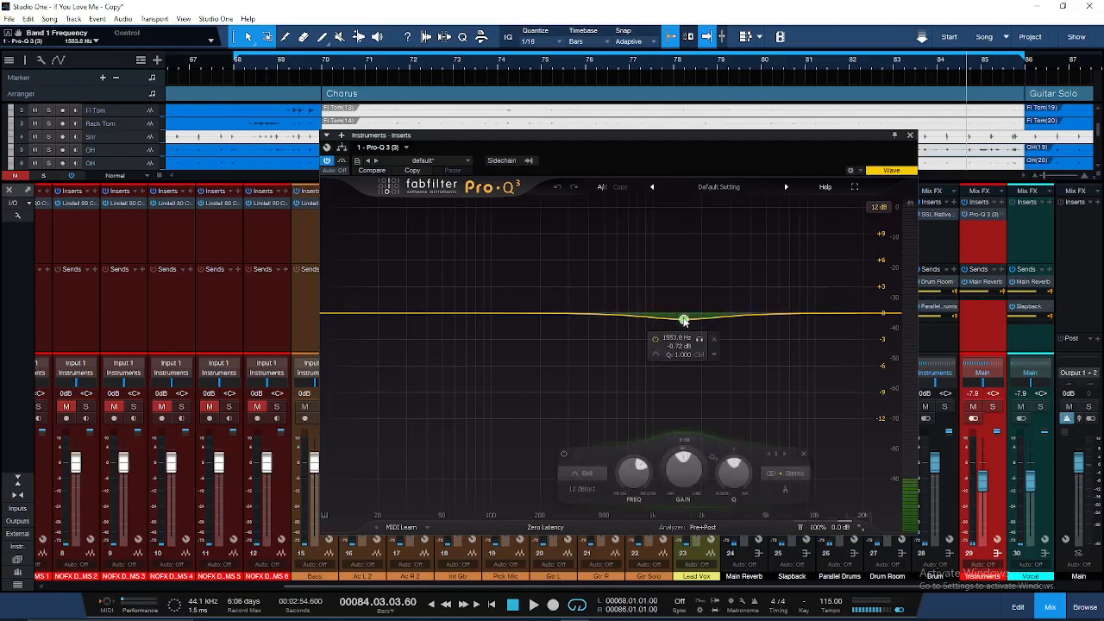
left_click_drag(683, 320, 683, 321)
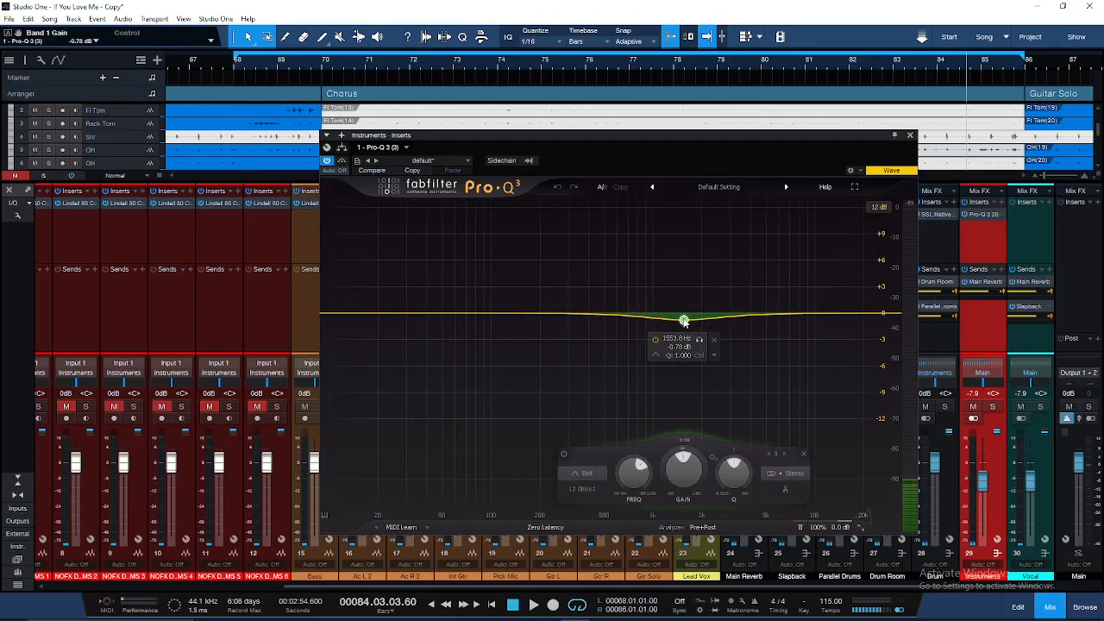
left_click_drag(684, 323, 684, 326)
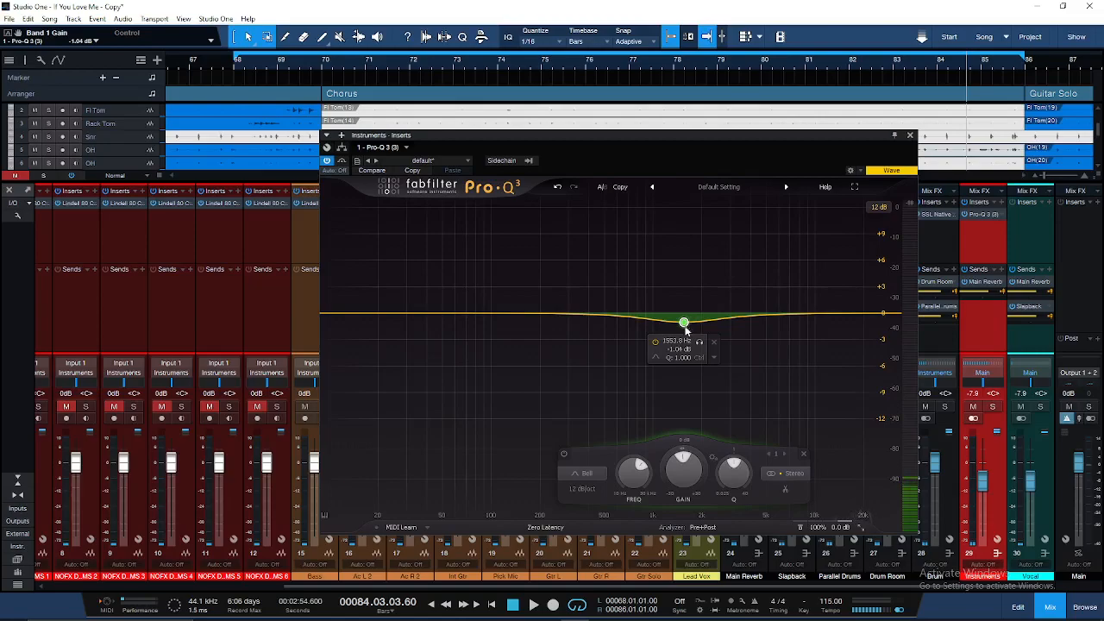
left_click_drag(685, 327, 686, 329)
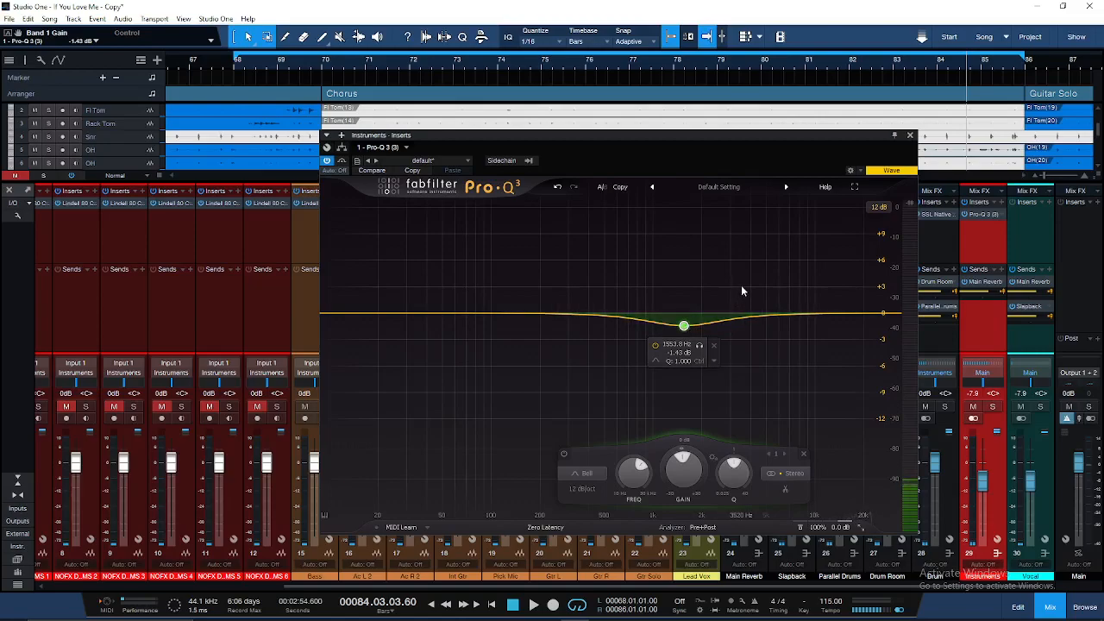
left_click(909, 135)
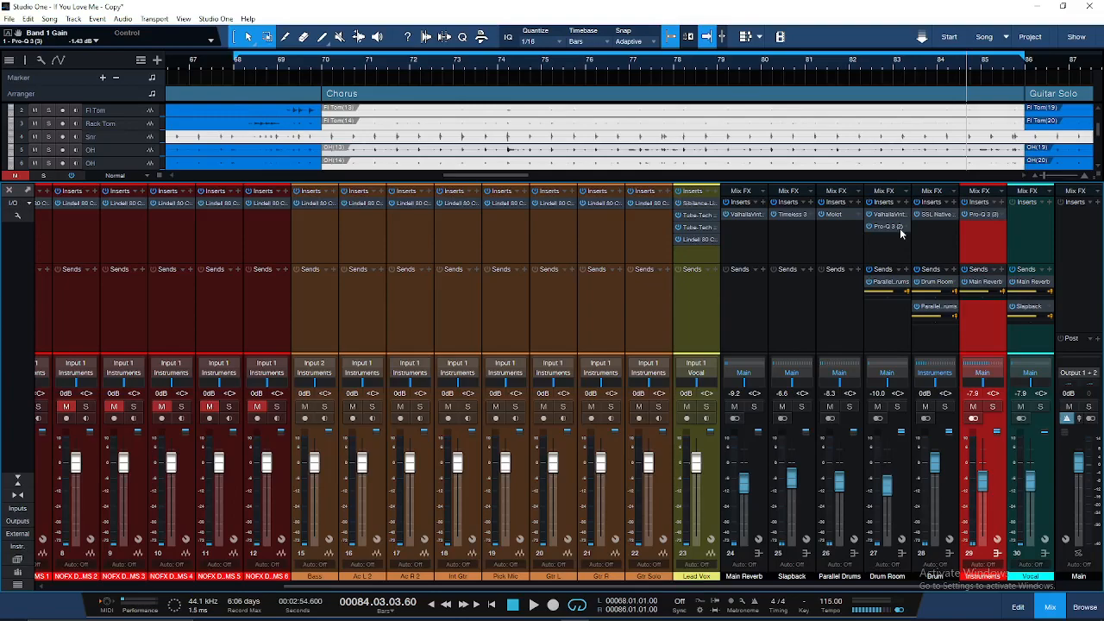
Play the chorus from bar 72 to audition the mix with the Instruments bus EQ, then stop playback
left_click(433, 69)
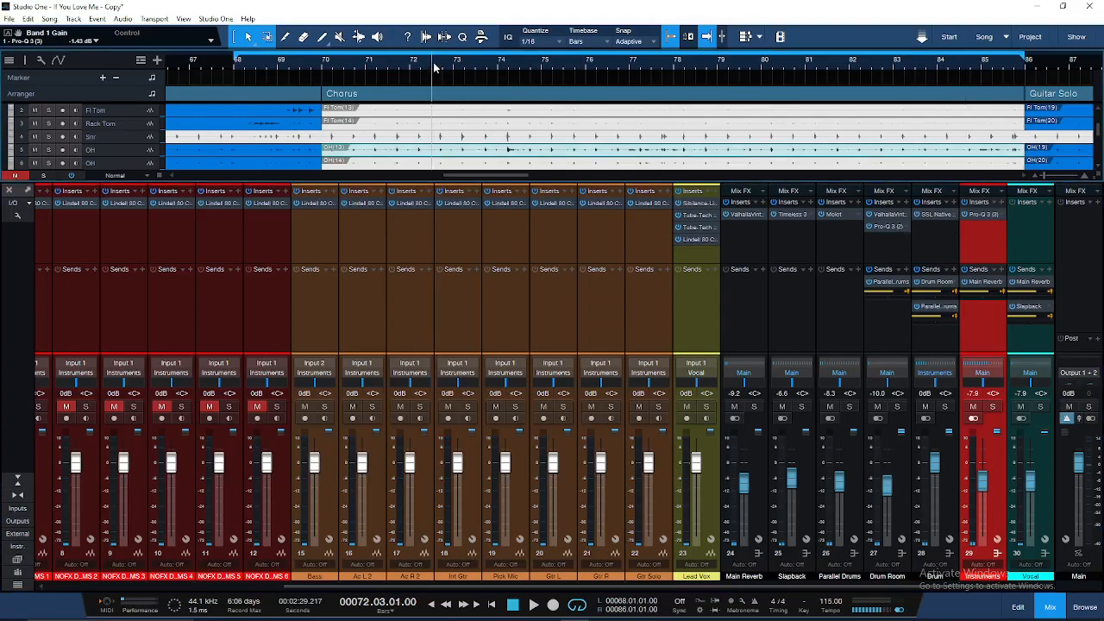
key("space")
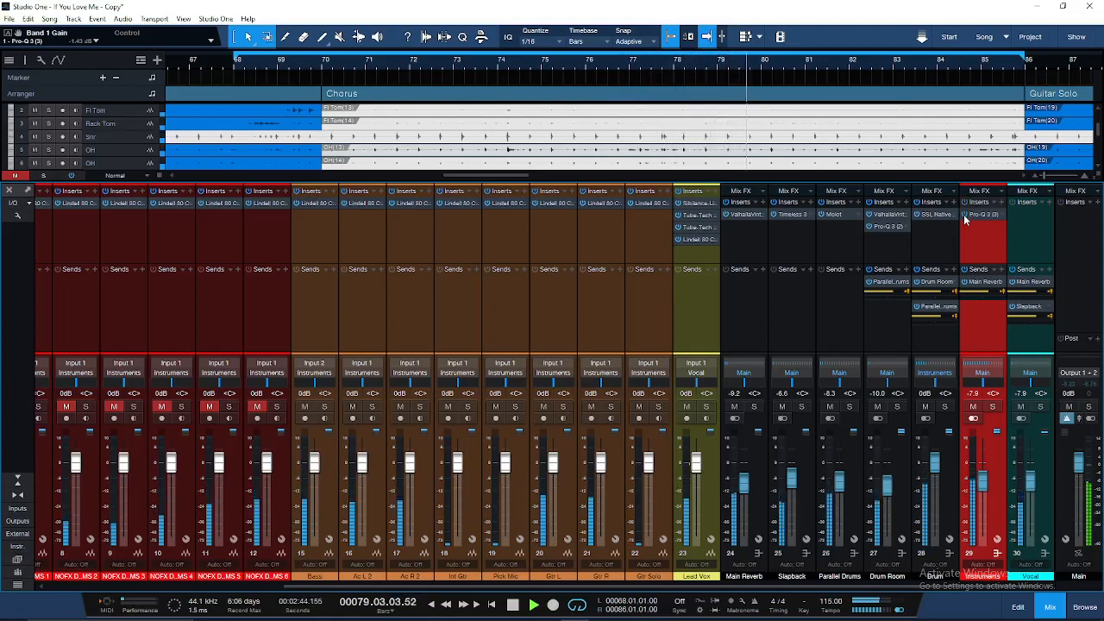
key("space")
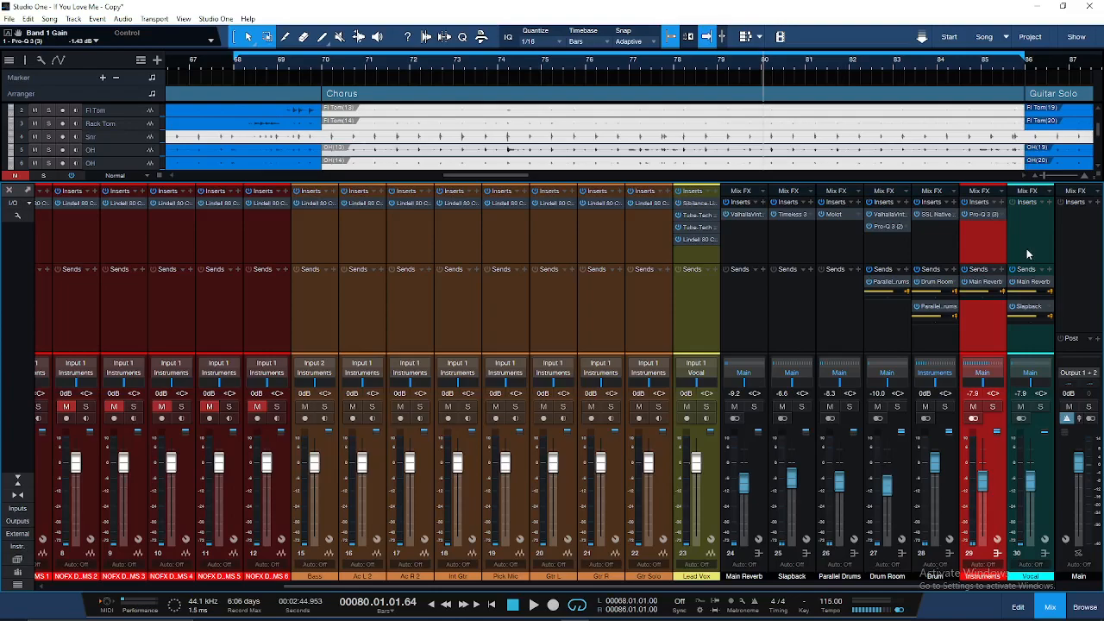
Select the Main channel and enlarge its post-fader insert area
left_click(1084, 260)
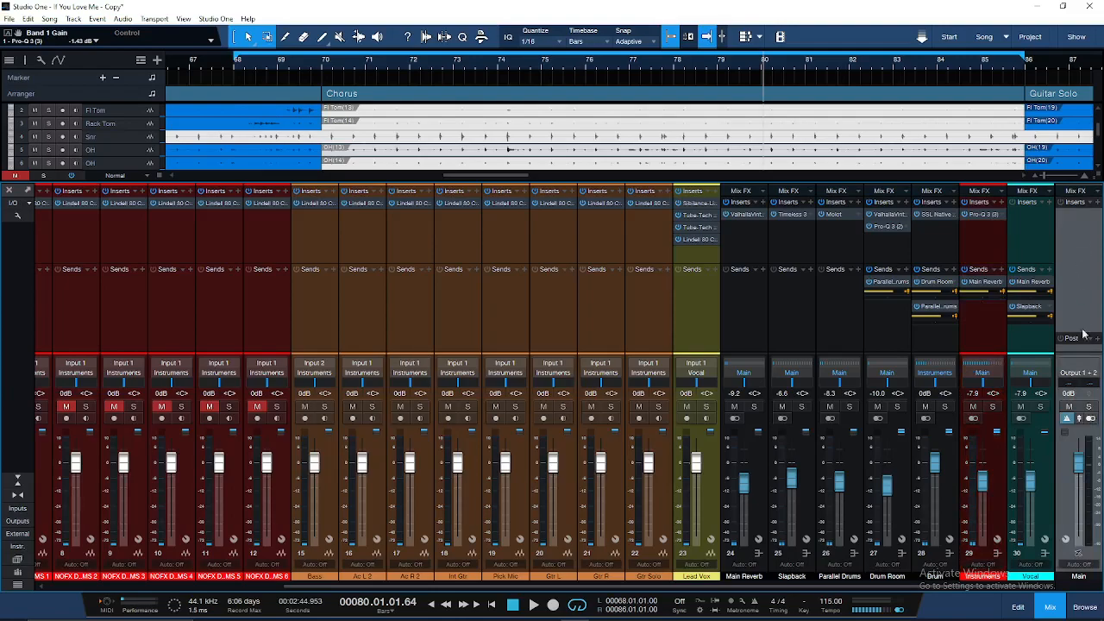
left_click_drag(1081, 334, 1079, 302)
mouse_move(1088, 446)
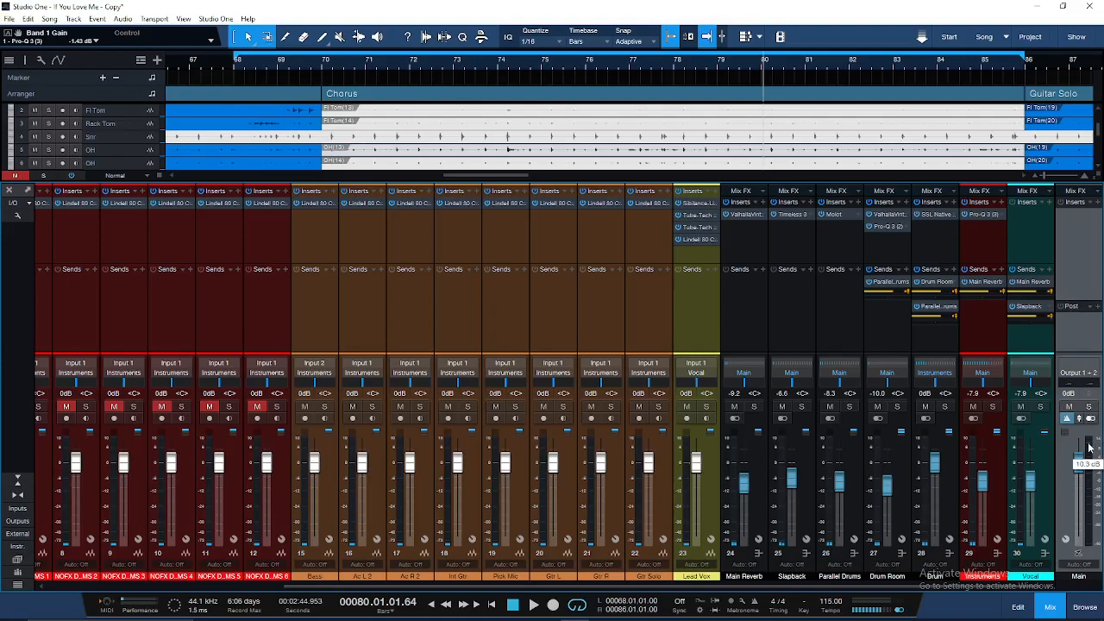
left_click(1099, 205)
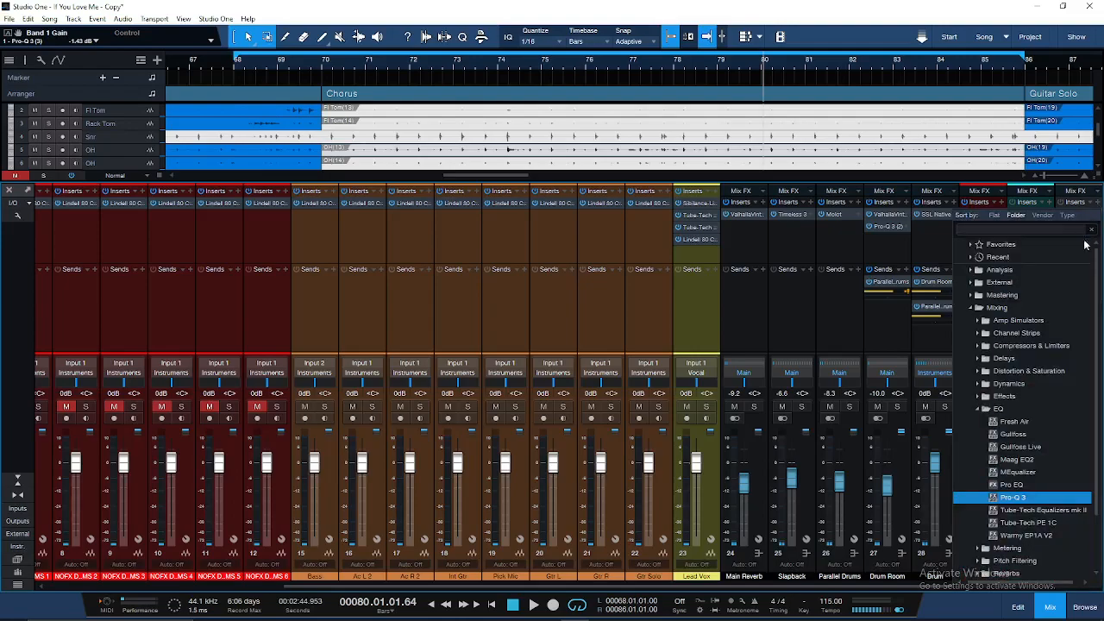
left_click(1029, 410)
left_click(1019, 321)
left_click(1017, 321)
left_click(1013, 309)
left_click(1015, 298)
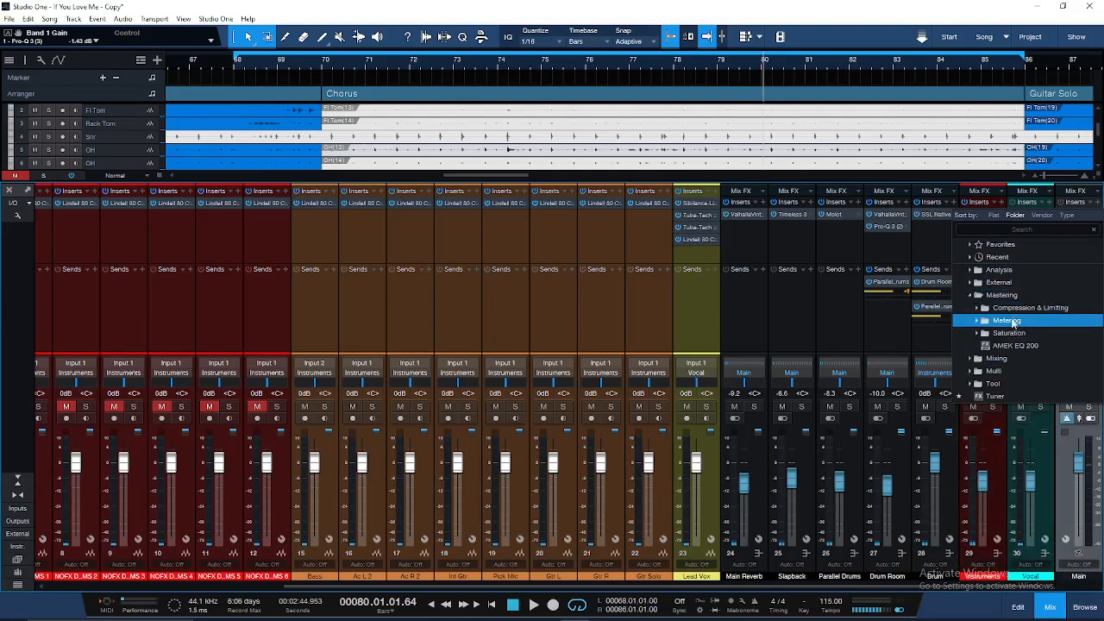
left_click(1003, 296)
left_click(1003, 309)
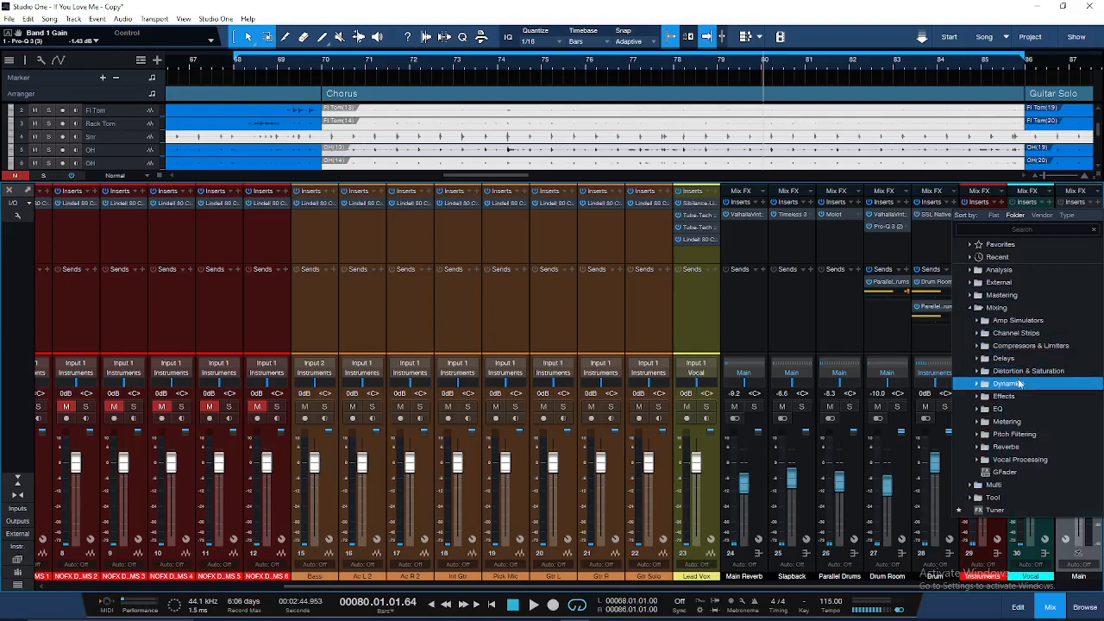
left_click(1001, 408)
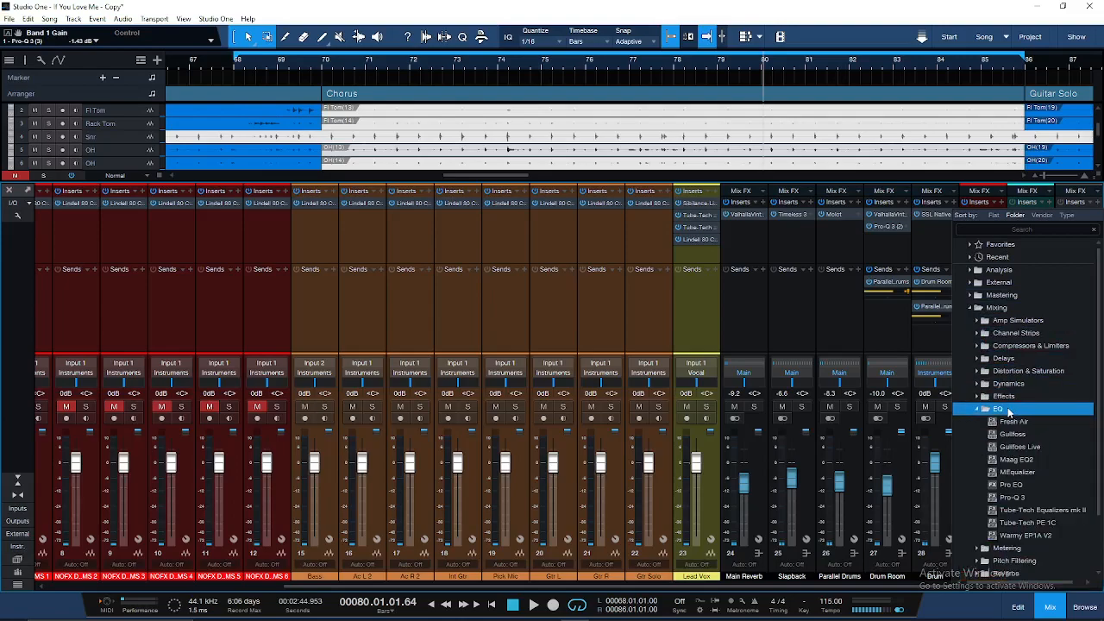
left_click(944, 248)
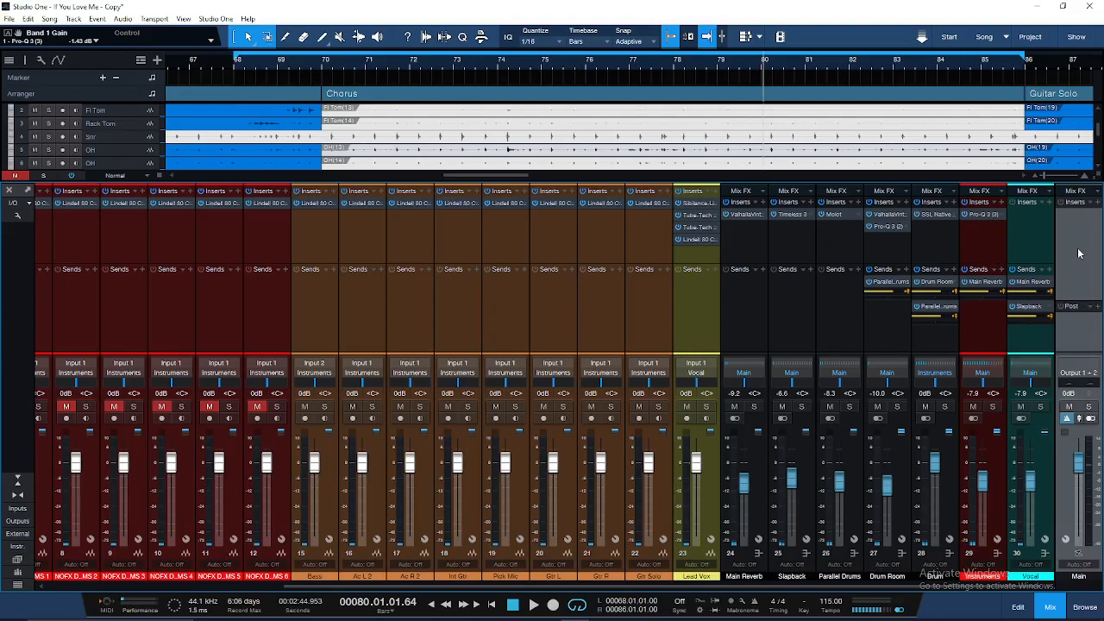
Insert the Pro-Q 3 equalizer on the Main channel and reposition its plug-in window
left_click(1096, 206)
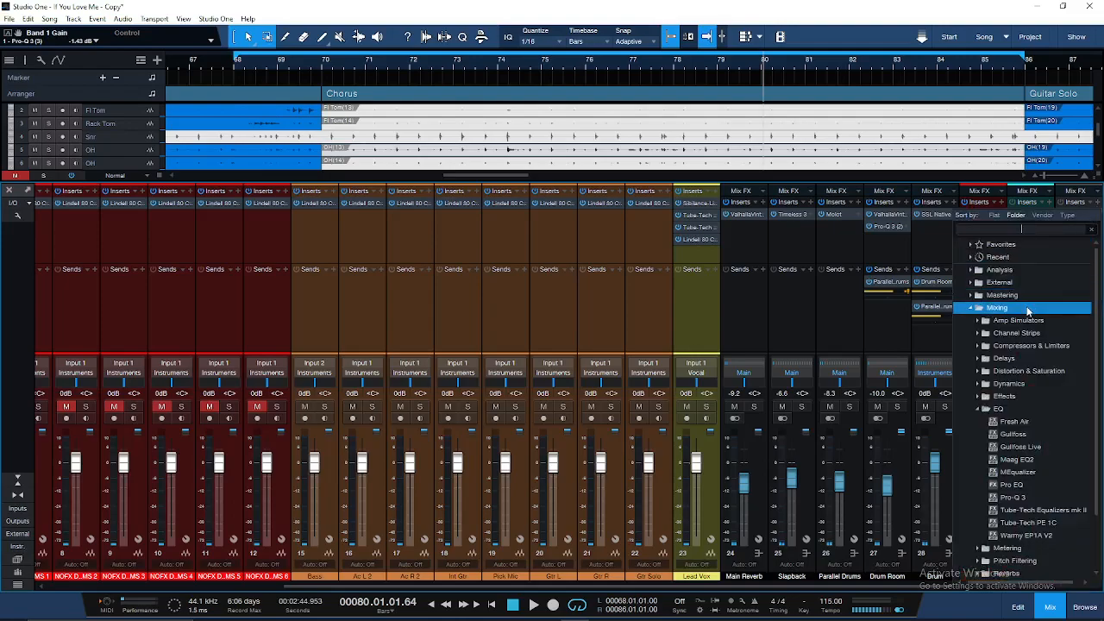
left_click(1038, 499)
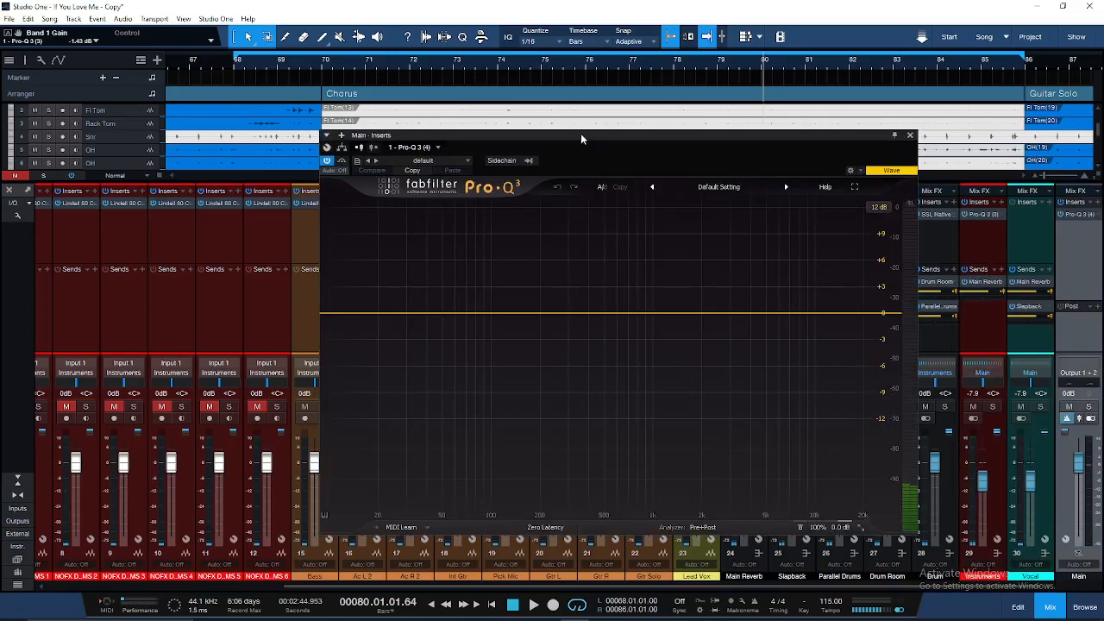
left_click_drag(580, 135, 591, 123)
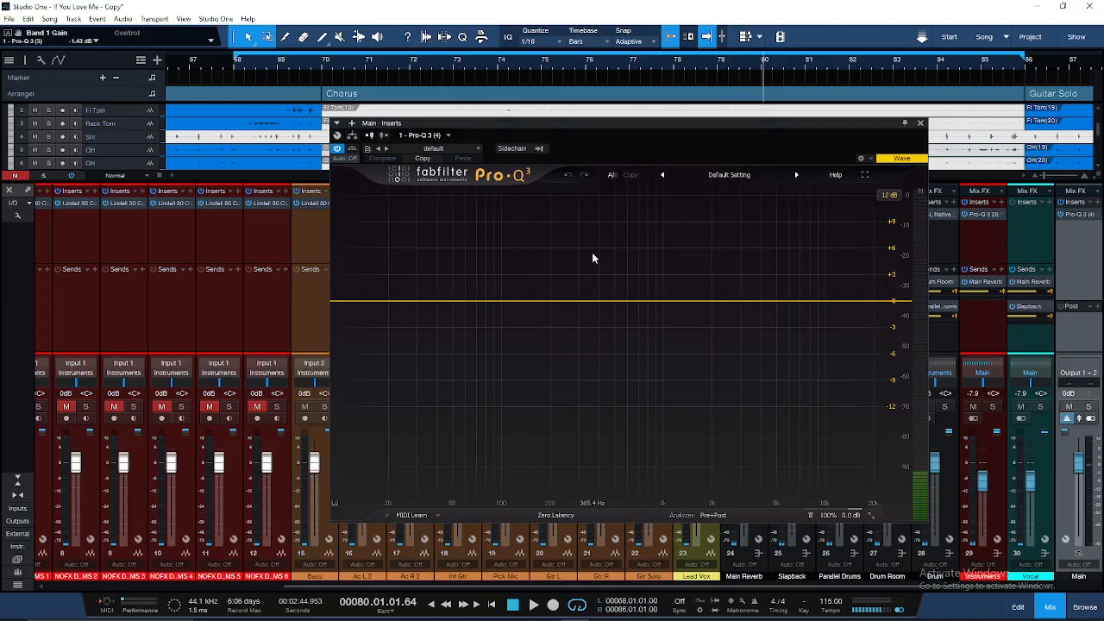
left_click_drag(626, 123, 552, 136)
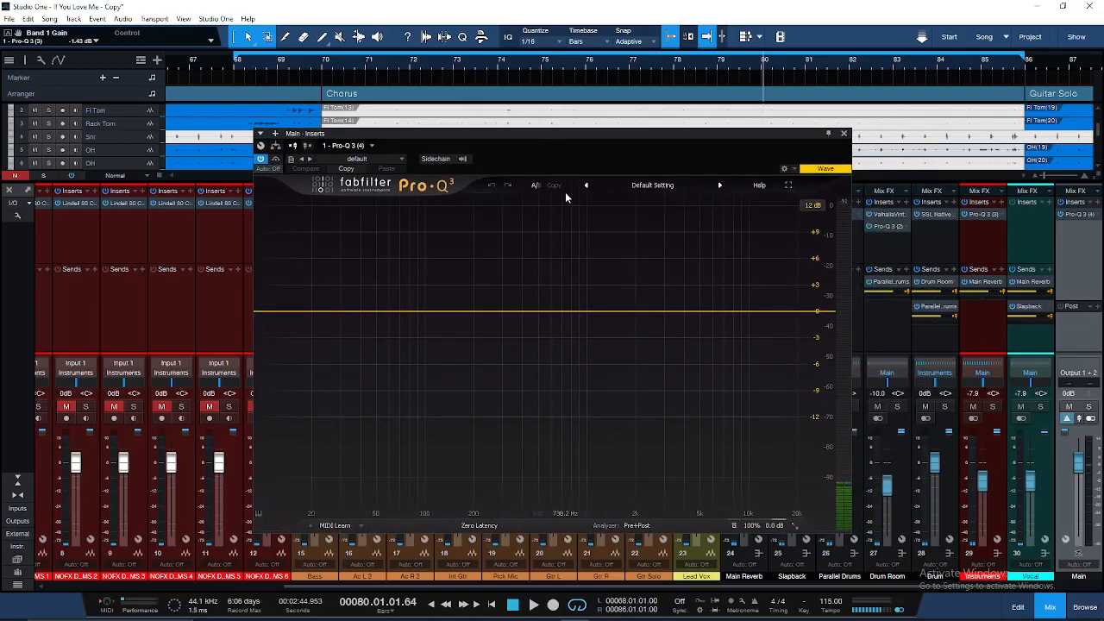
left_click_drag(579, 132, 597, 132)
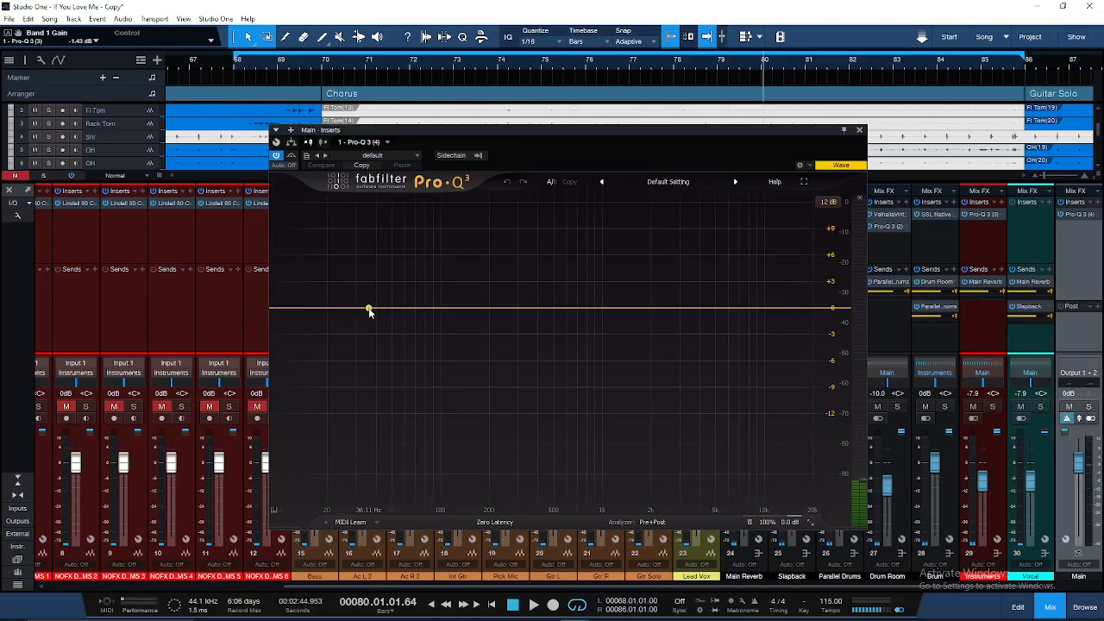
Add a low cut at about 40 Hz in the Main channel EQ and audition the mix around the chorus
left_click(292, 67)
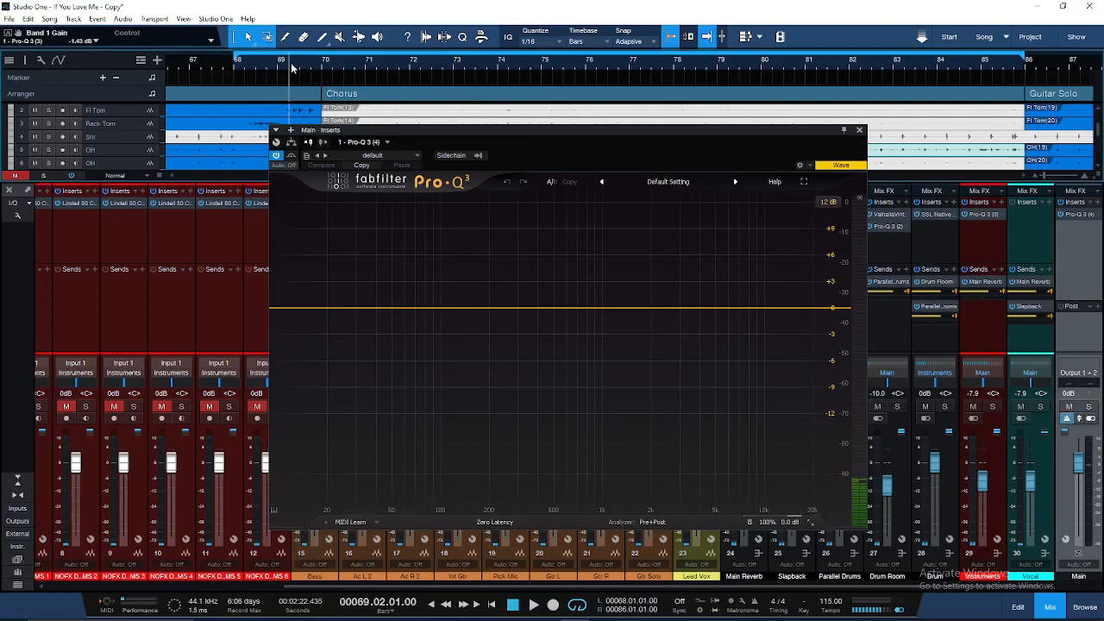
key("space")
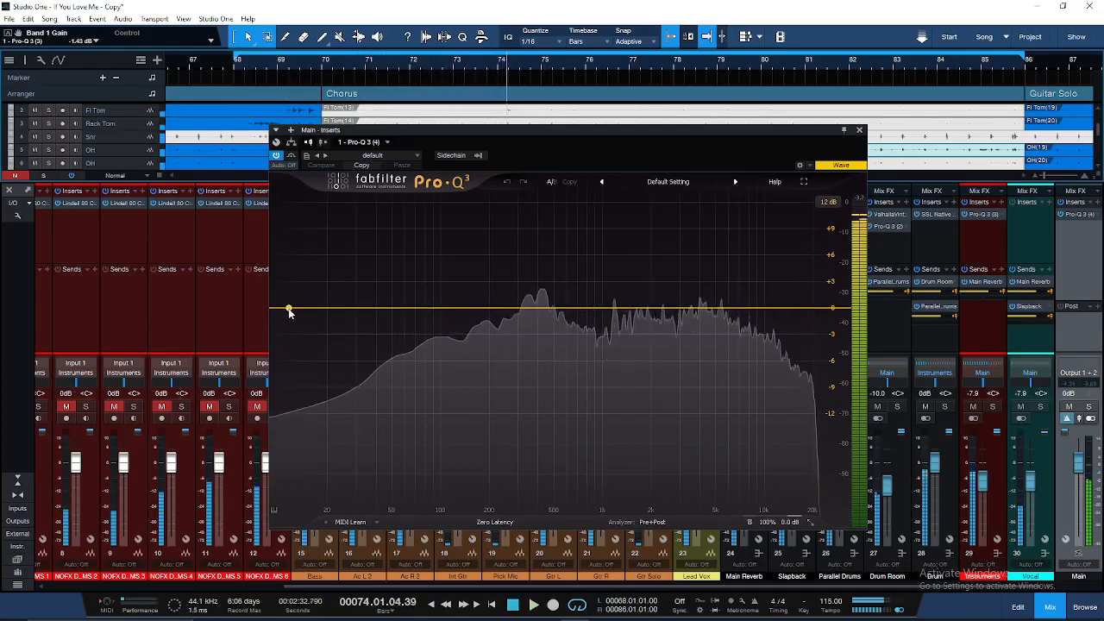
left_click_drag(289, 312, 376, 311)
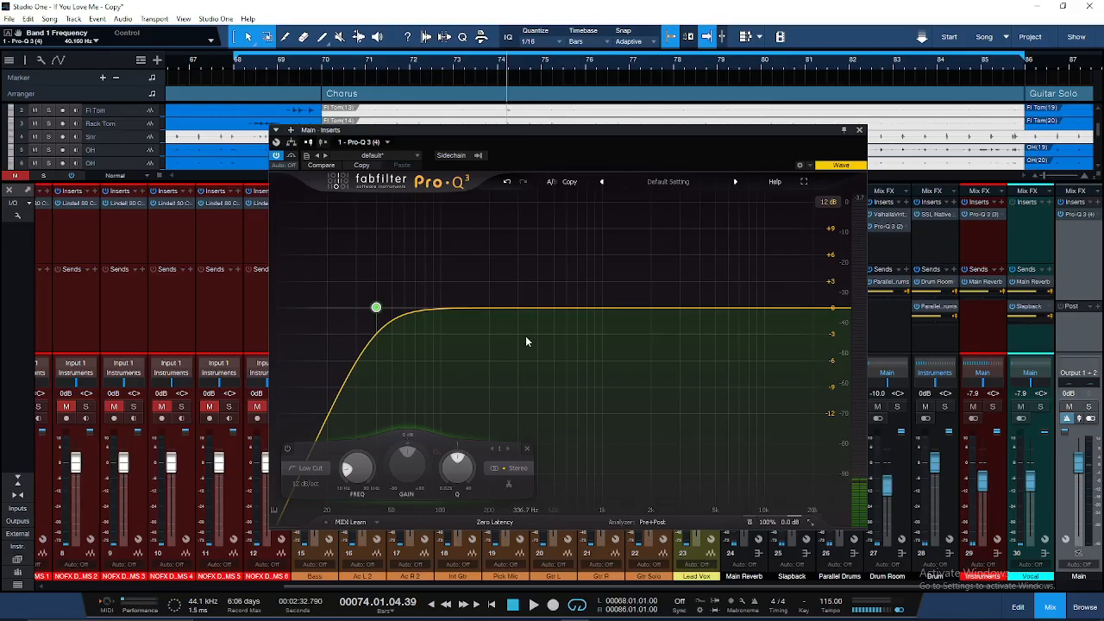
key("space")
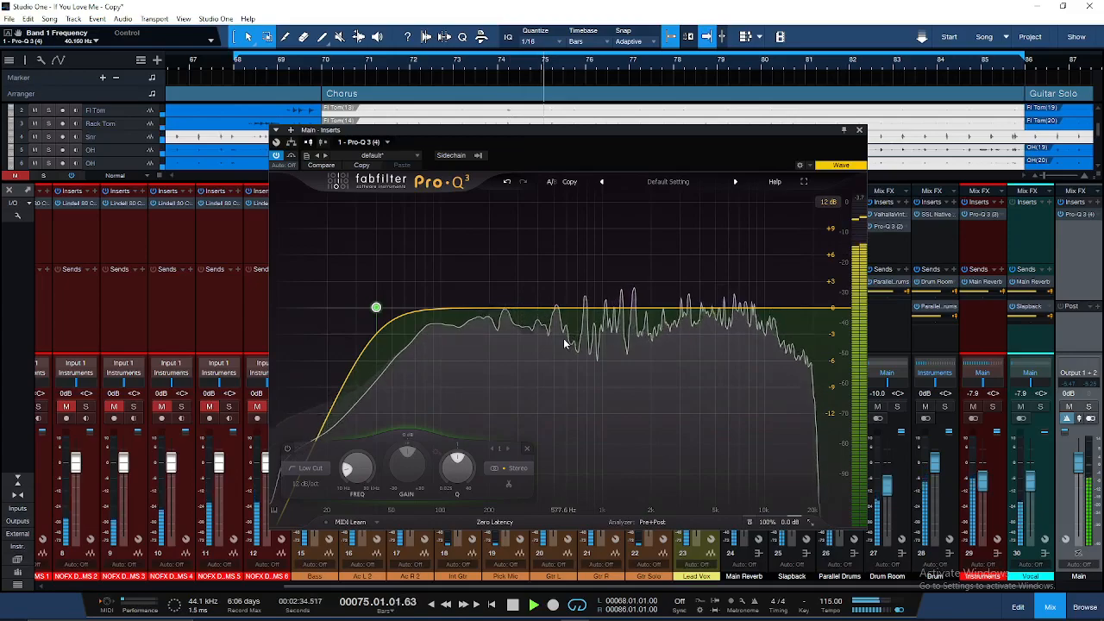
key("space")
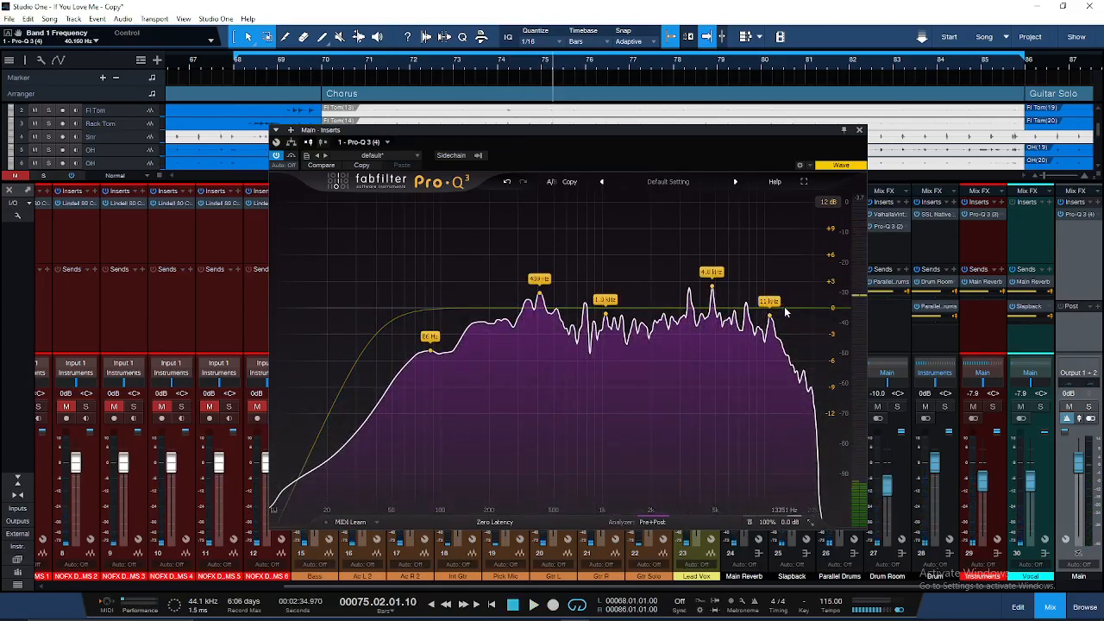
left_click(780, 309)
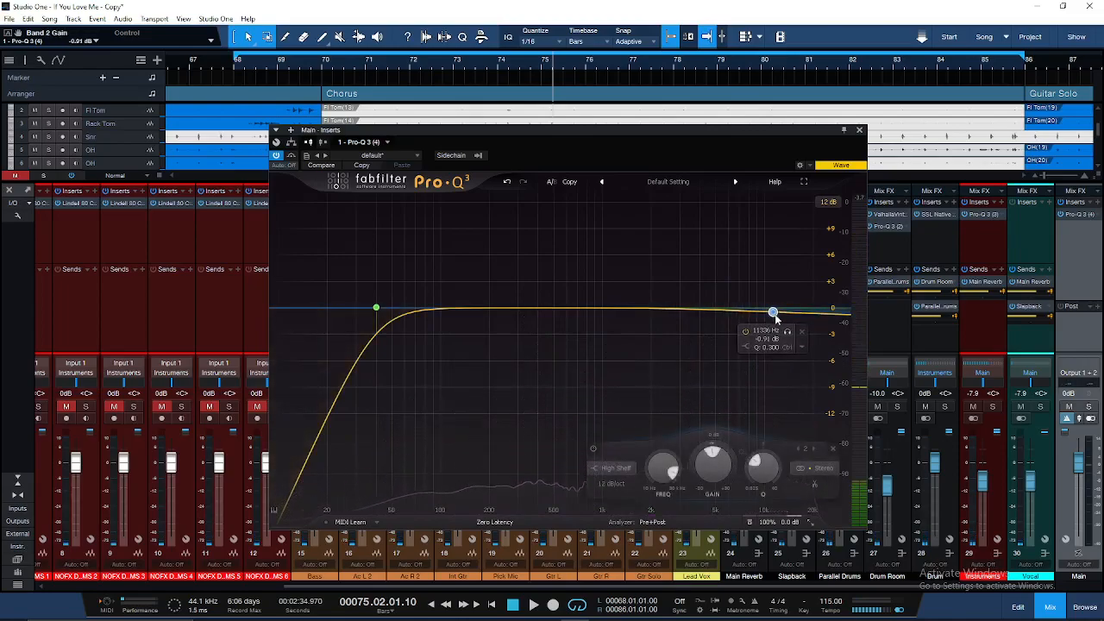
left_click(808, 276)
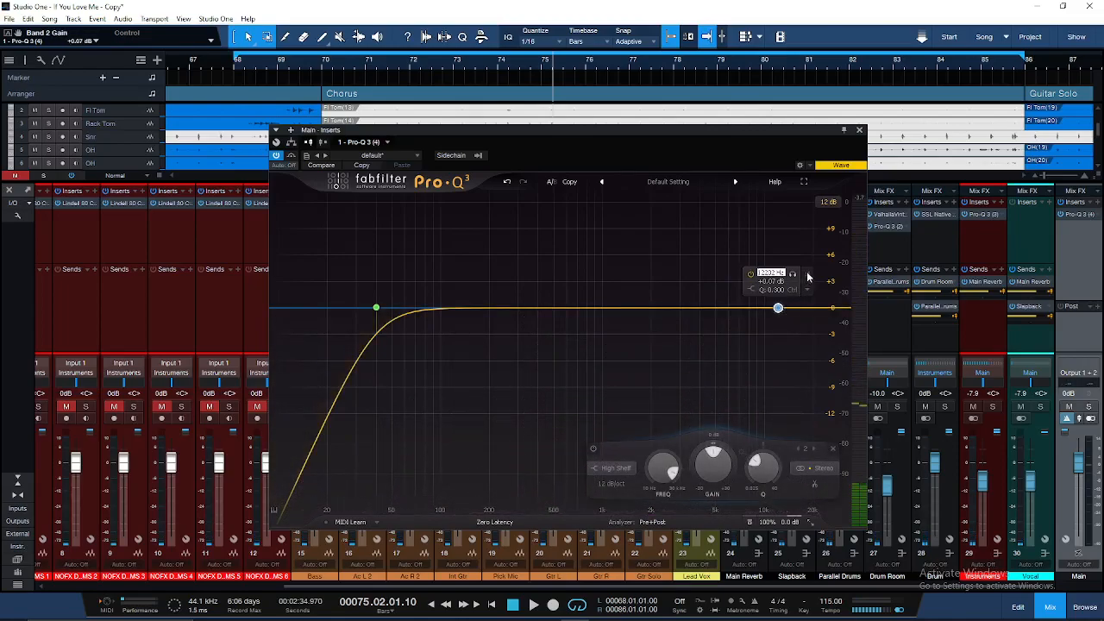
left_click(807, 274)
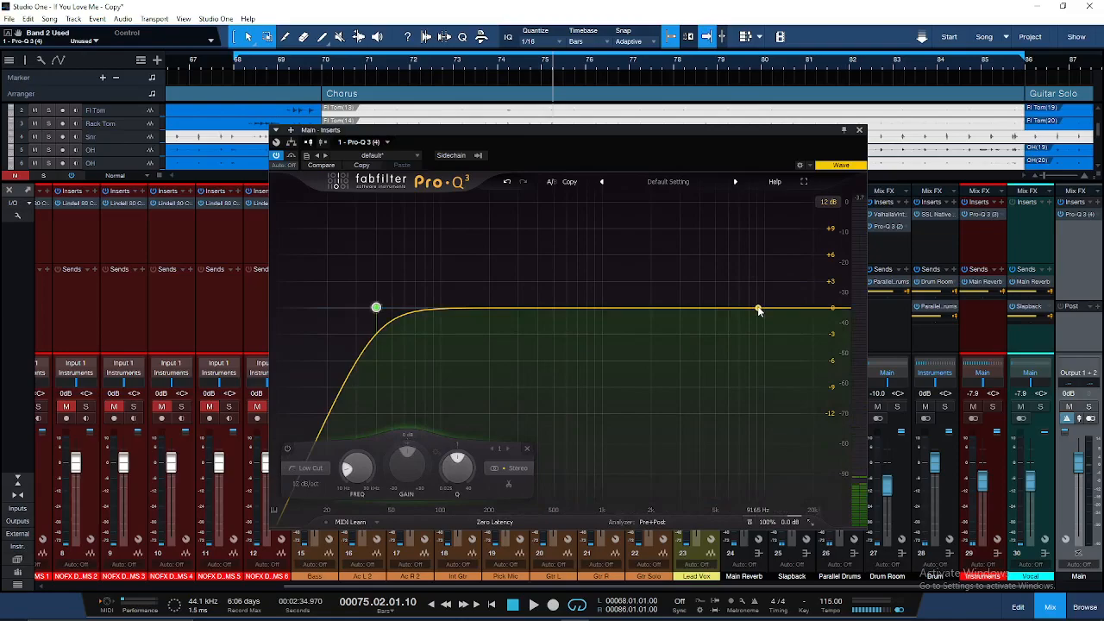
Add a bell cut of -1.04 dB at 10110 Hz in the Main channel EQ and close the plug-in
left_click(760, 314)
left_click_drag(763, 316, 765, 319)
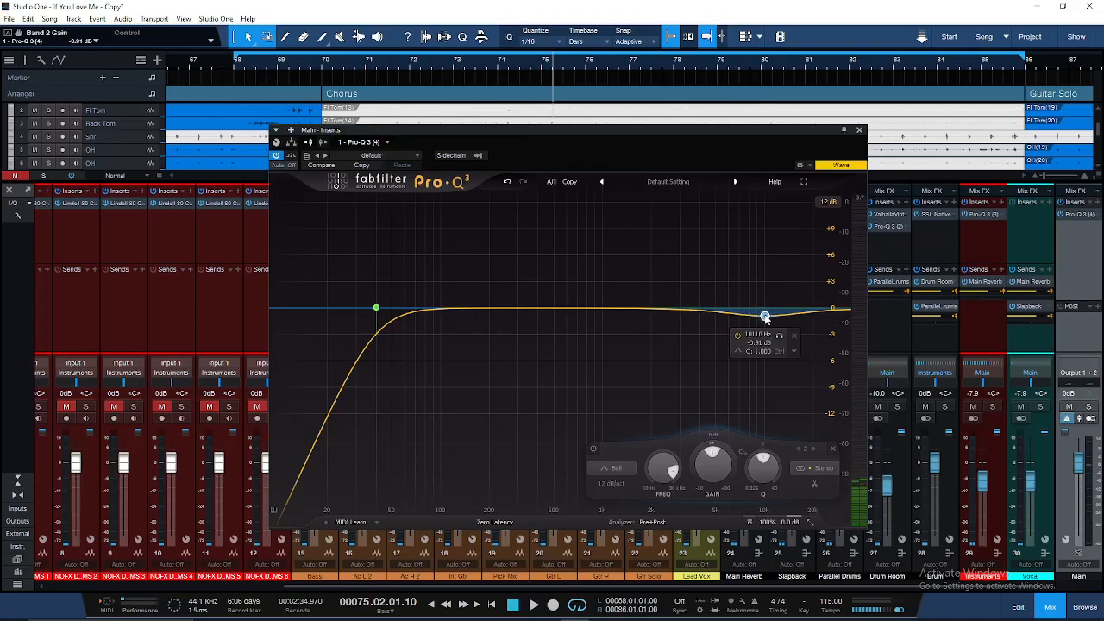
left_click_drag(765, 318, 766, 319)
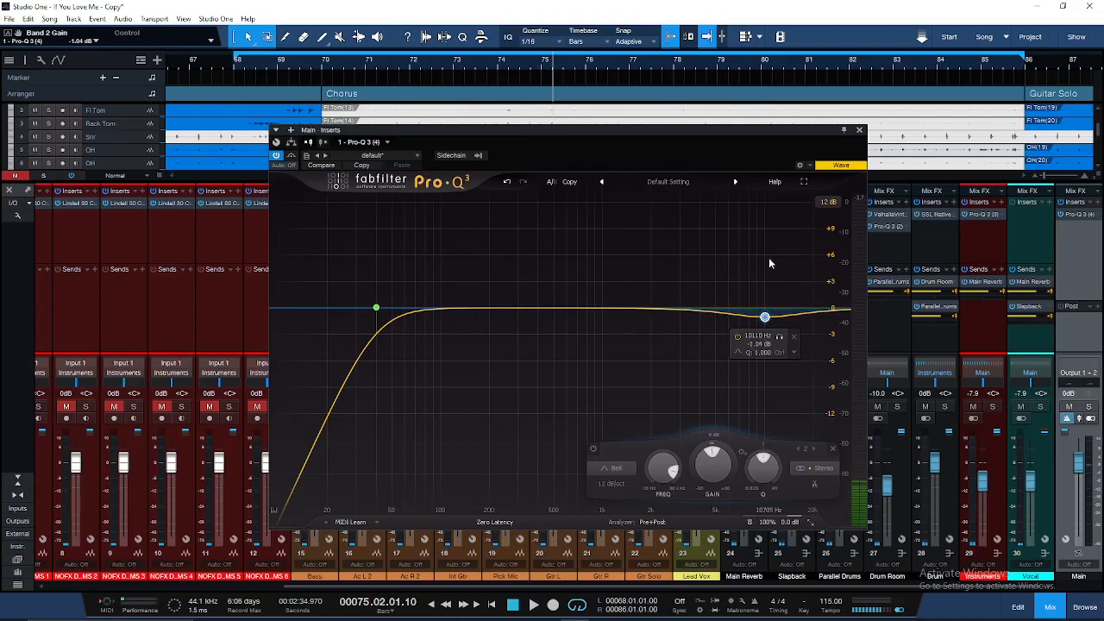
left_click(859, 129)
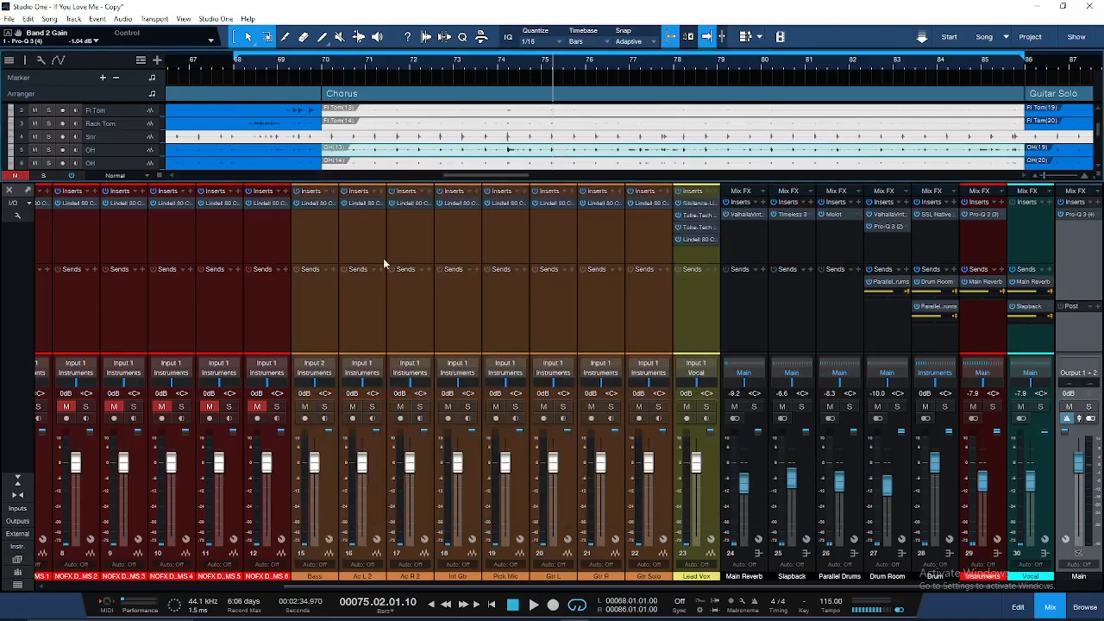
Check the Lindell 80 Channel settings on NOFX DRUMS 6 and the Main EQ curve, and play the chorus from bar 75
left_click(261, 204)
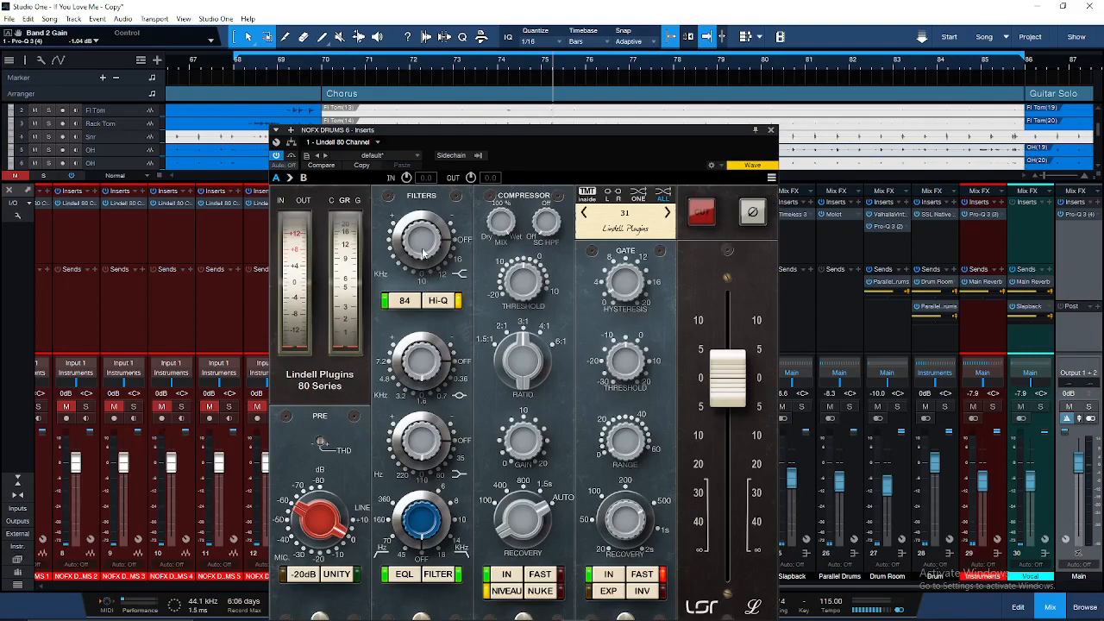
left_click(772, 131)
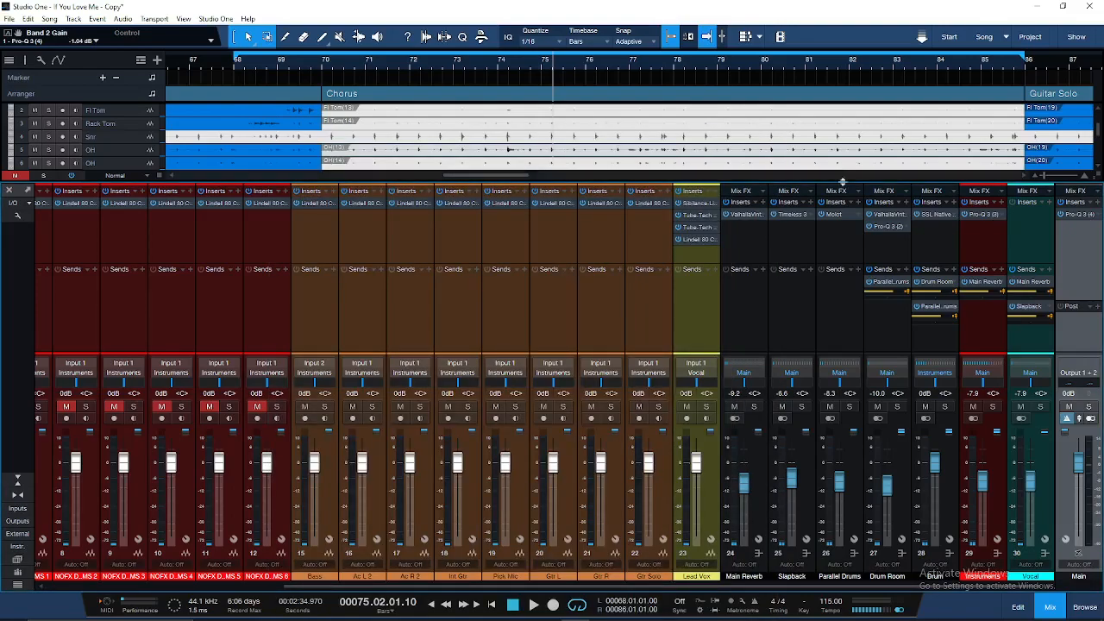
left_click(1082, 215)
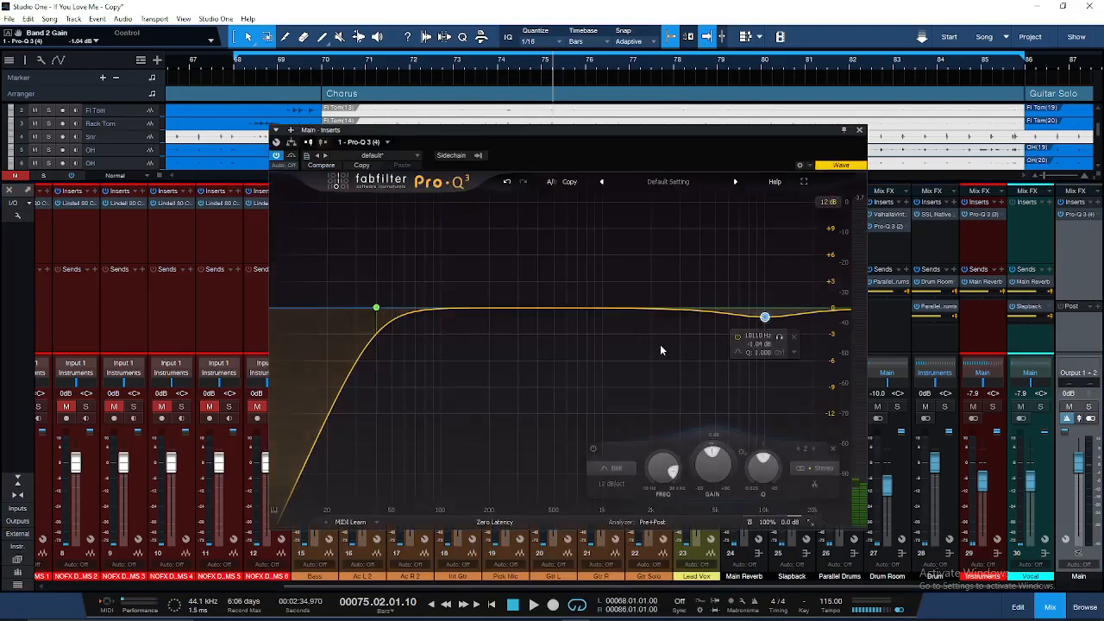
left_click(859, 130)
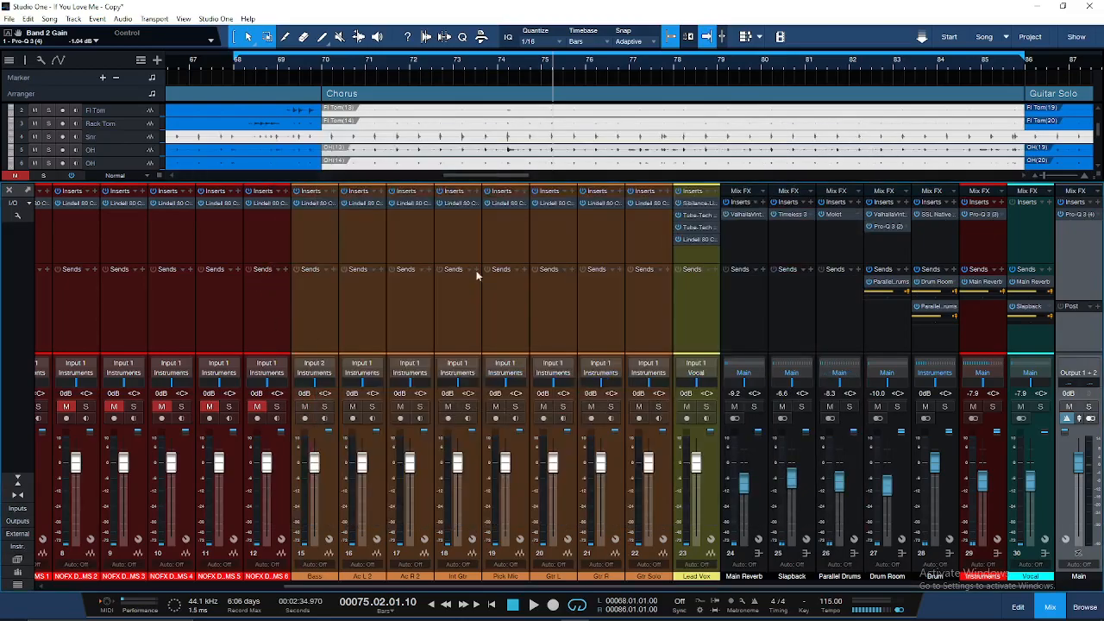
key("space")
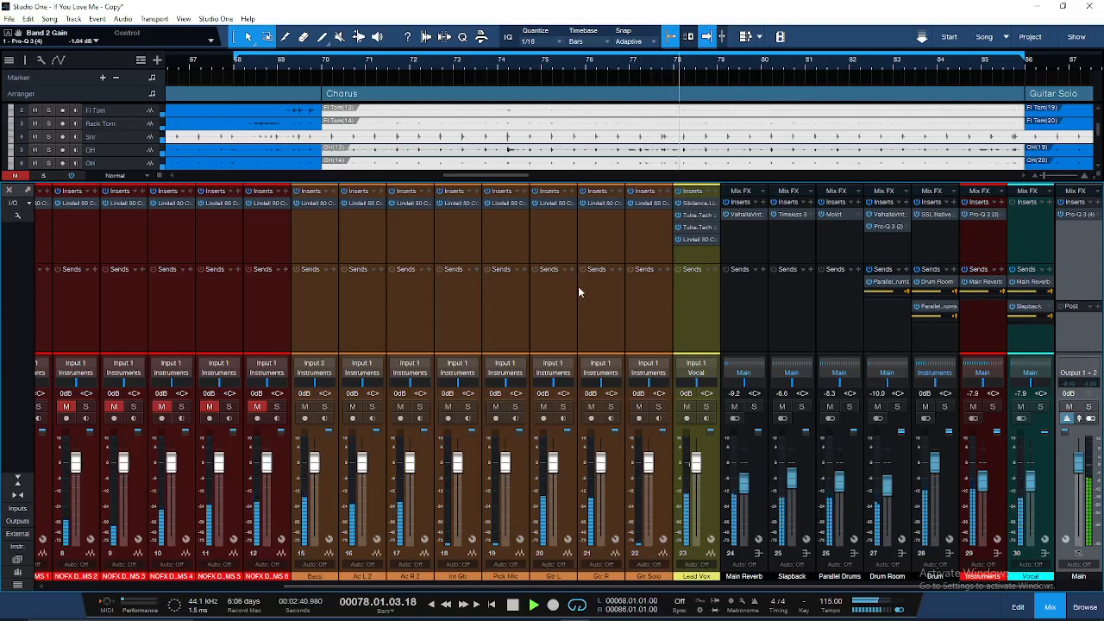
Stop playback and insert the soothe2 plug-in from the mastering compression and limiting category on the Main channel
left_click(1099, 203)
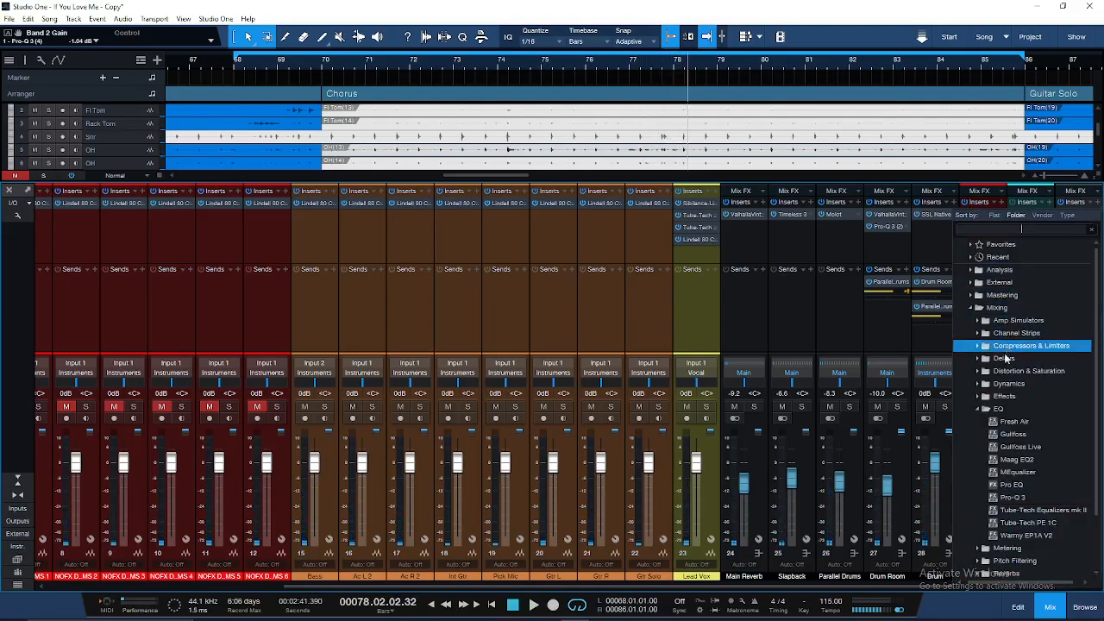
left_click(1000, 409)
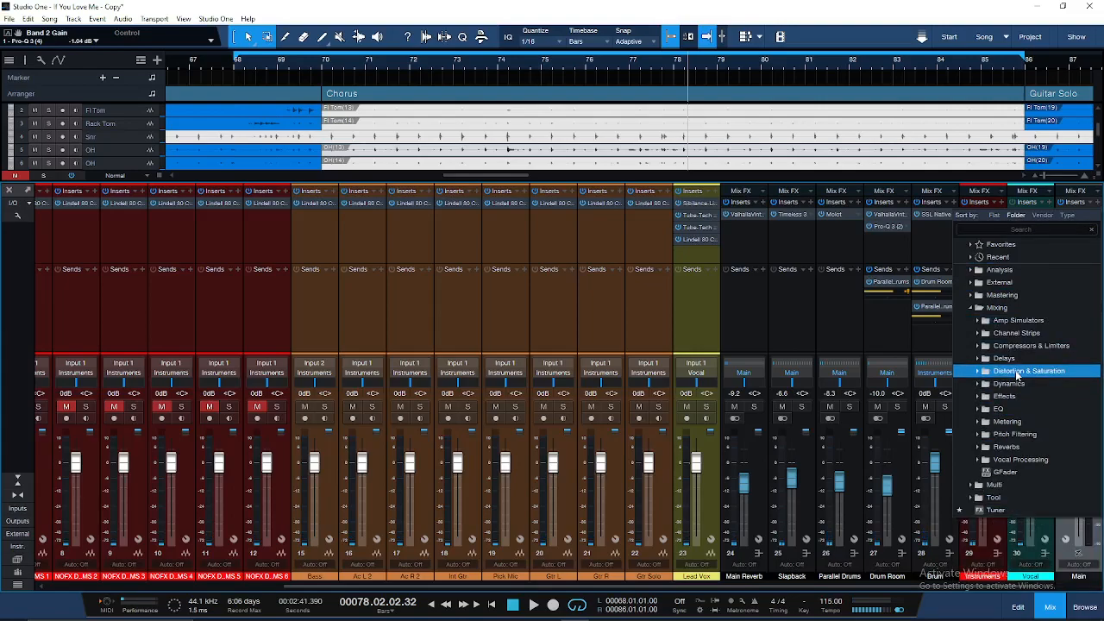
left_click(996, 307)
left_click(1003, 295)
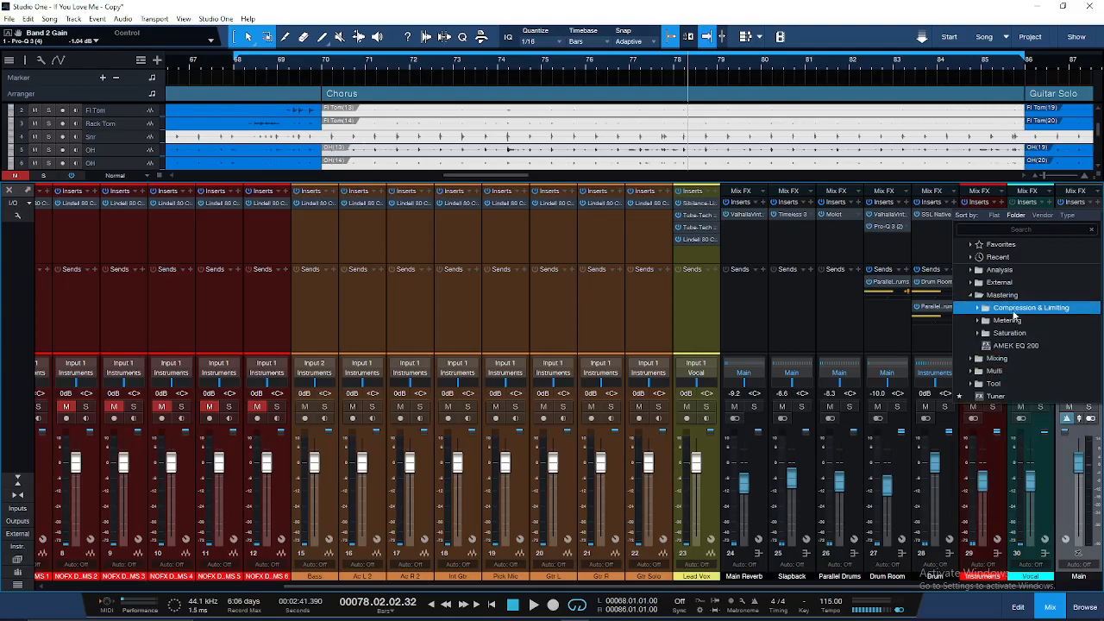
left_click(1016, 311)
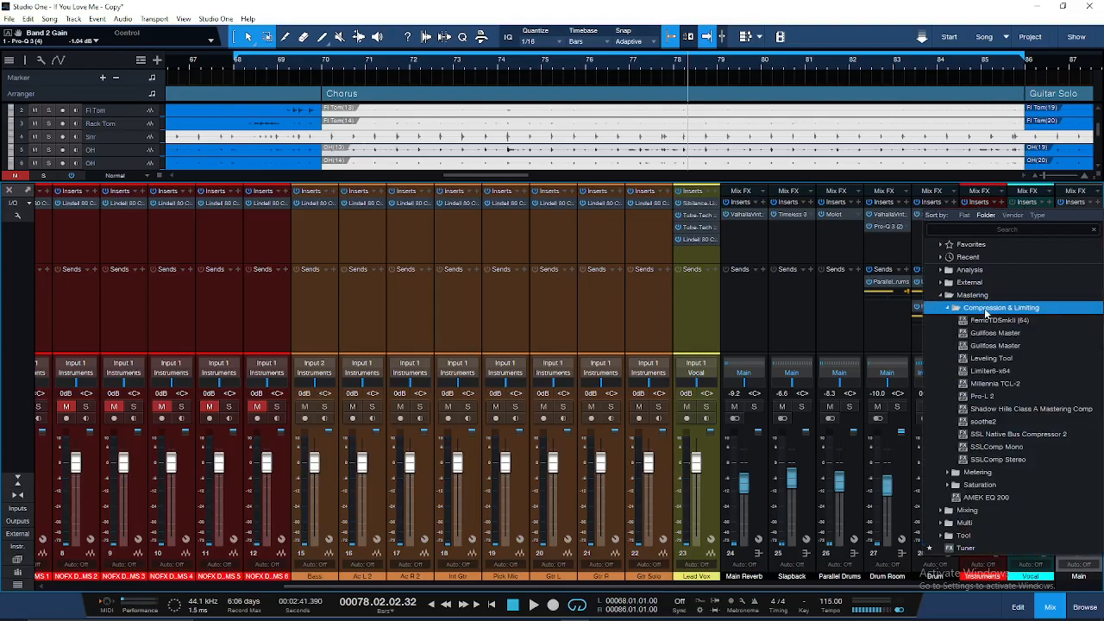
double_click(983, 421)
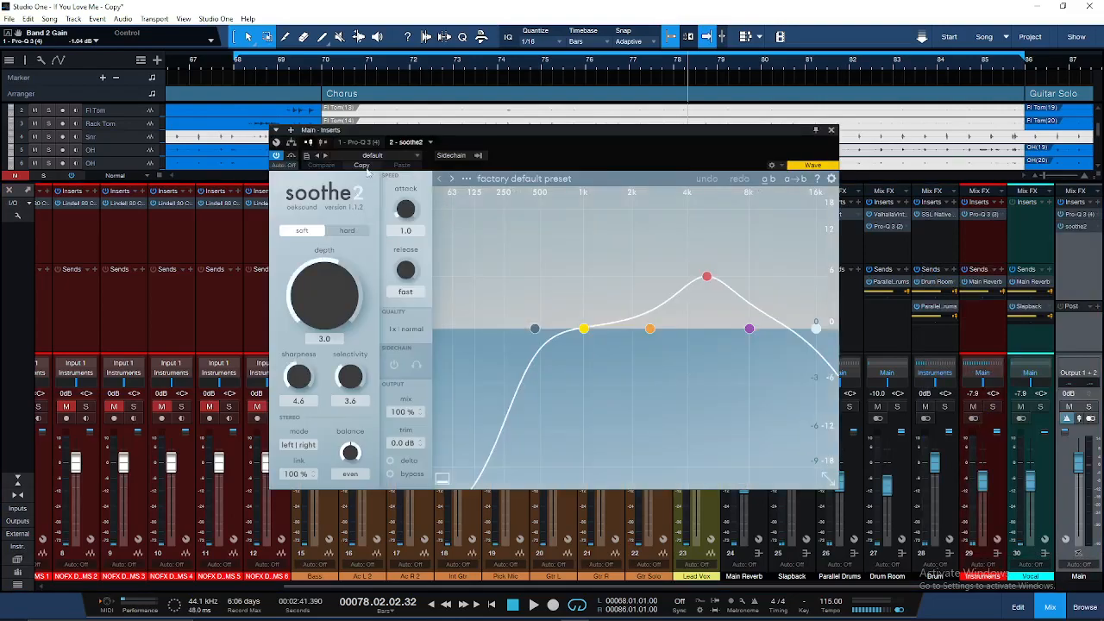
Load the Master preset "De-essing the master" in soothe2 and close the preset browser
left_click(487, 184)
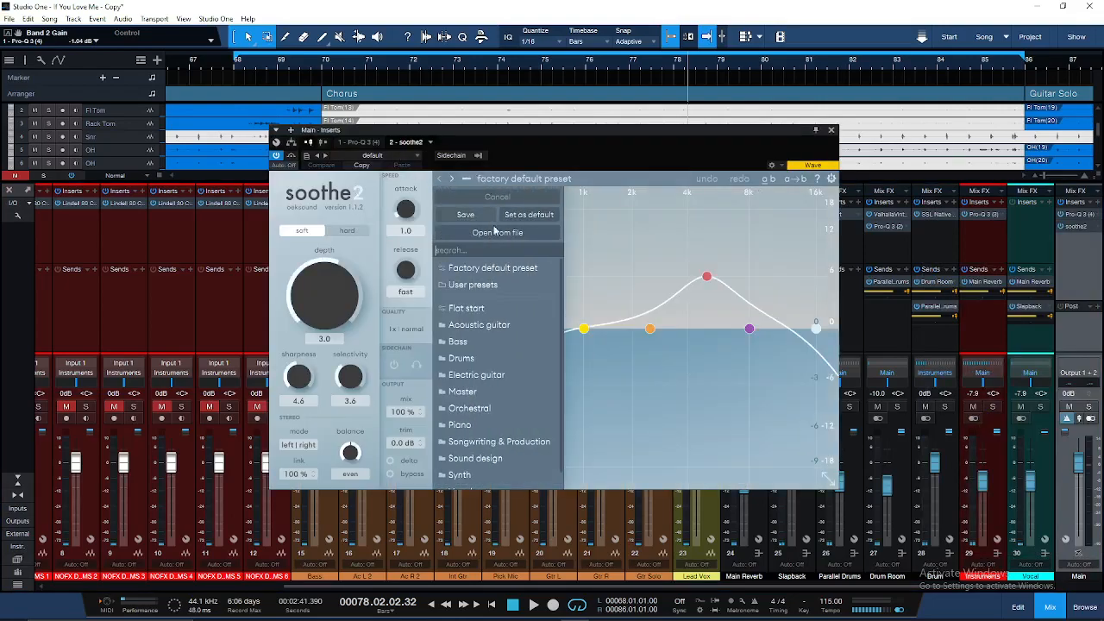
left_click(489, 392)
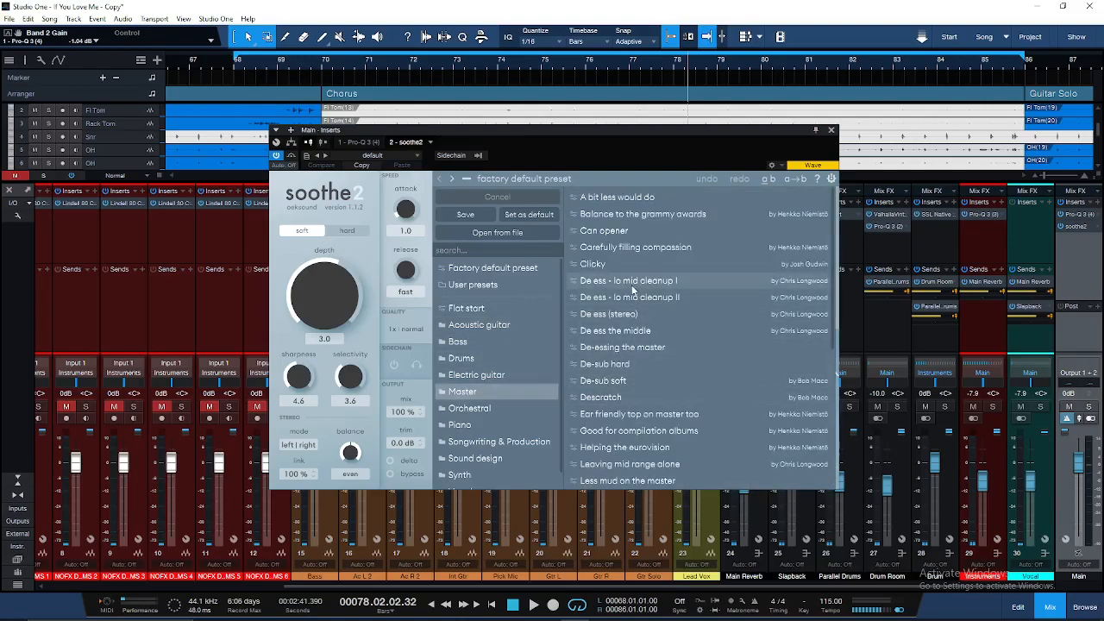
left_click(647, 350)
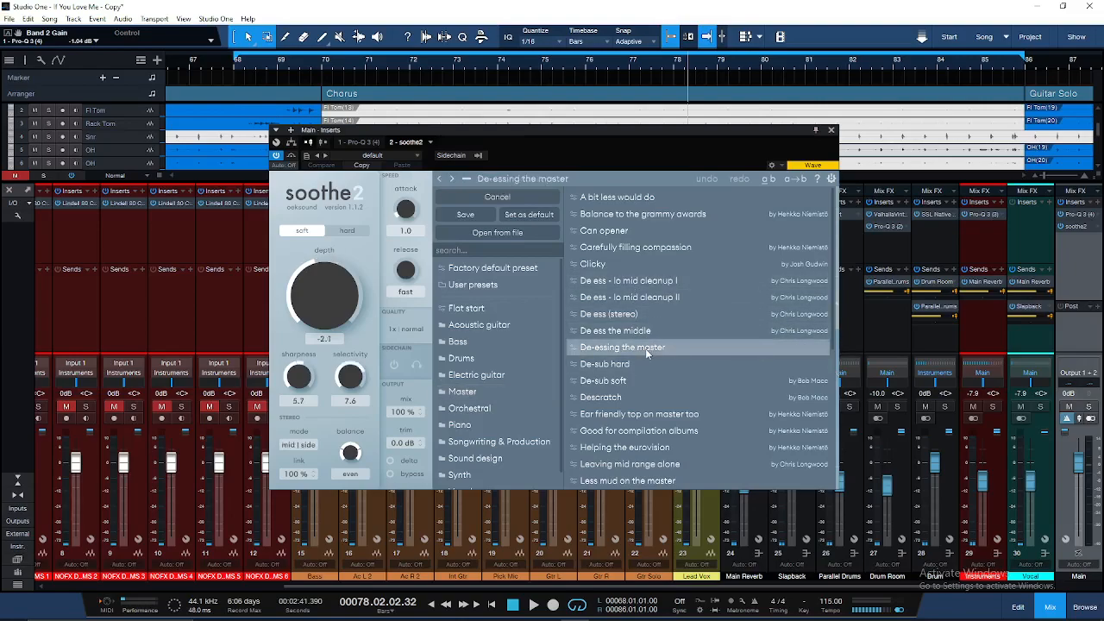
left_click(514, 181)
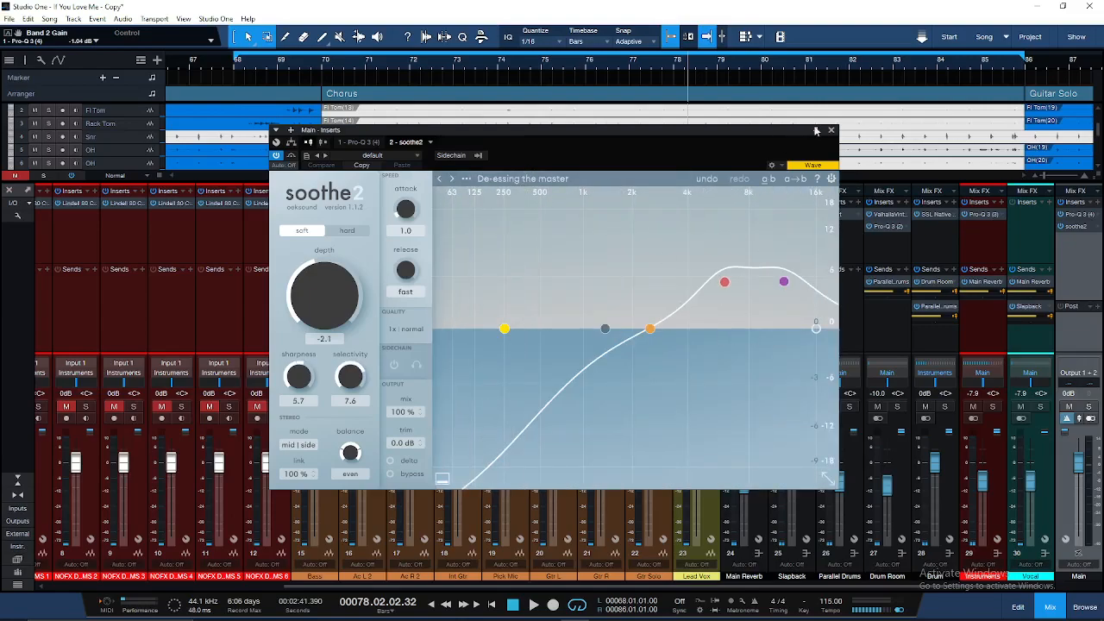
Play the chorus and lower the two high bands in the Main channel's soothe2, setting band 3 to 2.1 dB sensitivity at 7.2 kHz
left_click(833, 133)
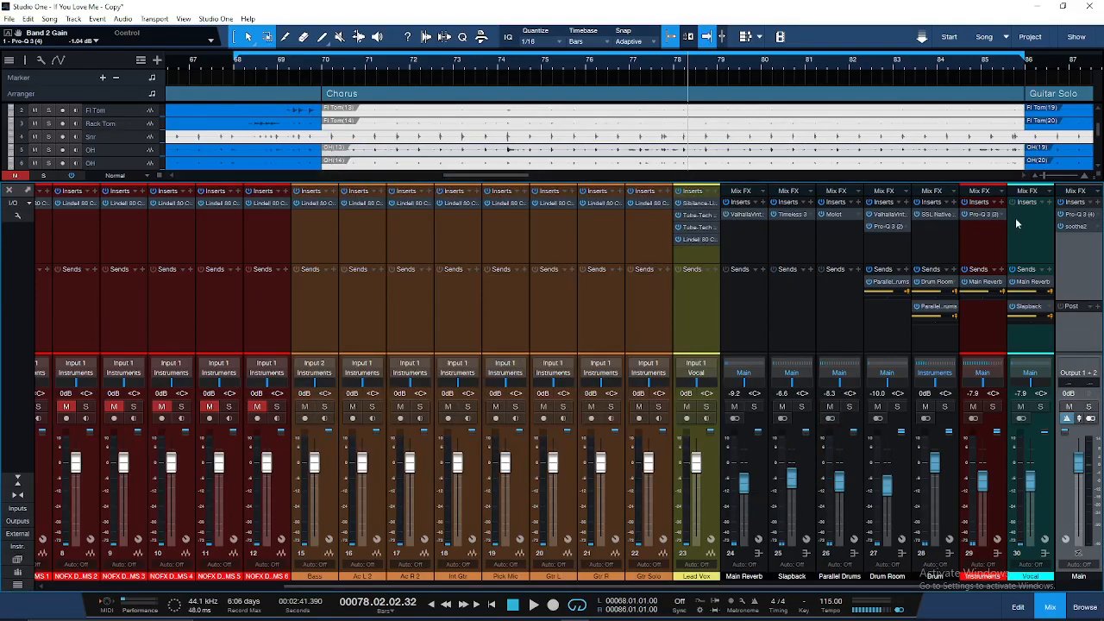
key("space")
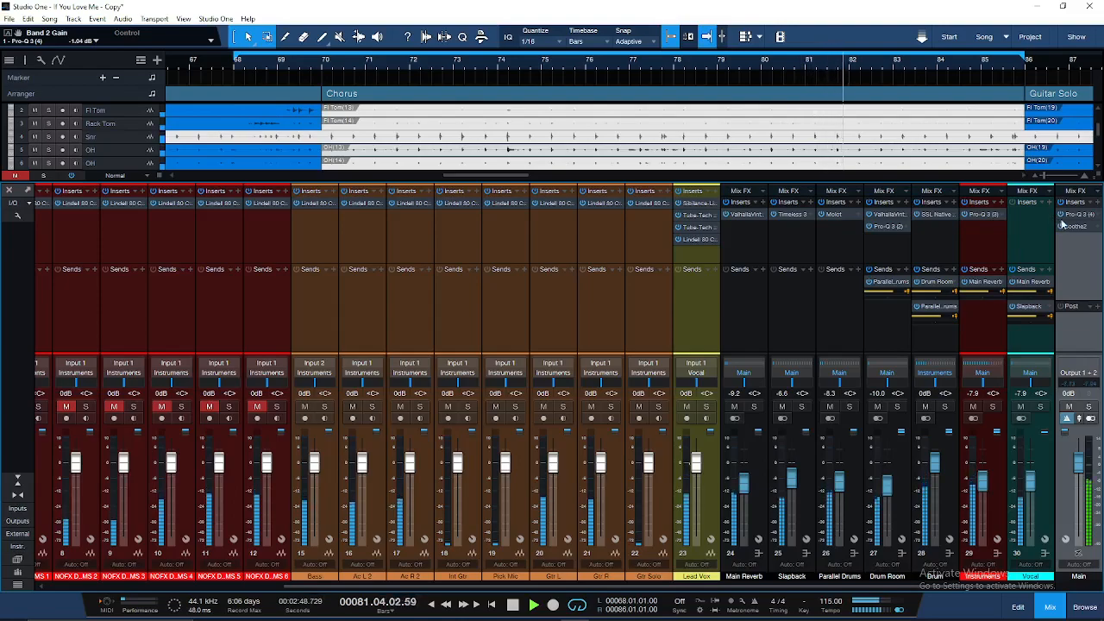
left_click(1076, 226)
left_click_drag(727, 286, 740, 310)
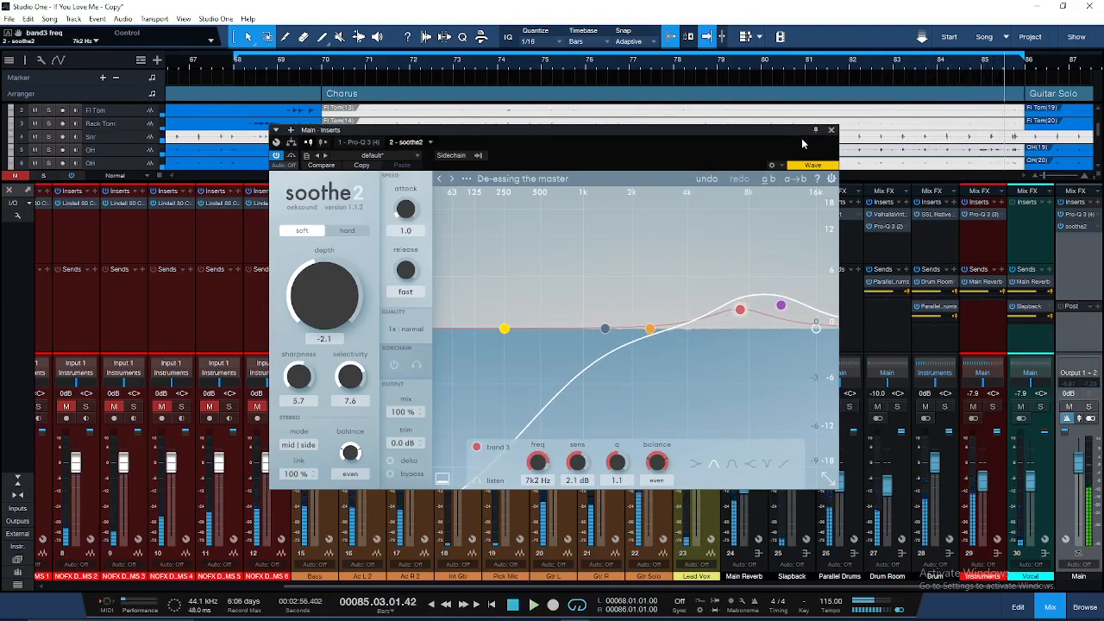
left_click(830, 129)
key("space")
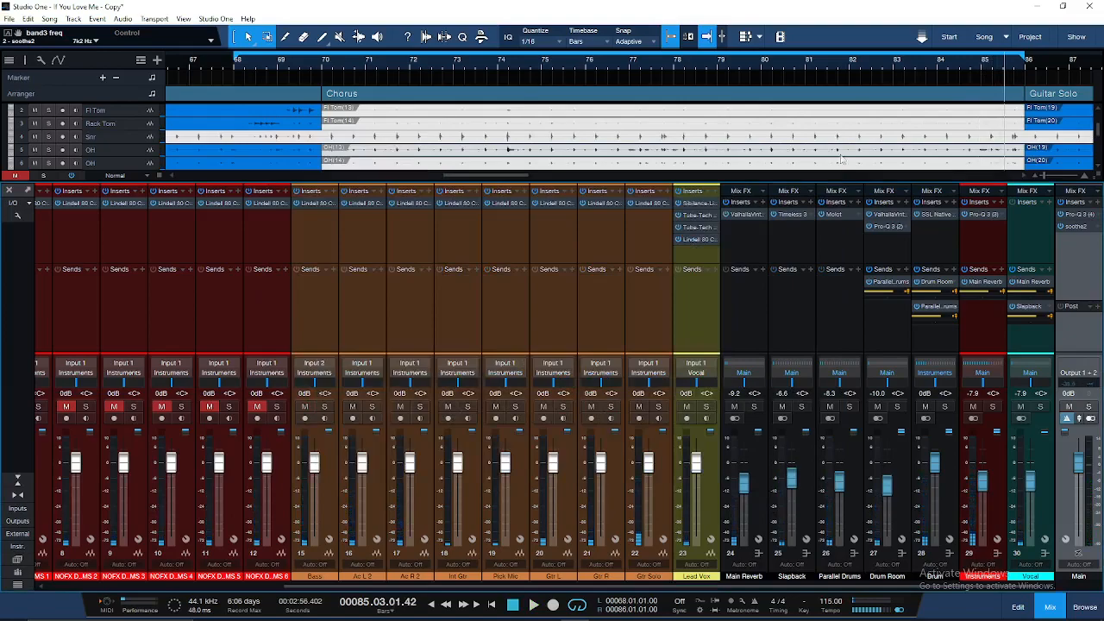
Insert the J37 Stereo tape plug-in from the mastering saturation category on the Main channel
left_click(1100, 201)
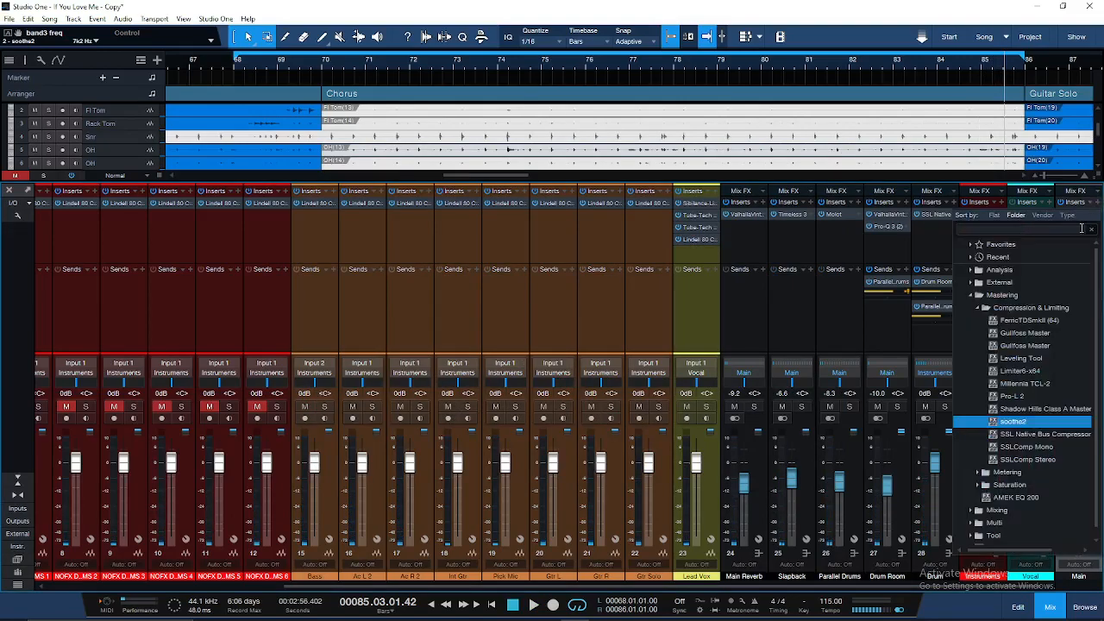
left_click(988, 309)
left_click(981, 332)
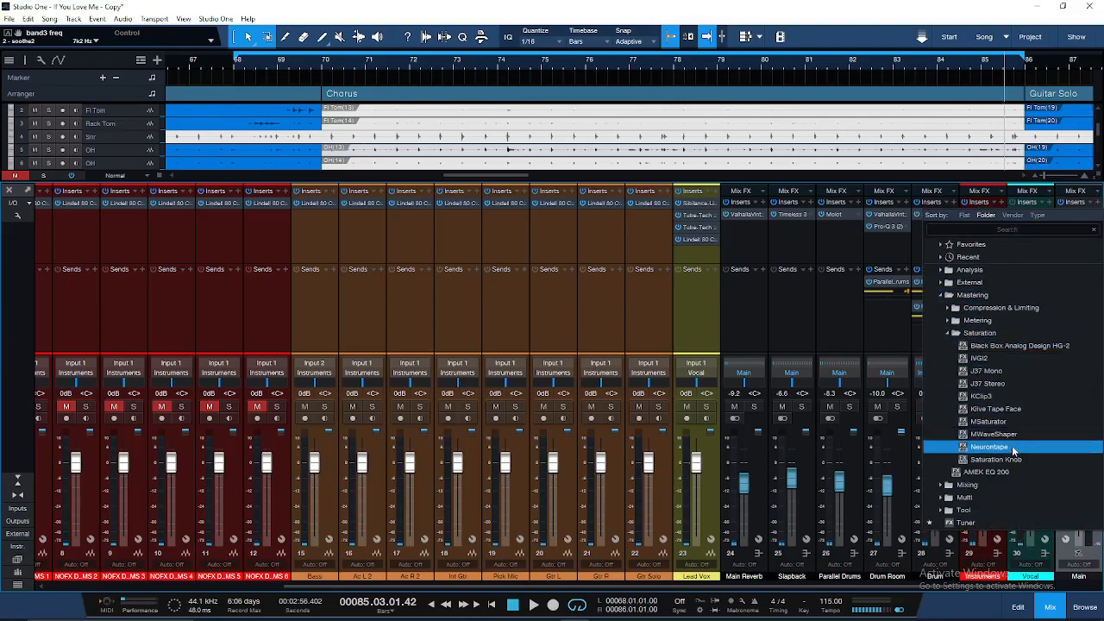
left_click(1010, 389)
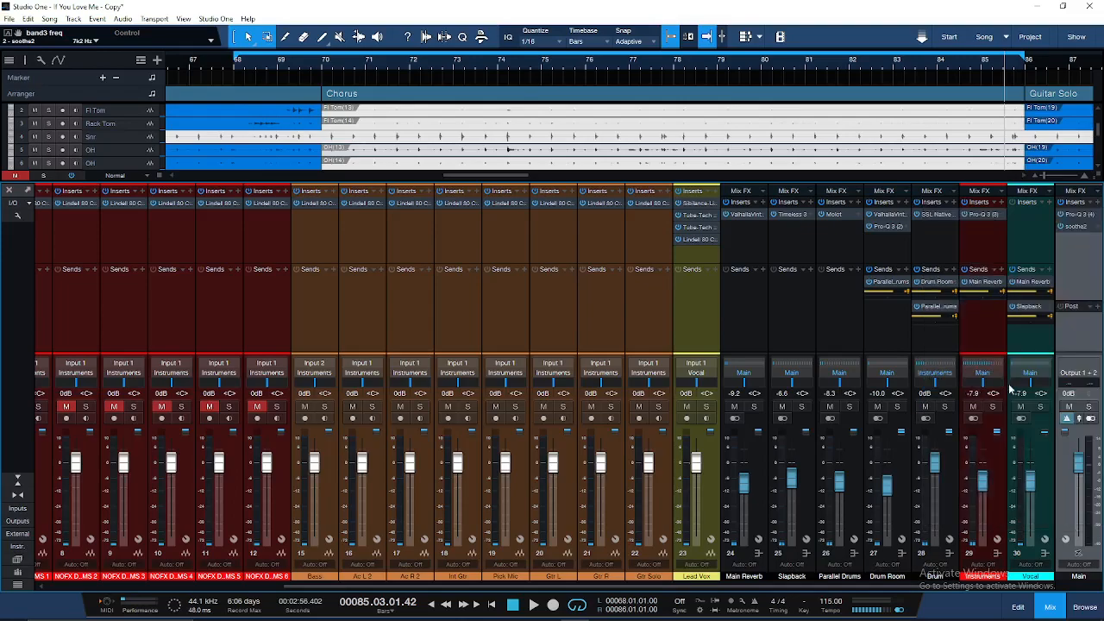
left_click_drag(499, 128, 574, 130)
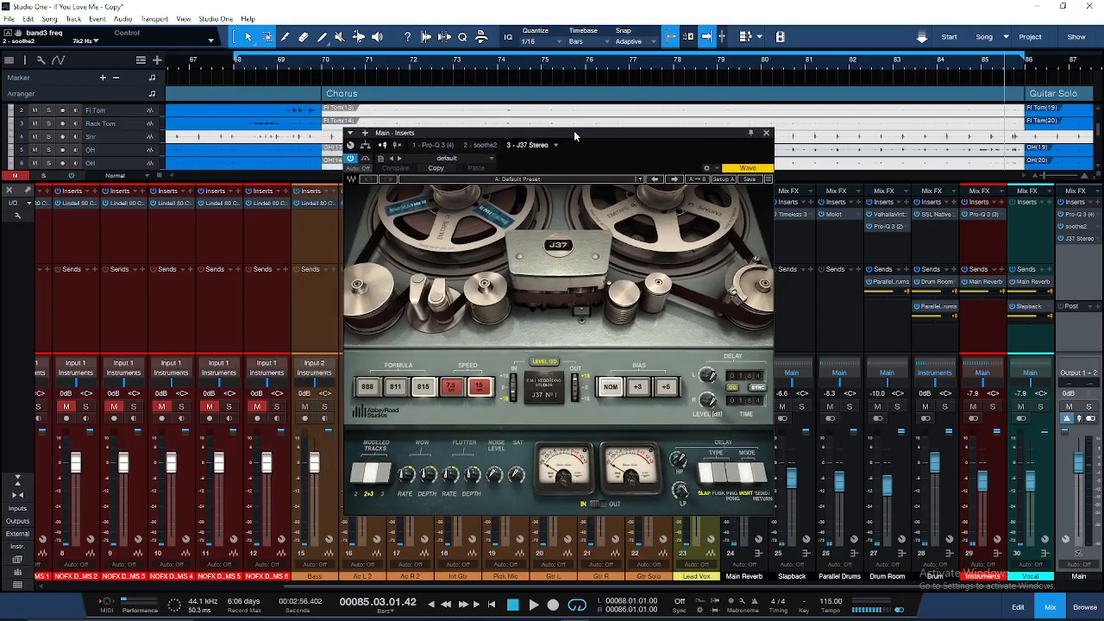
Load the J37 preset "Mastering Fat Tight And Open (Stereo)" and set its noise level to -16.1
left_click(541, 179)
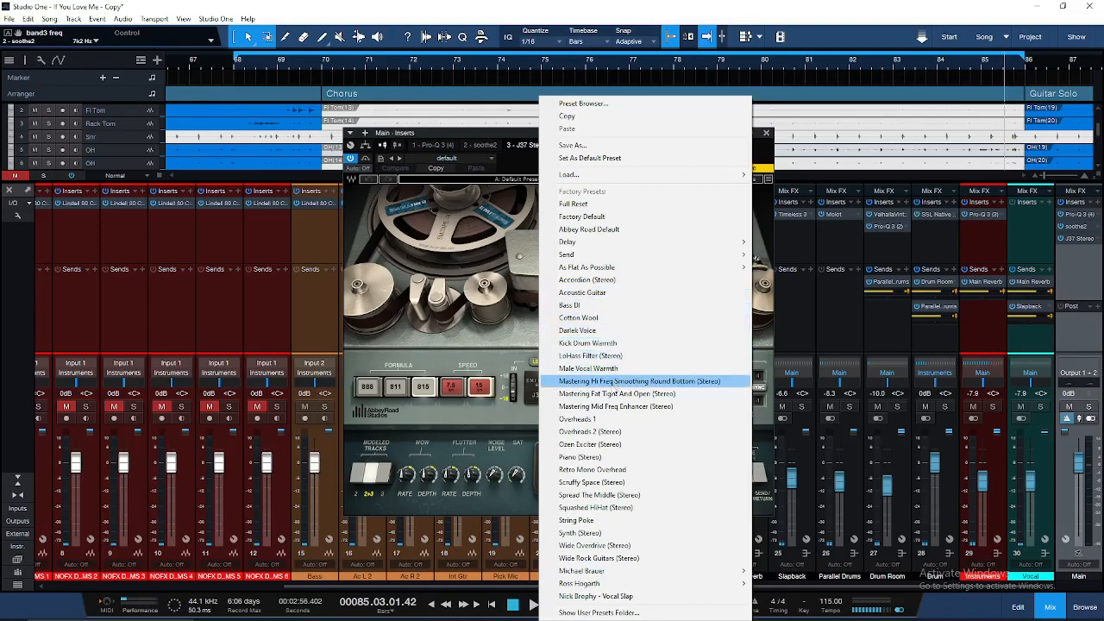
left_click(621, 394)
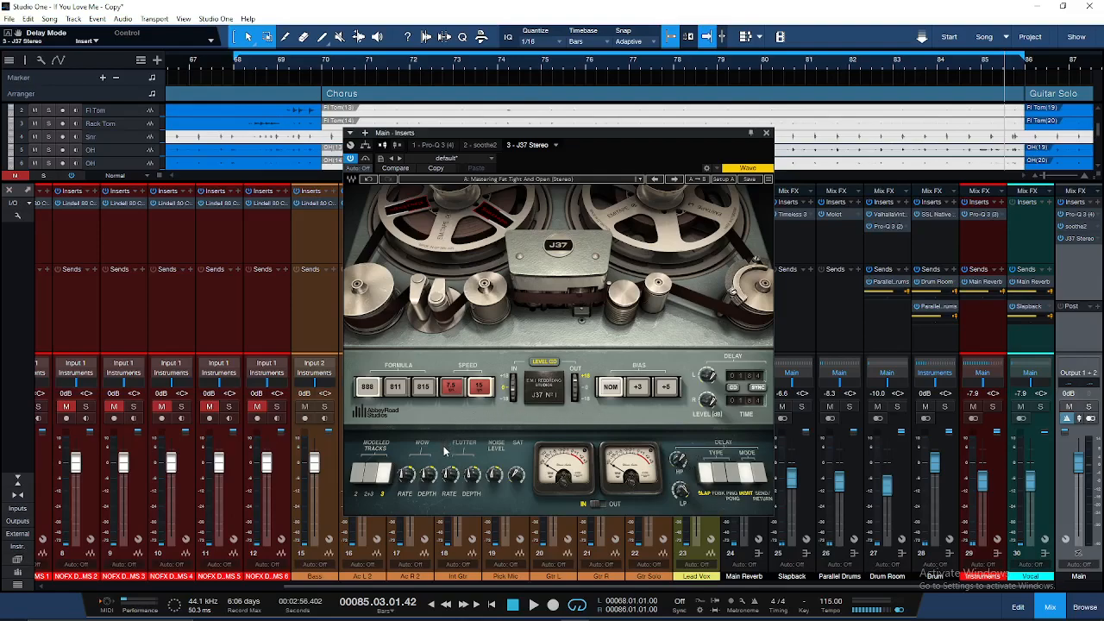
left_click_drag(495, 475, 495, 470)
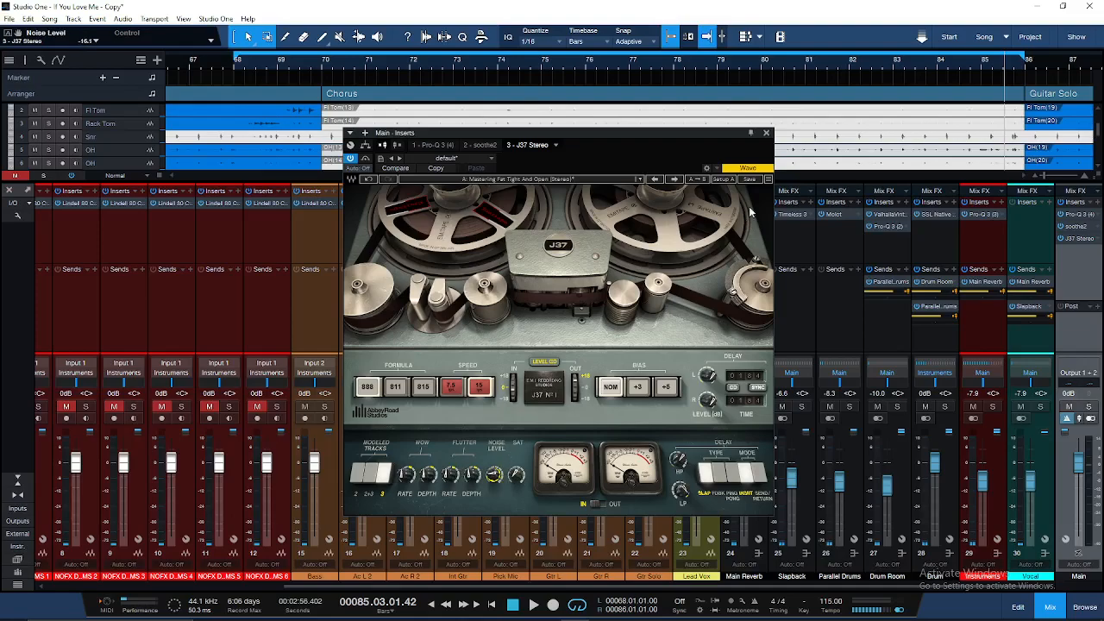
left_click(769, 136)
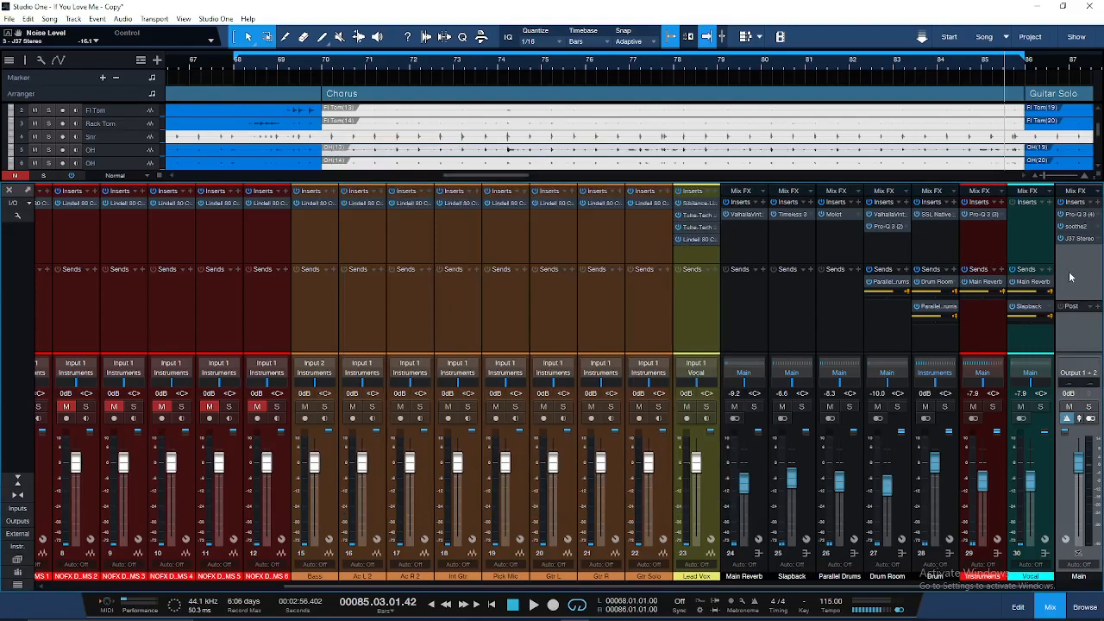
Set the J37 input level to 4.8 dB while playing the chorus, and close the plug-in
key("space")
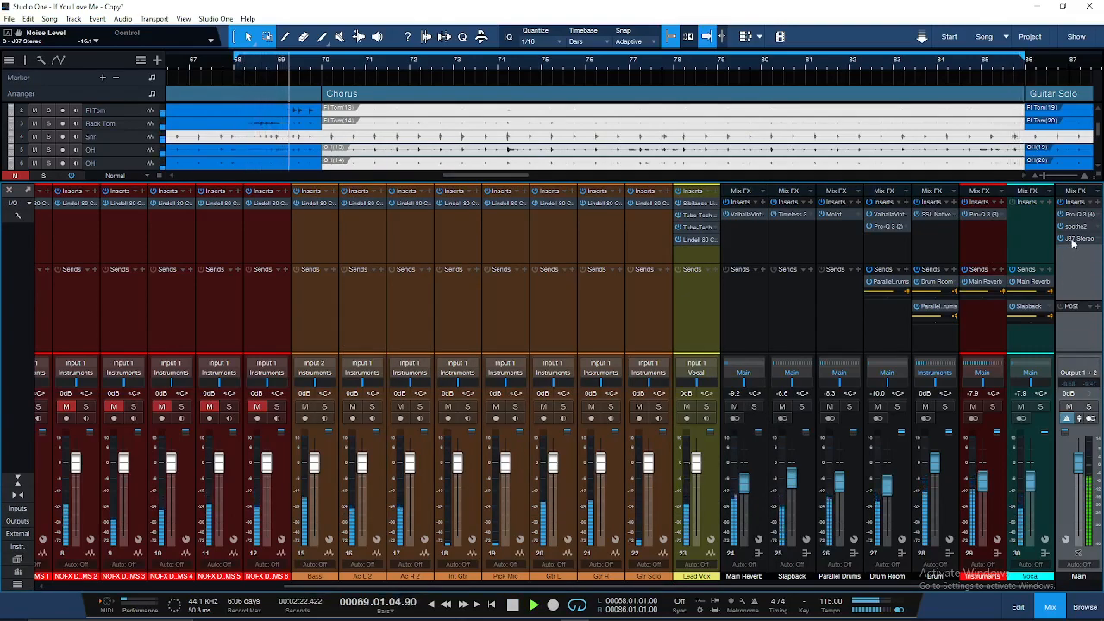
left_click(1073, 240)
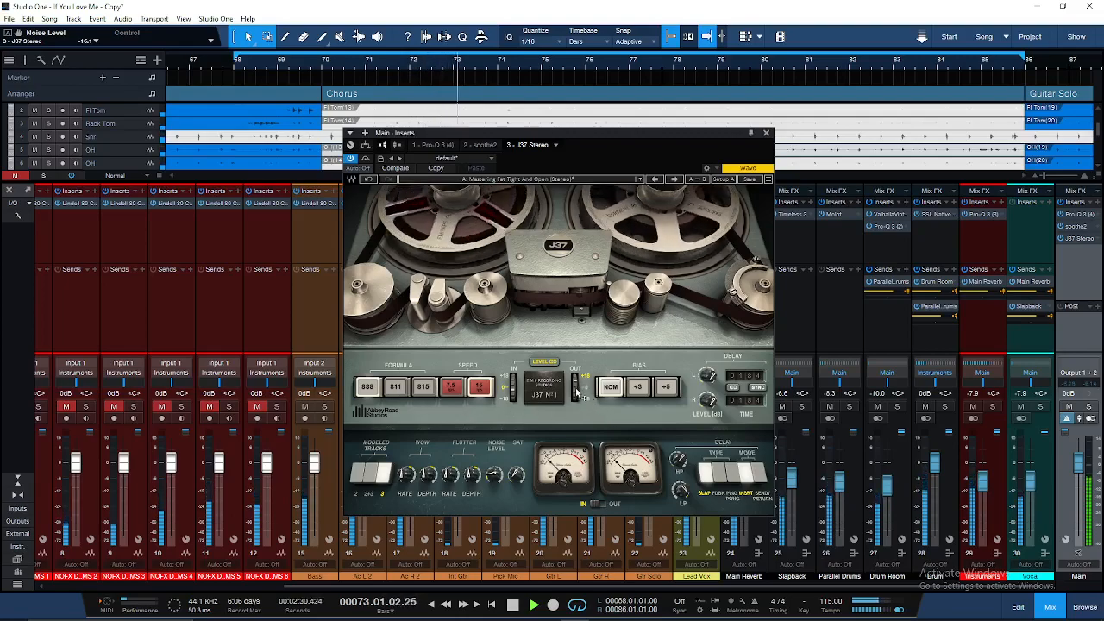
left_click(514, 393)
left_click_drag(515, 392, 515, 373)
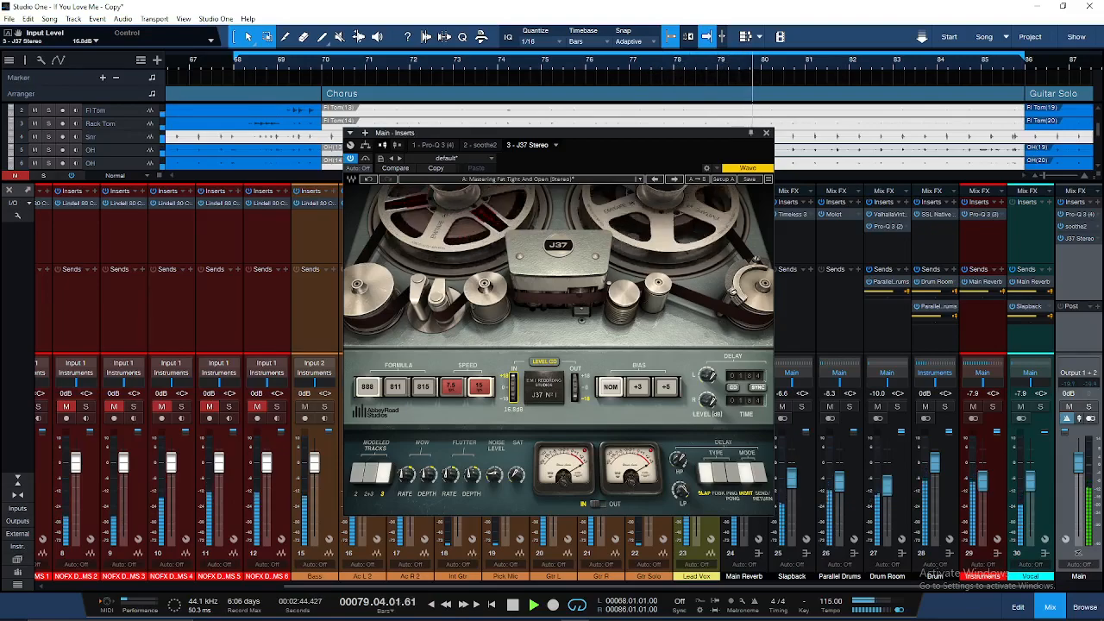
left_click_drag(515, 373, 515, 382)
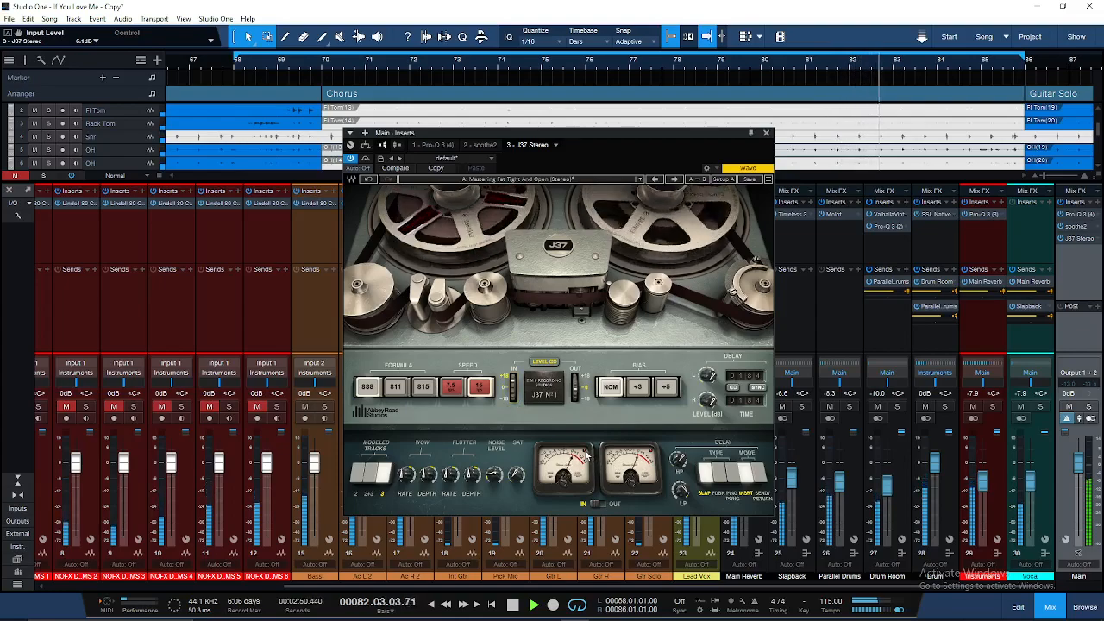
left_click_drag(515, 382, 515, 384)
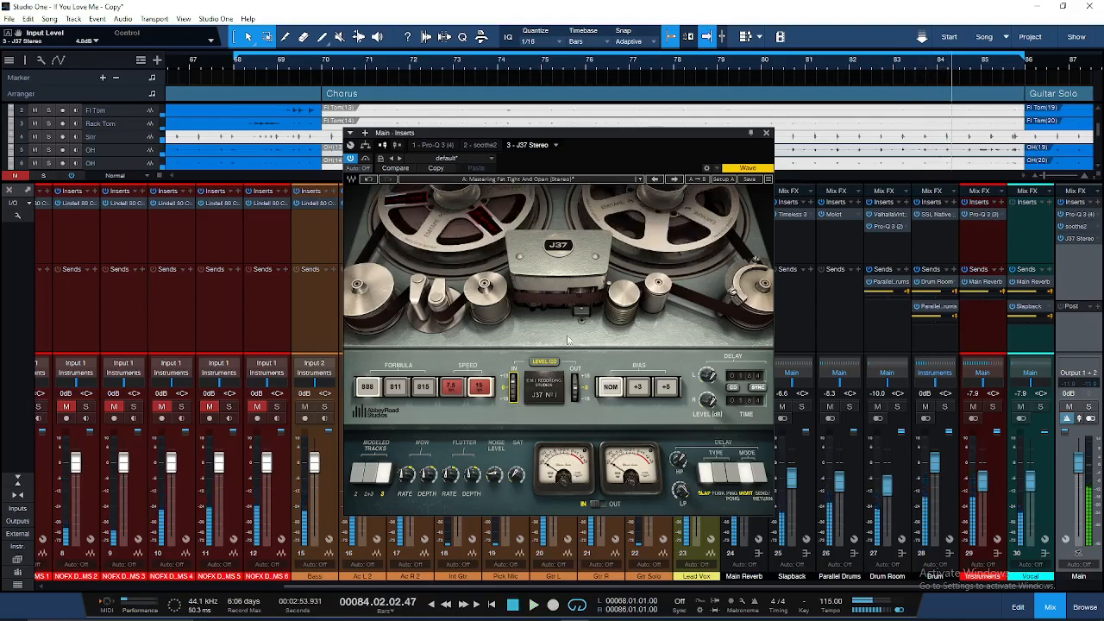
left_click(766, 133)
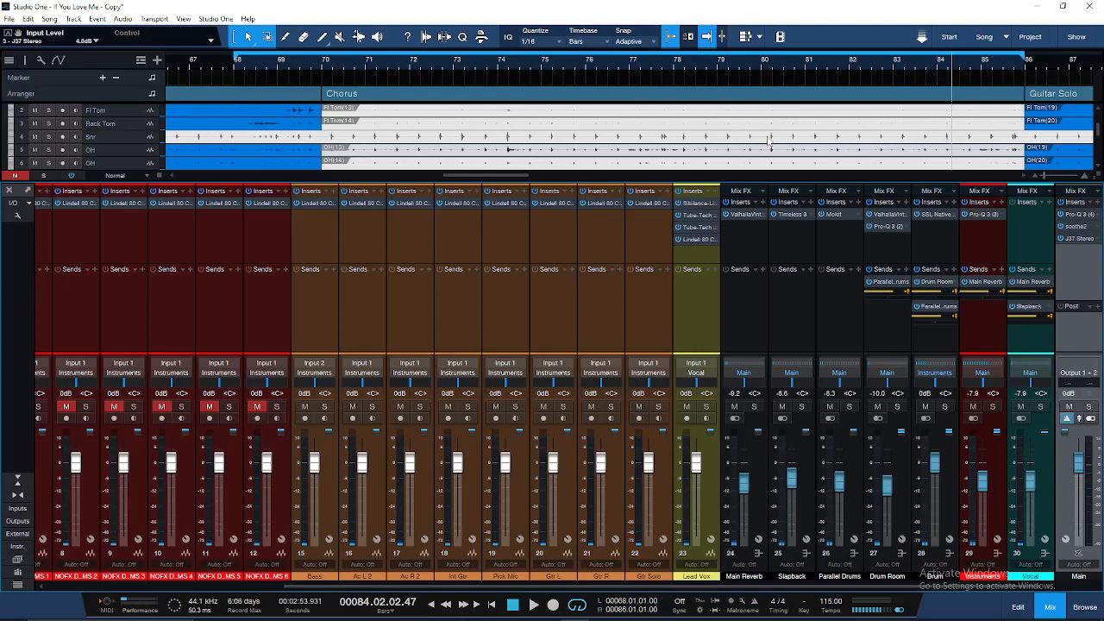
Insert KClip3 from the mastering saturation category on the Main channel and load its "Master - Light Clipping" preset
left_click(1100, 210)
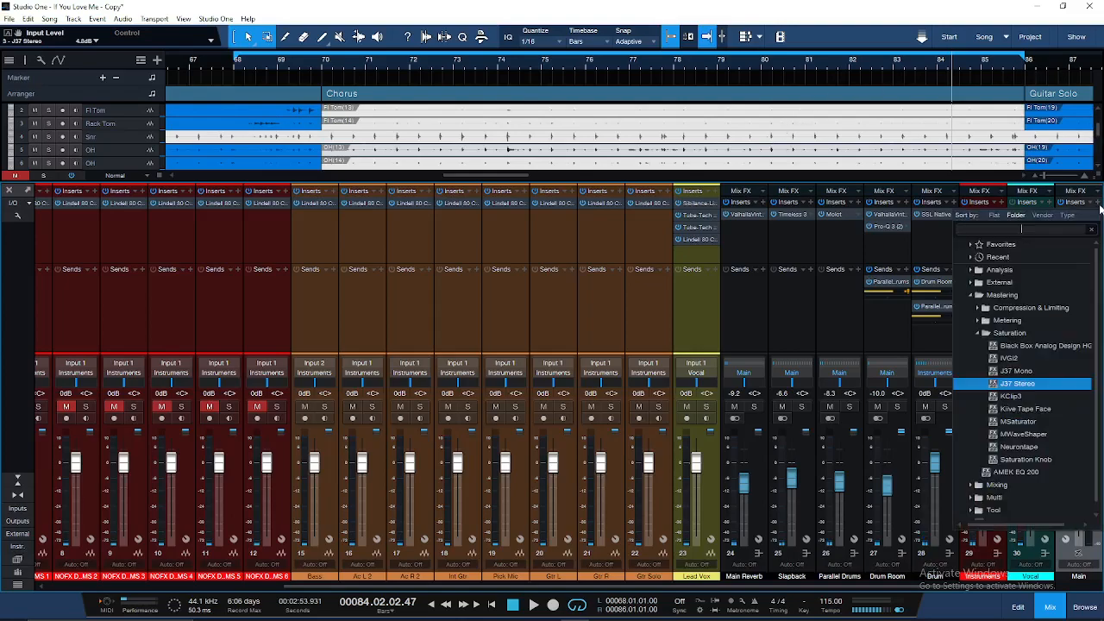
left_click(1011, 396)
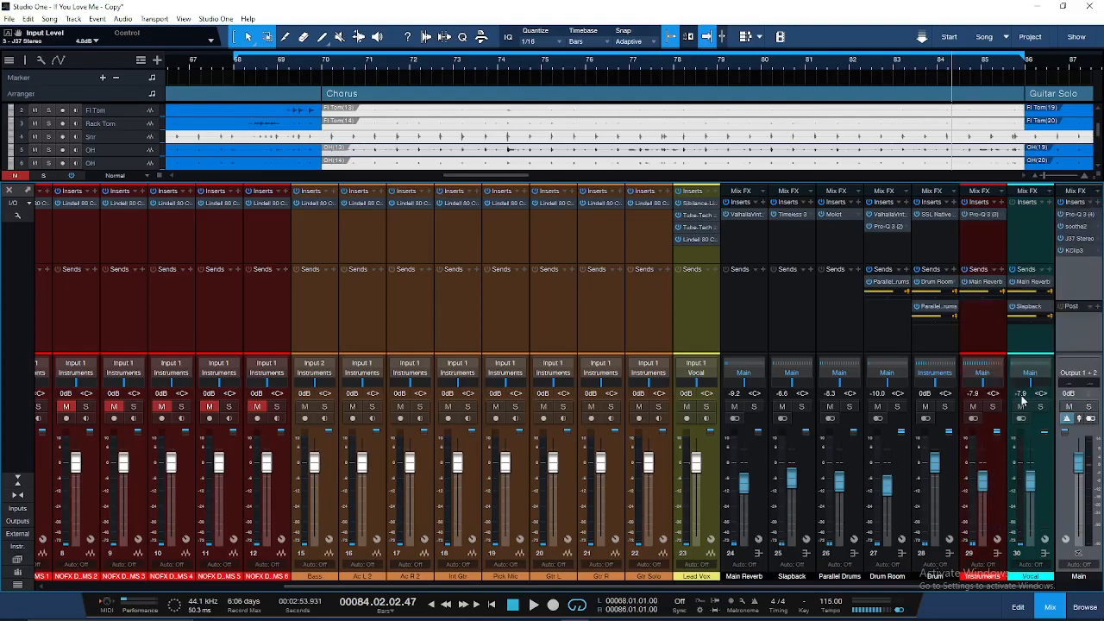
left_click_drag(528, 136, 497, 134)
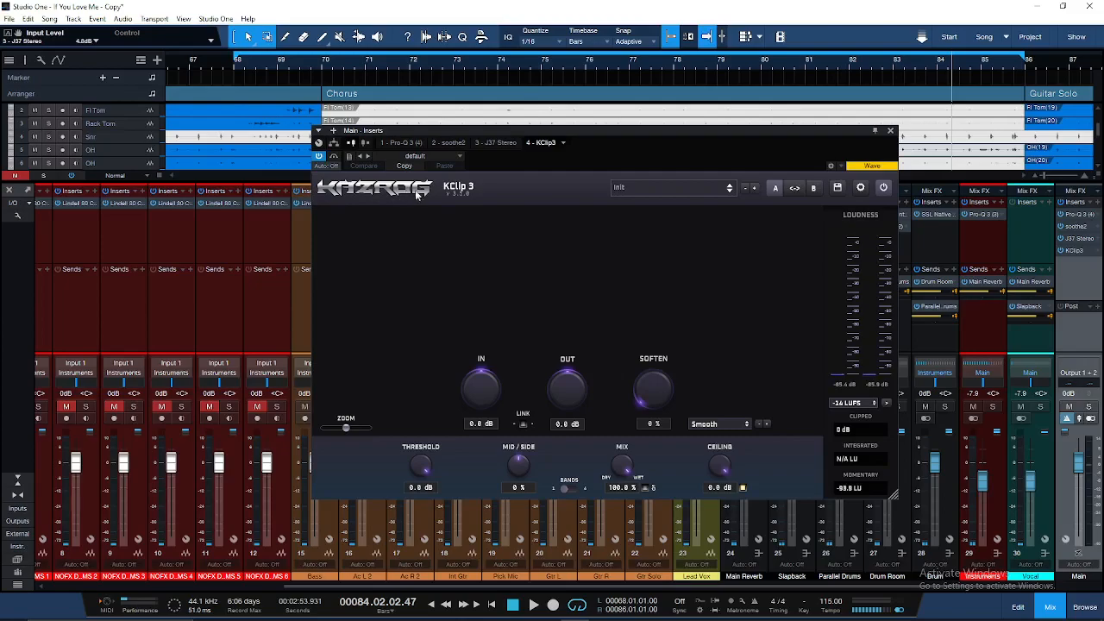
left_click(653, 188)
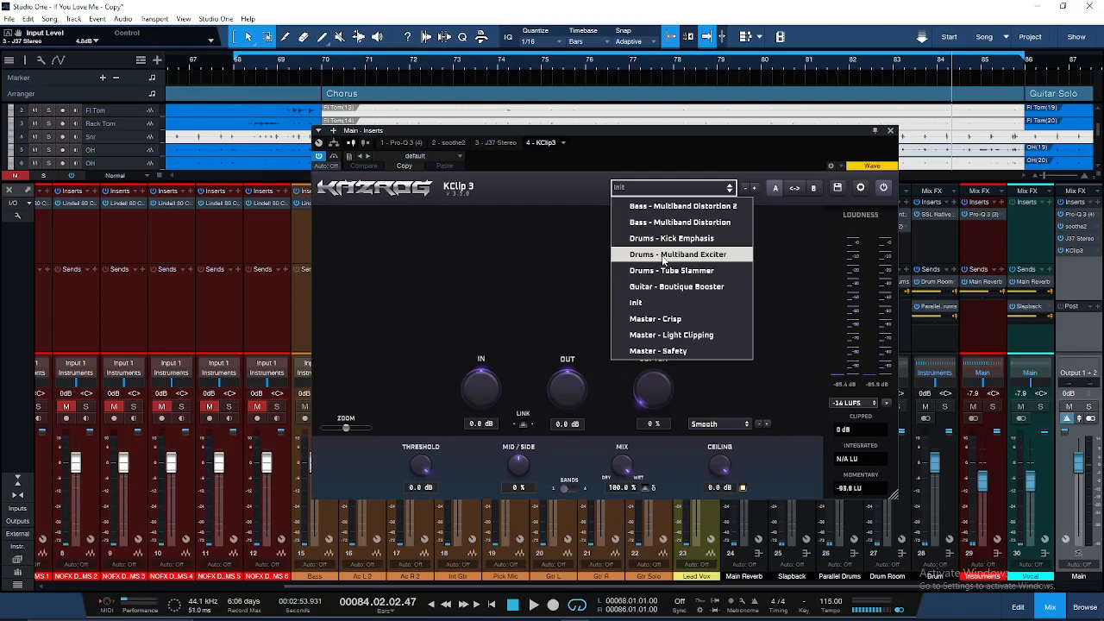
left_click(666, 335)
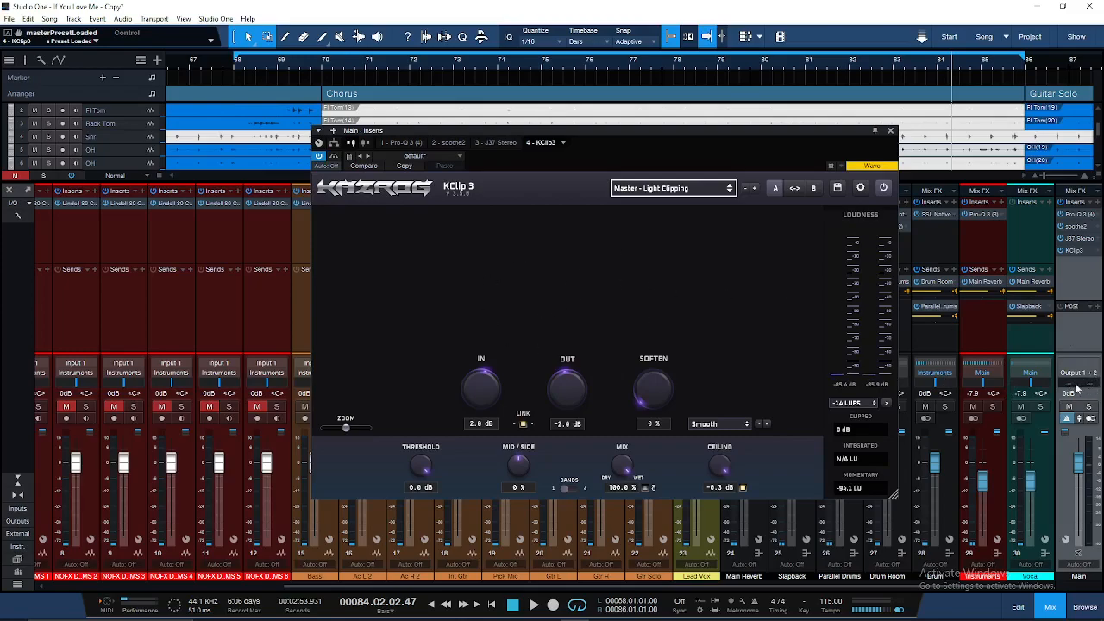
While playing the chorus, set KClip 3's Soften to 81 % and its linked input and output gains to 7.3 dB and -7.3 dB
key("space")
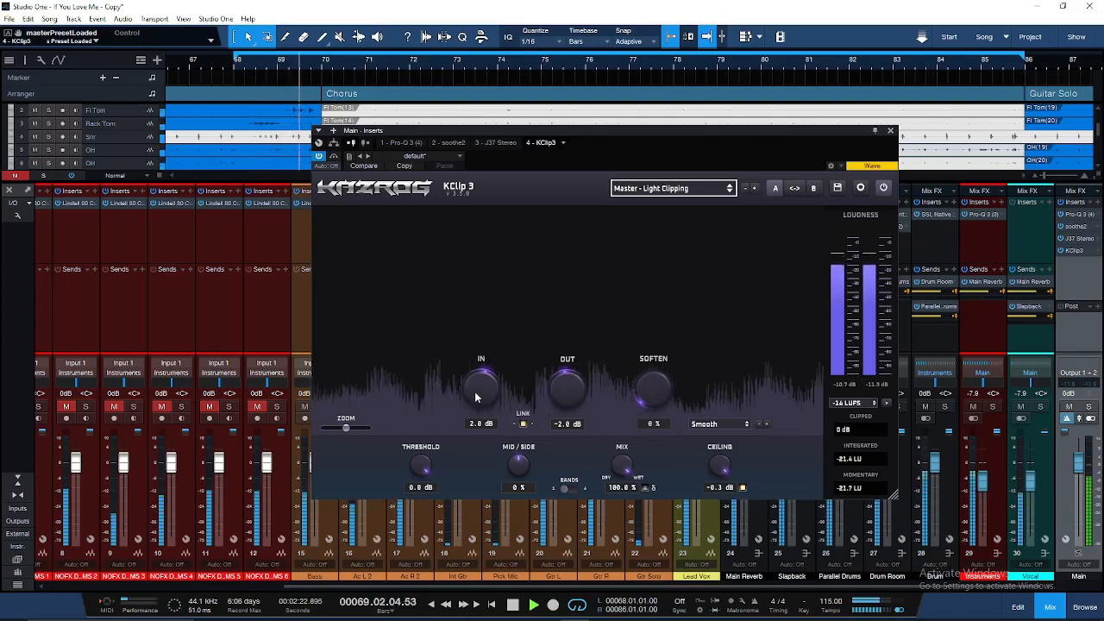
left_click_drag(482, 395, 481, 359)
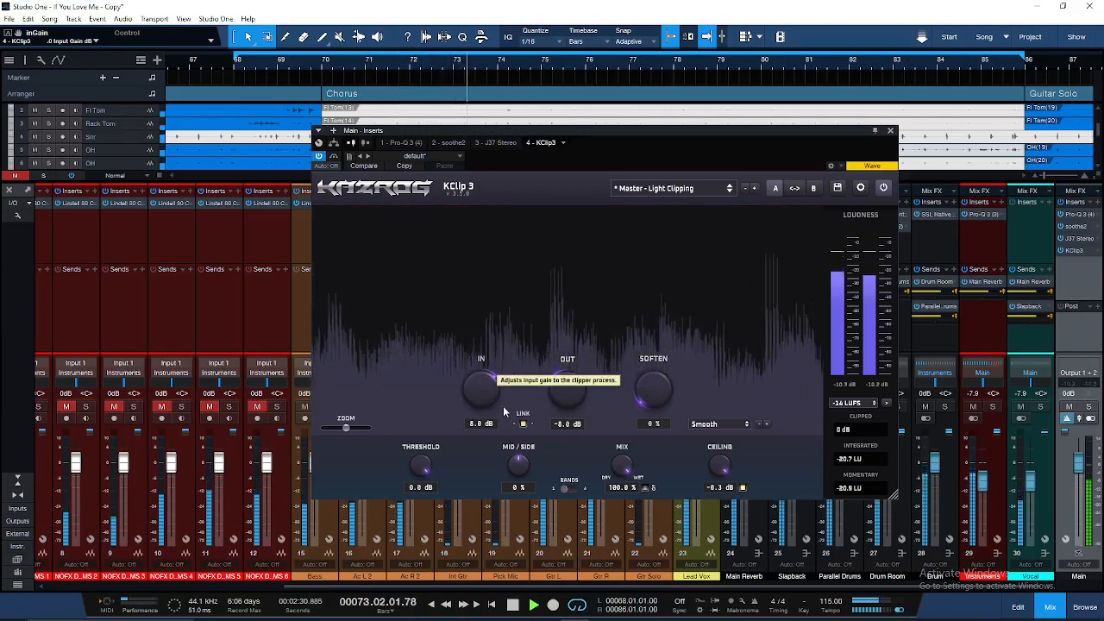
left_click_drag(485, 395, 485, 357)
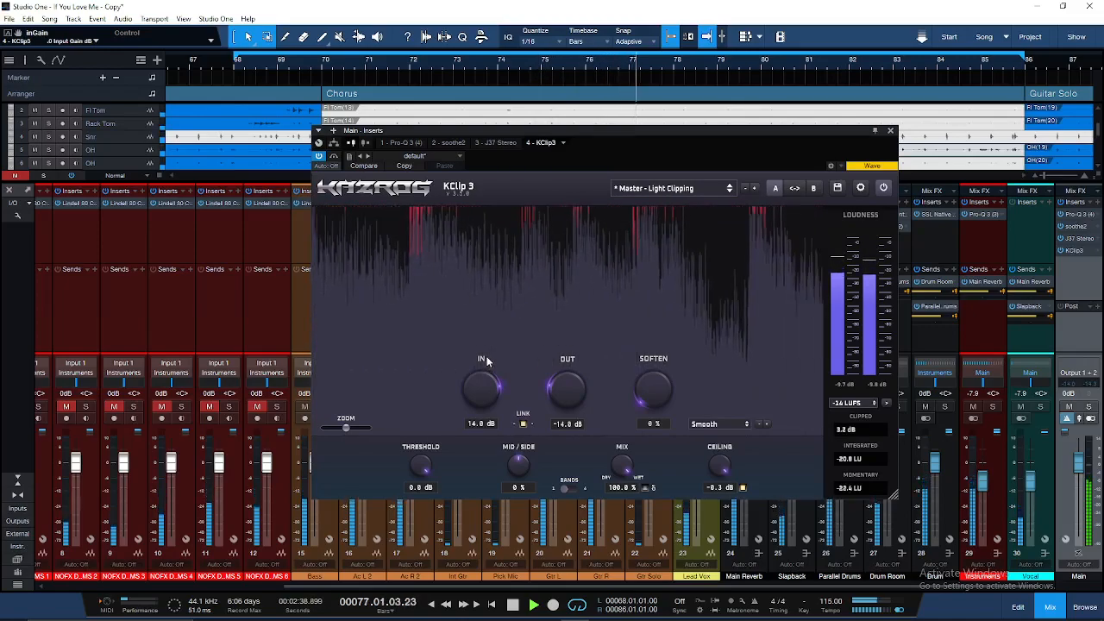
left_click_drag(664, 390, 650, 252)
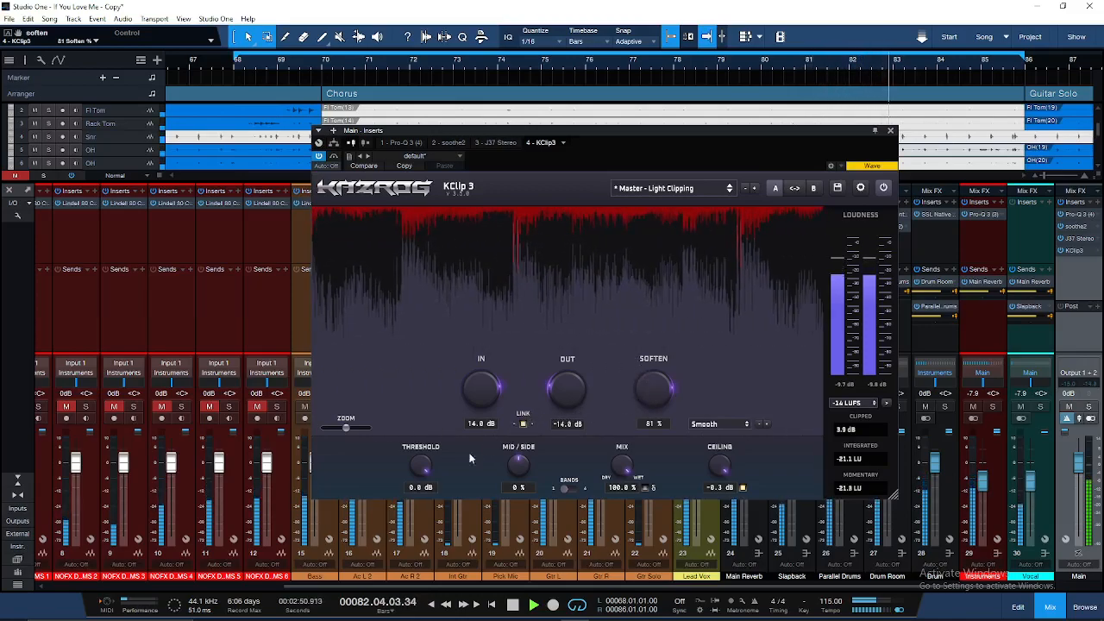
left_click_drag(417, 518, 429, 417)
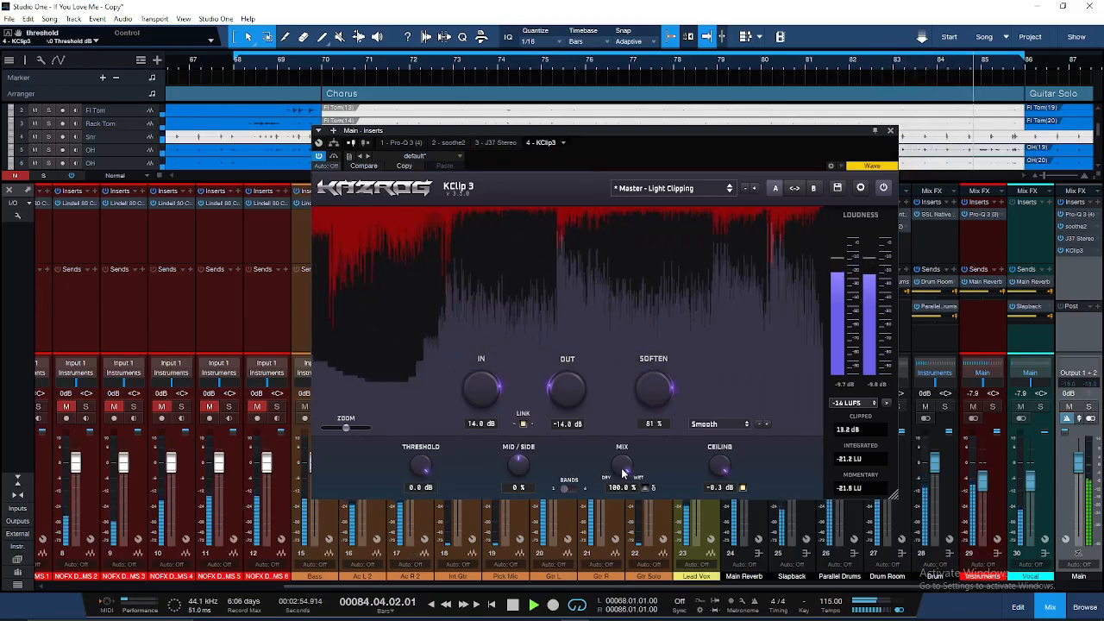
left_click_drag(483, 407, 483, 429)
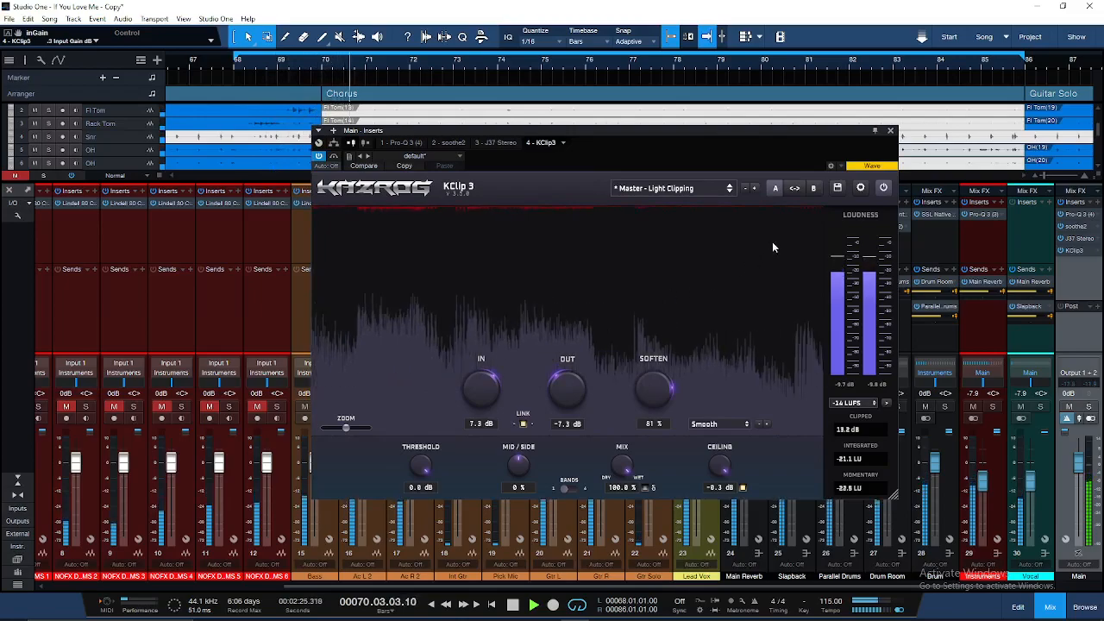
left_click(890, 130)
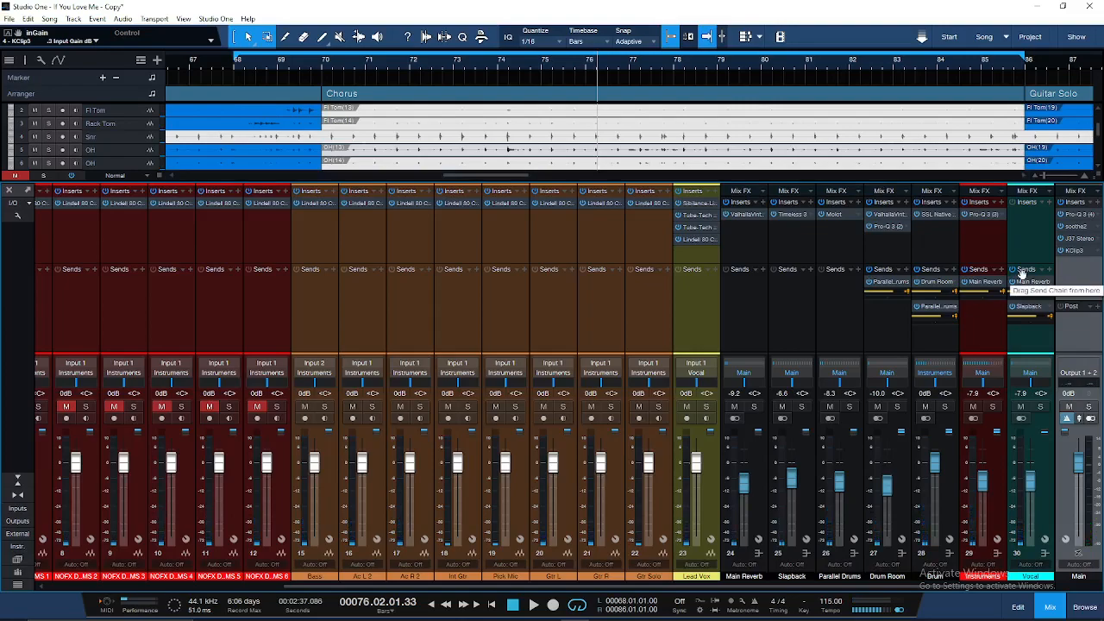
Insert the AMEK EQ 200 from the mastering category on the Main channel and play the chorus through it
left_click(1099, 205)
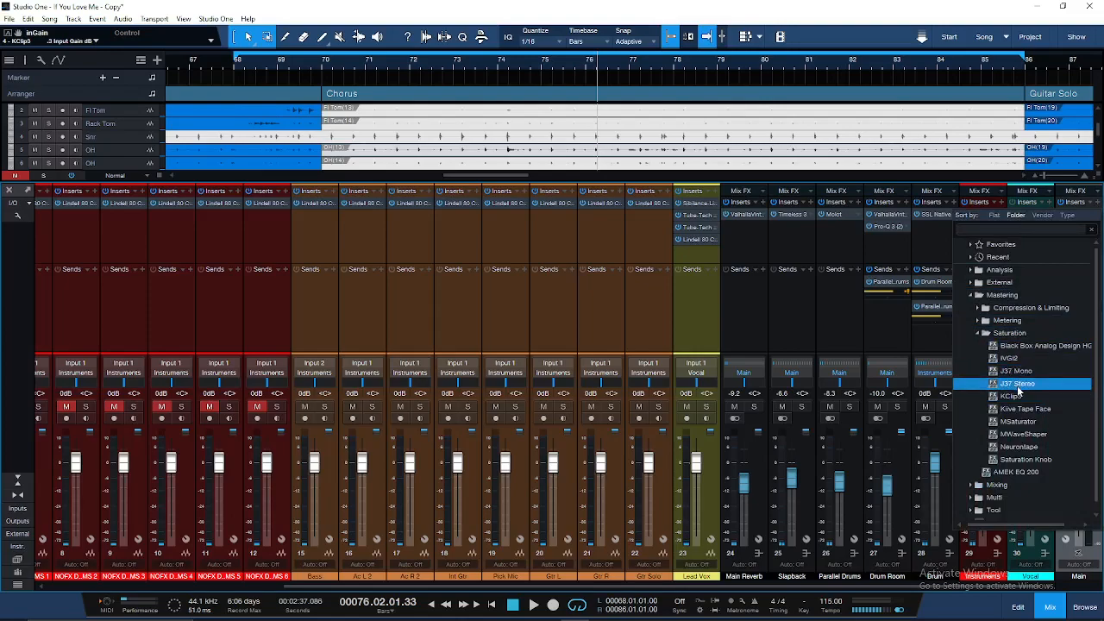
left_click(1003, 334)
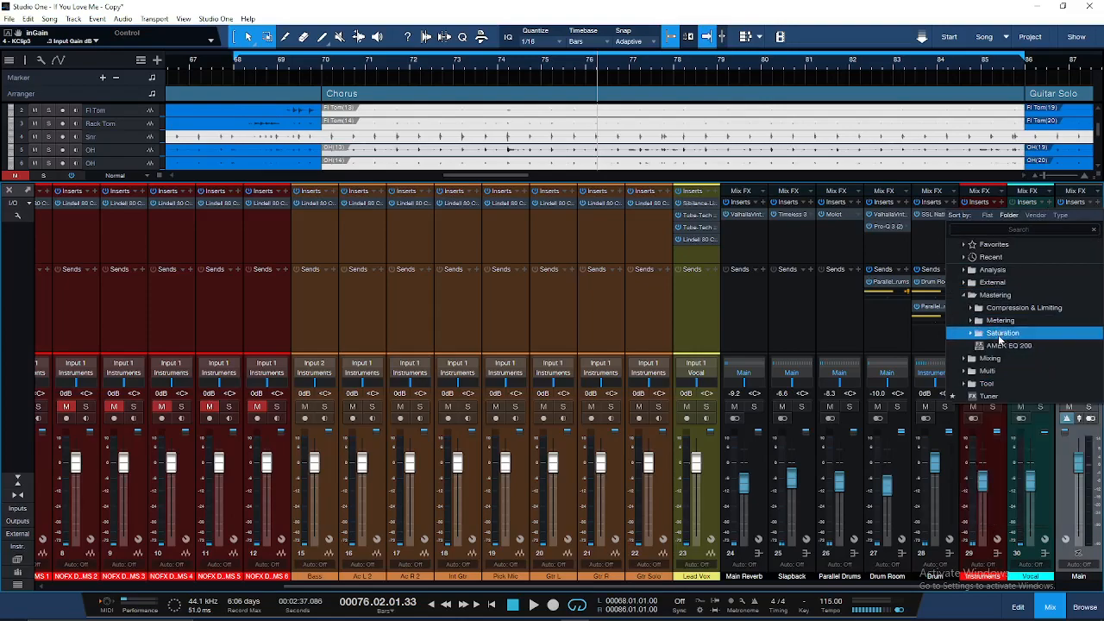
left_click(998, 344)
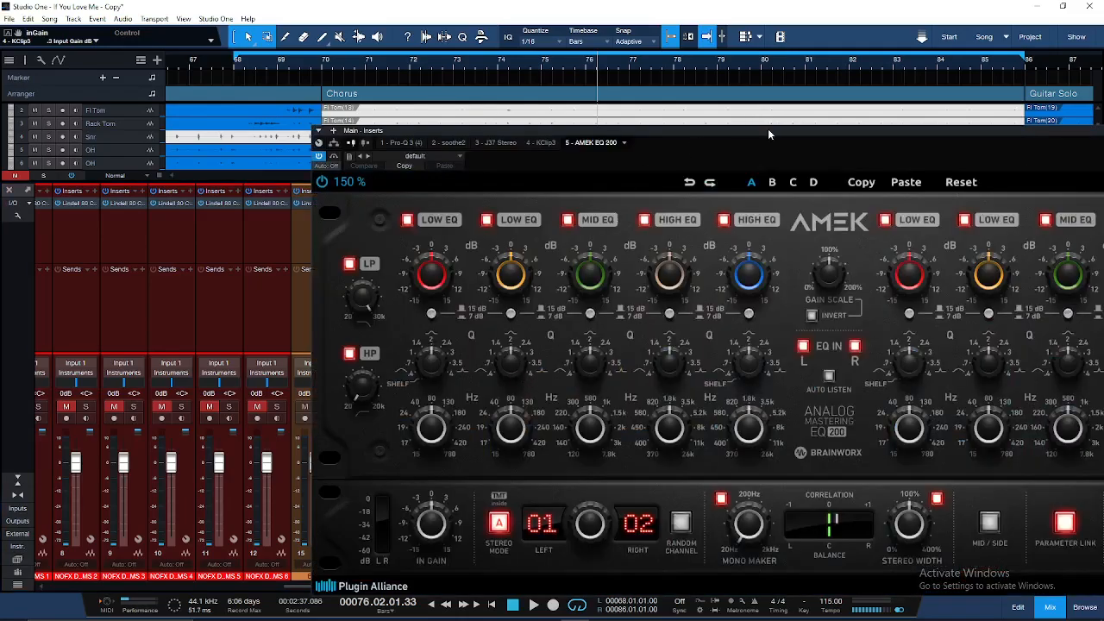
left_click_drag(770, 135, 489, 94)
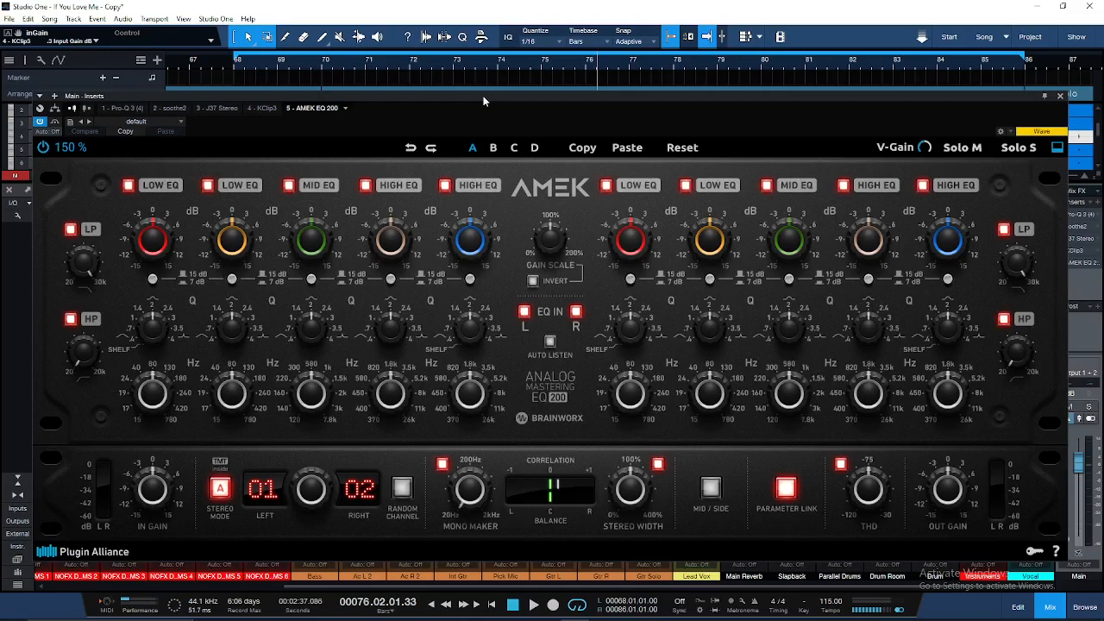
key("space")
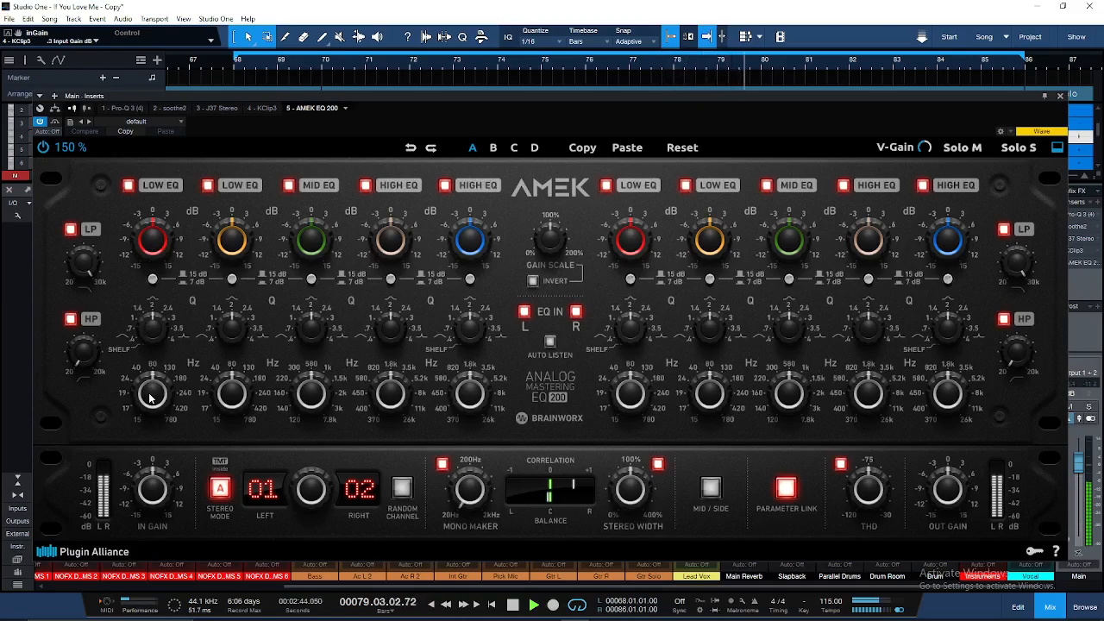
Boost the lowest Low EQ band at 81 Hz with a Q of 2.0, using its 7 dB gain range, while the chorus plays
mouse_move(151, 397)
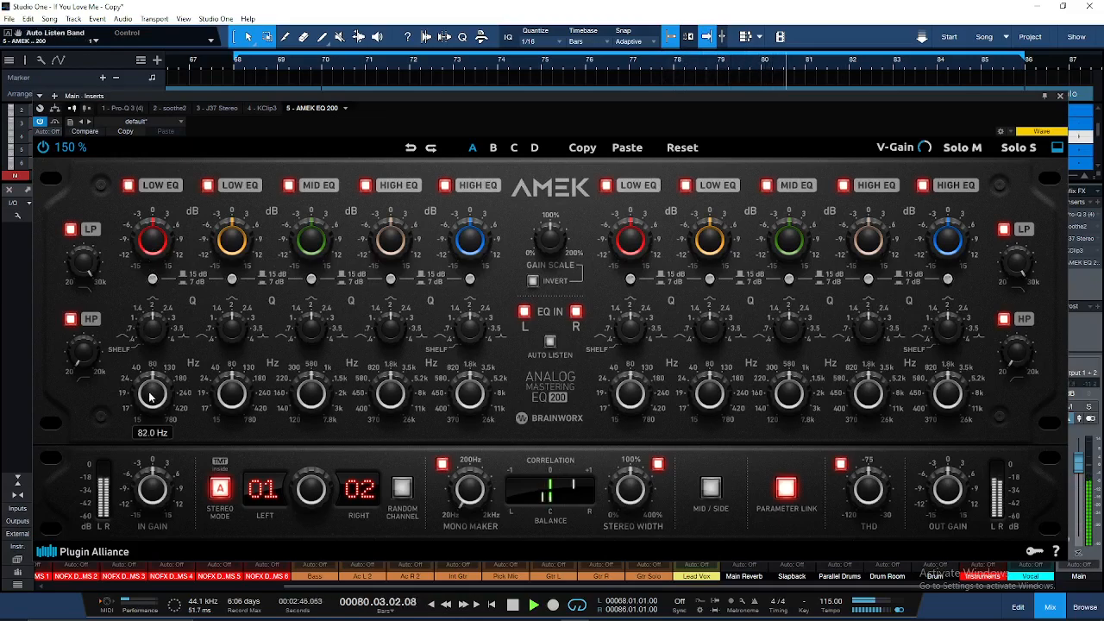
mouse_move(158, 250)
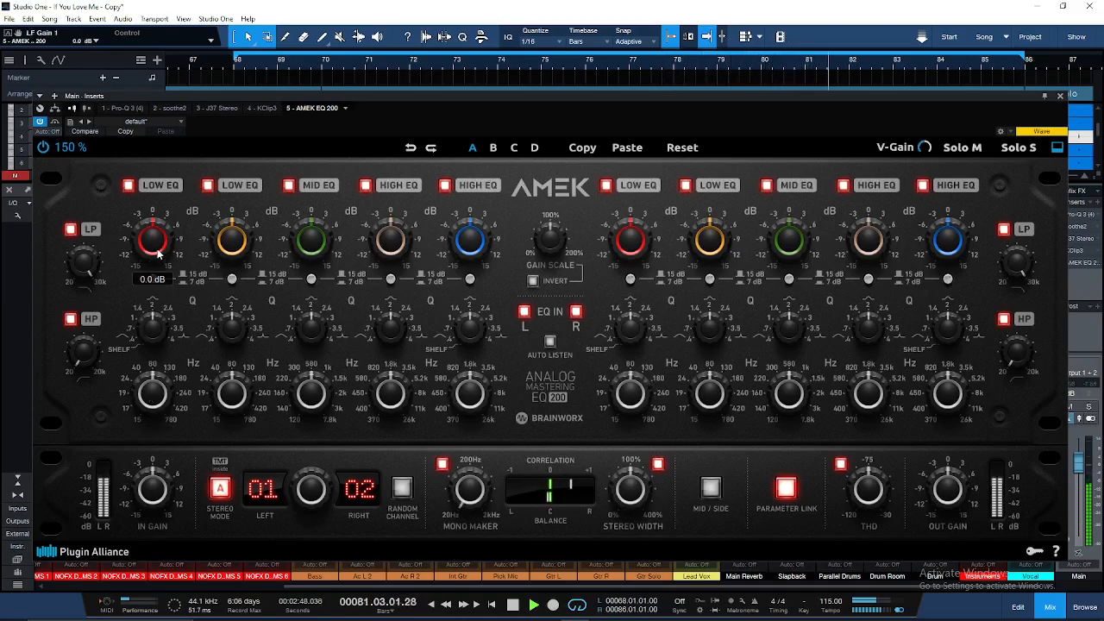
scroll(158, 250, "up", 1)
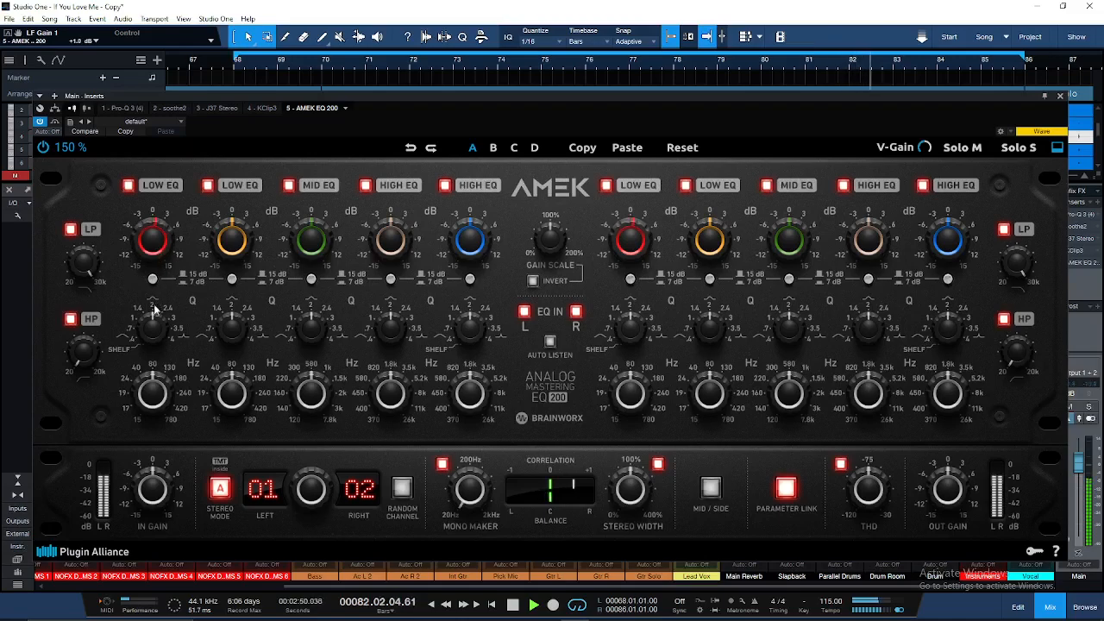
mouse_move(149, 339)
mouse_move(147, 341)
left_mouse_down()
mouse_move(146, 351)
mouse_move(158, 322)
mouse_move(155, 335)
left_mouse_up()
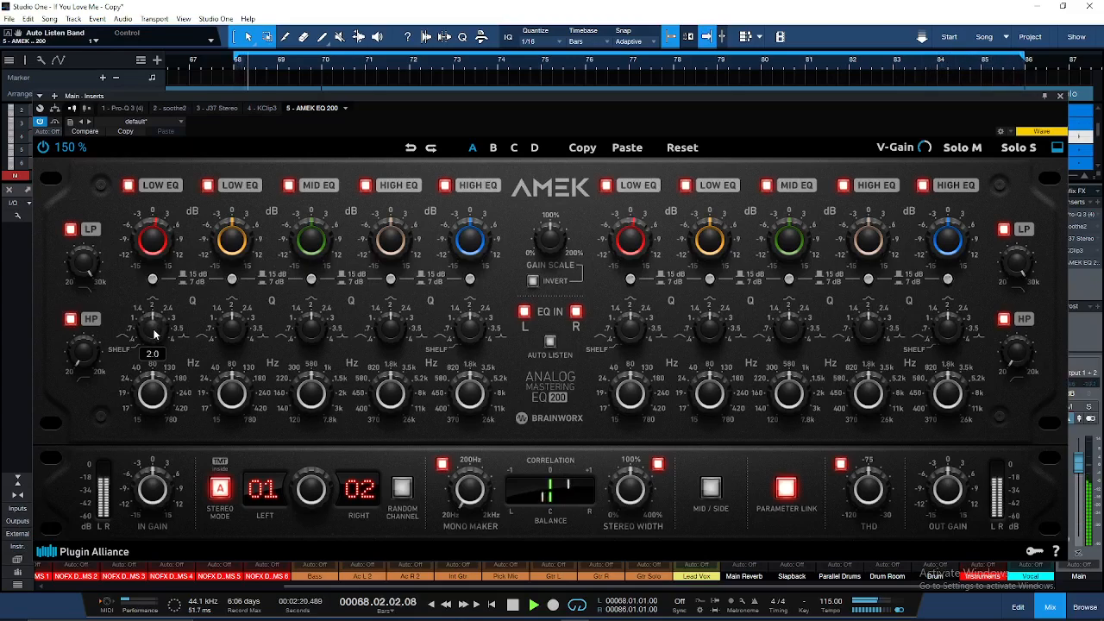
mouse_move(156, 247)
left_mouse_down()
mouse_move(159, 221)
mouse_move(157, 247)
left_mouse_up()
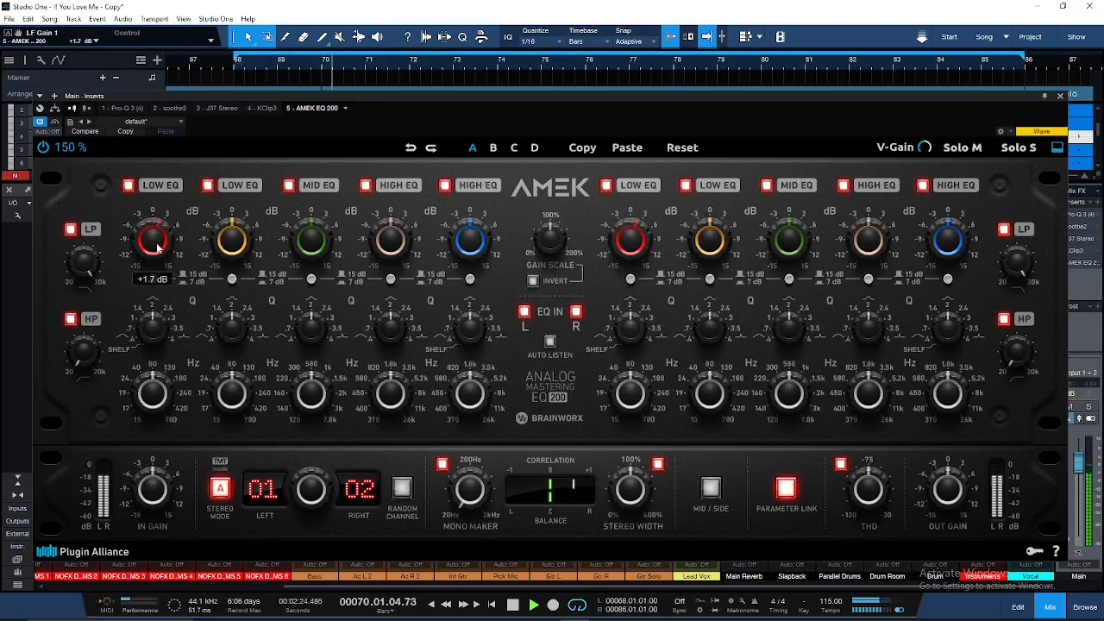
left_click(155, 282)
left_click_drag(156, 251, 157, 246)
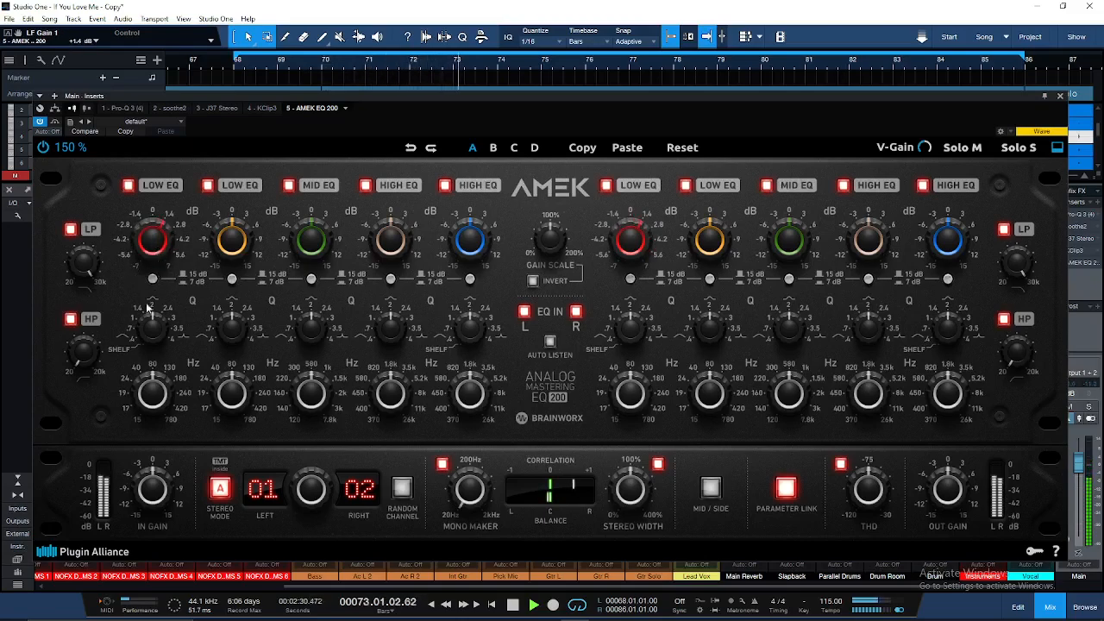
mouse_move(153, 393)
left_mouse_down()
mouse_move(158, 367)
mouse_move(152, 392)
left_mouse_up()
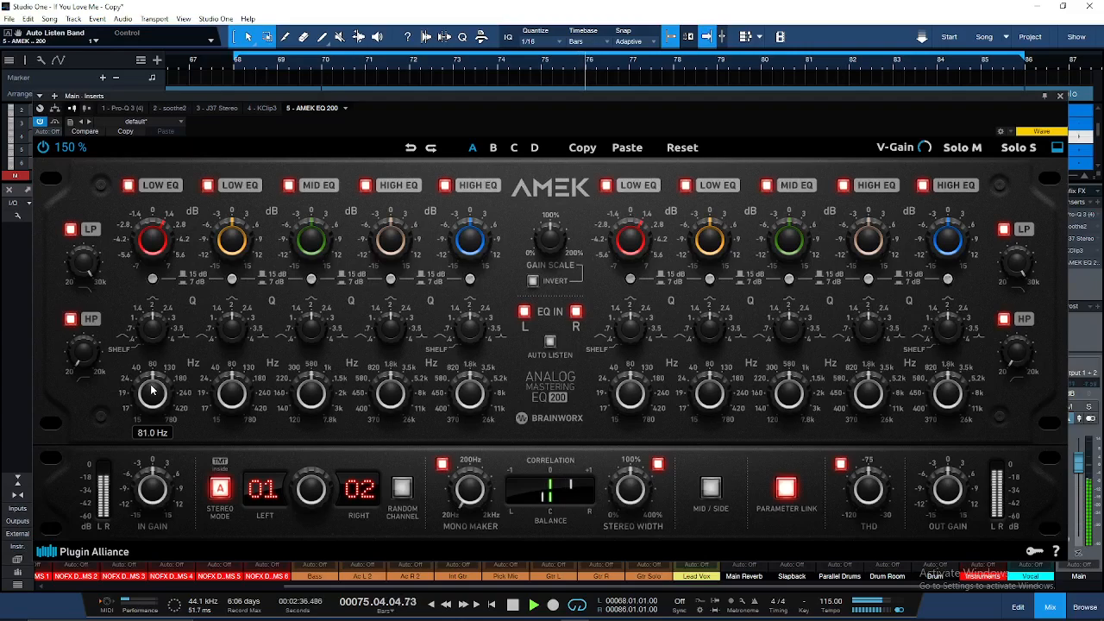
left_click_drag(155, 240, 155, 243)
Bypass the second Low EQ band and boost the Mid EQ 1.3 dB at 1.0 kHz, with Q 1.7 and the 7 dB range
left_click(208, 184)
left_click(312, 328)
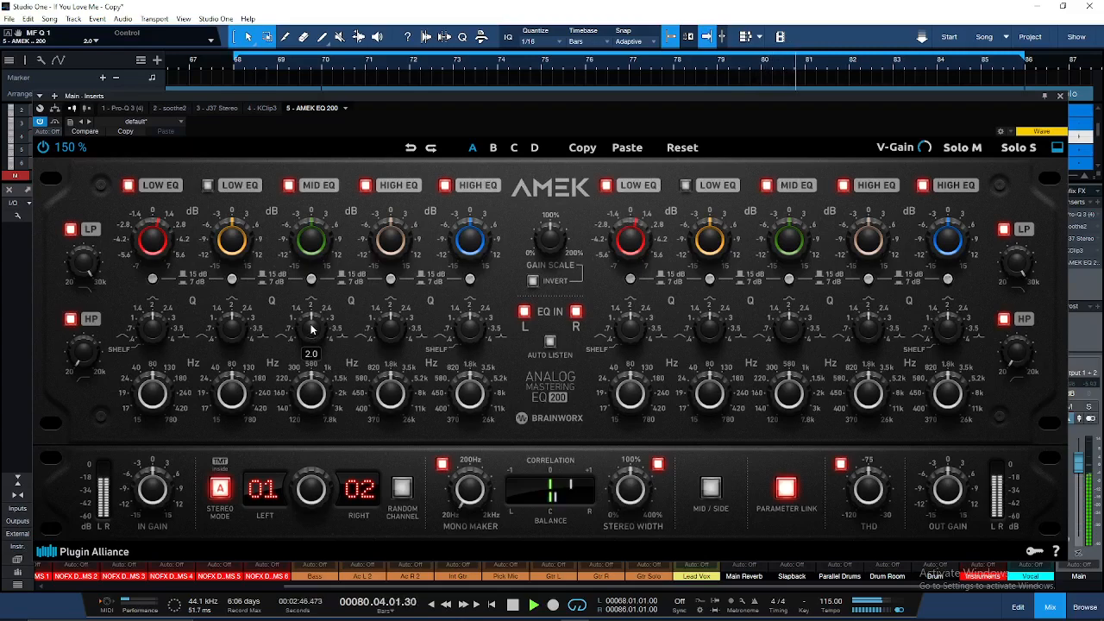
left_click_drag(312, 397, 324, 395)
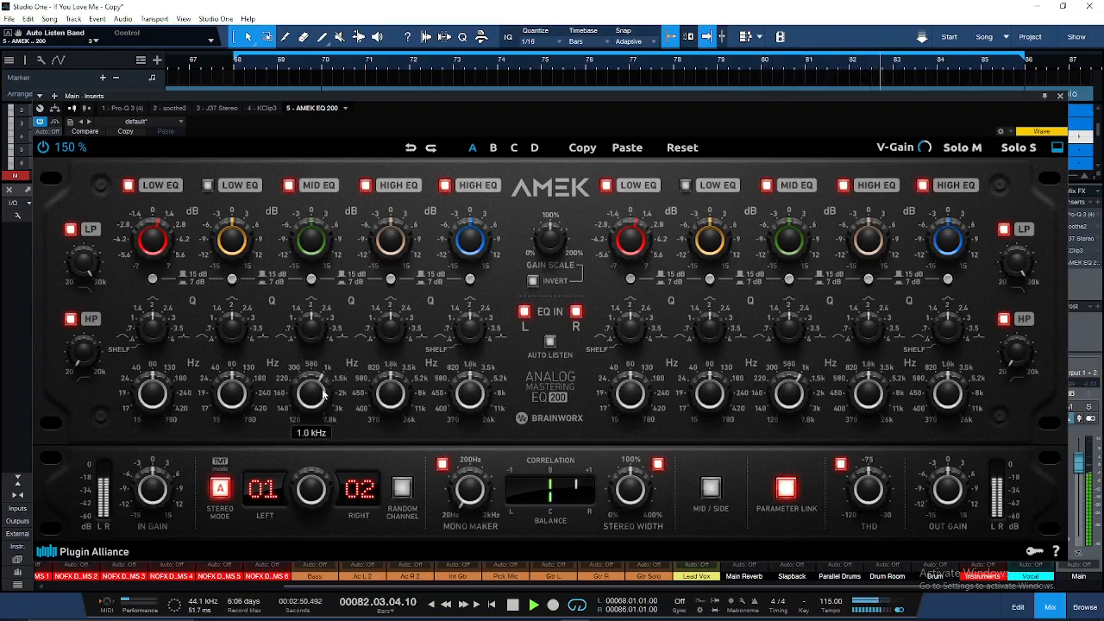
left_click_drag(319, 253, 319, 250)
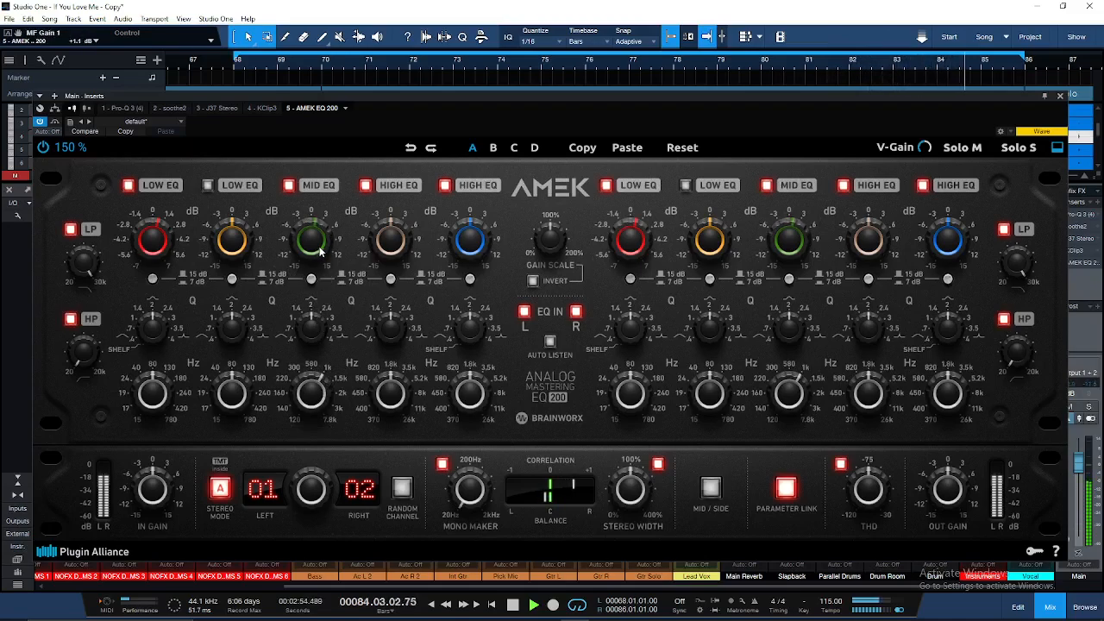
left_click_drag(305, 334, 298, 352)
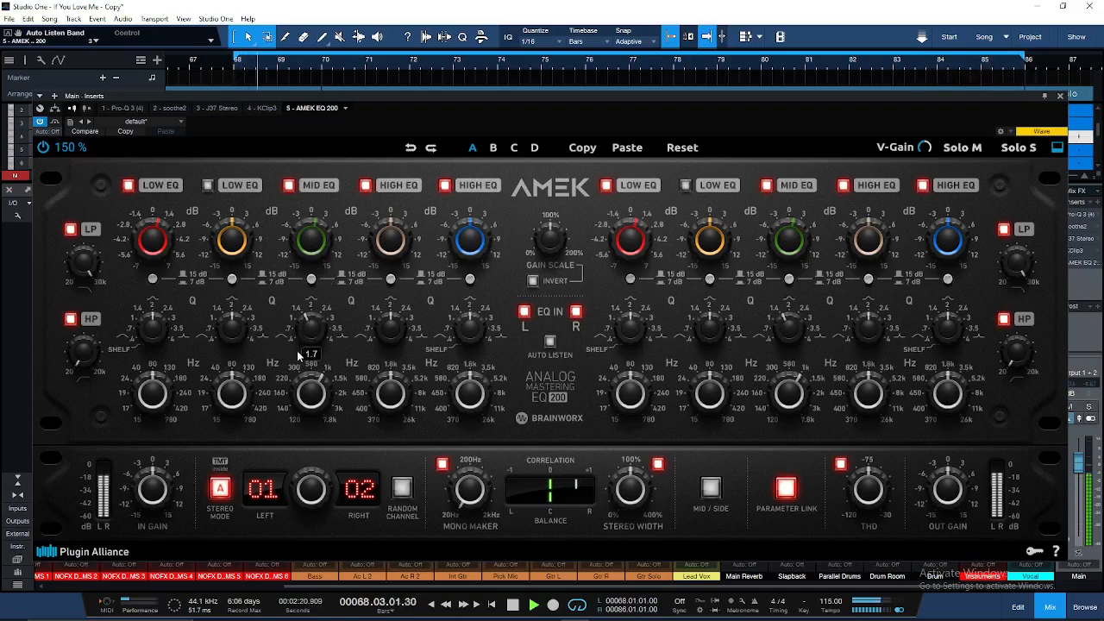
left_click_drag(315, 253, 316, 248)
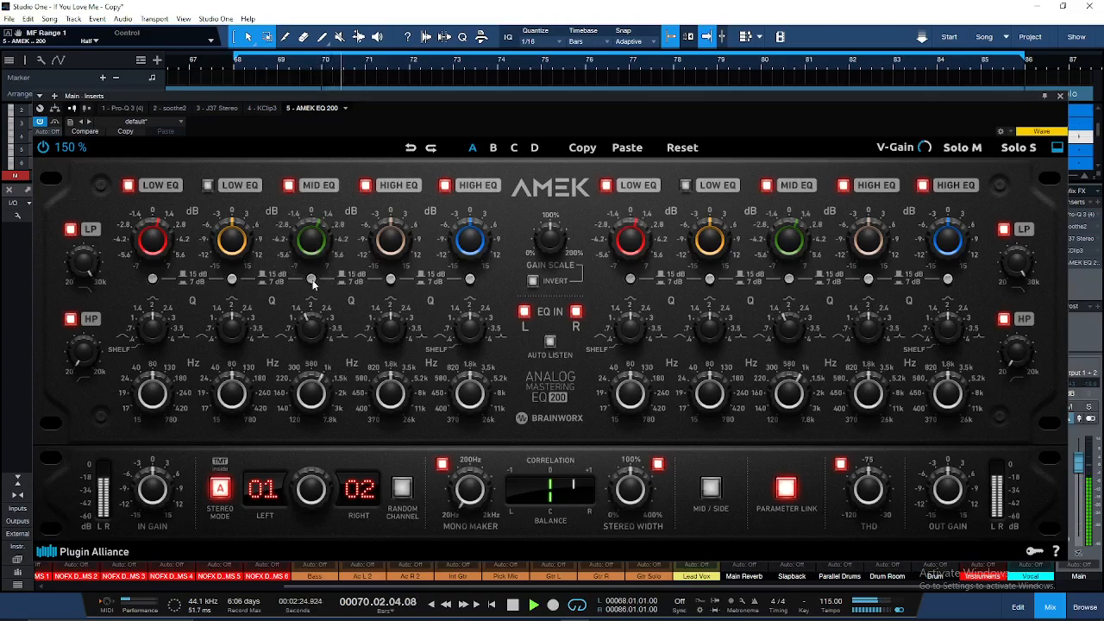
left_click_drag(316, 248, 311, 247)
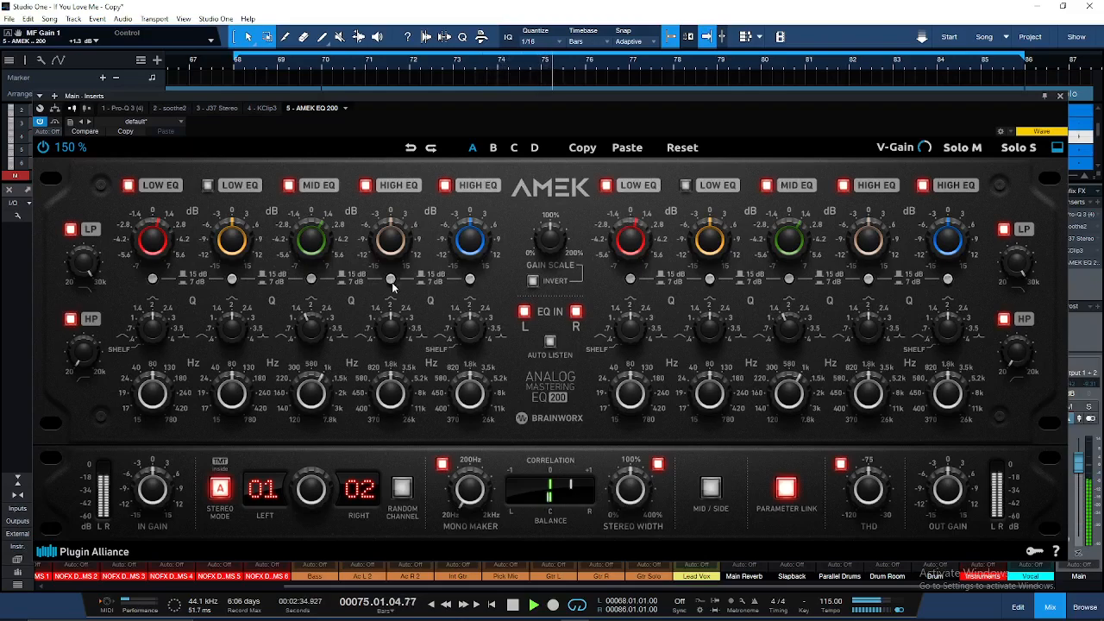
Raise the first High EQ band's frequency, switch it to the 7 dB range and boost its gain by 0.5 dB
mouse_move(398, 385)
left_click_drag(399, 386, 396, 277)
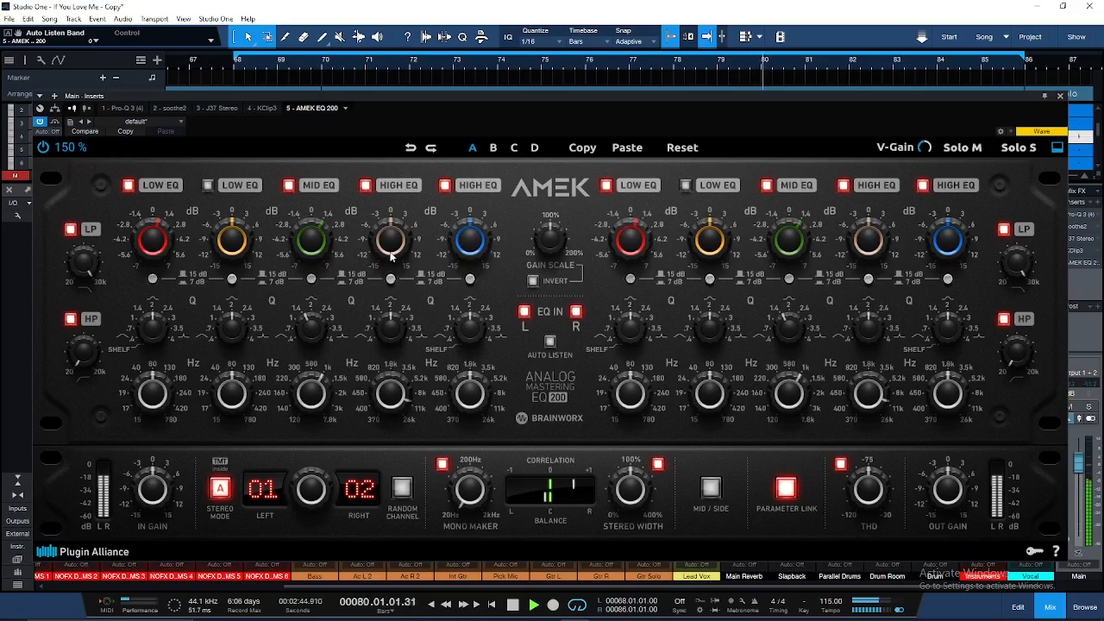
left_click_drag(393, 250, 393, 248)
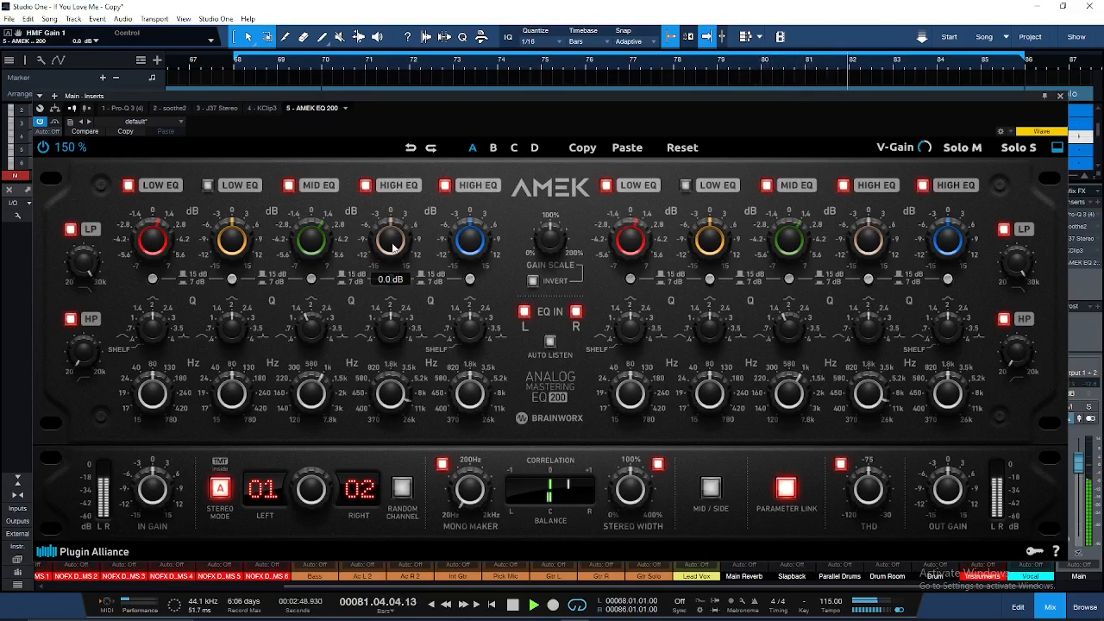
left_click_drag(393, 244, 392, 238)
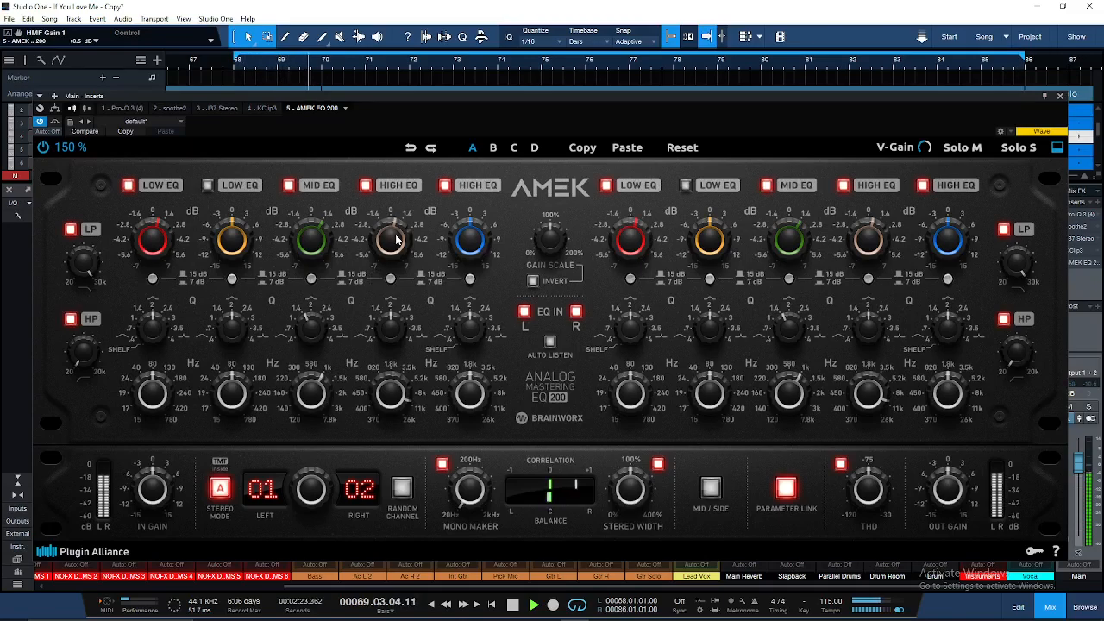
mouse_move(399, 242)
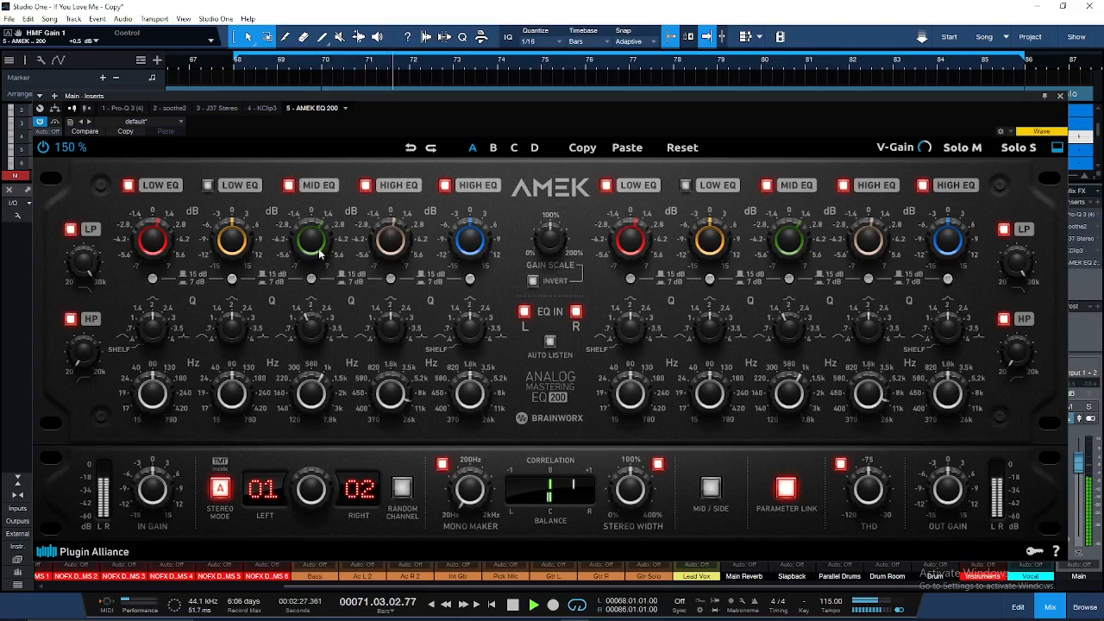
Re-enable the second Low EQ band, raise its frequency and boost it 1.4 dB using the 7 dB range
left_click(207, 185)
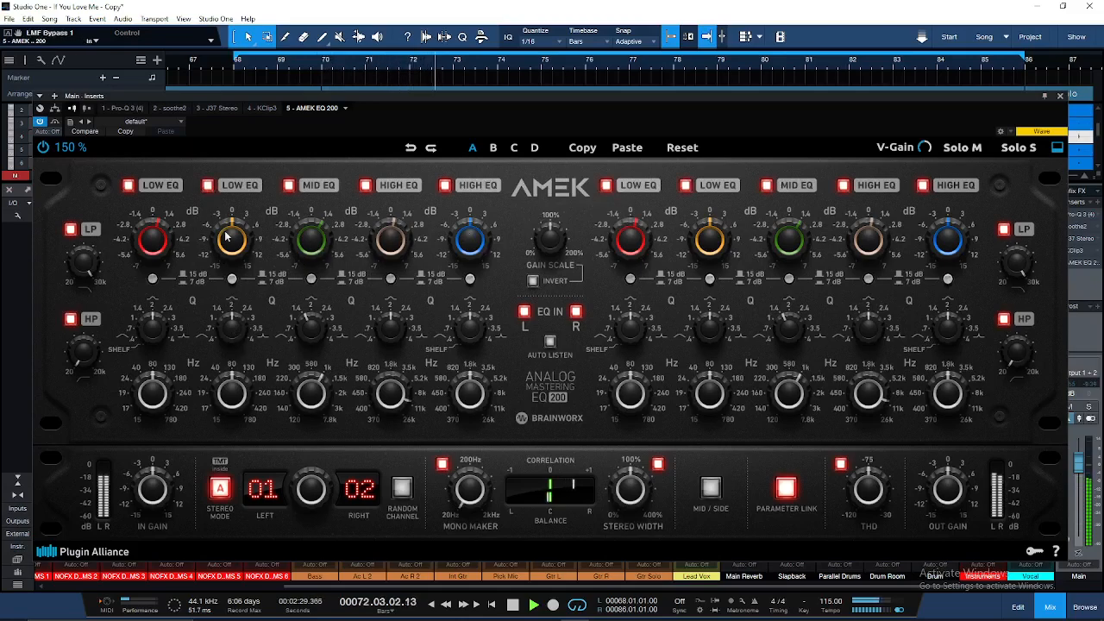
left_click_drag(233, 395, 230, 153)
left_click_drag(237, 378, 240, 384)
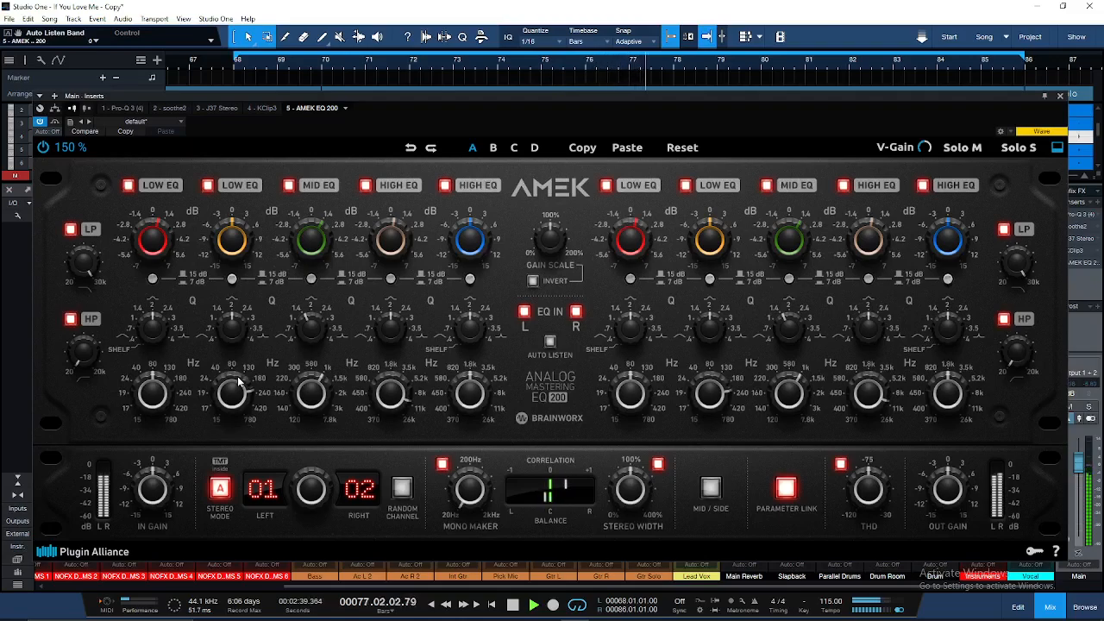
left_click(233, 327)
left_click_drag(233, 327, 241, 354)
left_click_drag(232, 262, 233, 254)
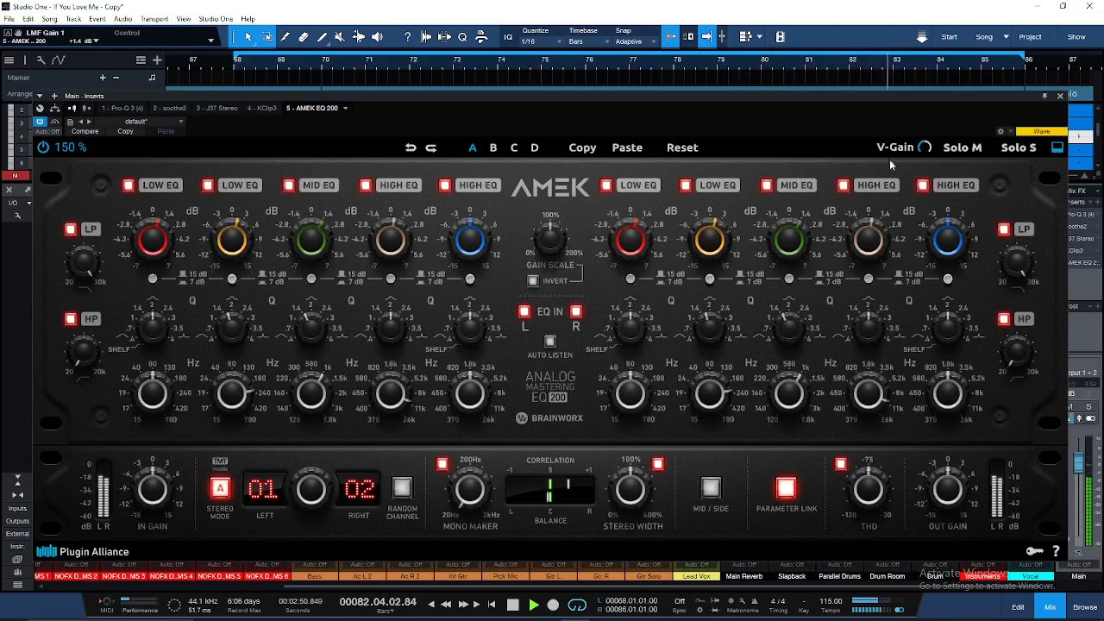
Close the EQ, listen to the chorus through the Main channel's processing chain, and stop playback
left_click(1060, 96)
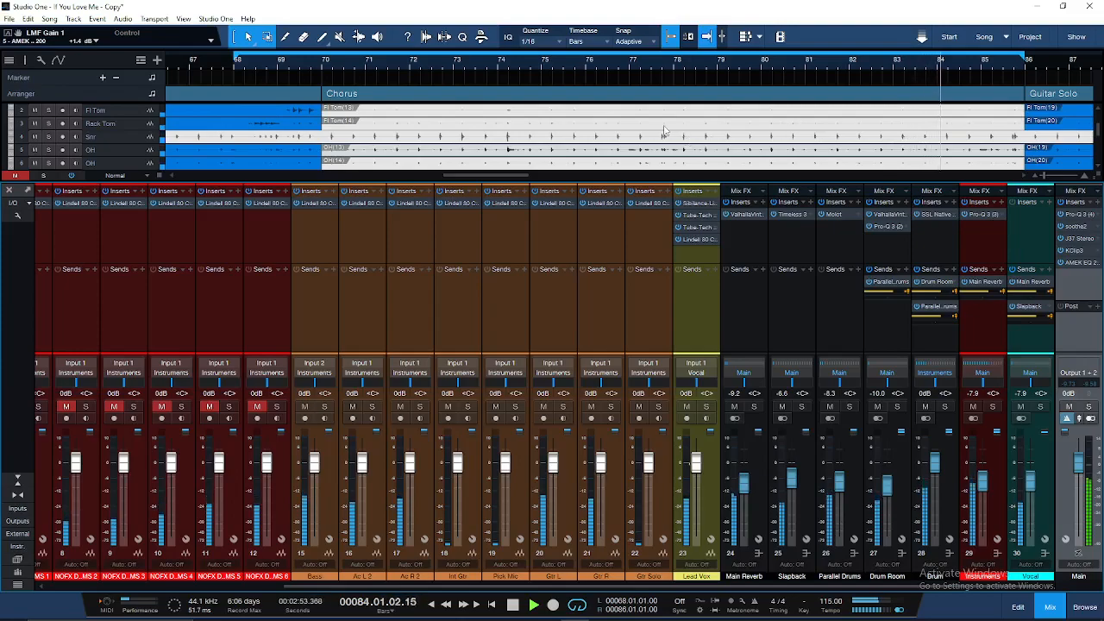
left_click(390, 64)
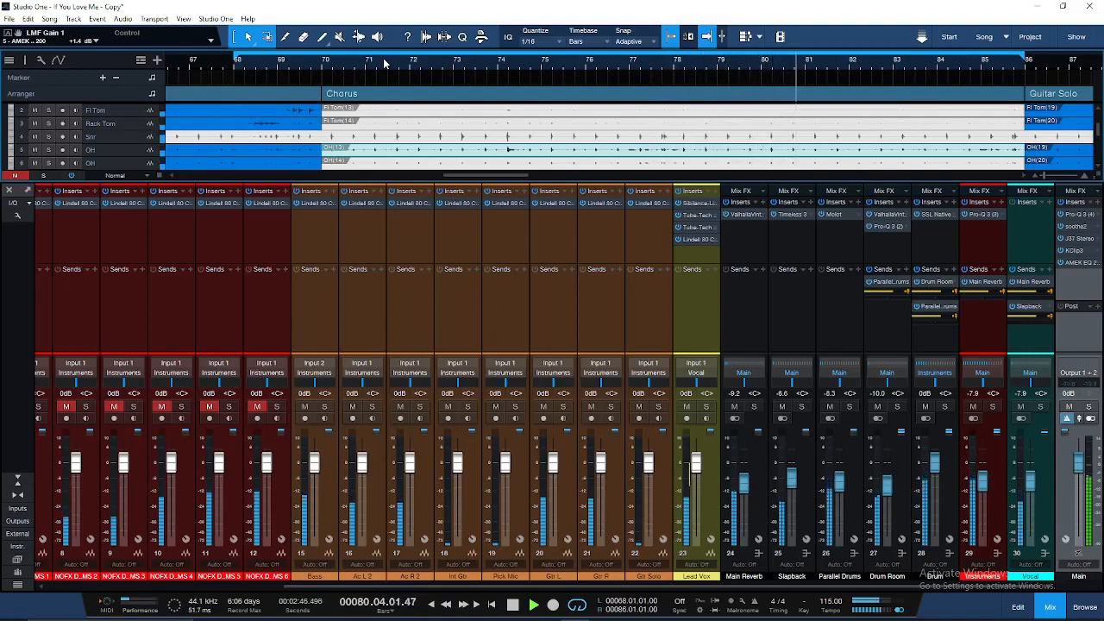
key("space")
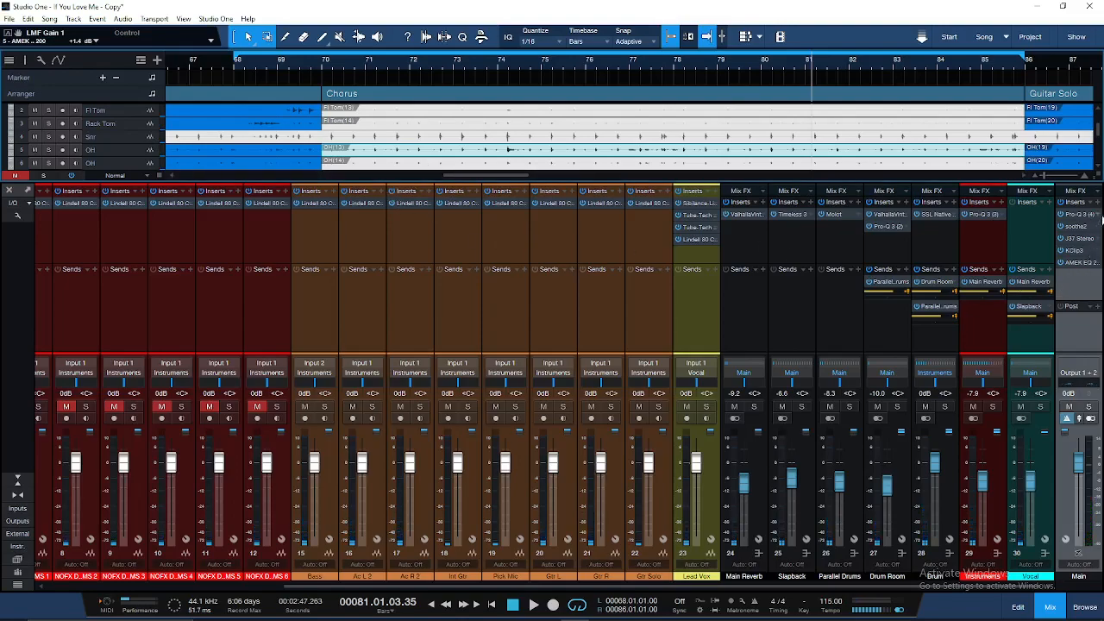
Insert the Shadow Hills Class A Mastering Comp from the mastering Compression & Limiting category on the Main channel and reposition its window
left_click(1098, 204)
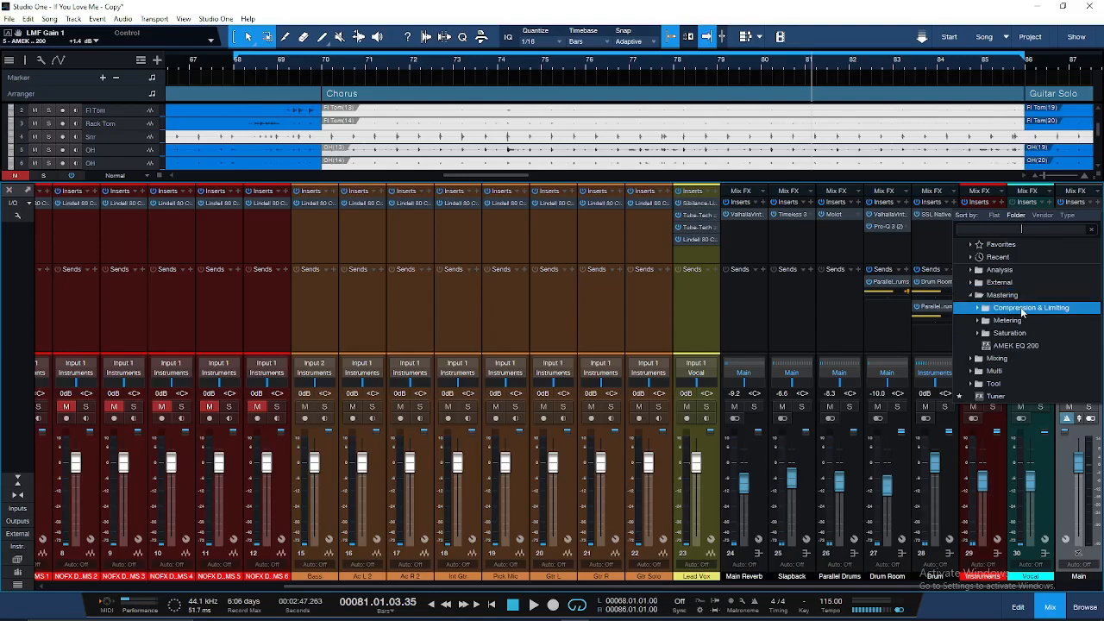
left_click(1023, 310)
left_click(1013, 412)
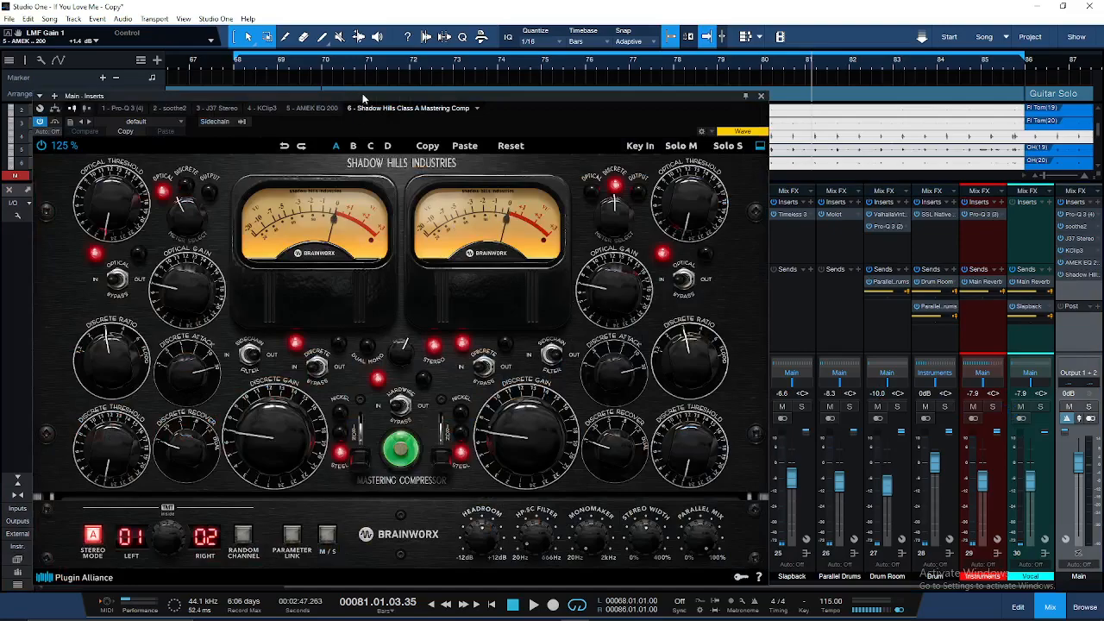
left_click_drag(363, 98, 439, 77)
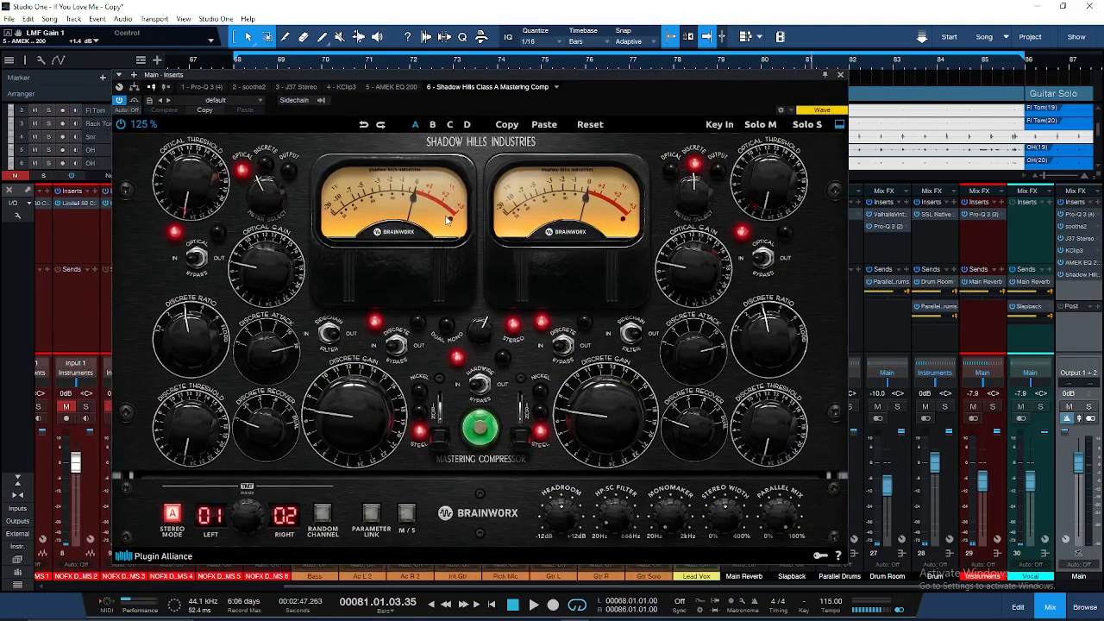
Enable Parameter Link on the compressor and set the transformers of both channels to Iron
left_click(440, 431)
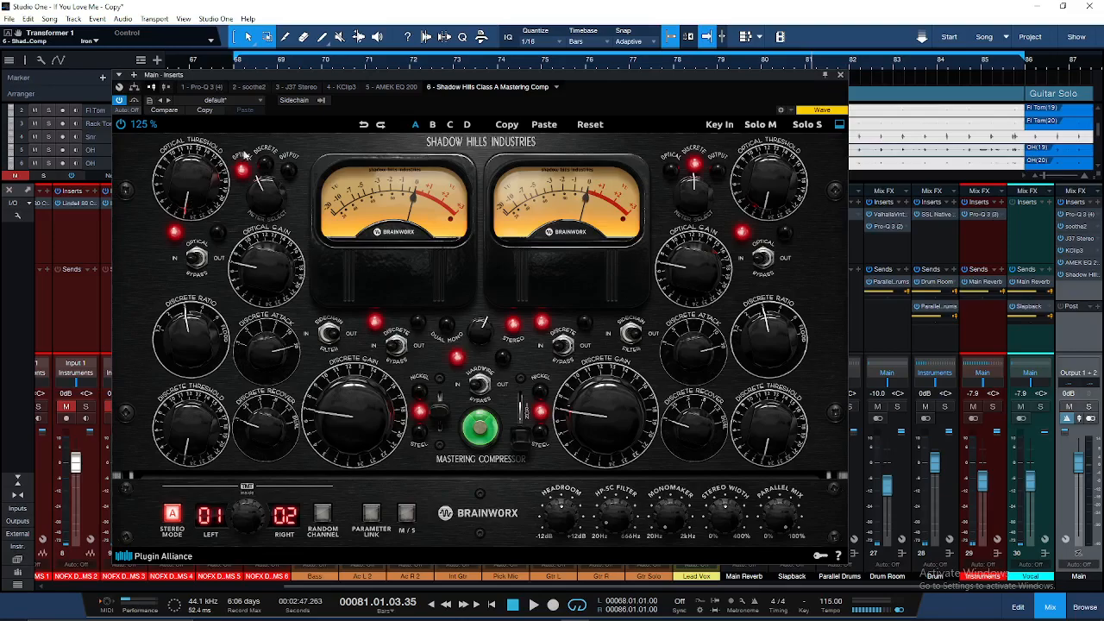
left_click_drag(387, 74, 387, 73)
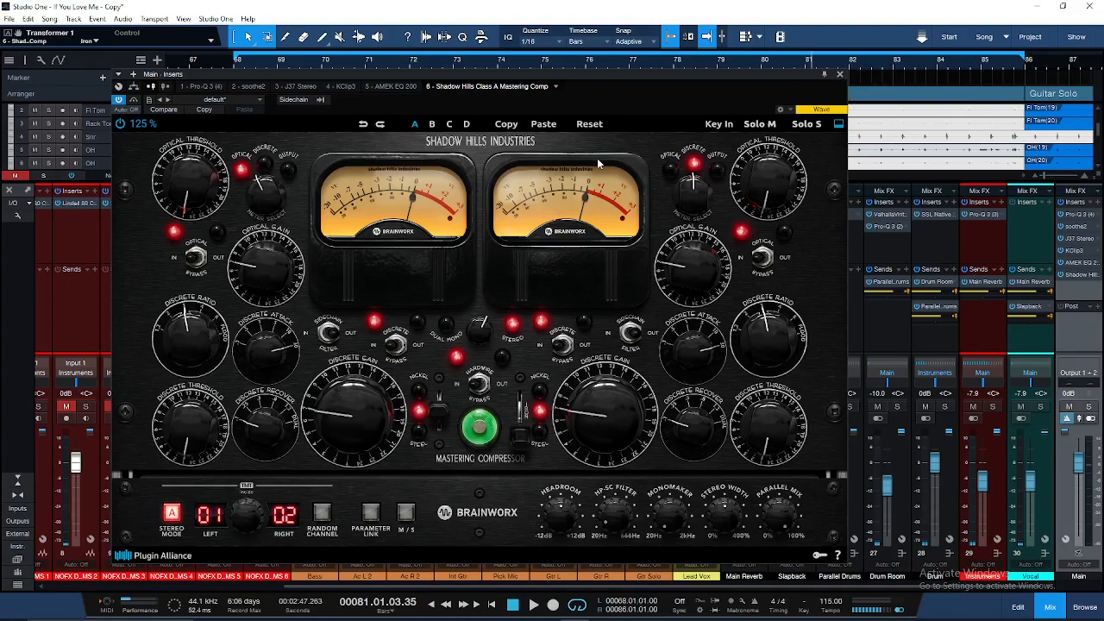
left_click(371, 514)
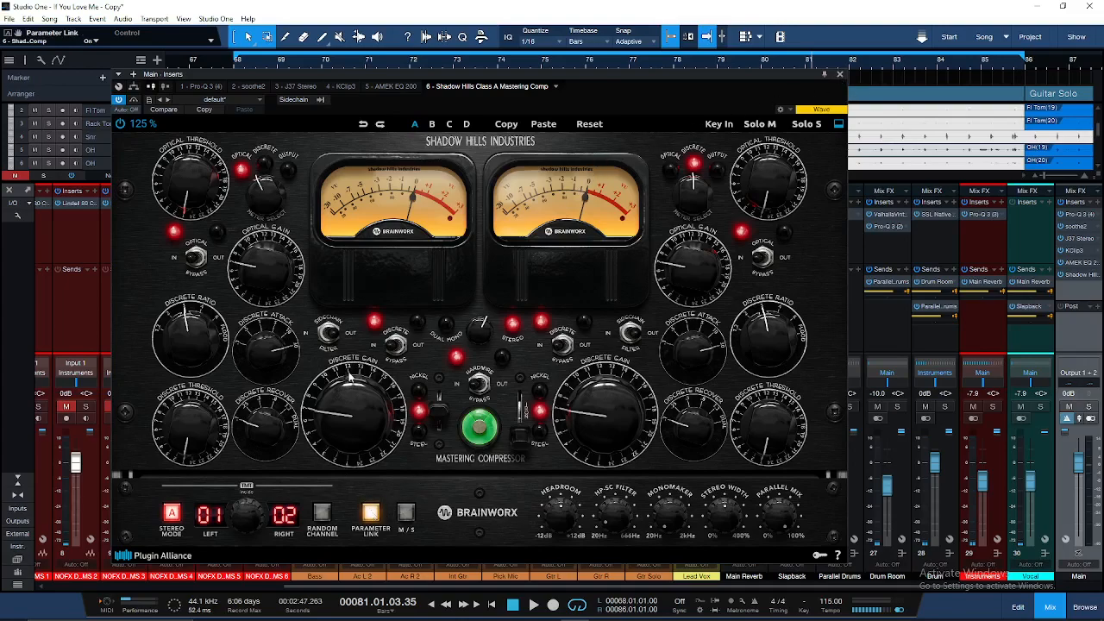
left_click(439, 416)
left_click(440, 417)
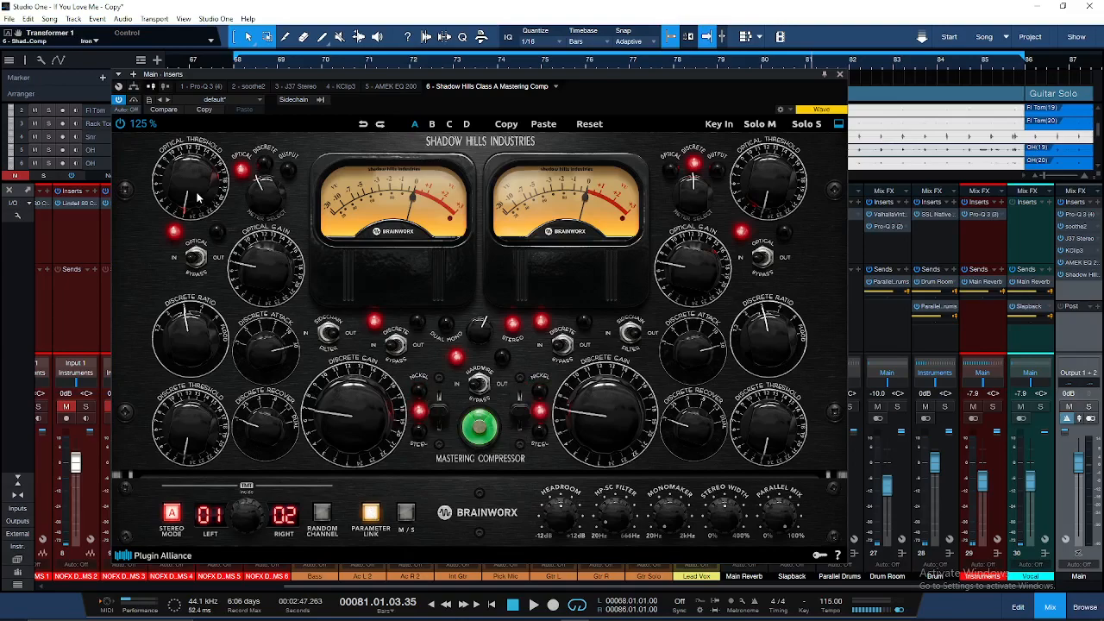
While playing the chorus, set the compressor's linked optical threshold to 13 and optical gain to 7
left_click_drag(197, 197, 197, 109)
left_click_drag(271, 264, 288, 388)
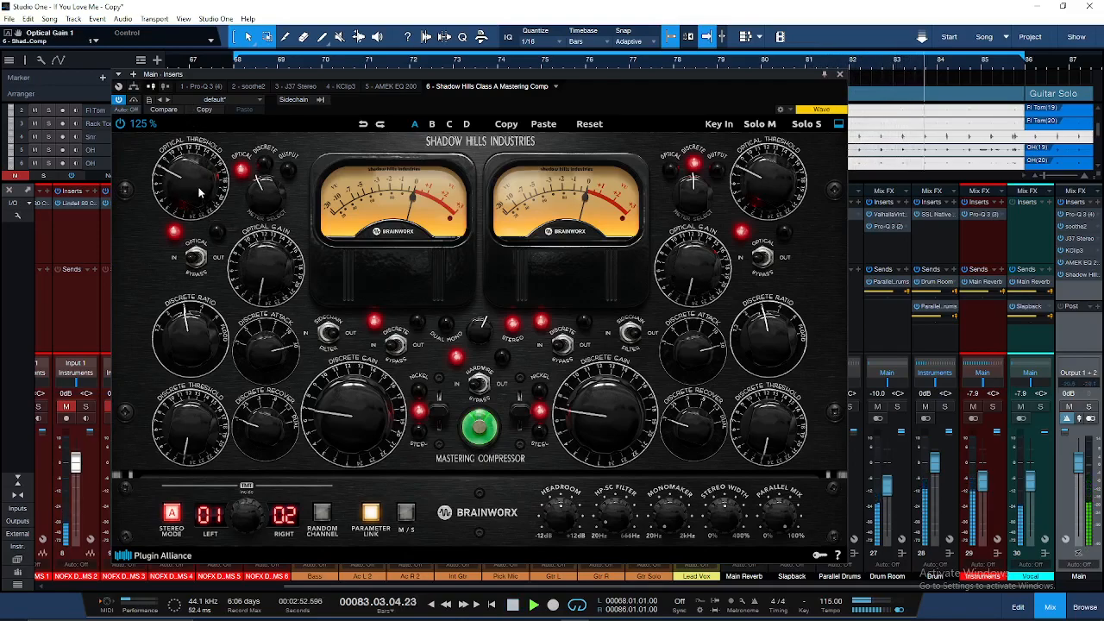
left_click_drag(188, 176, 215, 136)
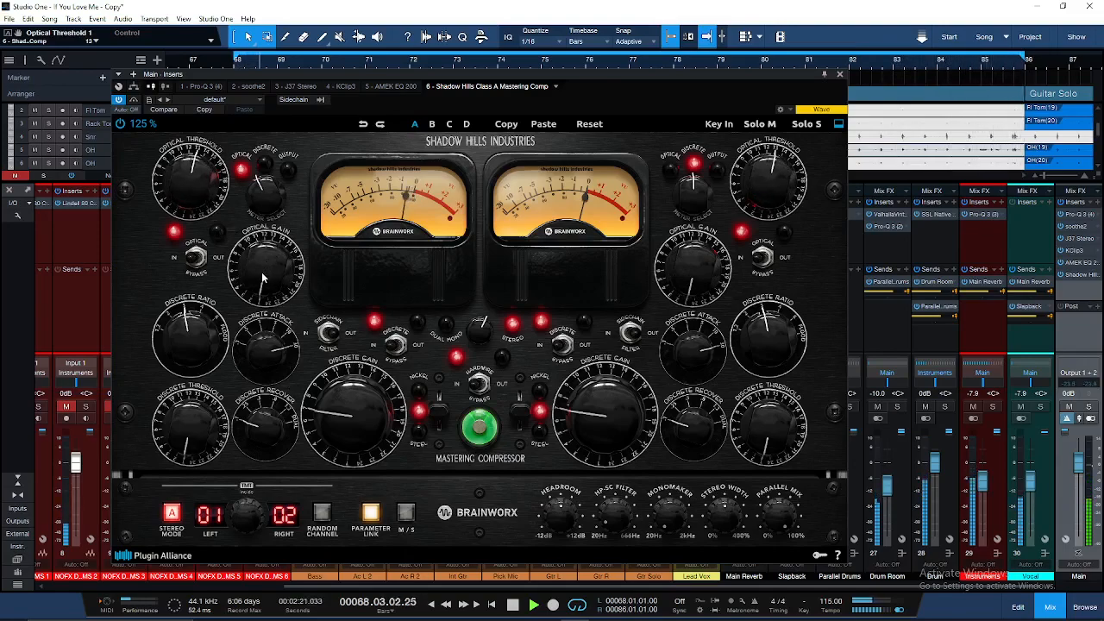
left_click_drag(263, 278, 262, 300)
Compare the chorus with the compressor switched off and on, and bypass the discrete compression section on both channels
left_click(121, 124)
left_click(120, 124)
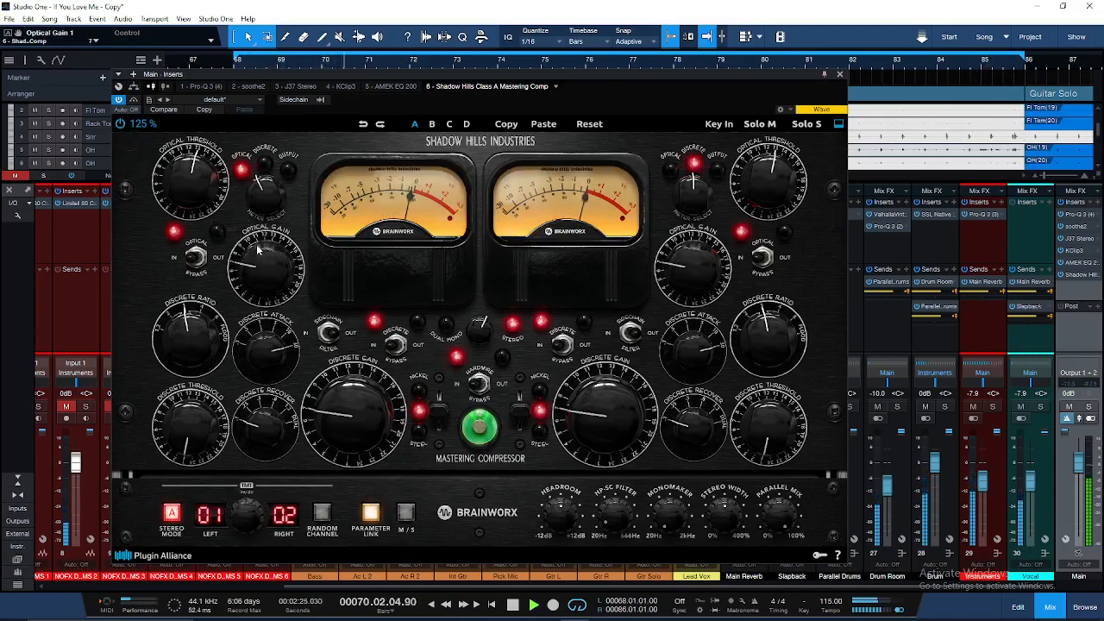
left_click(121, 125)
left_click(120, 124)
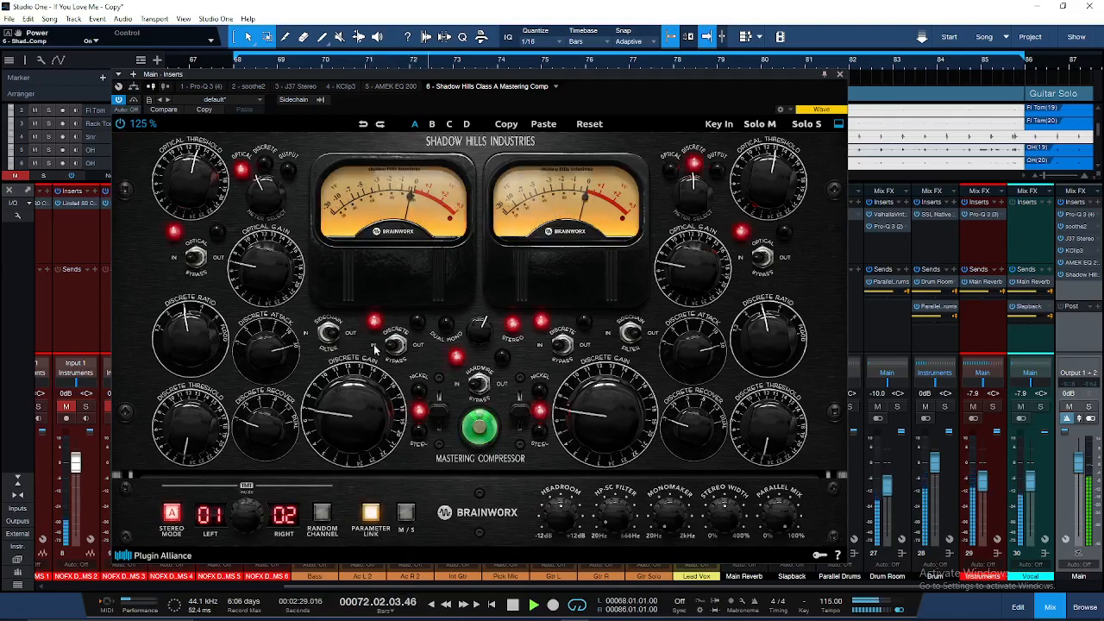
left_click(400, 346)
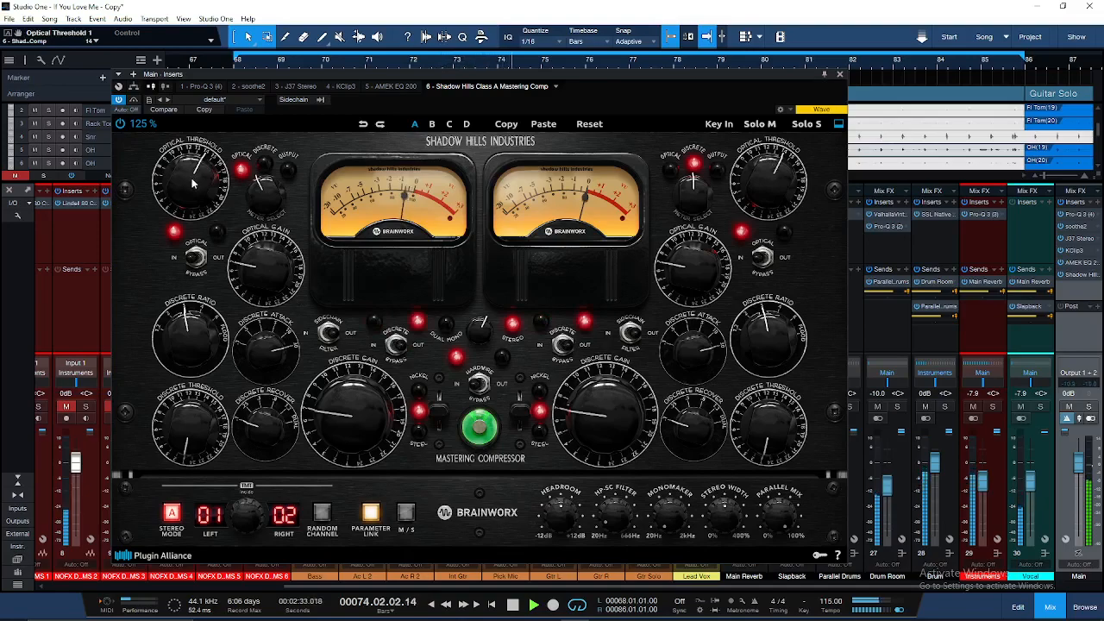
While the chorus plays, raise the Shadow Hills compressor's linked optical threshold and optical gain further
left_click_drag(193, 185, 200, 179)
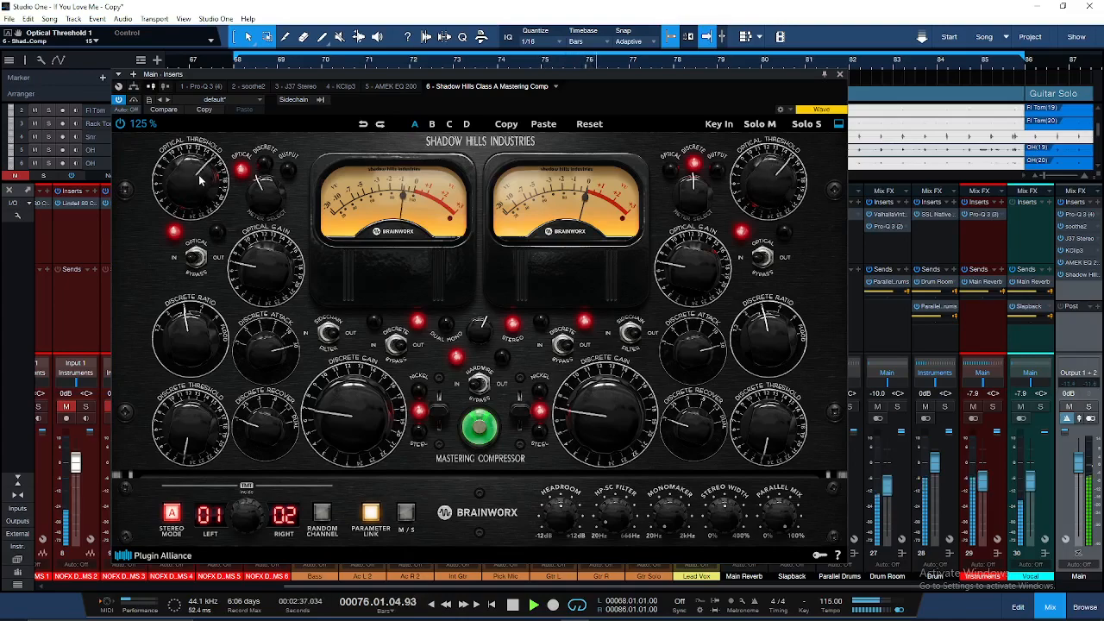
left_click_drag(260, 269, 262, 248)
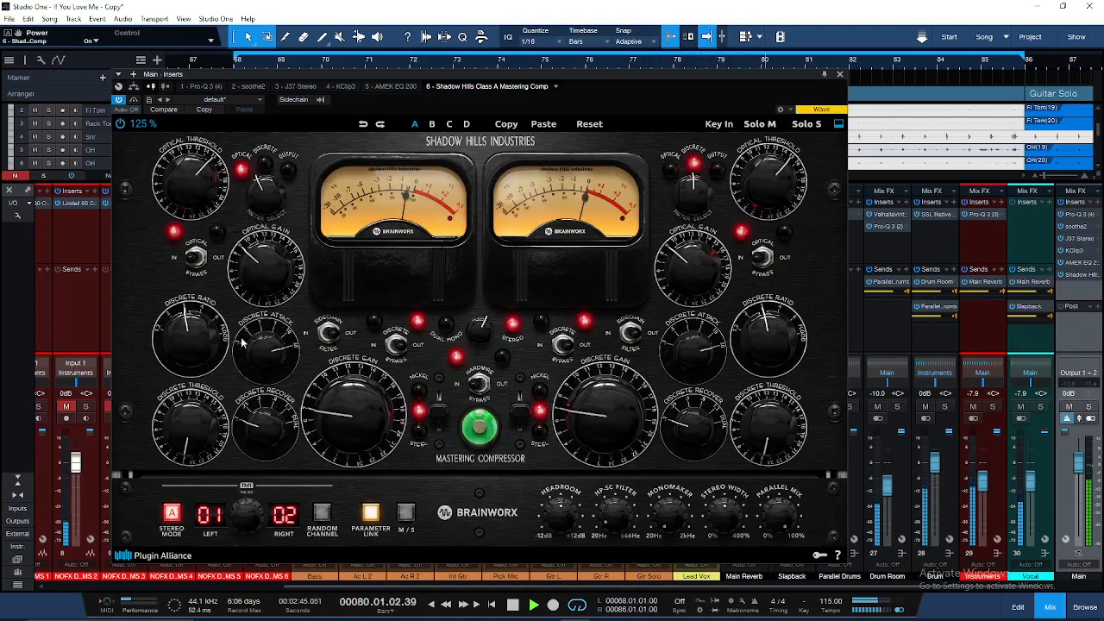
Raise the discrete ratio above 2:1, engage the discrete section on both channels, set its threshold to 11 and readjust its gain
left_click_drag(191, 347, 196, 359)
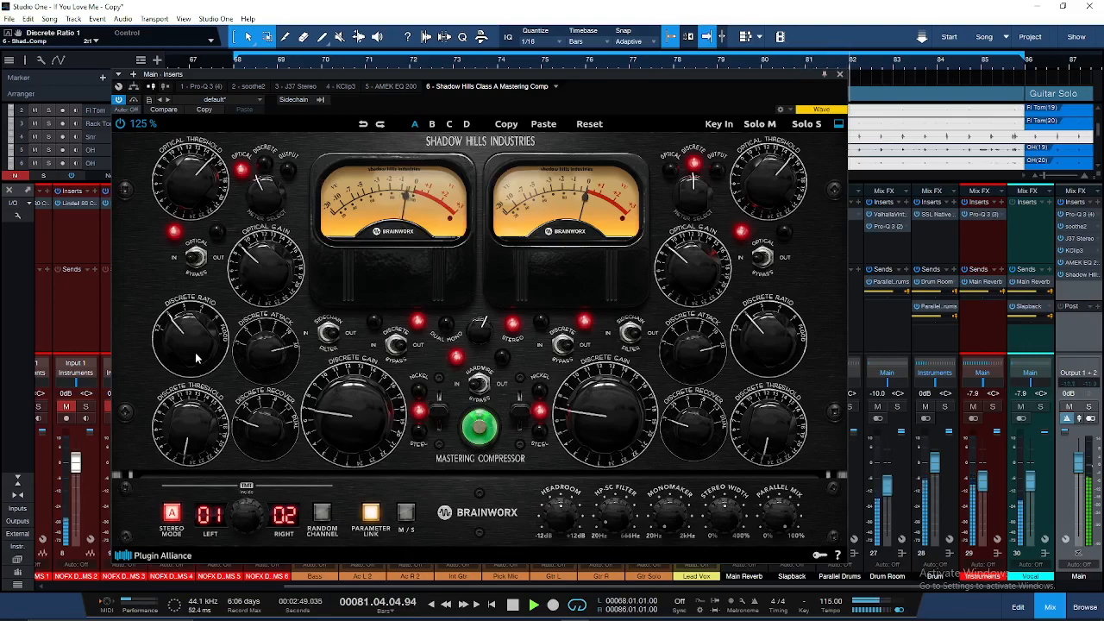
left_click_drag(197, 353, 220, 337)
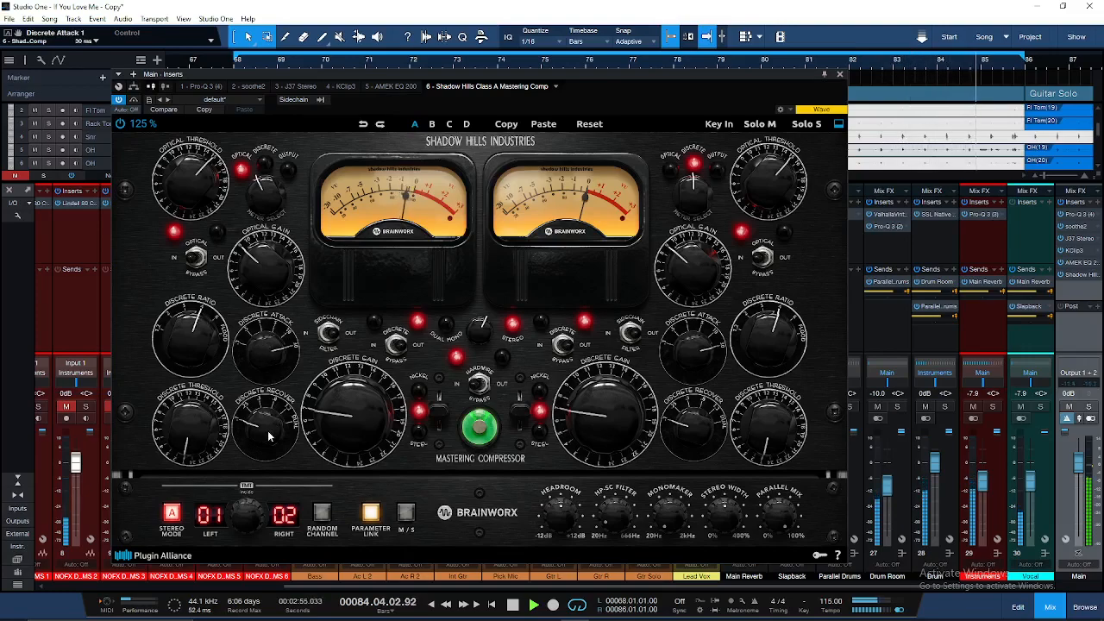
left_click(396, 345)
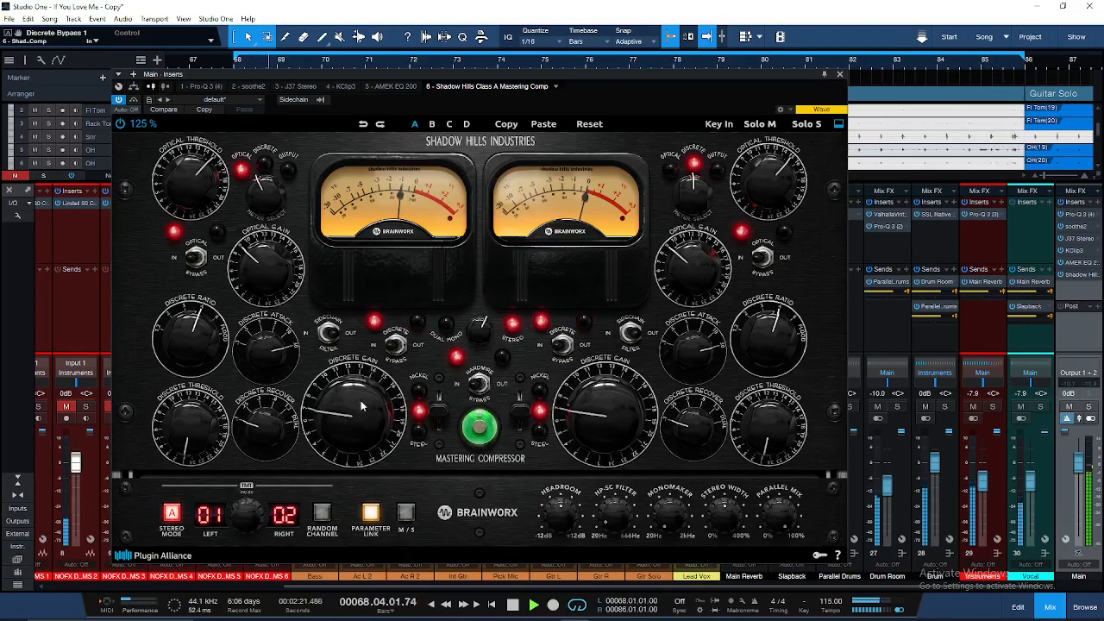
left_click_drag(342, 414, 367, 522)
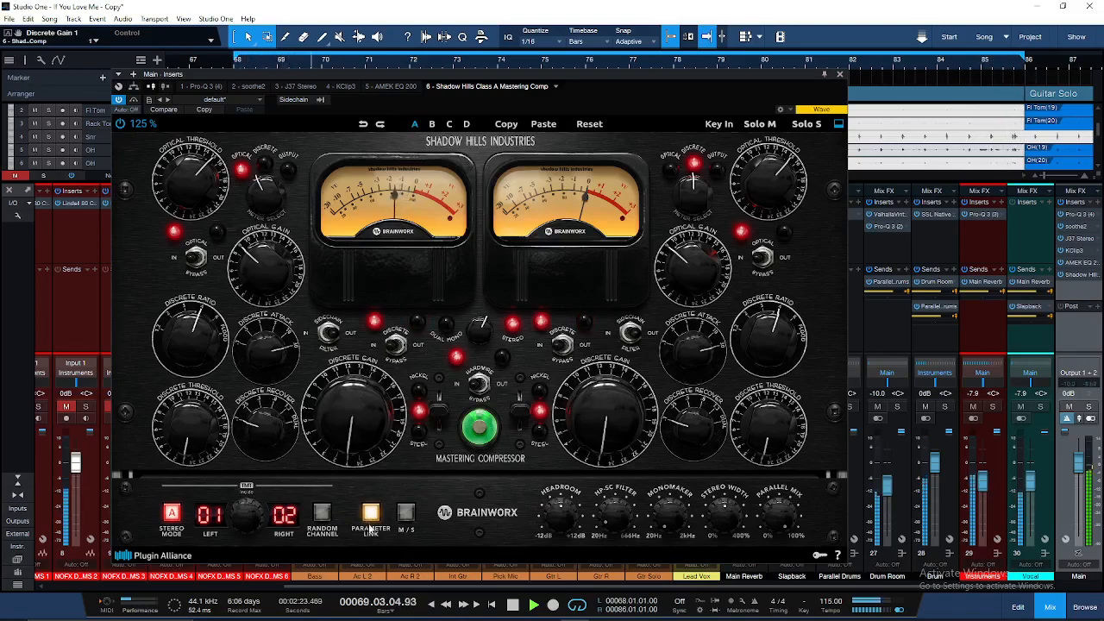
left_click_drag(188, 453, 214, 347)
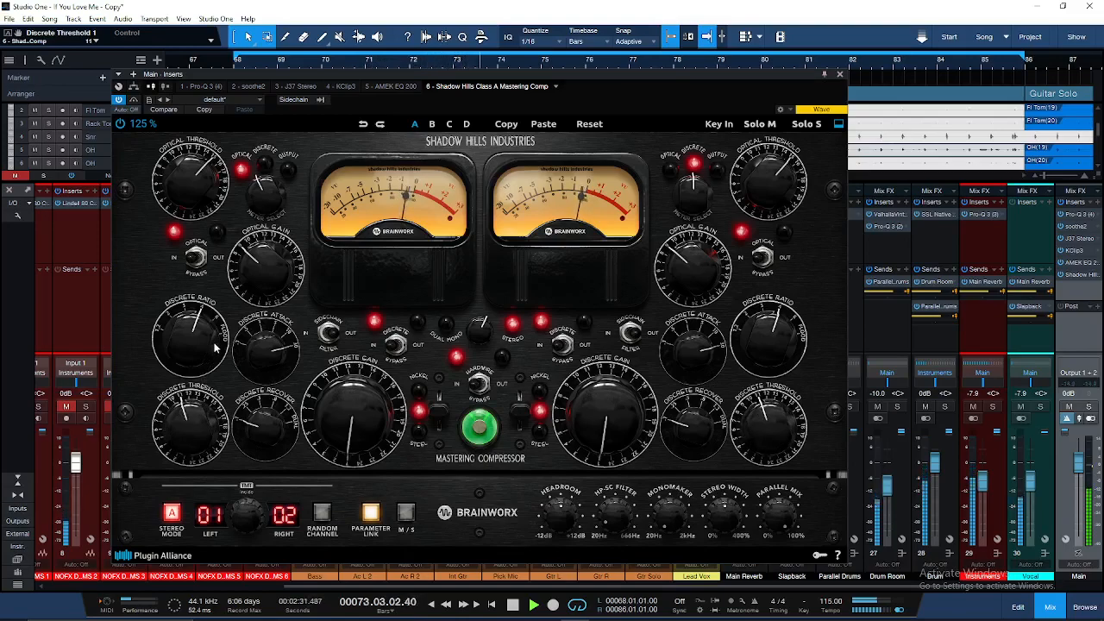
left_click_drag(320, 395, 318, 423)
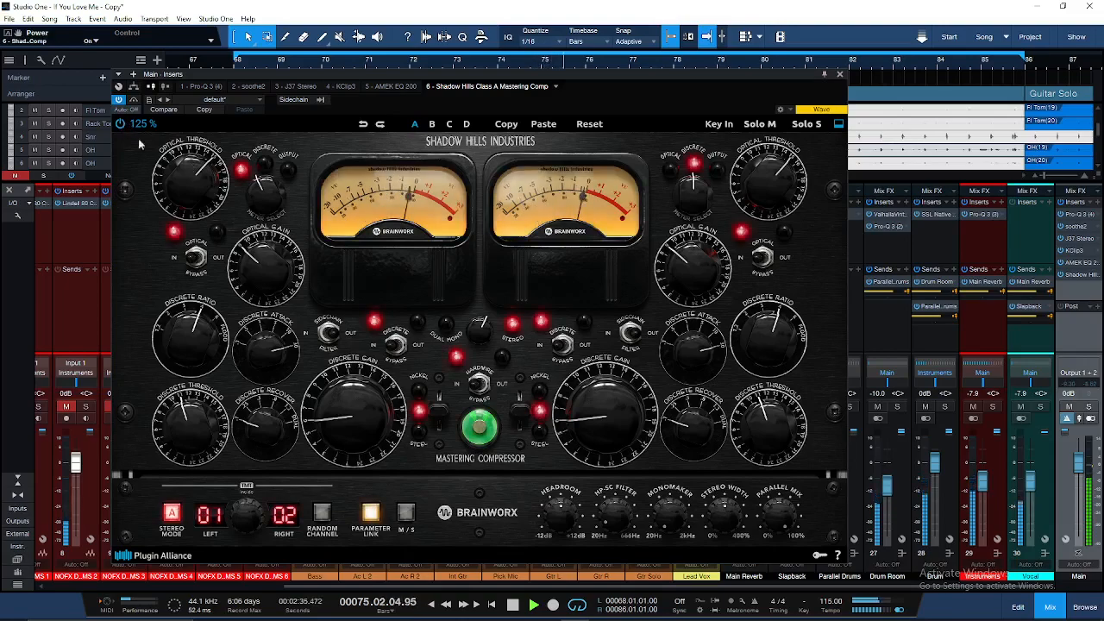
left_click_drag(347, 407, 349, 404)
Switch both channels' transformers to Nickel, compare the chorus with the compressor off and on, and close its window
left_click(438, 408)
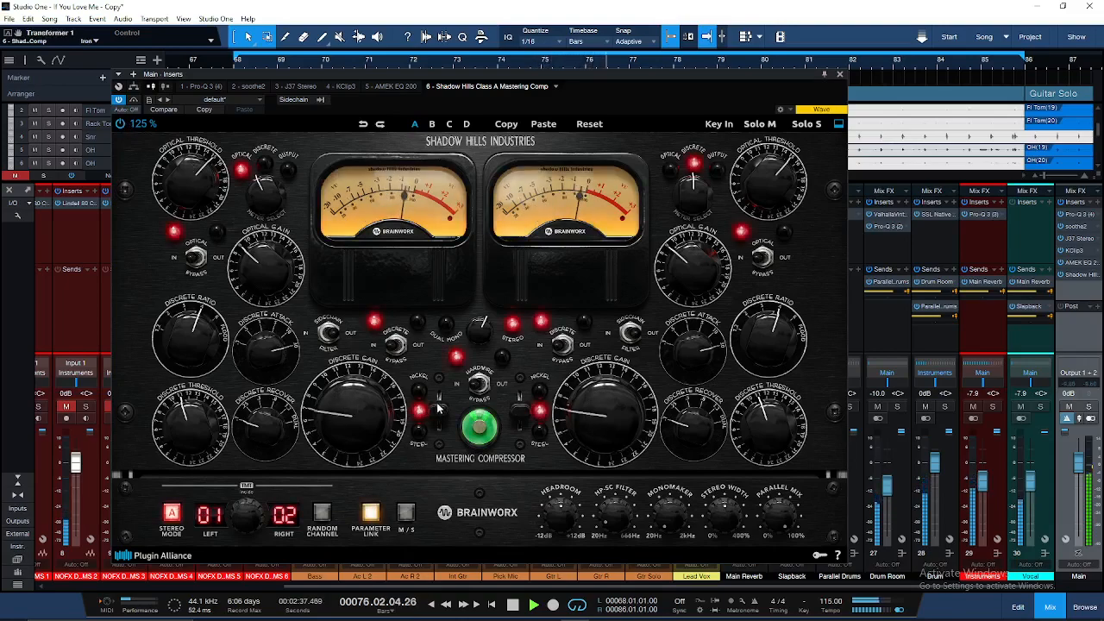
left_click(121, 125)
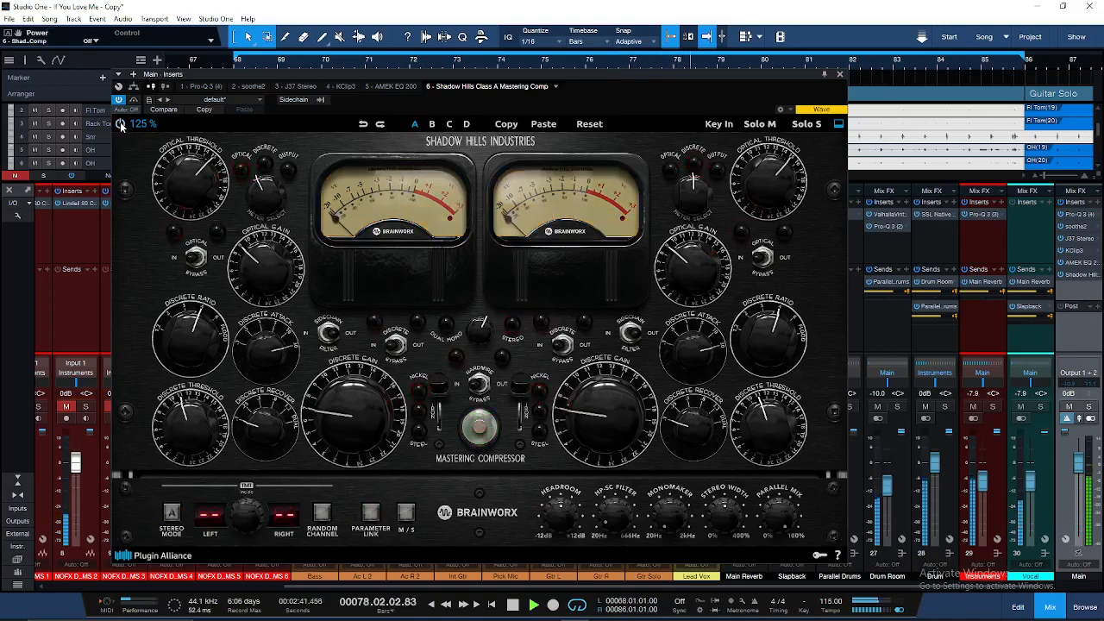
left_click(120, 125)
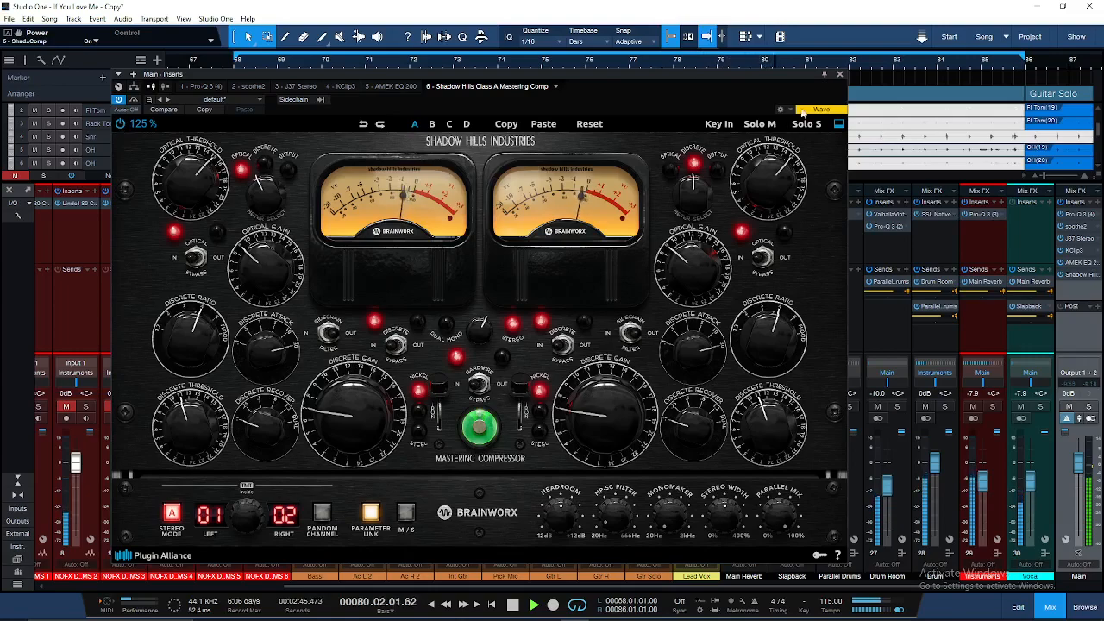
left_click(840, 75)
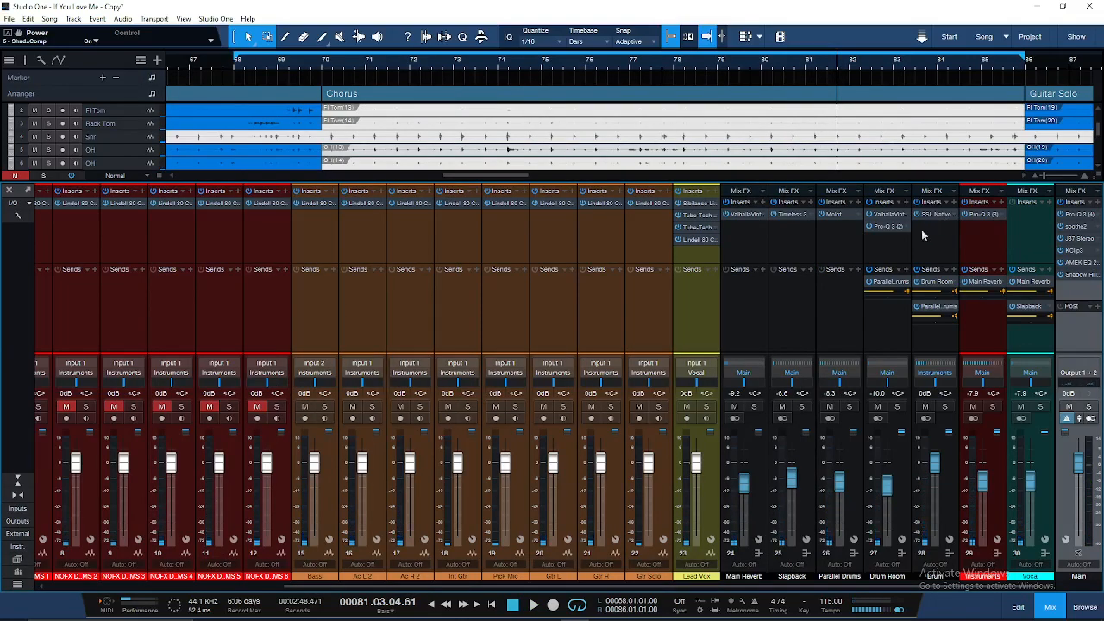
Insert Pro-L 2 from the mastering Compression & Limiting category on the Main channel and reposition its window
left_click(1098, 204)
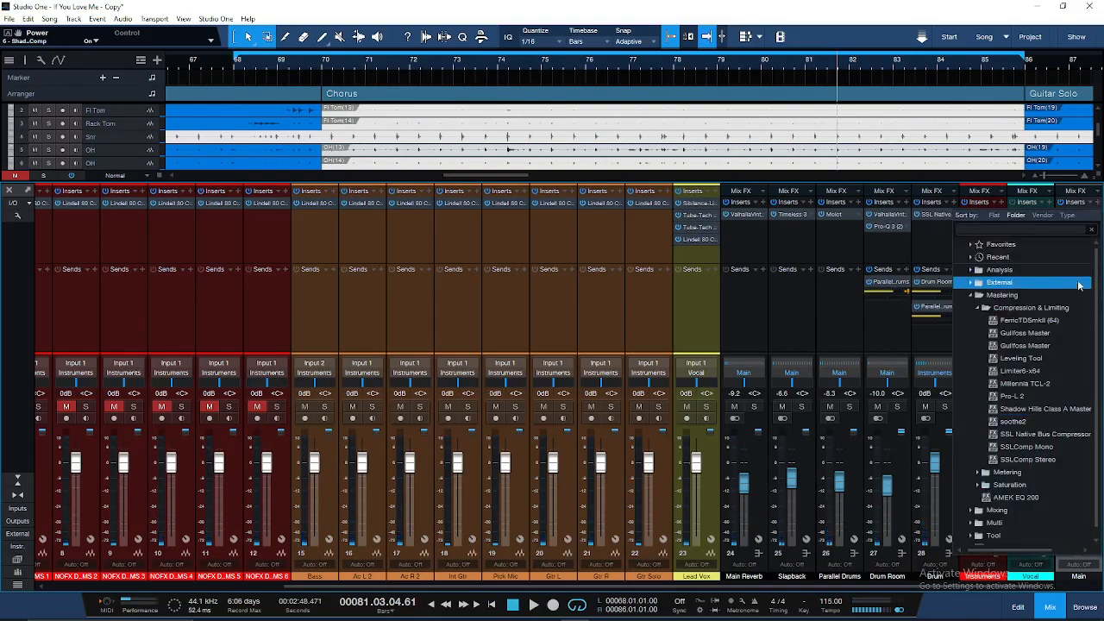
left_click(1033, 309)
left_click(1005, 311)
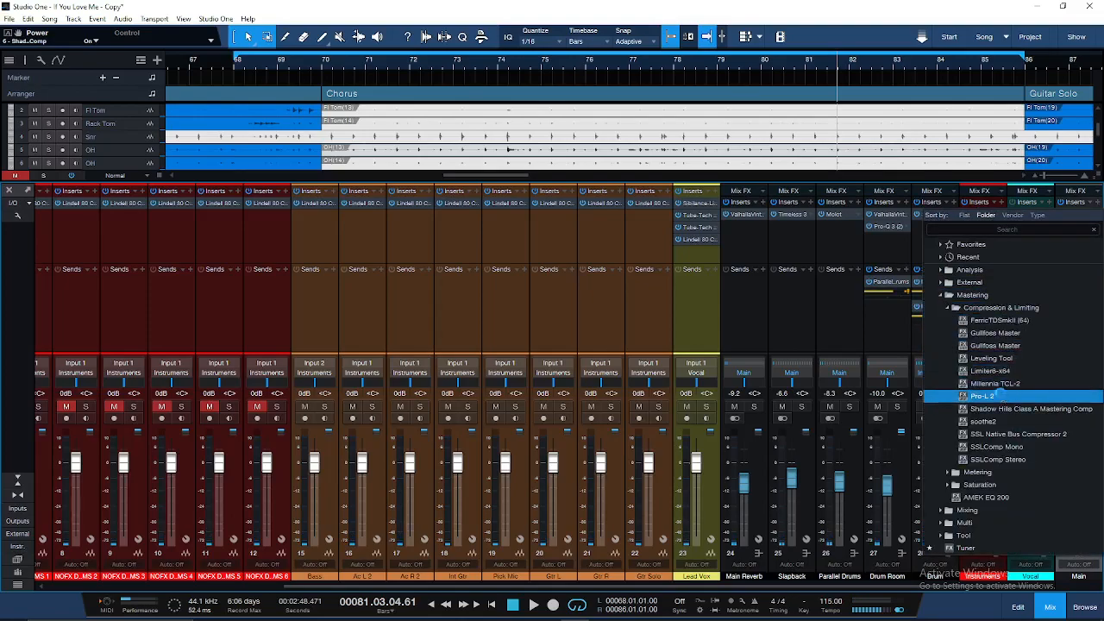
left_click(1001, 396)
left_click_drag(321, 82, 353, 97)
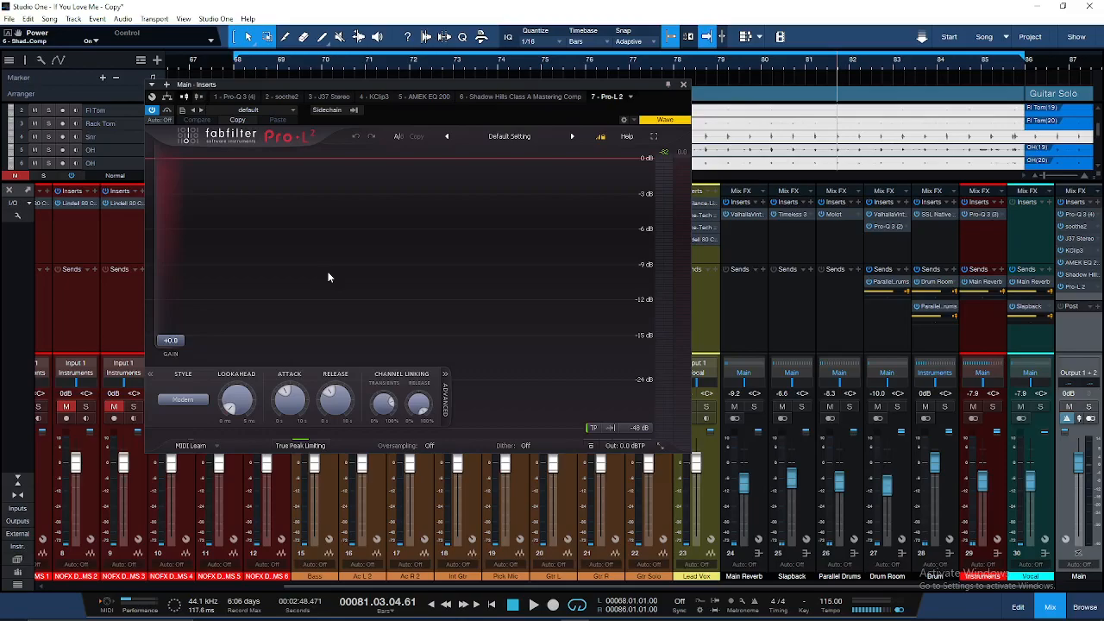
Load the Potentially Super Loud preset in Pro-L 2 and, while playing the chorus, set its gain to about +6.8 dB
left_click(514, 138)
mouse_move(506, 164)
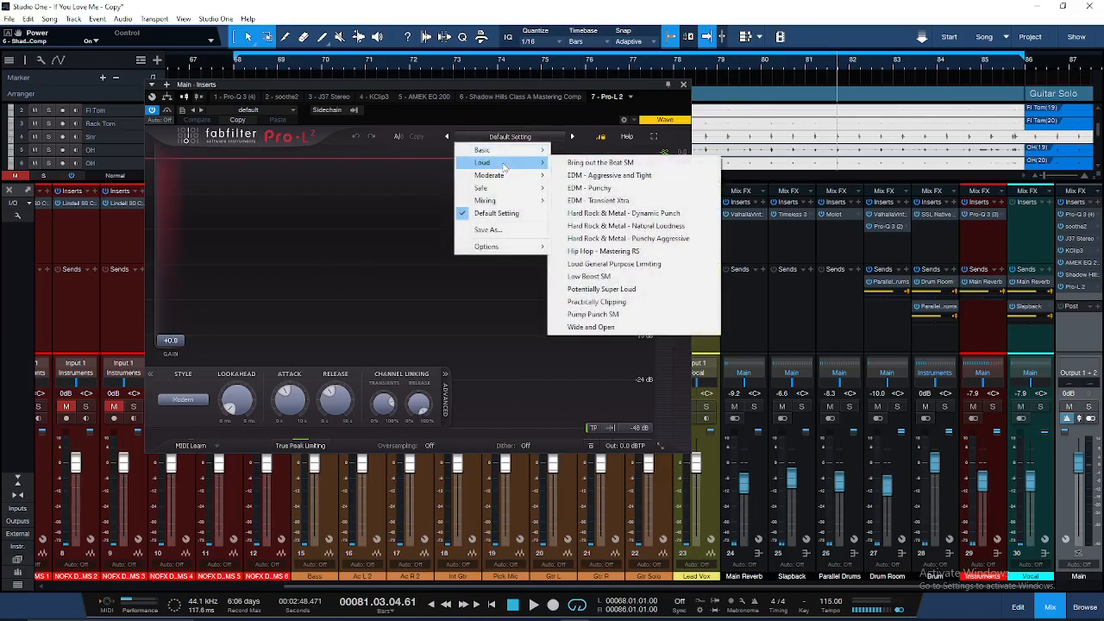
left_click(625, 291)
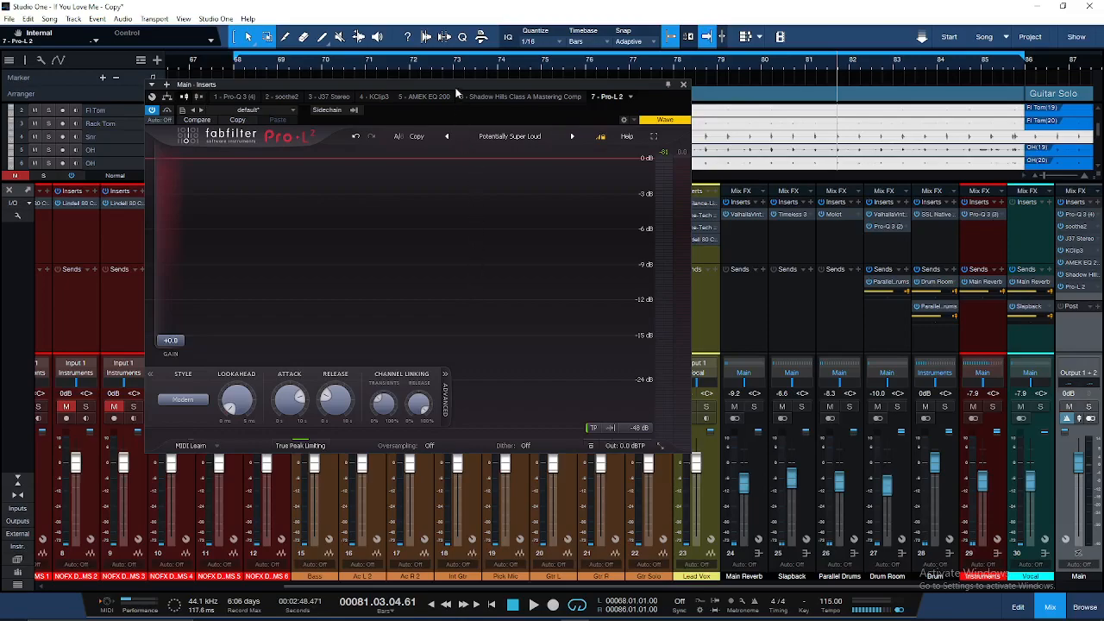
left_click_drag(456, 93, 450, 100)
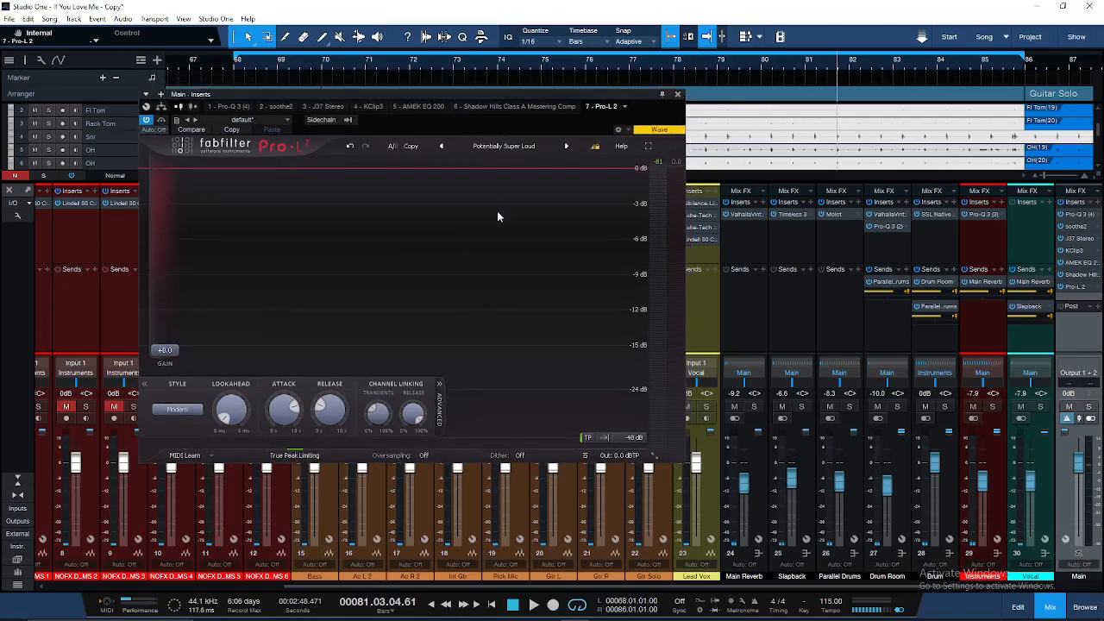
key("space")
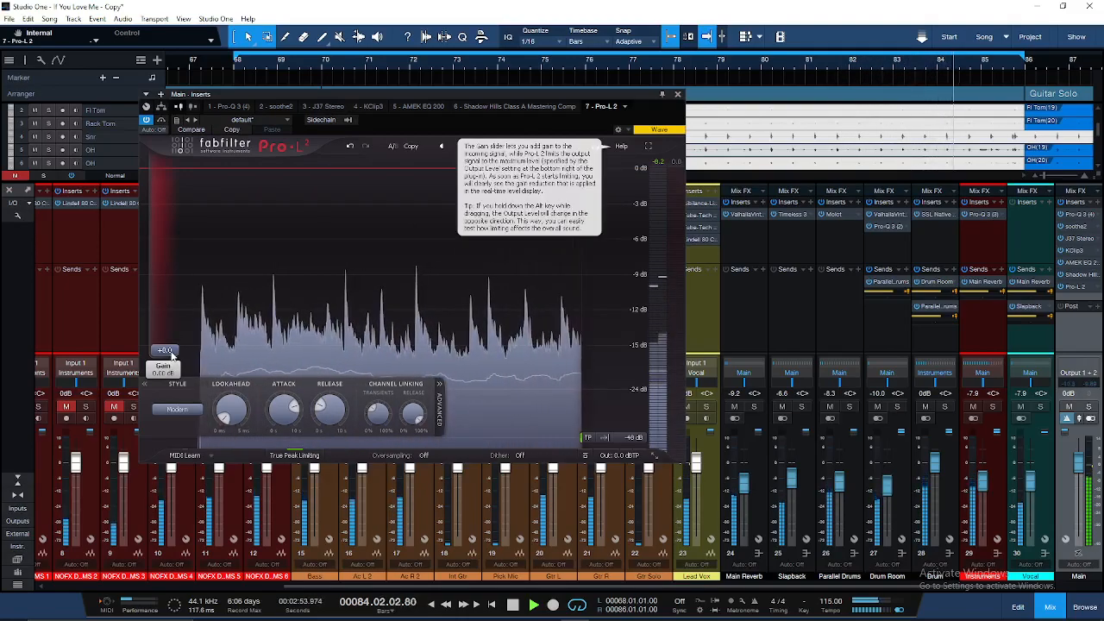
left_click_drag(171, 355, 164, 314)
left_click_drag(164, 313, 165, 305)
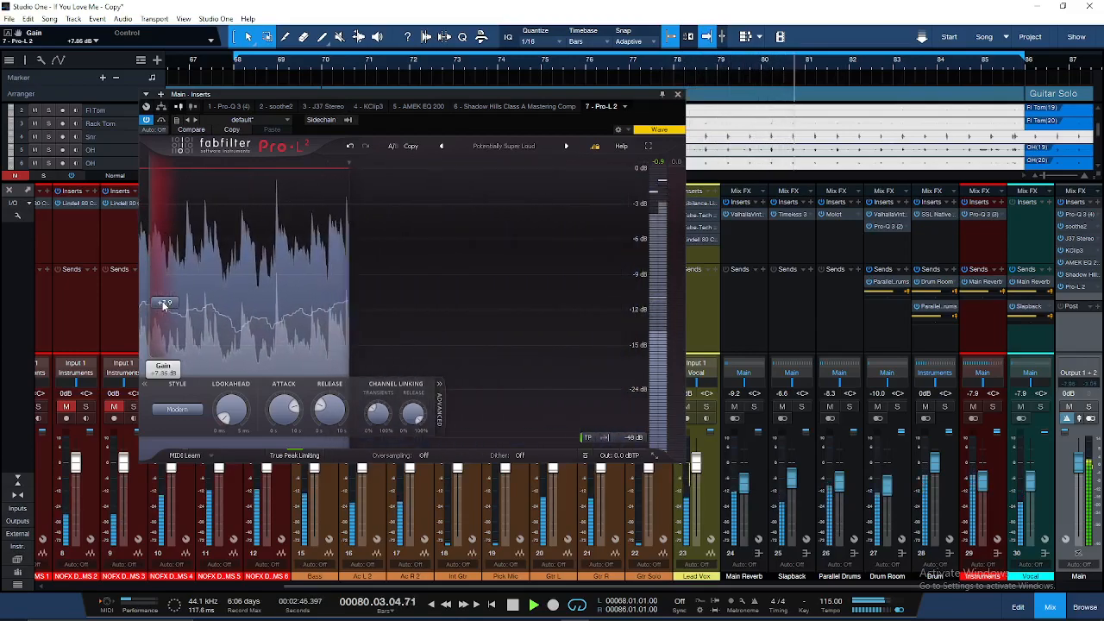
left_click_drag(164, 305, 172, 321)
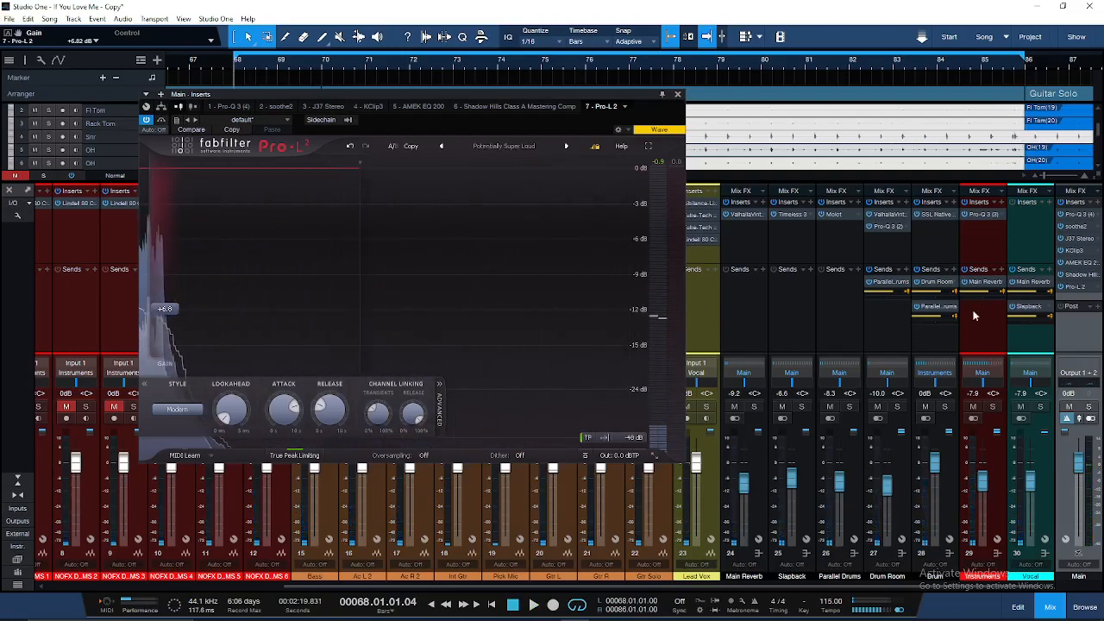
Insert Youlean Loudness Meter 2 from the mastering Metering category after Pro-L 2 on the Main channel
left_click(1098, 205)
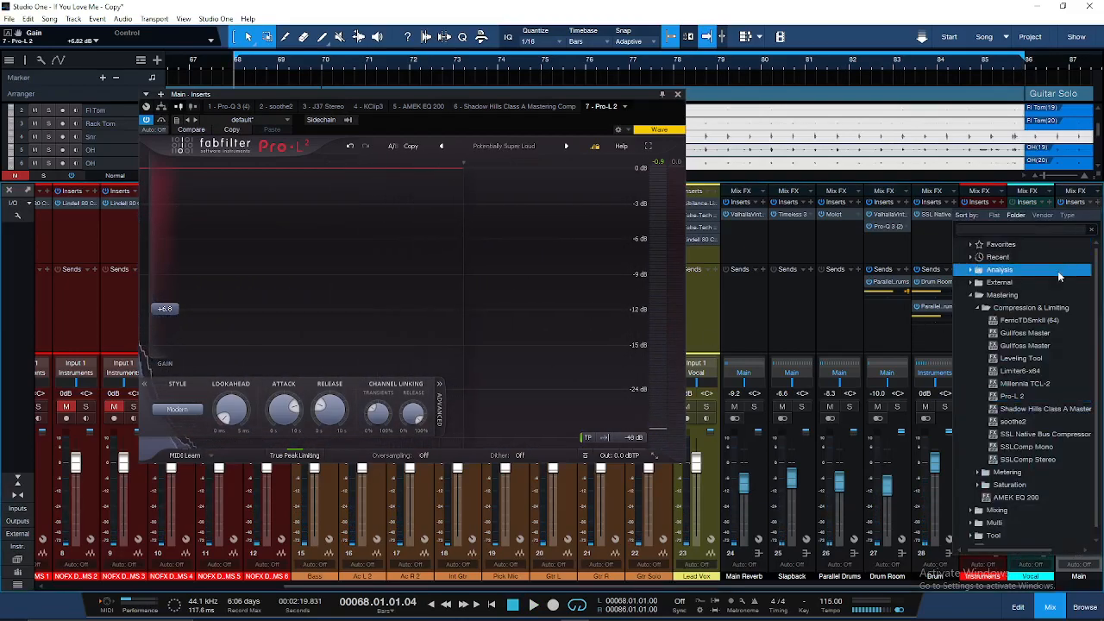
left_click(989, 309)
key("Up")
key("Up")
key("Up")
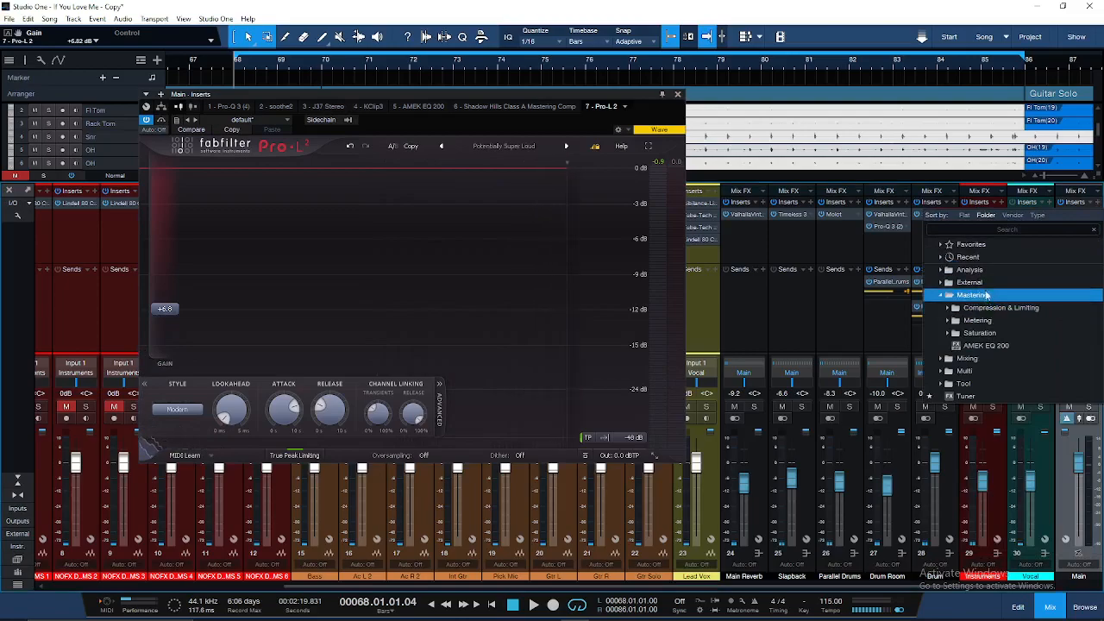
key("Right")
key("Down")
key("Down")
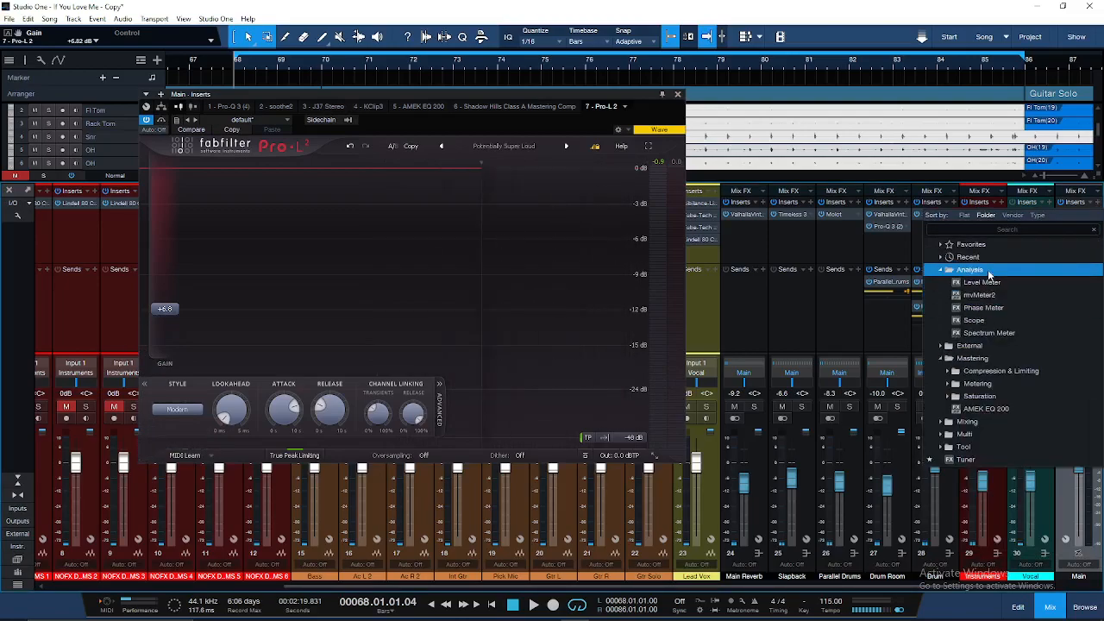
left_click(988, 270)
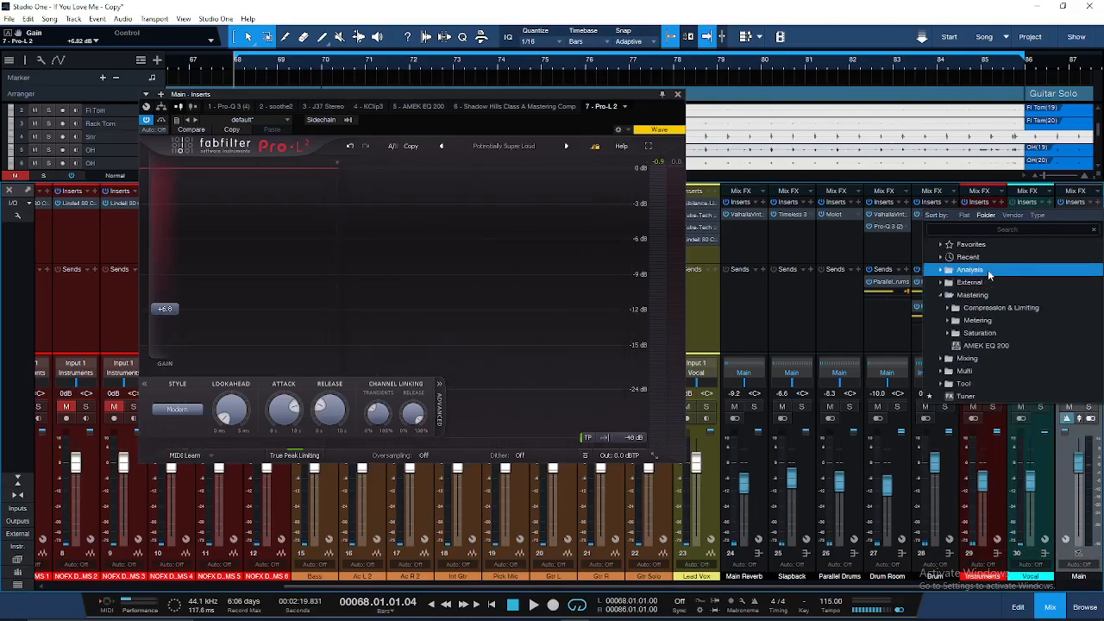
left_click(975, 383)
left_click(974, 383)
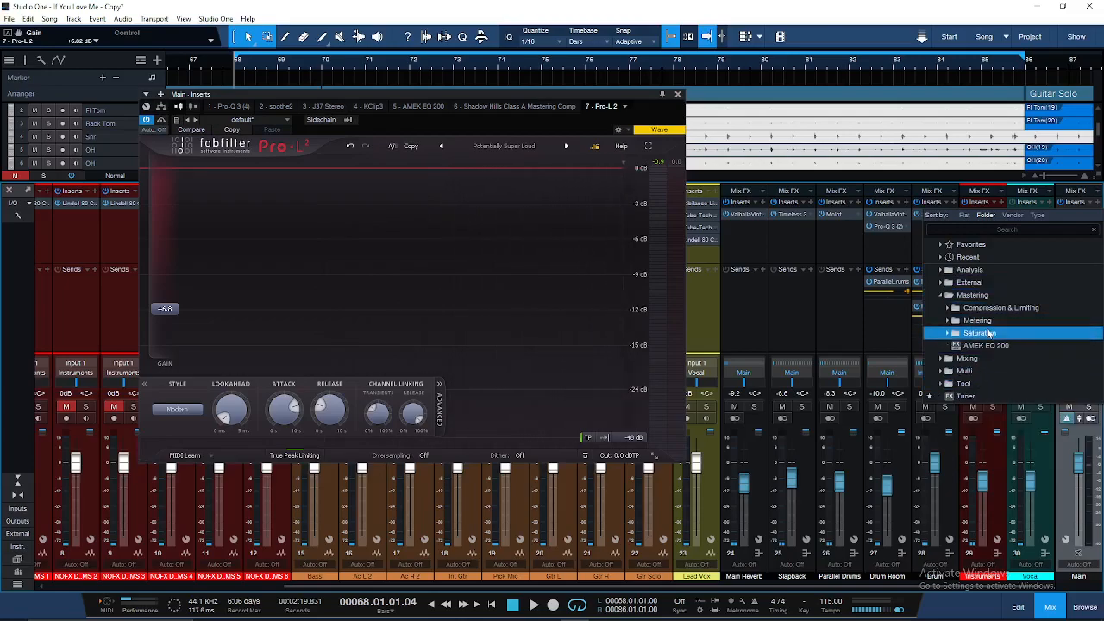
left_click(978, 320)
double_click(992, 360)
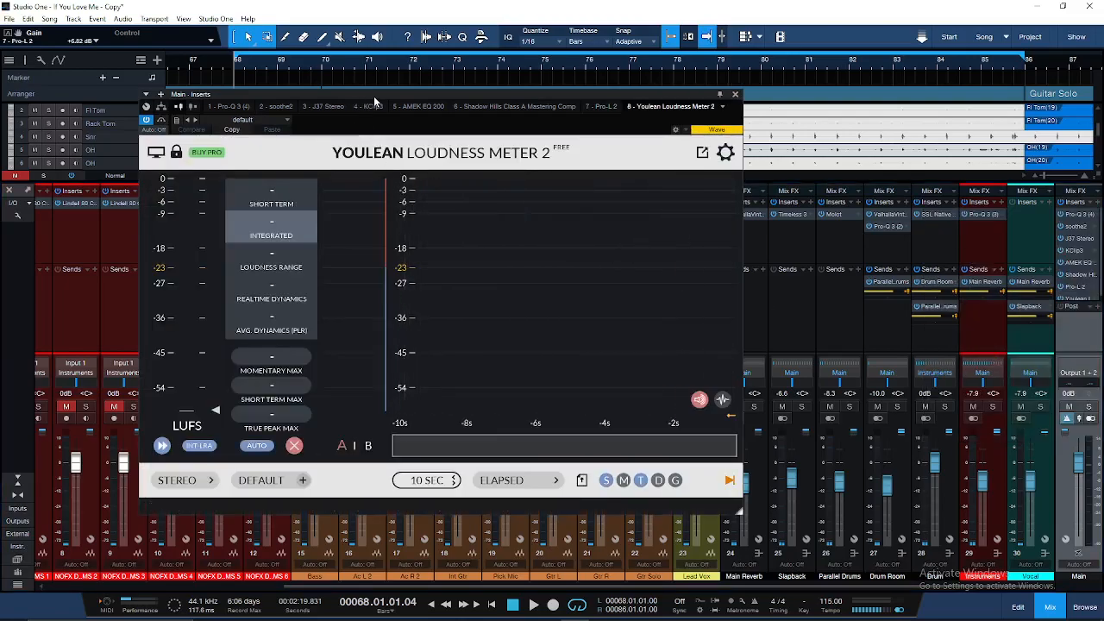
Pin the loudness meter's window, reopen Pro-L 2 from the Main channel, and arrange the two plug-in windows side by side
left_click_drag(374, 98, 387, 98)
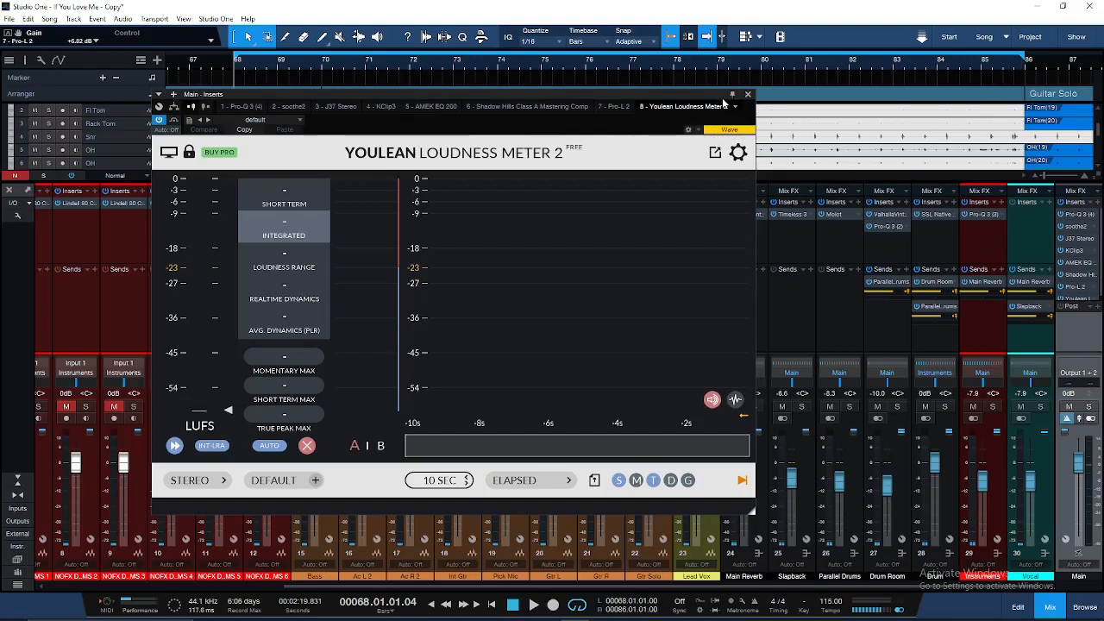
left_click(1075, 286)
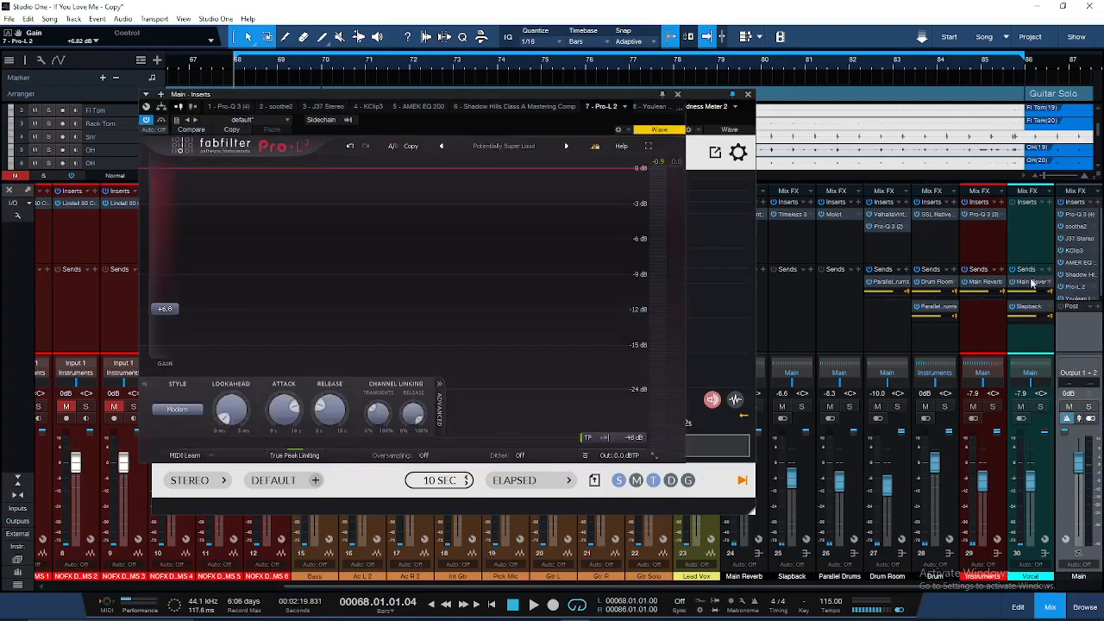
left_click_drag(437, 95, 315, 132)
left_click_drag(396, 91, 745, 92)
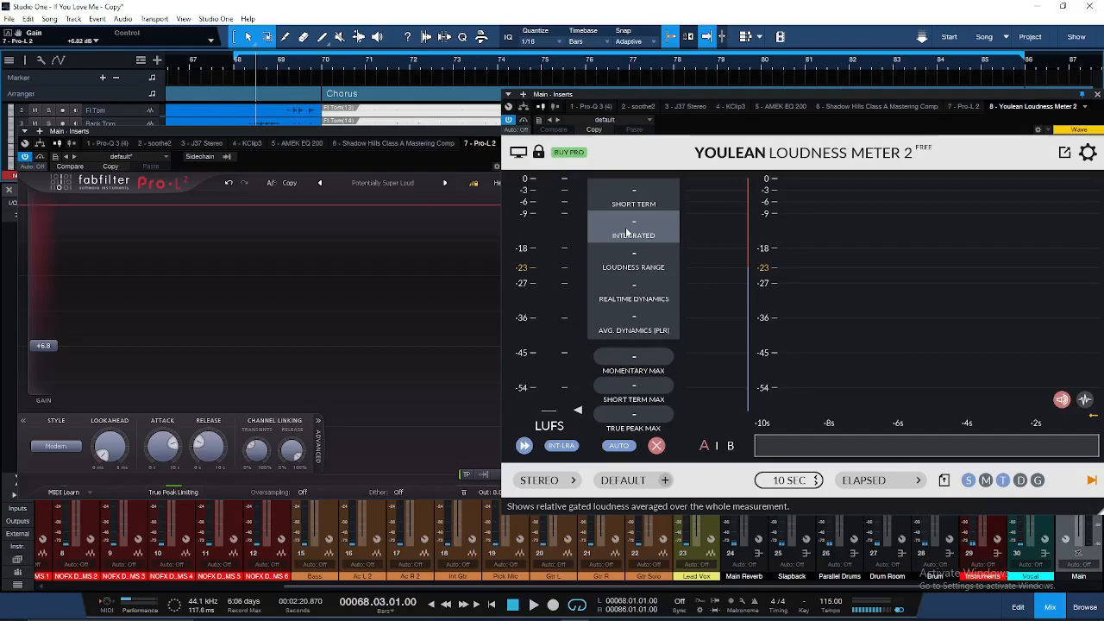
Play the chorus and, guided by the loudness meter's integrated LUFS, set the Pro-L 2 gain to about +5.15 dB
key("space")
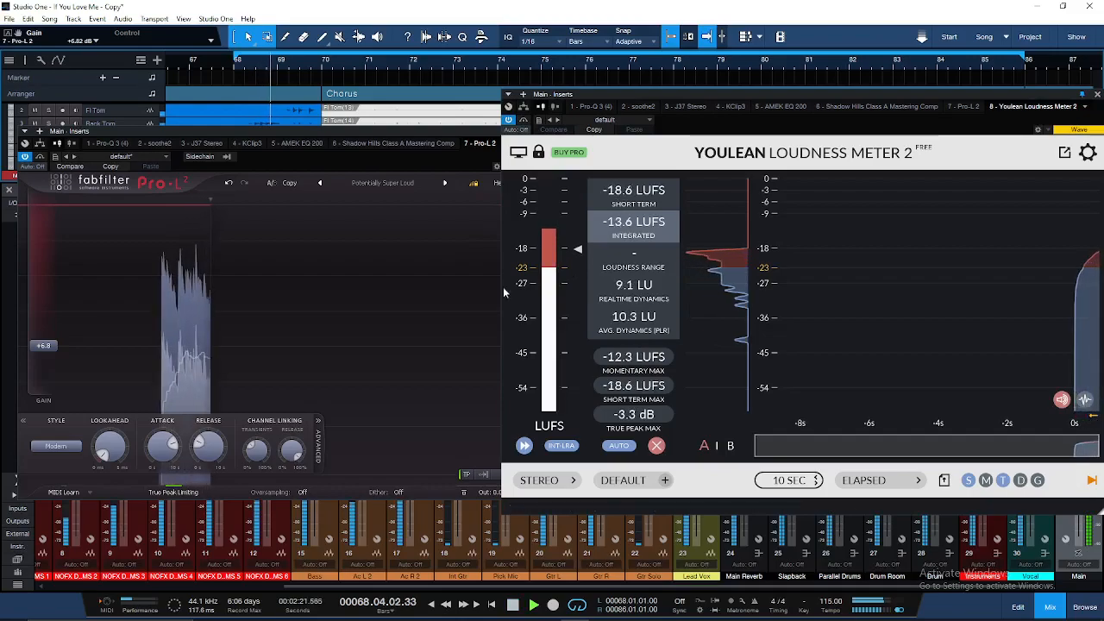
left_click_drag(38, 347, 35, 374)
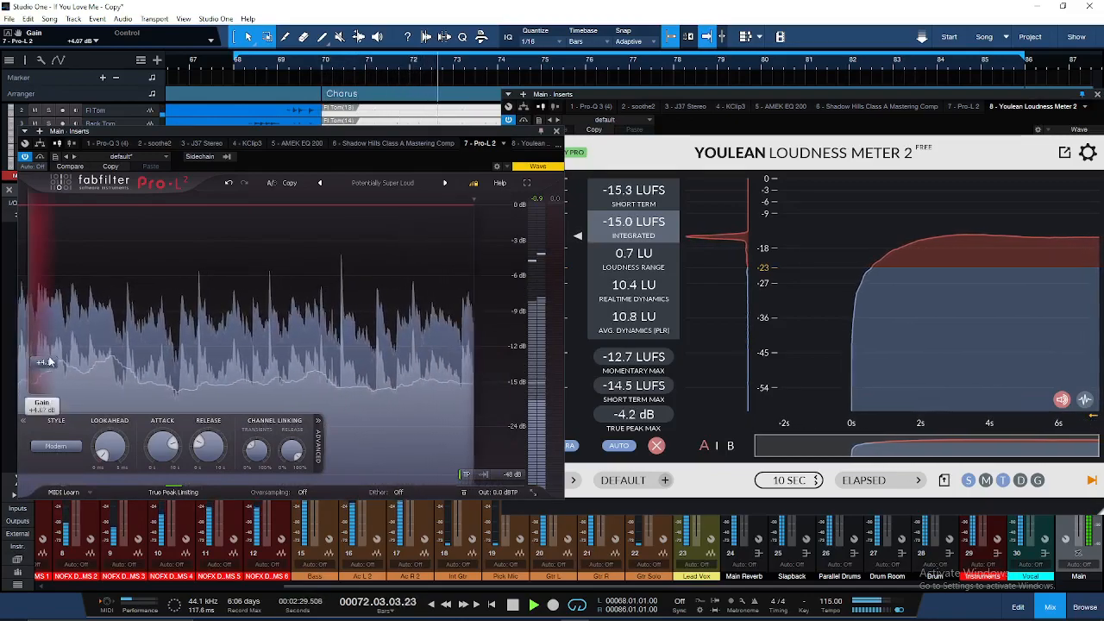
left_click_drag(45, 366, 46, 366)
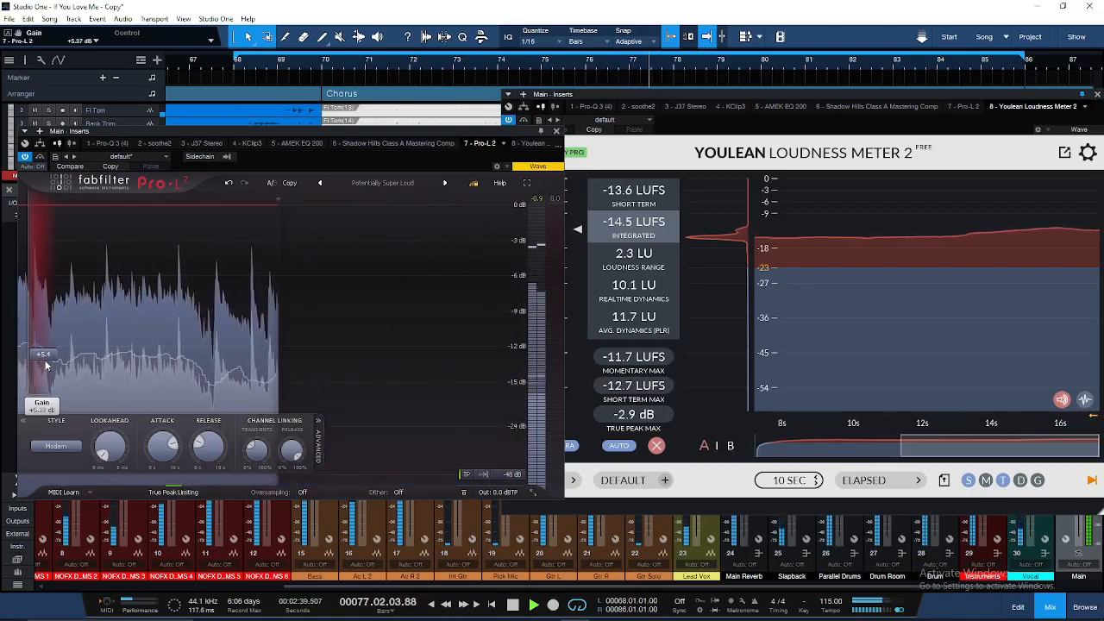
left_click_drag(47, 365, 46, 365)
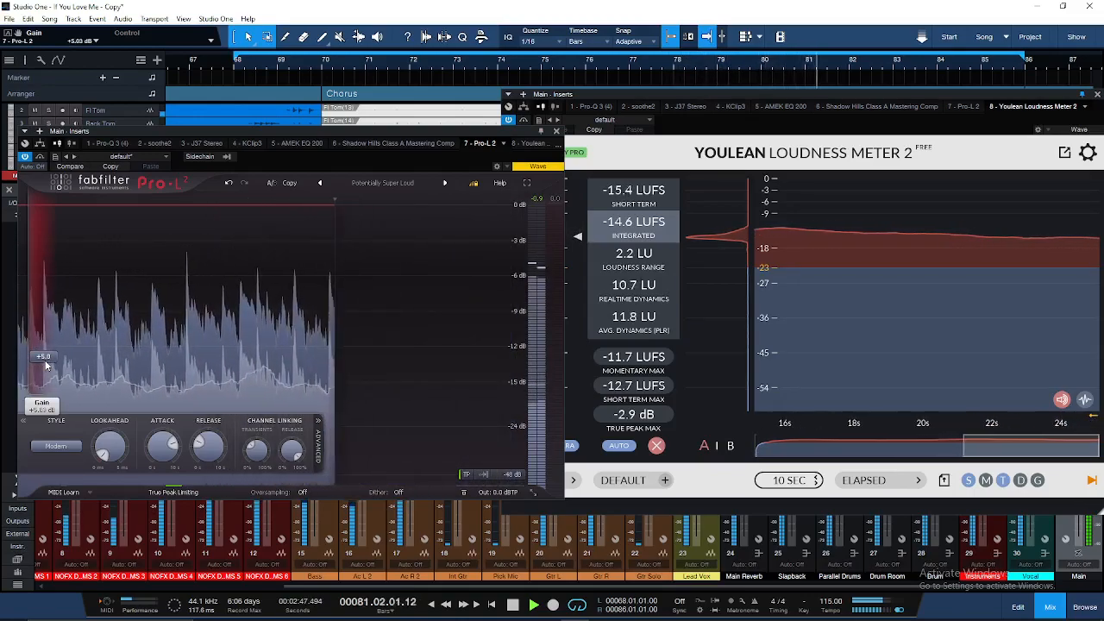
left_click_drag(46, 366, 46, 365)
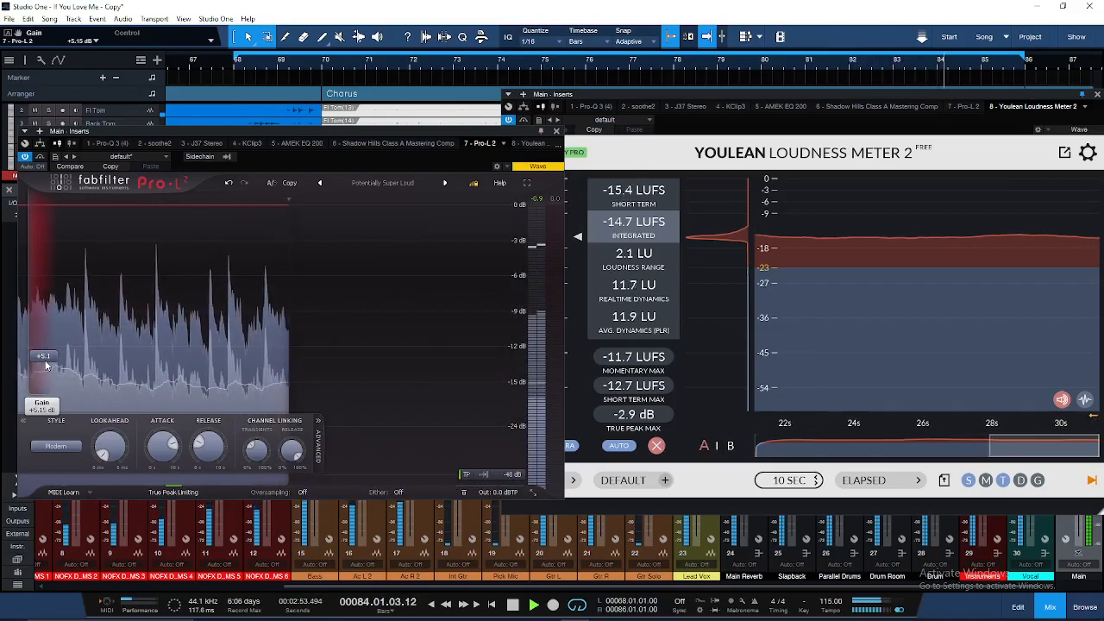
Replay the chorus from its start with the loudness meter reset, and set the Pro-L 2 gain to about +5.24 dB
scroll(47, 366, "down", 3)
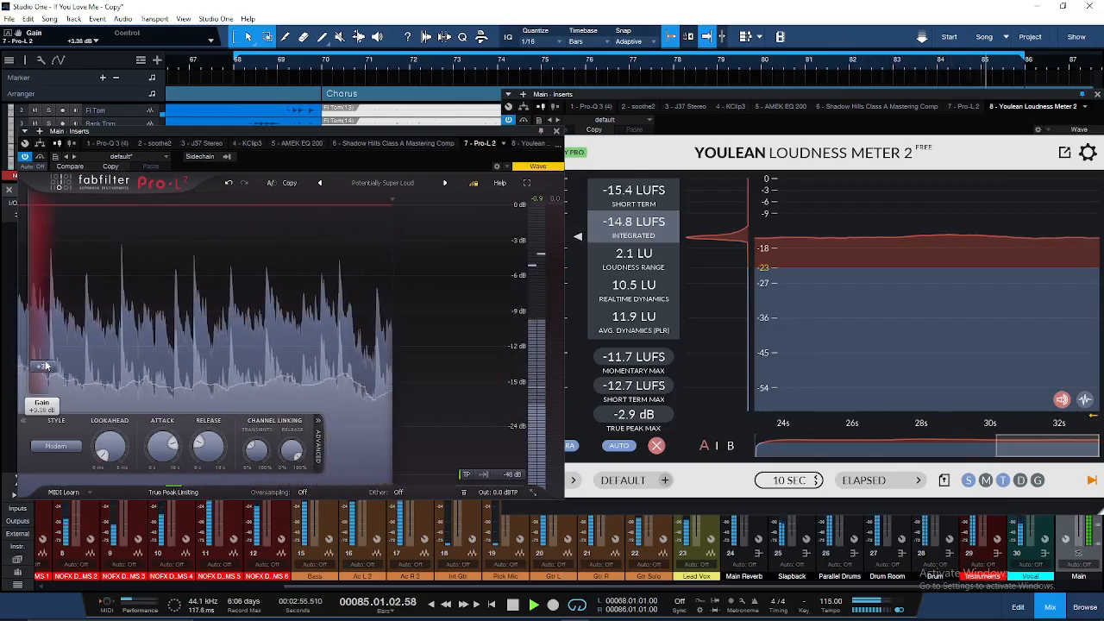
left_click(645, 363)
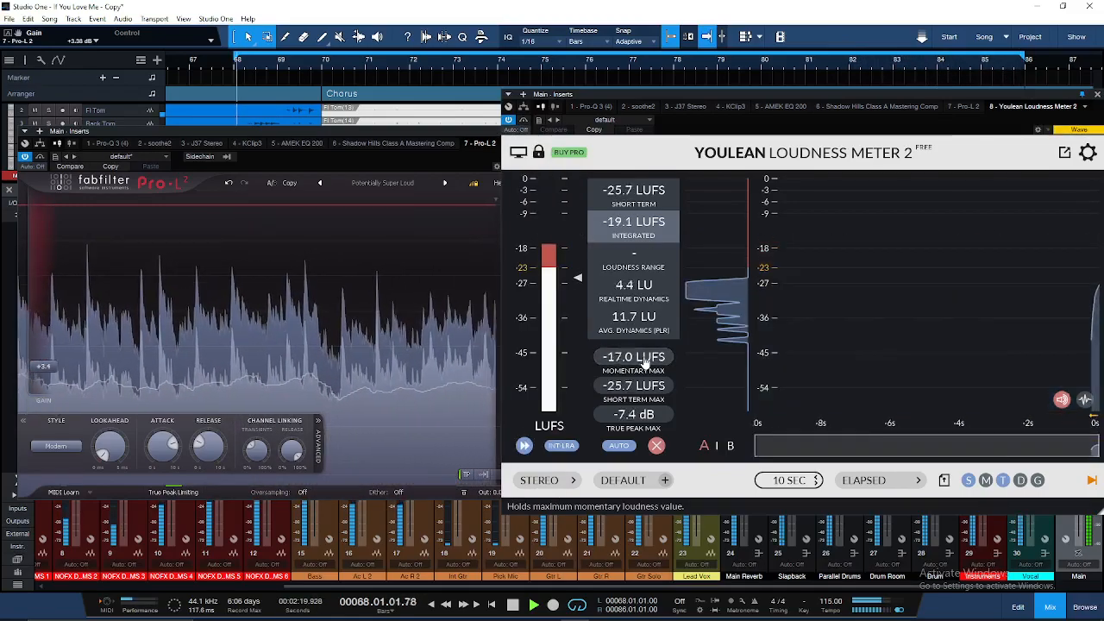
left_click_drag(41, 370, 41, 371)
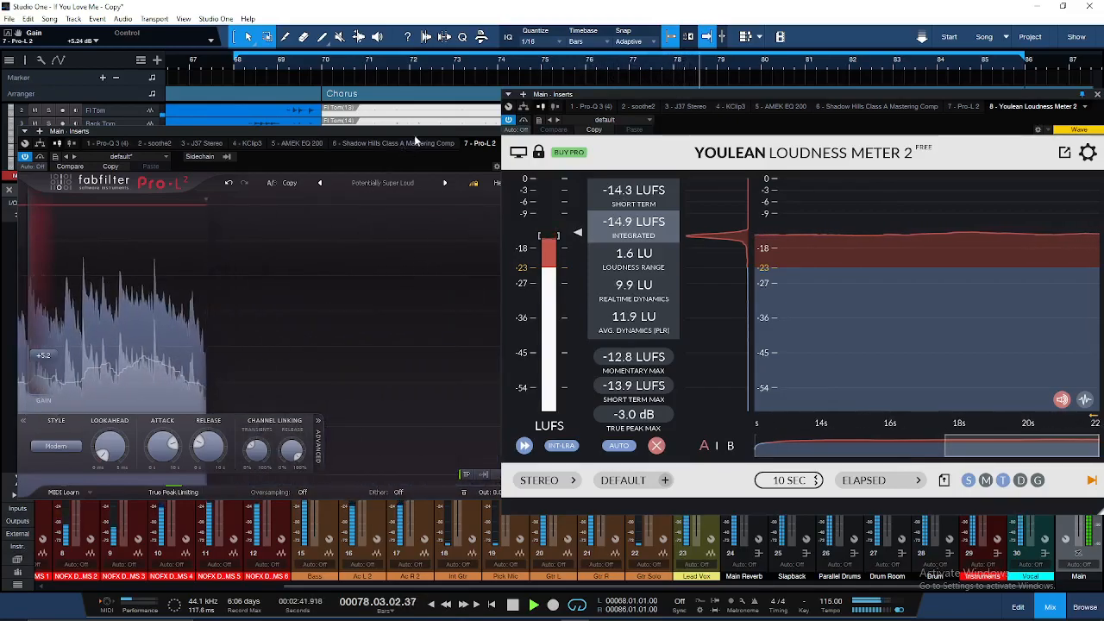
Close the Pro-L 2 and Youlean Loudness Meter 2 windows of the Main channel
left_click_drag(422, 133, 499, 139)
left_click(637, 138)
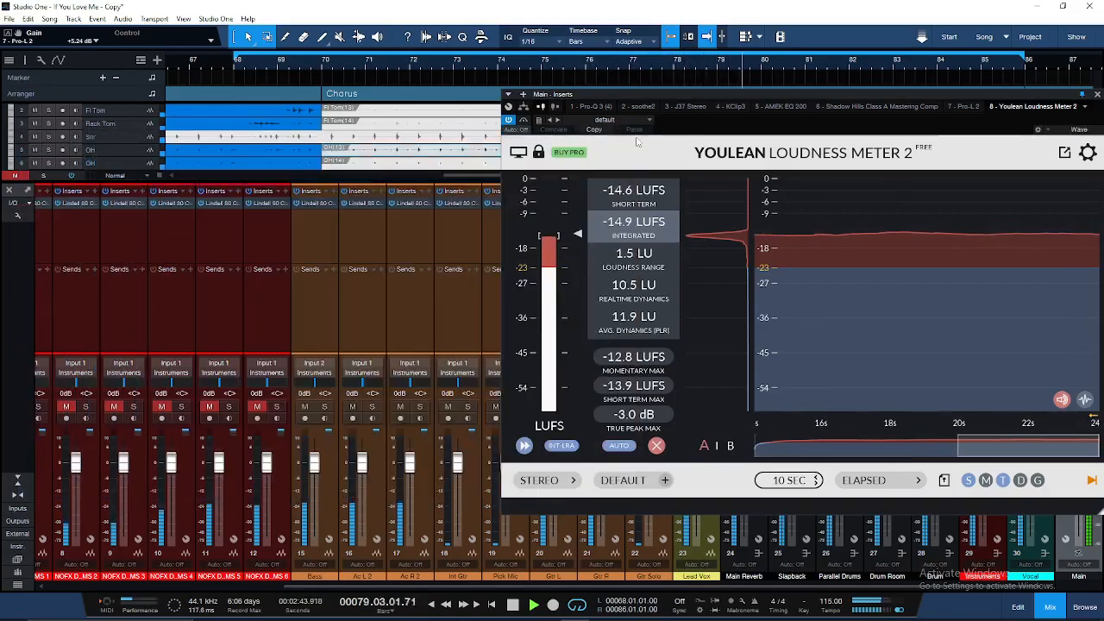
left_click_drag(767, 91, 482, 105)
left_click(811, 109)
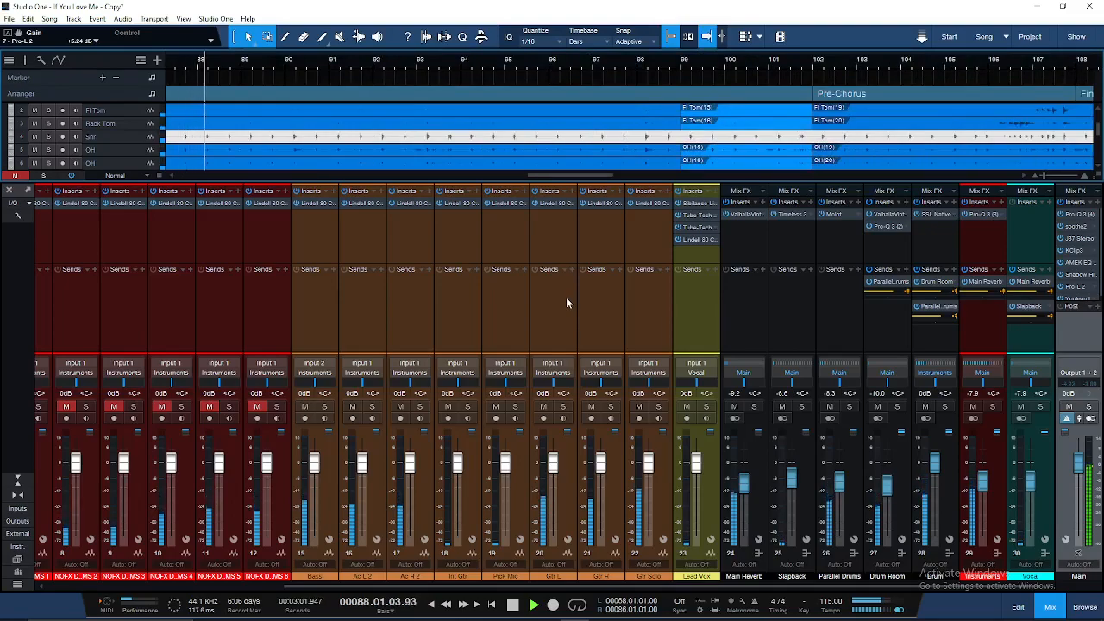
While the song plays, set the Parallel Drums fader to -6.7 dB and the Drum Room fader to -25.0 dB
left_click_drag(622, 588, 567, 590)
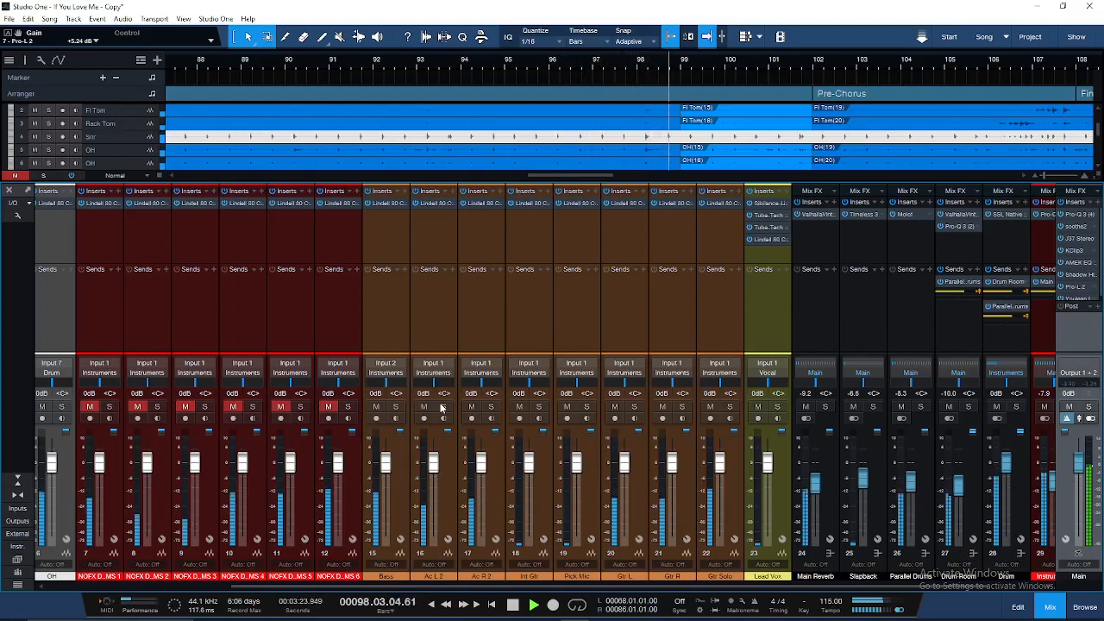
left_click_drag(437, 586, 507, 586)
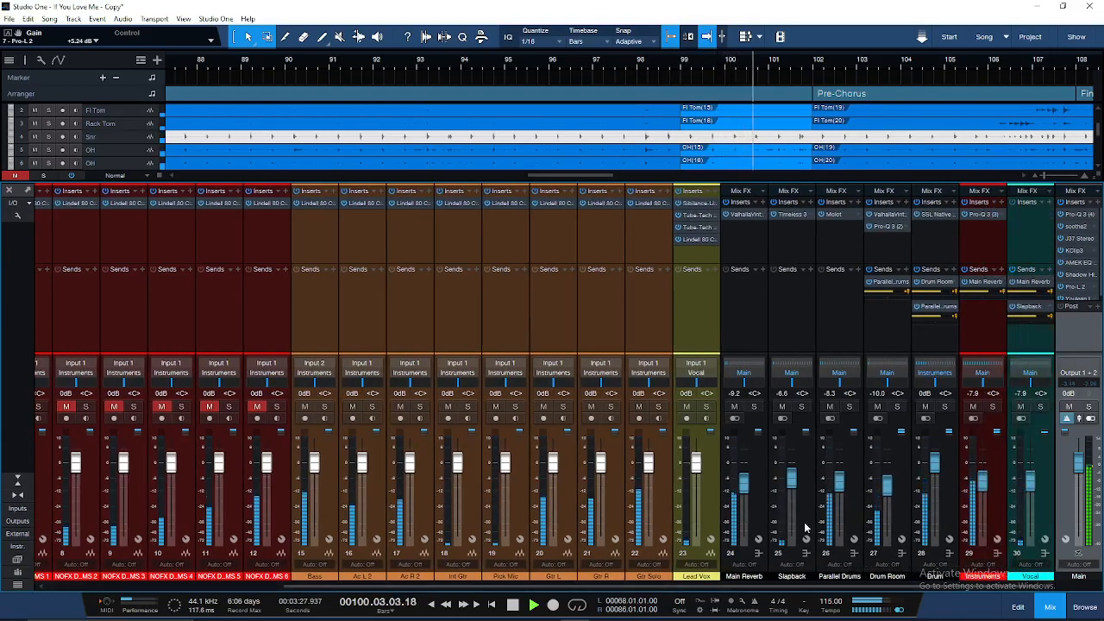
left_click_drag(889, 489, 890, 493)
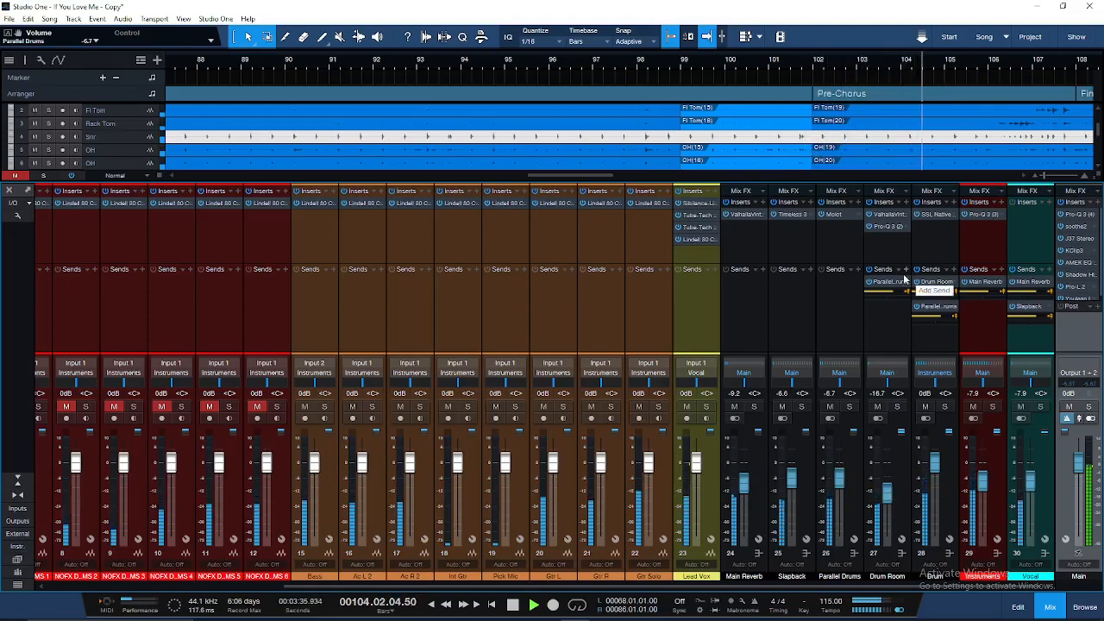
left_click_drag(890, 496, 892, 499)
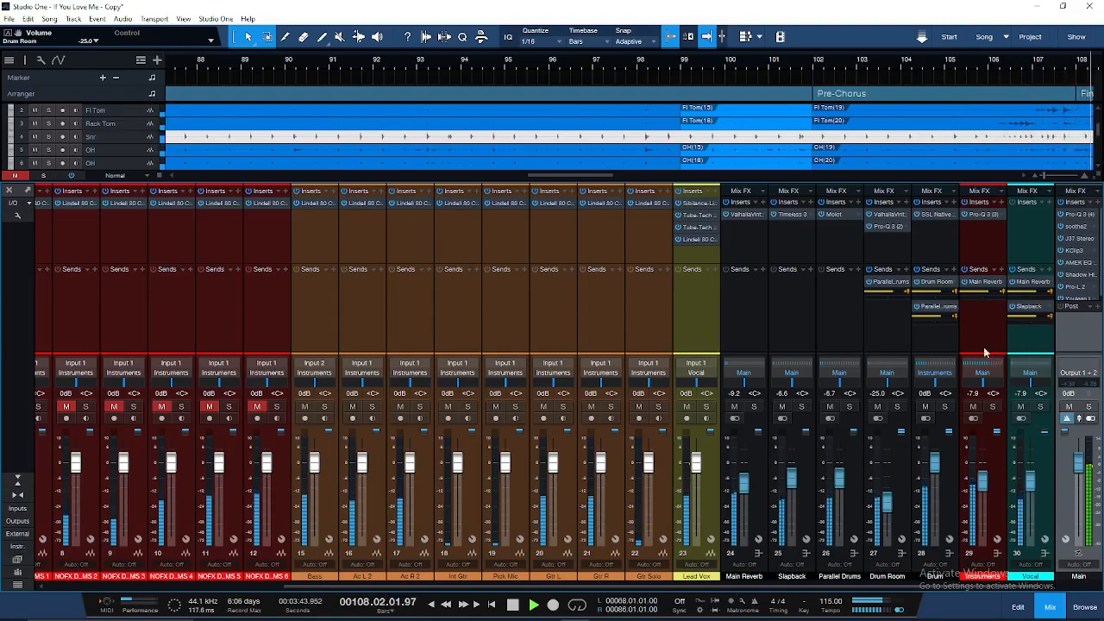
Inspect the J37 Stereo tape saturation on the Main channel during playback and close its window
left_click(1077, 239)
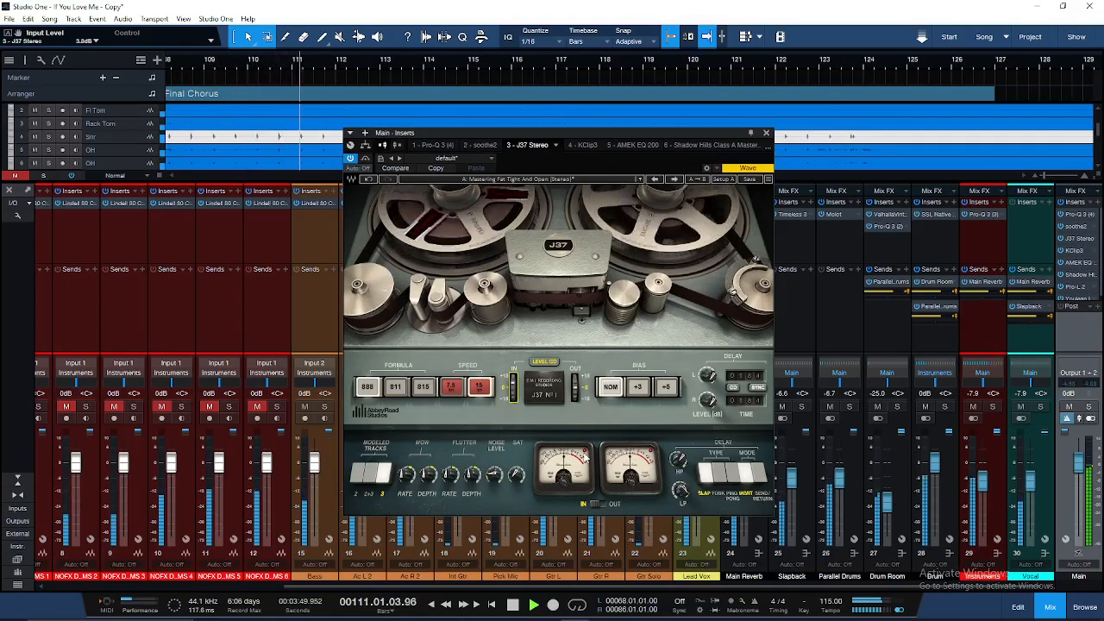
left_click(766, 132)
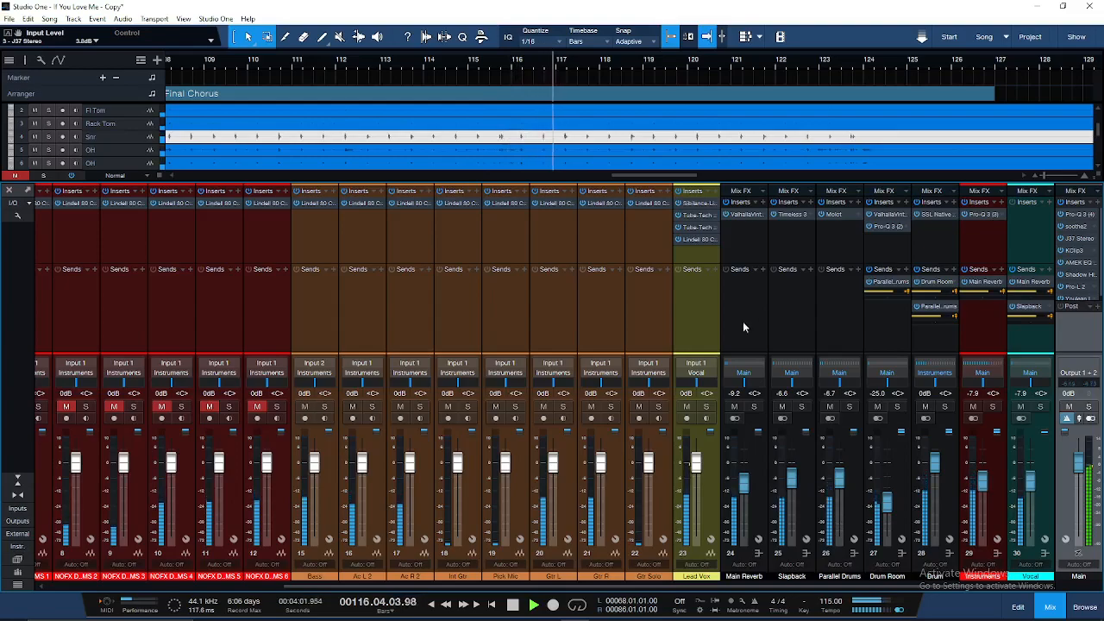
Route the output of the first NOFX drum sample track to the Drum Room bus
left_click_drag(660, 589, 362, 595)
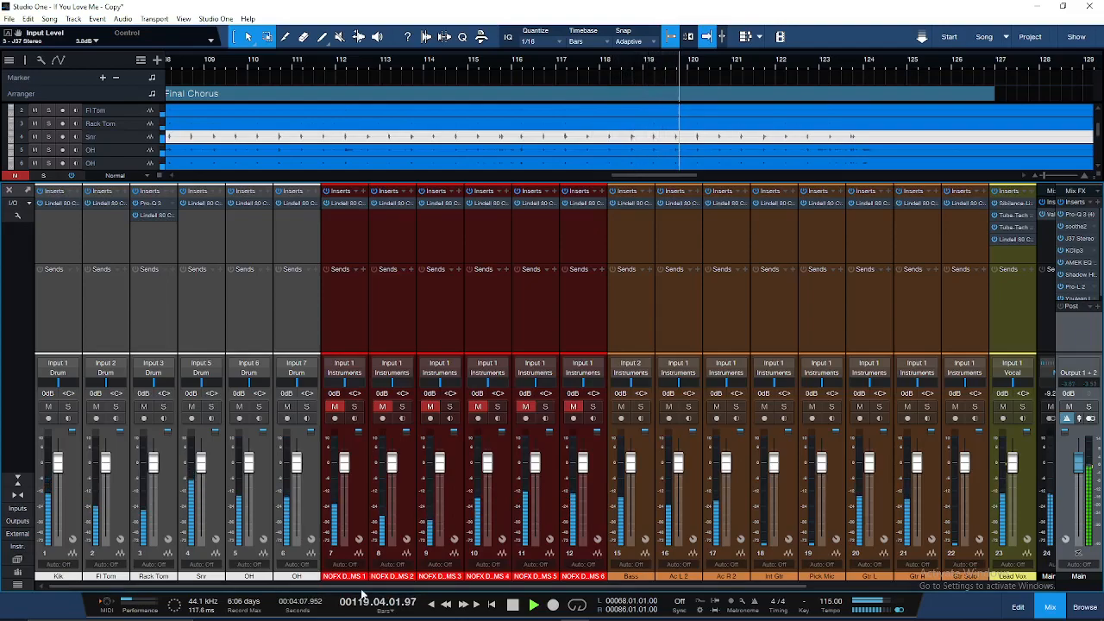
left_click(348, 378)
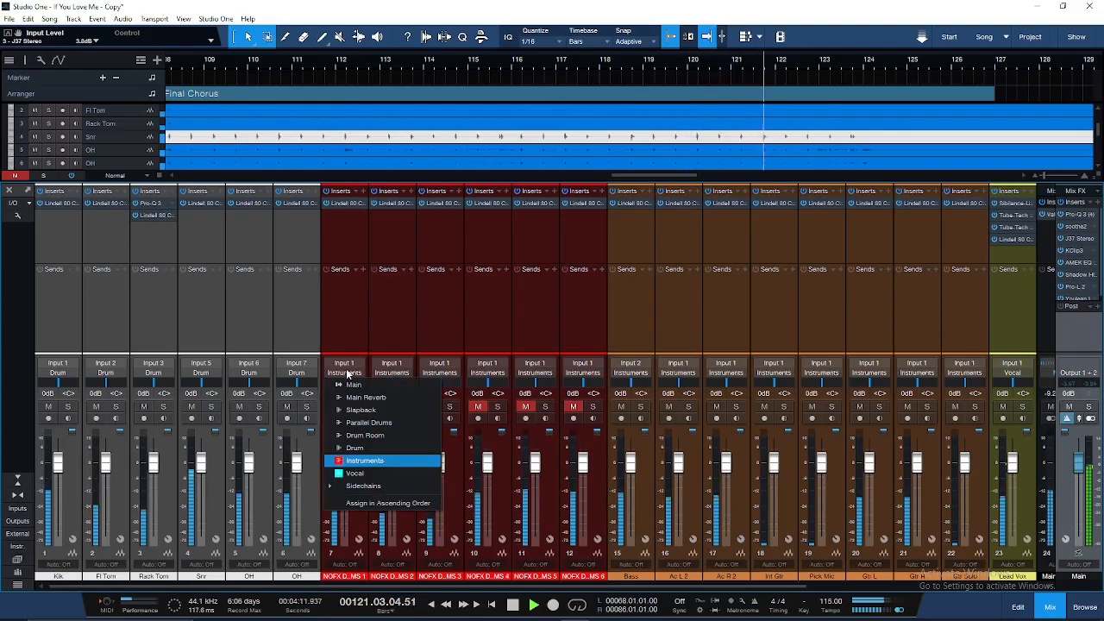
left_click(357, 435)
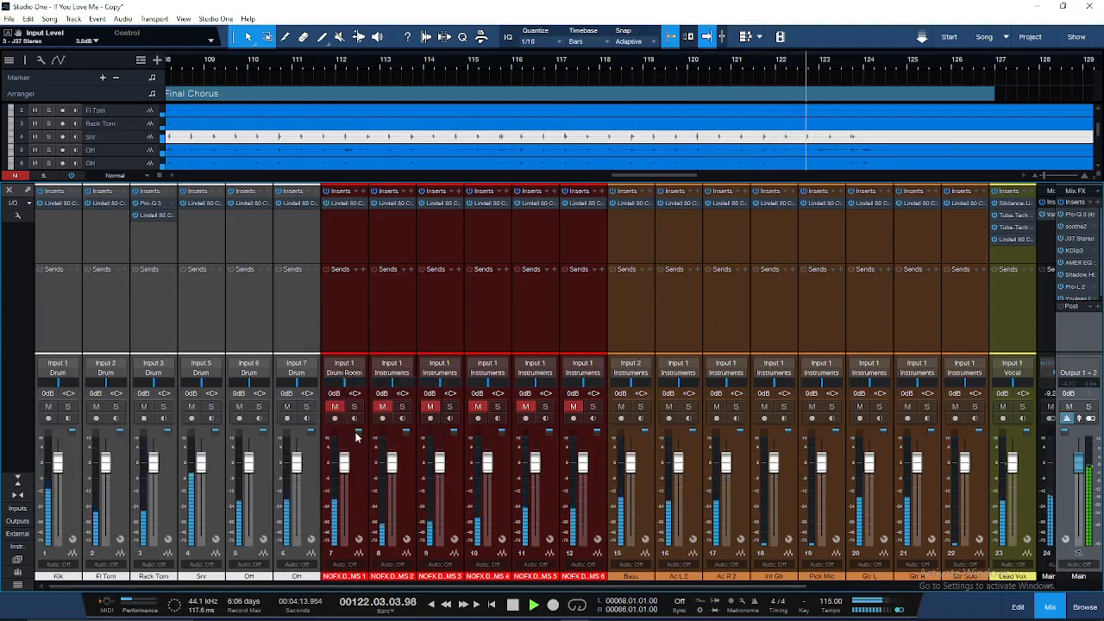
Unmute all six red NOFX drum sample tracks
left_click(336, 407)
left_click(335, 407)
left_click(382, 407)
left_click(429, 407)
left_click(477, 407)
left_click(525, 408)
left_click(574, 408)
Remove the Drum Room send from the Drum bus
left_click_drag(402, 587, 897, 584)
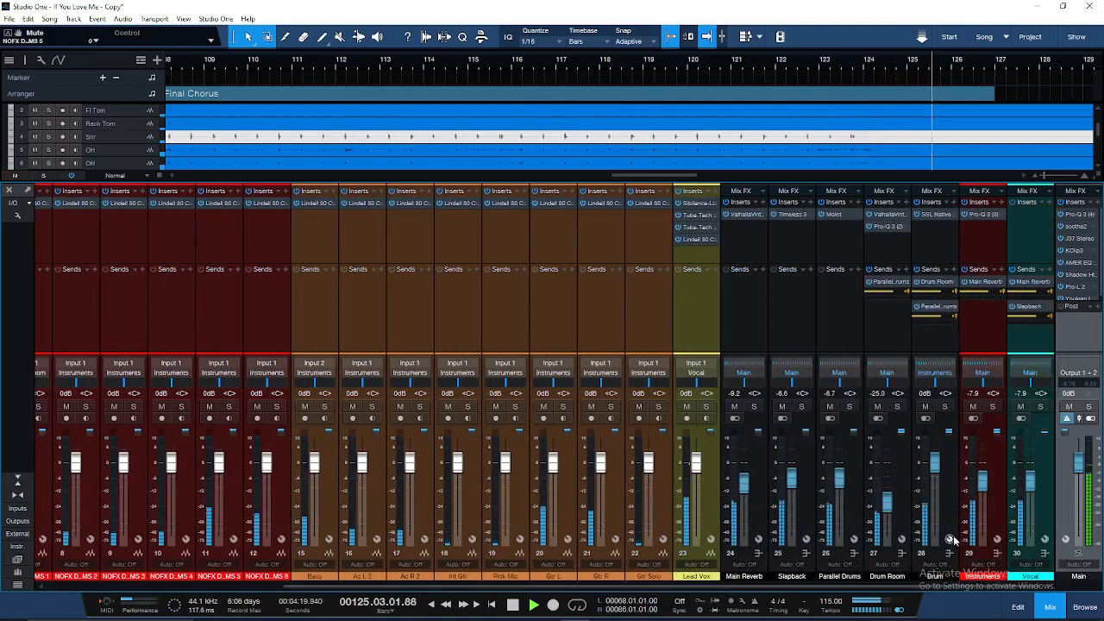
left_click(954, 283)
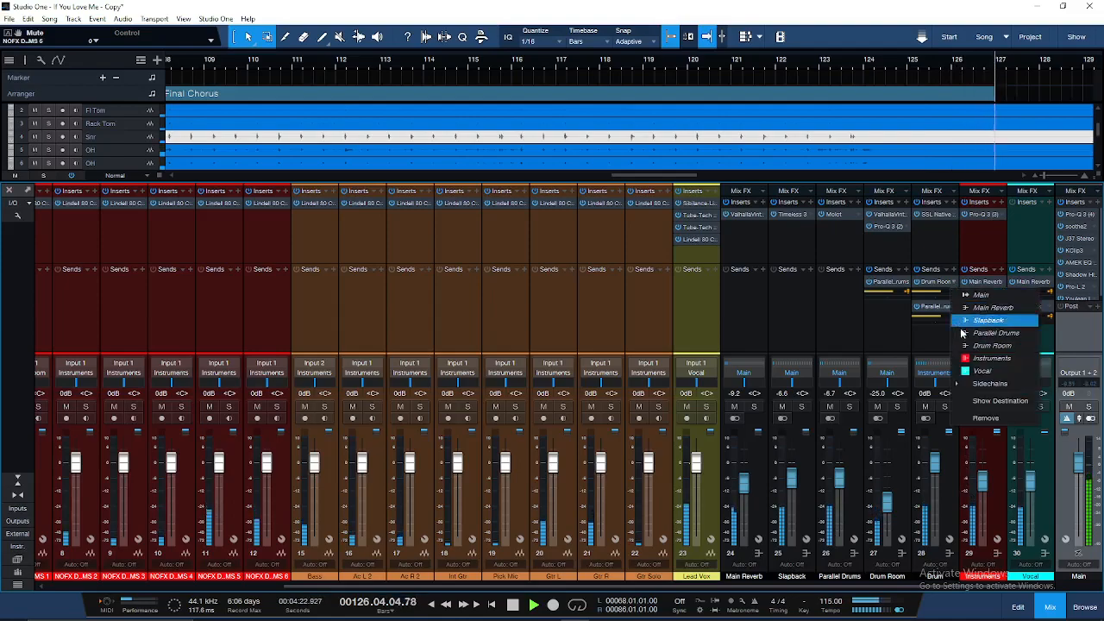
left_click(979, 418)
Replay the chorus, solo the Drum Room bus to raise its fader to -3.0 dB, and release the solo
left_click_drag(603, 588, 333, 588)
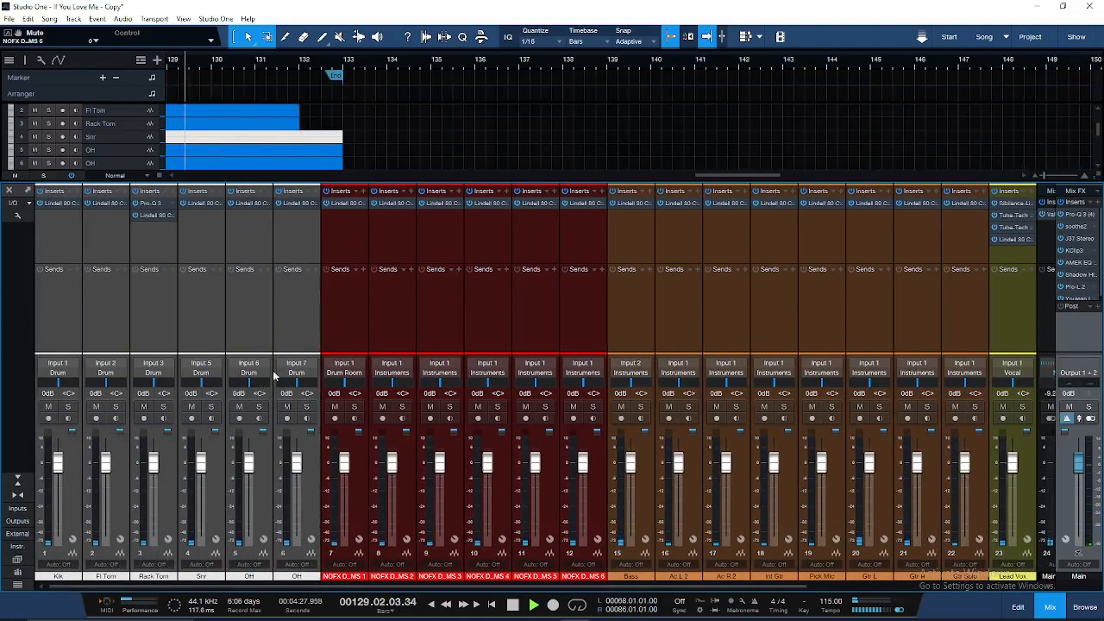
left_click(343, 326)
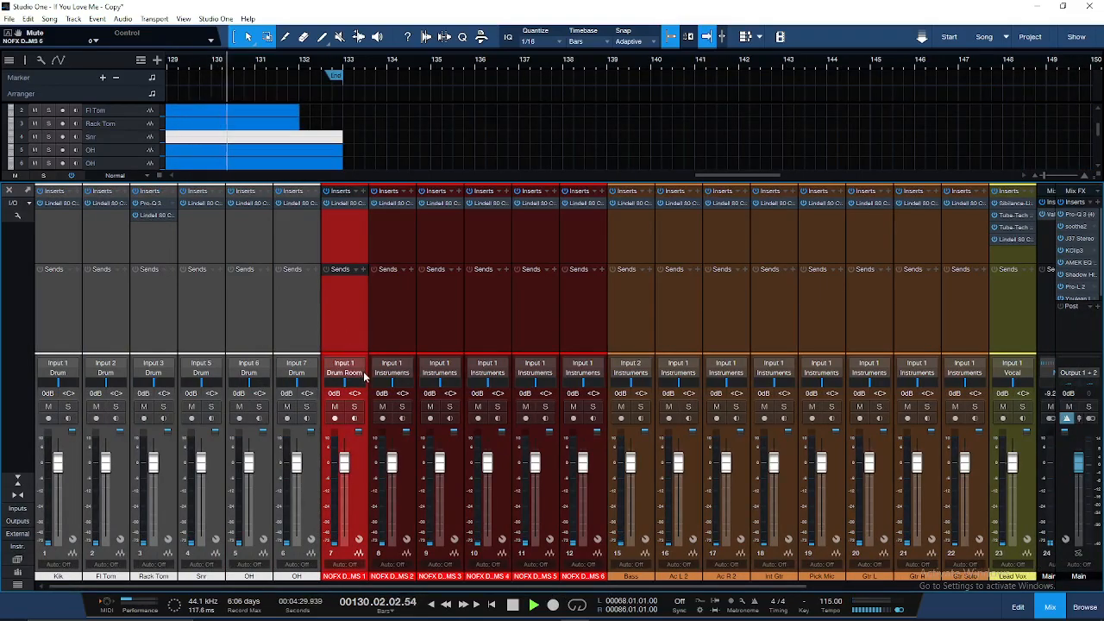
key("space")
key("space")
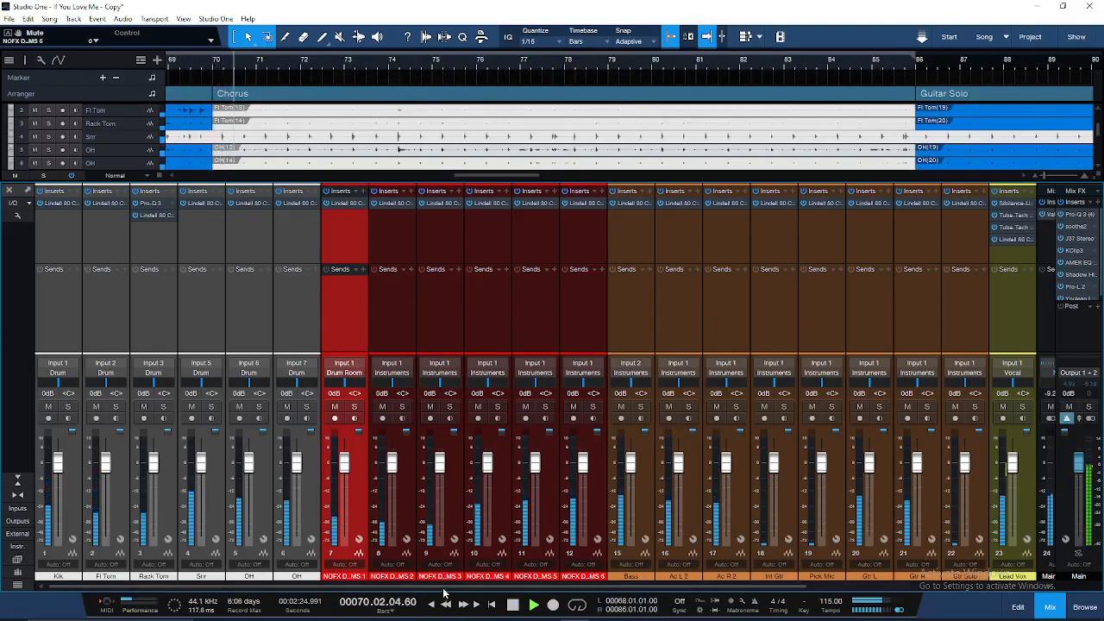
left_click_drag(443, 587, 940, 553)
left_click(897, 406)
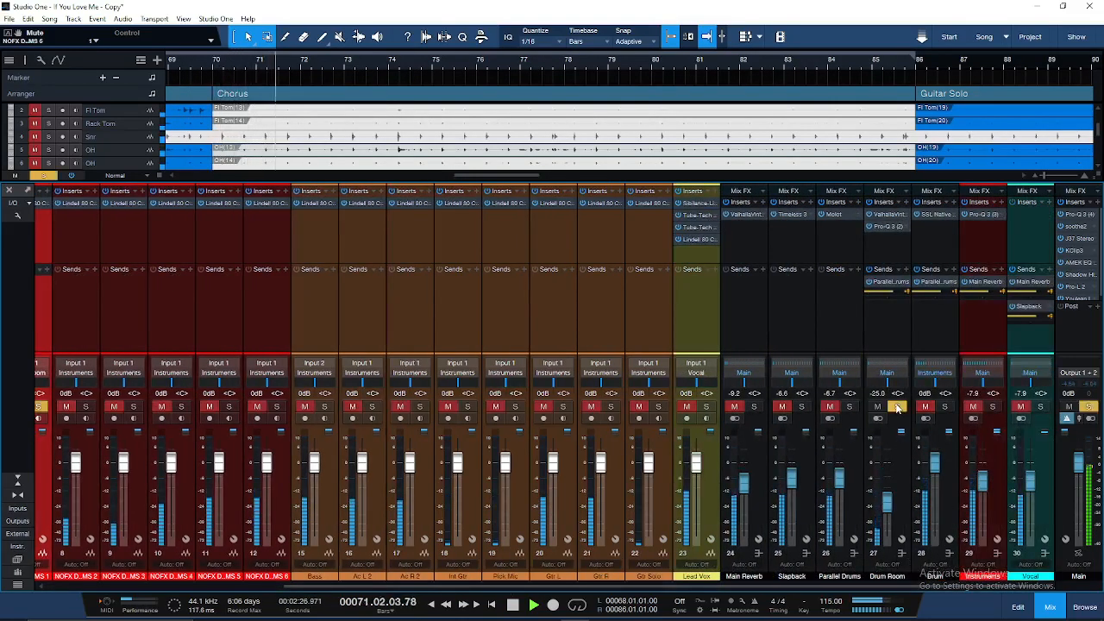
left_click_drag(891, 505, 889, 472)
left_click(897, 406)
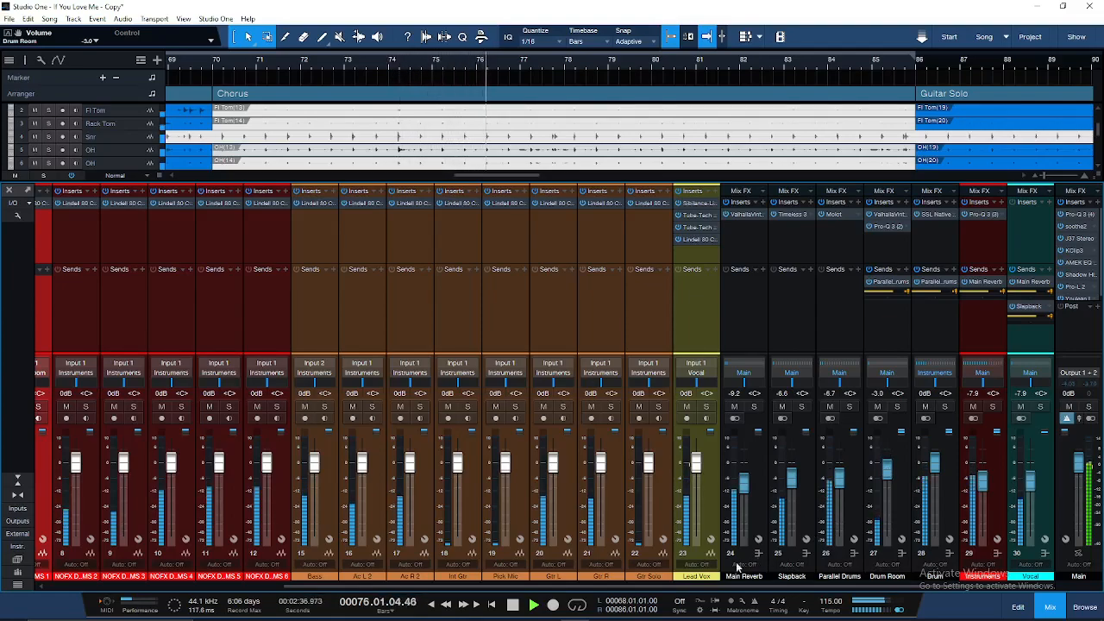
Select NOFX drum sample tracks 2 through 6 together and route their outputs to the Drum Room bus
left_click_drag(690, 586, 429, 596)
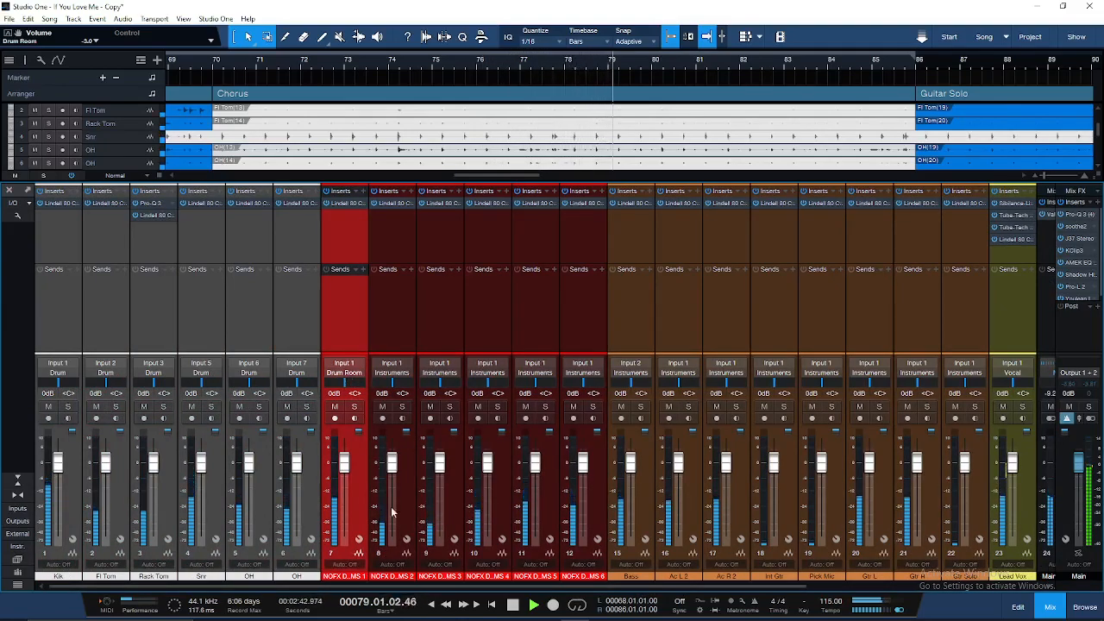
left_click_drag(365, 587, 368, 588)
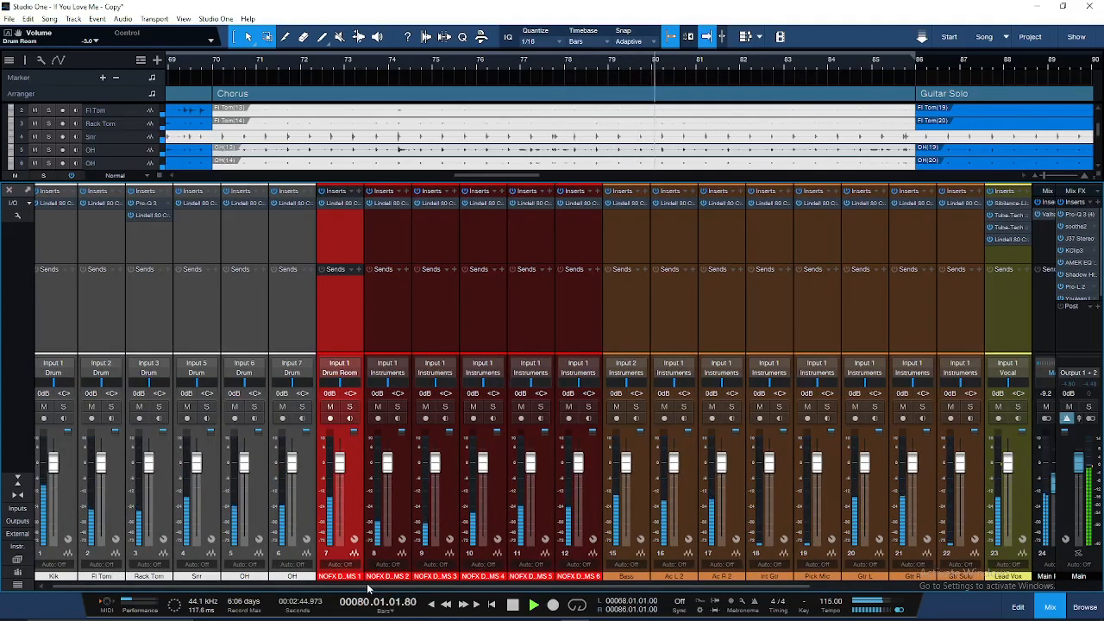
left_click(402, 522)
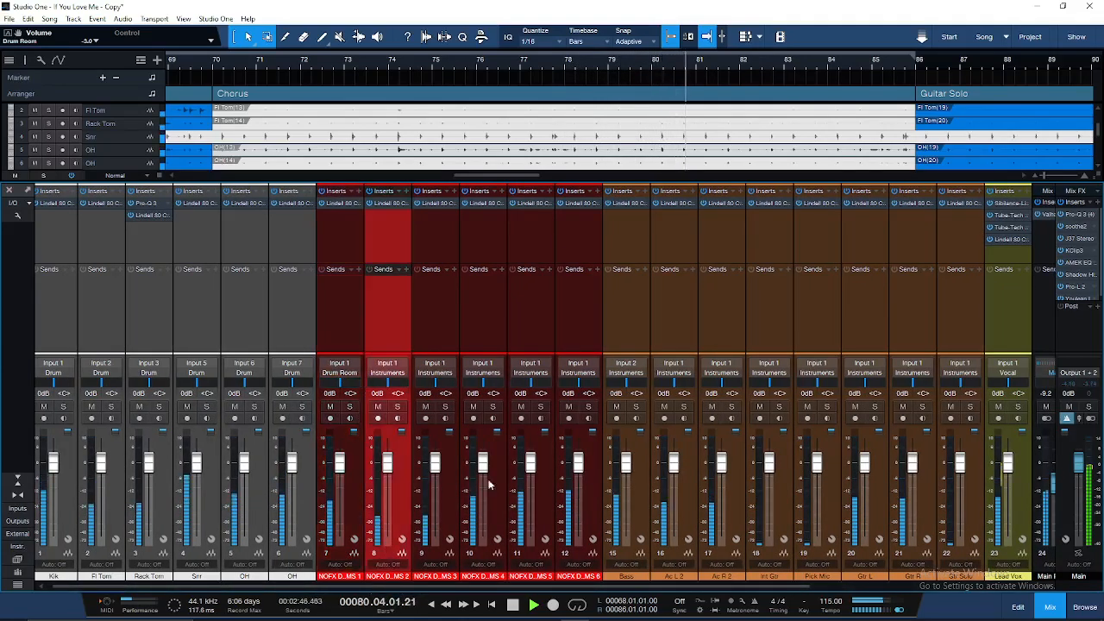
left_click(595, 479, "shift")
left_click(578, 372)
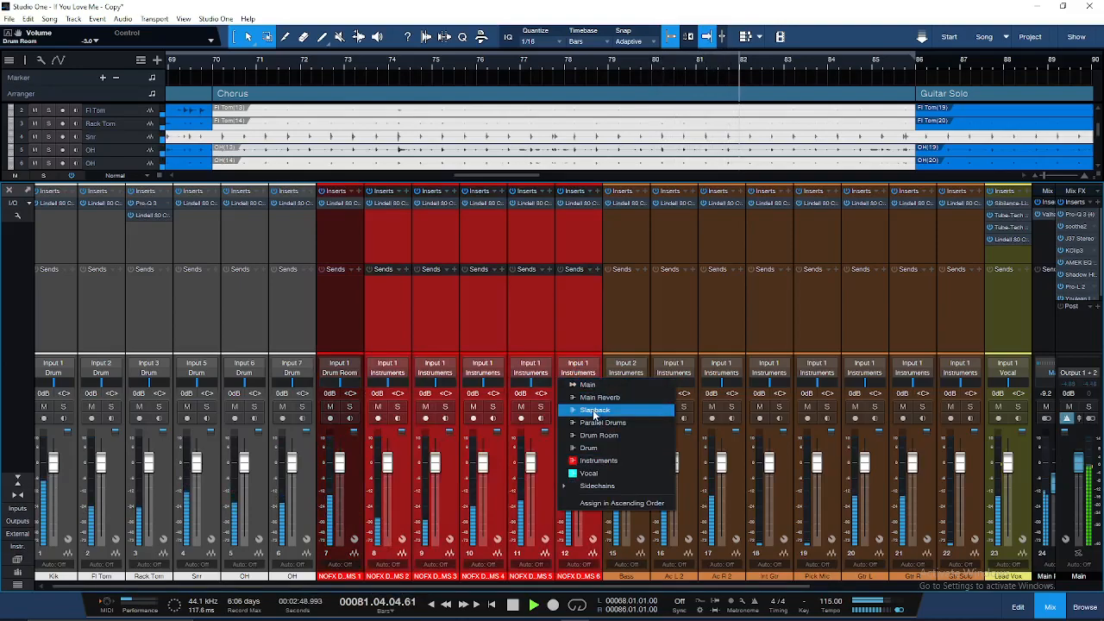
left_click(603, 422)
left_click(585, 377)
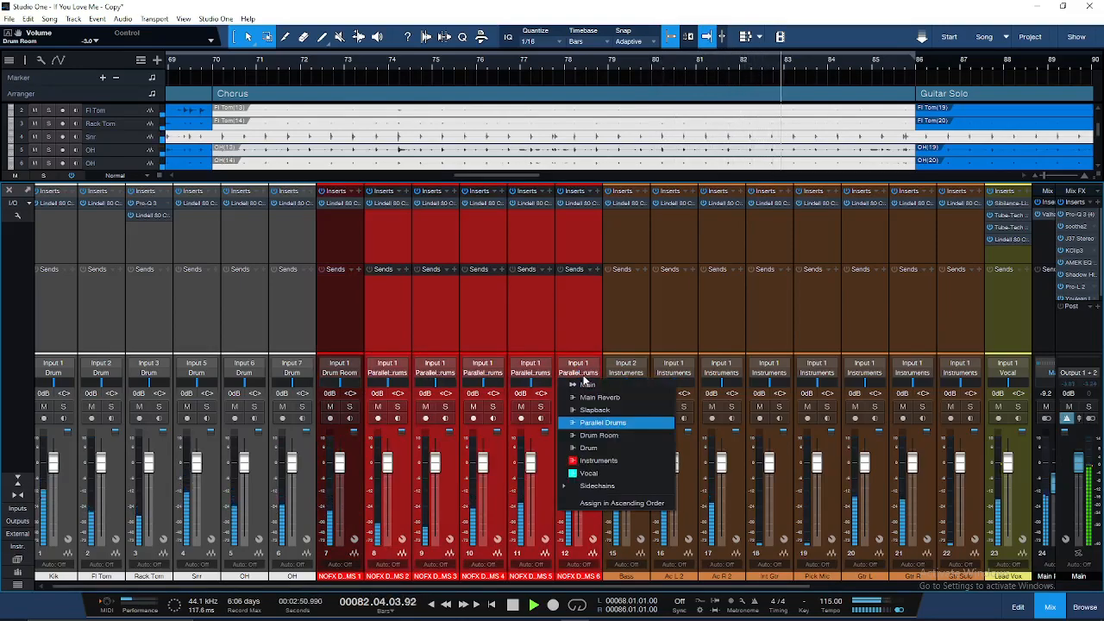
left_click(619, 436)
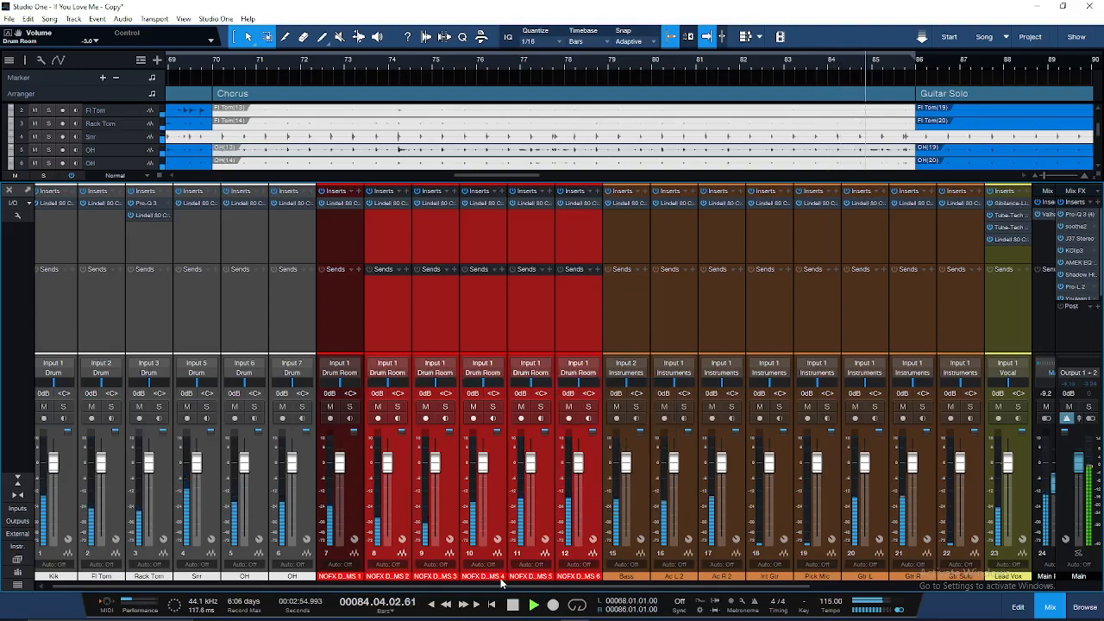
Lower the Drum Room fader to -7.5 dB and check the bus briefly in solo
left_click_drag(492, 588, 802, 579)
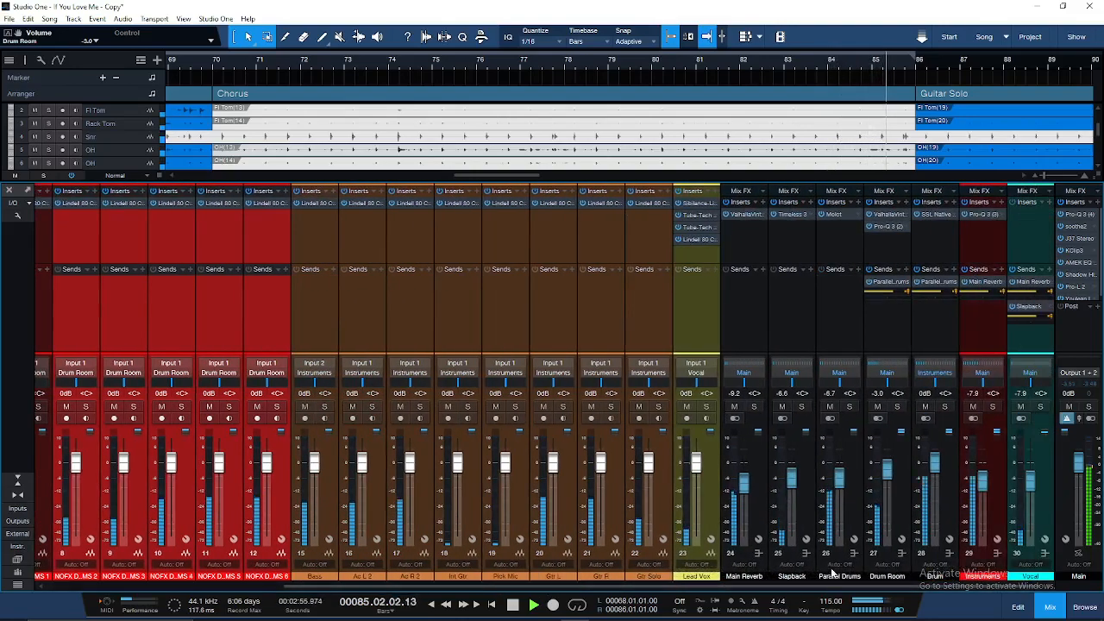
left_click(891, 472)
left_click_drag(890, 473, 890, 485)
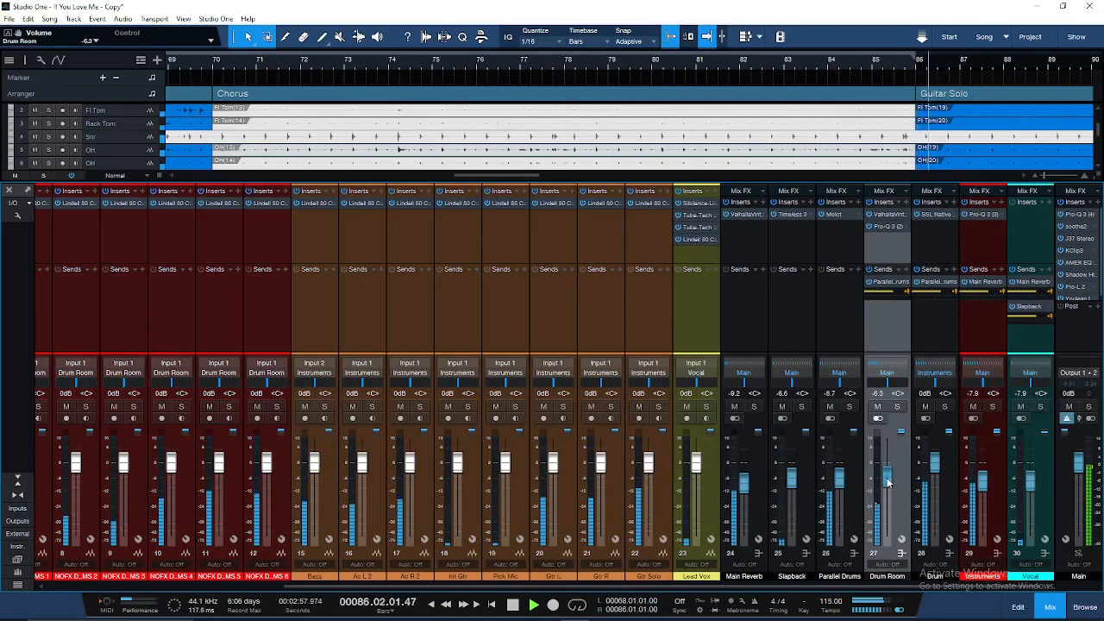
left_click(897, 406)
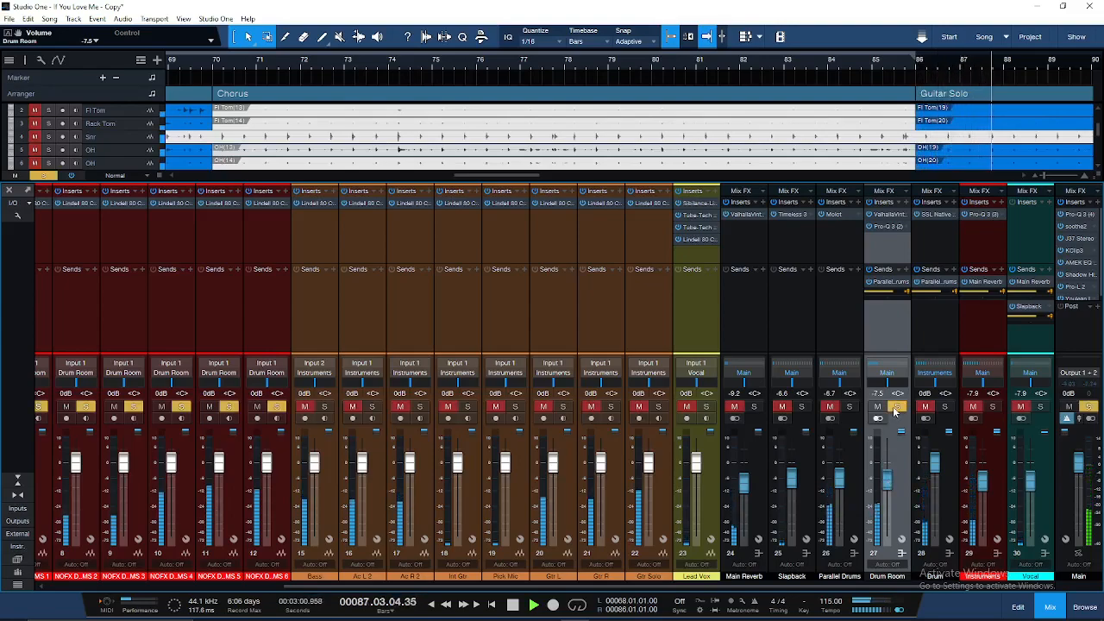
left_click(894, 412)
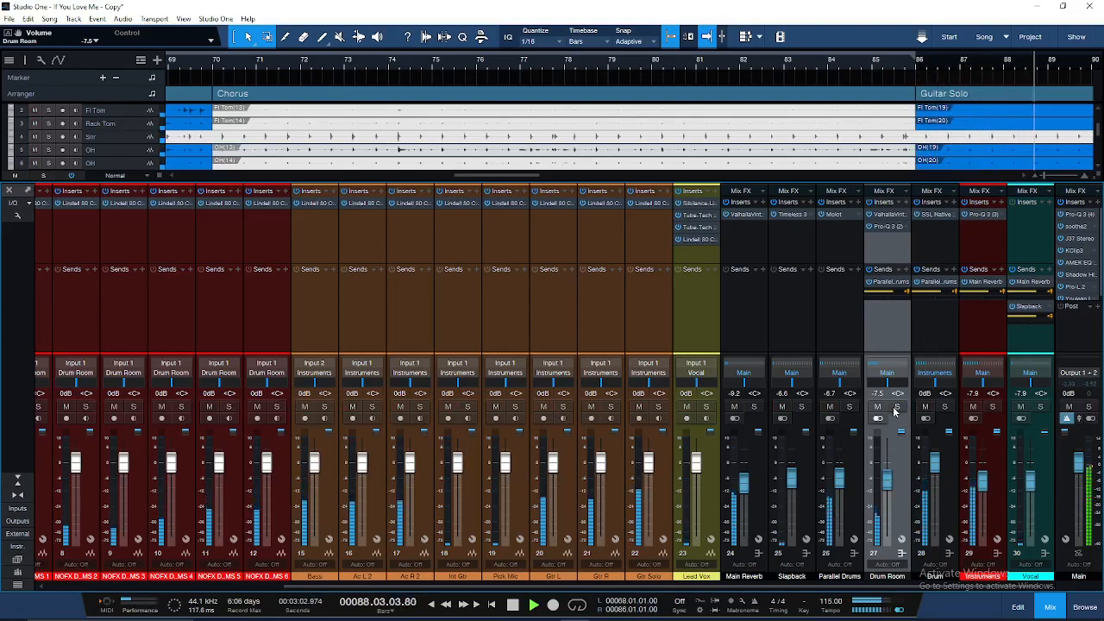
Check the Main Reverb return in solo and set its fader to -17.3 dB against the full mix
left_click_drag(747, 485, 749, 481)
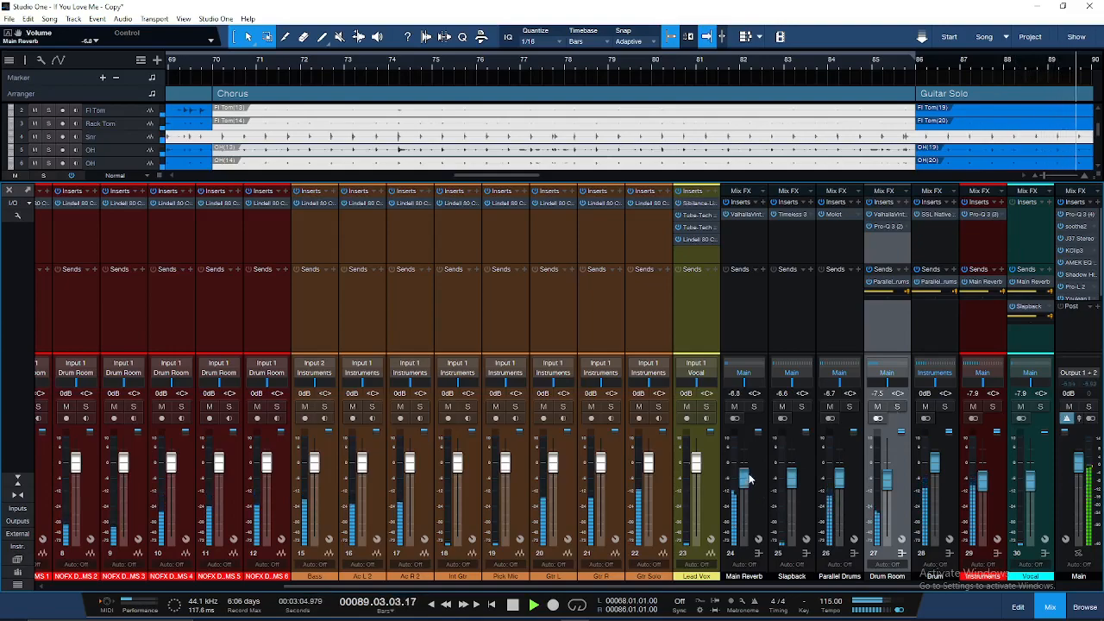
left_click(754, 407)
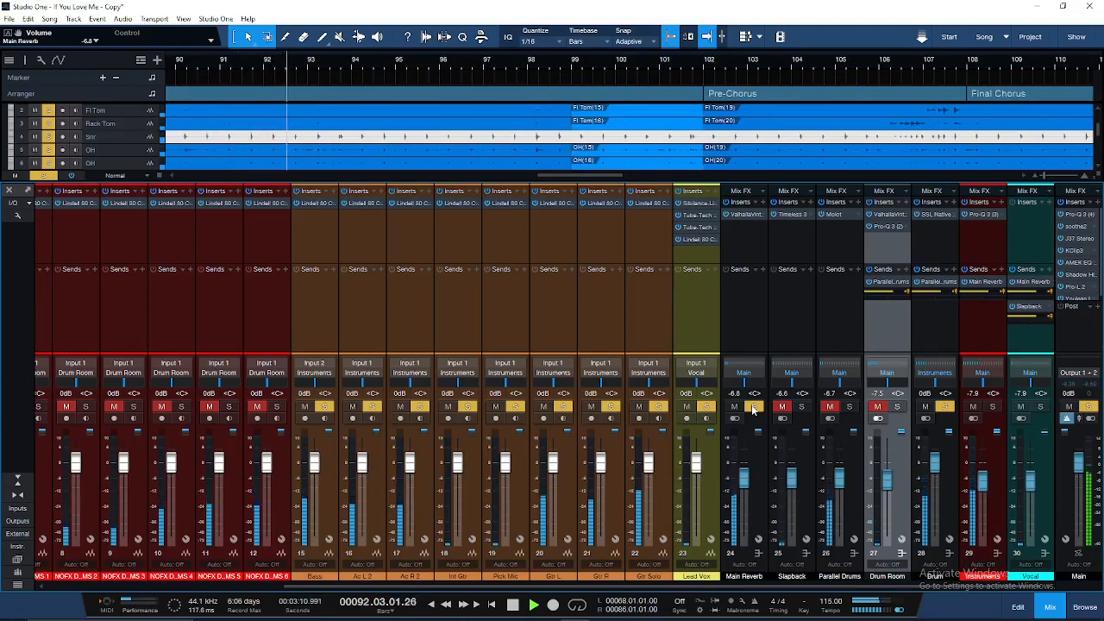
left_click(754, 407)
left_click_drag(743, 480, 748, 500)
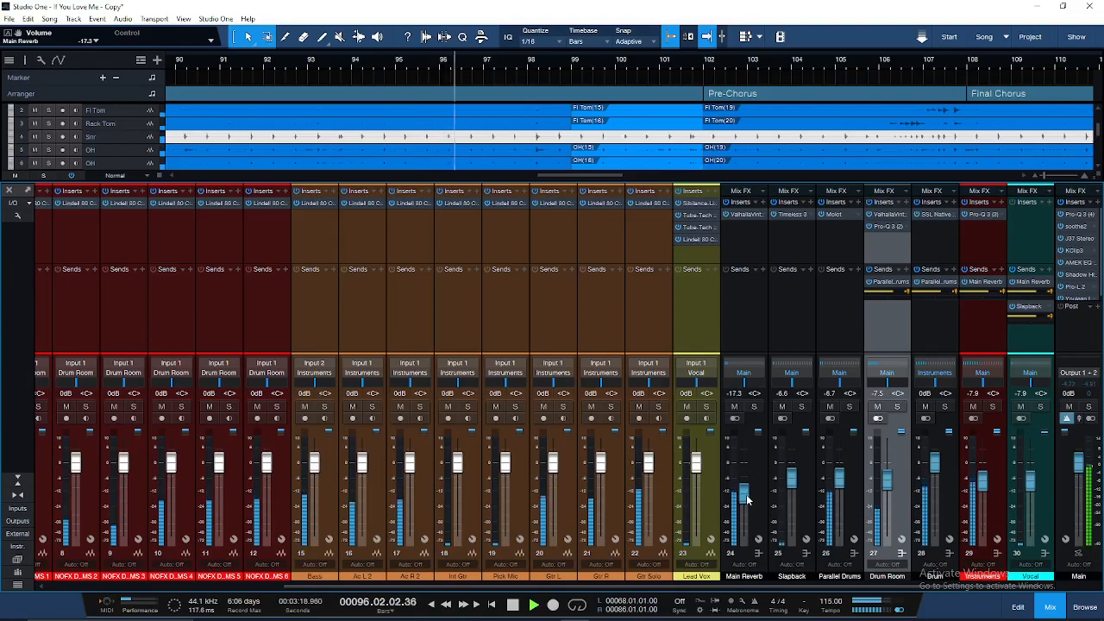
Adjust the preamp gain of the Lindell 80 Channel on the Gtr Solo track to 9.48 dB
left_click(652, 483)
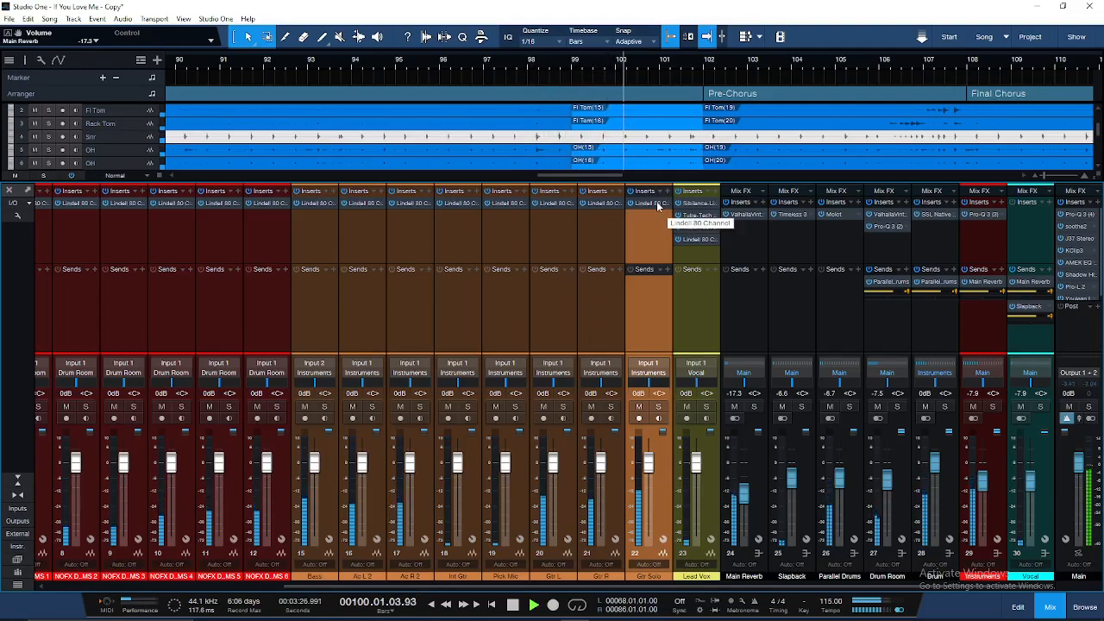
left_click(657, 205)
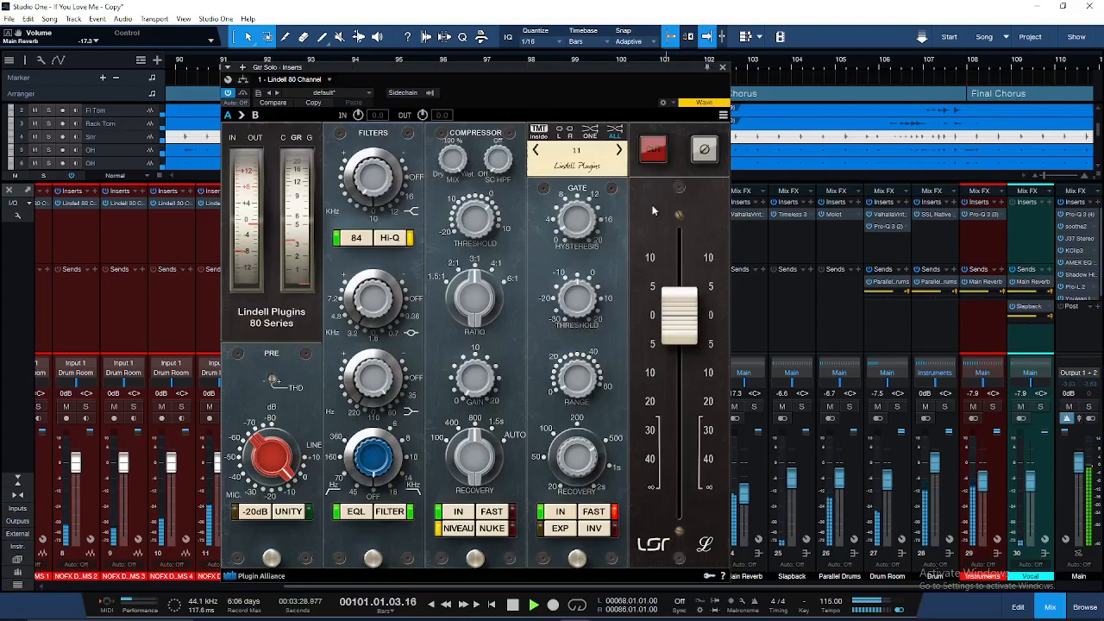
scroll(277, 459, "up", 1)
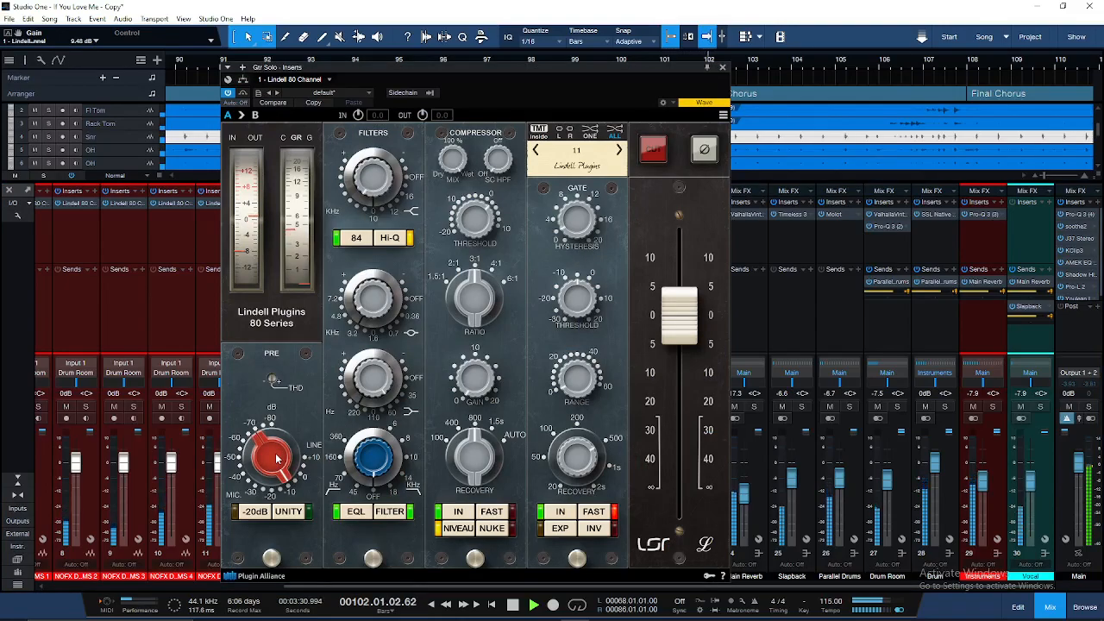
left_click(723, 69)
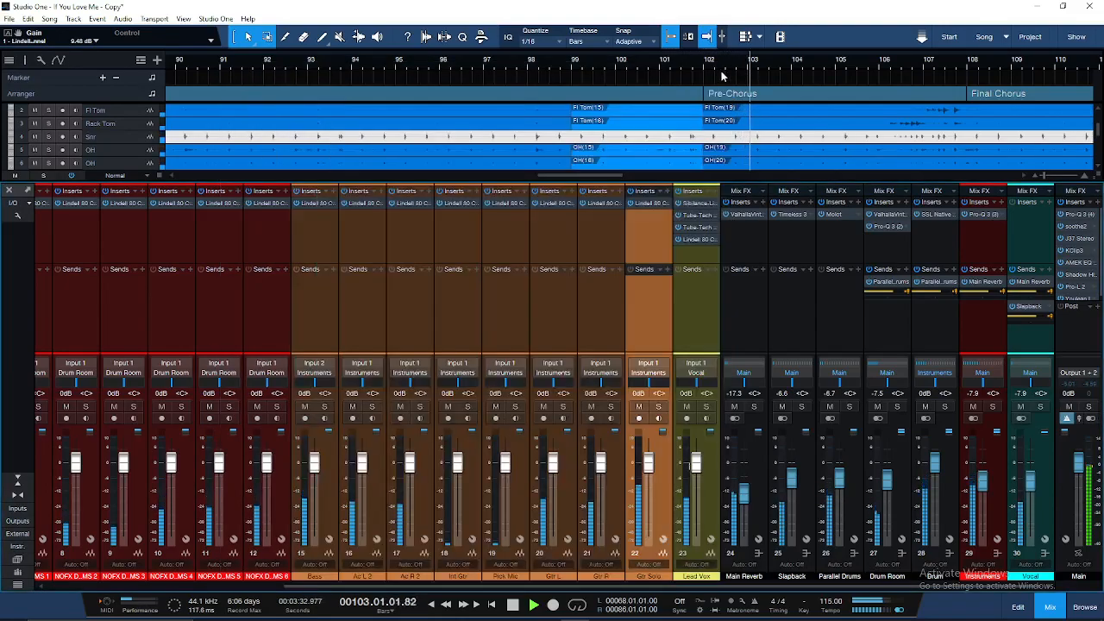
Solo the Bass track and start playback to hear it alone
left_click(703, 314)
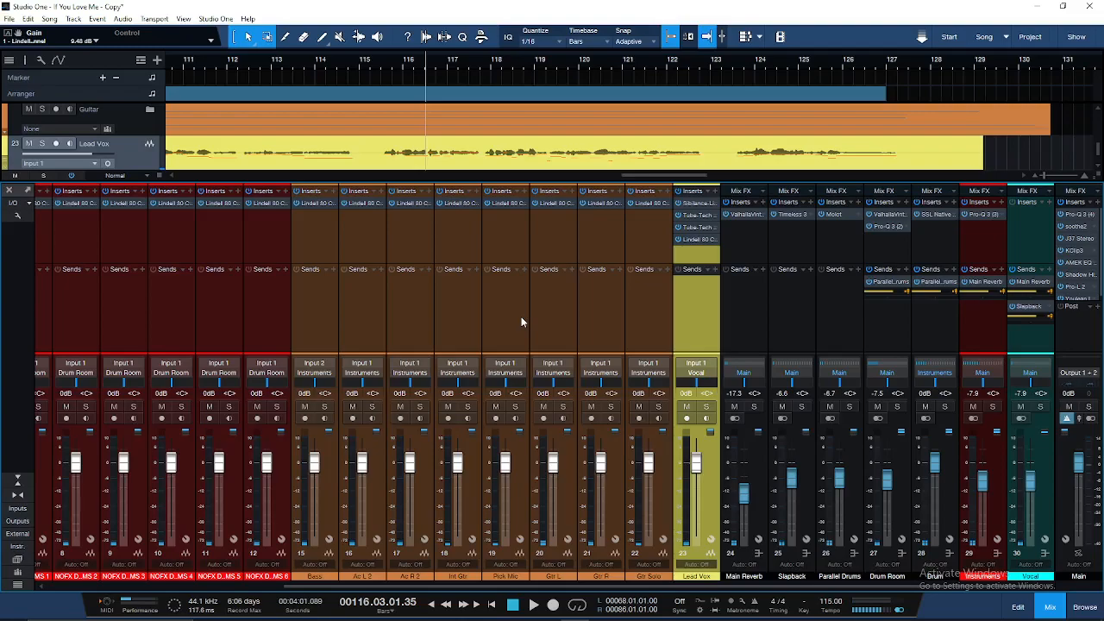
left_click(318, 311)
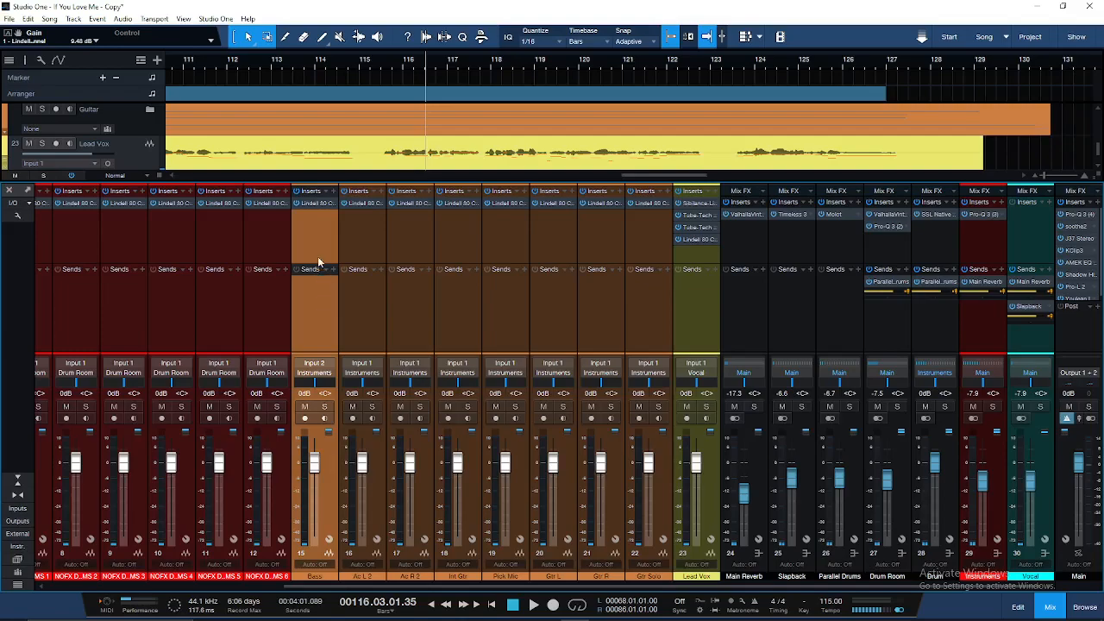
left_click(335, 191)
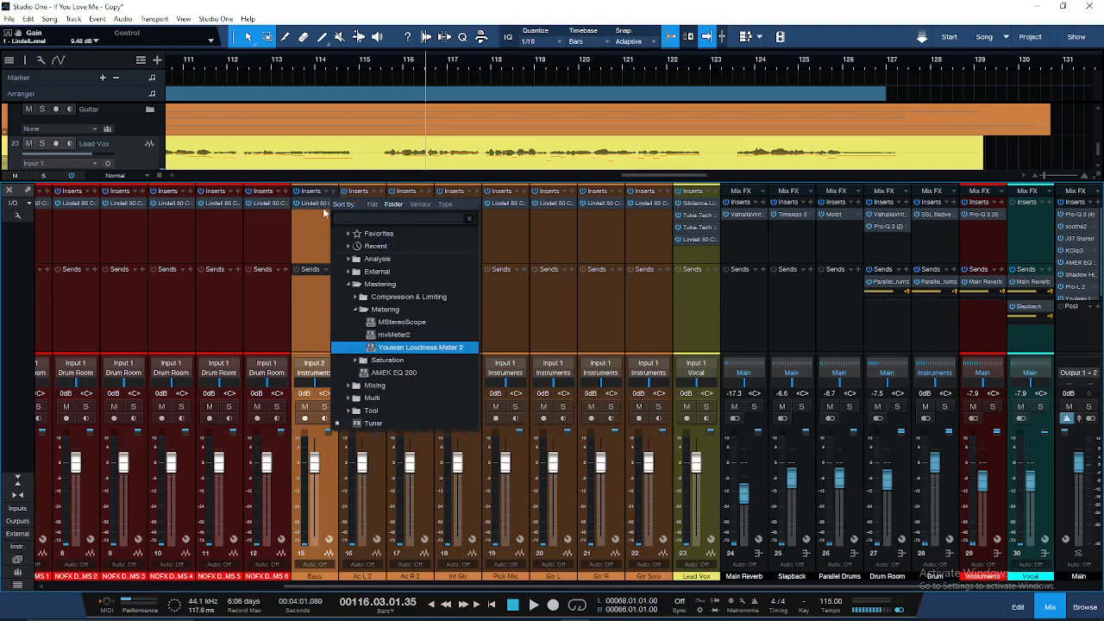
left_click(320, 224)
left_click(326, 408)
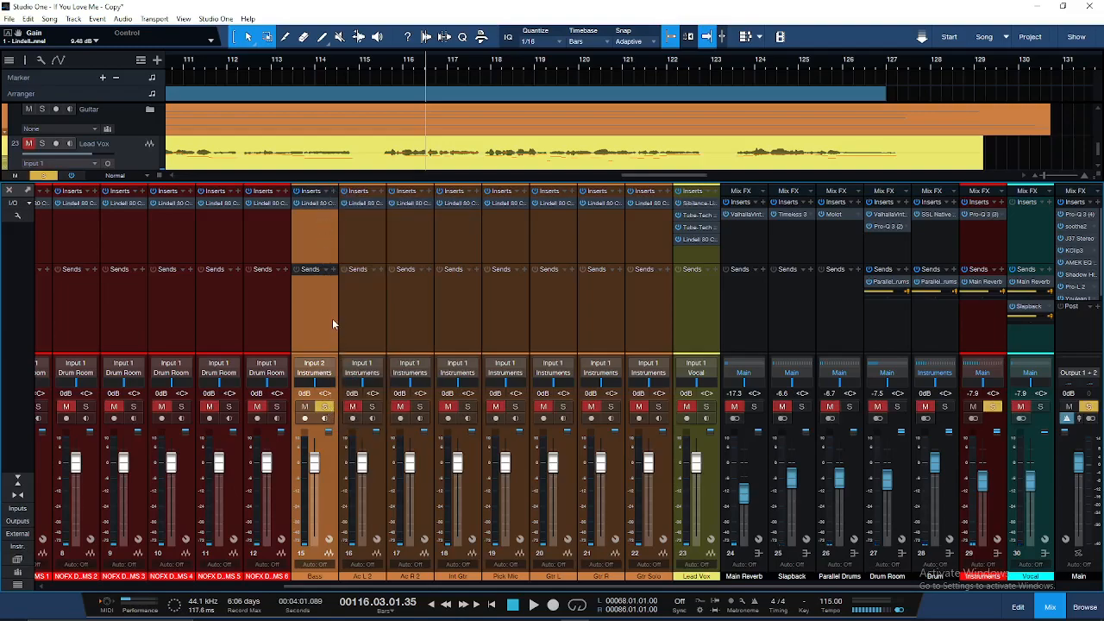
key("space")
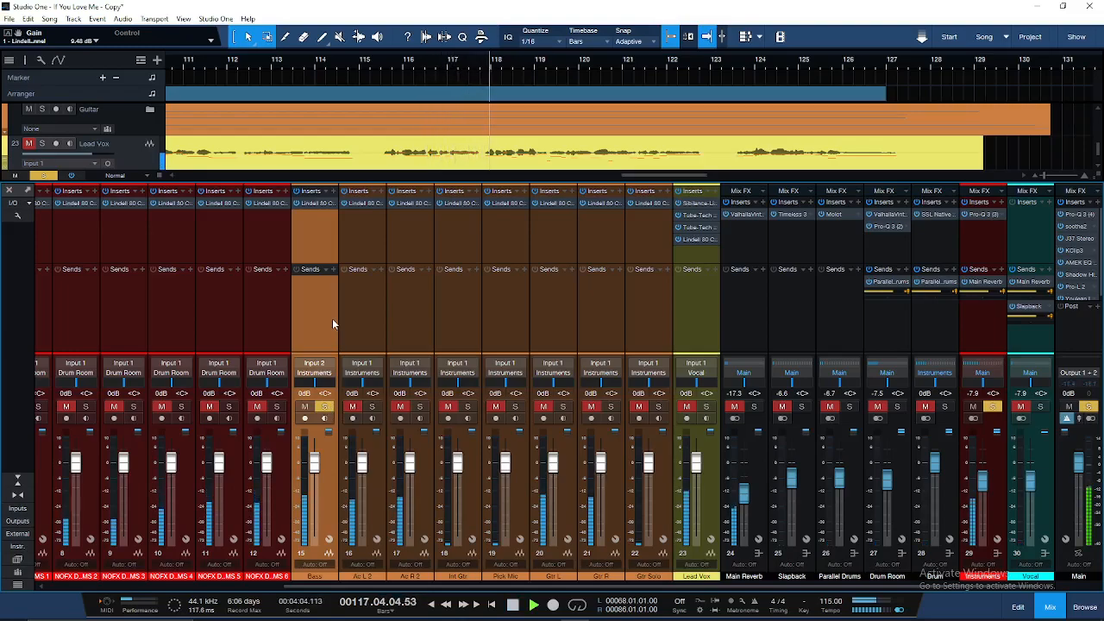
left_click(331, 191)
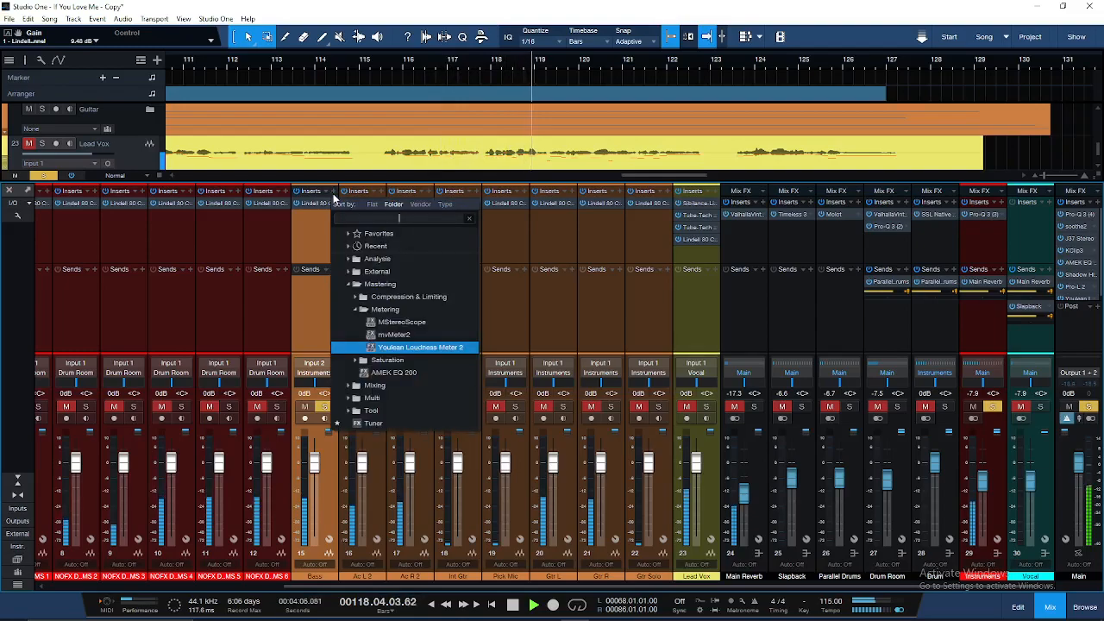
left_click(382, 309)
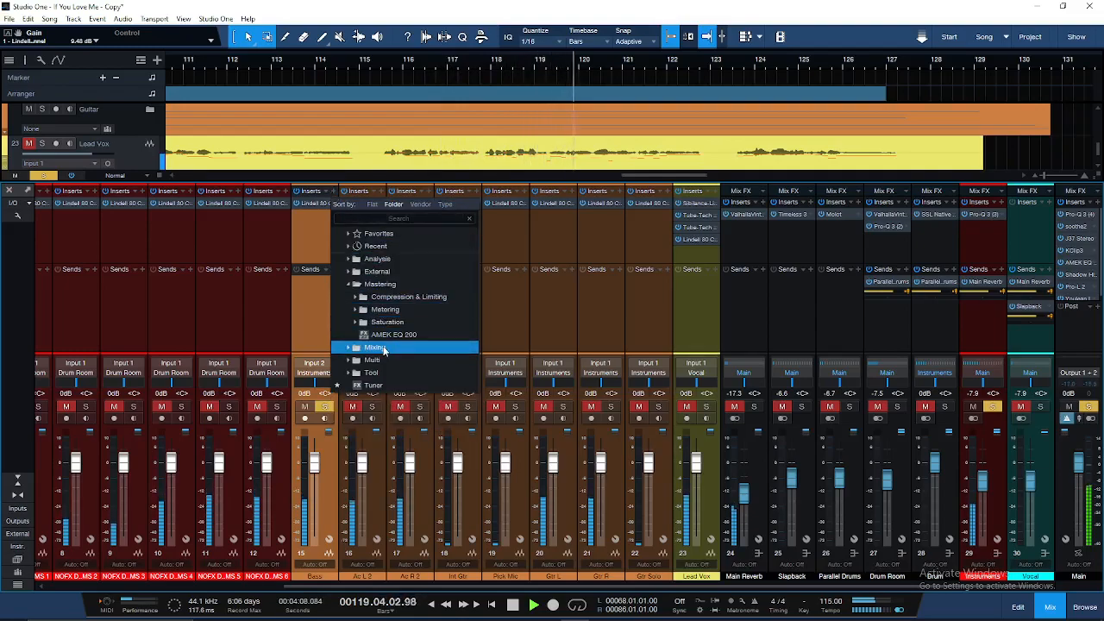
left_click(385, 346)
left_click(388, 359)
left_click(392, 373)
double_click(391, 374)
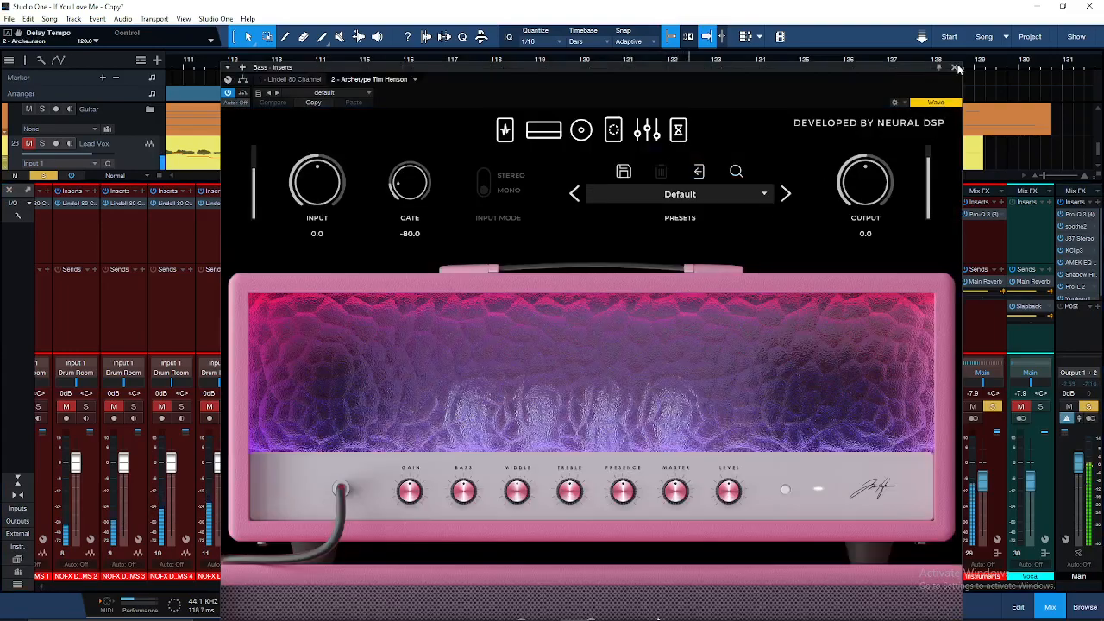
left_click(956, 68)
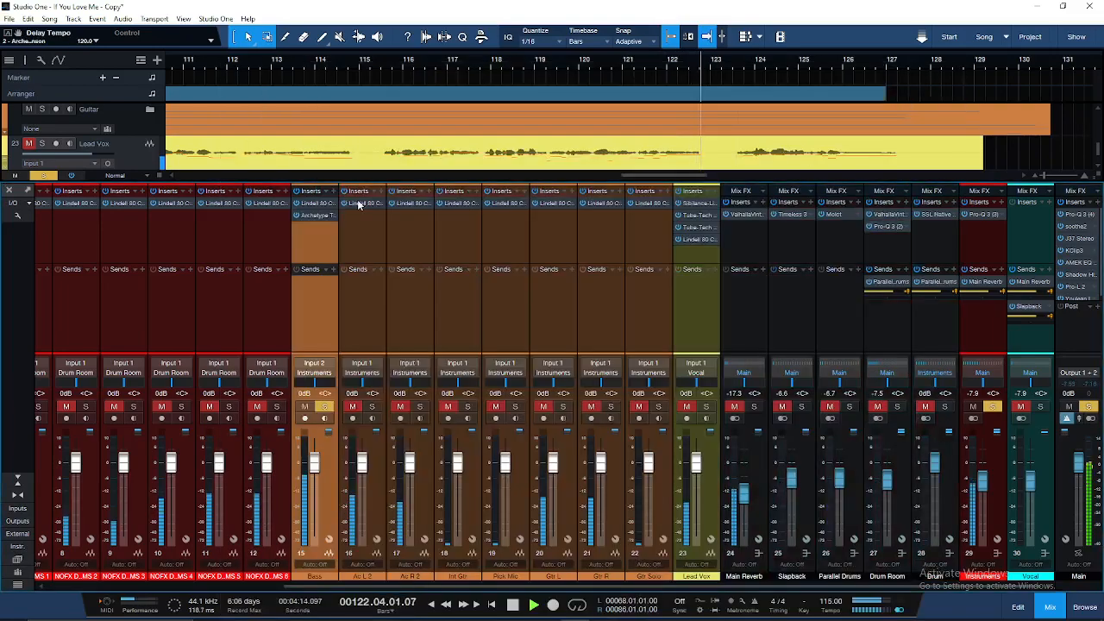
right_click(316, 215)
left_click(363, 354)
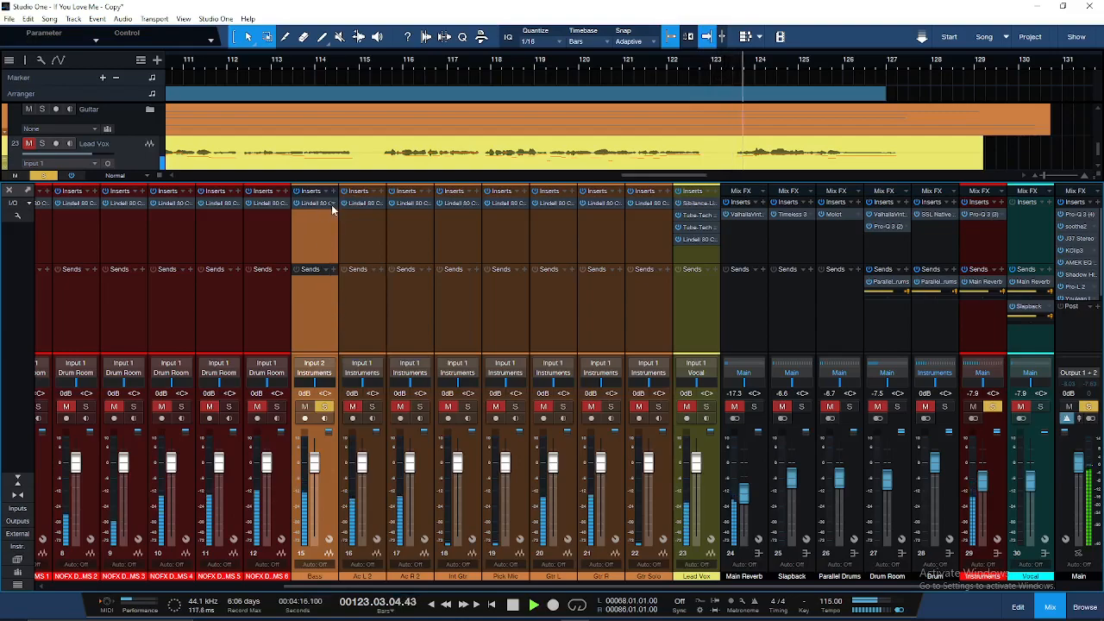
Insert Darkglass Ultra(x64) on the Bass track, load the Alex Webster artist preset, and set its Level to 0.65
left_click(326, 191)
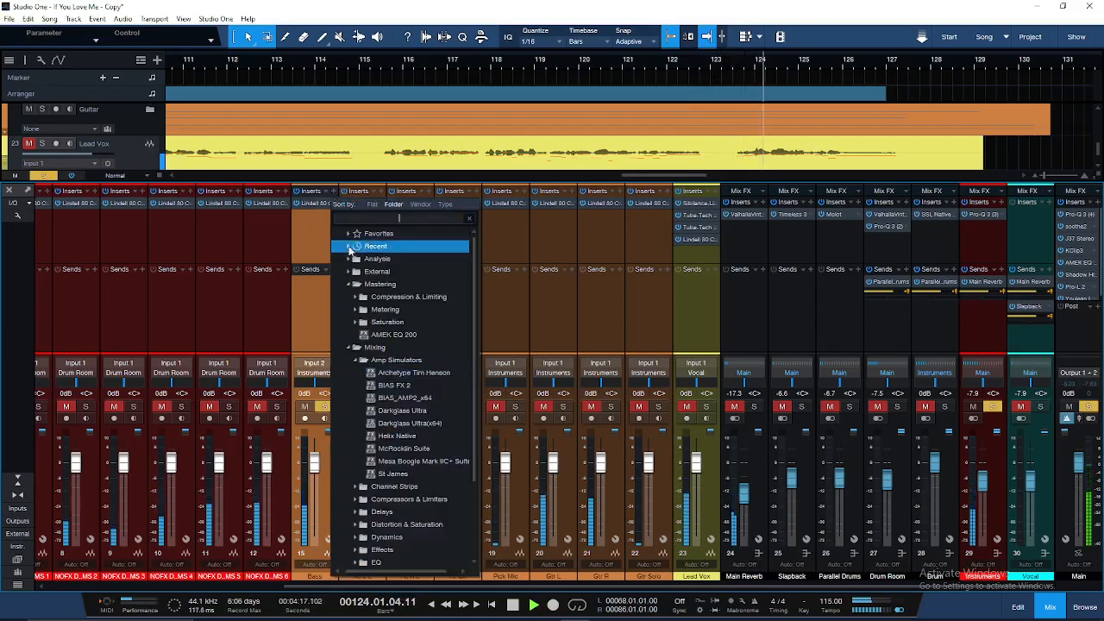
left_click(394, 422)
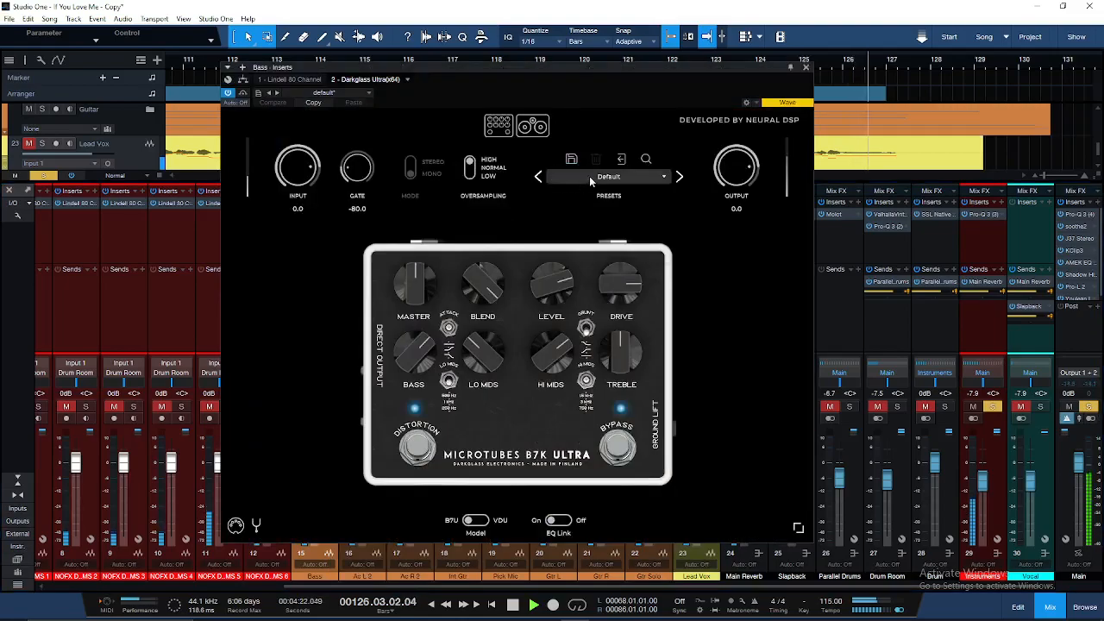
left_click(589, 176)
mouse_move(604, 226)
mouse_move(706, 226)
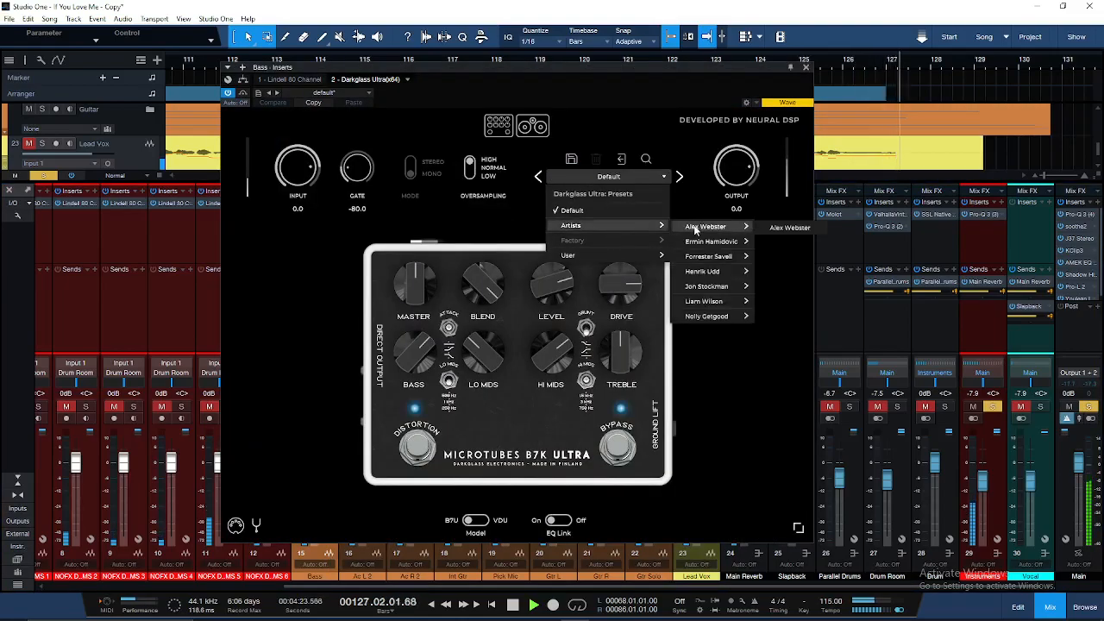
left_click(787, 228)
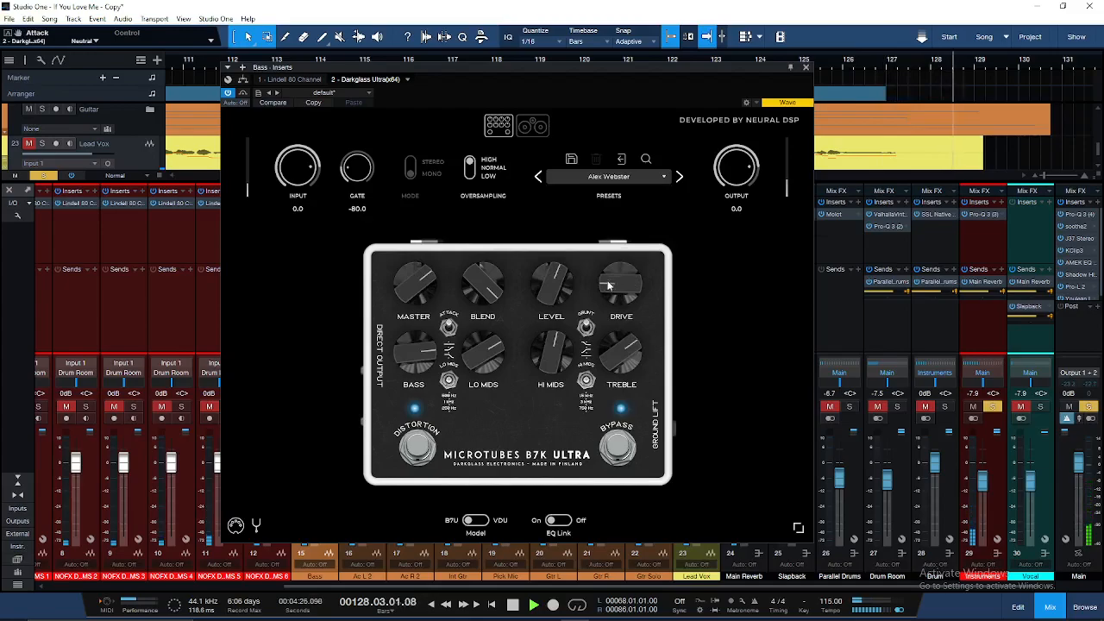
left_click_drag(548, 292, 557, 283)
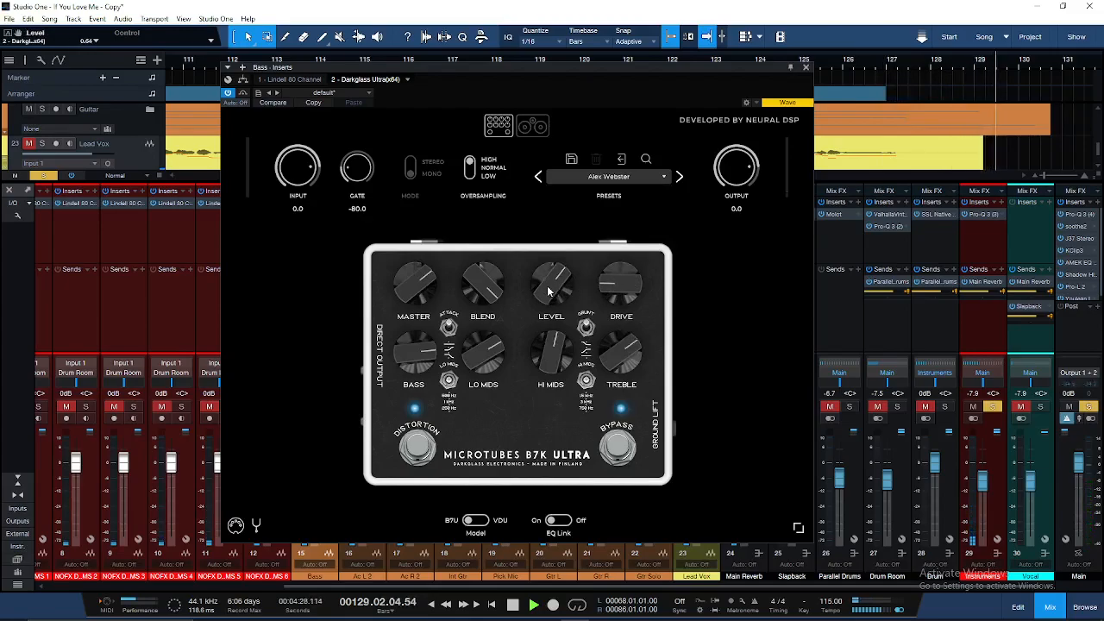
left_click(804, 67)
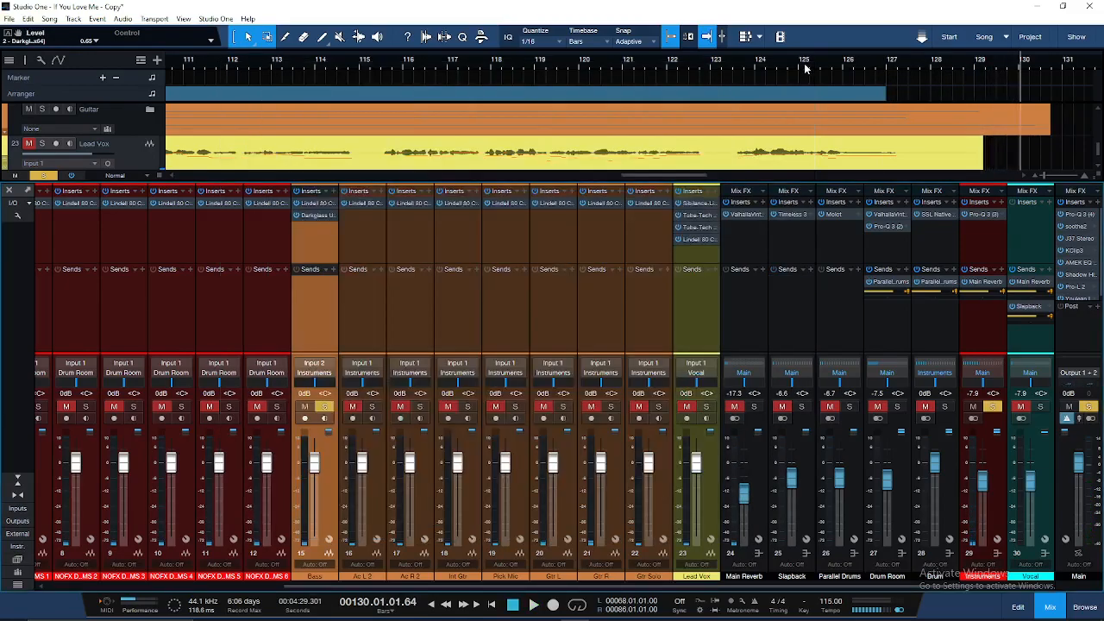
Replay the song from bar 97 and move Darkglass Ultra ahead of the Lindell 80 Channel in the Bass inserts
left_click_drag(648, 175, 559, 188)
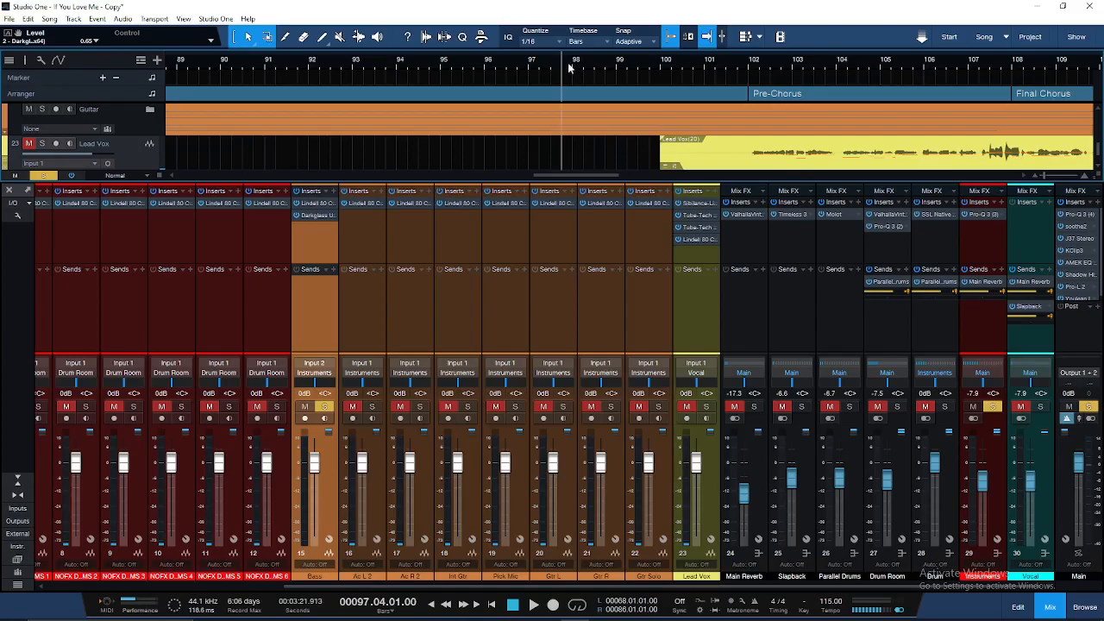
key("space")
scroll(536, 124, "down", 1)
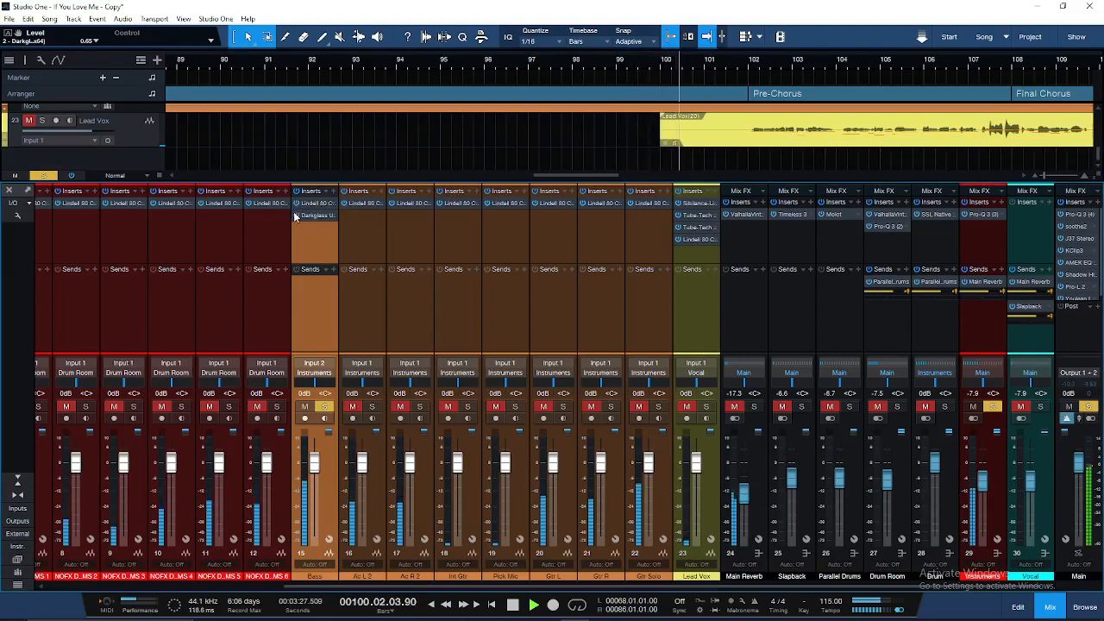
left_click_drag(295, 215, 296, 208)
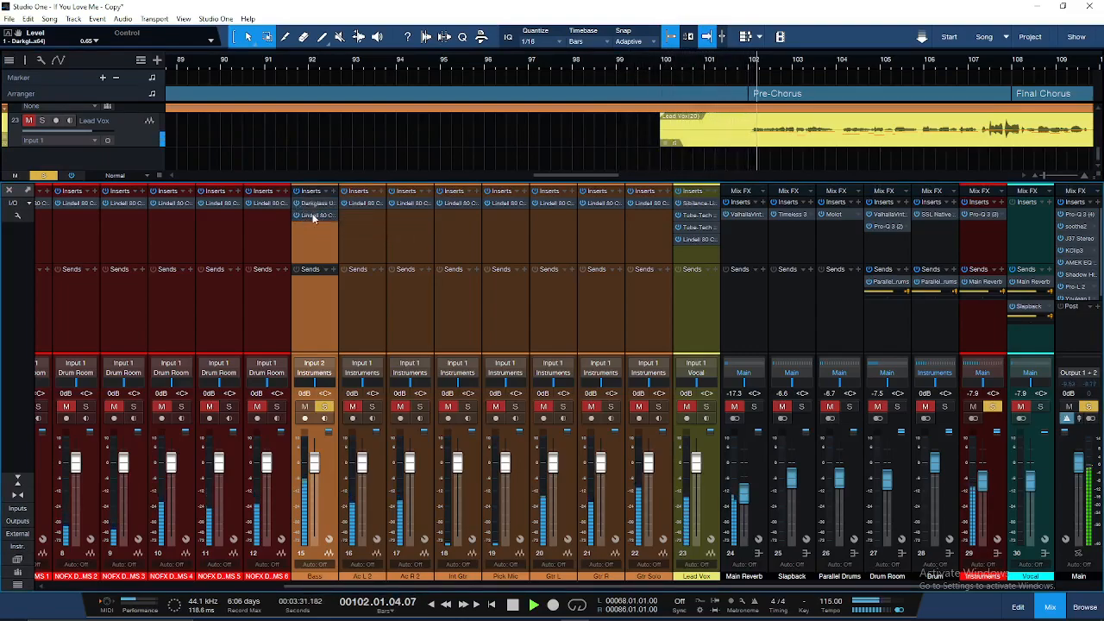
Adjust the mid-band EQ of the Bass track's Lindell 80 Channel, with its high pass at 70 Hz
left_click(313, 216)
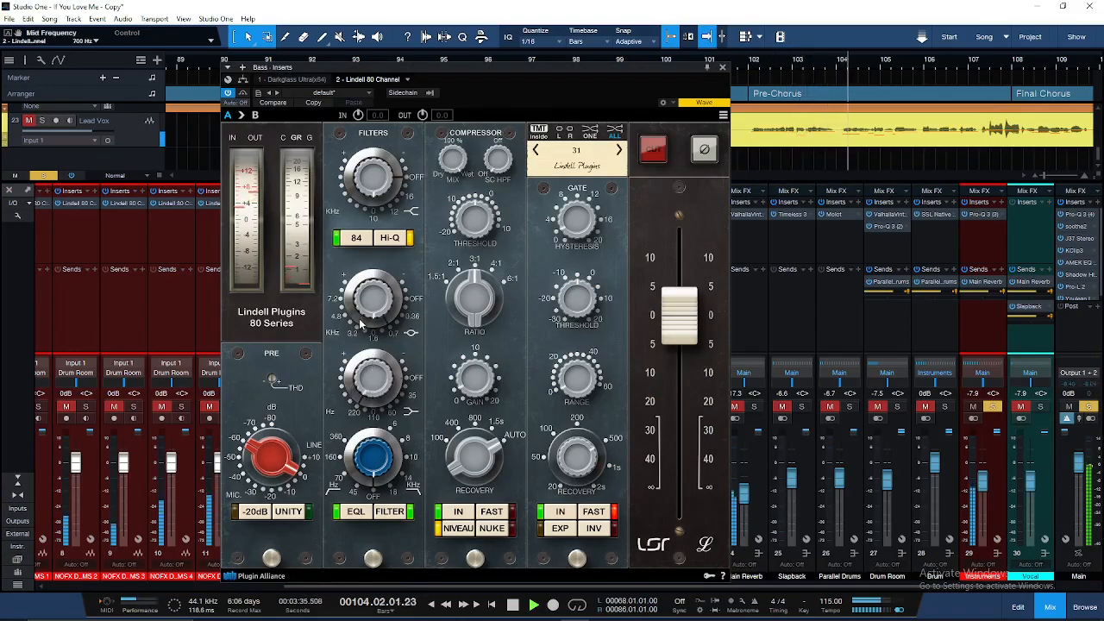
left_click_drag(371, 302, 373, 209)
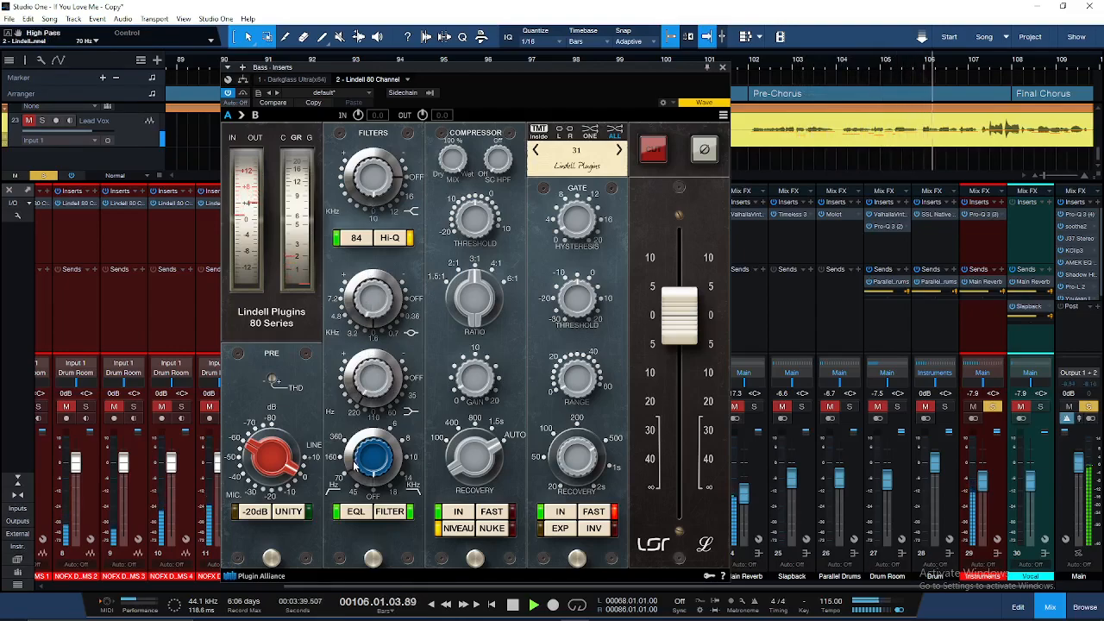
left_click(722, 66)
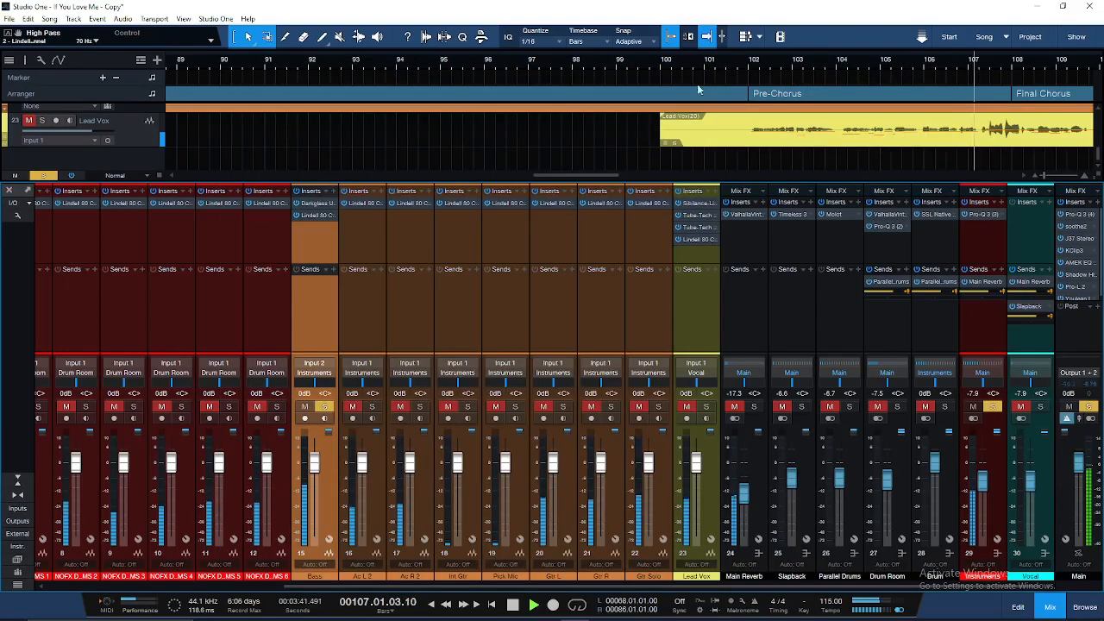
Check the Bass inserts, change the Lindell 80 compressor's recovery setting with its gain at 0.00 dB, and release the Bass solo
left_click(312, 205)
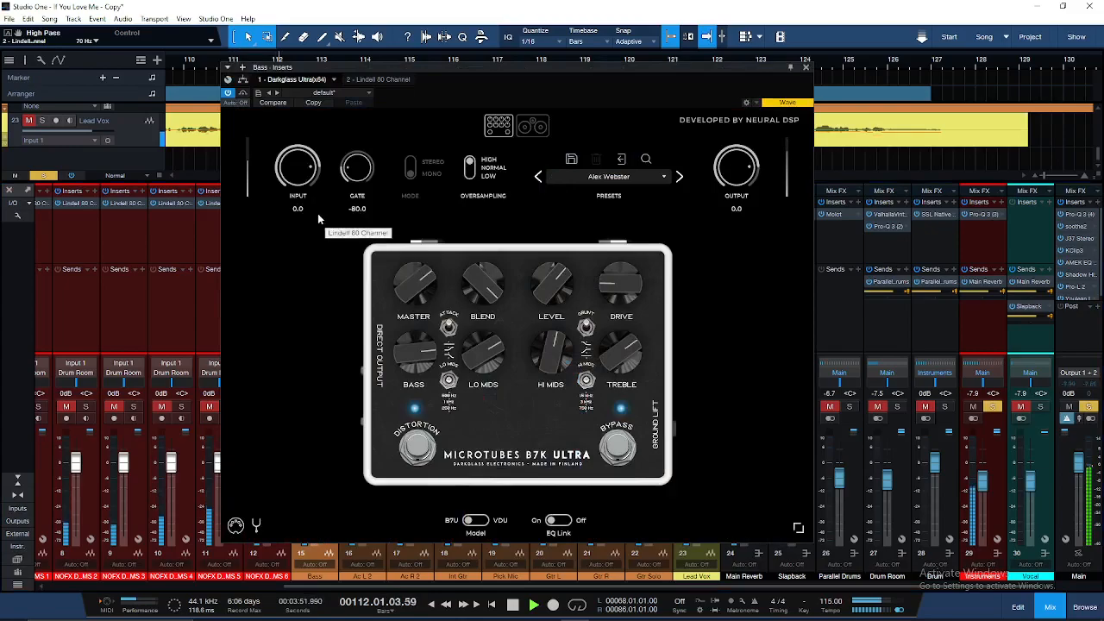
left_click(806, 68)
left_click(313, 216)
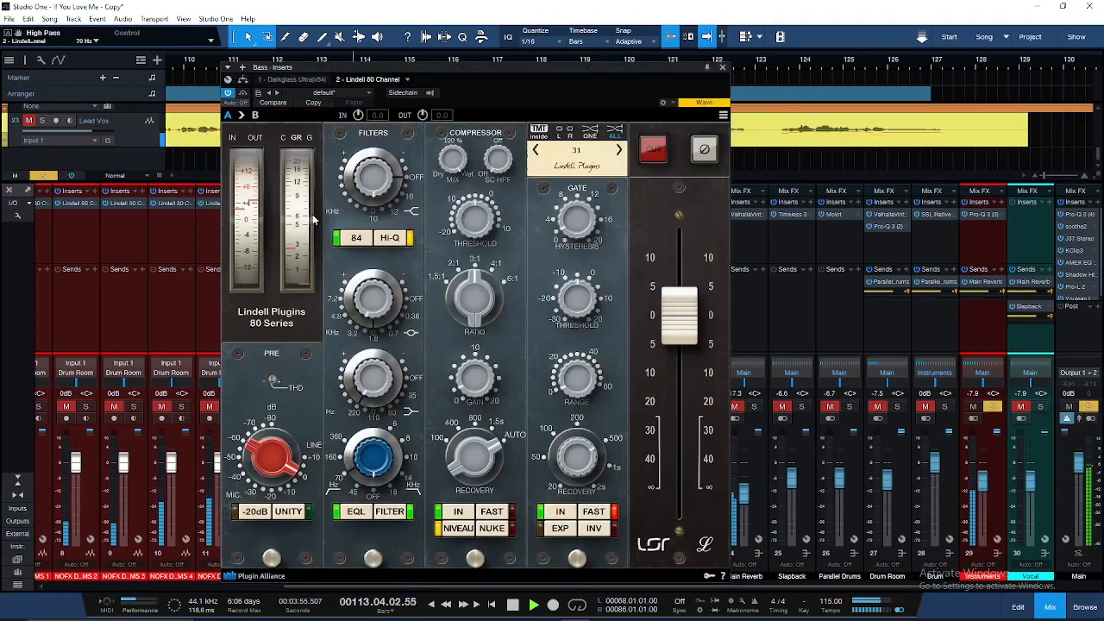
left_click_drag(472, 437, 471, 457)
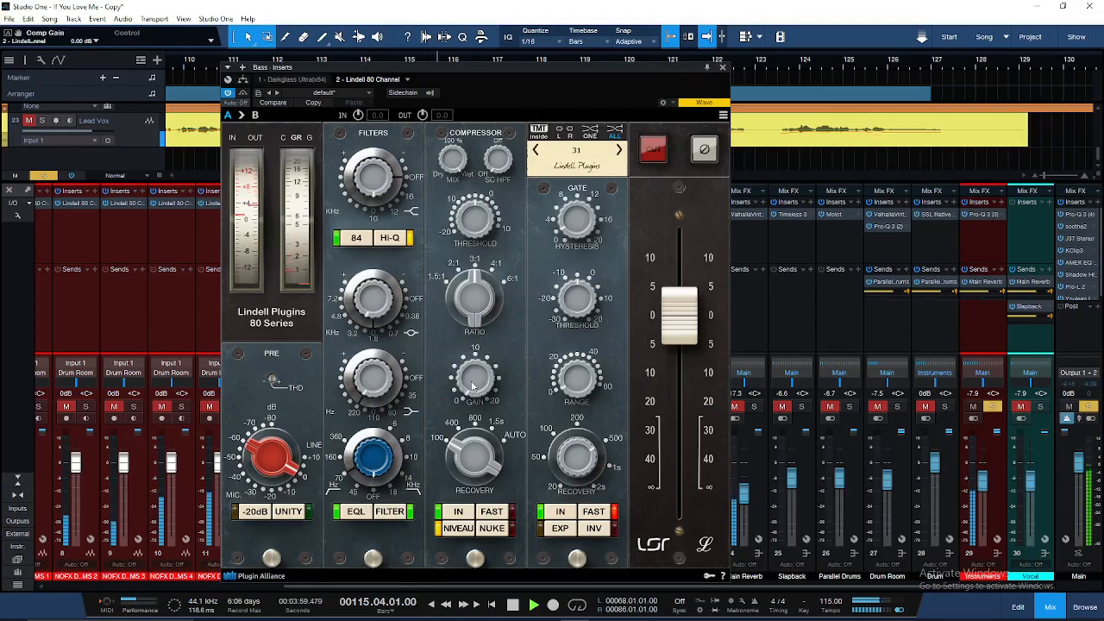
left_click(722, 67)
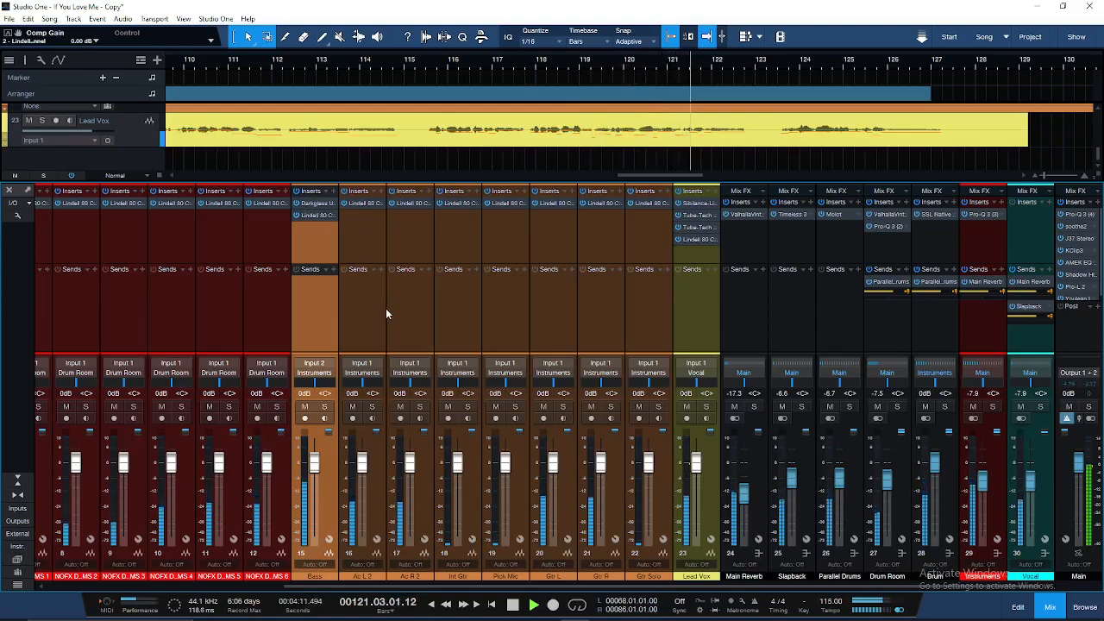
Lower the Parallel Drums fader to -7.9 dB and both OH track faders together to -2.9 dB during playback
left_click_drag(402, 588, 609, 582)
left_click_drag(839, 477, 839, 481)
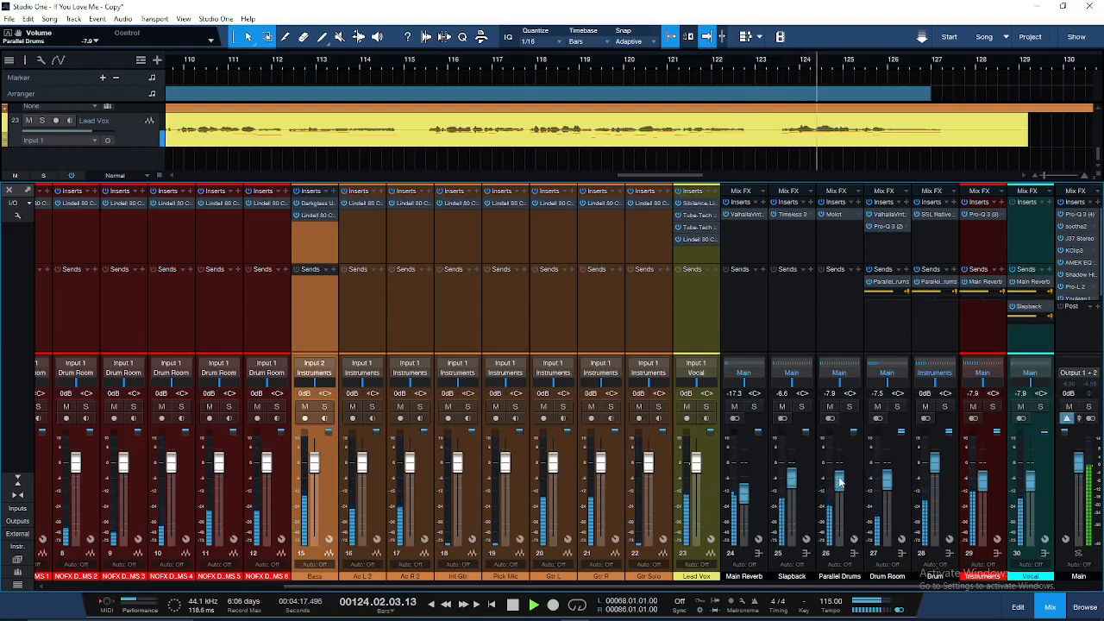
left_click_drag(541, 589, 315, 589)
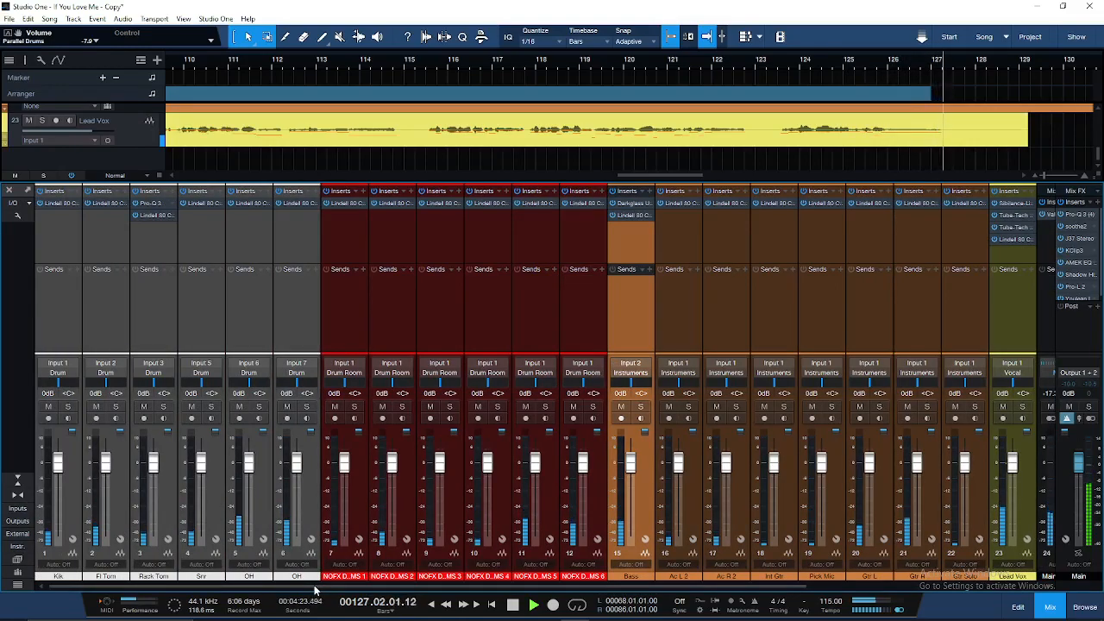
left_click(265, 490)
left_click(303, 482, "shift")
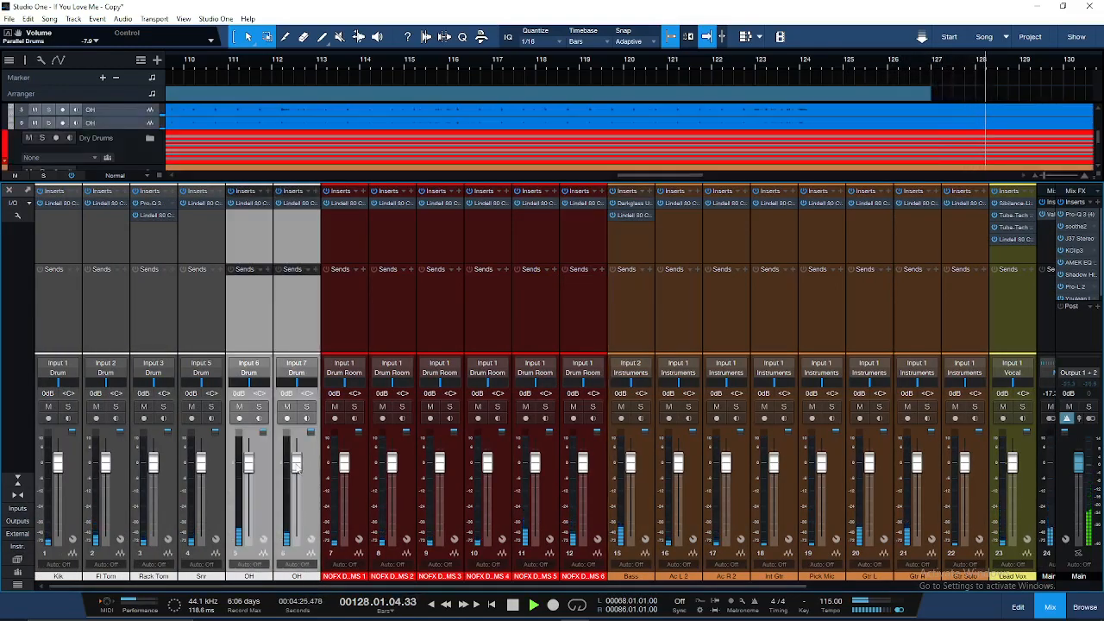
left_click_drag(296, 467, 296, 468)
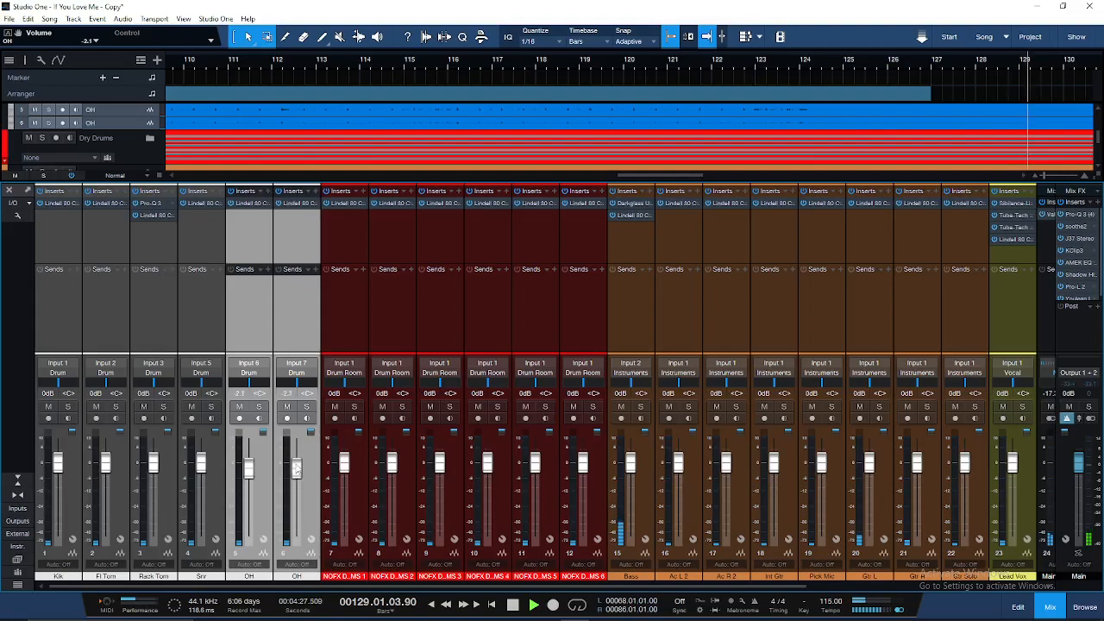
key("space")
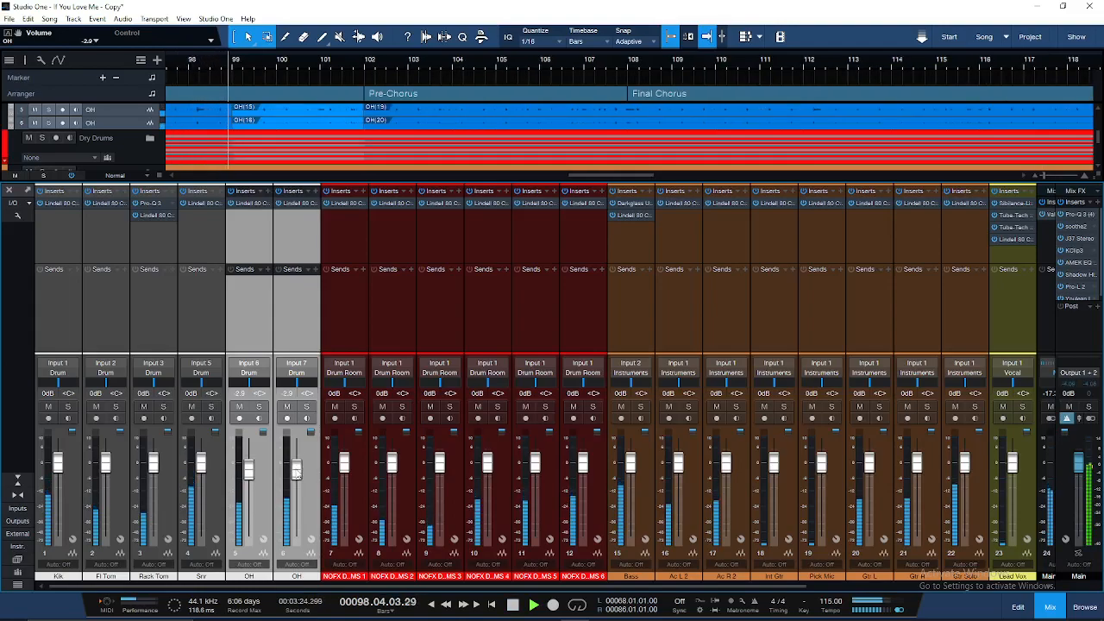
Raise both OH track faders together to -1.7 dB during playback
left_click_drag(296, 474, 296, 467)
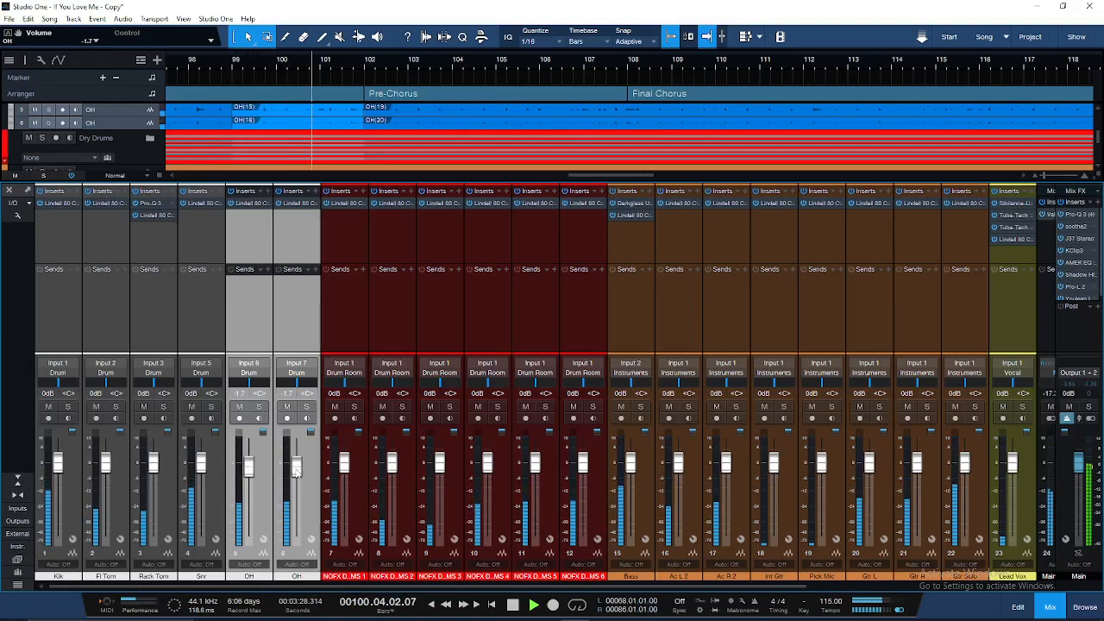
left_click(318, 501)
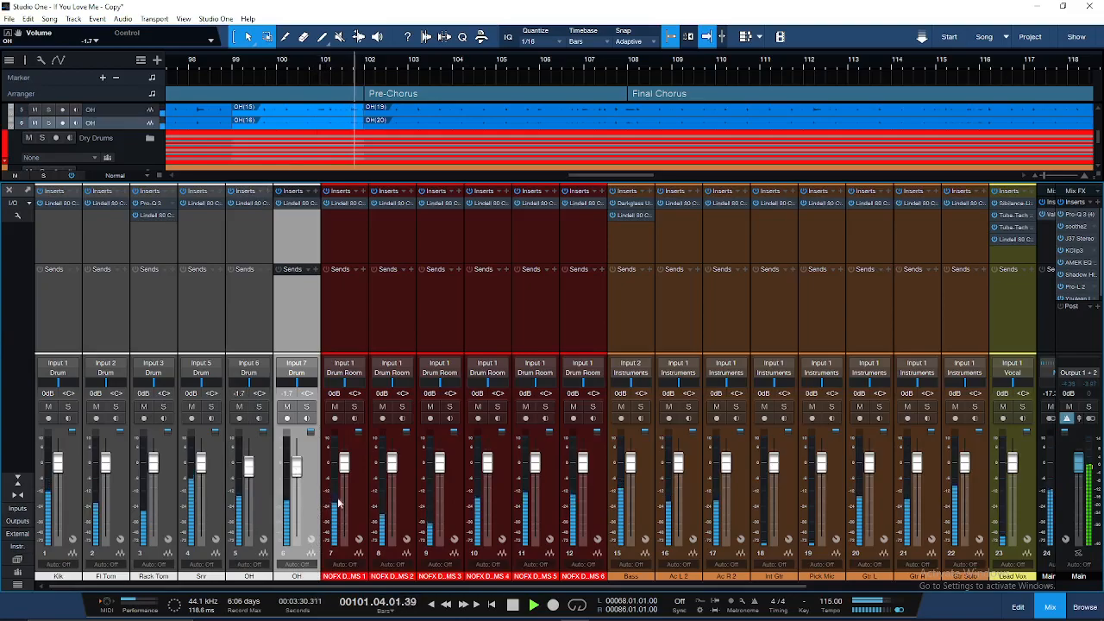
Solo the Drum, Drum Room and Parallel Drums buses while the song plays
left_click_drag(346, 586, 595, 586)
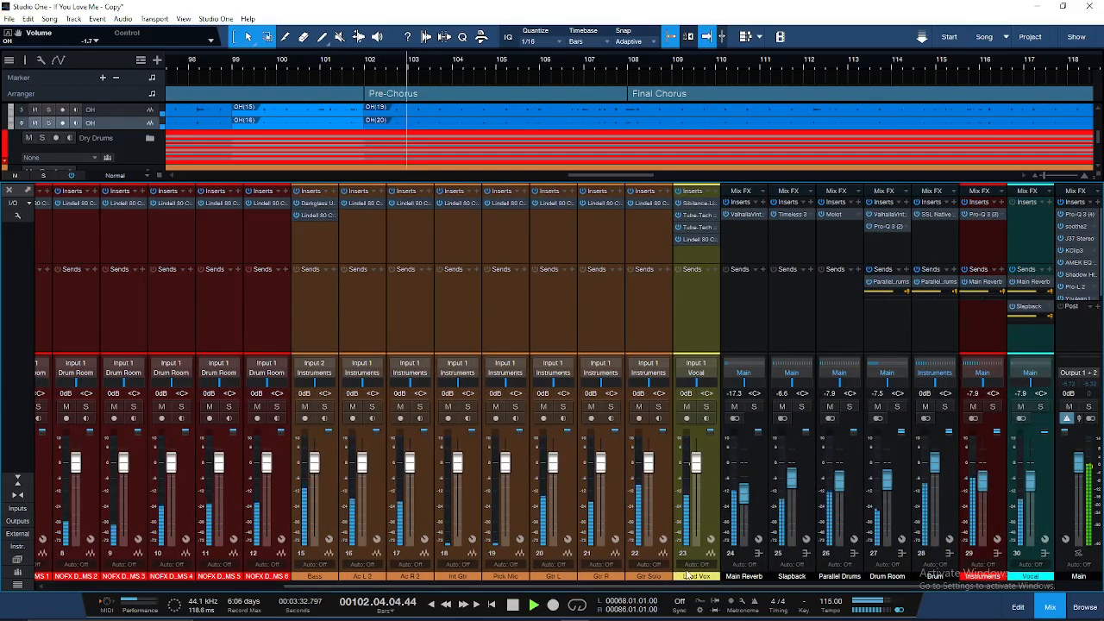
left_click(763, 480)
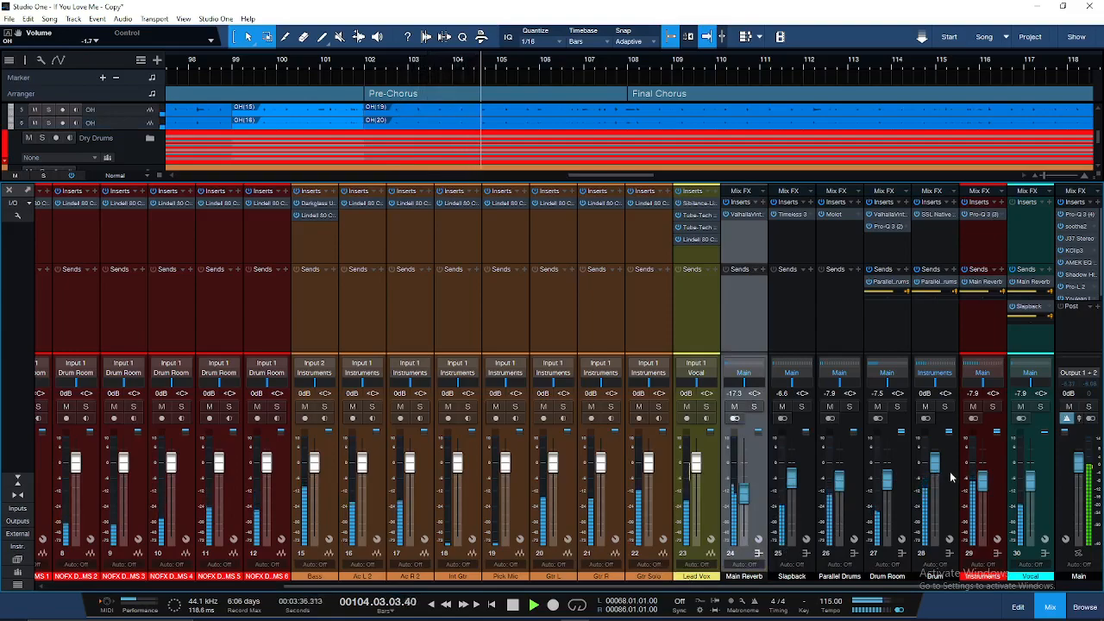
left_click(986, 471)
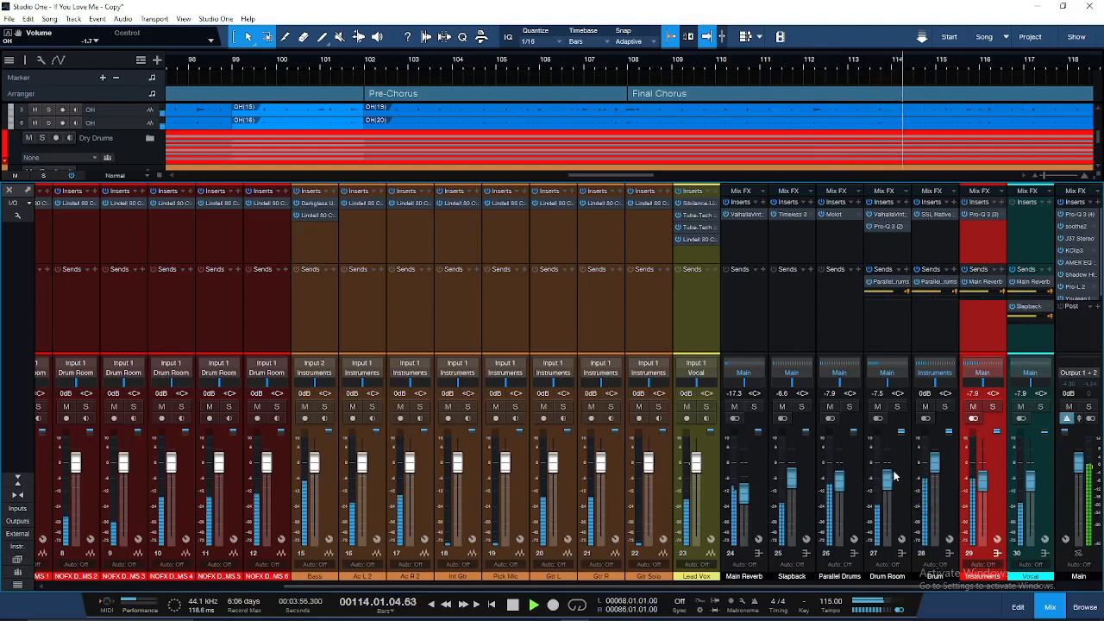
left_click(945, 406)
left_click(897, 406)
left_click(850, 406)
Set Drum Room to -9.6 dB, Drum to -2.5 dB and Parallel Drums to -5.0 dB, and release their solos
left_click_drag(888, 472, 935, 470)
left_click_drag(840, 480, 840, 477)
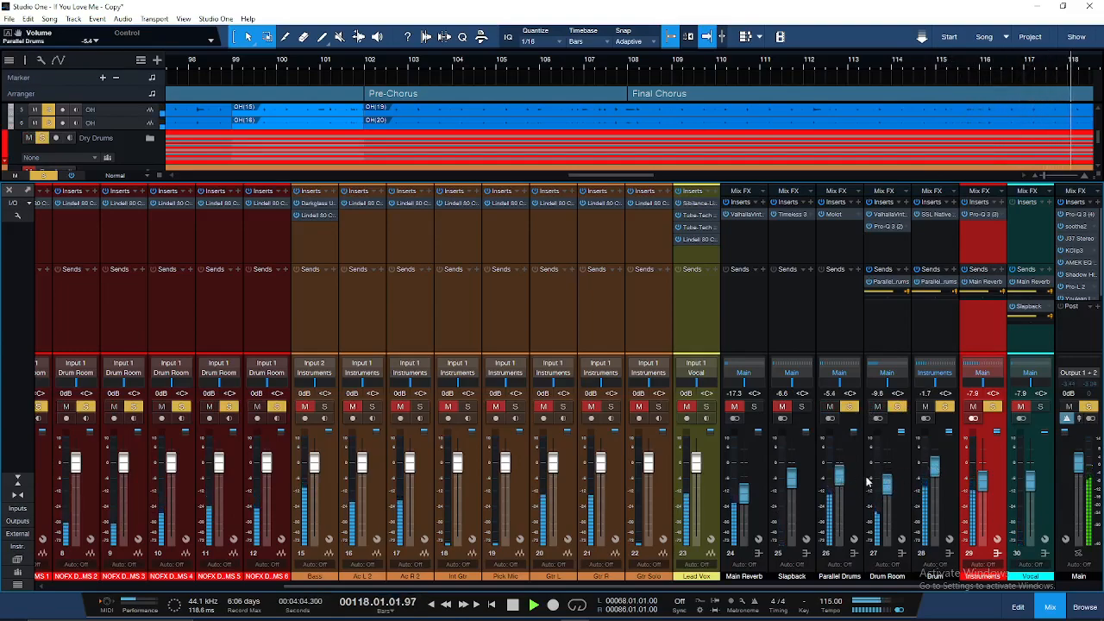
left_click_drag(936, 470, 935, 472)
left_click_drag(840, 477, 840, 475)
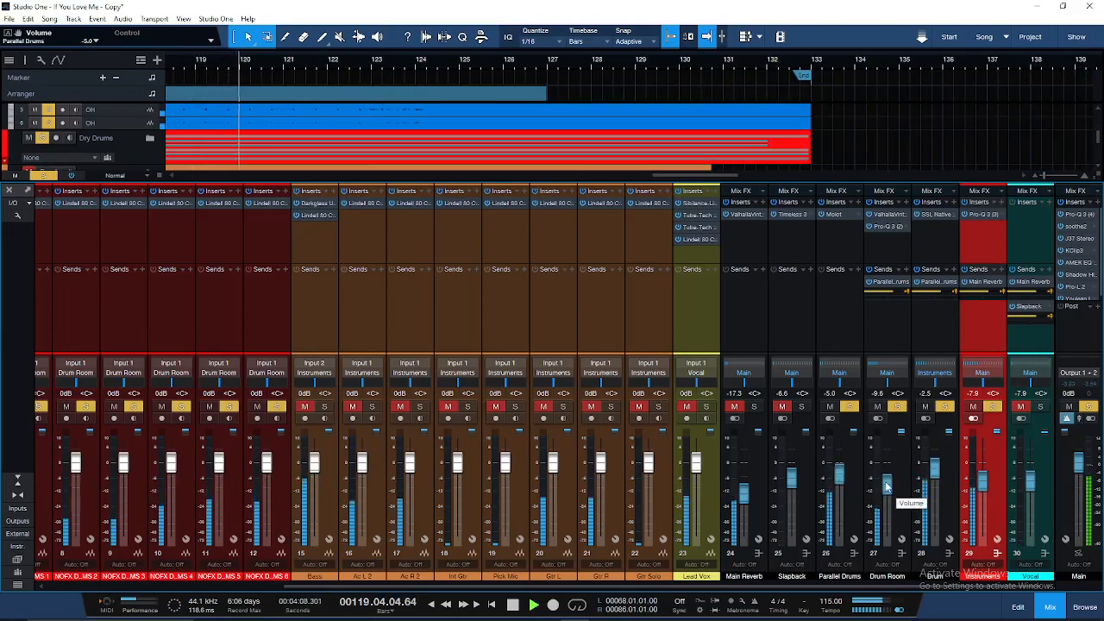
left_click(848, 406)
left_click(897, 406)
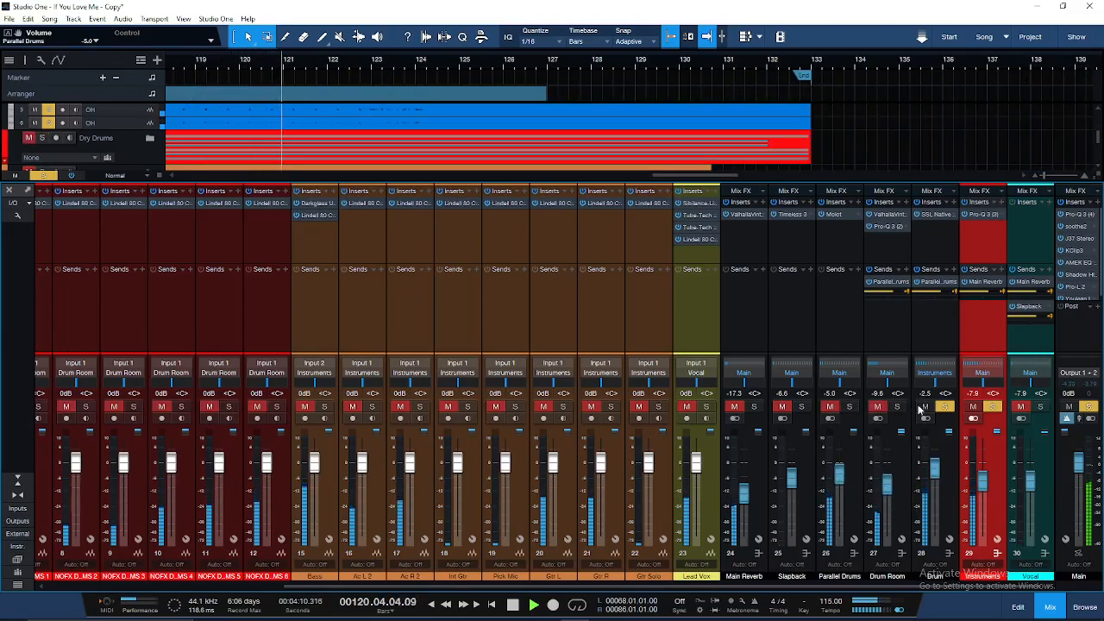
left_click(945, 407)
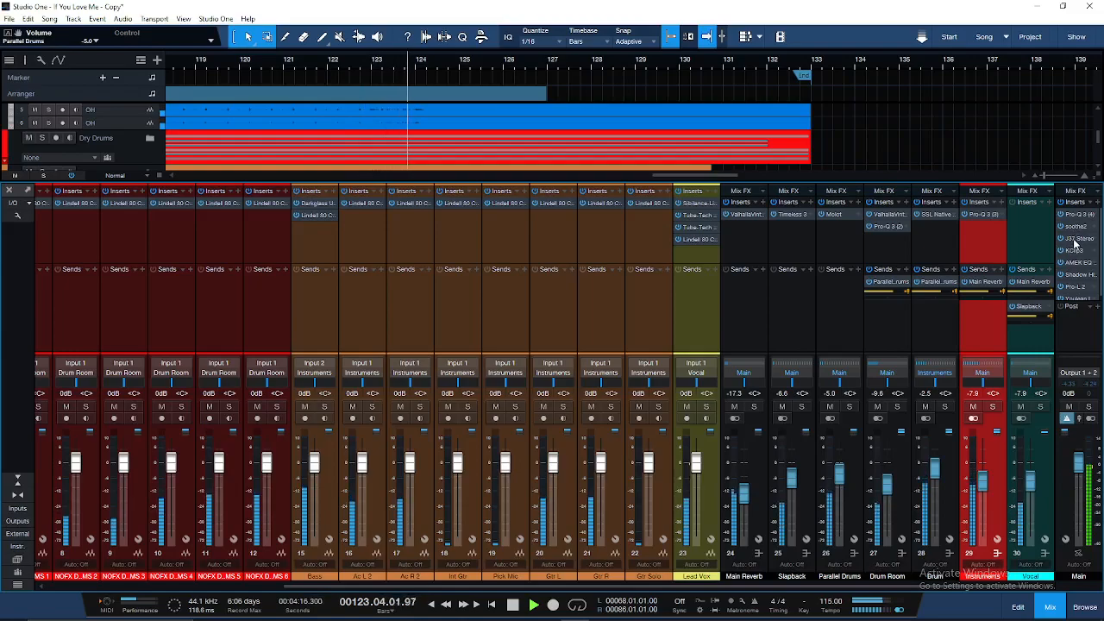
Replay the song and adjust the threshold of the Drum bus's SSL Native Bus Compressor 2, closing the plug-in window when done
left_click(937, 215)
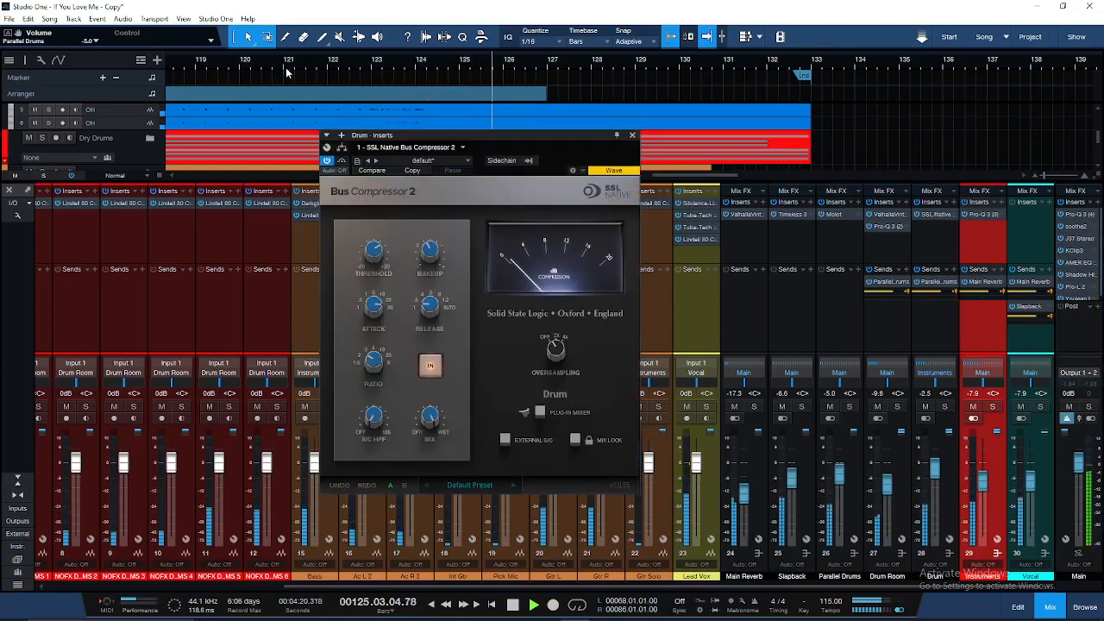
key("space")
key("space")
mouse_move(373, 246)
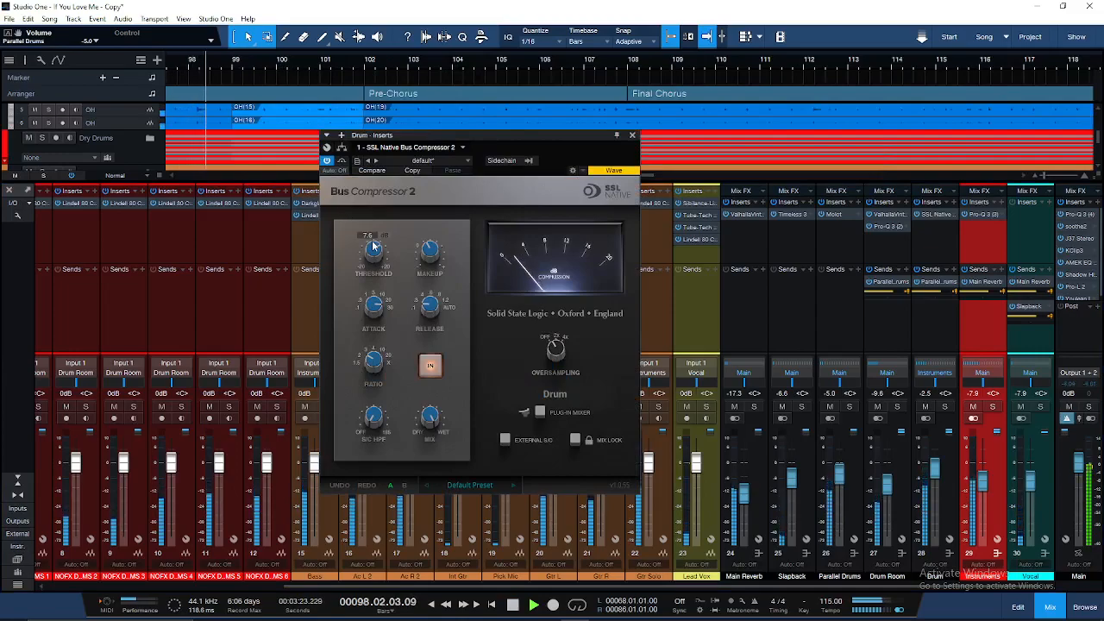
left_click_drag(374, 247, 376, 258)
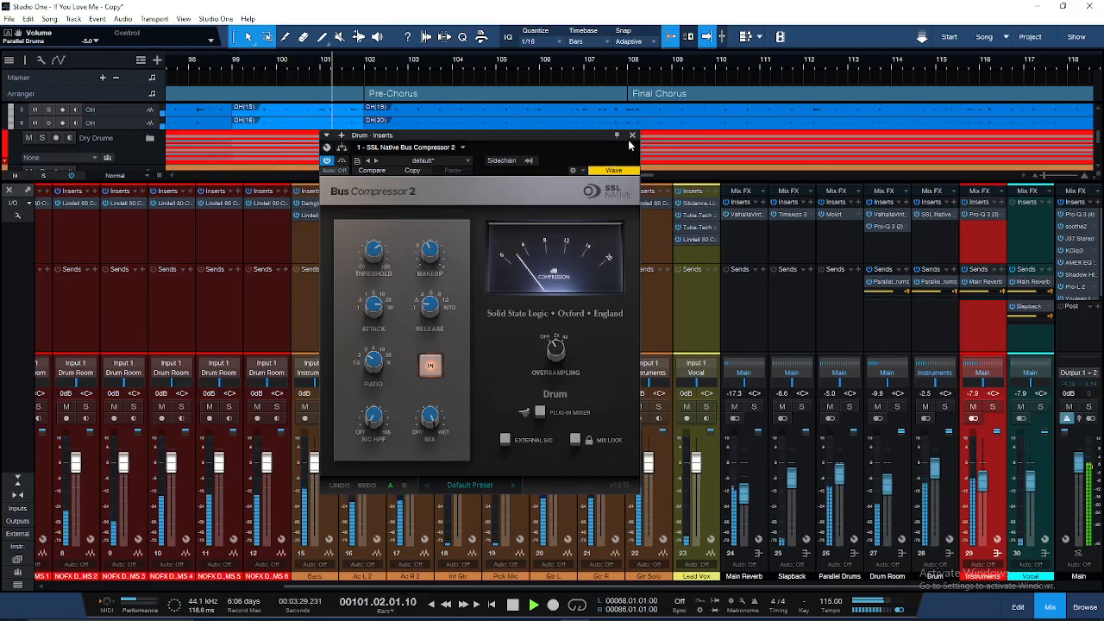
left_click(633, 135)
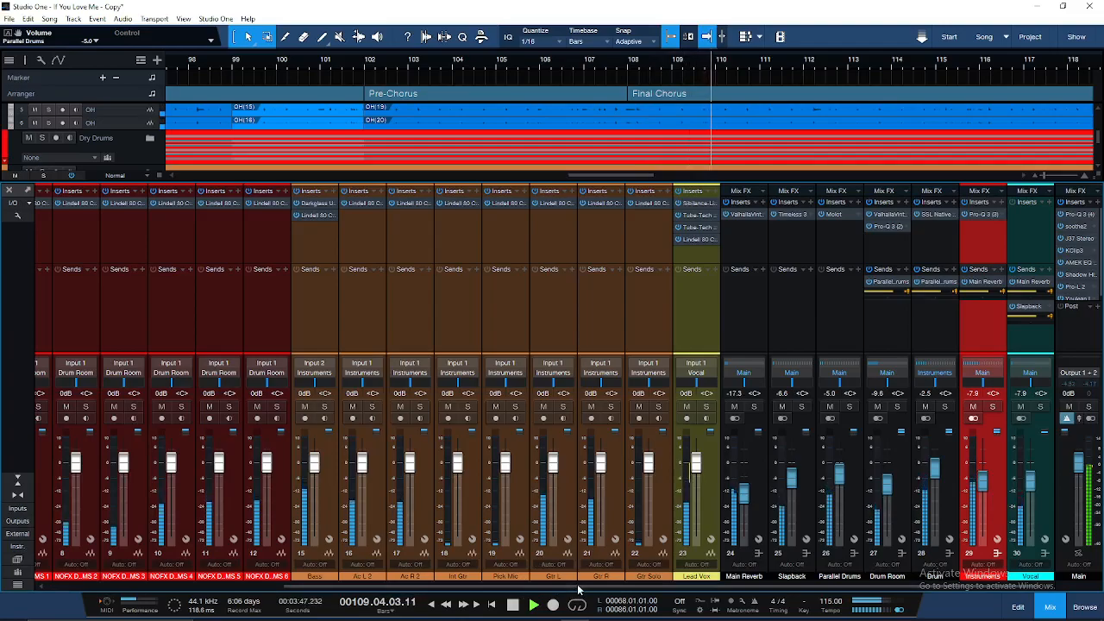
Listen through to the song's ending, stop playback, and review the Main bus insert chain and all mixer channels
left_click_drag(578, 589, 714, 580)
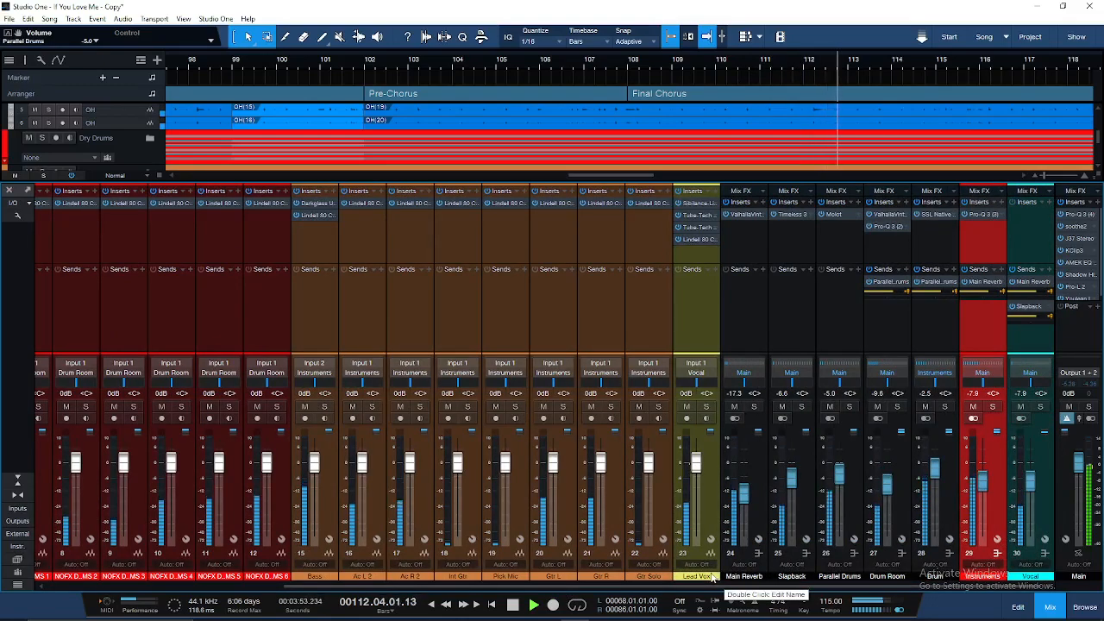
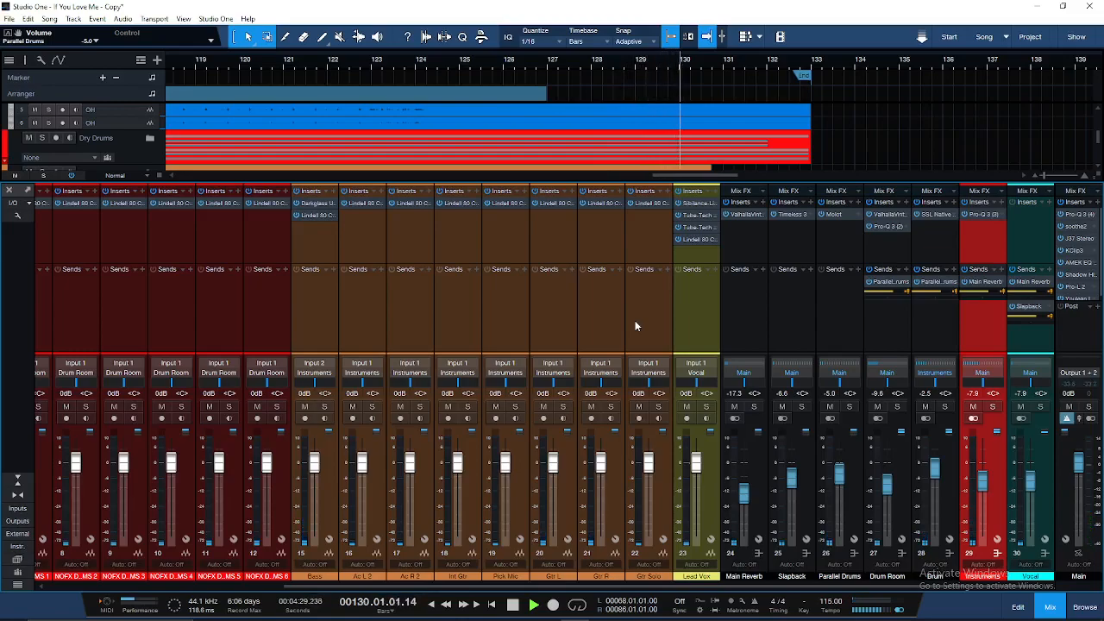
key("space")
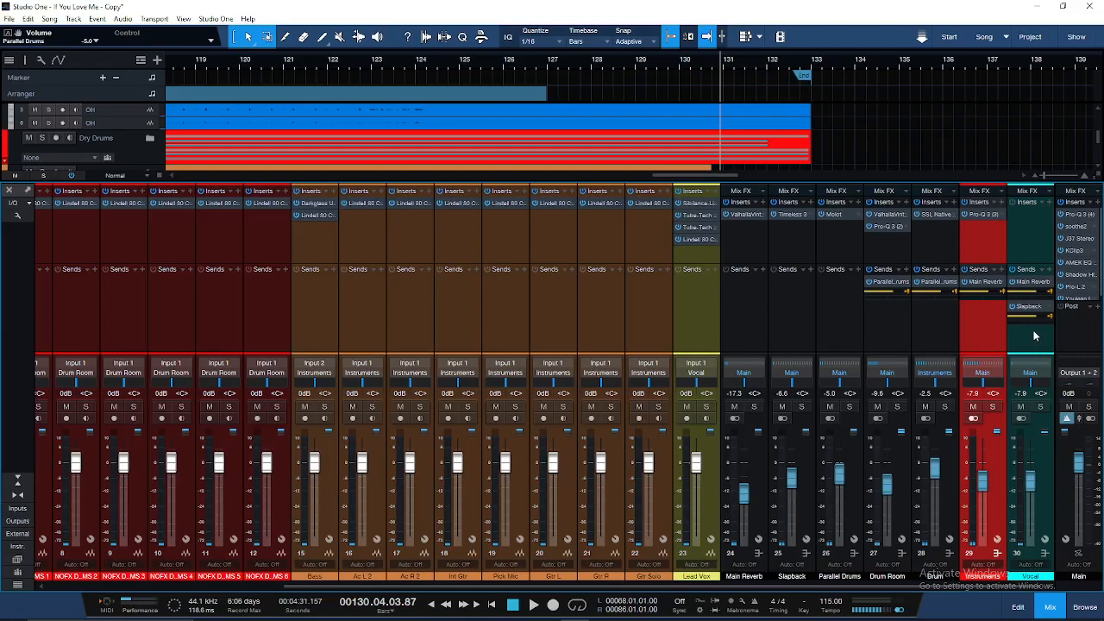
scroll(1083, 270, "down", 1)
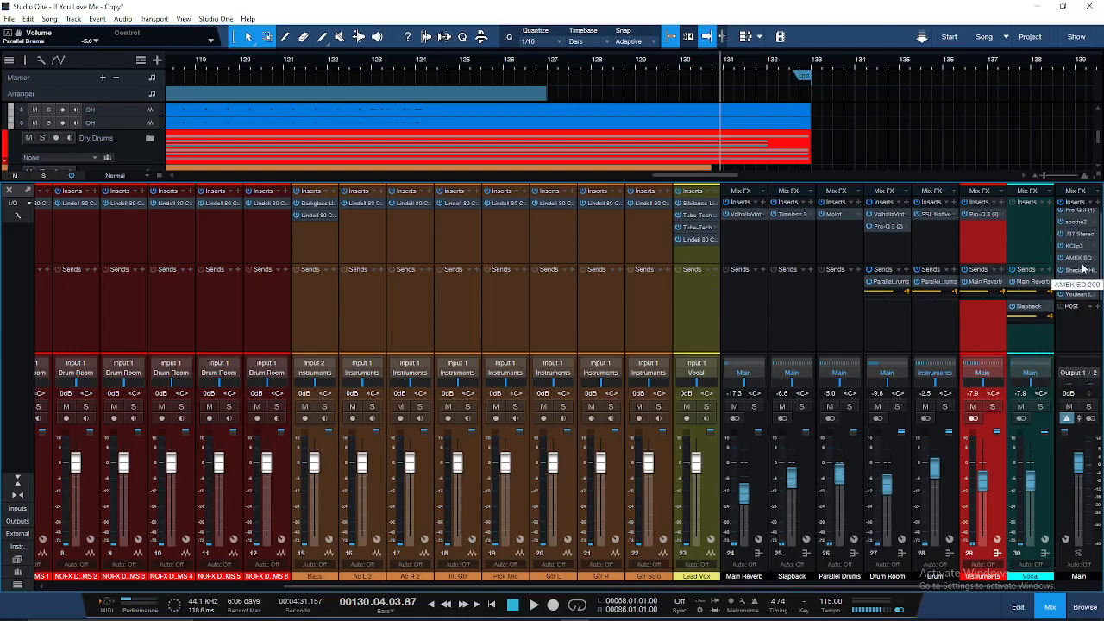
scroll(1078, 280, "up", 1)
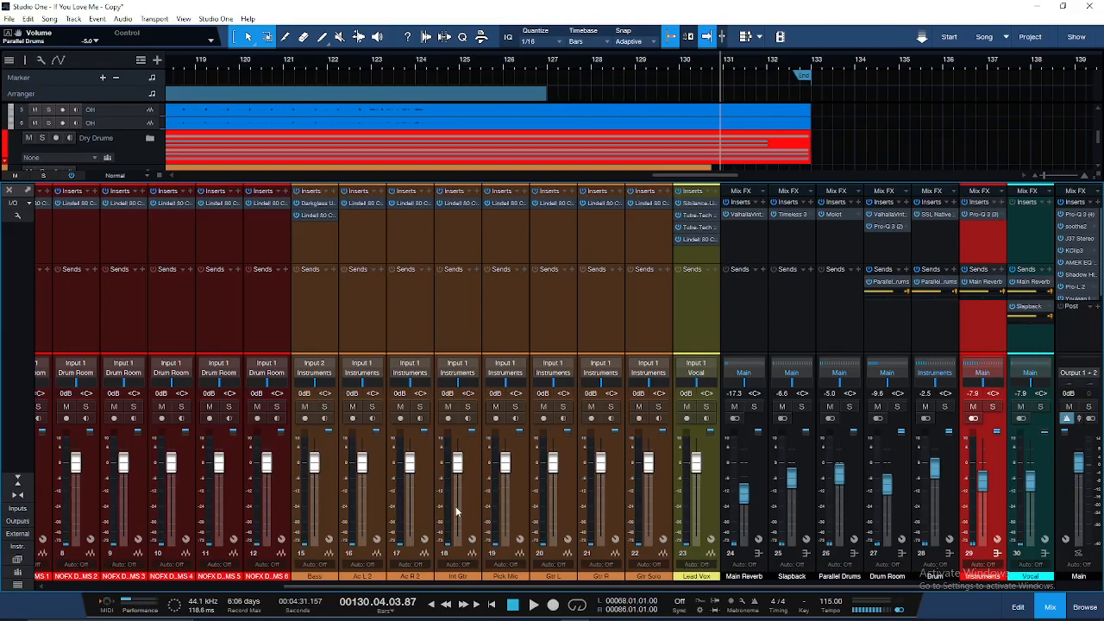
left_click_drag(486, 587, 608, 592)
left_click_drag(490, 587, 245, 585)
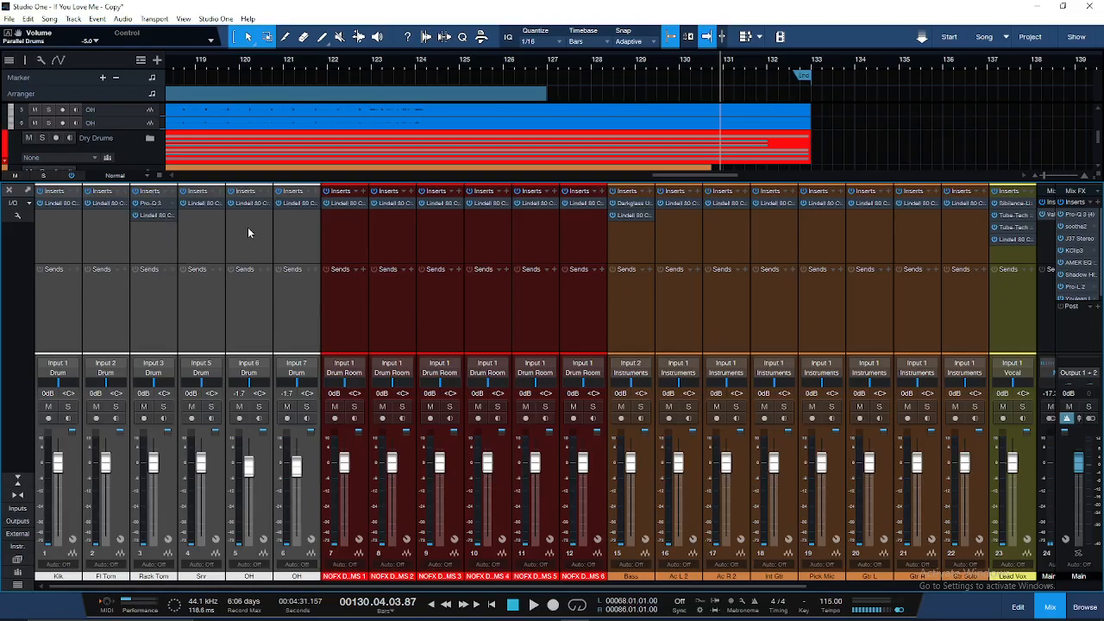
left_click_drag(405, 585, 665, 585)
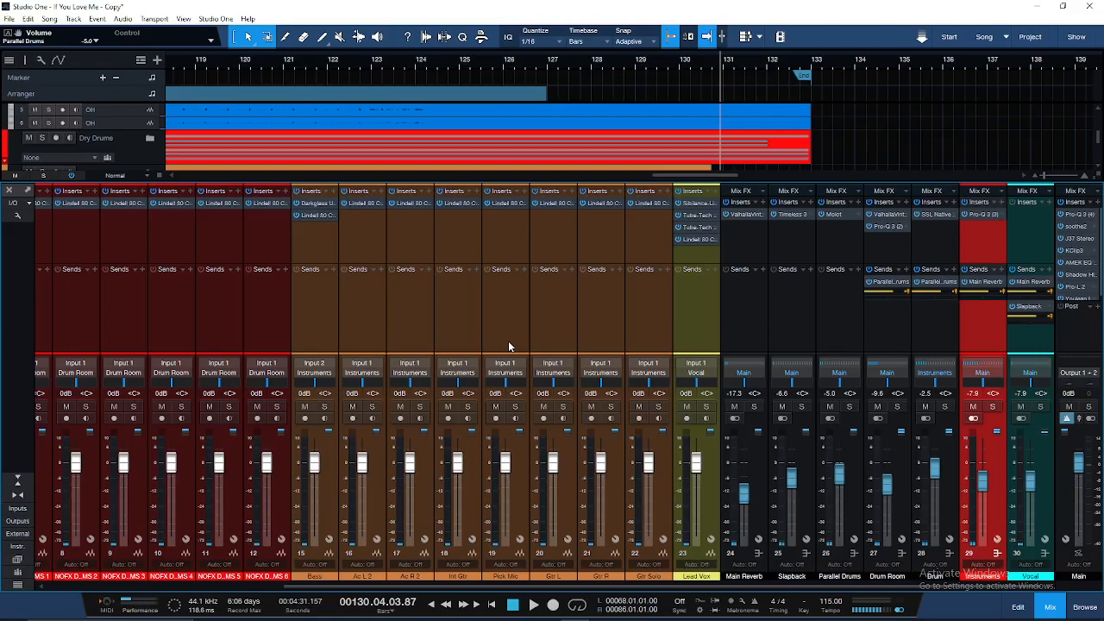
Review the Lead Vox channel and the instrument channels from Gtr Solo through Bass one by one, going over the instruments twice
left_click(697, 315)
left_click(658, 323)
left_click(597, 325)
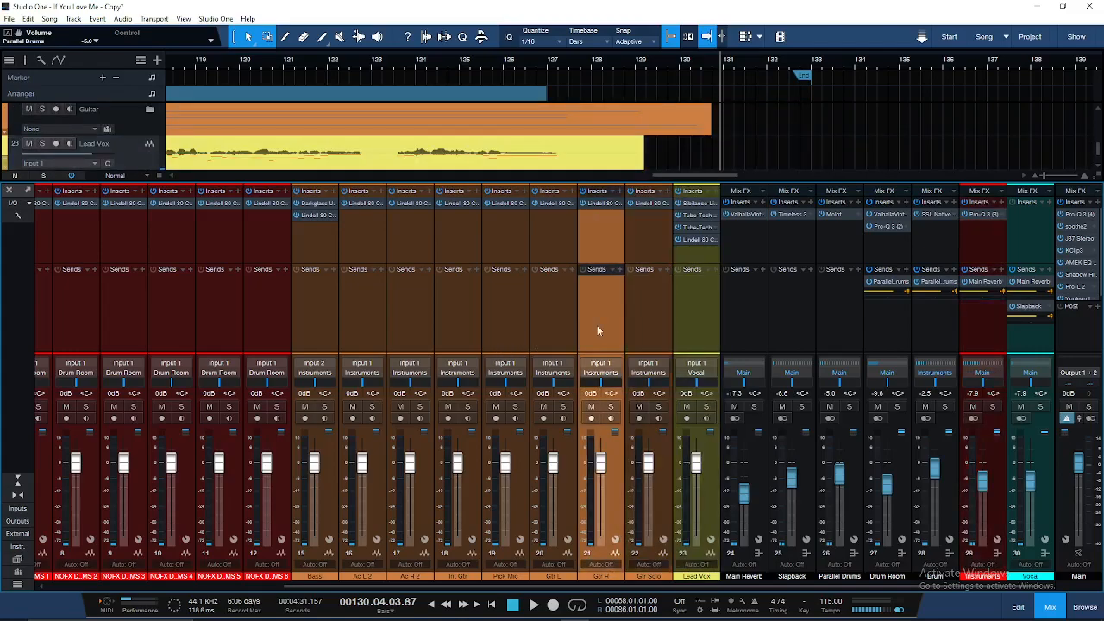
left_click(552, 324)
left_click(505, 323)
left_click(456, 325)
left_click(412, 332)
left_click(362, 329)
left_click(301, 328)
left_click(655, 327)
left_click(611, 334)
left_click(552, 327)
left_click(505, 327)
left_click(455, 327)
left_click(412, 328)
left_click(362, 328)
left_click(292, 331)
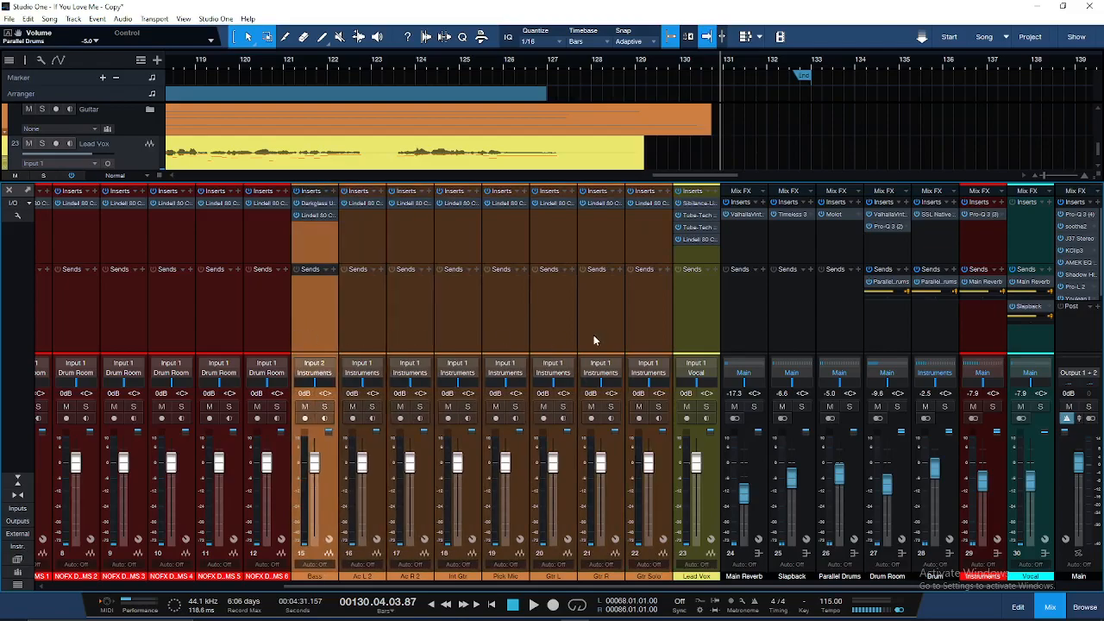
Walk through the instrument channels between Gtr Solo and Ac L 2, and continue across the effect channels and buses to Vocal
left_click(651, 328)
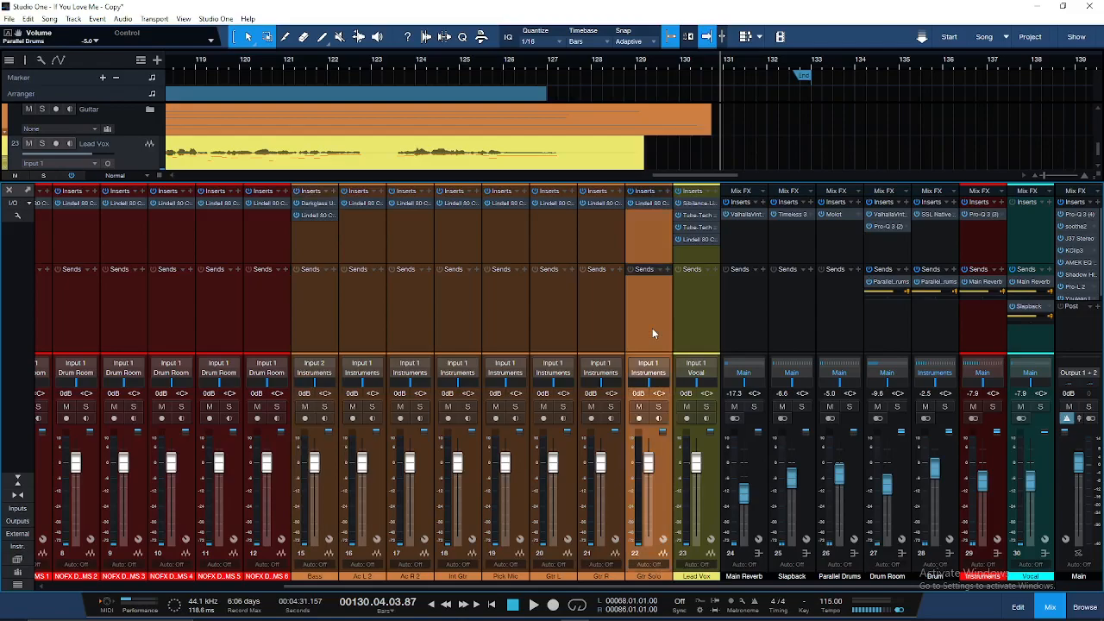
key("Left")
key("Left")
key("Left")
key("Left")
key("Left")
key("Left")
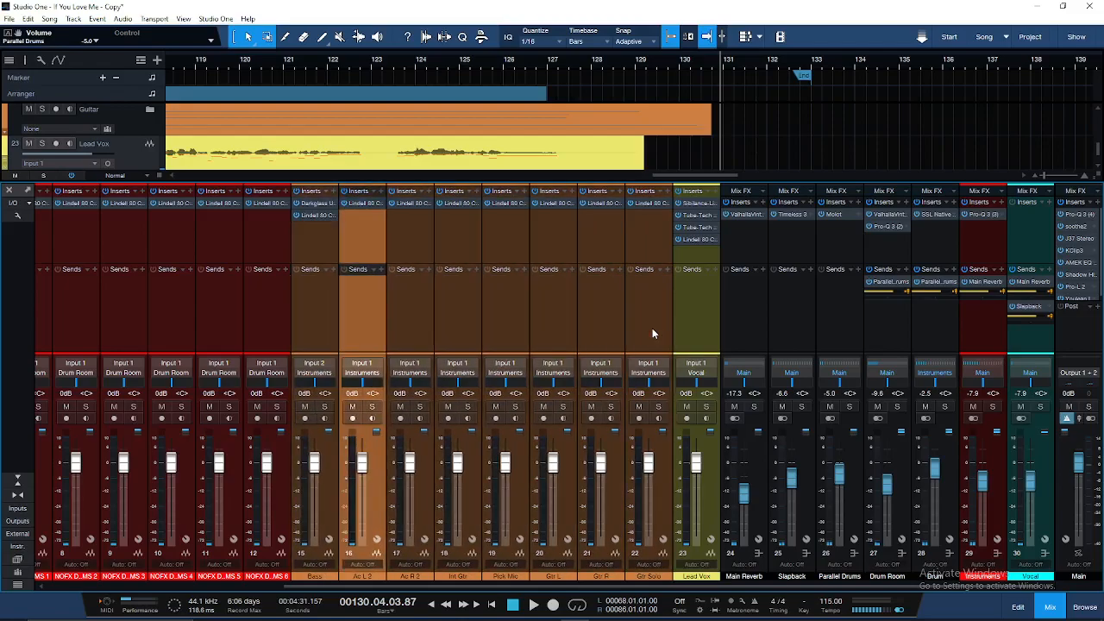
key("Right")
key("Right")
key("Right")
key("Right")
key("Right")
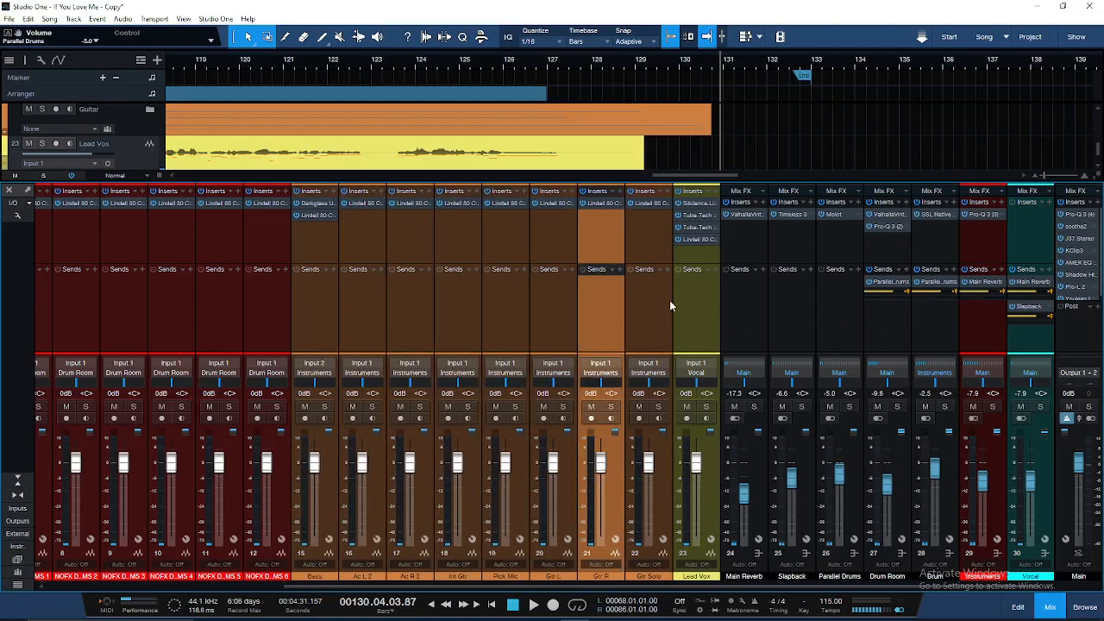
key("Right")
key("Right")
key("Right")
key("Right")
key("Right")
key("Right")
key("Right")
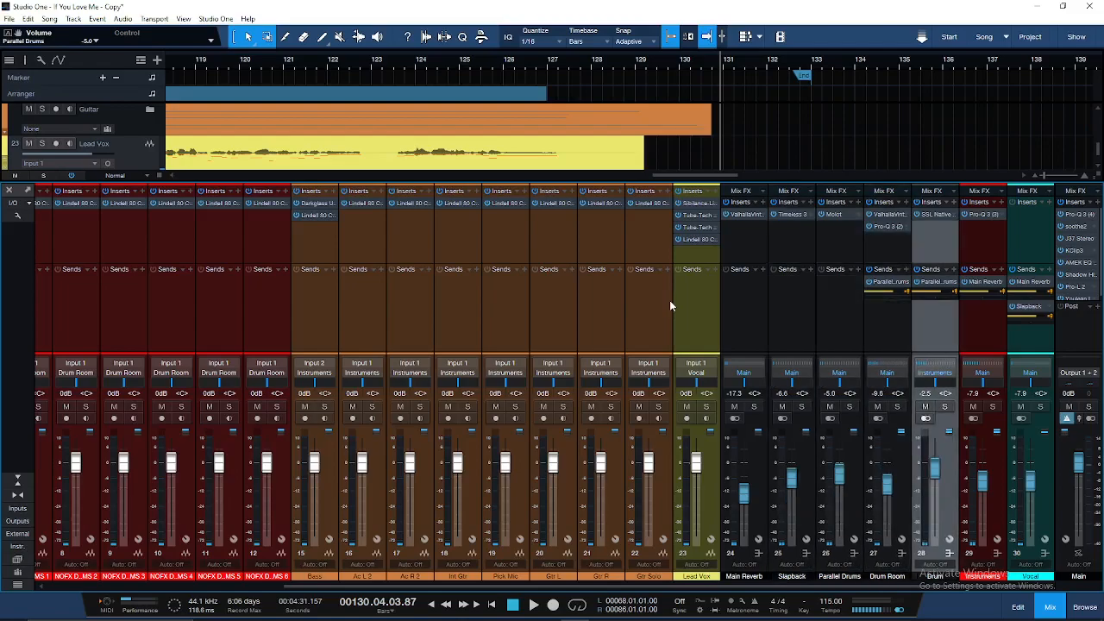
key("Right")
key("Right")
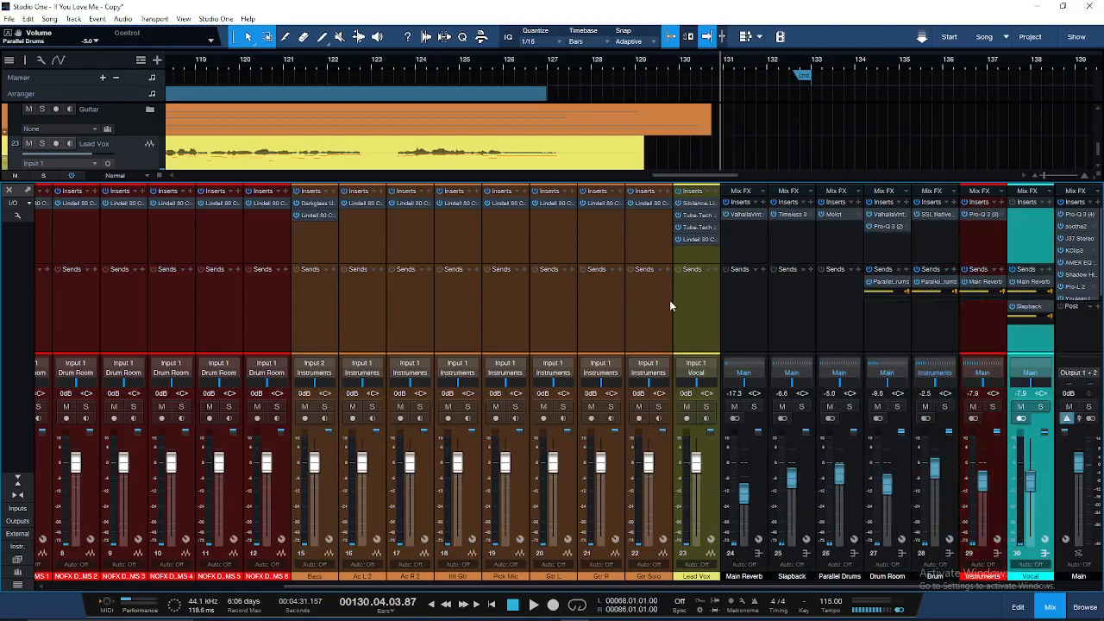